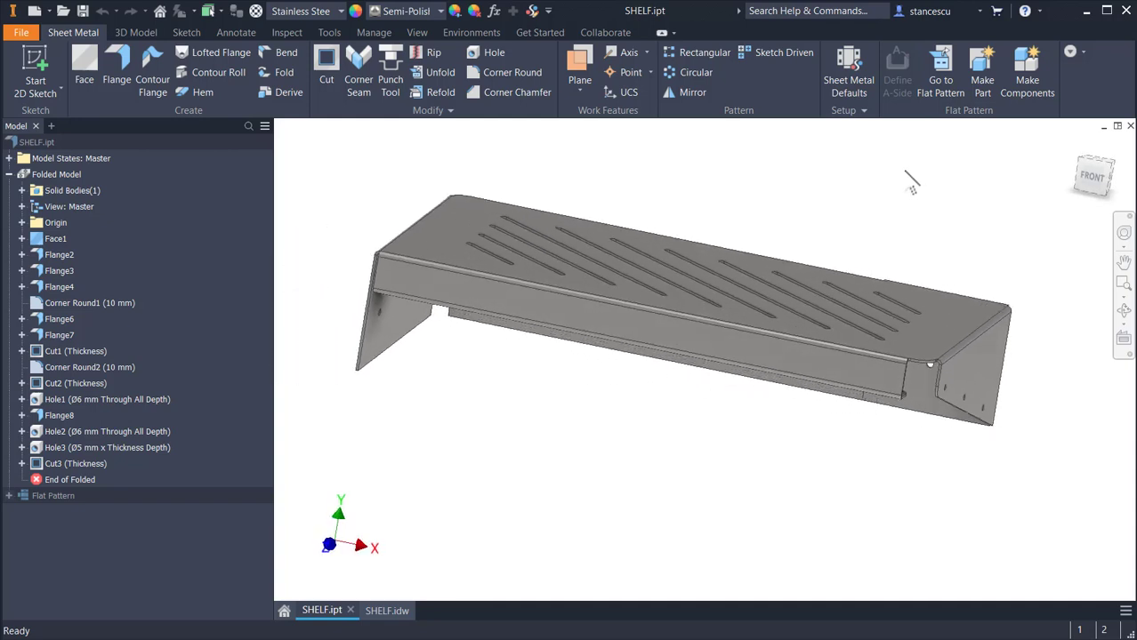
{"action": "key", "text": "F6"}
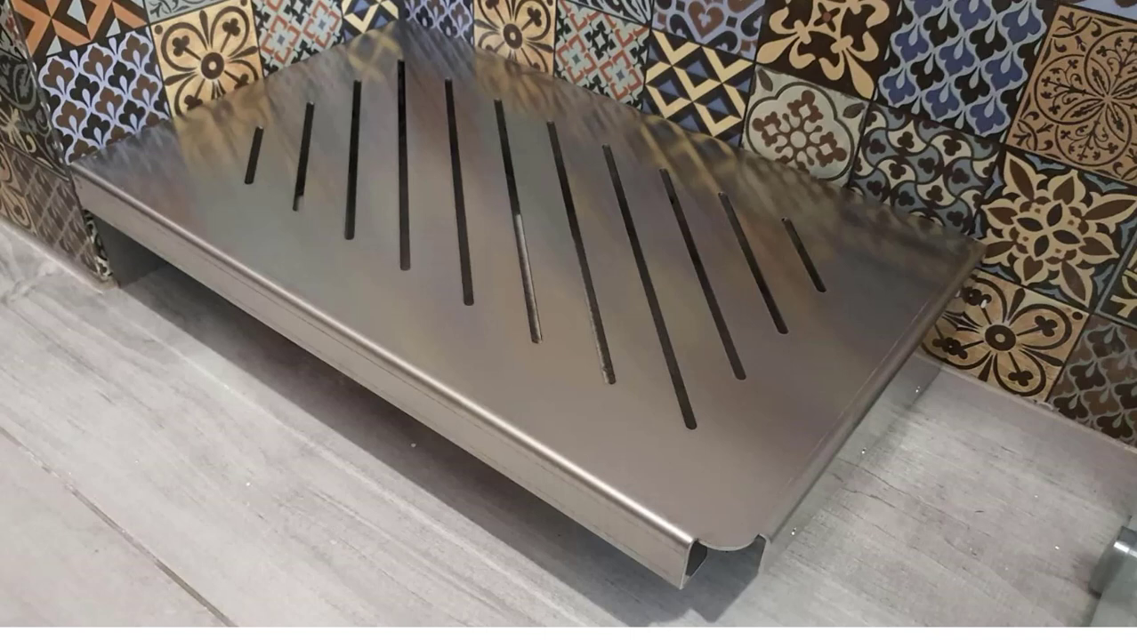
{"action": "mouse_move", "coordinate": [689, 637]}
{"action": "left_click", "coordinate": [690, 583]}
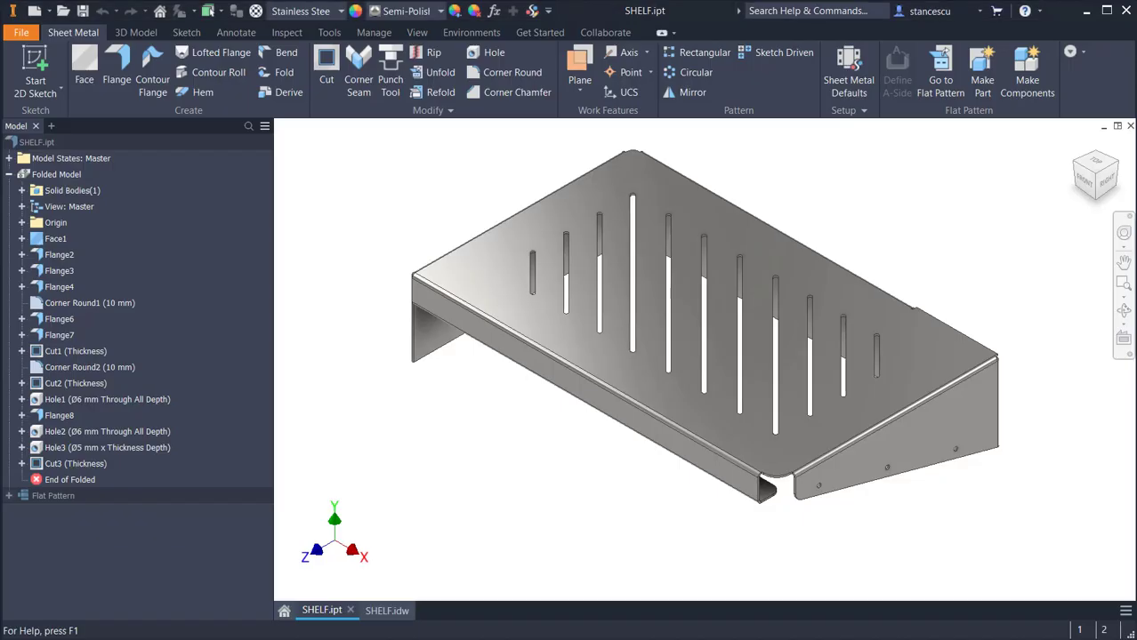
Step: Examine the SHELF.idw drawing, covering the dimensioned top view, the flat pattern and the isometric view
{"action": "left_click", "coordinate": [386, 611]}
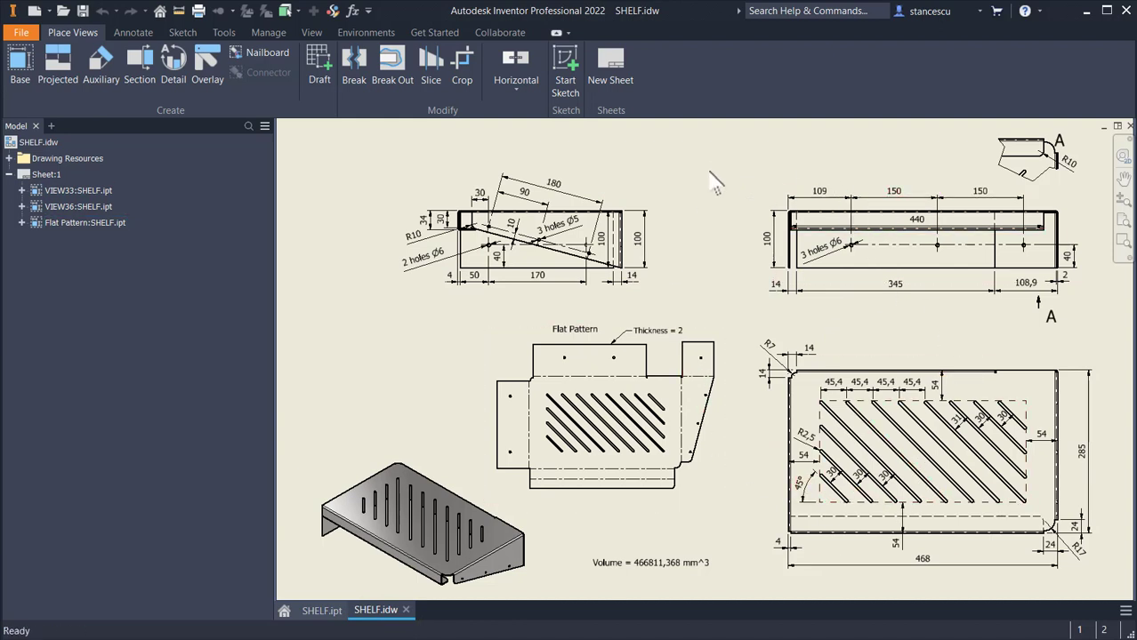
{"action": "left_click", "coordinate": [722, 463]}
{"action": "left_click", "coordinate": [752, 463]}
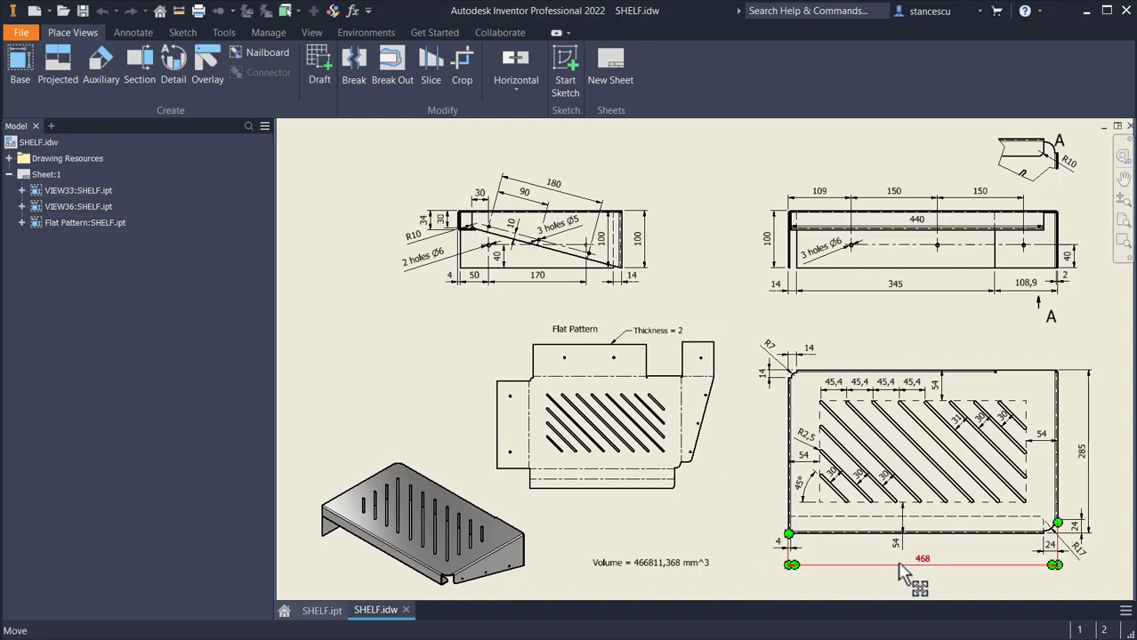
{"action": "scroll", "coordinate": [949, 545], "scroll_direction": "up", "scroll_amount": 3}
{"action": "middle_click_drag", "start_coordinate": [949, 545], "coordinate": [765, 525]}
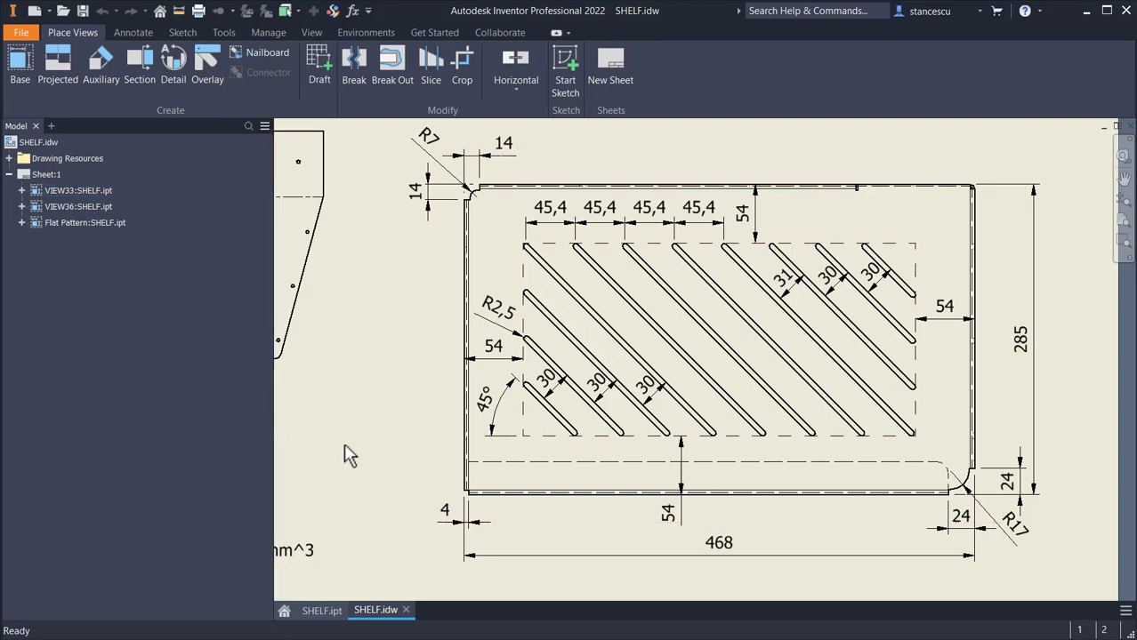
{"action": "middle_click_drag", "start_coordinate": [351, 450], "coordinate": [914, 434]}
{"action": "middle_click_drag", "start_coordinate": [546, 488], "coordinate": [852, 457]}
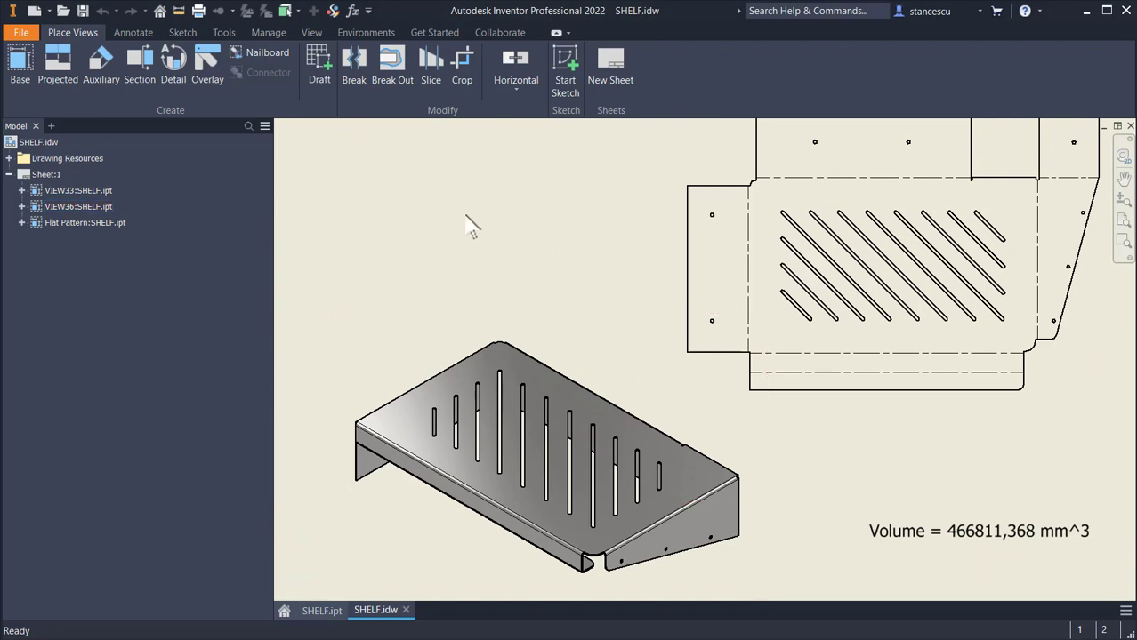
{"action": "key", "text": "Home"}
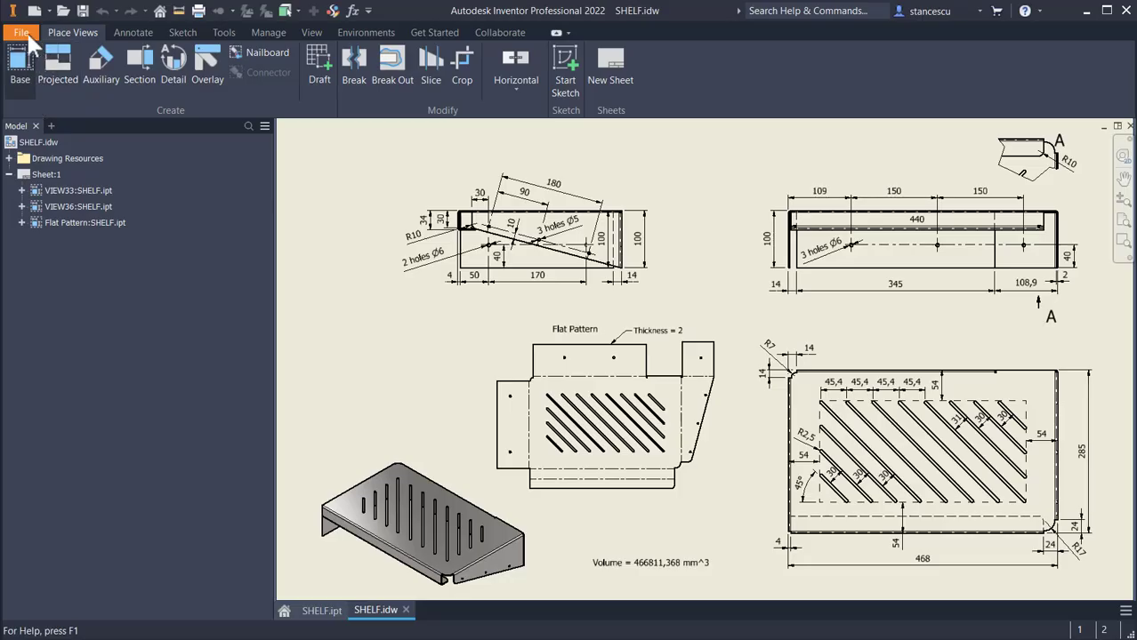
Step: Create a new part from the metric Sheet Metal (mm).ipt template
{"action": "left_click", "coordinate": [32, 10]}
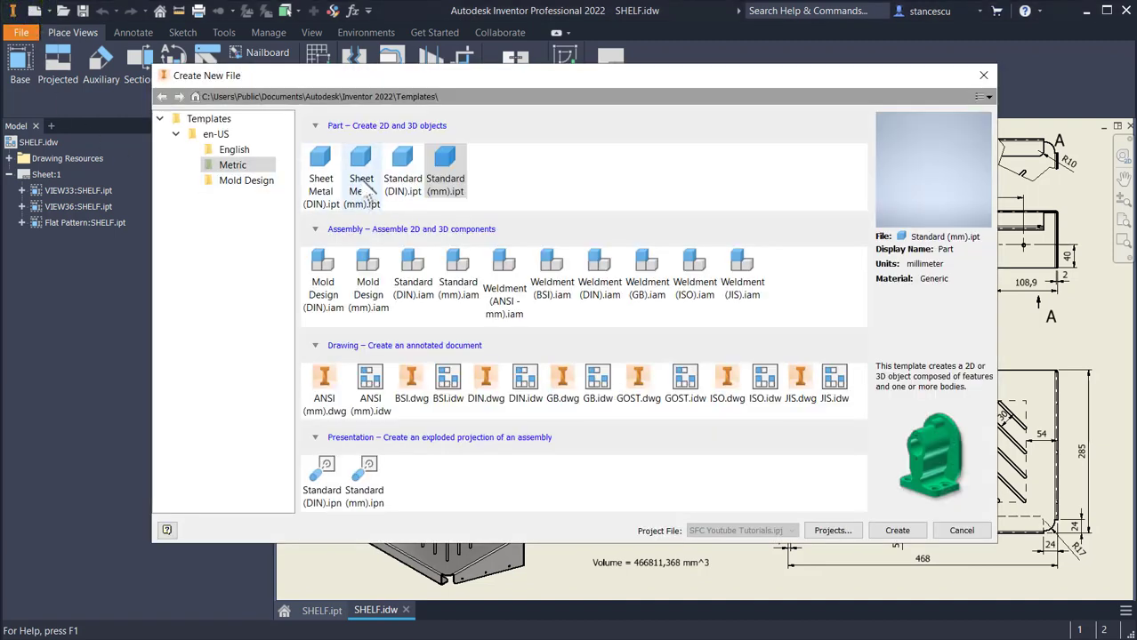
{"action": "double_click", "coordinate": [362, 162]}
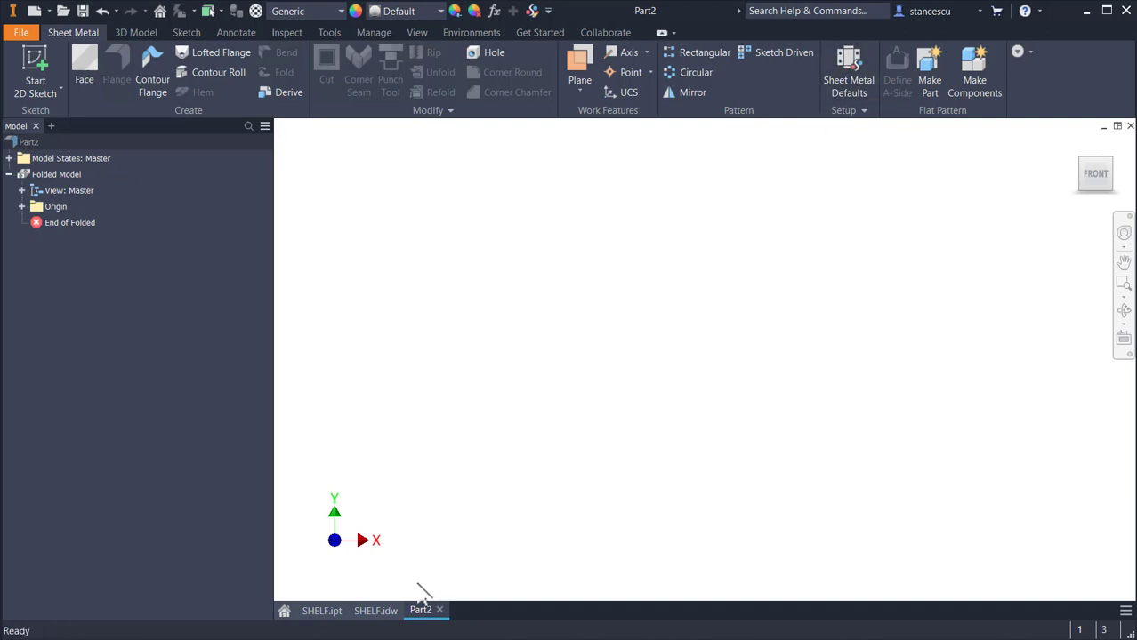
Step: Check the sheet thickness in the SHELF.idw drawing, at the flat pattern note and the thickness dimension near view arrow A
{"action": "left_click", "coordinate": [370, 611]}
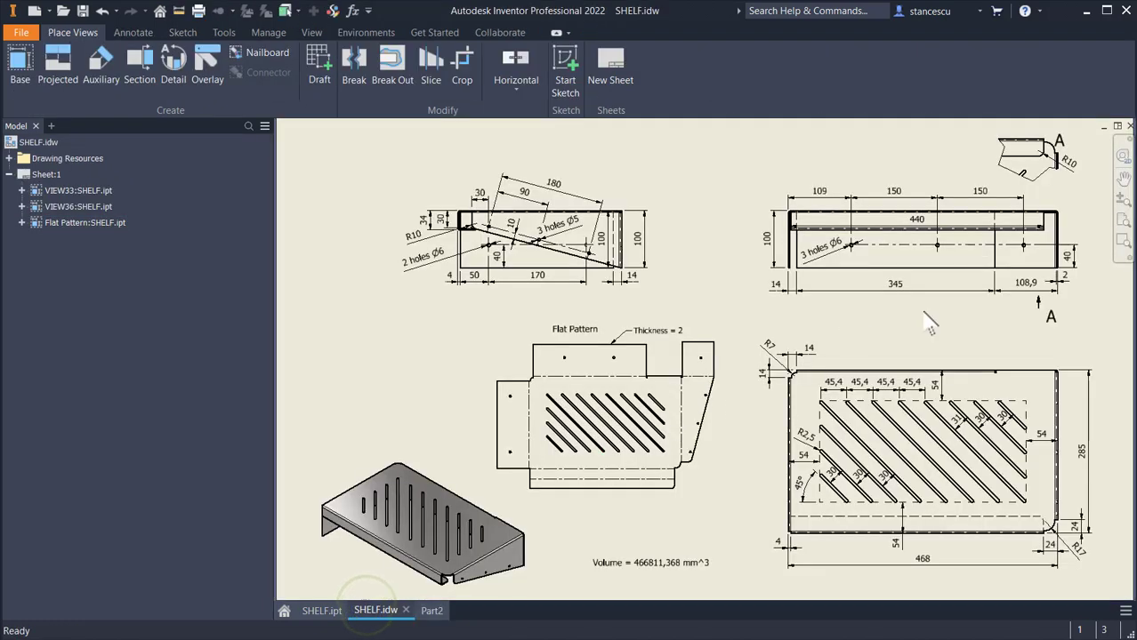
{"action": "scroll", "coordinate": [683, 354], "scroll_direction": "up", "scroll_amount": 3}
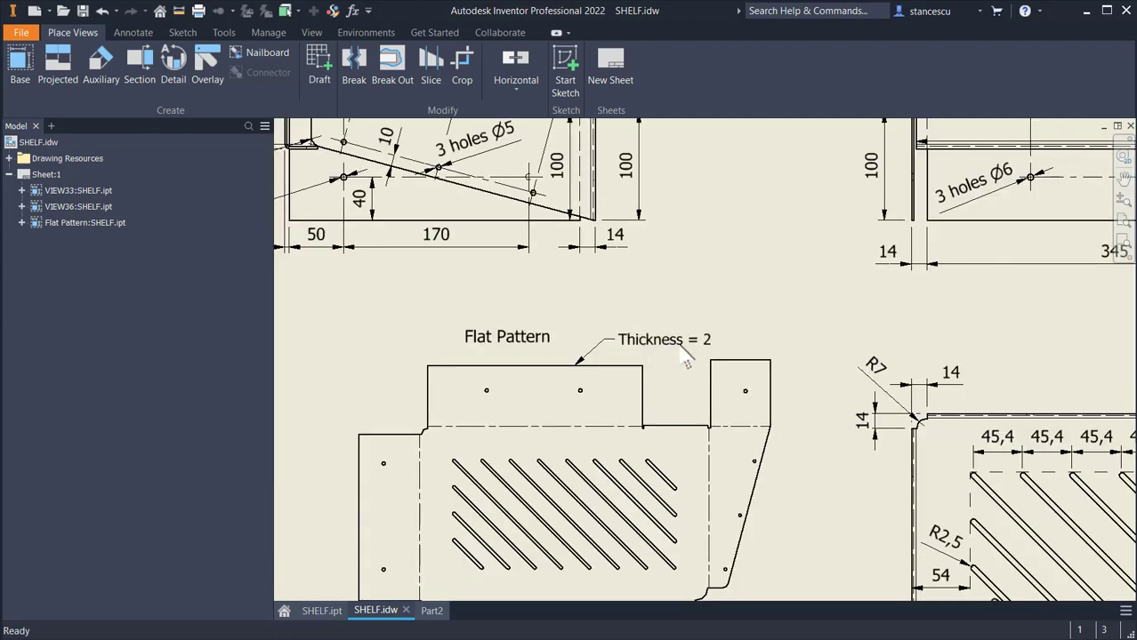
{"action": "scroll", "coordinate": [702, 364], "scroll_direction": "up", "scroll_amount": 3}
{"action": "scroll", "coordinate": [774, 302], "scroll_direction": "down", "scroll_amount": 3}
{"action": "scroll", "coordinate": [854, 283], "scroll_direction": "up", "scroll_amount": 1}
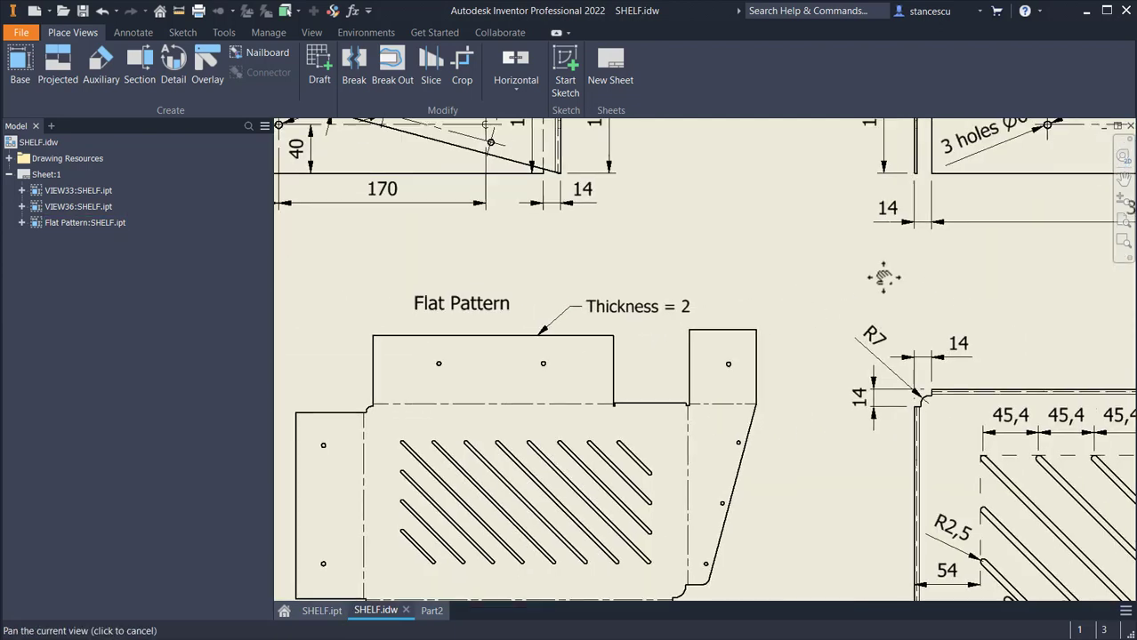
{"action": "mouse_move", "coordinate": [883, 277]}
{"action": "middle_mouse_down"}
{"action": "mouse_move", "coordinate": [440, 372]}
{"action": "mouse_move", "coordinate": [329, 374]}
{"action": "middle_mouse_up"}
{"action": "scroll", "coordinate": [950, 317], "scroll_direction": "up", "scroll_amount": 3}
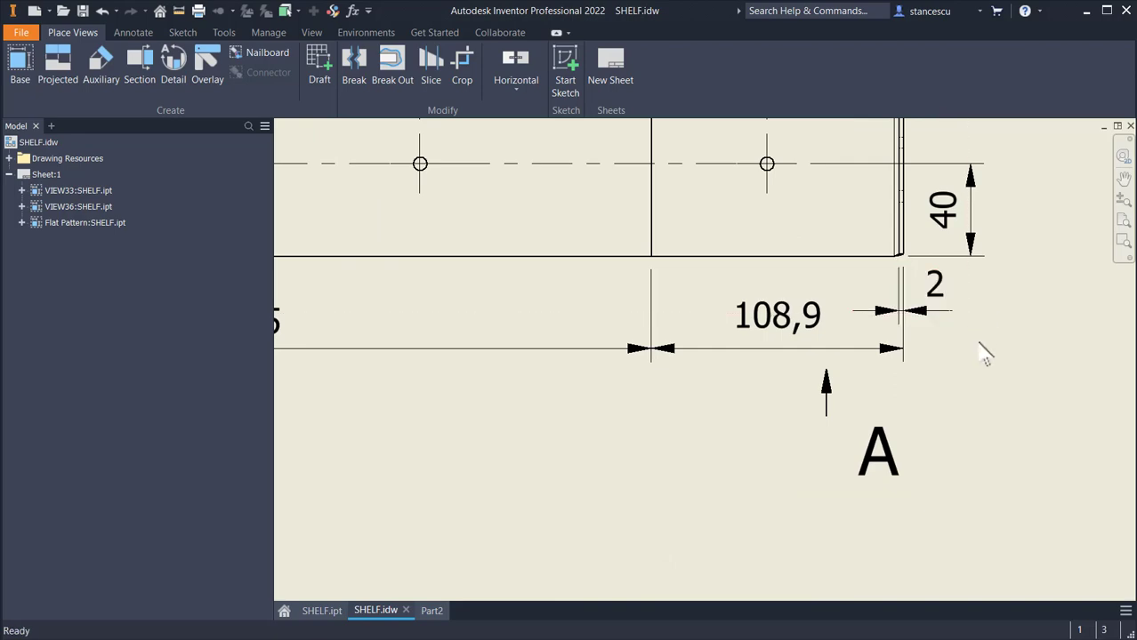
{"action": "key", "text": "Home"}
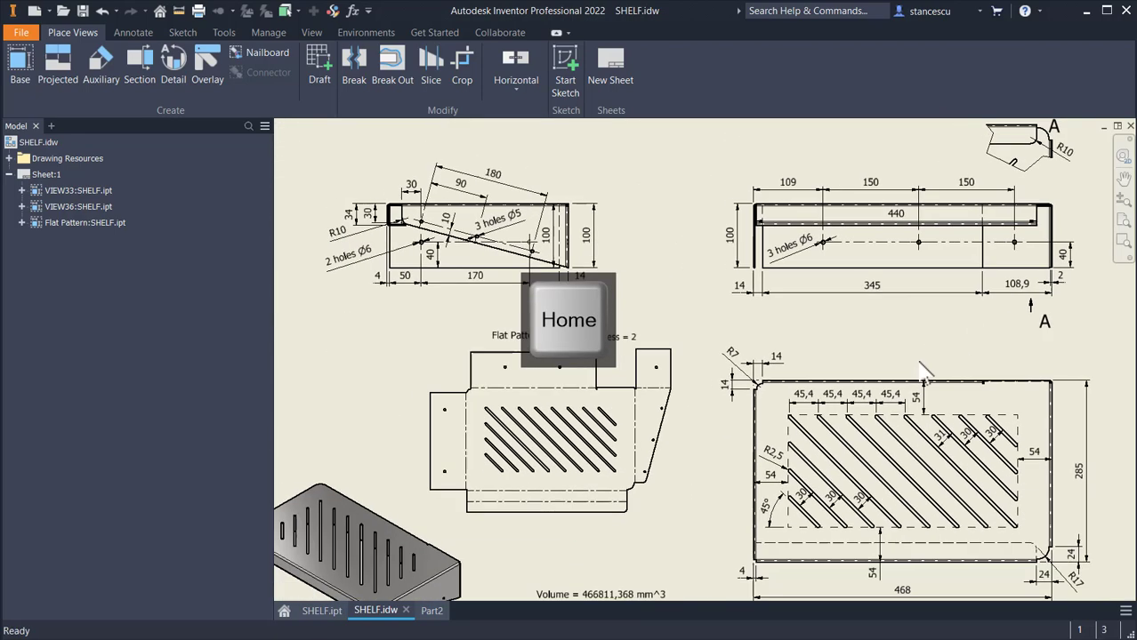
Step: In the new part's sheet metal defaults, stop using the thickness from the rule and set the thickness to 2 mm
{"action": "left_click", "coordinate": [432, 610]}
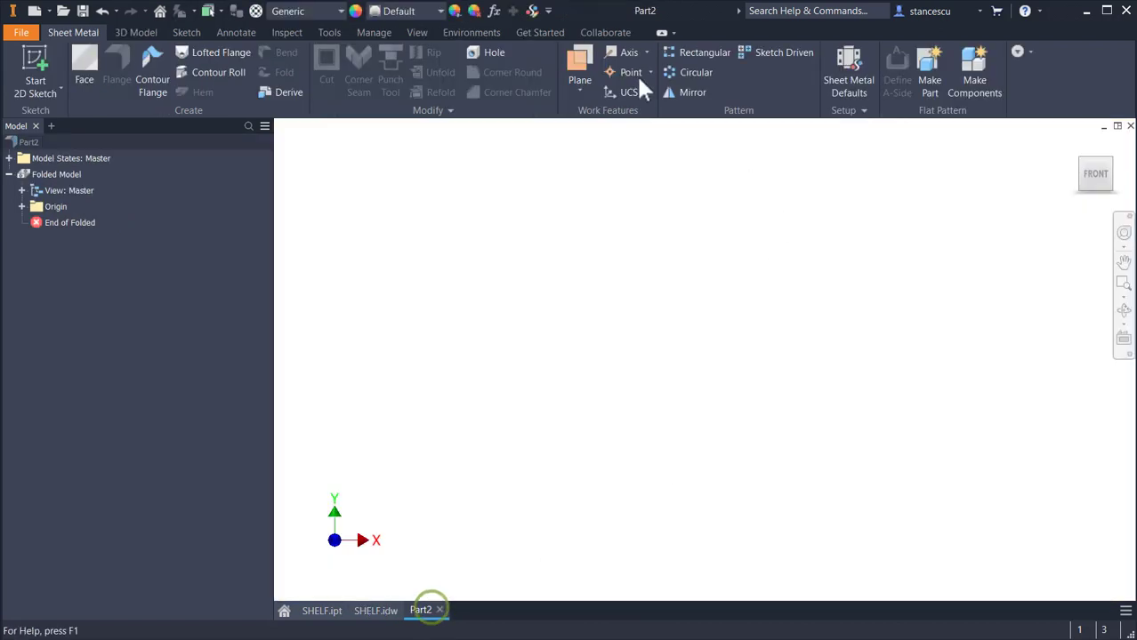
{"action": "left_click", "coordinate": [854, 67]}
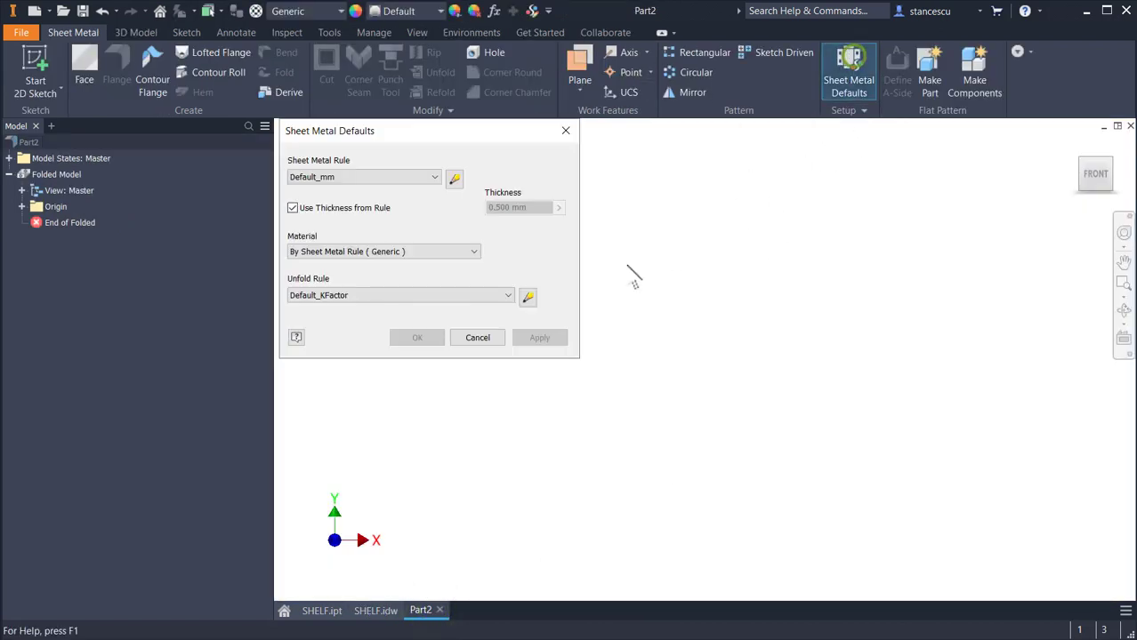
{"action": "left_click", "coordinate": [295, 209]}
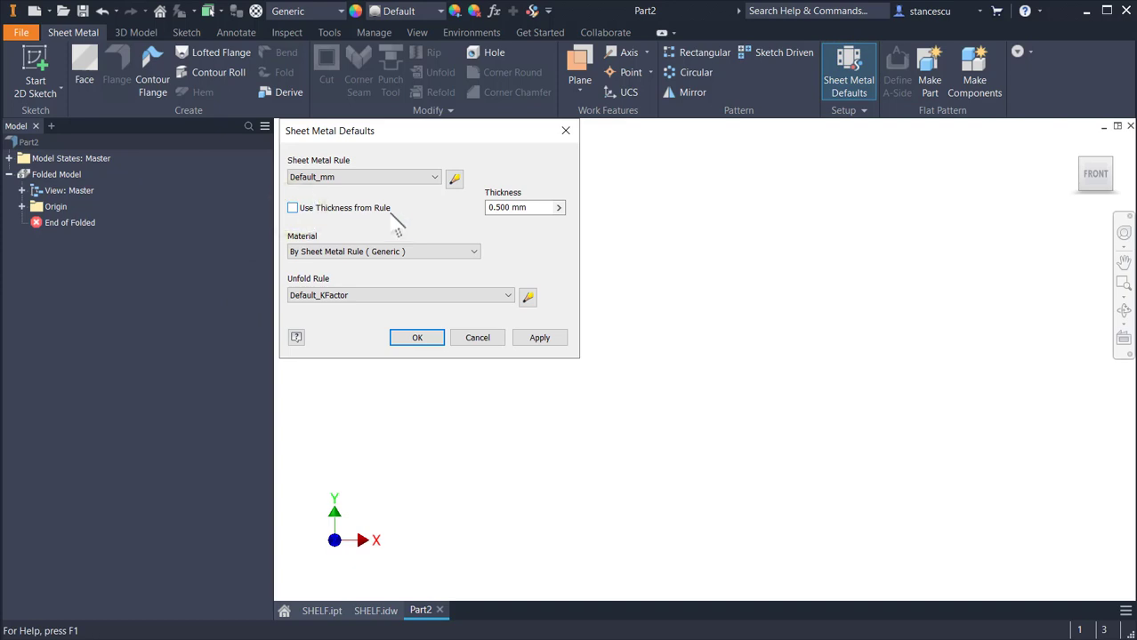
{"action": "left_click", "coordinate": [538, 207]}
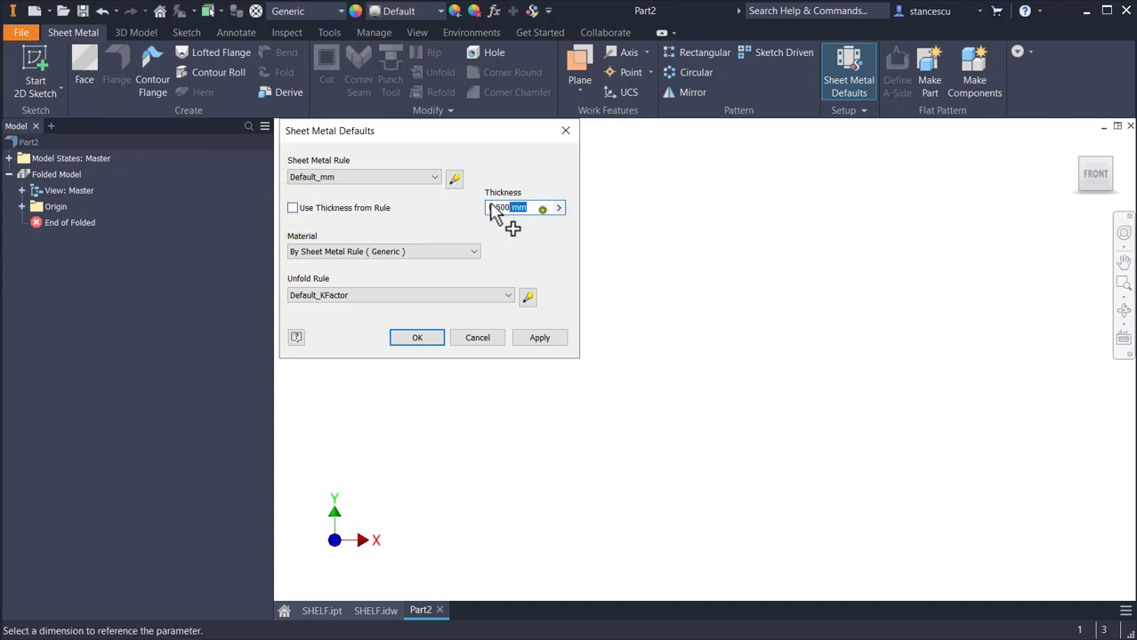
{"action": "type", "text": "2"}
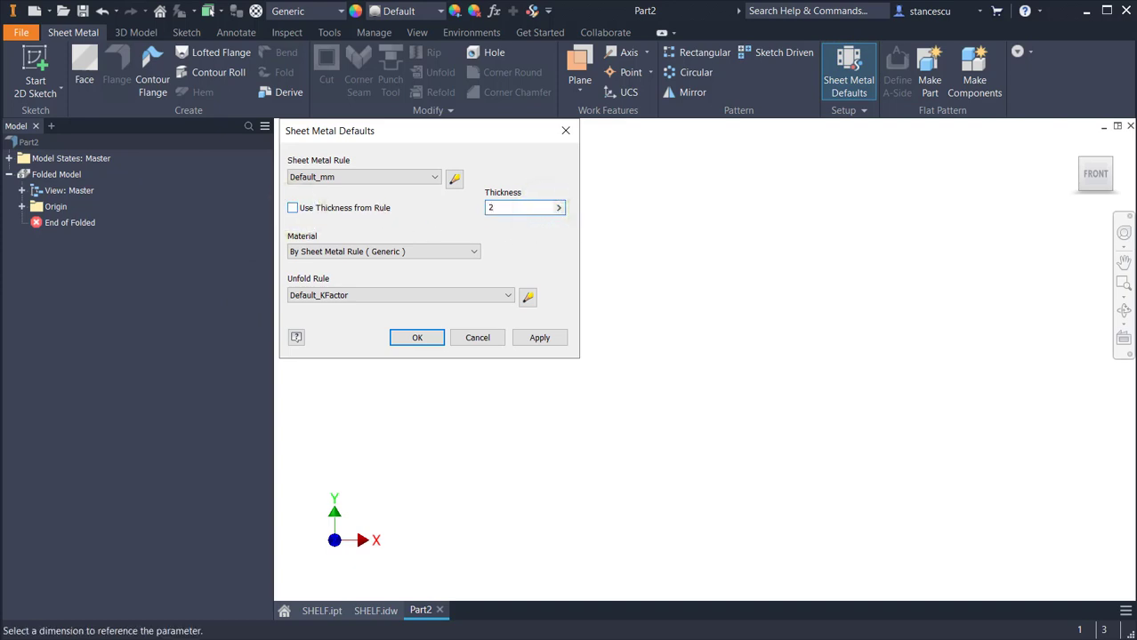
{"action": "left_click", "coordinate": [417, 339]}
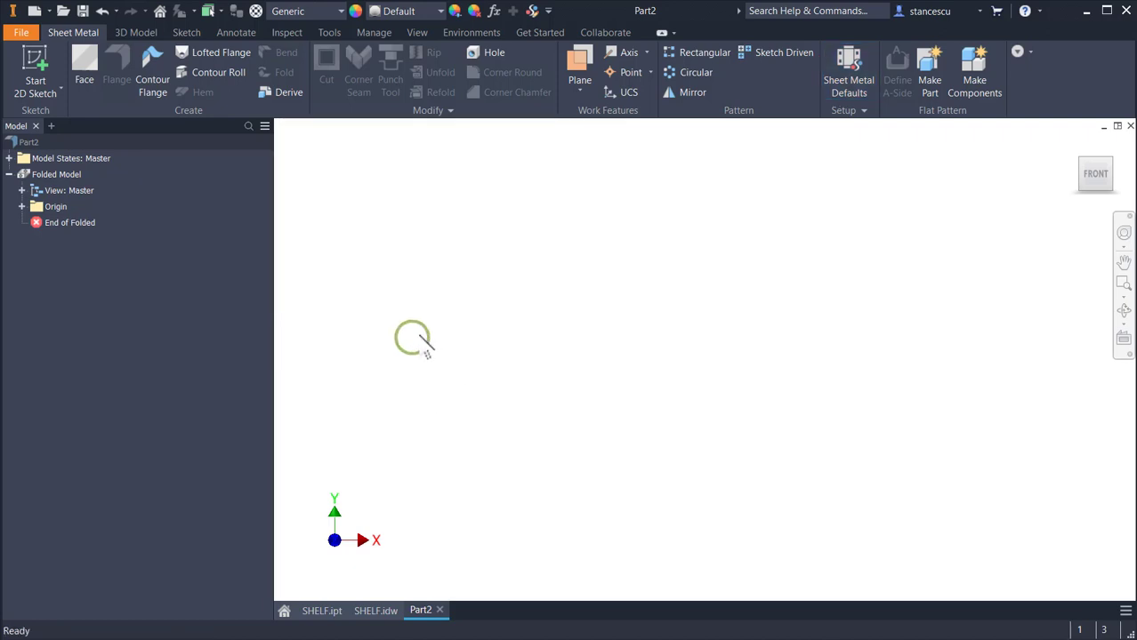
Step: Sketch a 468 by 285 mm rectangle on the XZ plane with one corner at the origin, and finish the sketch
{"action": "left_click", "coordinate": [15, 66]}
{"action": "left_click", "coordinate": [578, 354]}
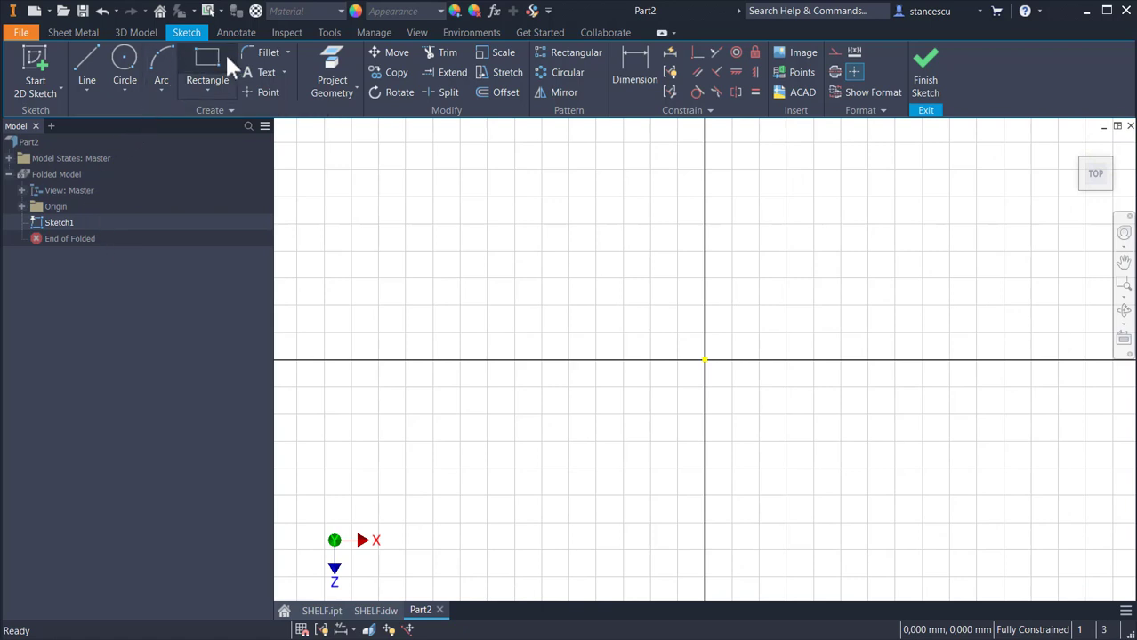
{"action": "left_click", "coordinate": [222, 55]}
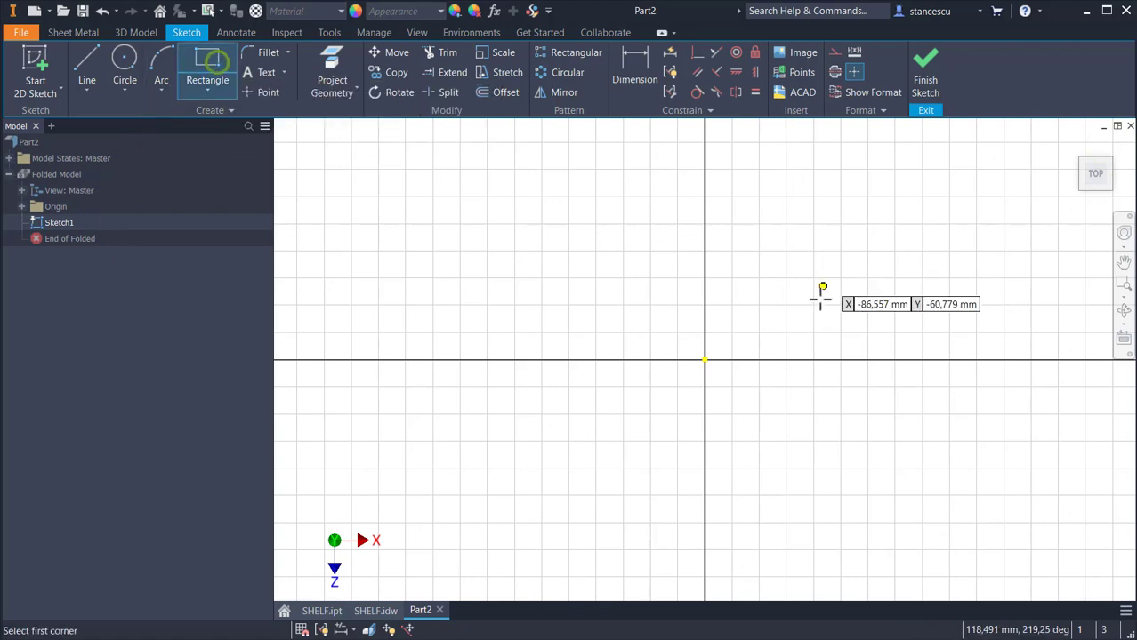
{"action": "left_click", "coordinate": [701, 360]}
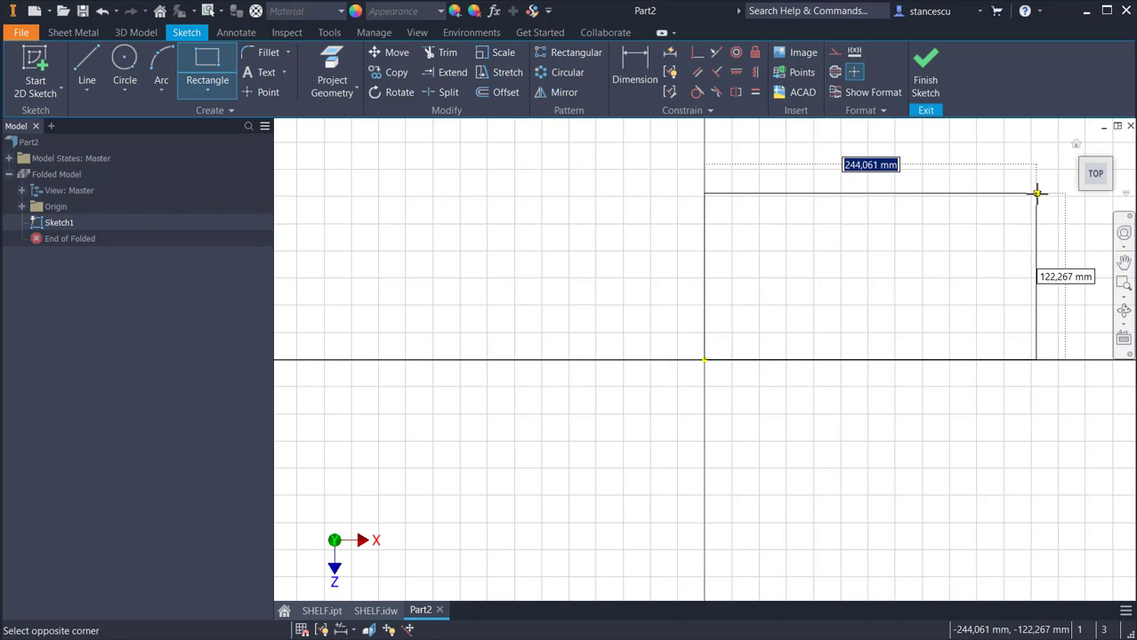
{"action": "type", "text": "468"}
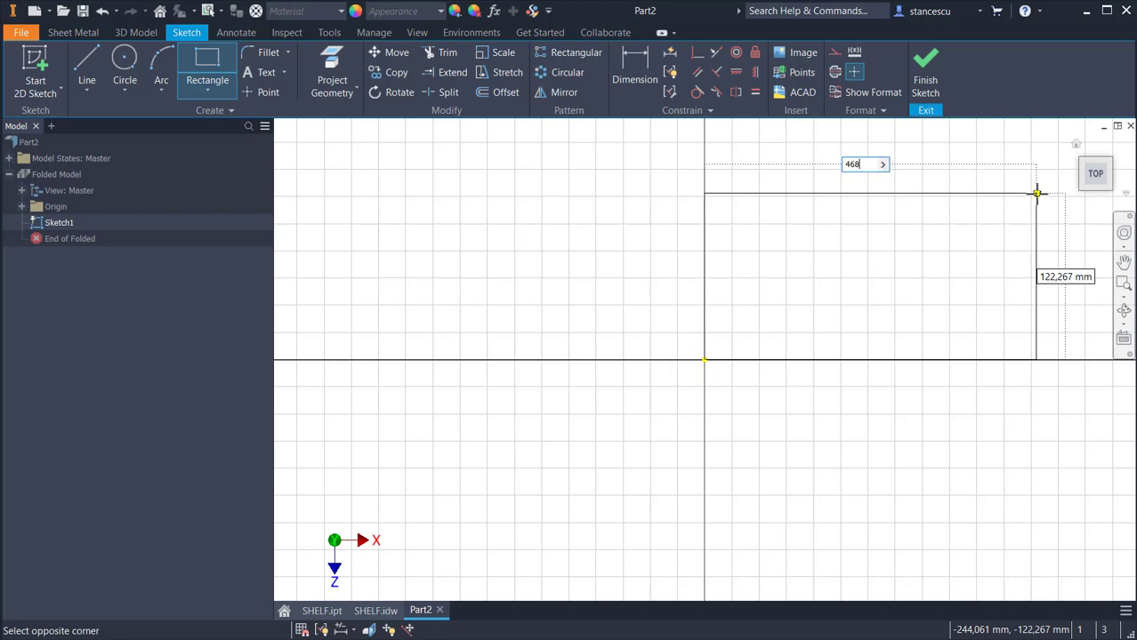
{"action": "key", "text": "Tab"}
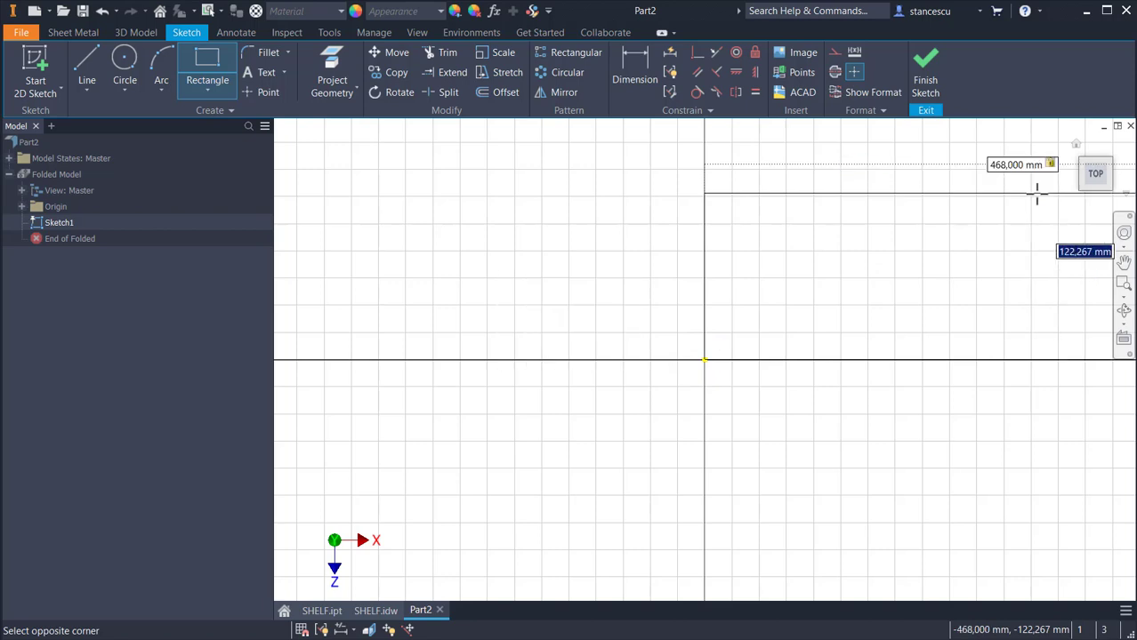
{"action": "type", "text": "2"}
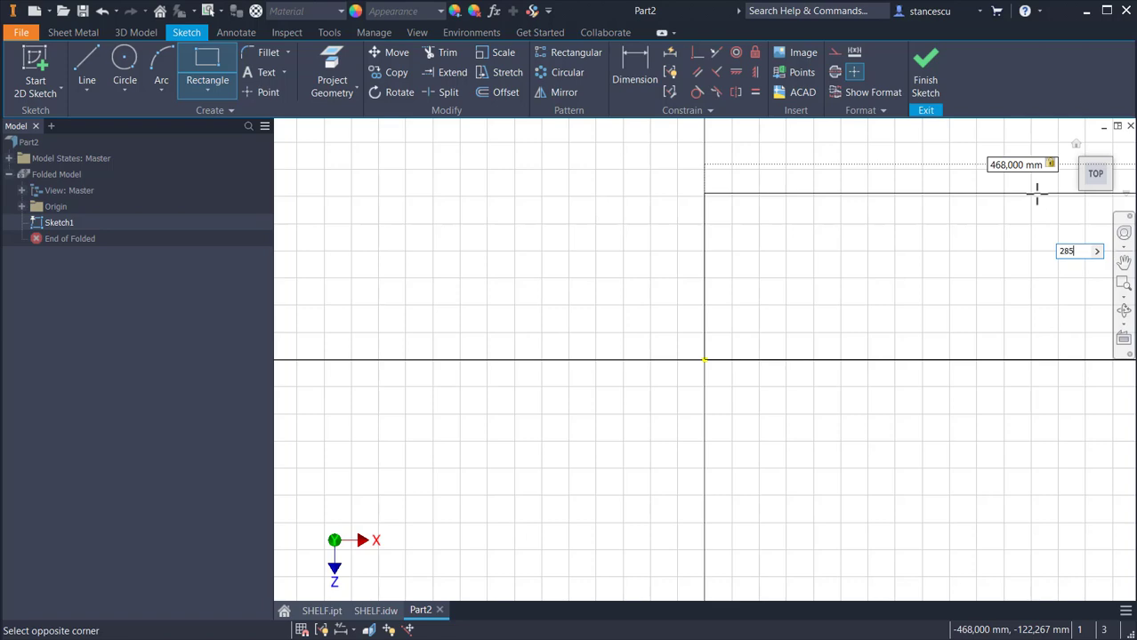
{"action": "type", "text": "85"}
{"action": "key", "text": "Return"}
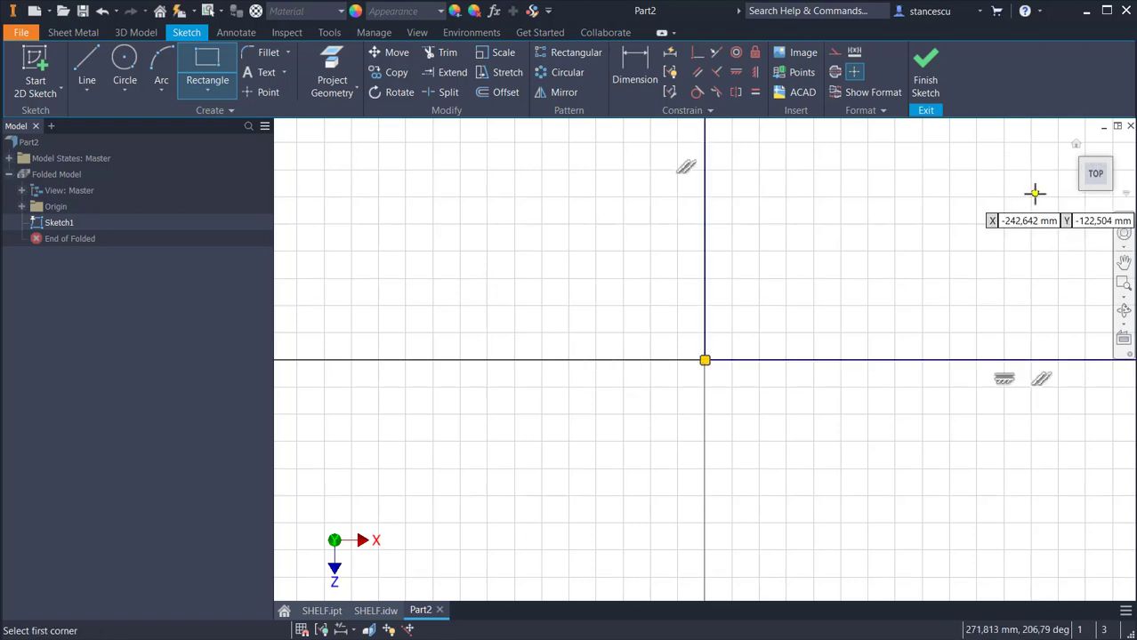
{"action": "key", "text": "Home"}
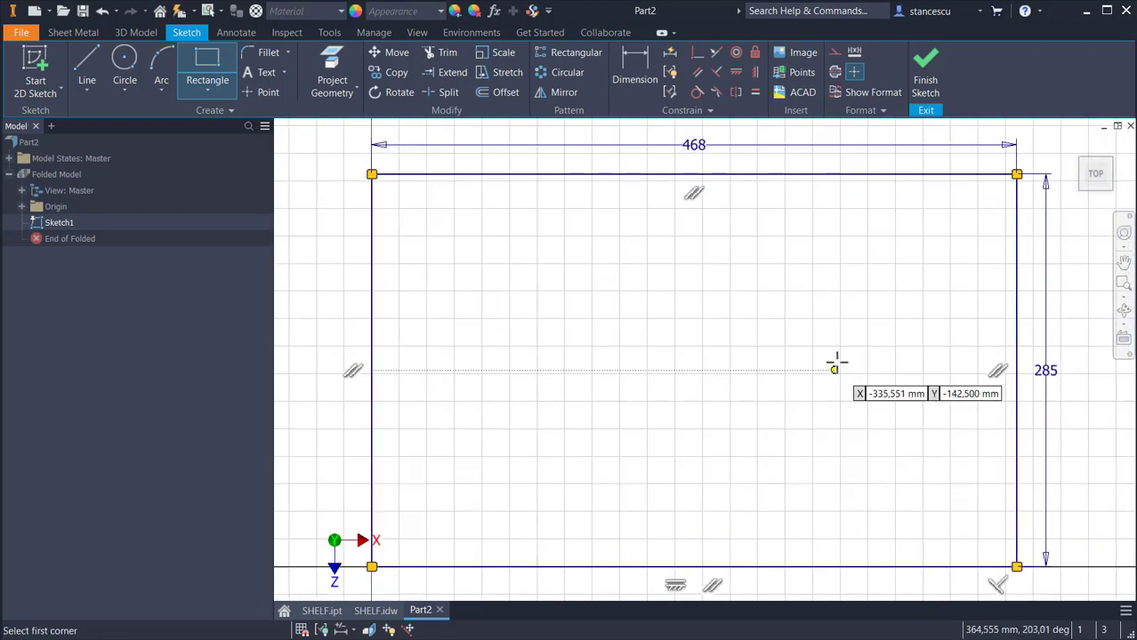
{"action": "left_click", "coordinate": [925, 76]}
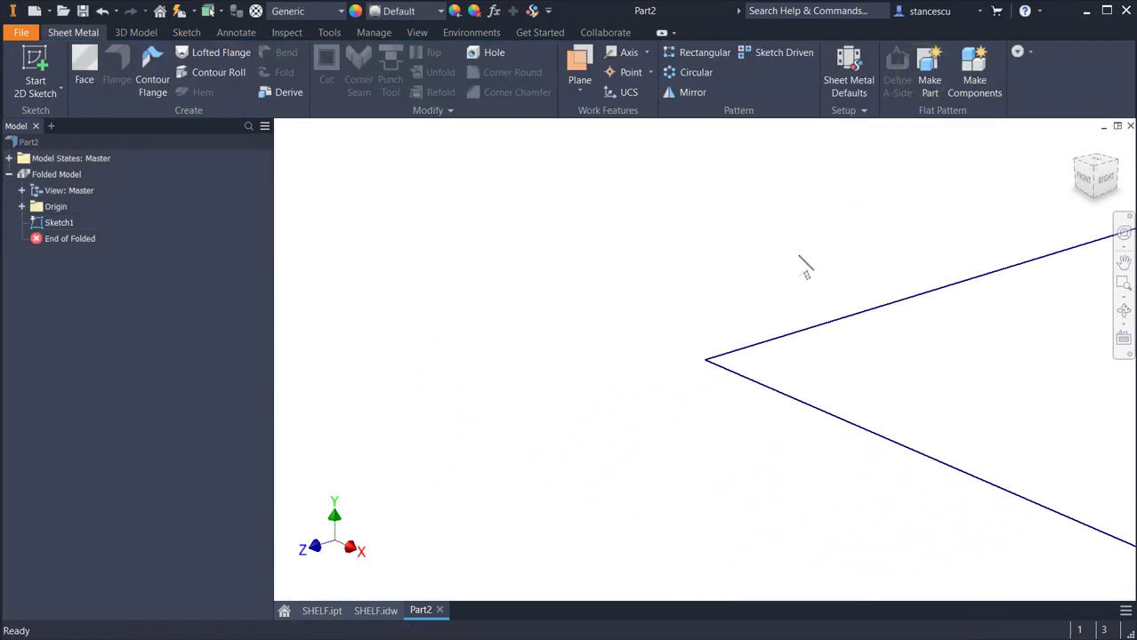
Step: Create a sheet metal Face from the rectangle profile, offset upward and following the default sheet metal rule
{"action": "key", "text": "F6"}
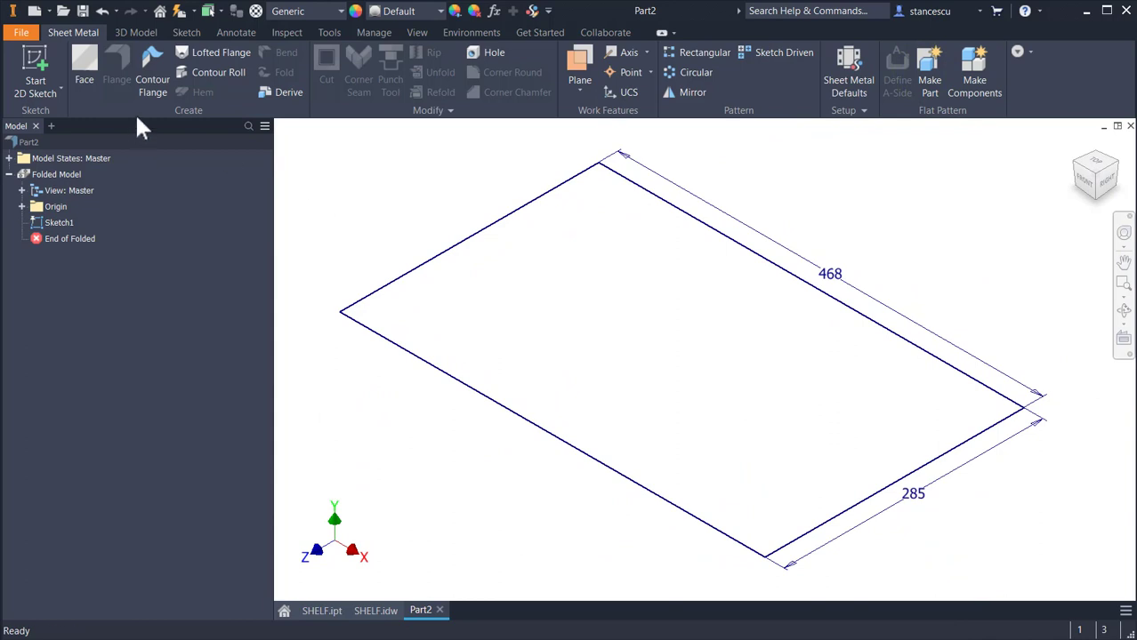
{"action": "left_click", "coordinate": [82, 67]}
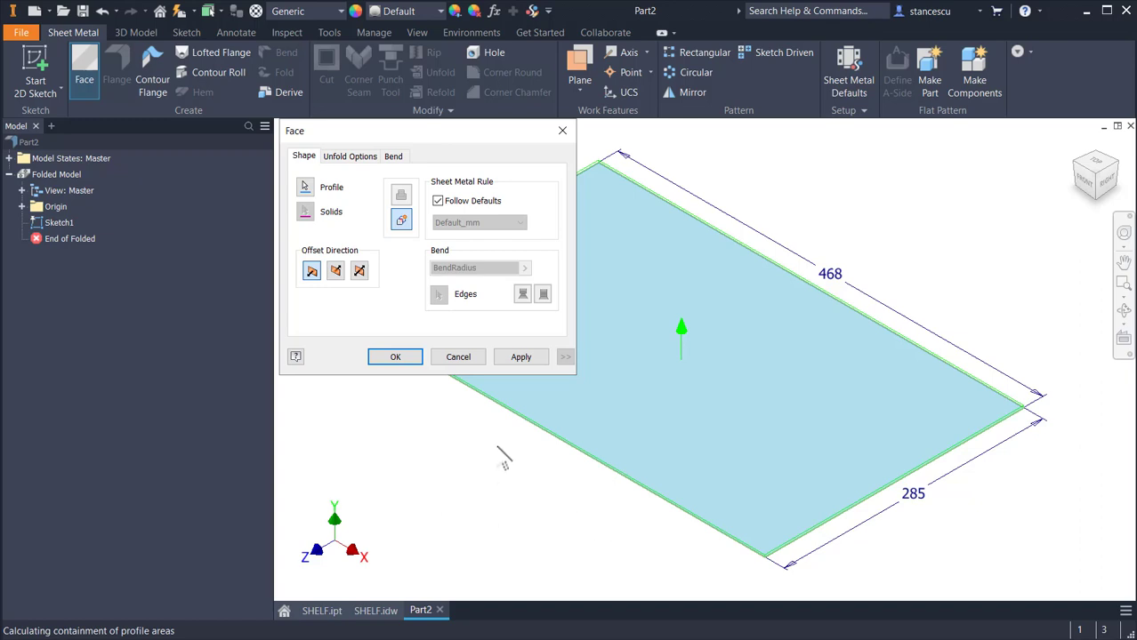
{"action": "scroll", "coordinate": [792, 592], "scroll_direction": "up", "scroll_amount": 3}
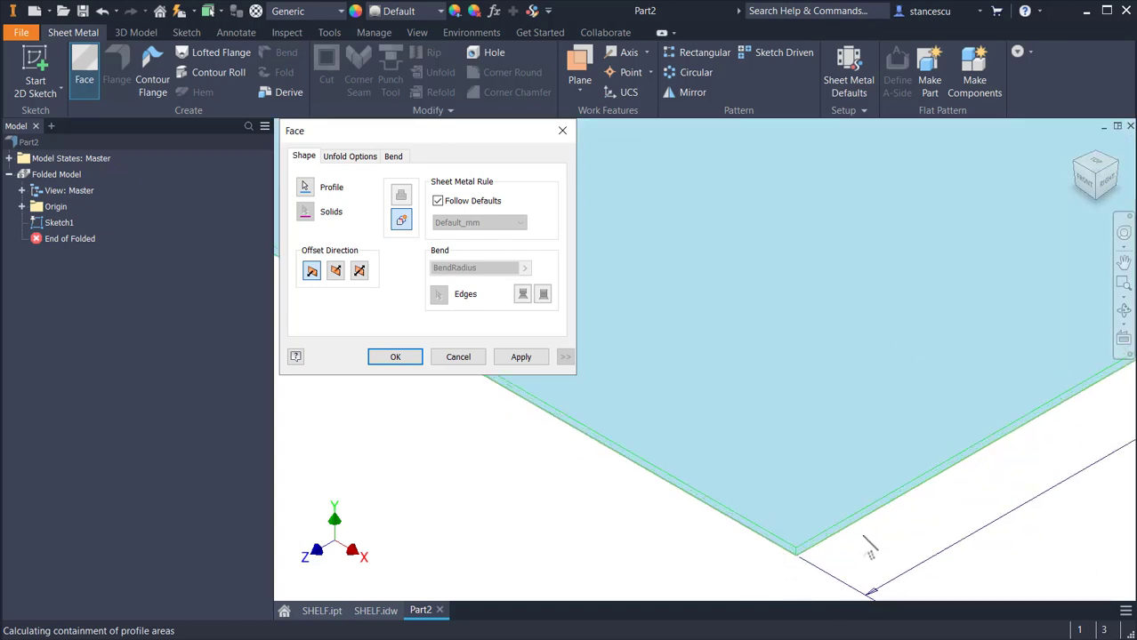
{"action": "scroll", "coordinate": [769, 587], "scroll_direction": "up", "scroll_amount": 2}
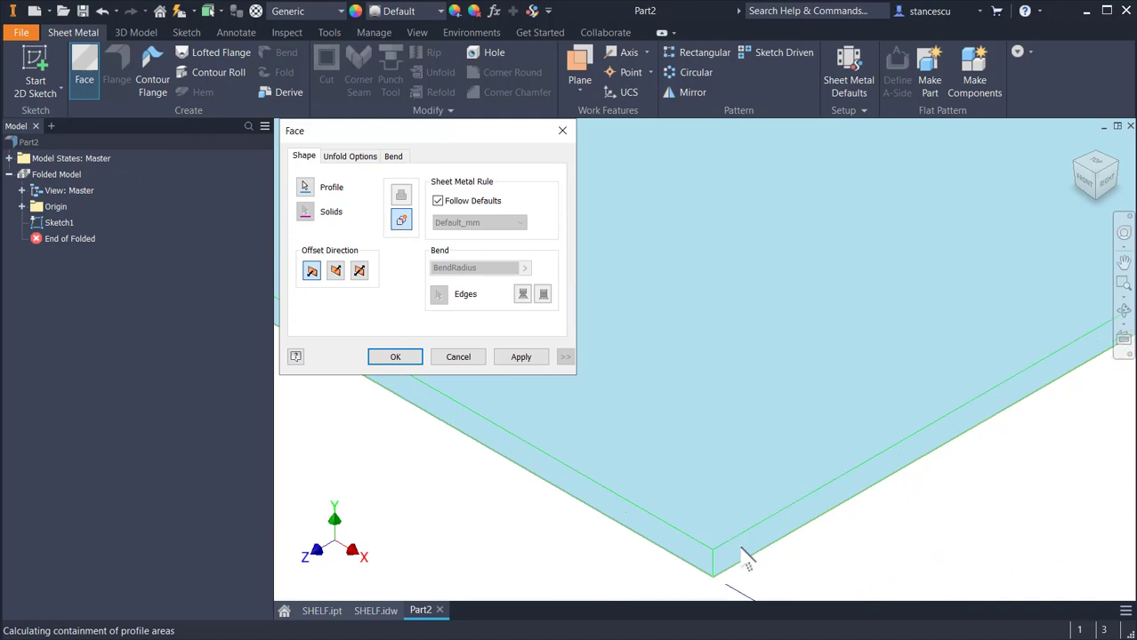
{"action": "scroll", "coordinate": [687, 556], "scroll_direction": "down", "scroll_amount": 1}
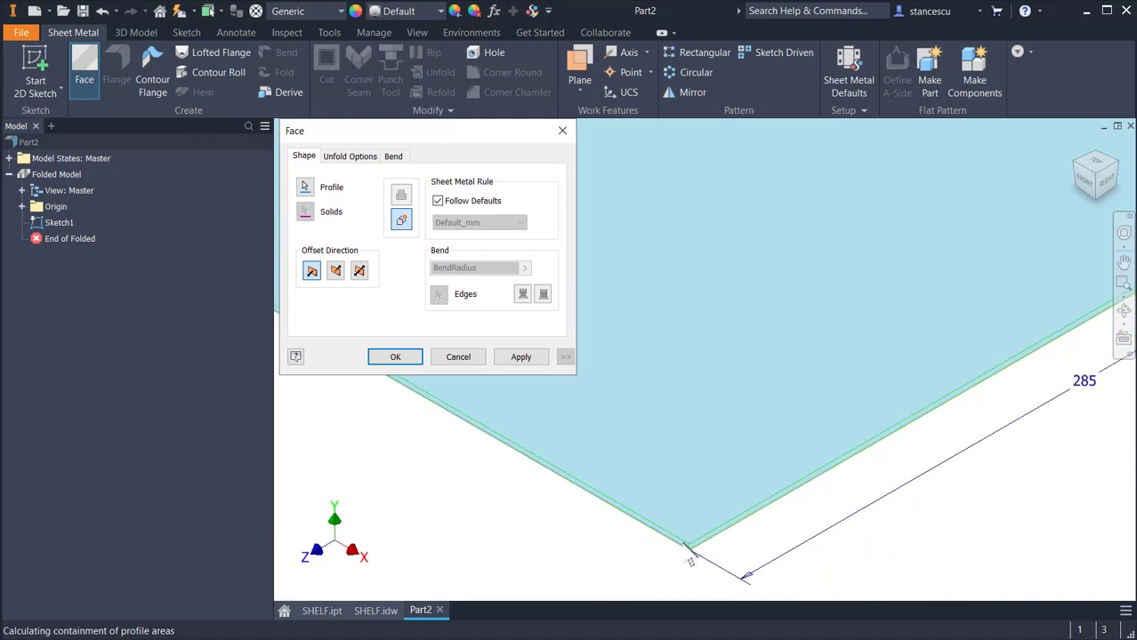
{"action": "left_click", "coordinate": [396, 356]}
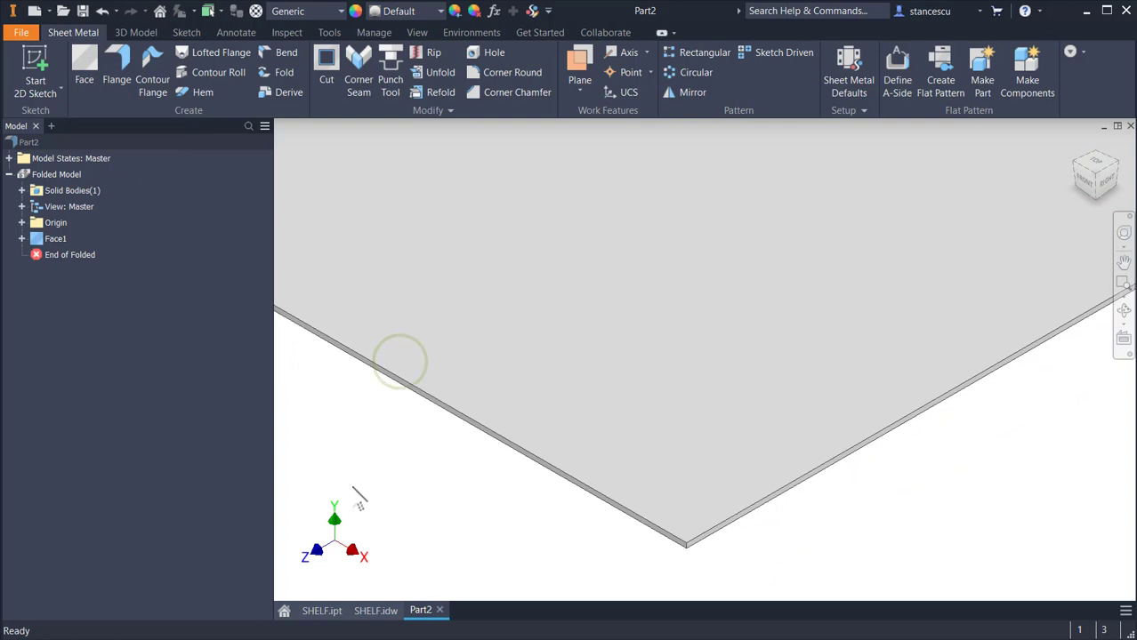
Step: Assign Stainless Steel from the Inventor Material Library as the part's material
{"action": "key", "text": "F6"}
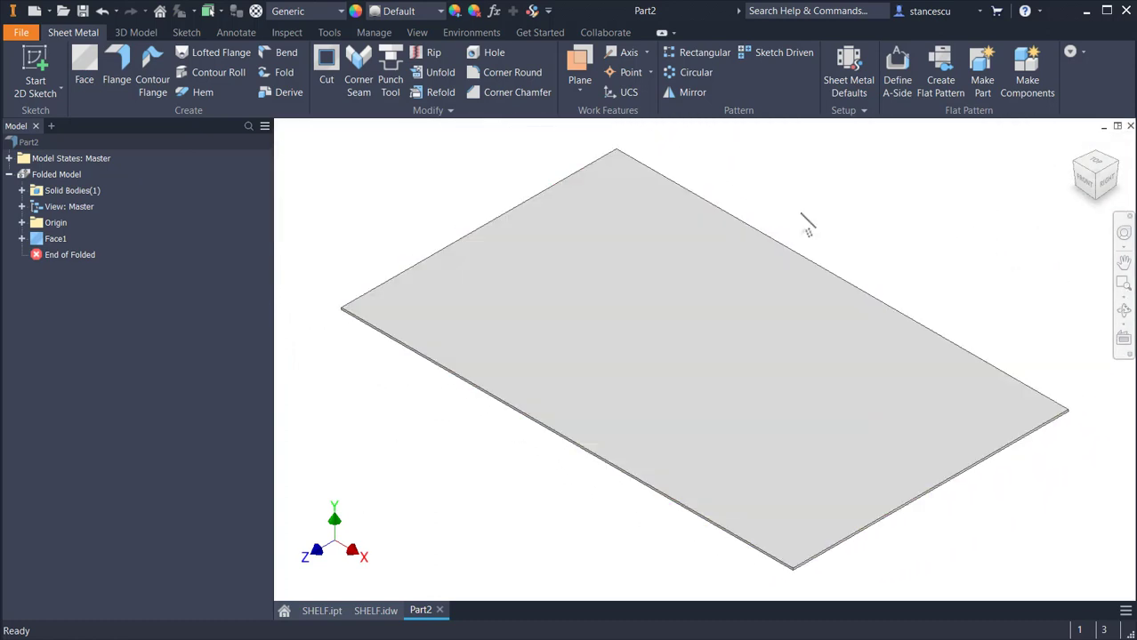
{"action": "left_click", "coordinate": [312, 19]}
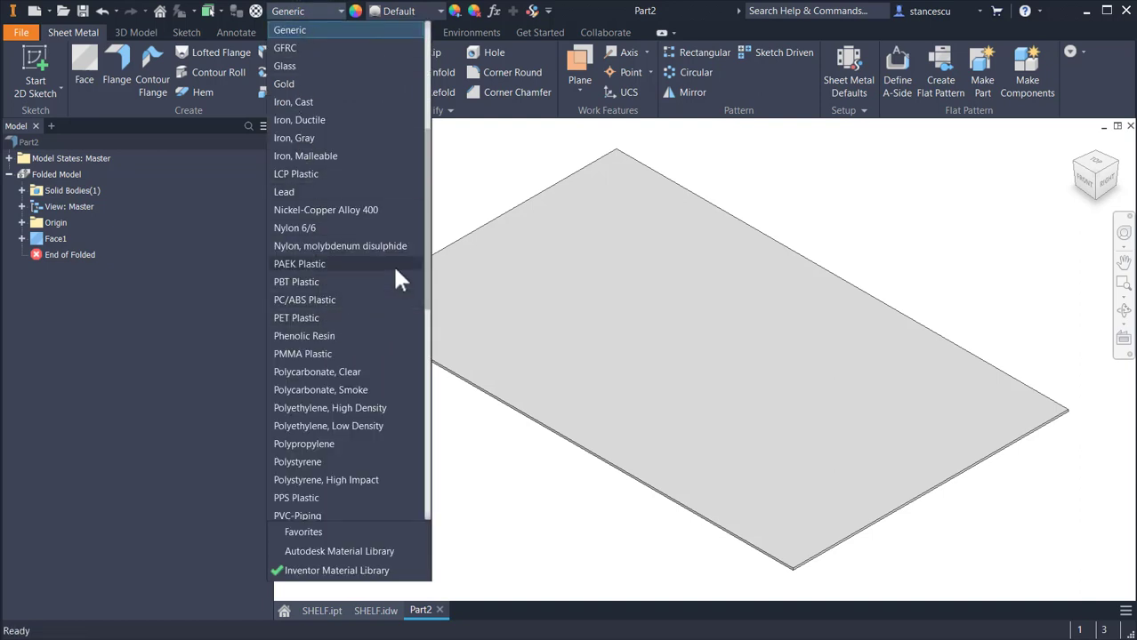
{"action": "scroll", "coordinate": [356, 329], "scroll_direction": "down", "scroll_amount": 7}
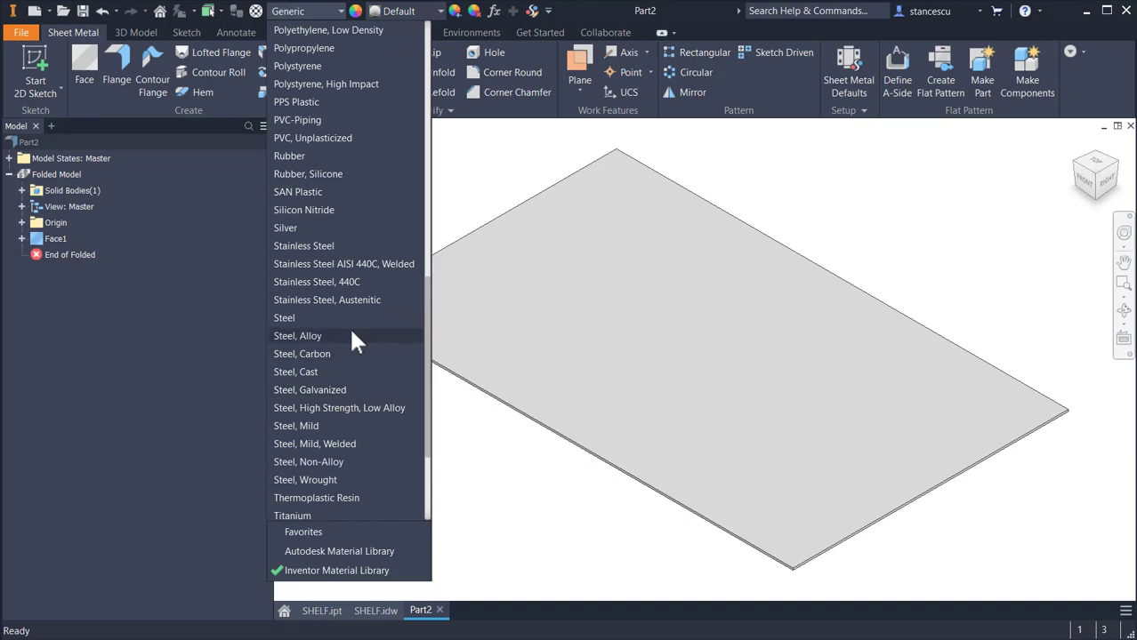
{"action": "left_click", "coordinate": [294, 247]}
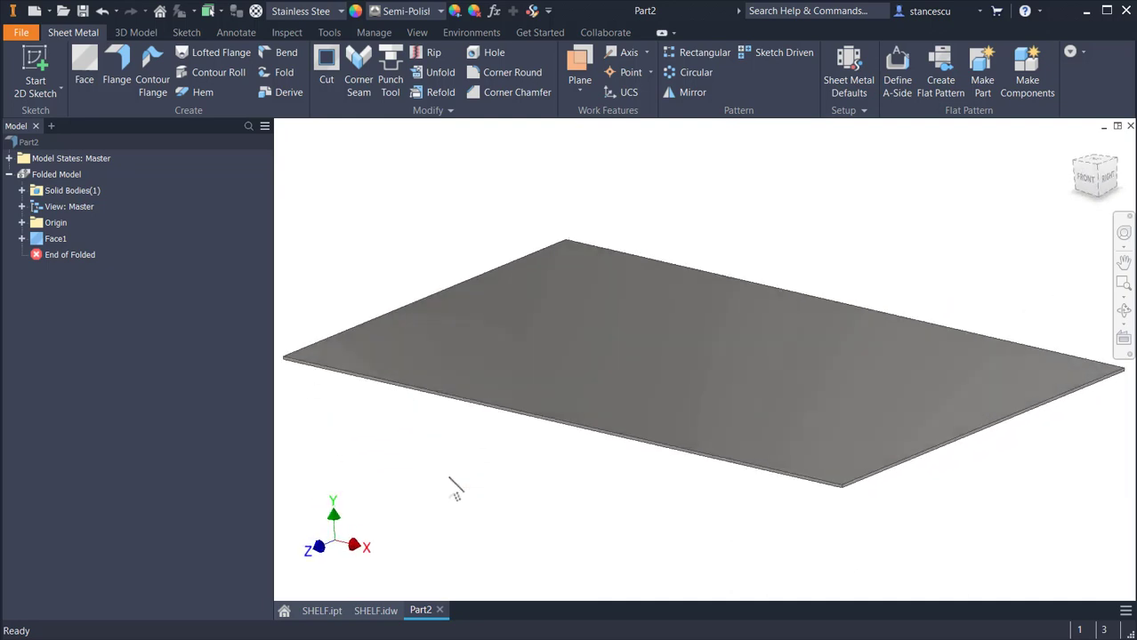
{"action": "key", "text": "F6"}
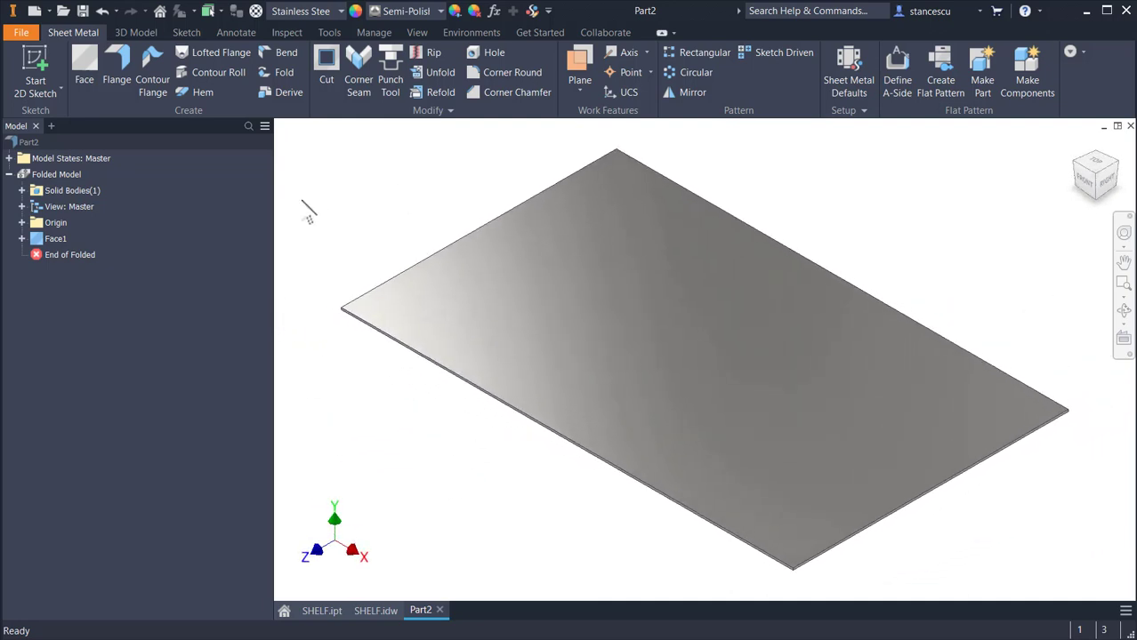
{"action": "left_click", "coordinate": [441, 444]}
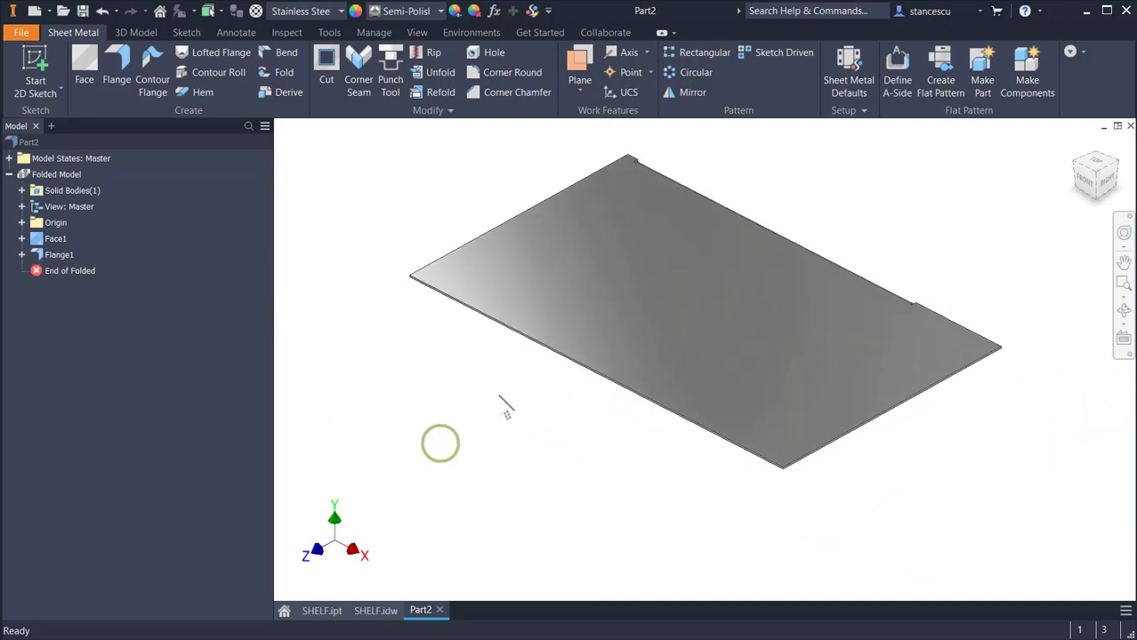
Step: In the SHELF.idw drawing, examine the front flange in the isometric view and its offset from the lower-left corner in the plan view
{"action": "left_click", "coordinate": [374, 611]}
{"action": "scroll", "coordinate": [583, 469], "scroll_direction": "down", "scroll_amount": 2}
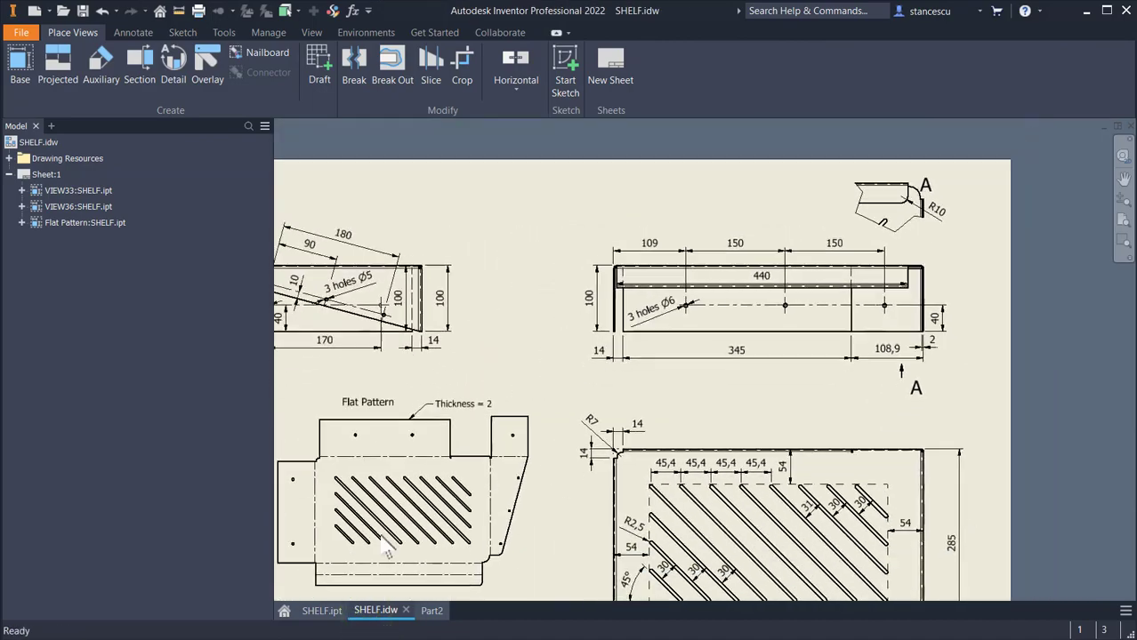
{"action": "scroll", "coordinate": [438, 516], "scroll_direction": "up", "scroll_amount": 2}
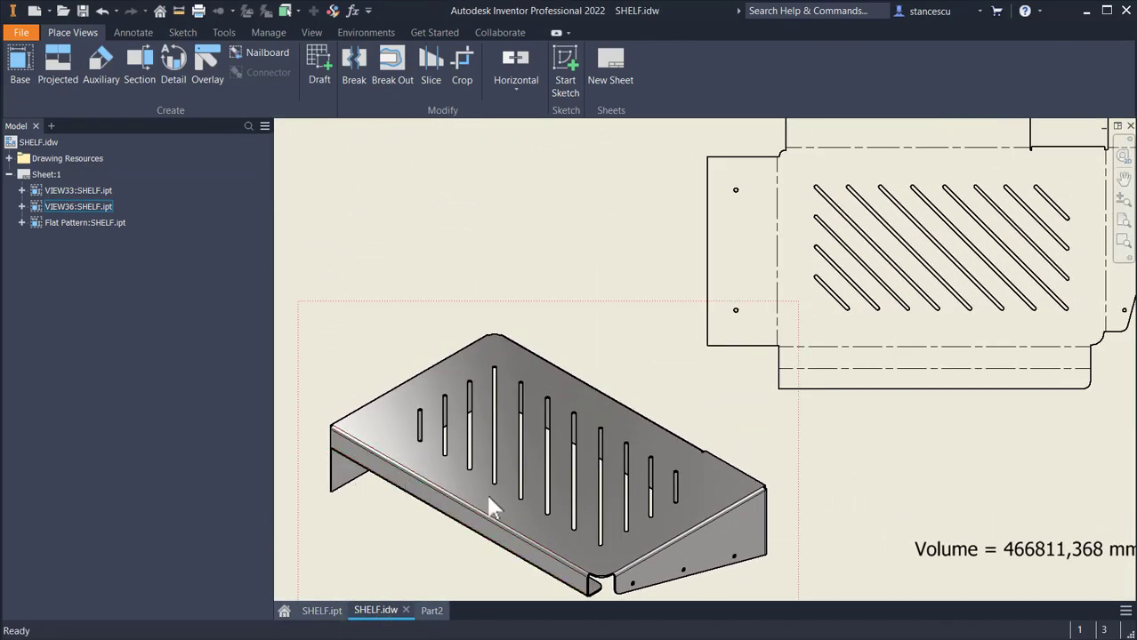
{"action": "middle_click_drag", "start_coordinate": [792, 477], "coordinate": [538, 523]}
{"action": "middle_click_drag", "start_coordinate": [981, 164], "coordinate": [708, 345]}
{"action": "middle_click_drag", "start_coordinate": [684, 291], "coordinate": [548, 391]}
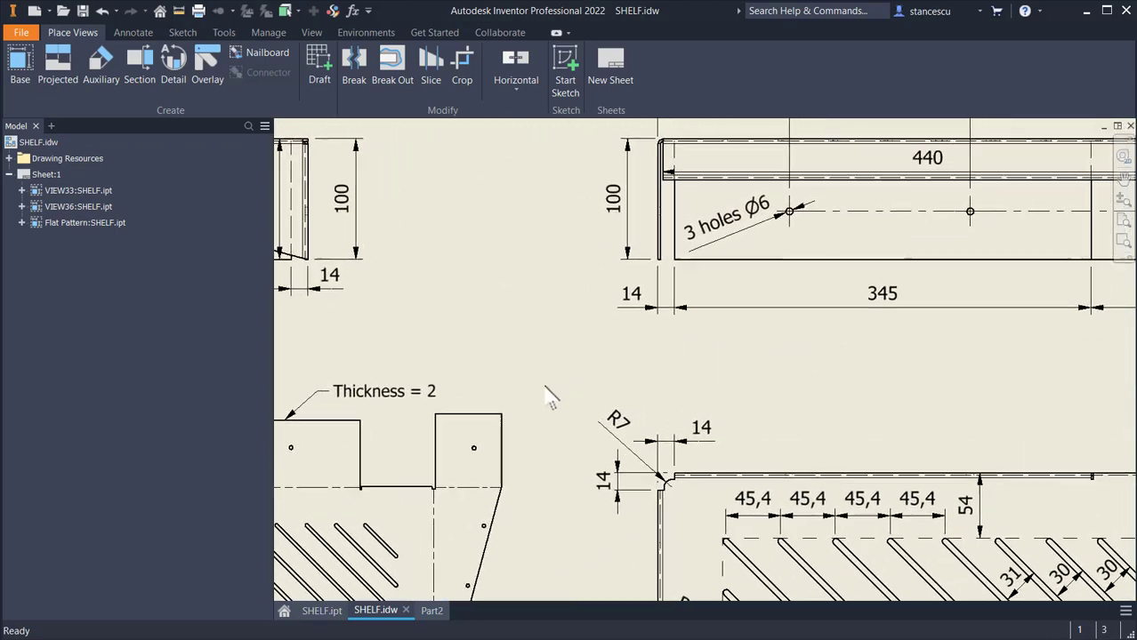
{"action": "middle_click_drag", "start_coordinate": [743, 399], "coordinate": [688, 421]}
{"action": "middle_click_drag", "start_coordinate": [791, 424], "coordinate": [711, 434]}
{"action": "scroll", "coordinate": [710, 434], "scroll_direction": "down", "scroll_amount": 1}
{"action": "scroll", "coordinate": [721, 427], "scroll_direction": "down", "scroll_amount": 3}
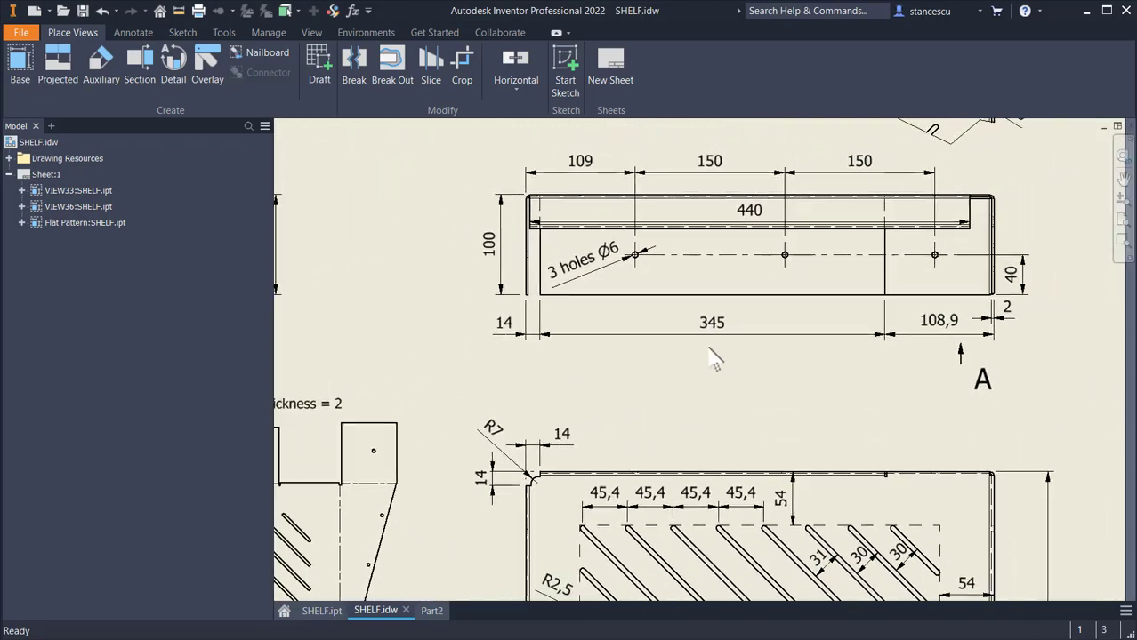
{"action": "middle_click_drag", "start_coordinate": [684, 587], "coordinate": [693, 382]}
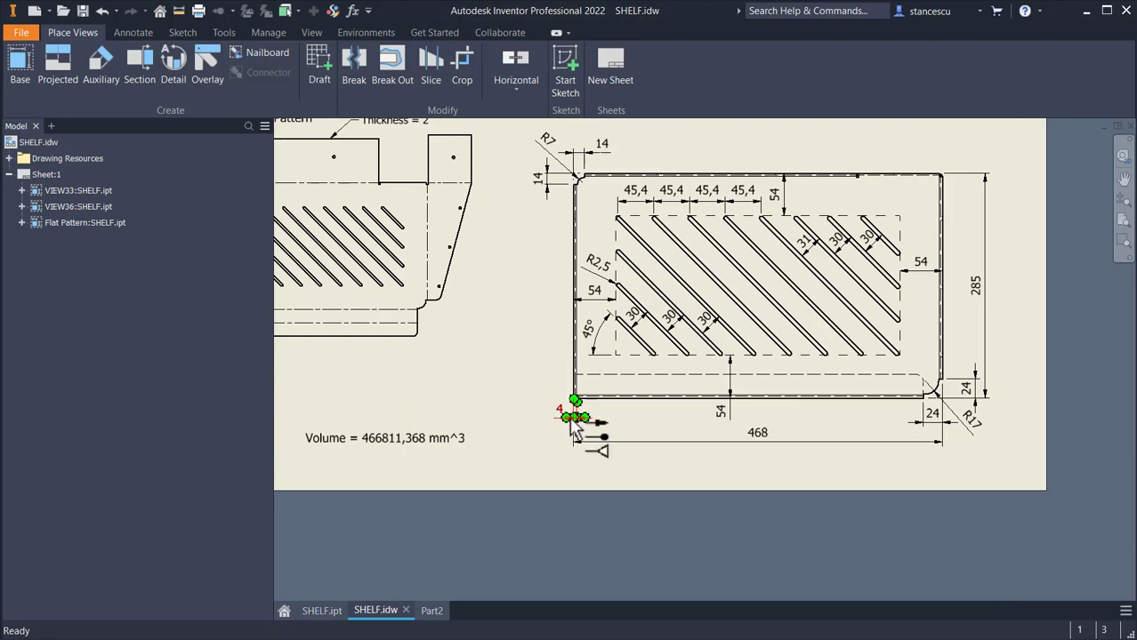
{"action": "scroll", "coordinate": [573, 425], "scroll_direction": "up", "scroll_amount": 3}
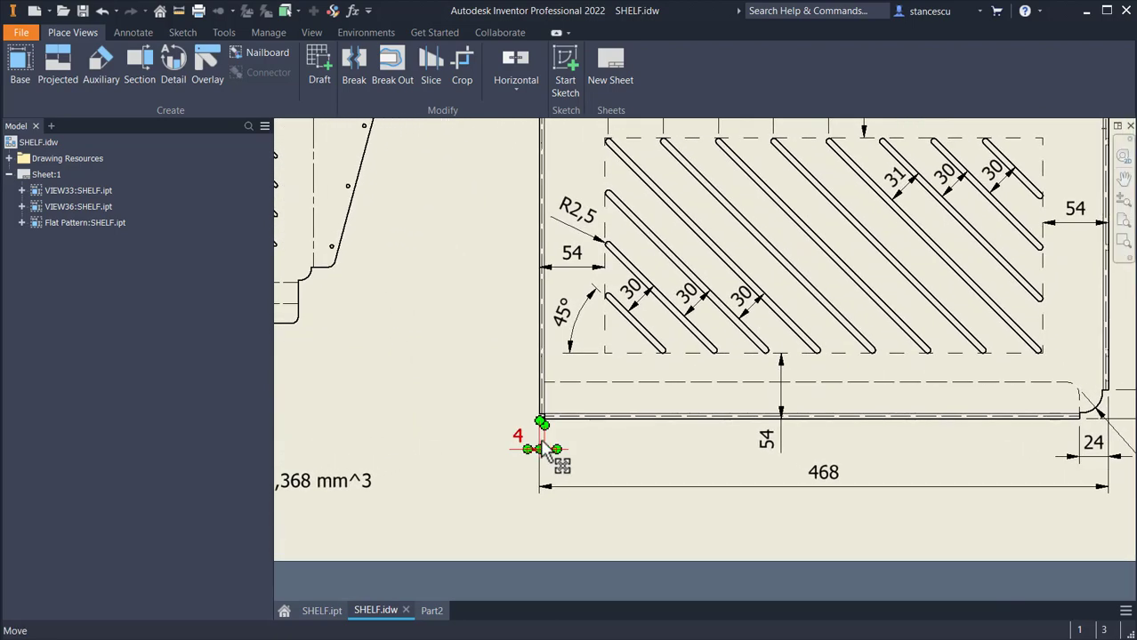
{"action": "scroll", "coordinate": [685, 368], "scroll_direction": "up", "scroll_amount": 3}
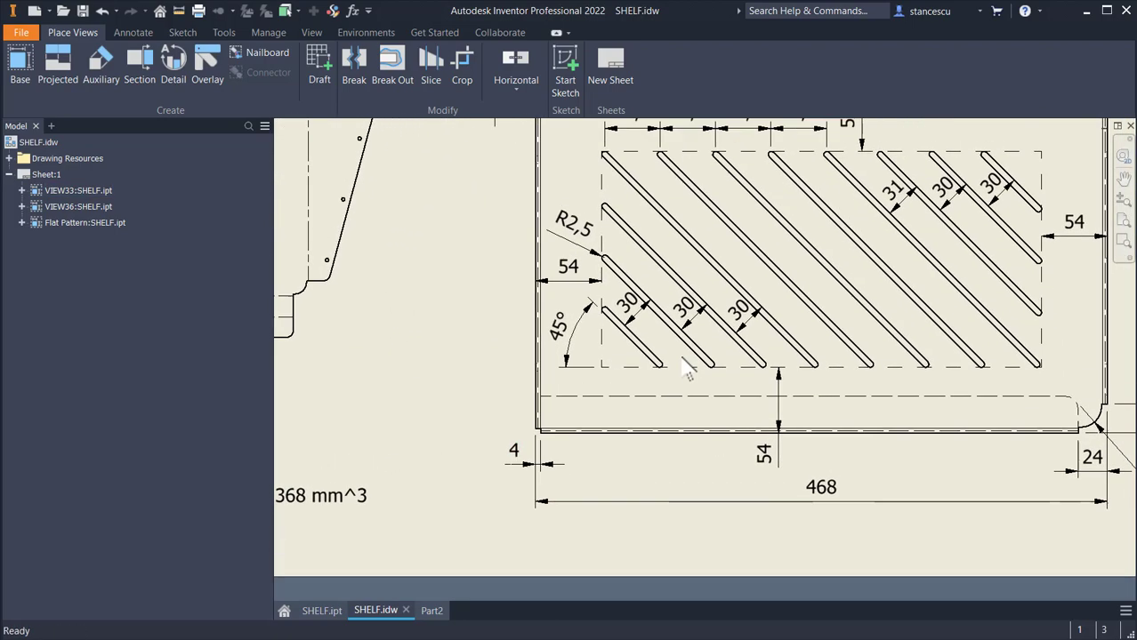
Step: Check the front flange's length in the view above the plan view and its height in the side view
{"action": "mouse_move", "coordinate": [764, 235]}
{"action": "middle_mouse_down"}
{"action": "mouse_move", "coordinate": [716, 301]}
{"action": "mouse_move", "coordinate": [673, 318]}
{"action": "middle_mouse_up"}
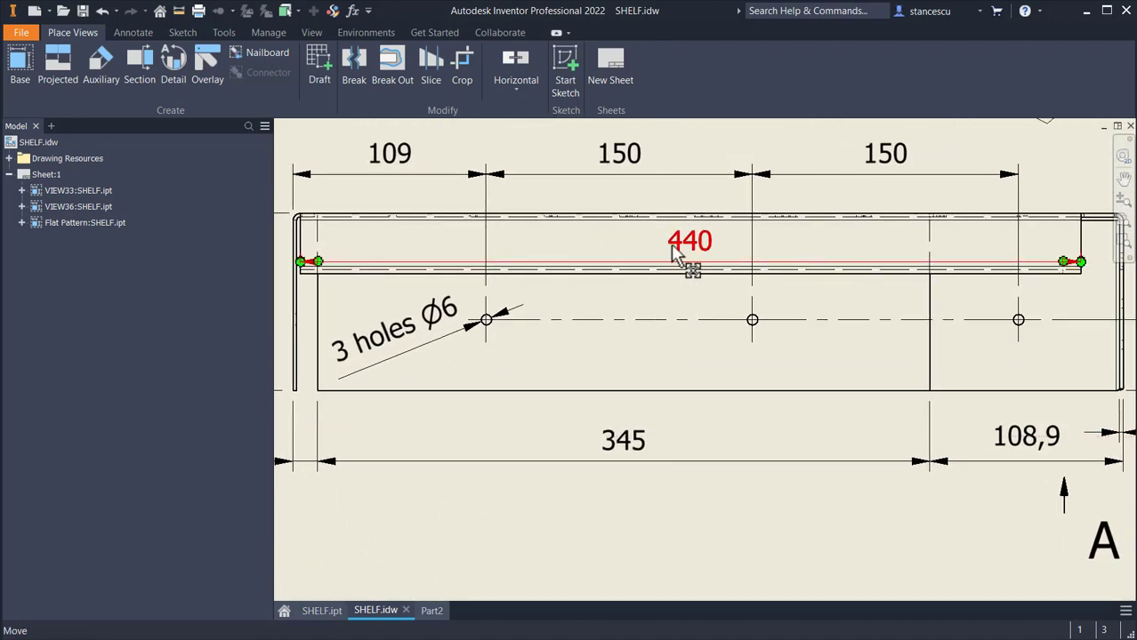
{"action": "scroll", "coordinate": [654, 351], "scroll_direction": "down", "scroll_amount": 3}
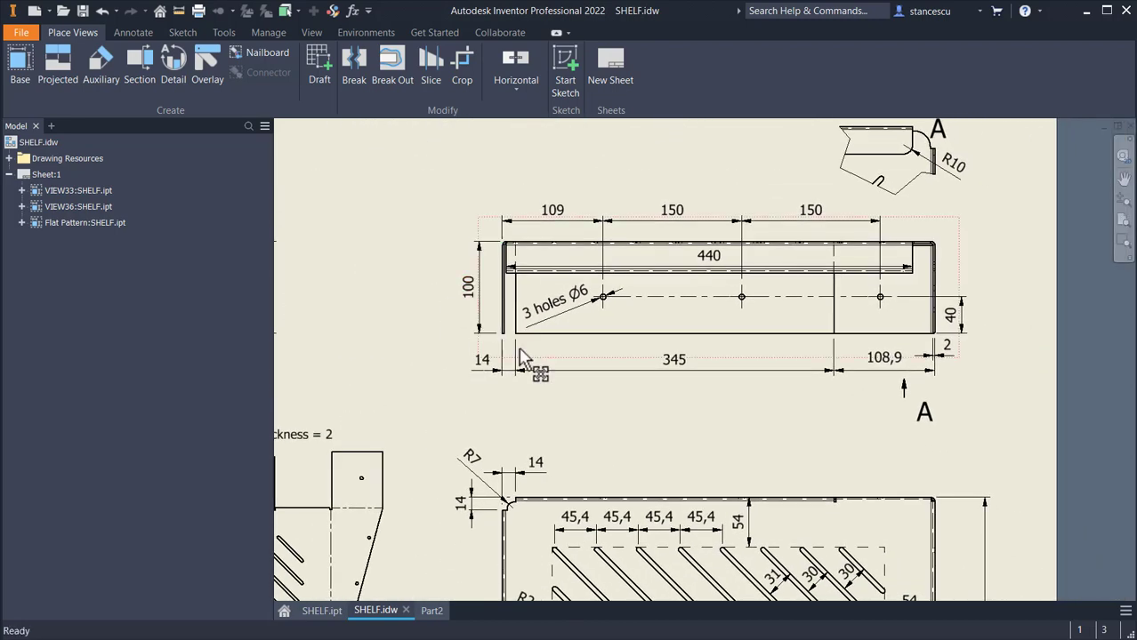
{"action": "middle_click_drag", "start_coordinate": [564, 381], "coordinate": [818, 384]}
{"action": "middle_click_drag", "start_coordinate": [276, 334], "coordinate": [443, 337]}
{"action": "scroll", "coordinate": [429, 285], "scroll_direction": "up", "scroll_amount": 3}
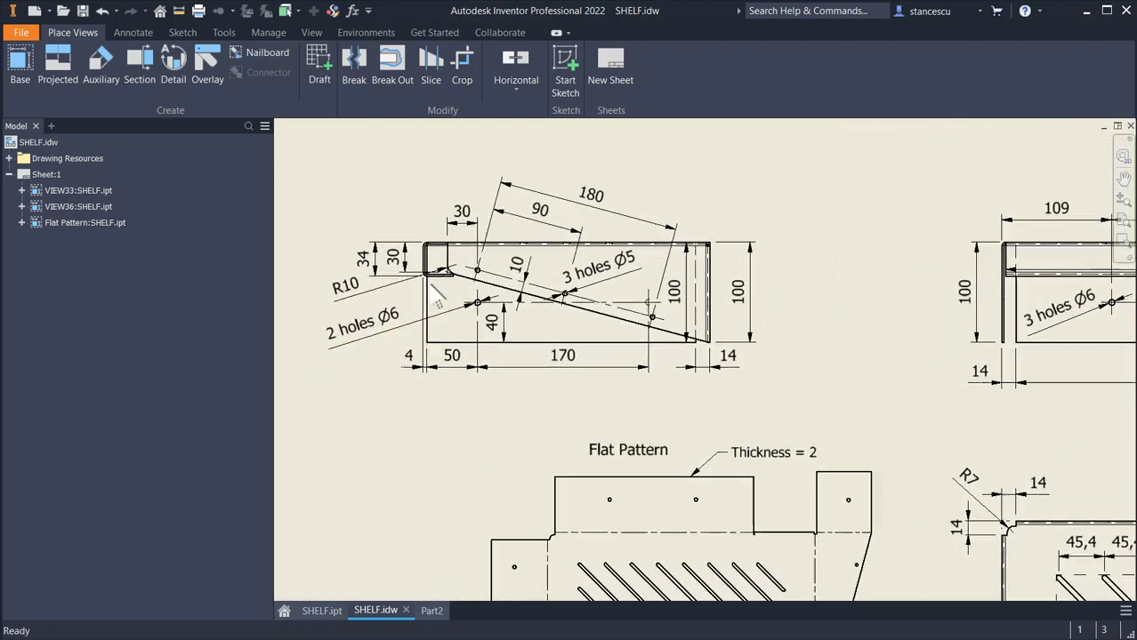
{"action": "scroll", "coordinate": [465, 267], "scroll_direction": "up", "scroll_amount": 1}
{"action": "scroll", "coordinate": [470, 266], "scroll_direction": "up", "scroll_amount": 2}
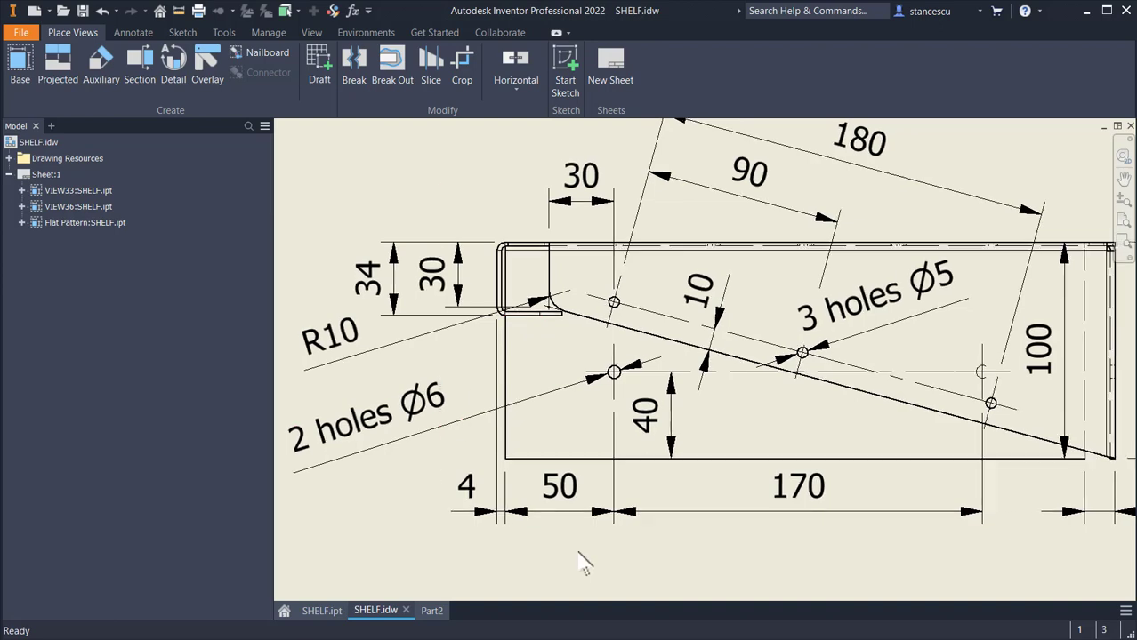
Step: Back in Part2, start a Flange on the base face's long front edge with a 34 mm height
{"action": "left_click", "coordinate": [432, 612]}
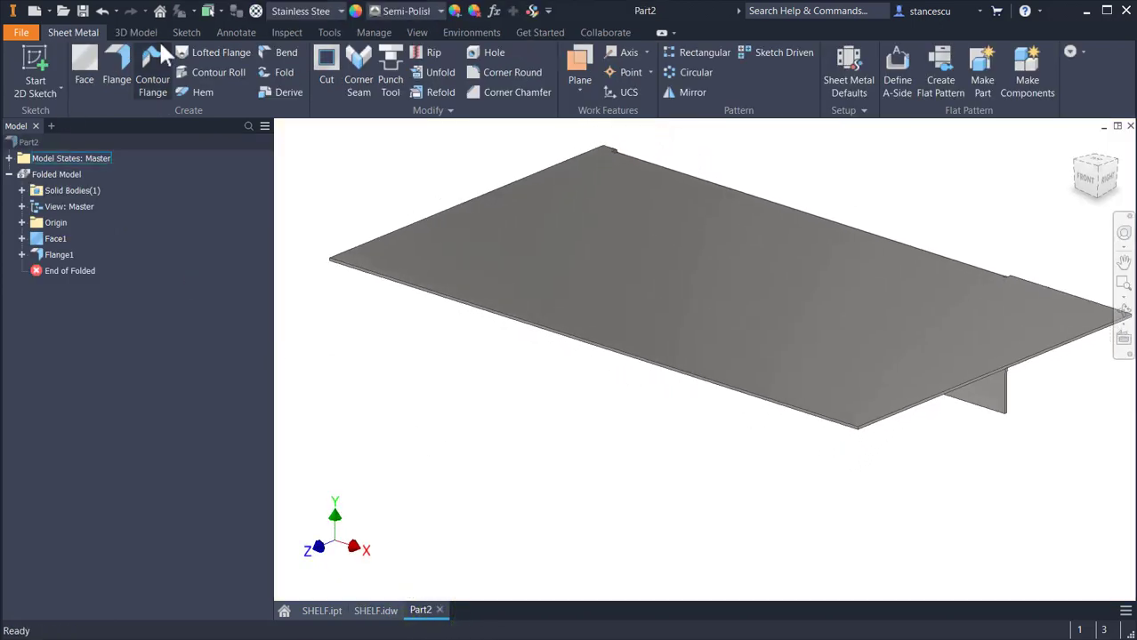
{"action": "left_click", "coordinate": [117, 59]}
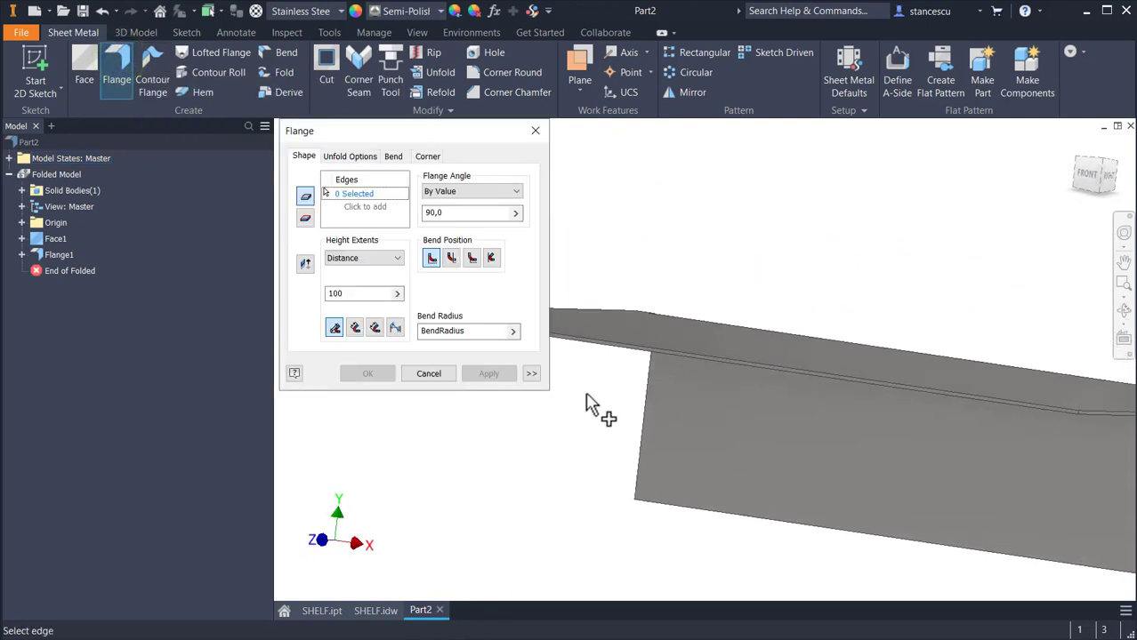
{"action": "left_click", "coordinate": [671, 351]}
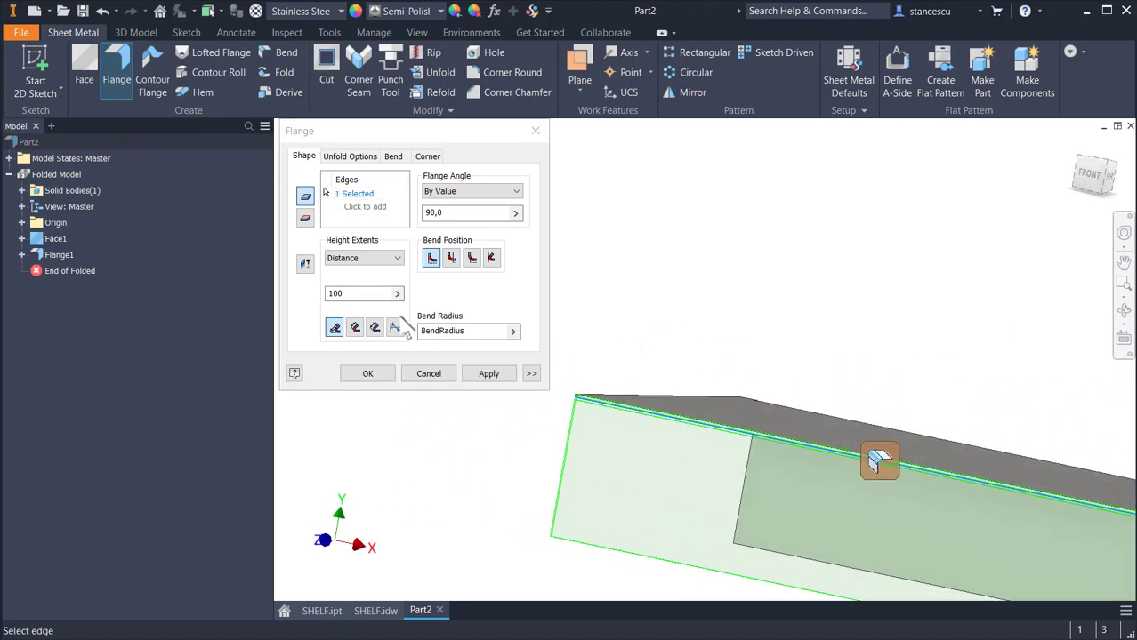
{"action": "double_click", "coordinate": [360, 296]}
{"action": "type", "text": "3"}
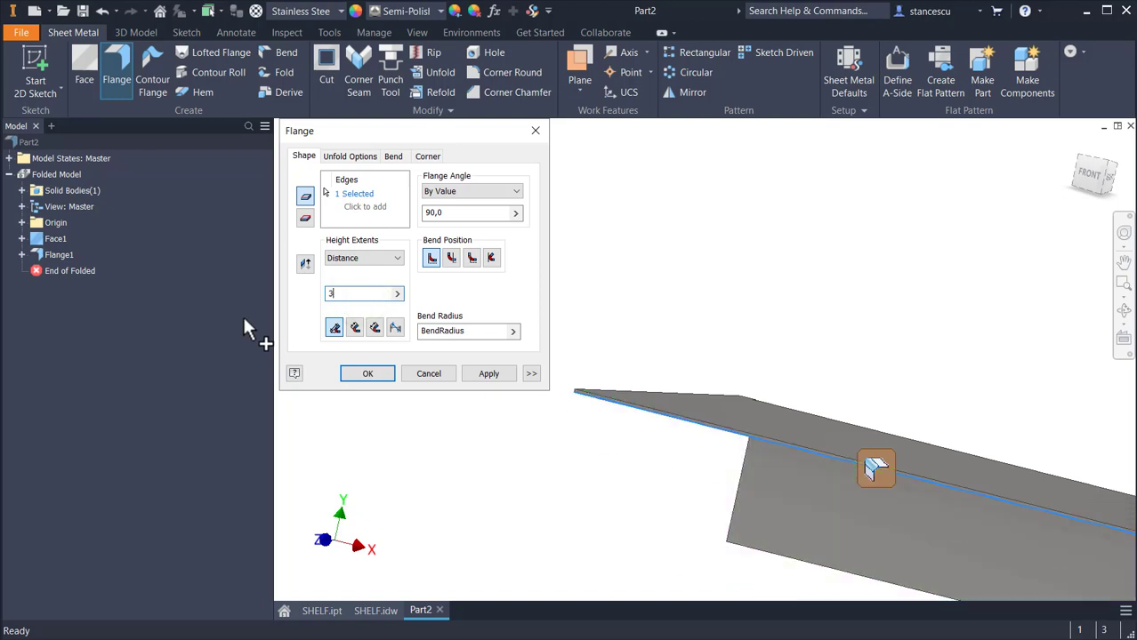
{"action": "type", "text": "4"}
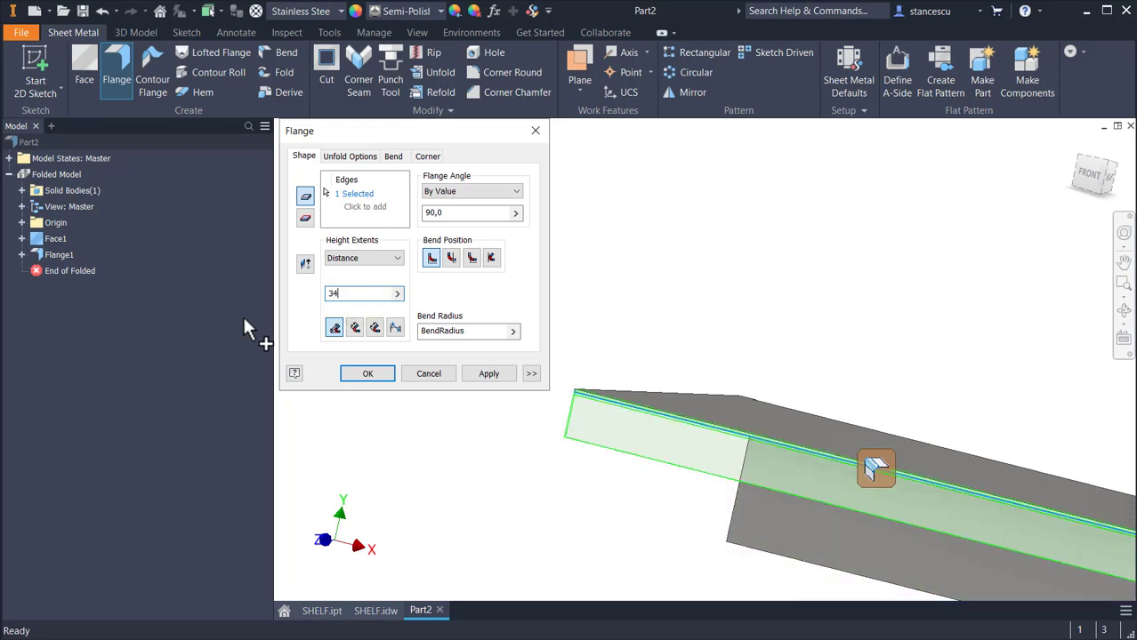
Step: Set the flange's width extents to Width with Offset, starting at the front edge's left corner and flipped inward along the edge
{"action": "left_click", "coordinate": [531, 374]}
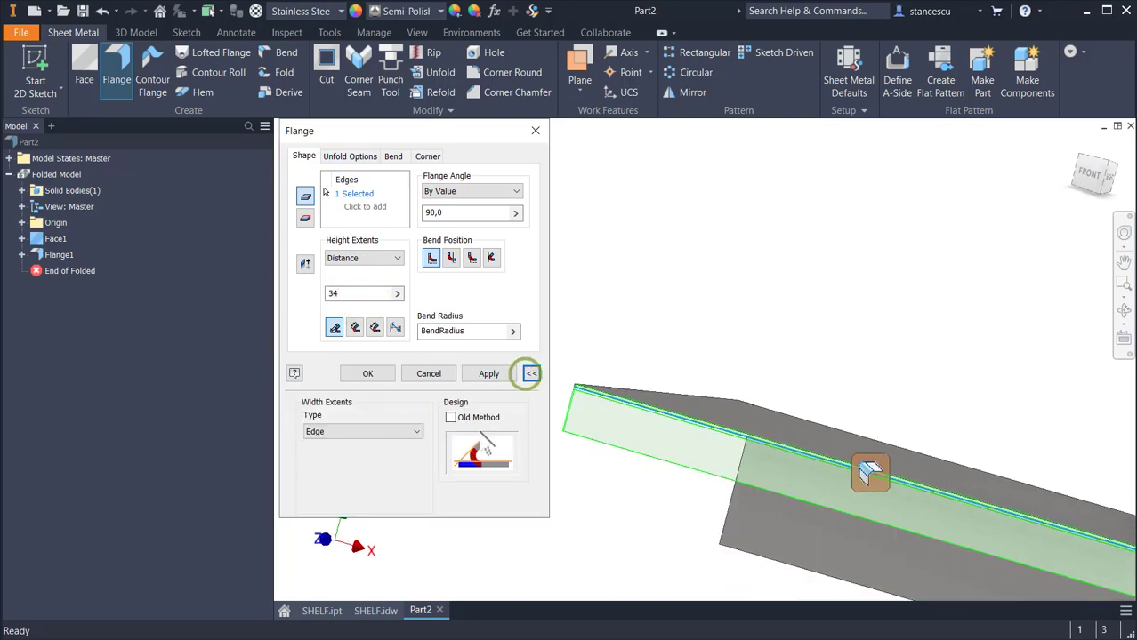
{"action": "left_click", "coordinate": [392, 432]}
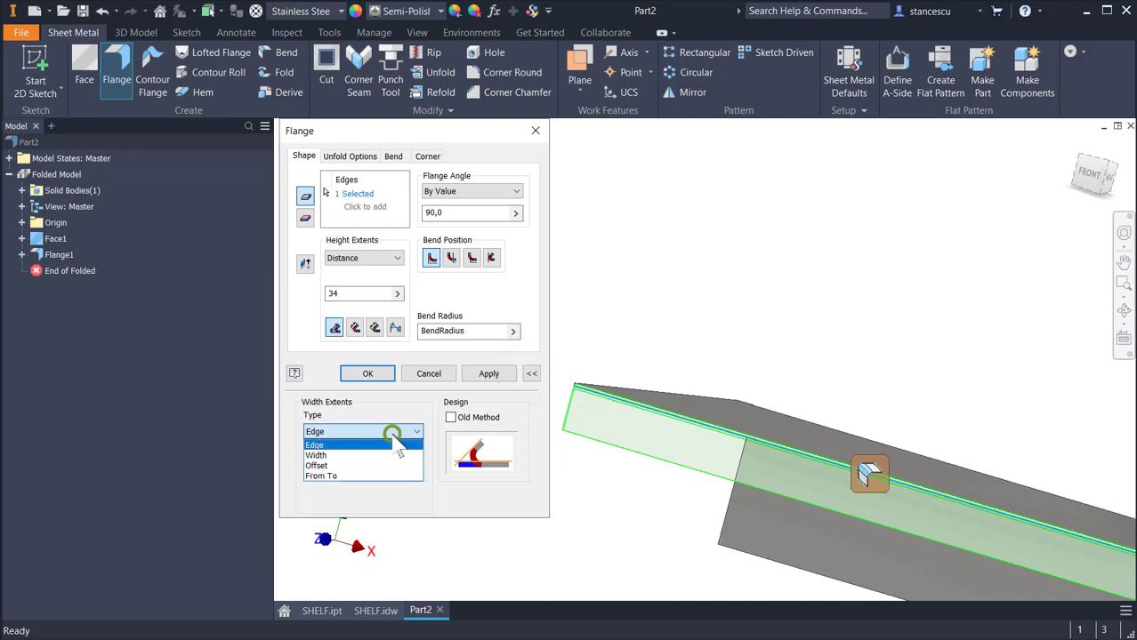
{"action": "left_click", "coordinate": [382, 455]}
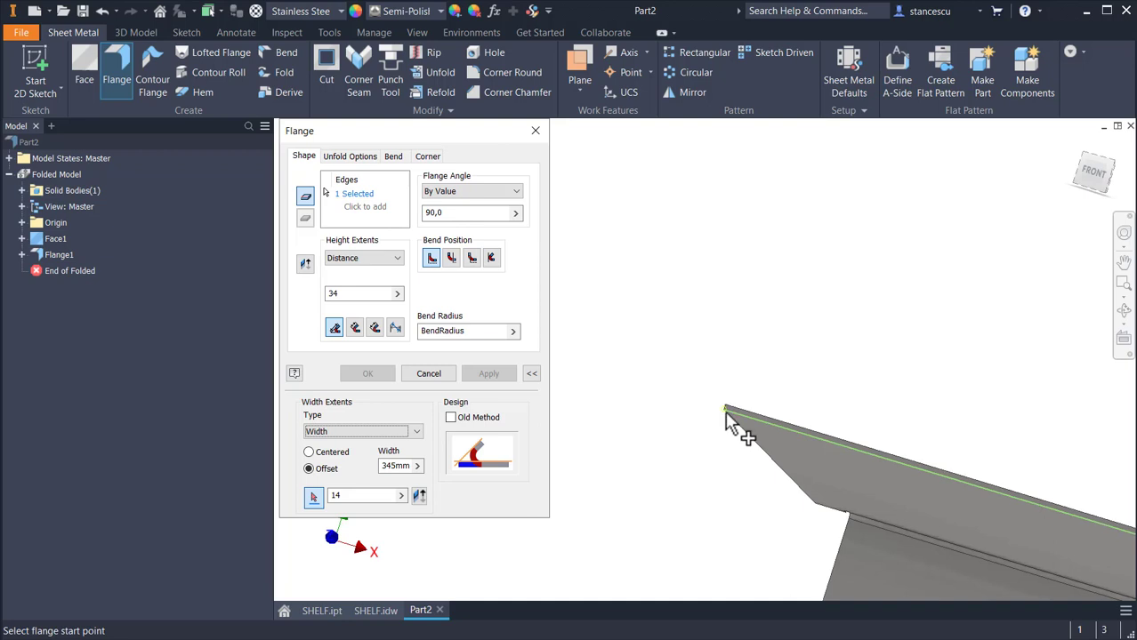
{"action": "left_click", "coordinate": [724, 413]}
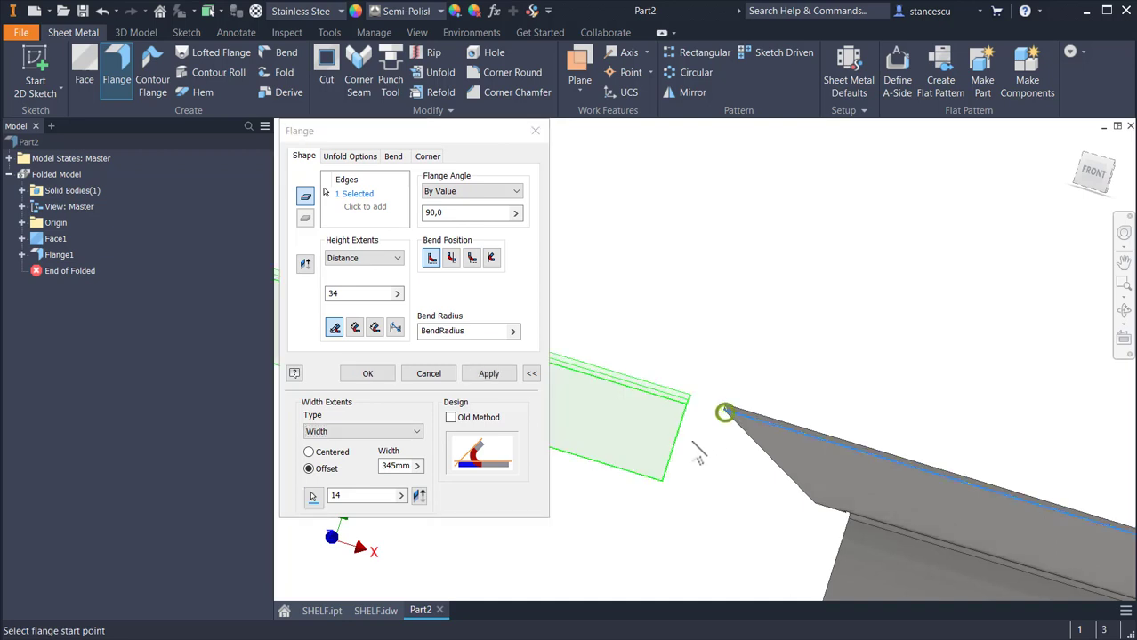
{"action": "left_click", "coordinate": [419, 495]}
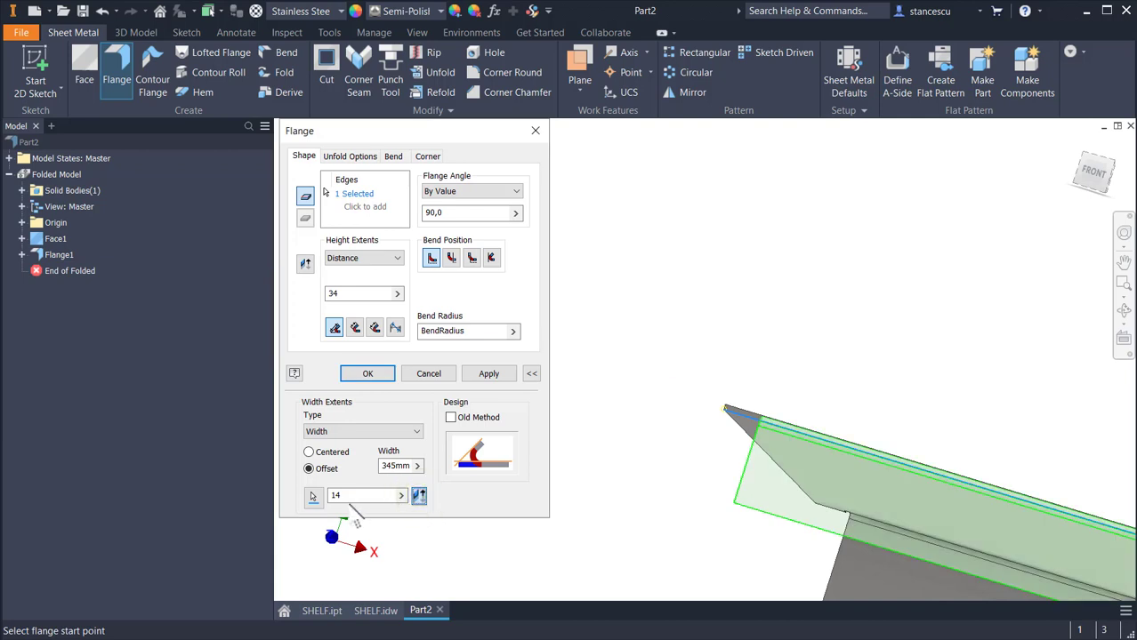
Step: Set the front flange's offset to 4 mm and its width to 440 mm, and create it
{"action": "left_click", "coordinate": [343, 494]}
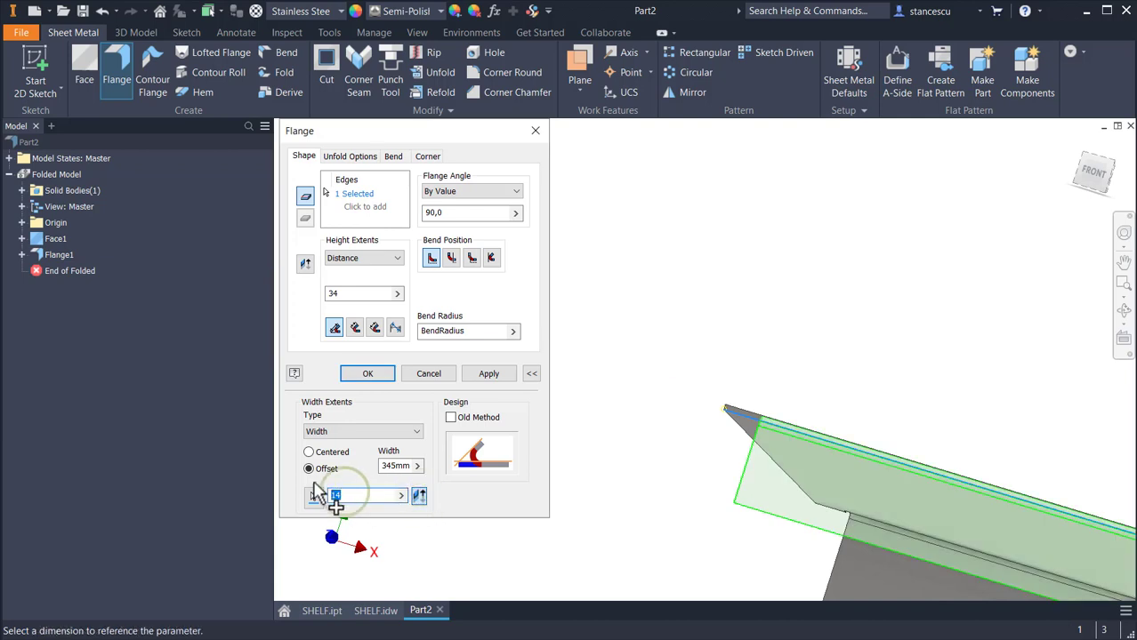
{"action": "type", "text": "4"}
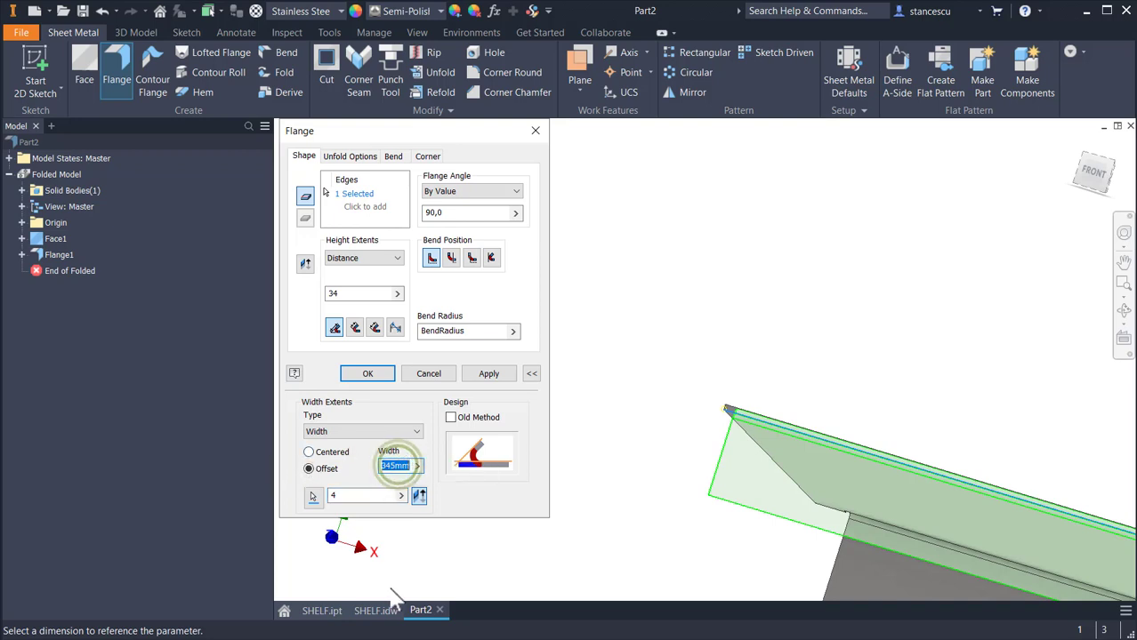
{"action": "type", "text": "440"}
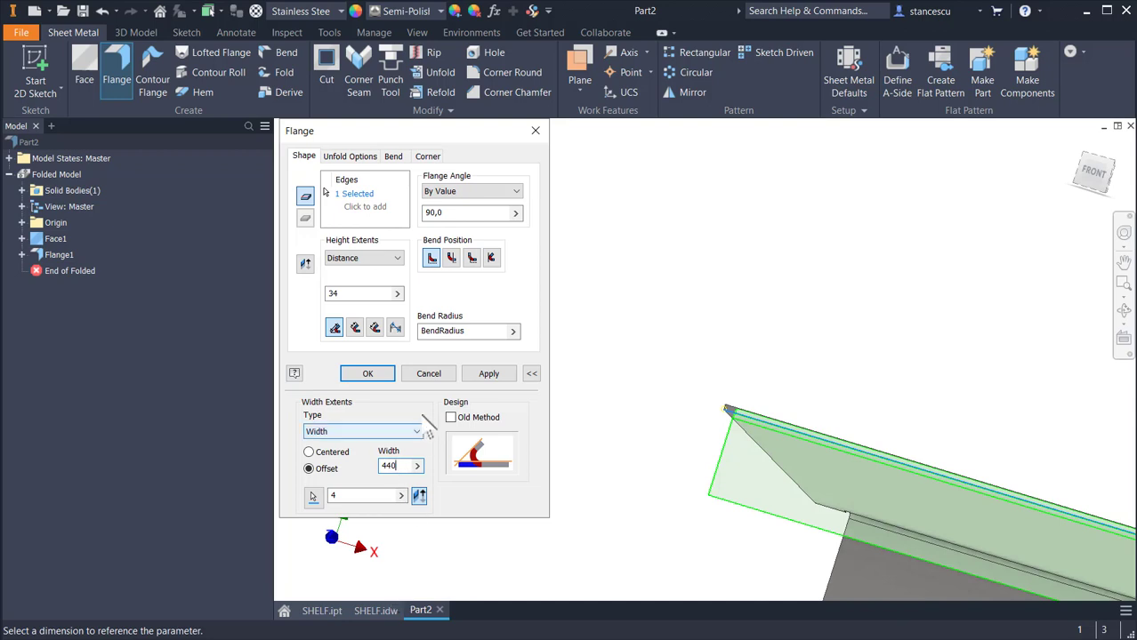
{"action": "left_click", "coordinate": [347, 372]}
Step: Inspect the new front flange and the bend relief at its right end
{"action": "key", "text": "F6"}
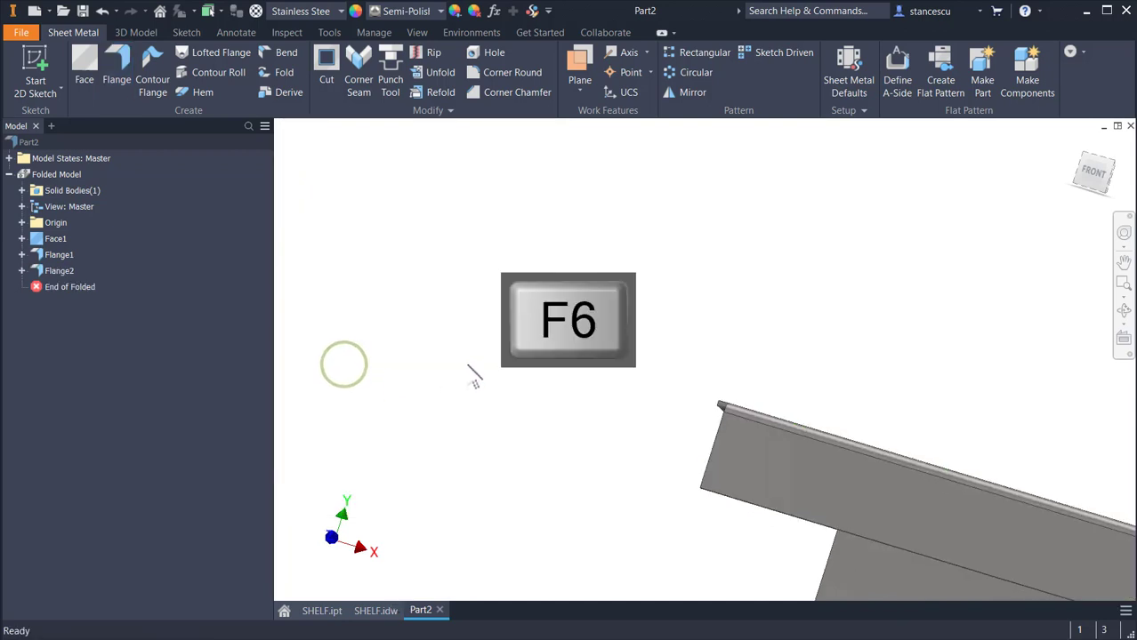
{"action": "scroll", "coordinate": [847, 521], "scroll_direction": "down", "scroll_amount": 3}
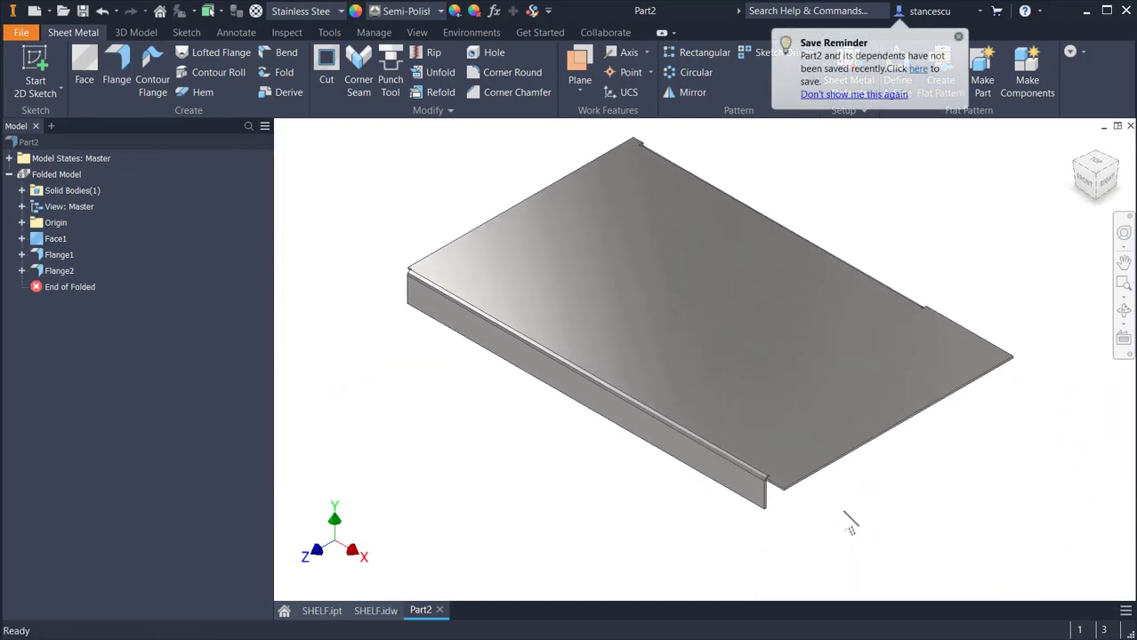
{"action": "middle_click_drag", "start_coordinate": [700, 540], "coordinate": [380, 521], "text": "shift"}
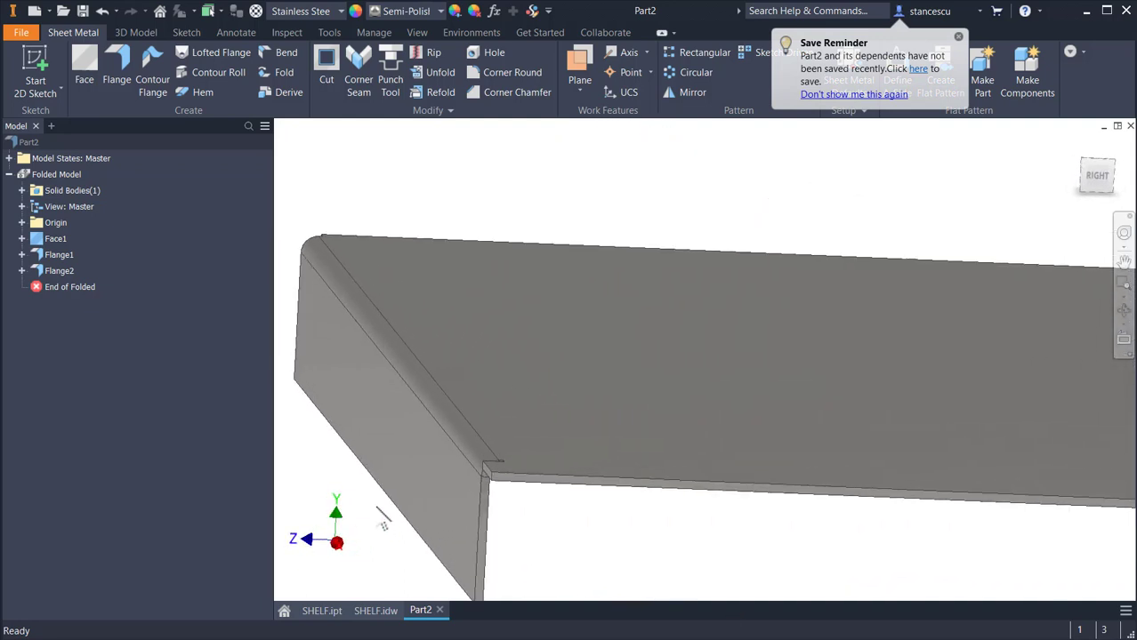
{"action": "scroll", "coordinate": [469, 461], "scroll_direction": "down", "scroll_amount": 3}
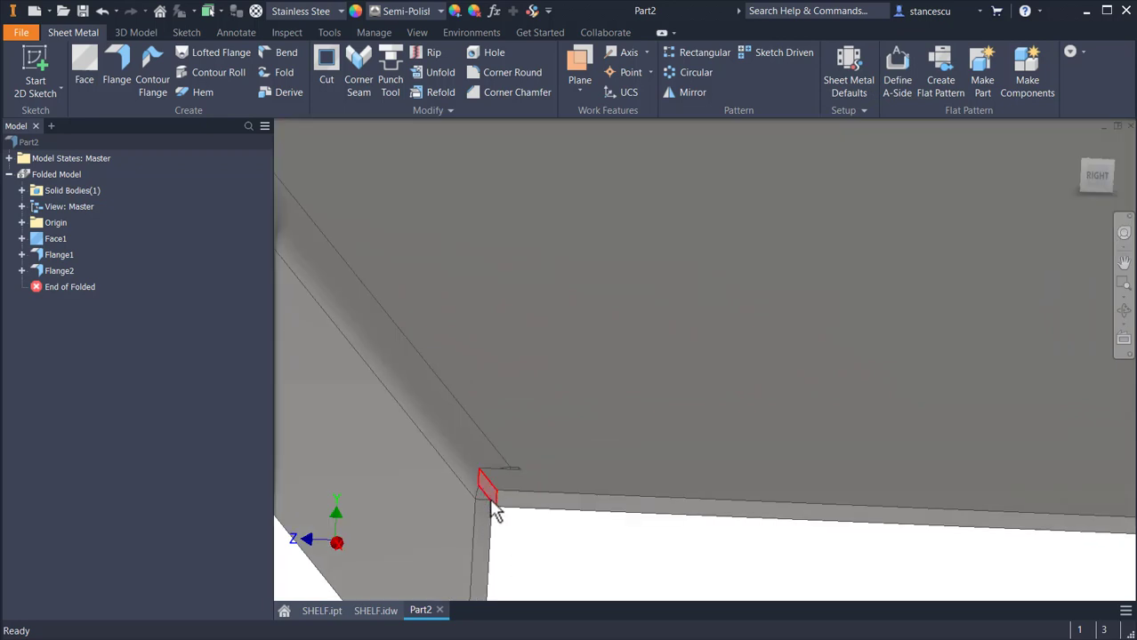
{"action": "scroll", "coordinate": [534, 529], "scroll_direction": "up", "scroll_amount": 5}
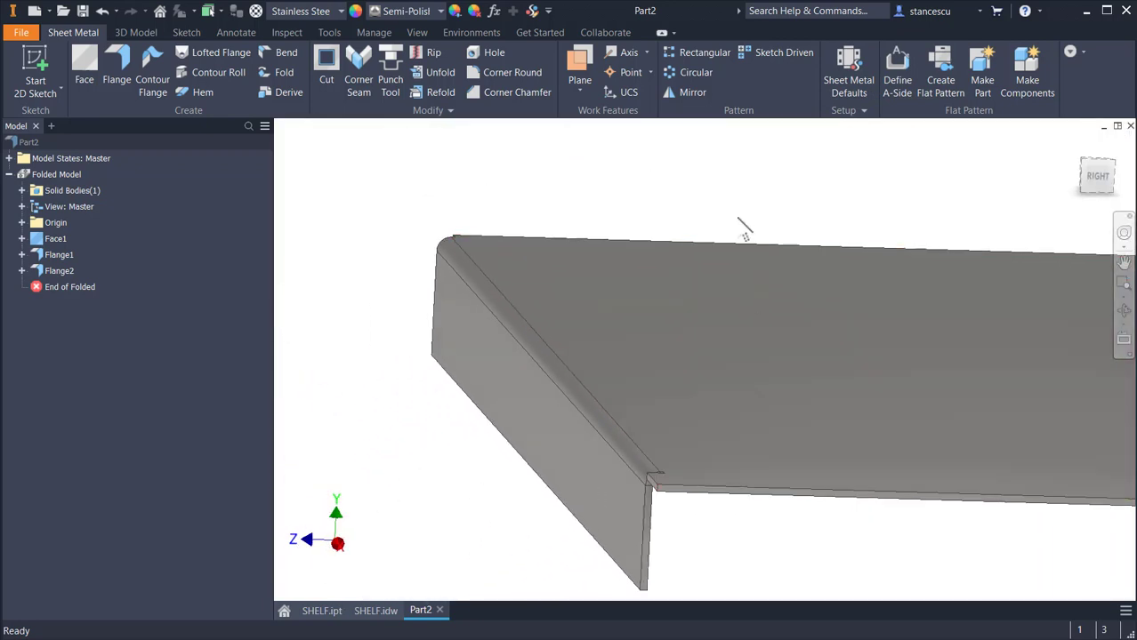
Step: View the front flange from below, then examine the side and flat pattern views in SHELF.idw for the return lip's dimensions
{"action": "key", "text": "F6"}
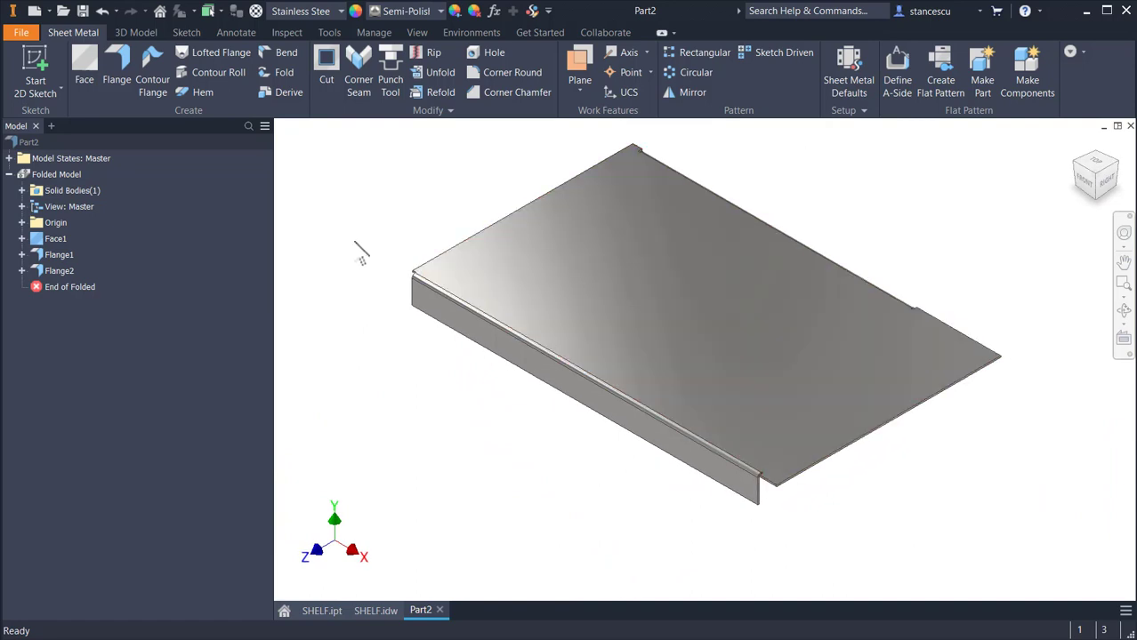
{"action": "middle_click_drag", "start_coordinate": [361, 256], "coordinate": [548, 438], "text": "shift"}
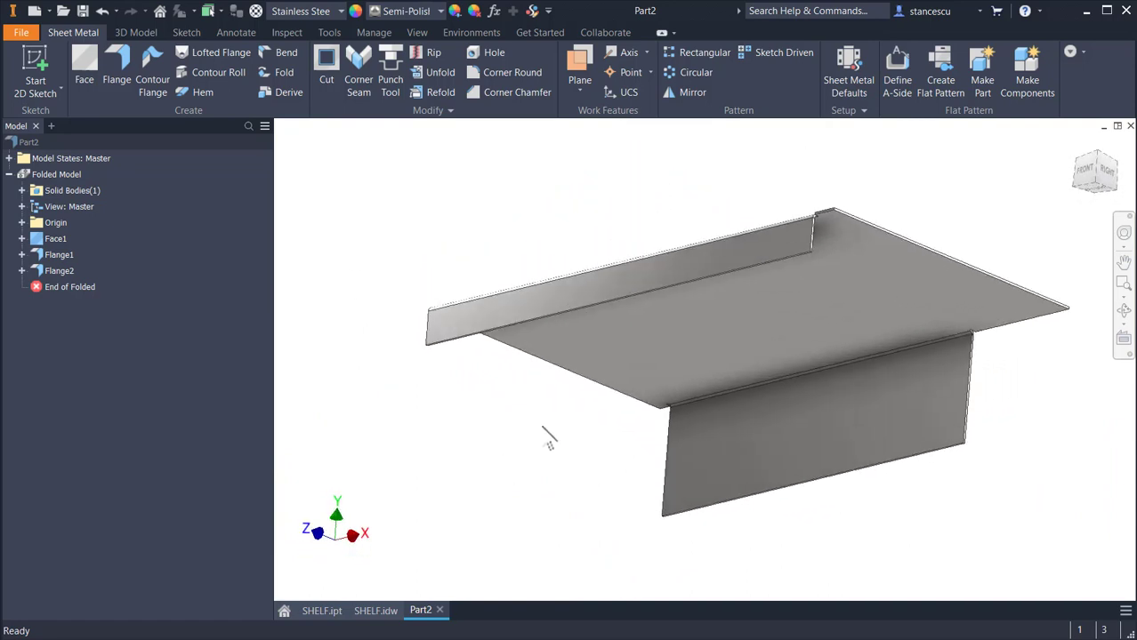
{"action": "middle_click_drag", "start_coordinate": [419, 333], "coordinate": [647, 348], "text": "shift"}
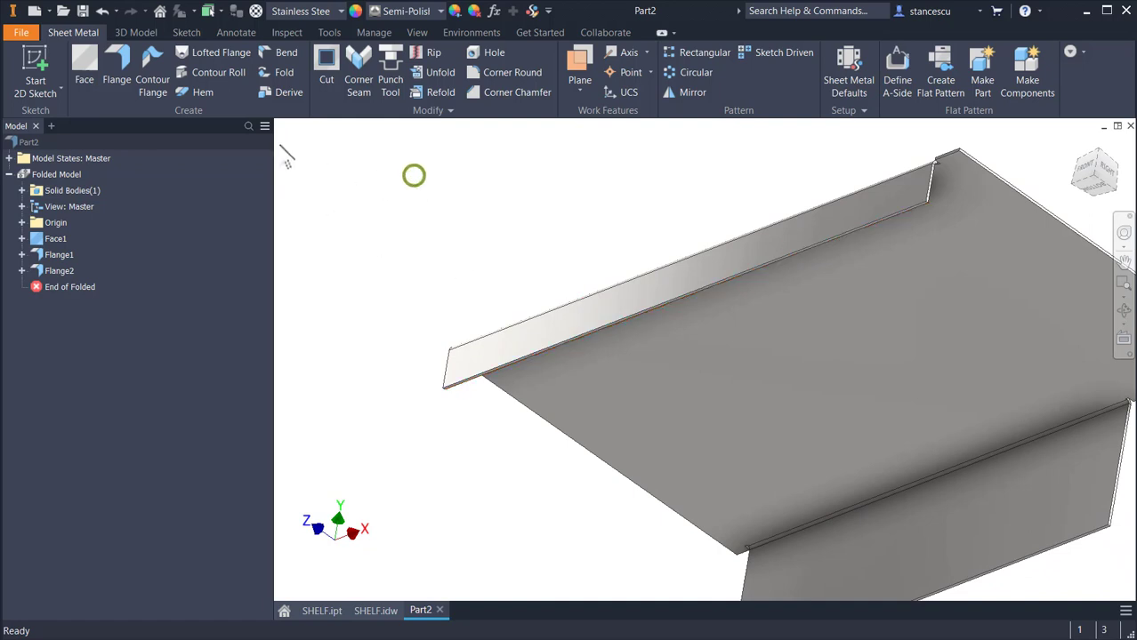
{"action": "left_click", "coordinate": [371, 612]}
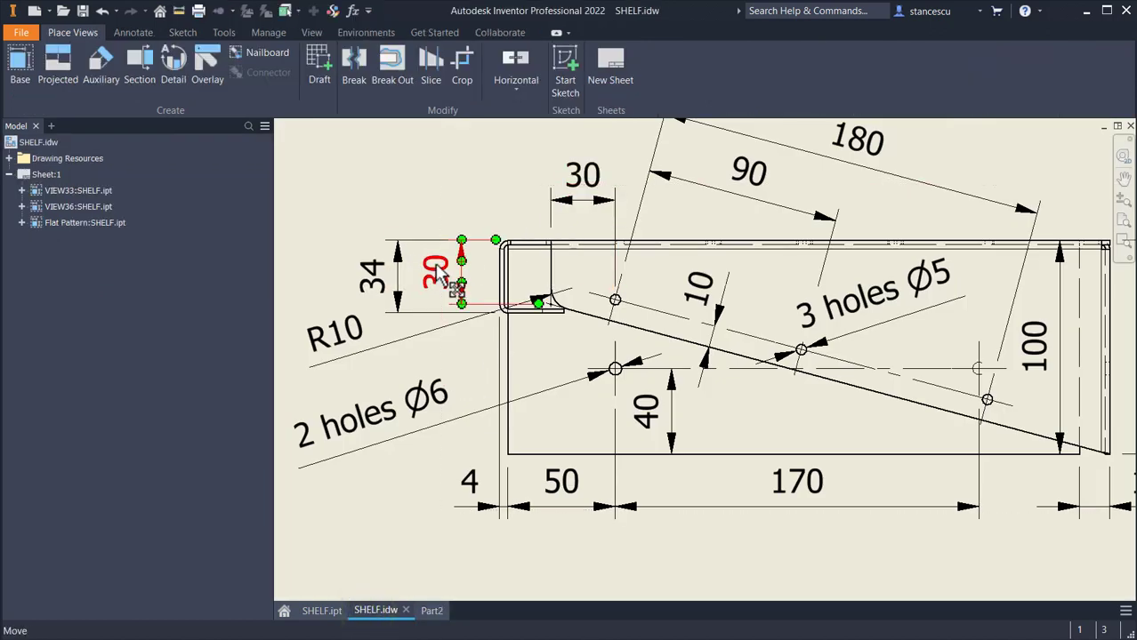
{"action": "scroll", "coordinate": [531, 367], "scroll_direction": "down", "scroll_amount": 5}
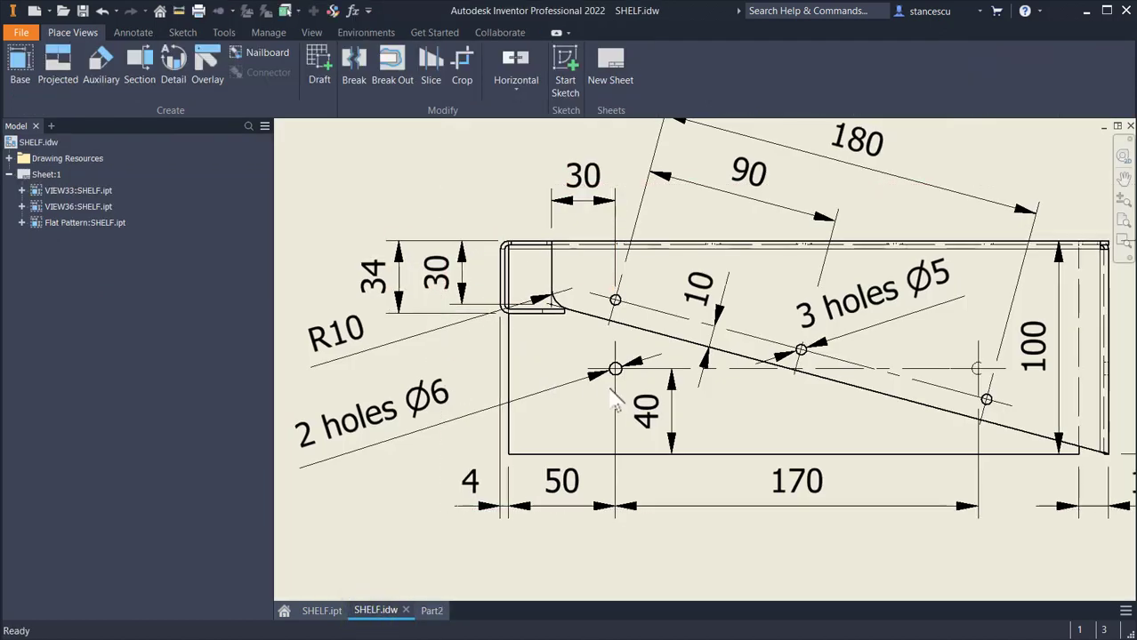
{"action": "scroll", "coordinate": [722, 463], "scroll_direction": "down", "scroll_amount": 5}
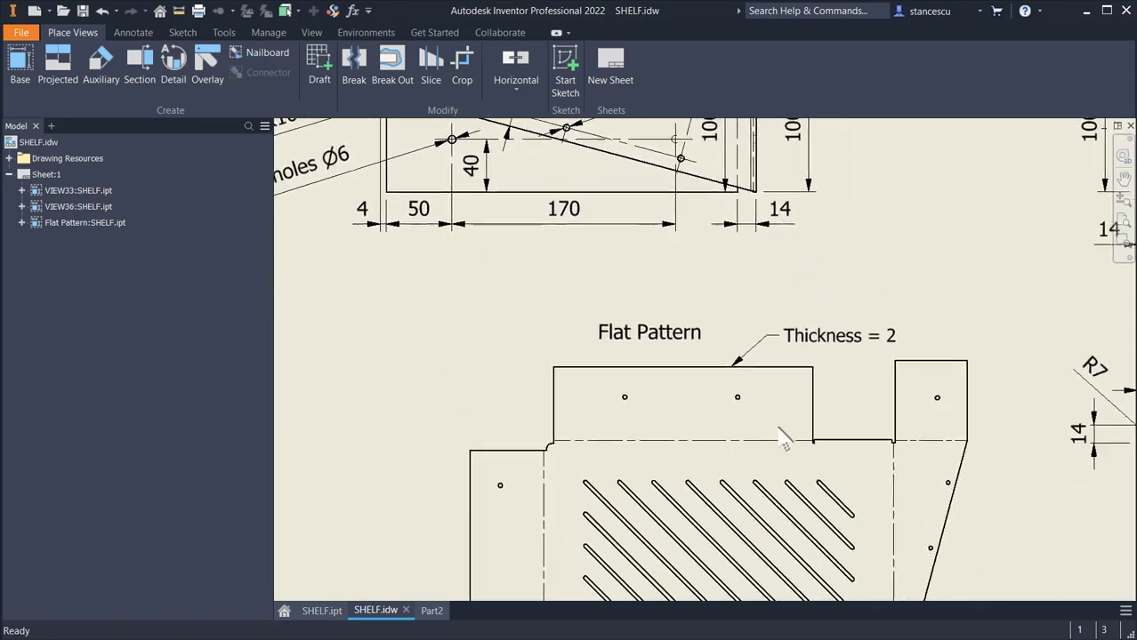
{"action": "scroll", "coordinate": [496, 322], "scroll_direction": "up", "scroll_amount": 3}
{"action": "scroll", "coordinate": [498, 331], "scroll_direction": "up", "scroll_amount": 3}
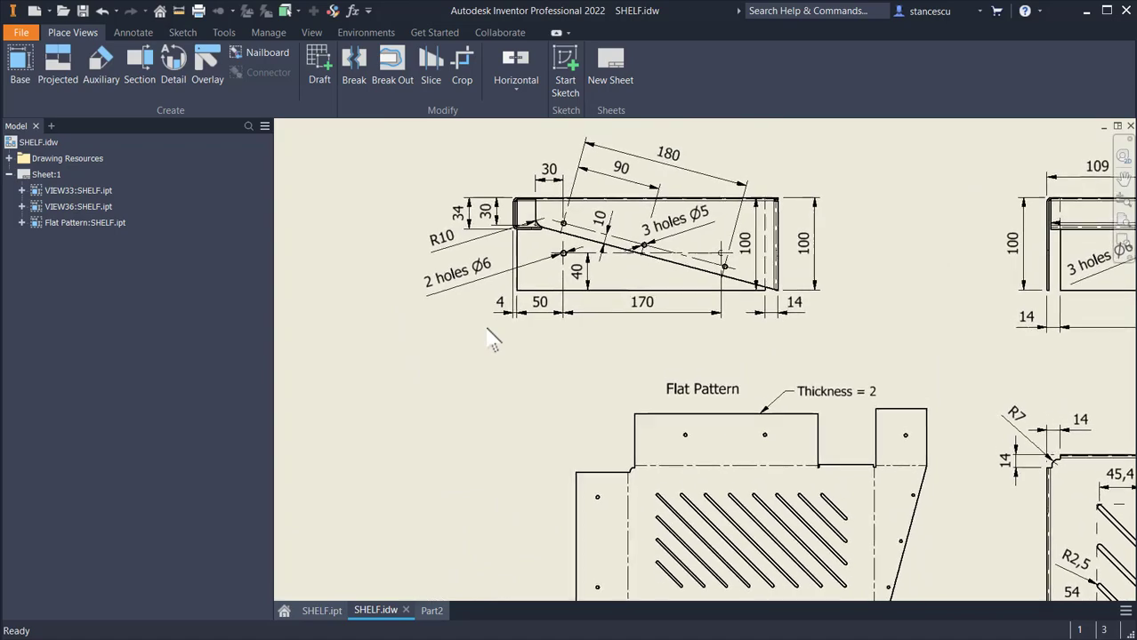
{"action": "scroll", "coordinate": [541, 360], "scroll_direction": "down", "scroll_amount": 2}
{"action": "scroll", "coordinate": [925, 338], "scroll_direction": "down", "scroll_amount": 3}
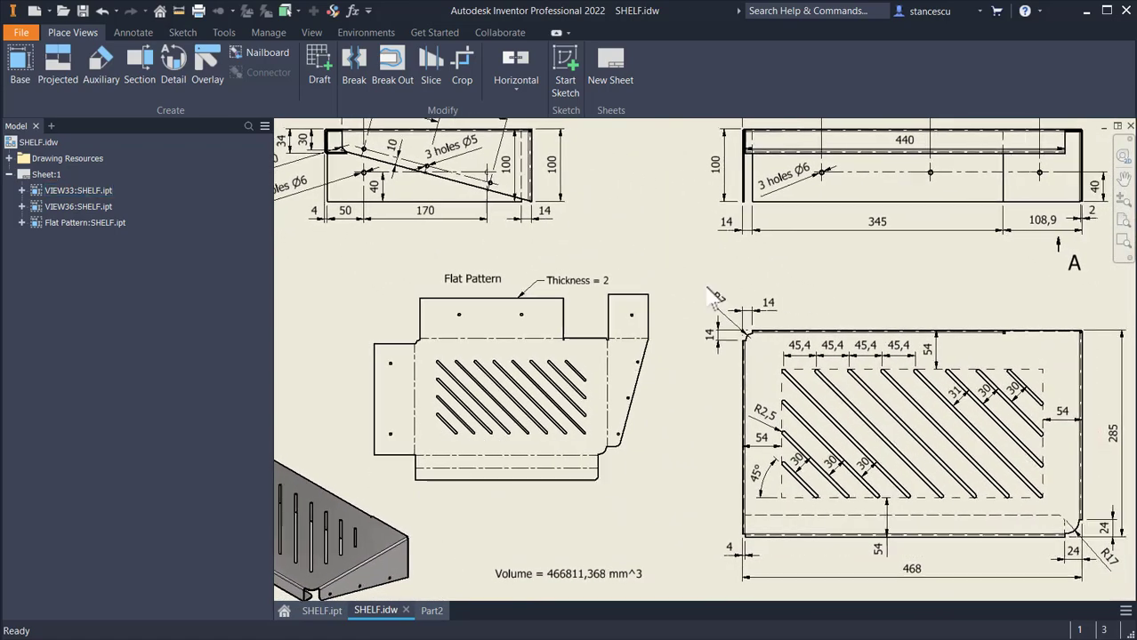
{"action": "scroll", "coordinate": [449, 304], "scroll_direction": "up", "scroll_amount": 3}
{"action": "scroll", "coordinate": [443, 307], "scroll_direction": "up", "scroll_amount": 4}
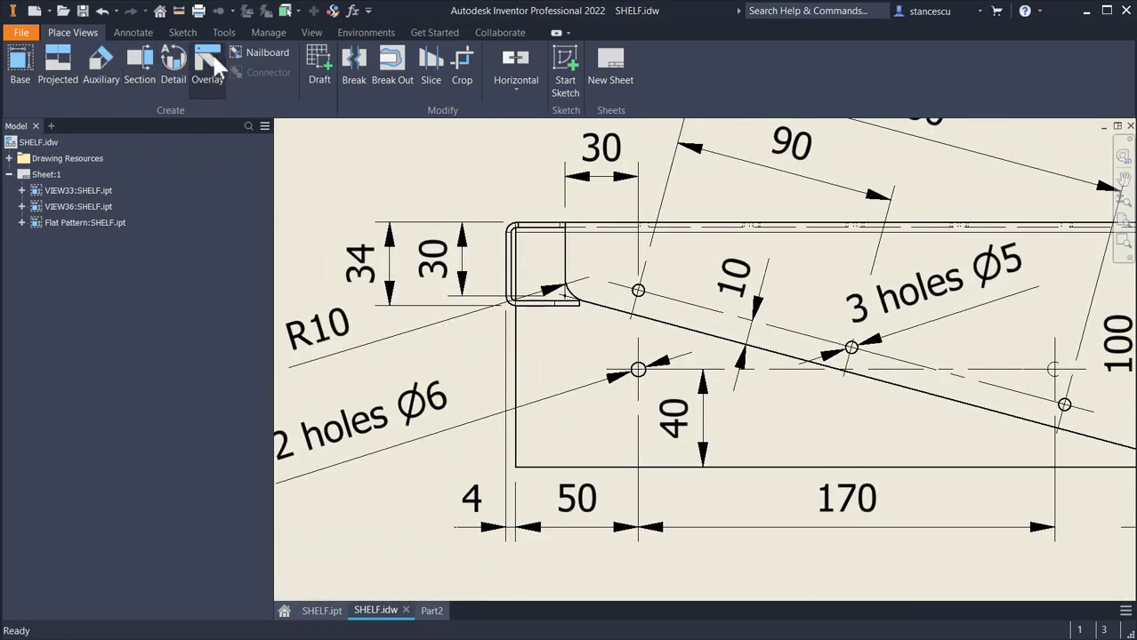
Step: Dimension the front return lip's horizontal length in the side view, from the front flange's outer face to the lip's end
{"action": "left_click", "coordinate": [138, 34]}
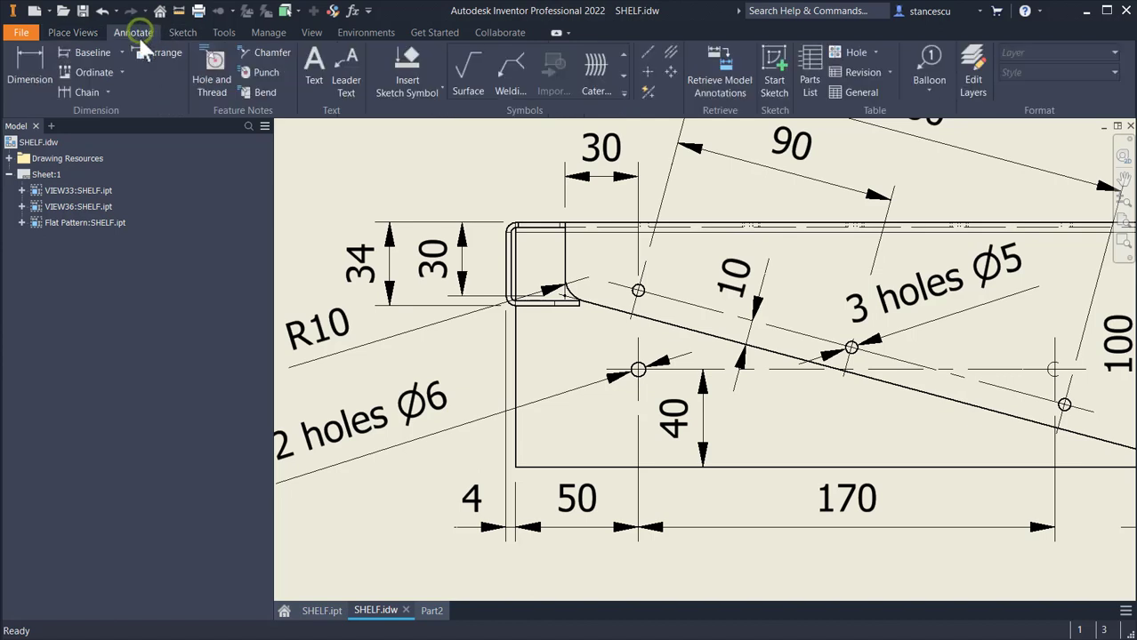
{"action": "left_click", "coordinate": [29, 62]}
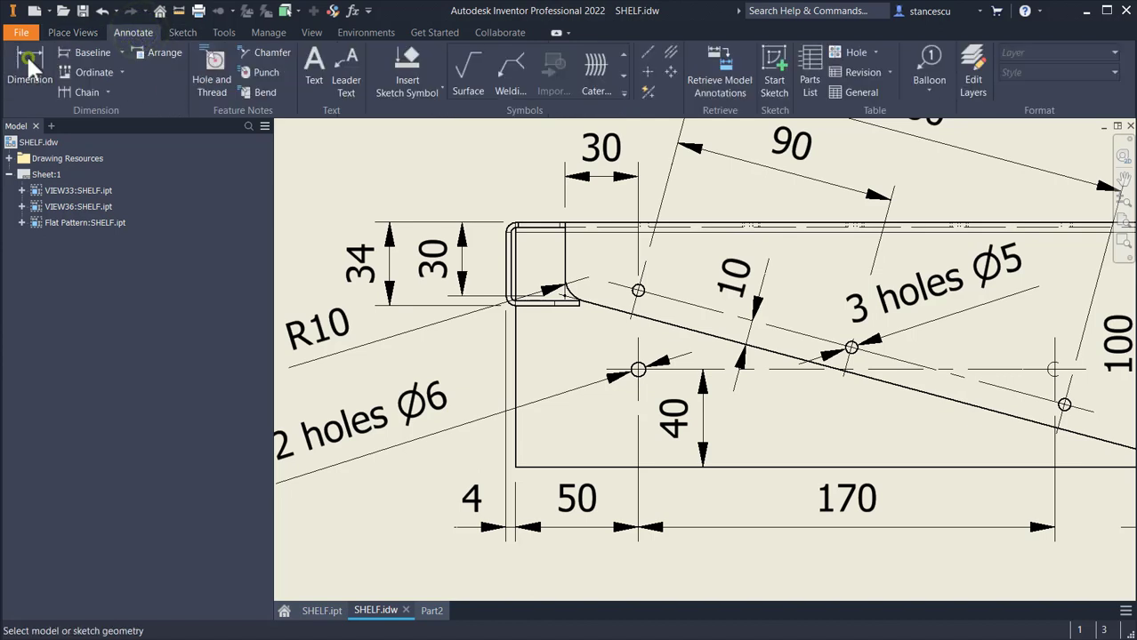
{"action": "left_click", "coordinate": [506, 285]}
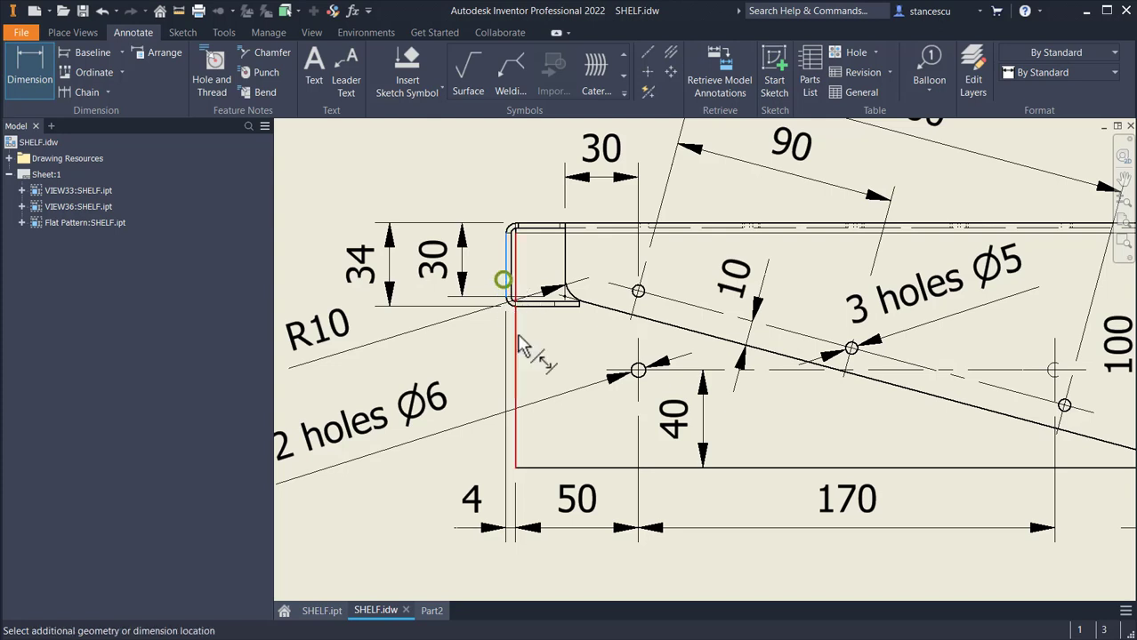
{"action": "left_click", "coordinate": [579, 307]}
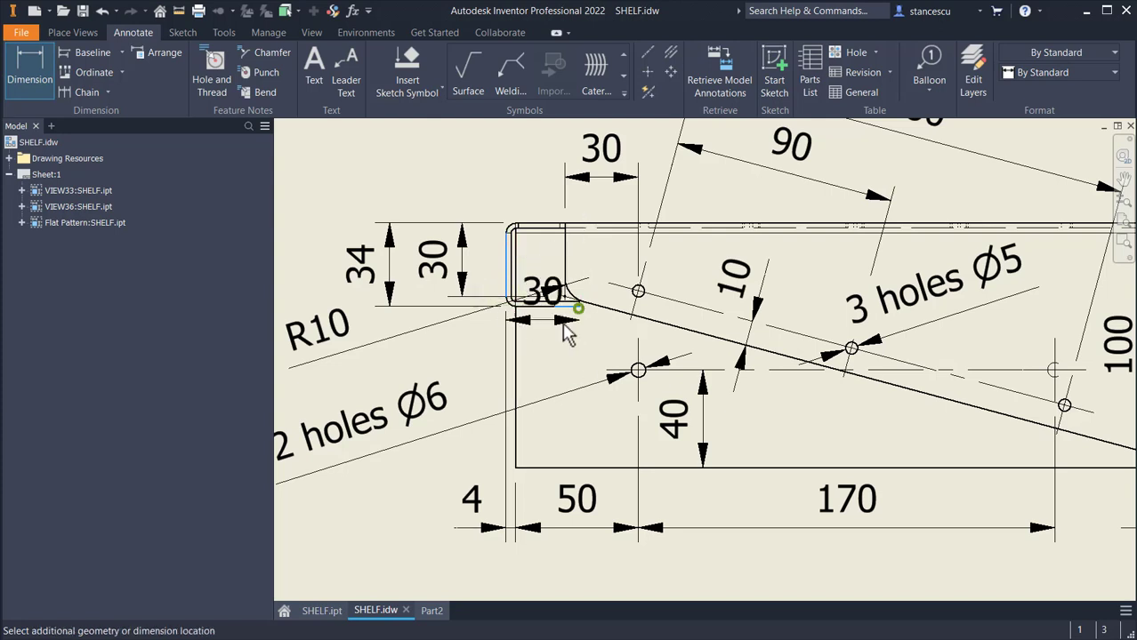
{"action": "left_click", "coordinate": [545, 366]}
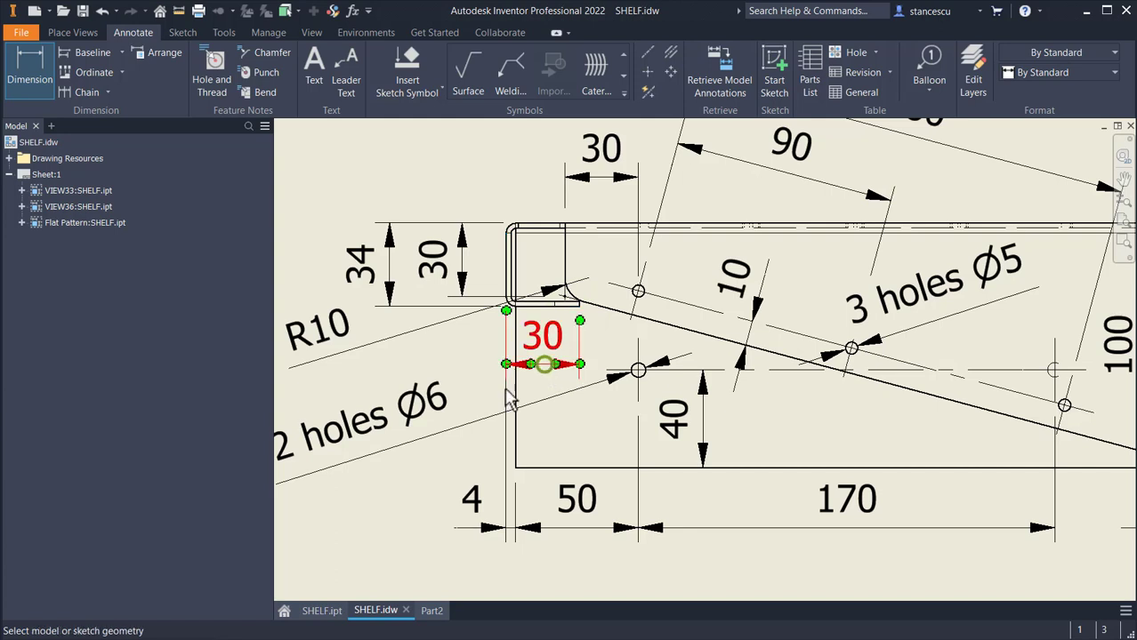
{"action": "key", "text": "Escape"}
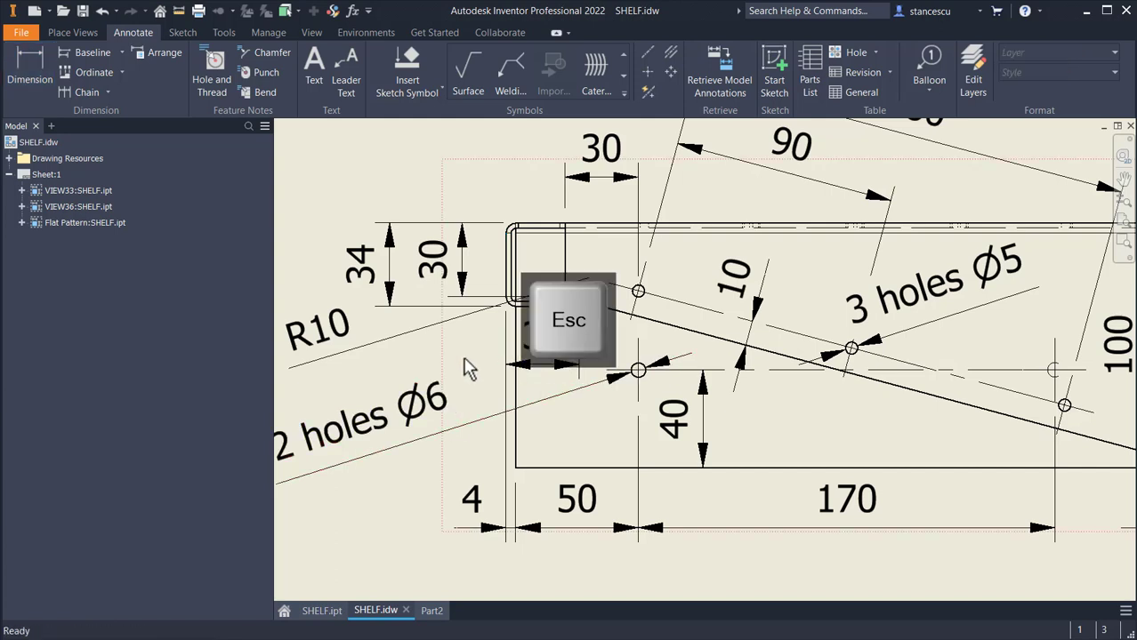
Step: Move the new lip dimension's text outside its extension lines, beside the front flange, and show the whole sheet
{"action": "left_click_drag", "start_coordinate": [532, 354], "coordinate": [455, 361]}
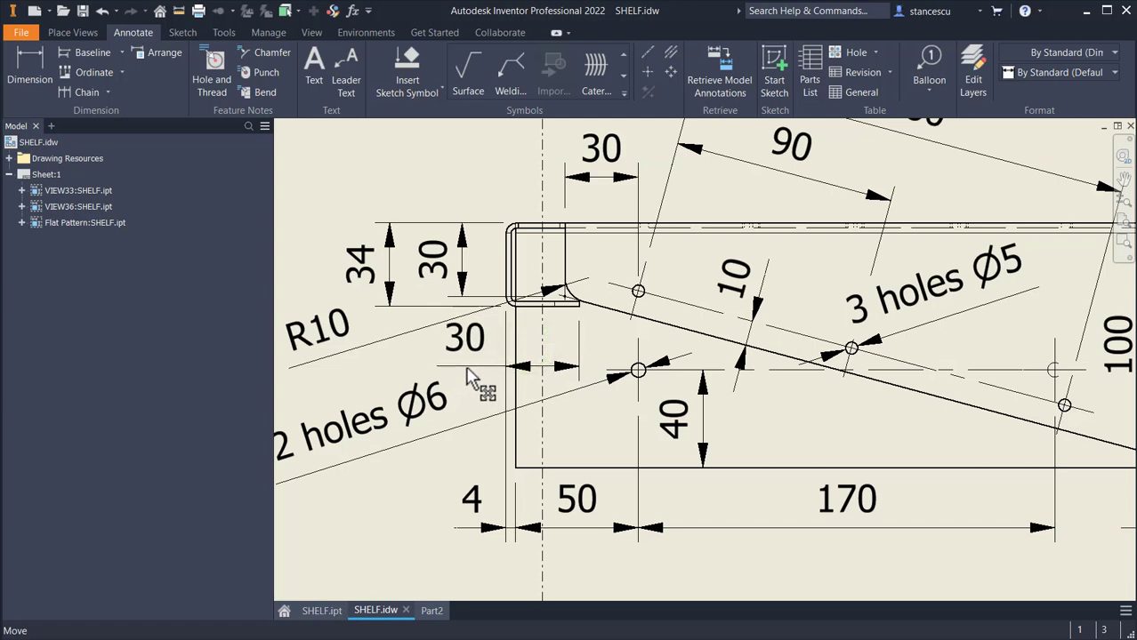
{"action": "left_click", "coordinate": [471, 377]}
{"action": "left_click", "coordinate": [416, 180]}
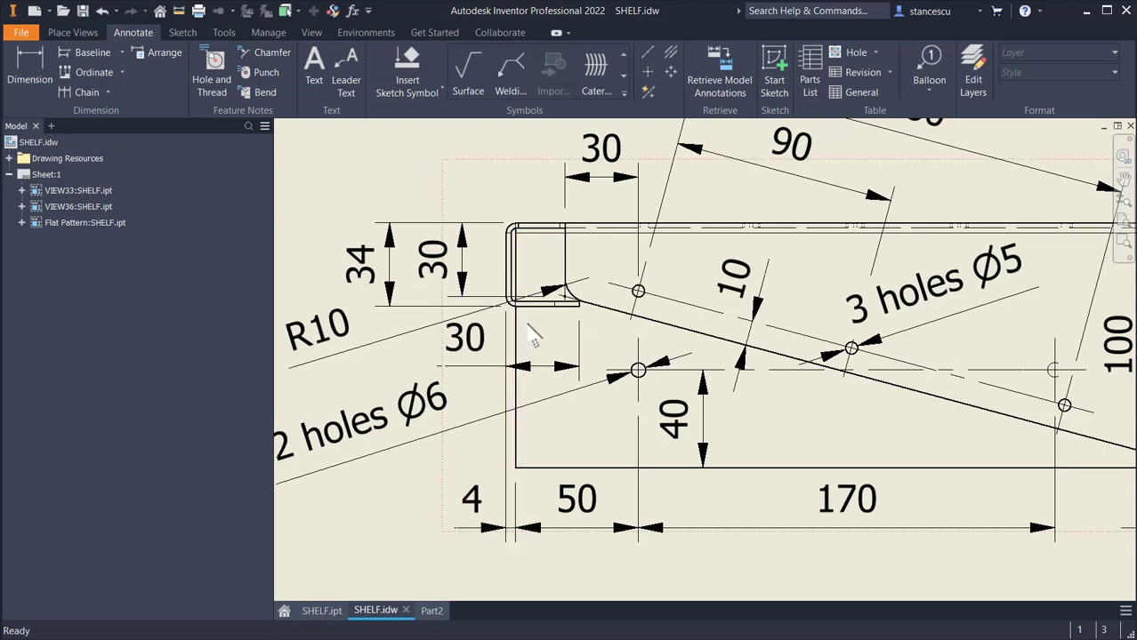
{"action": "key", "text": "F6"}
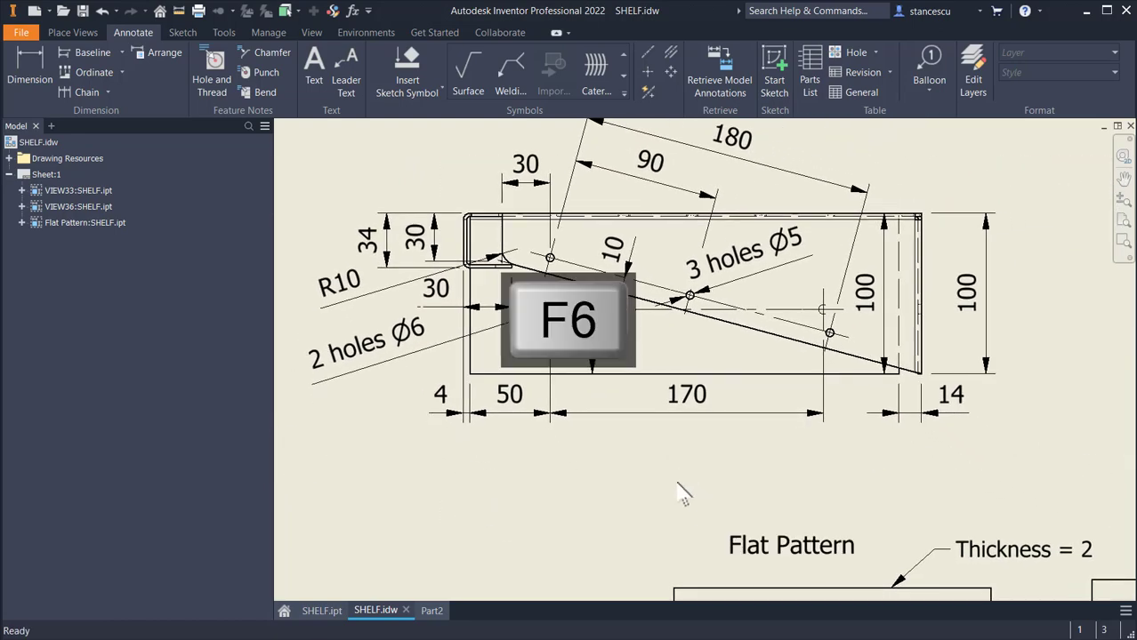
{"action": "key", "text": "Home"}
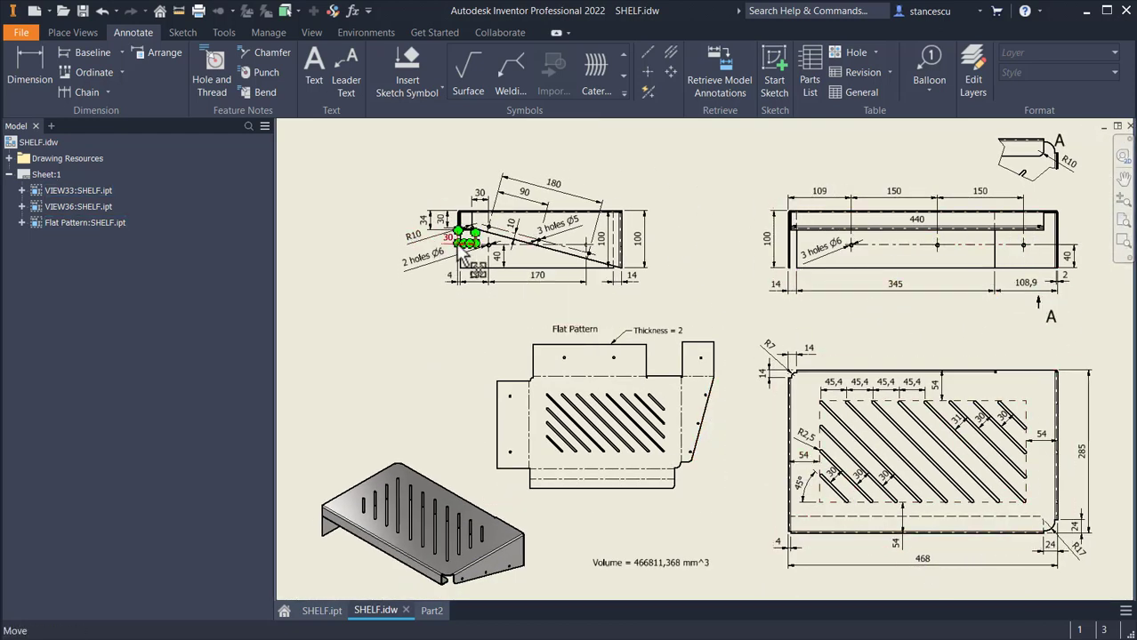
Step: Back in Part2, create an inward Flange 30 mm high at 90 degrees on the front flange's lower edge
{"action": "left_click", "coordinate": [432, 614]}
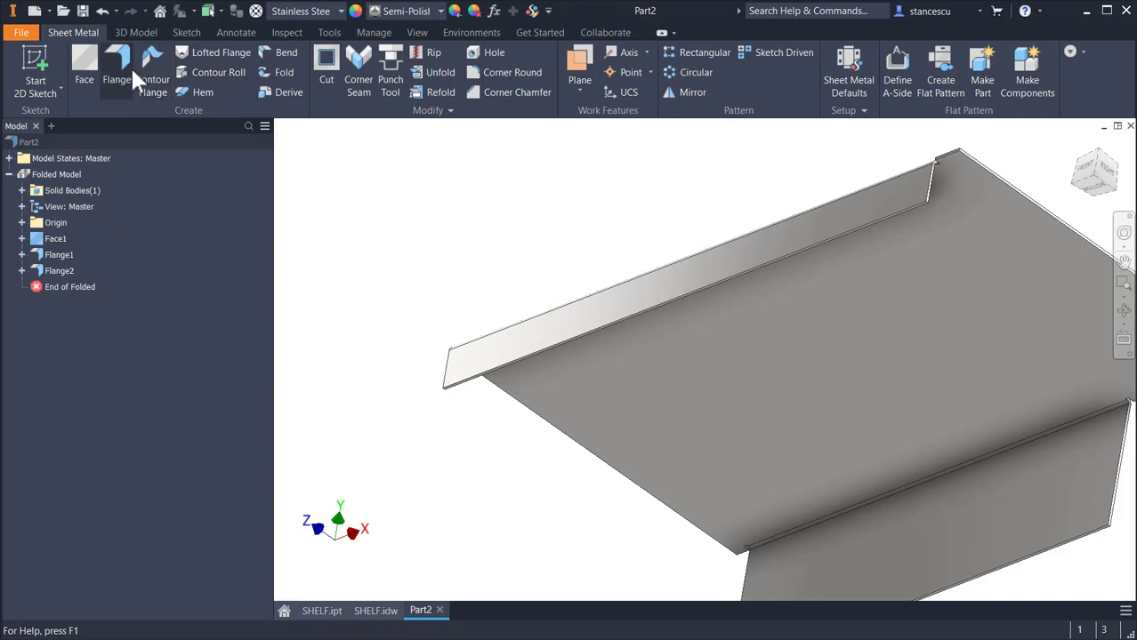
{"action": "left_click", "coordinate": [125, 57]}
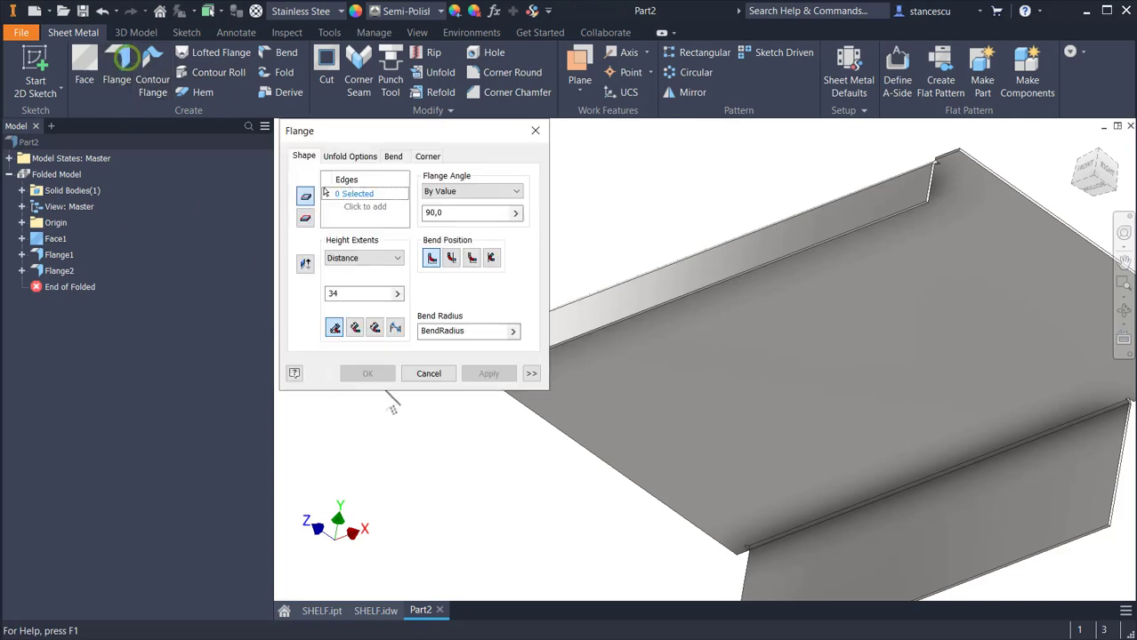
{"action": "left_click", "coordinate": [666, 312]}
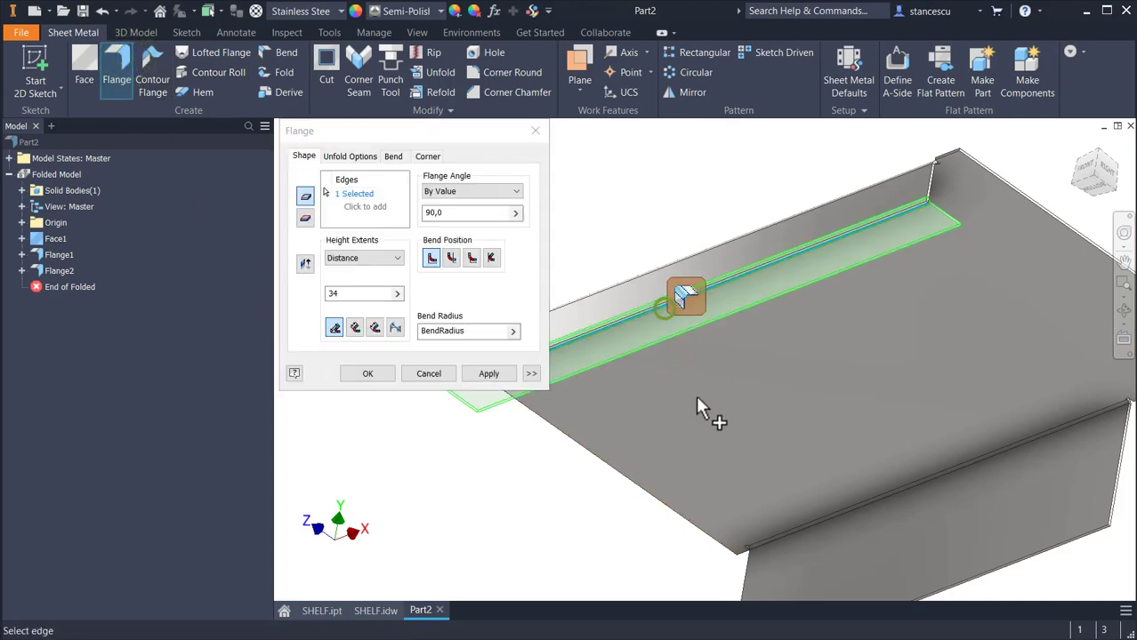
{"action": "left_click", "coordinate": [361, 299]}
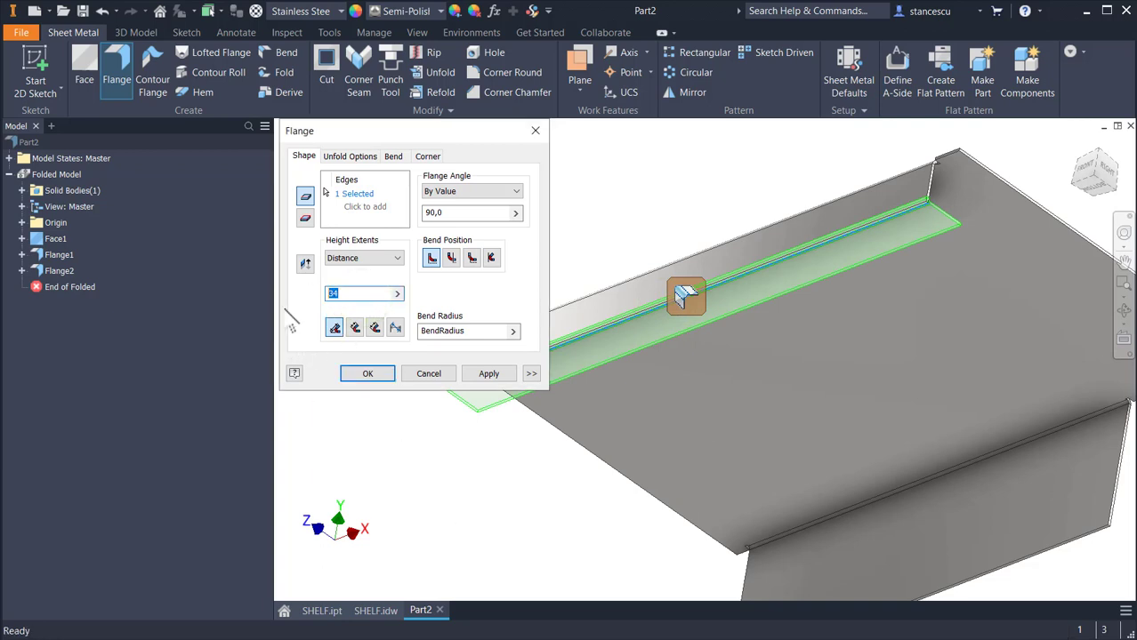
{"action": "type", "text": "30"}
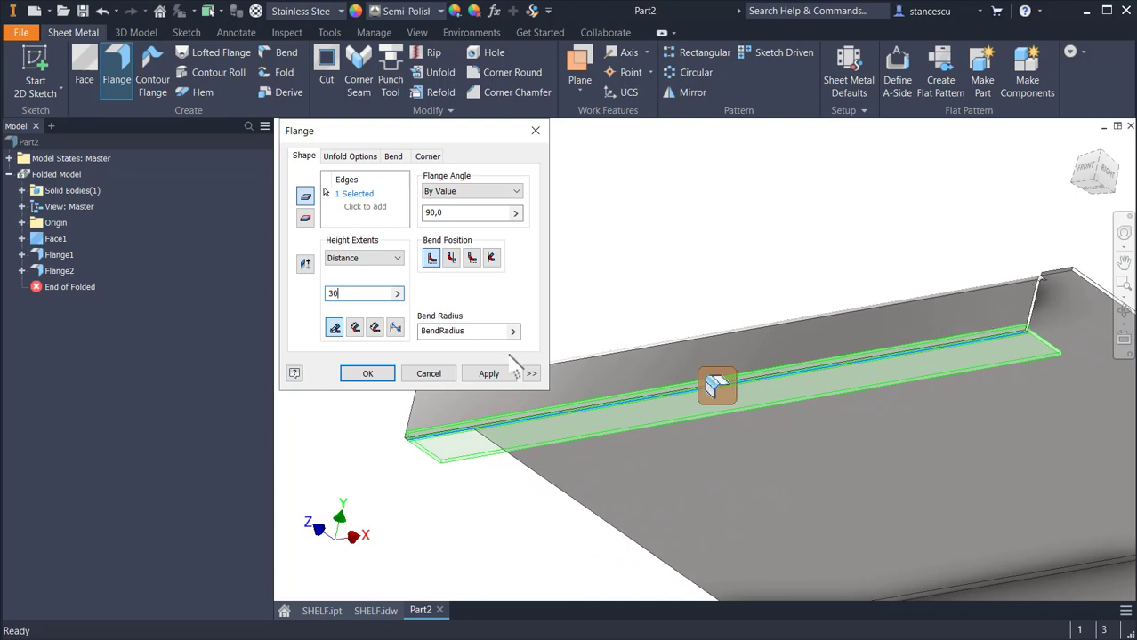
{"action": "left_click", "coordinate": [367, 374]}
Step: Measure the distance from the front flange's outer face to the return lip's end face
{"action": "middle_click_drag", "start_coordinate": [807, 289], "coordinate": [608, 262], "text": "shift"}
{"action": "middle_click_drag", "start_coordinate": [525, 267], "coordinate": [523, 325], "text": "shift"}
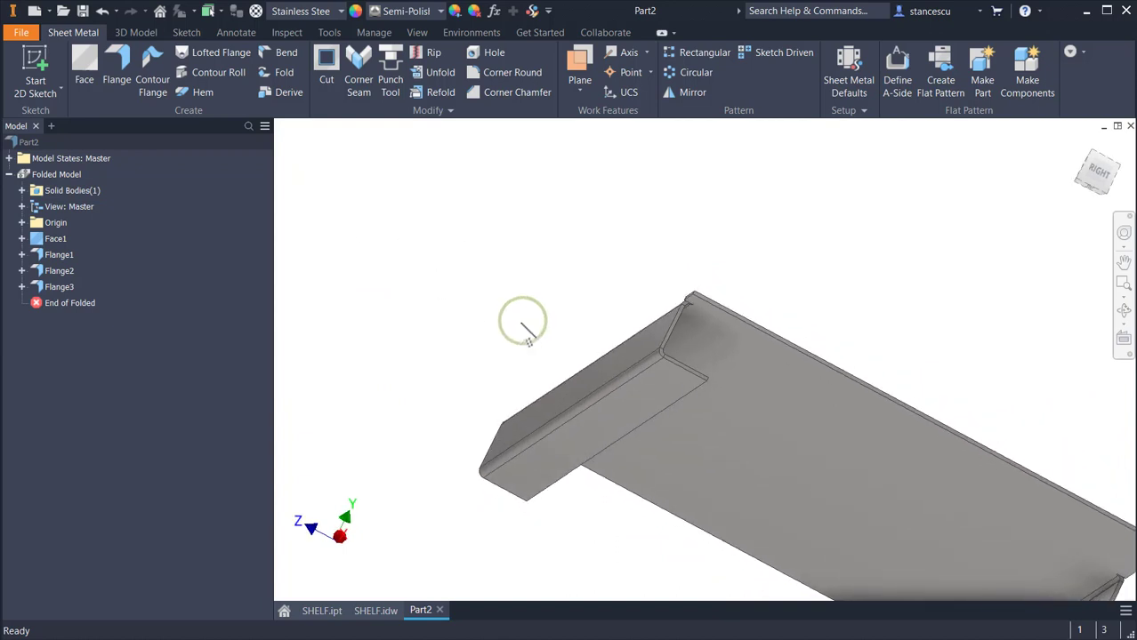
{"action": "key", "text": "m"}
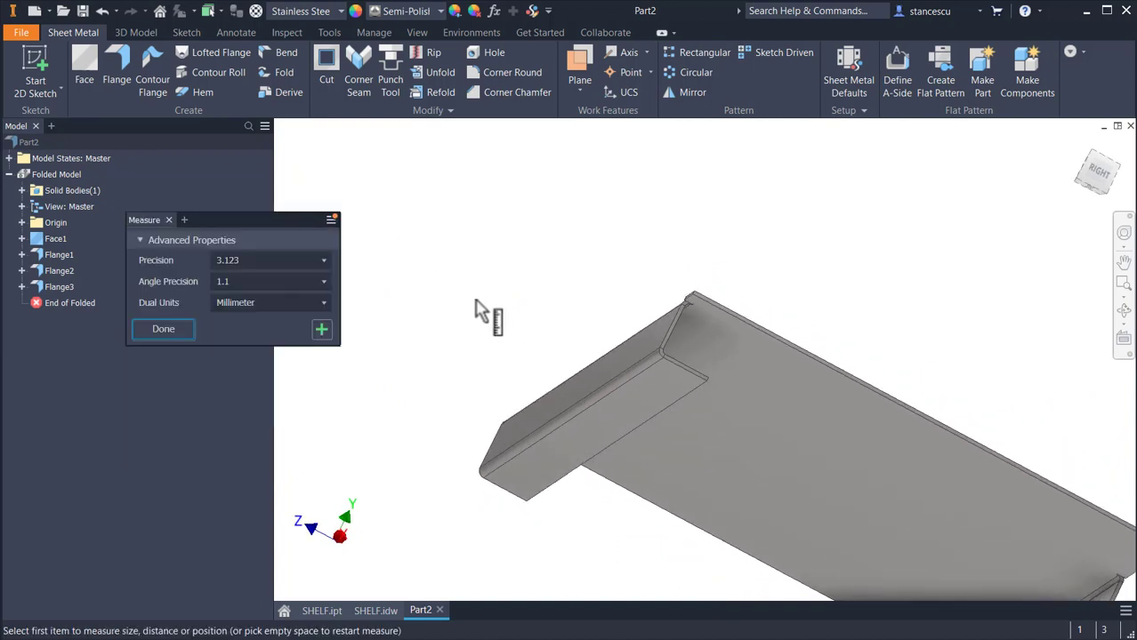
{"action": "left_click", "coordinate": [573, 379]}
{"action": "middle_click_drag", "start_coordinate": [605, 405], "coordinate": [636, 585], "text": "shift"}
{"action": "scroll", "coordinate": [636, 589], "scroll_direction": "up", "scroll_amount": 2}
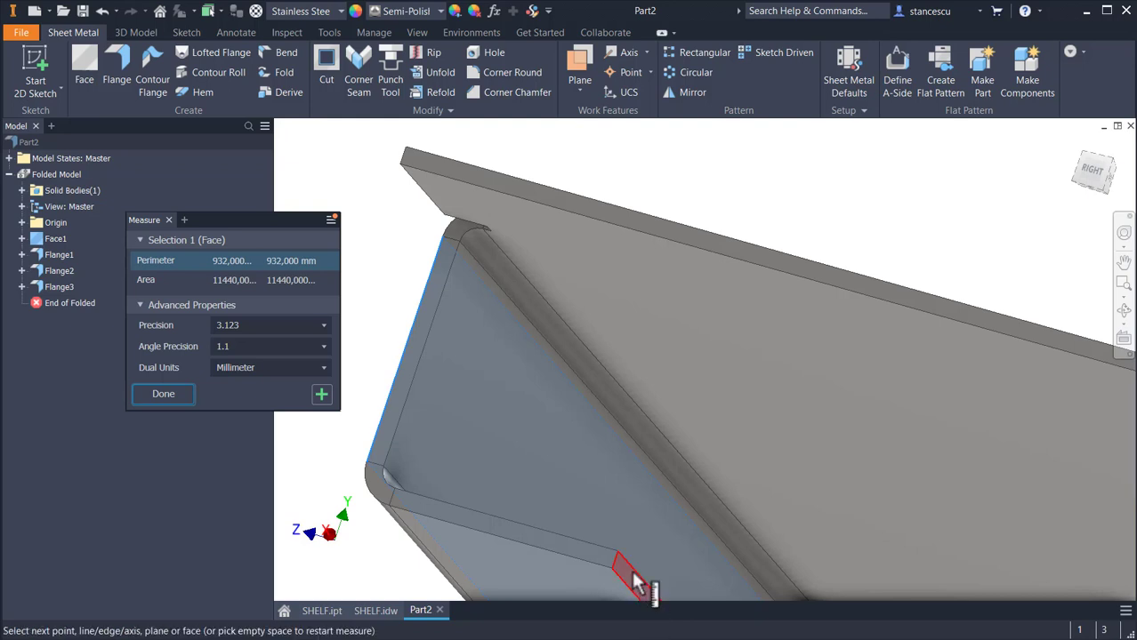
{"action": "left_click", "coordinate": [634, 583]}
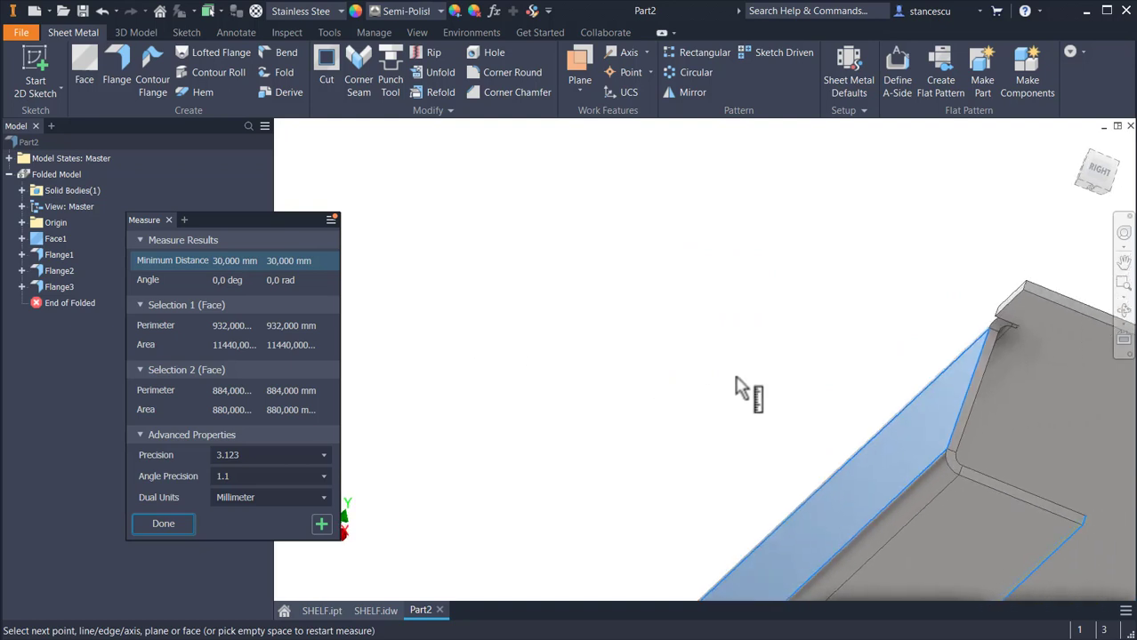
Step: Measure the distance from the return lip's underside to the base's top face, and return to the home view
{"action": "left_click", "coordinate": [614, 265]}
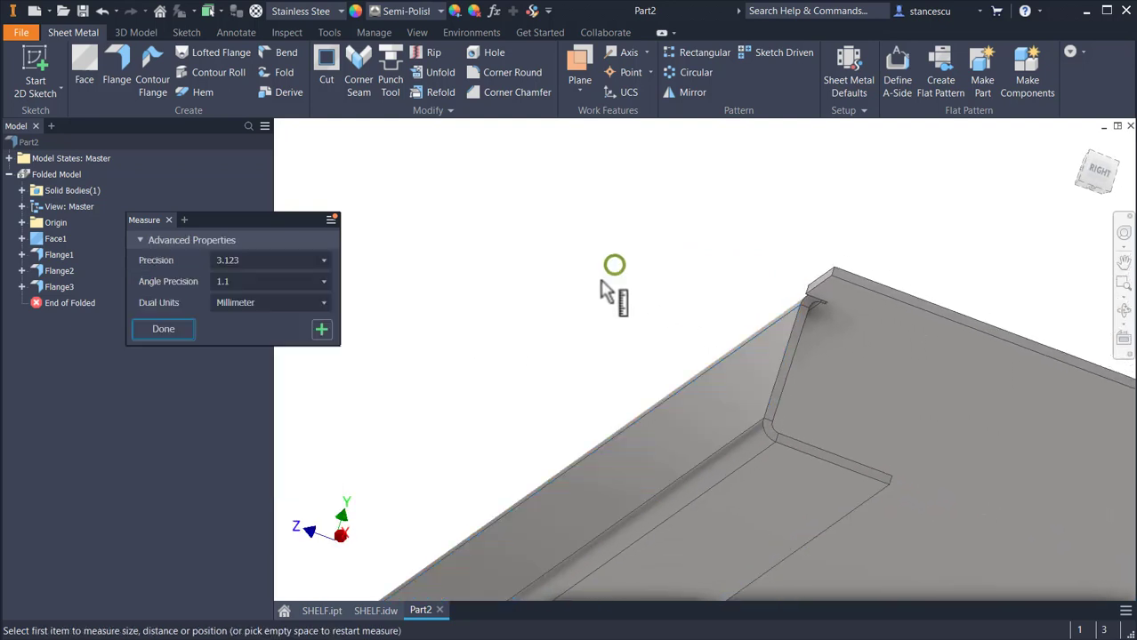
{"action": "left_click", "coordinate": [726, 524]}
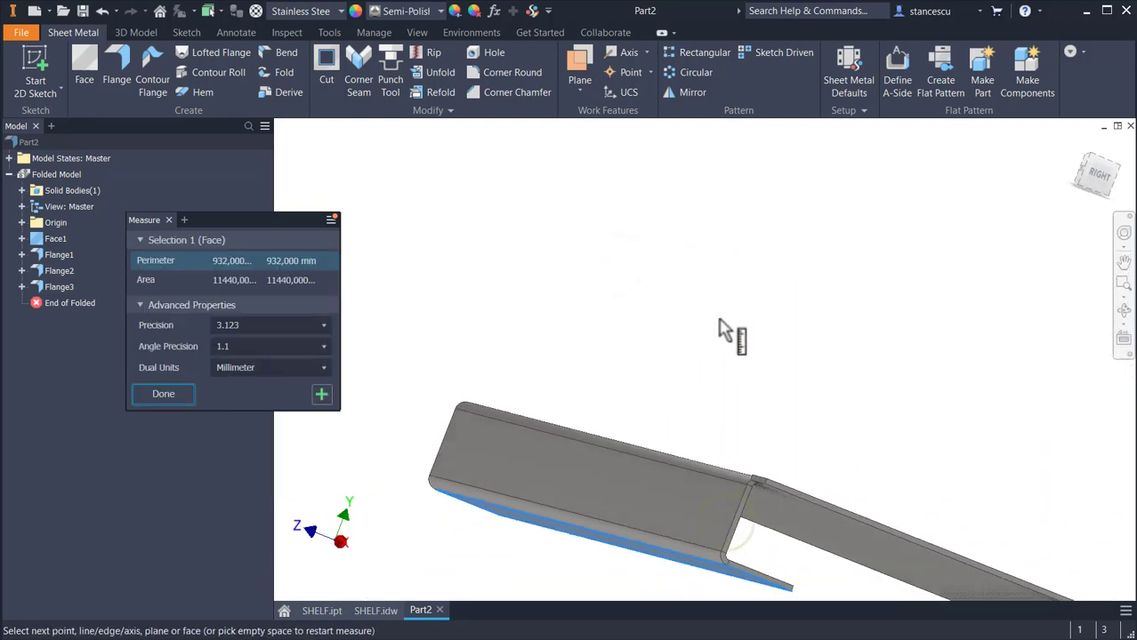
{"action": "left_click", "coordinate": [650, 410]}
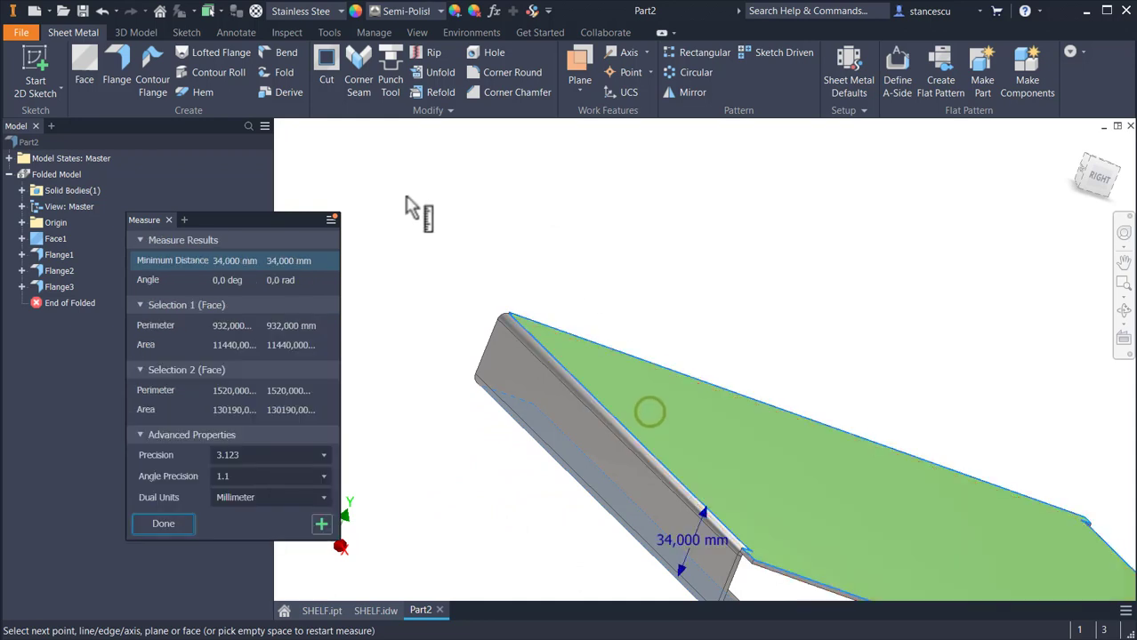
{"action": "left_click", "coordinate": [161, 528]}
{"action": "key", "text": "F6"}
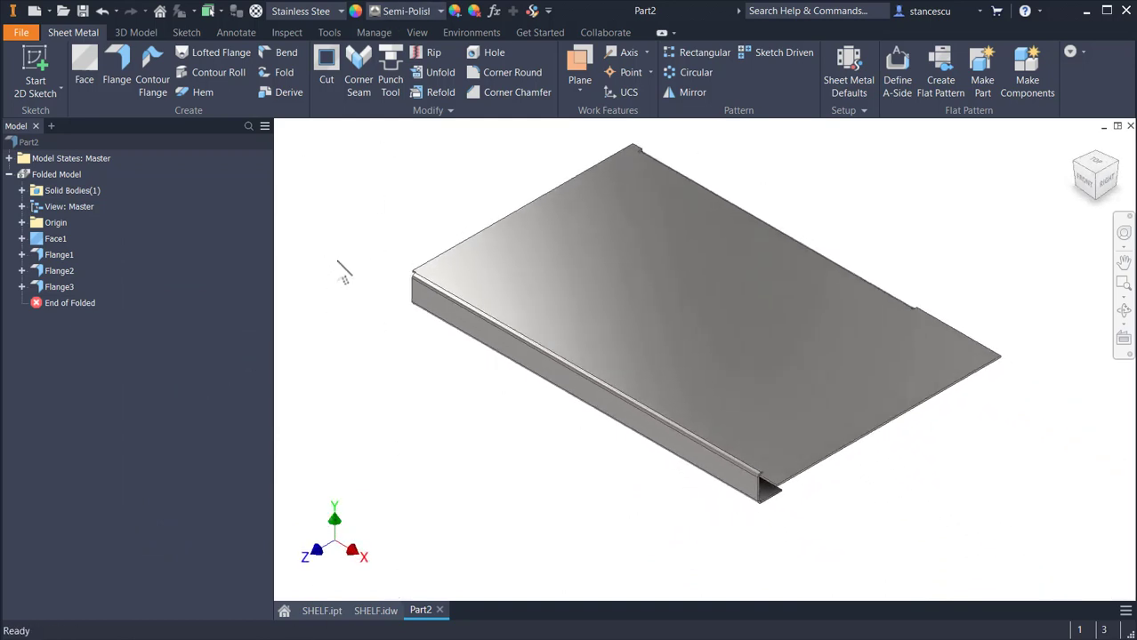
Step: Switch to SHELF.idw and examine the rounded front corner and lip end in the isometric view
{"action": "left_click", "coordinate": [376, 612]}
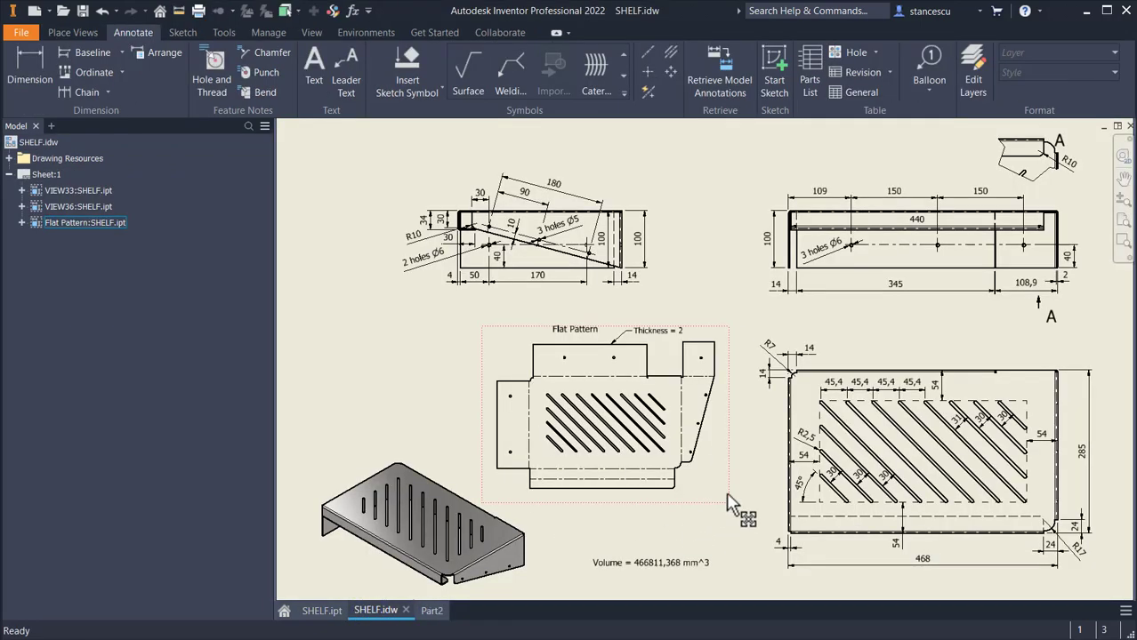
{"action": "scroll", "coordinate": [545, 536], "scroll_direction": "down", "scroll_amount": 1}
{"action": "scroll", "coordinate": [538, 529], "scroll_direction": "down", "scroll_amount": 8}
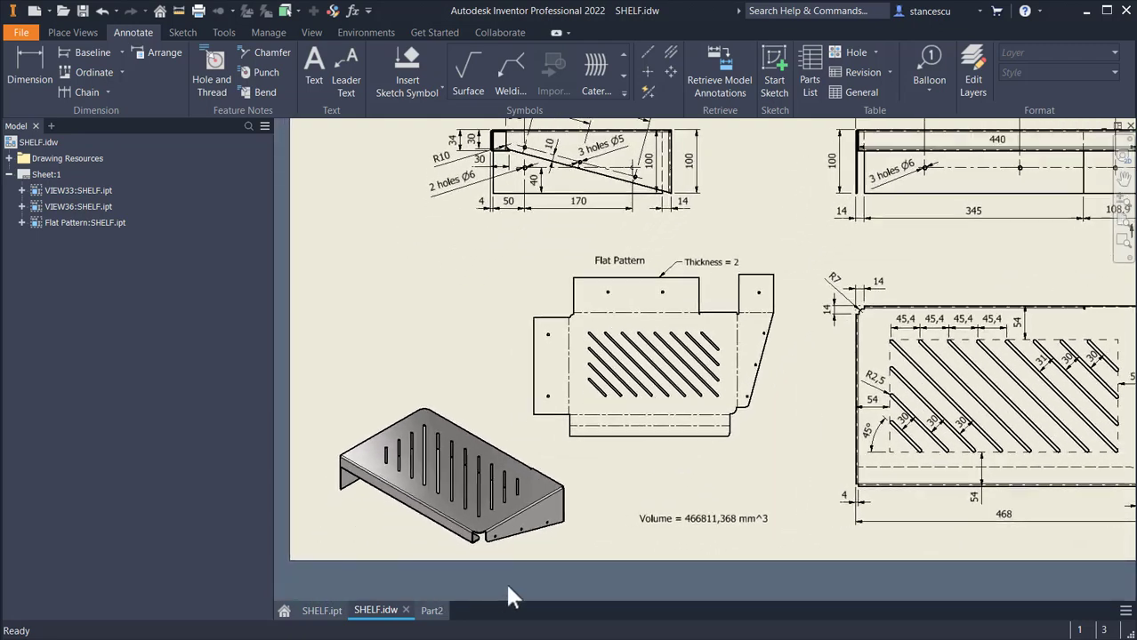
{"action": "scroll", "coordinate": [570, 514], "scroll_direction": "down", "scroll_amount": 5}
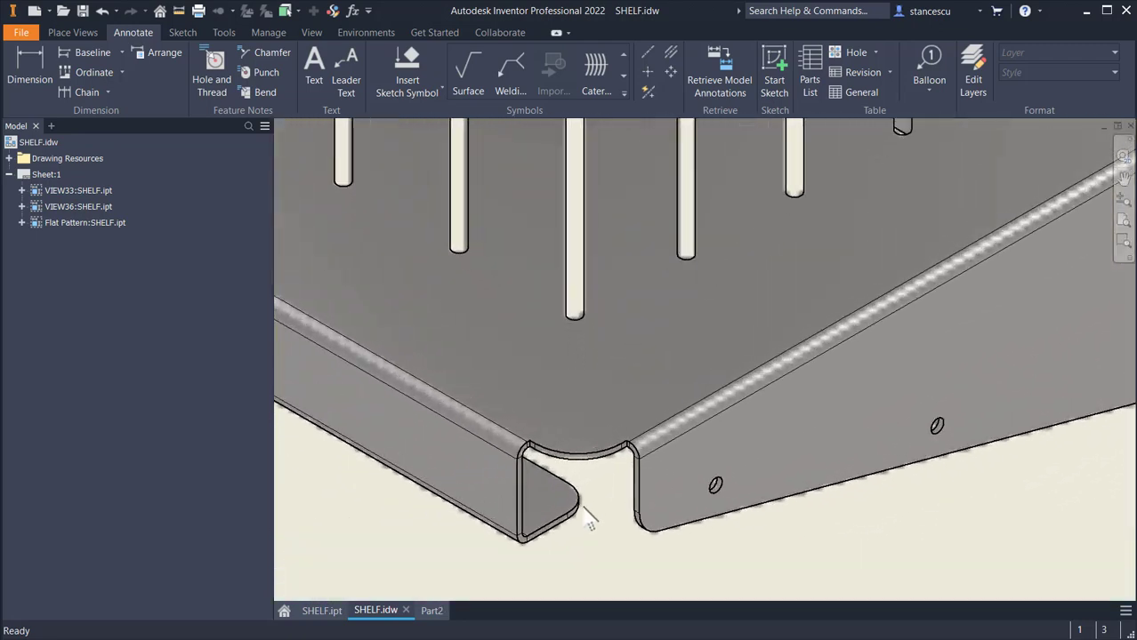
Step: Examine the front corner and sloped right flange in the isometric view and the return lip's corner radius in view A
{"action": "middle_click_drag", "start_coordinate": [578, 515], "coordinate": [582, 515]}
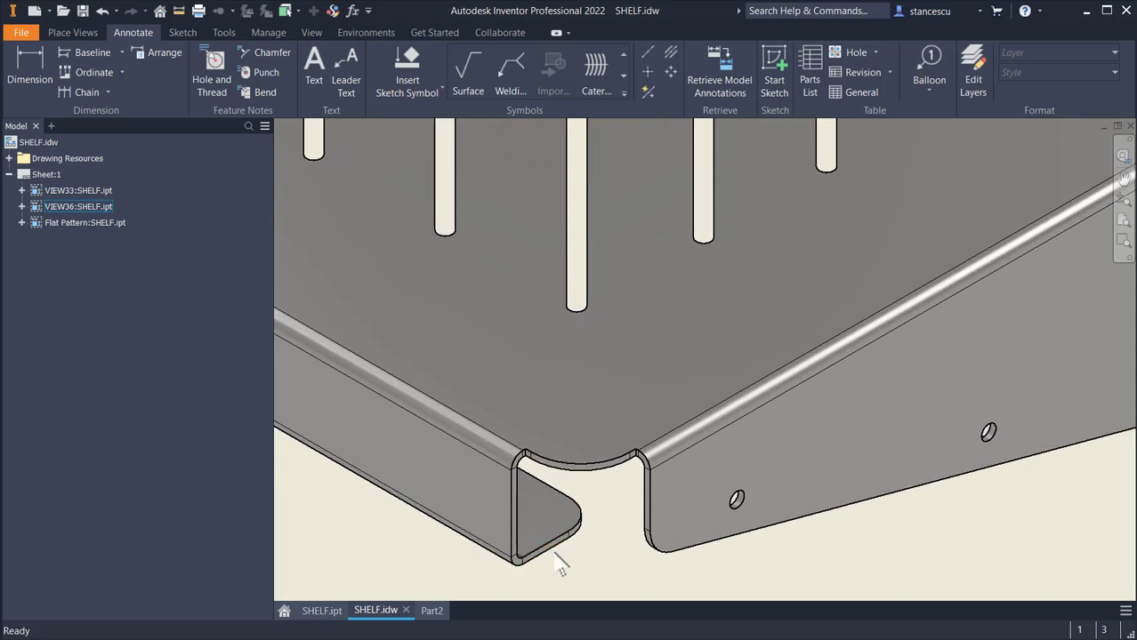
{"action": "scroll", "coordinate": [585, 525], "scroll_direction": "up", "scroll_amount": 2}
{"action": "mouse_move", "coordinate": [1116, 538]}
{"action": "middle_mouse_down"}
{"action": "mouse_move", "coordinate": [953, 525]}
{"action": "mouse_move", "coordinate": [784, 459]}
{"action": "middle_mouse_up"}
{"action": "scroll", "coordinate": [784, 458], "scroll_direction": "up", "scroll_amount": 2}
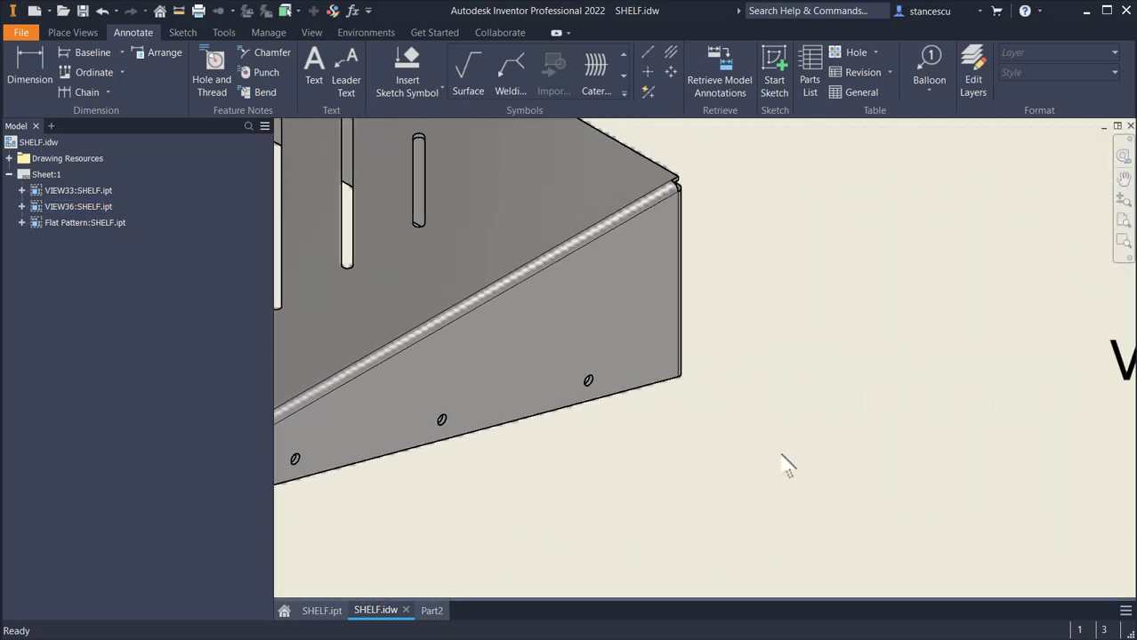
{"action": "key", "text": "F6"}
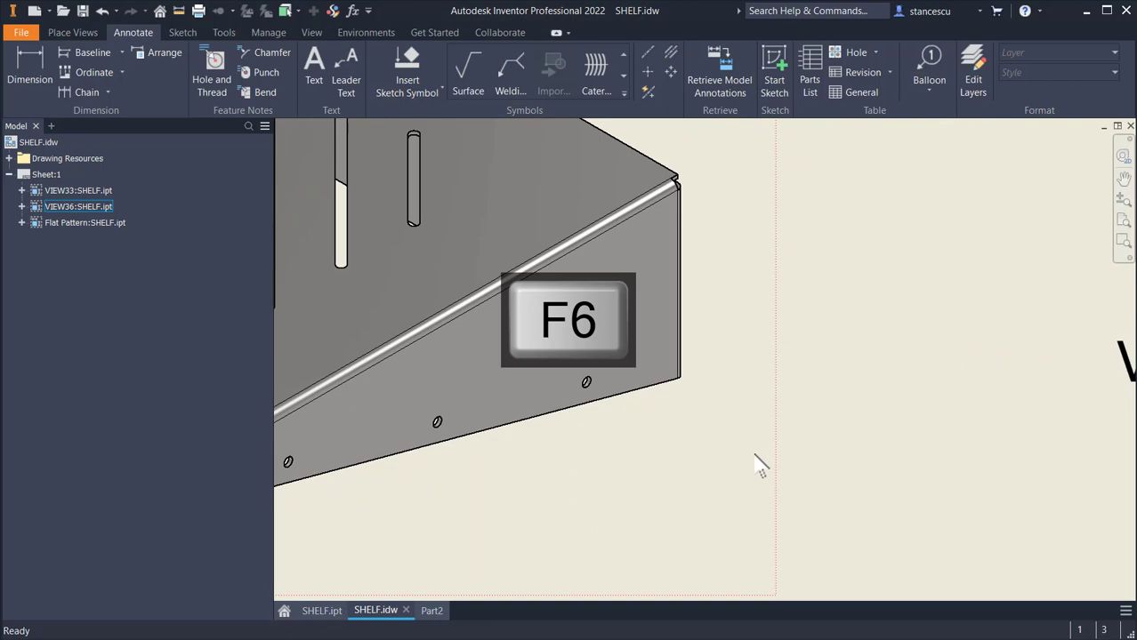
{"action": "key", "text": "Home"}
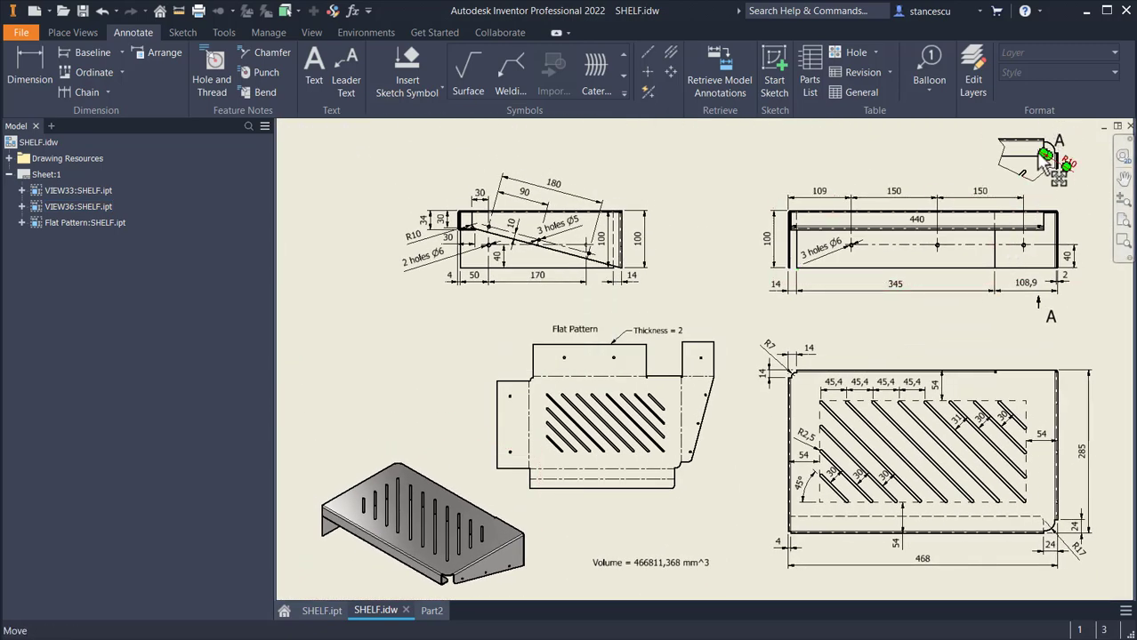
{"action": "scroll", "coordinate": [1045, 155], "scroll_direction": "up", "scroll_amount": 3}
{"action": "middle_click_drag", "start_coordinate": [1045, 155], "coordinate": [1020, 178]}
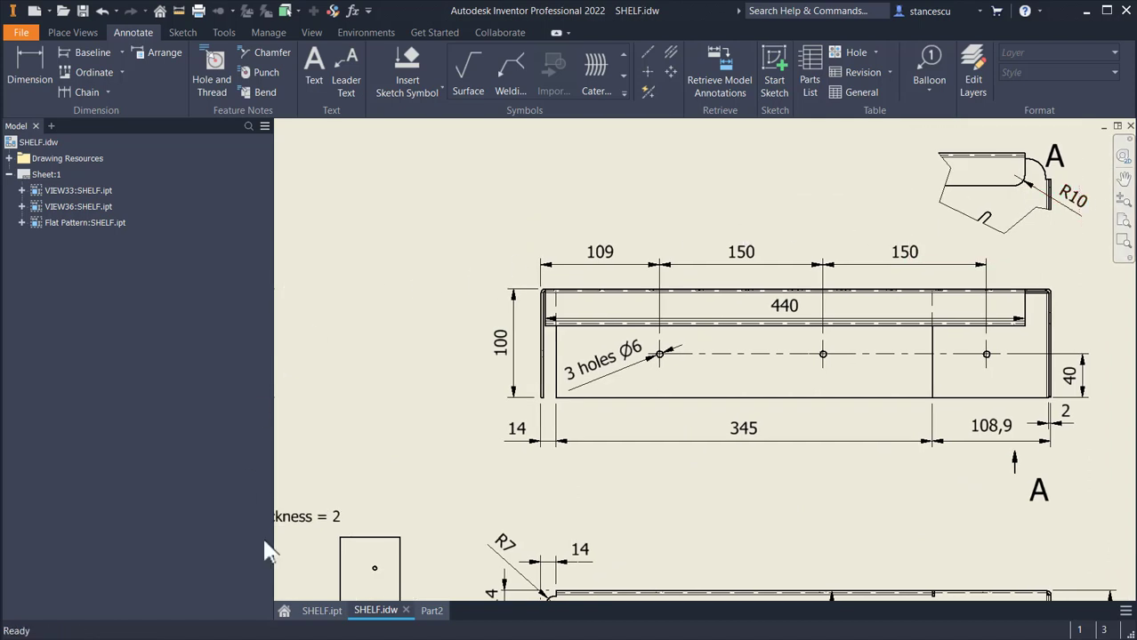
Step: Switch to Part2 and apply a 10 mm Corner Round to the free inner corner at the return lip's right end
{"action": "left_click", "coordinate": [431, 611]}
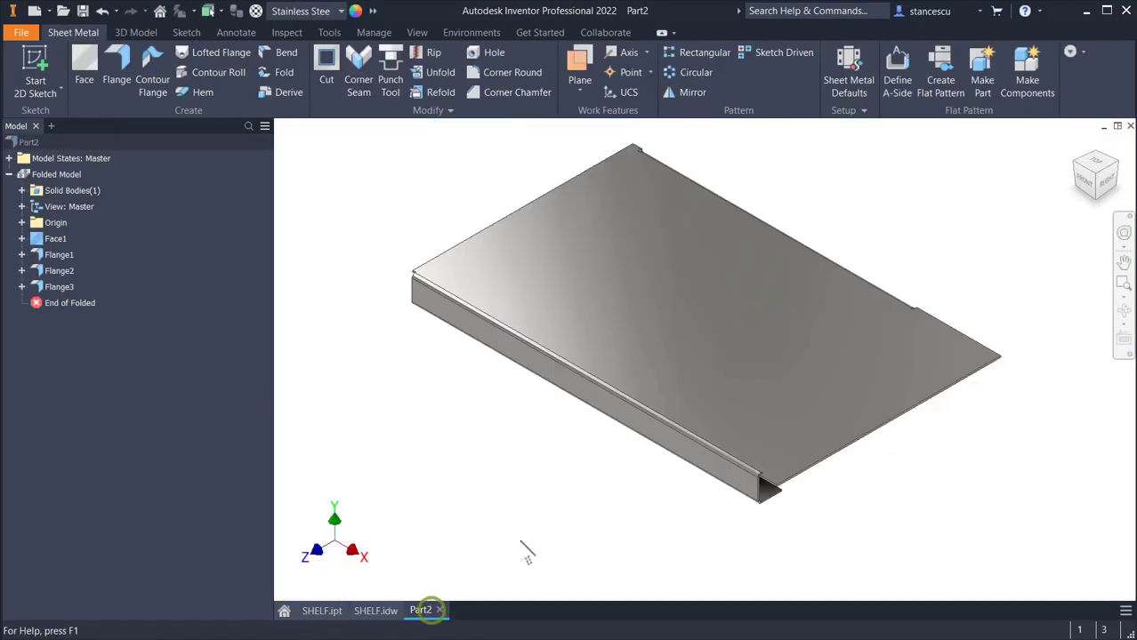
{"action": "middle_click_drag", "start_coordinate": [797, 515], "coordinate": [852, 562], "text": "shift"}
{"action": "scroll", "coordinate": [852, 516], "scroll_direction": "up", "scroll_amount": 5}
{"action": "scroll", "coordinate": [852, 516], "scroll_direction": "up", "scroll_amount": 3}
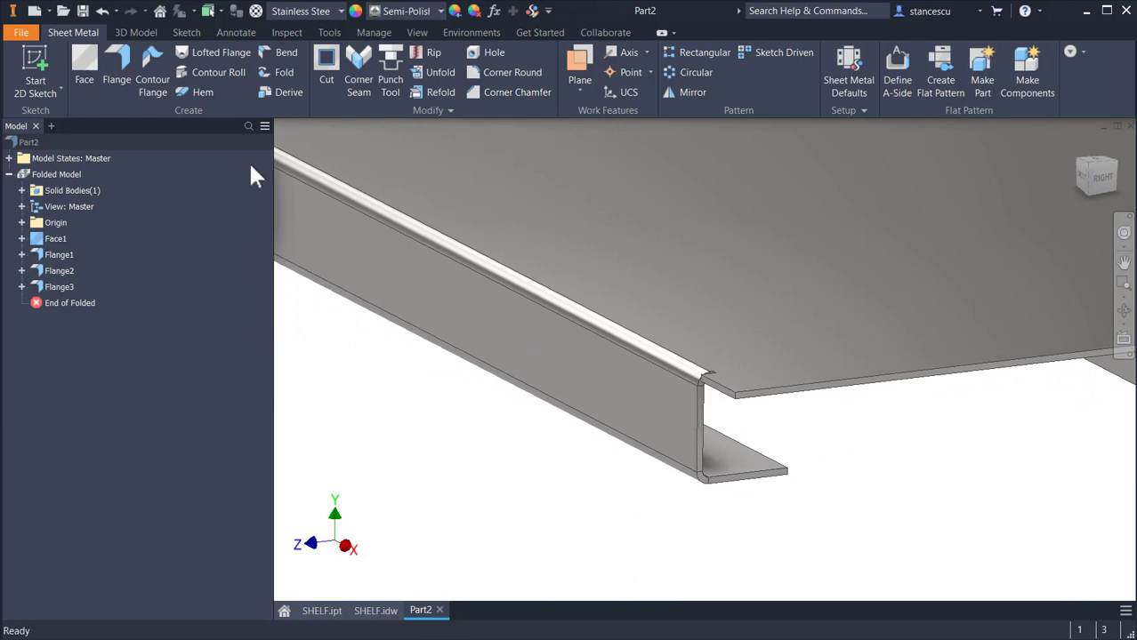
{"action": "left_click", "coordinate": [504, 72]}
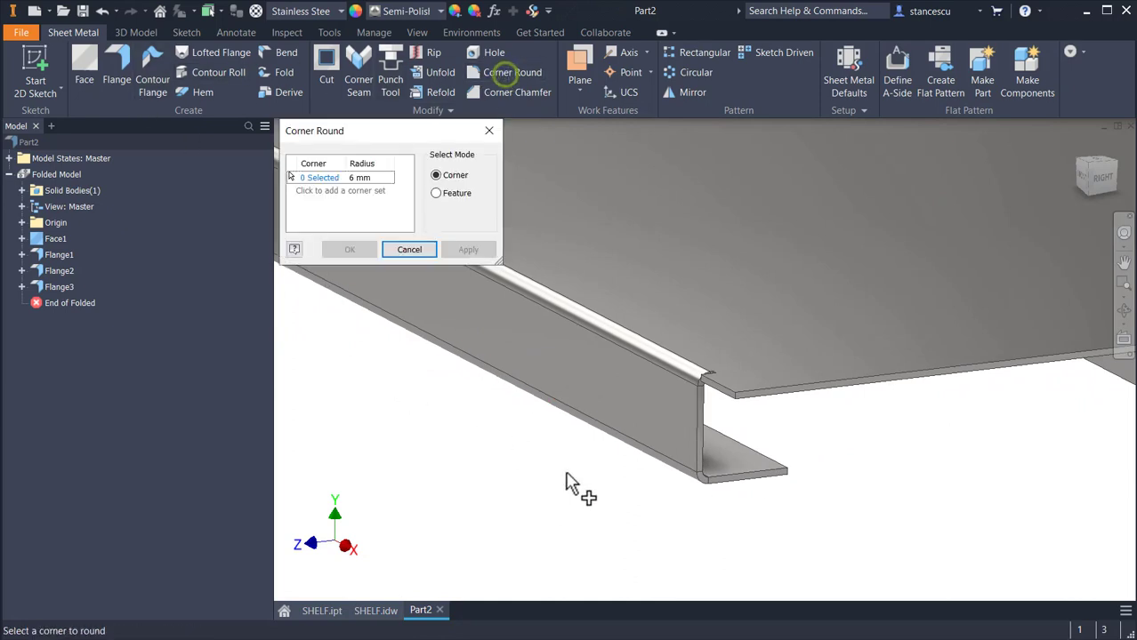
{"action": "left_click", "coordinate": [790, 476]}
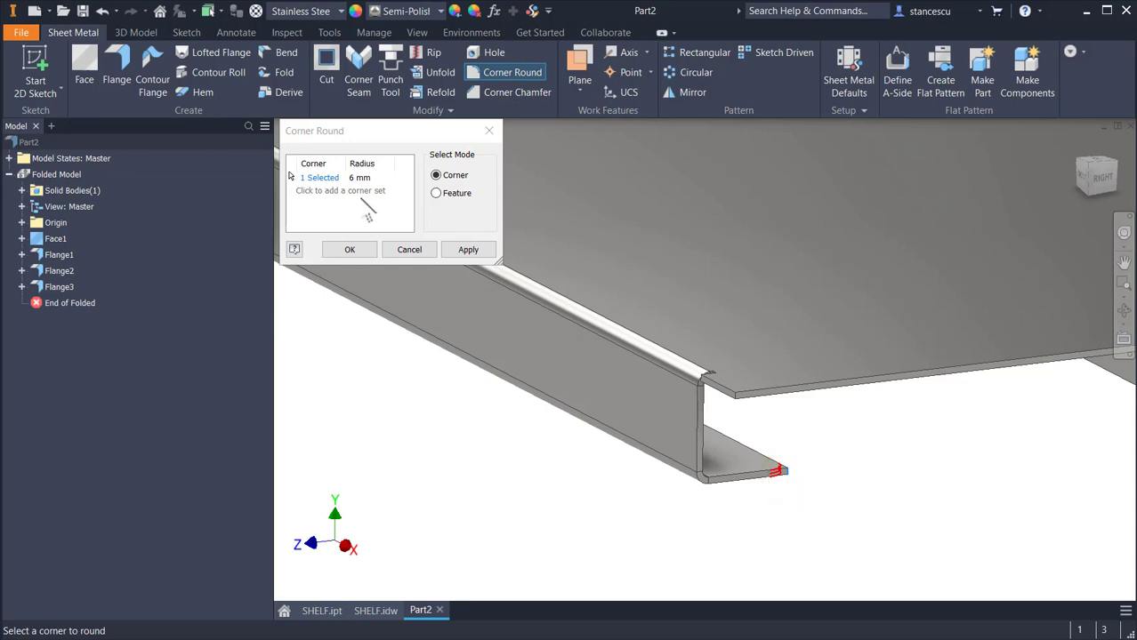
{"action": "left_click", "coordinate": [363, 178]}
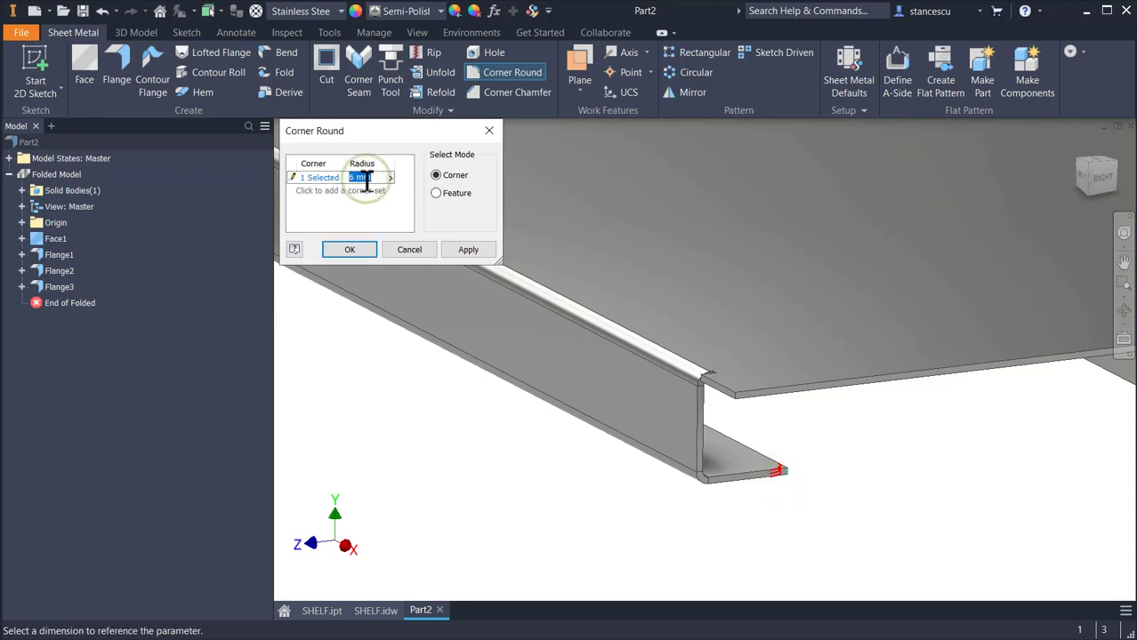
{"action": "type", "text": "10"}
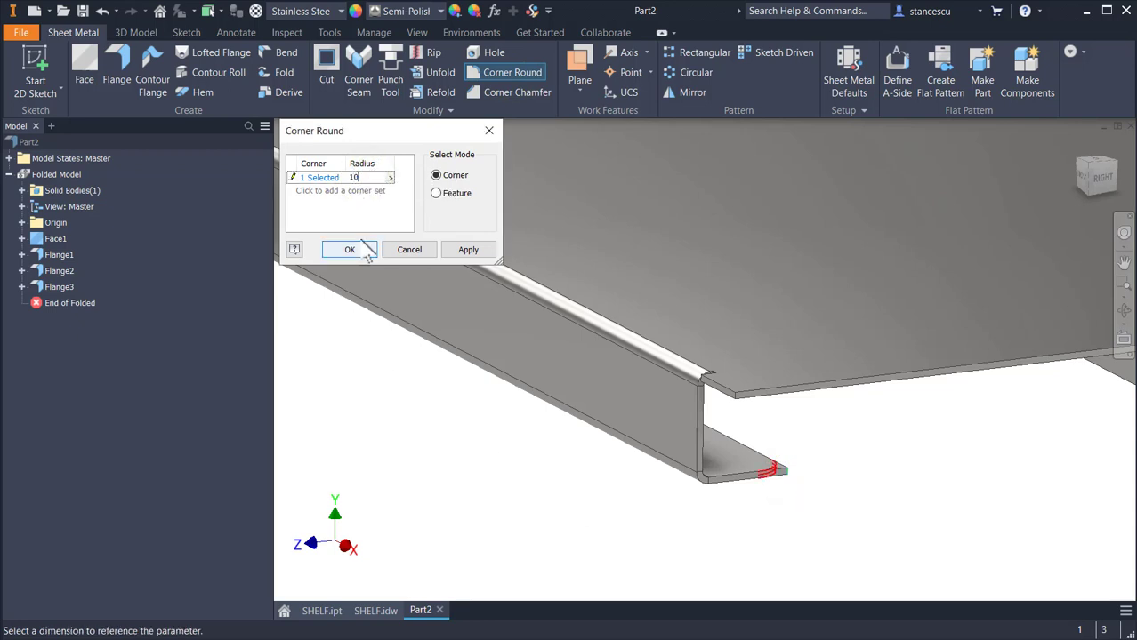
{"action": "left_click", "coordinate": [365, 249]}
{"action": "middle_click_drag", "start_coordinate": [923, 465], "coordinate": [748, 295], "text": "shift"}
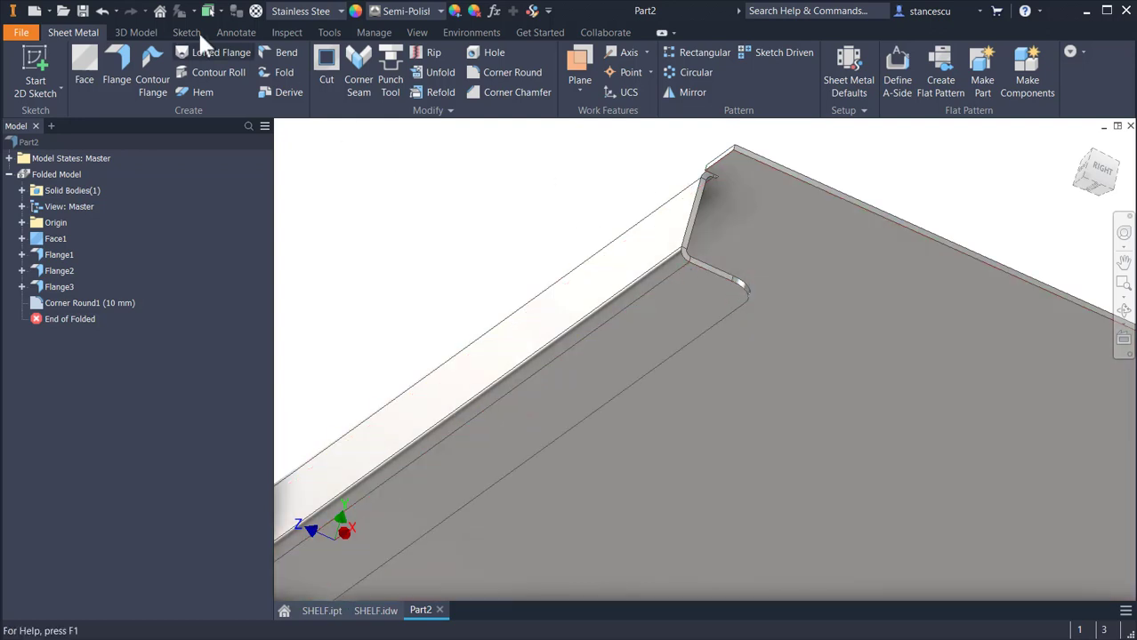
{"action": "left_click", "coordinate": [133, 33]}
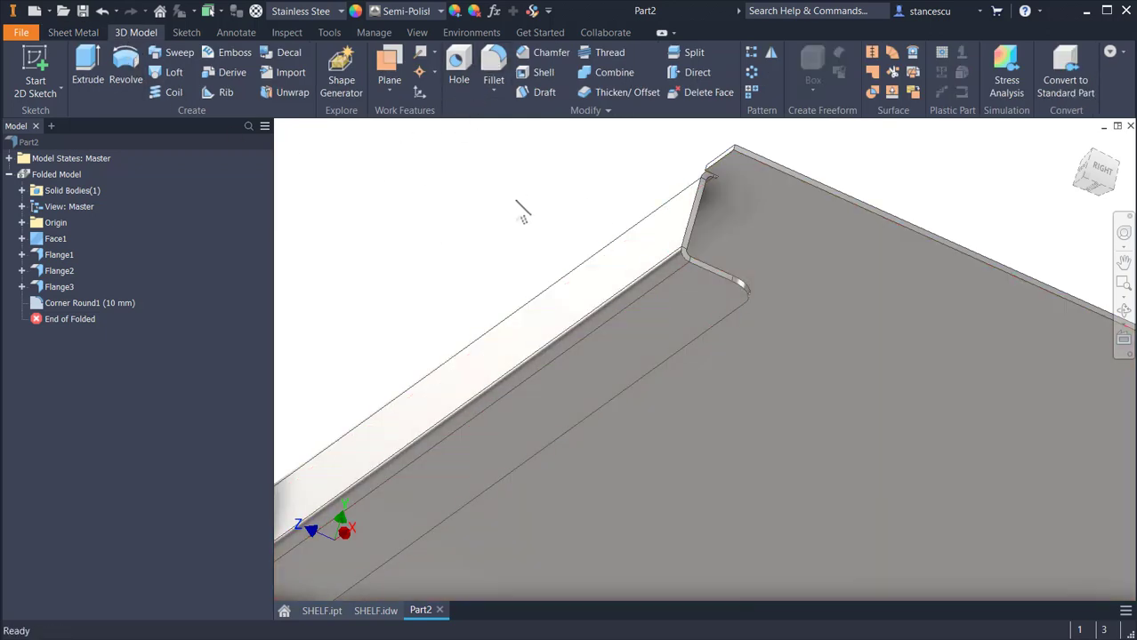
{"action": "left_click", "coordinate": [60, 33]}
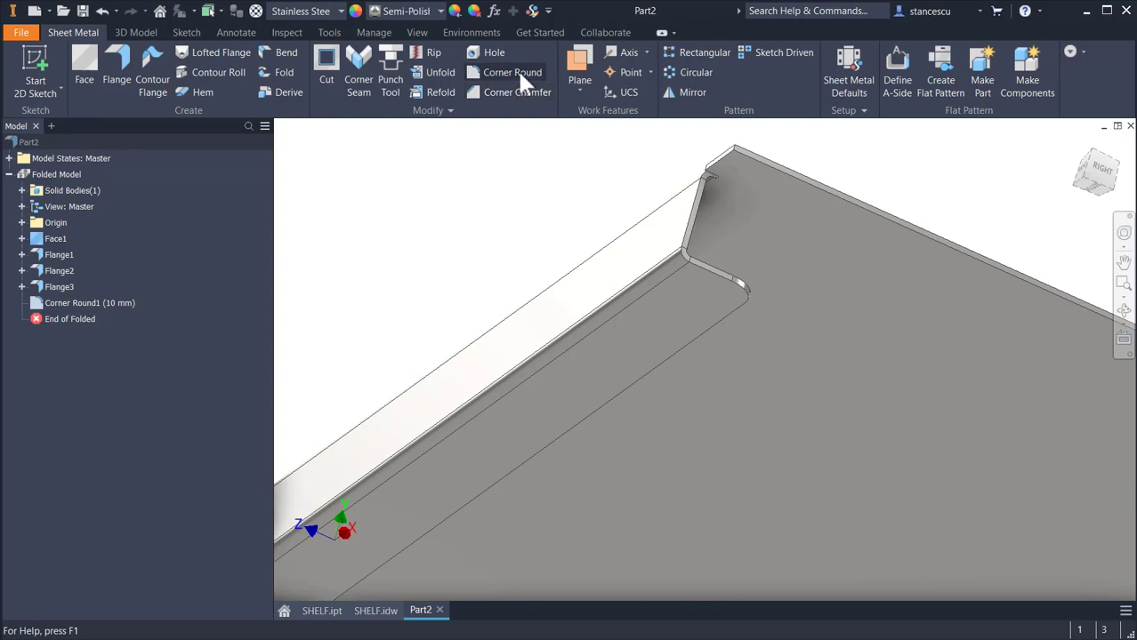
{"action": "scroll", "coordinate": [484, 194], "scroll_direction": "up", "scroll_amount": 5}
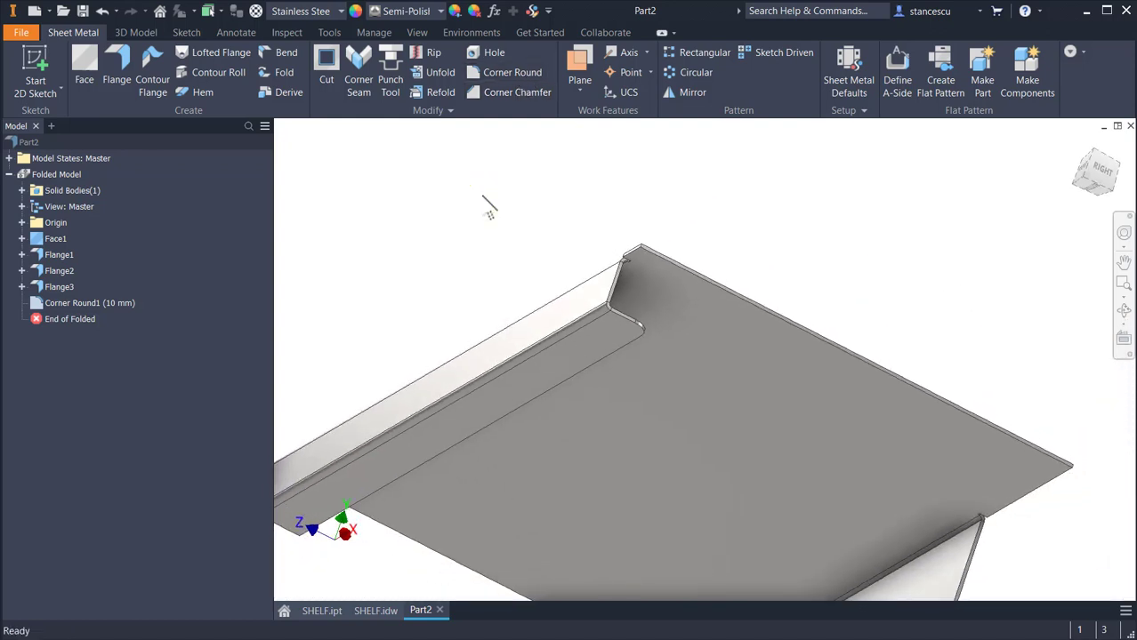
{"action": "key", "text": "F6"}
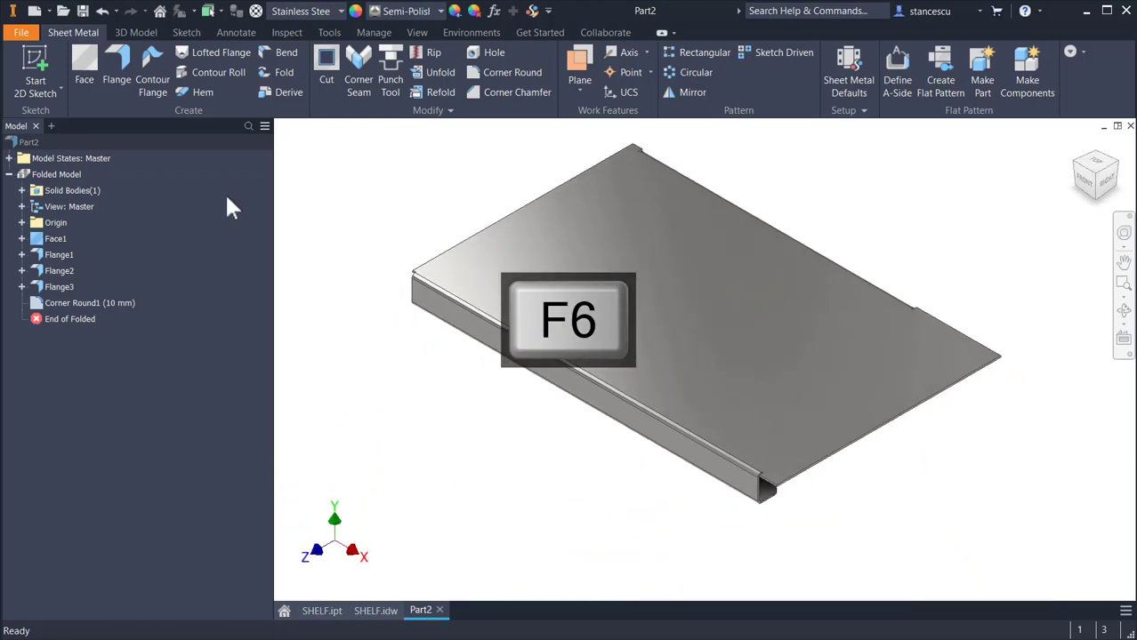
Step: Examine the left side flange in SHELF.ipt and its height and front offset dimensions in SHELF.idw's side view
{"action": "left_click", "coordinate": [305, 611]}
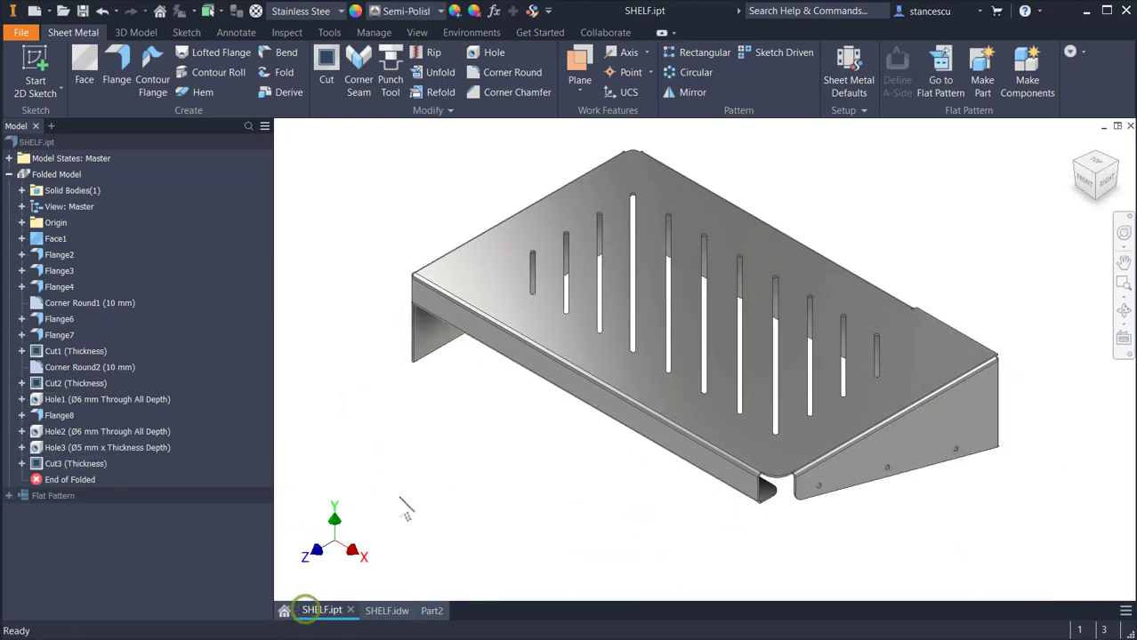
{"action": "middle_click_drag", "start_coordinate": [423, 337], "coordinate": [939, 467], "text": "shift"}
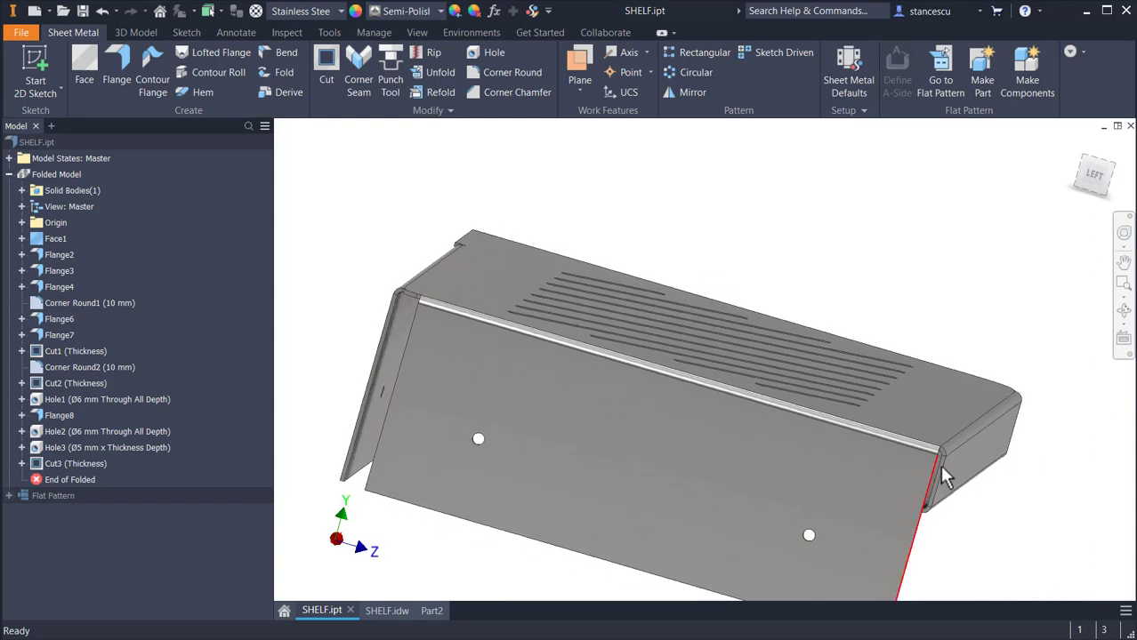
{"action": "middle_click_drag", "start_coordinate": [334, 322], "coordinate": [360, 342], "text": "shift"}
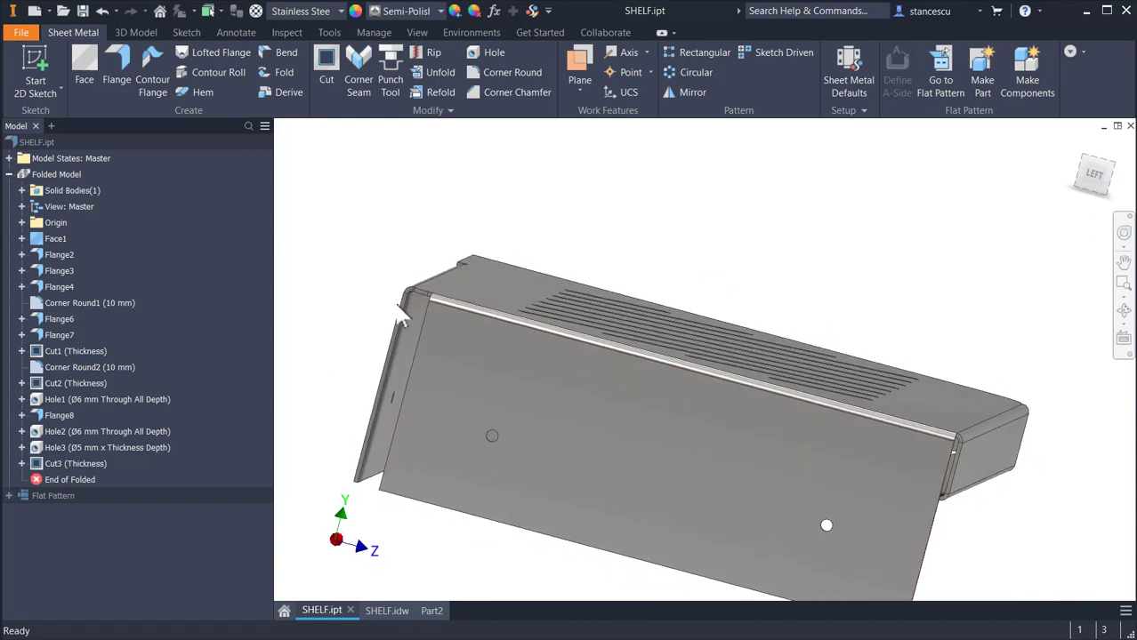
{"action": "middle_click_drag", "start_coordinate": [475, 362], "coordinate": [418, 550], "text": "shift"}
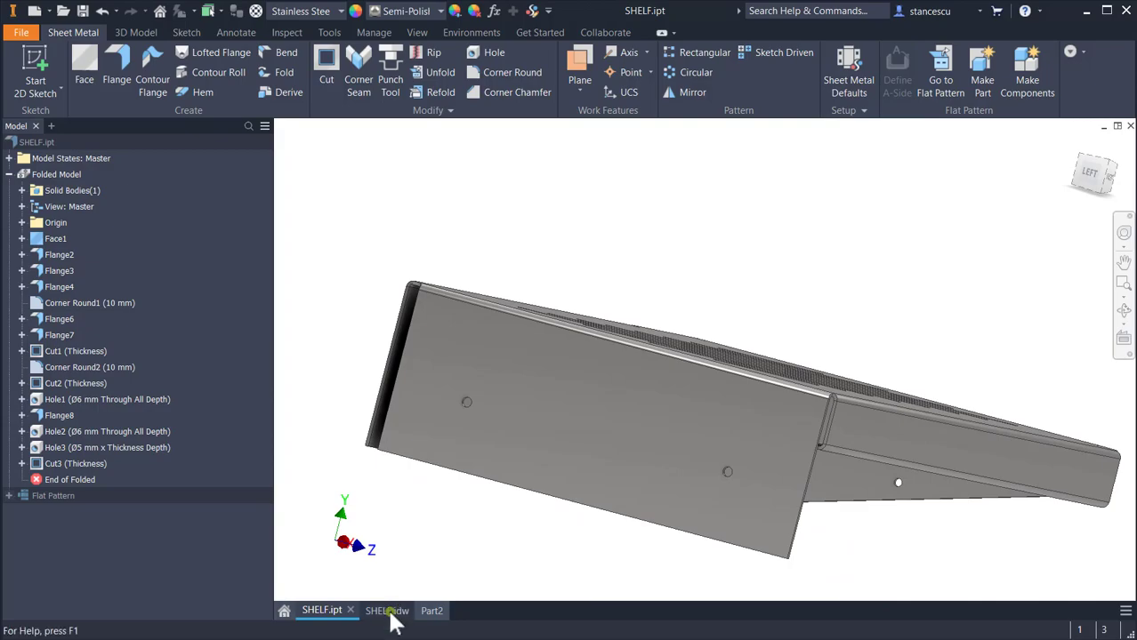
{"action": "left_click", "coordinate": [388, 611]}
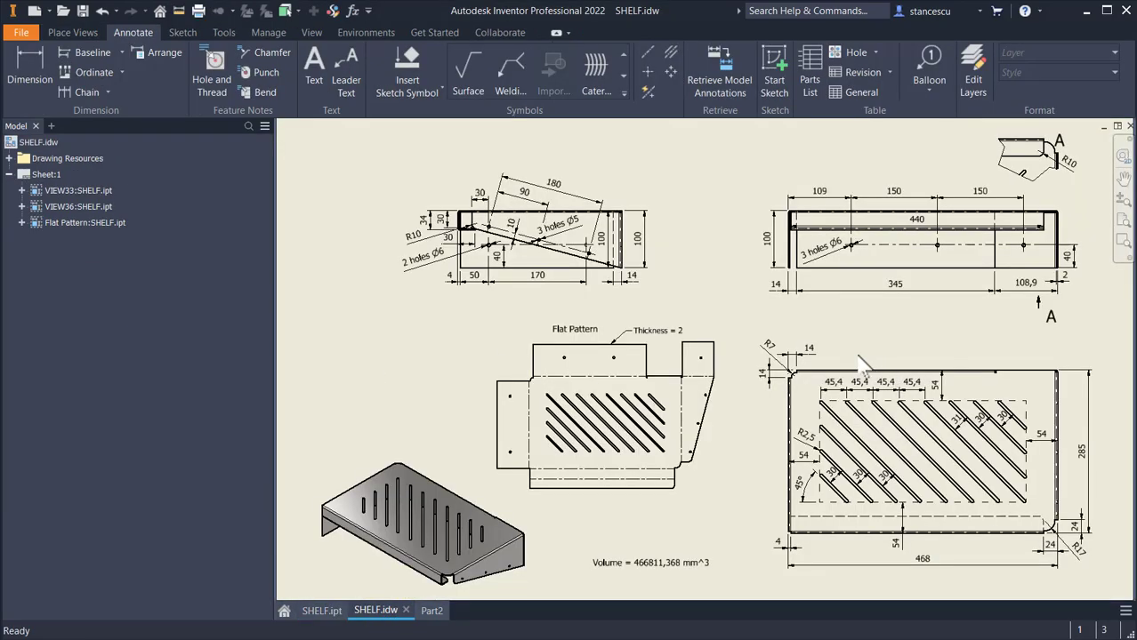
{"action": "scroll", "coordinate": [587, 302], "scroll_direction": "up", "scroll_amount": 4}
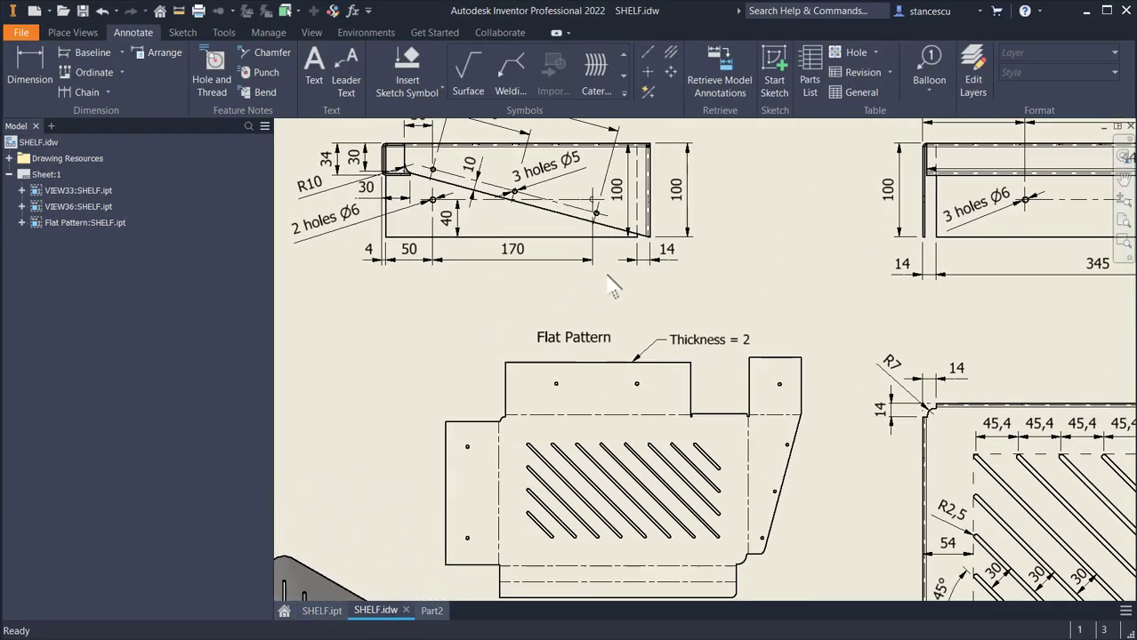
{"action": "scroll", "coordinate": [608, 276], "scroll_direction": "up", "scroll_amount": 1}
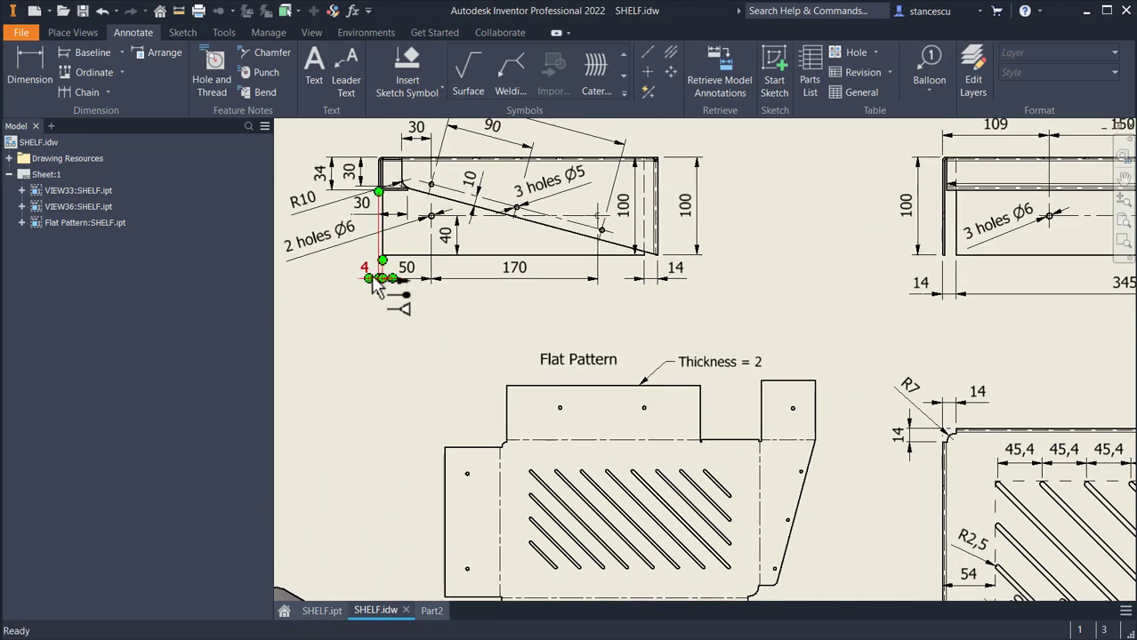
{"action": "scroll", "coordinate": [378, 286], "scroll_direction": "up", "scroll_amount": 2}
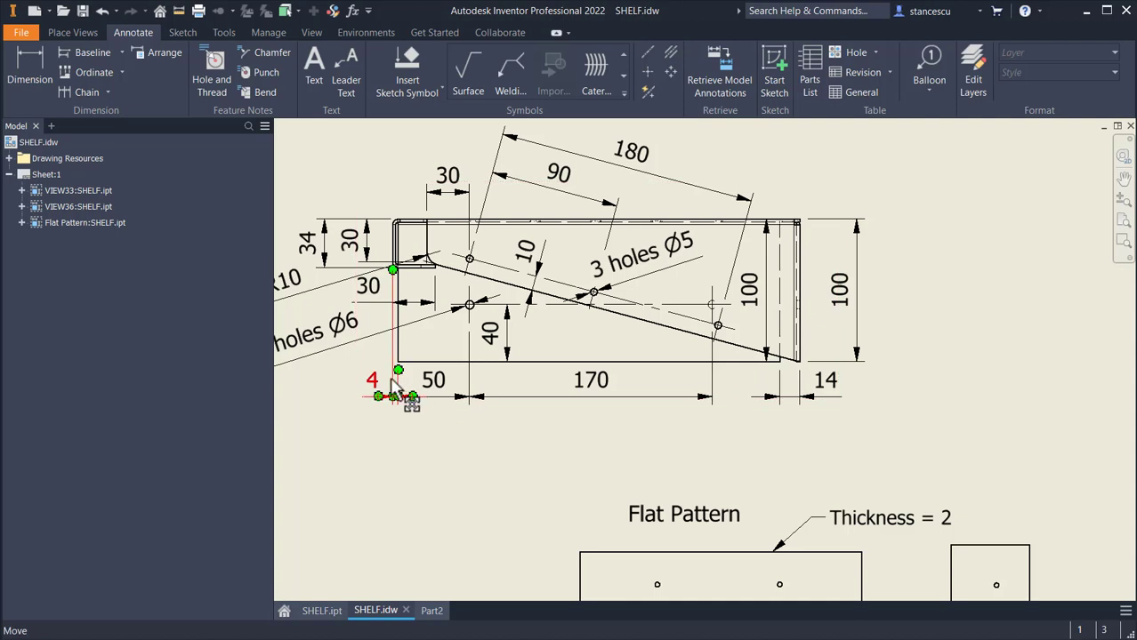
Step: Switch to Part2 and set up a downward Flange 100 mm high at 90 degrees on the base's left edge
{"action": "left_click", "coordinate": [430, 611]}
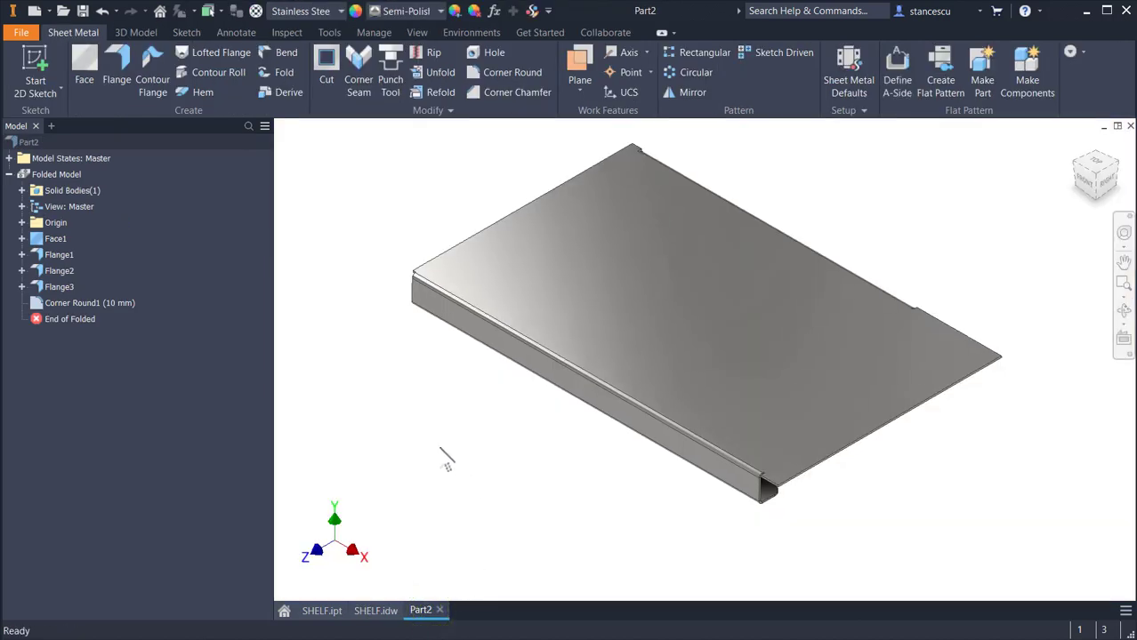
{"action": "middle_click_drag", "start_coordinate": [440, 447], "coordinate": [454, 409], "text": "shift"}
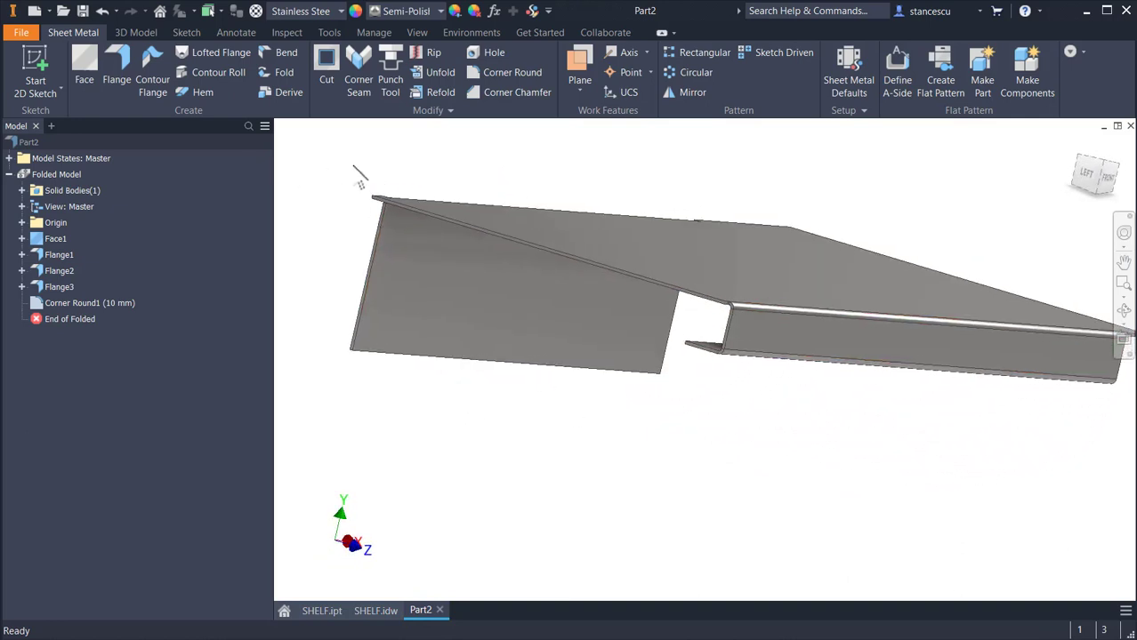
{"action": "left_click", "coordinate": [122, 62]}
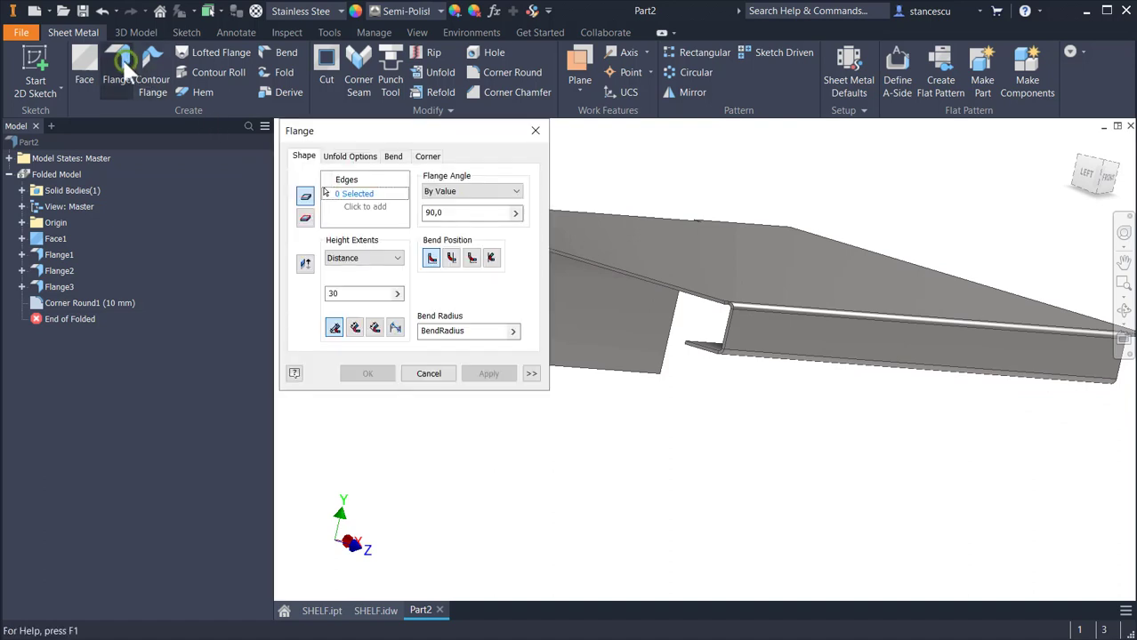
{"action": "left_click", "coordinate": [368, 292]}
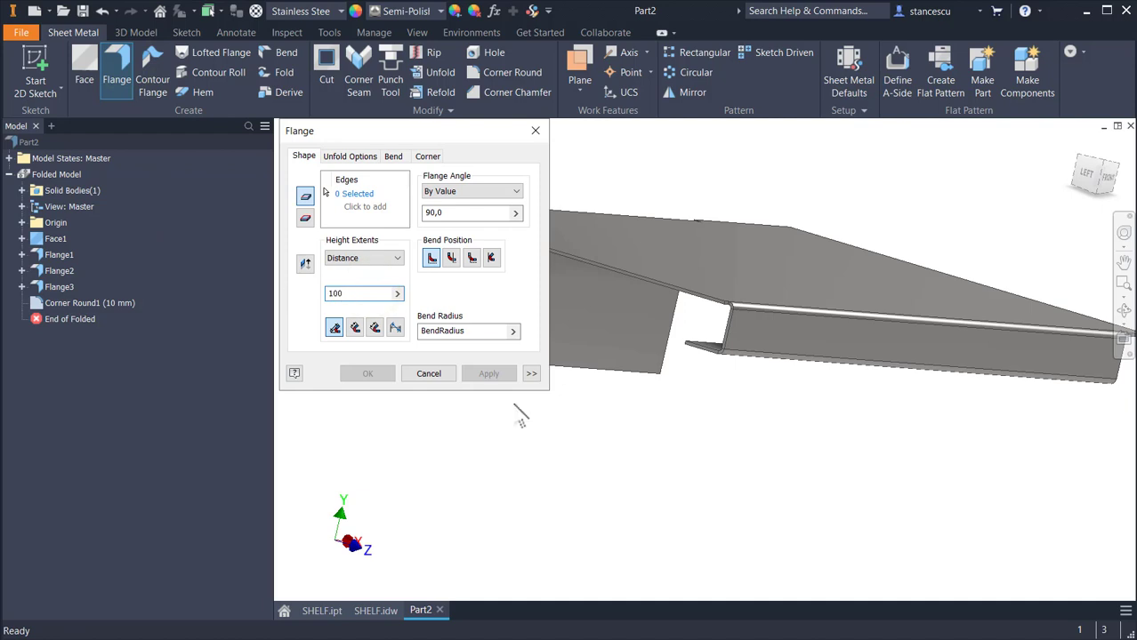
{"action": "left_click", "coordinate": [720, 478]}
{"action": "middle_click_drag", "start_coordinate": [744, 413], "coordinate": [867, 453]}
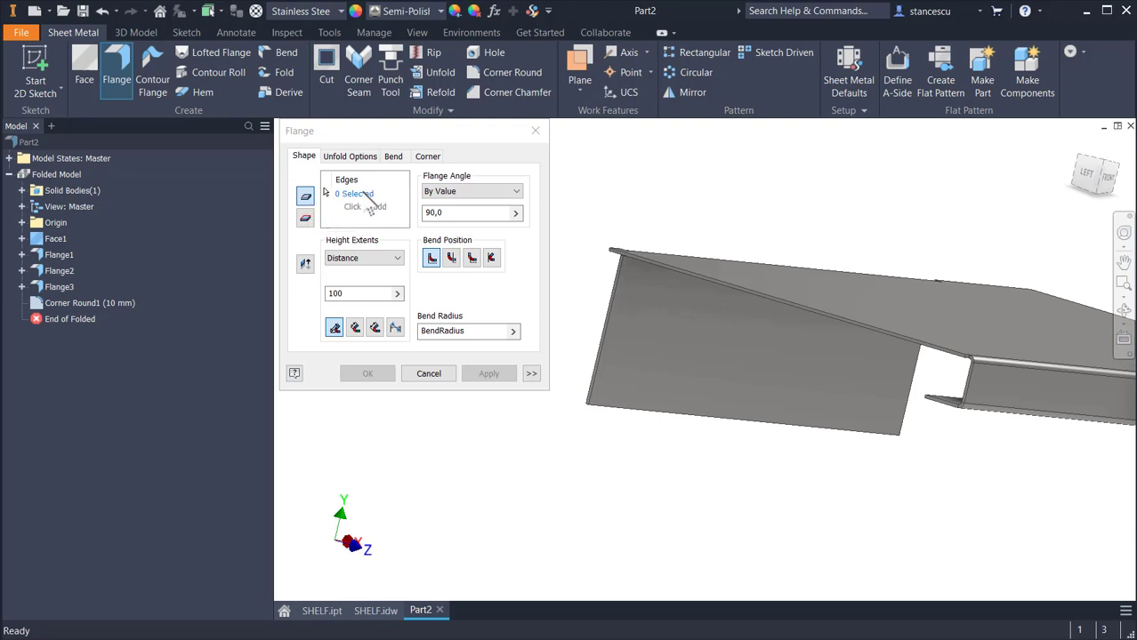
{"action": "left_click", "coordinate": [362, 191]}
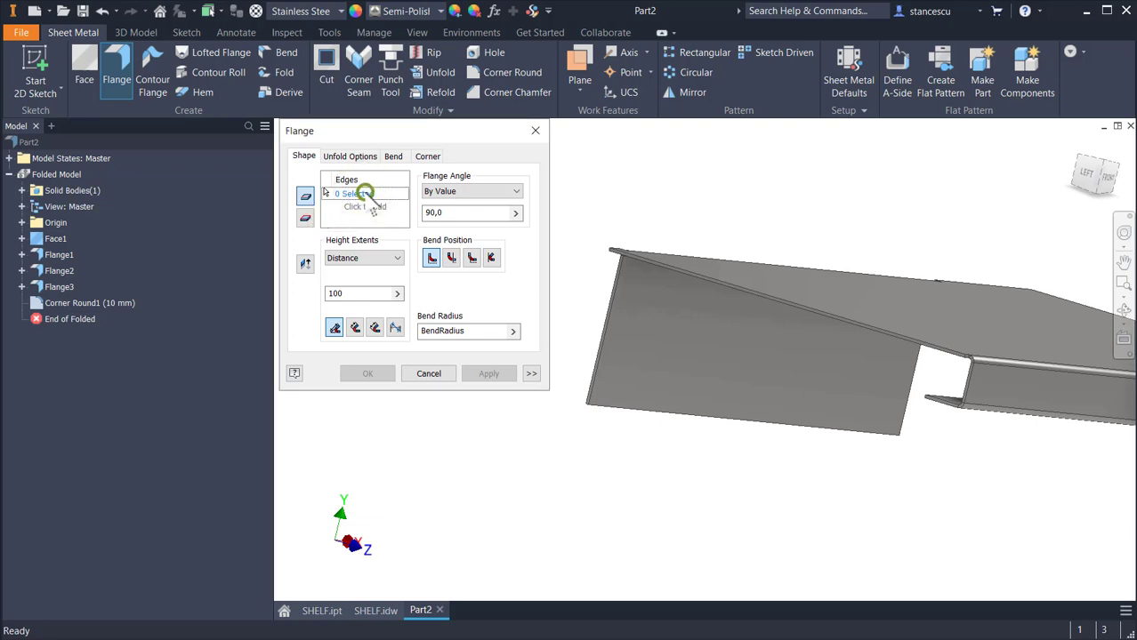
{"action": "left_click", "coordinate": [751, 307]}
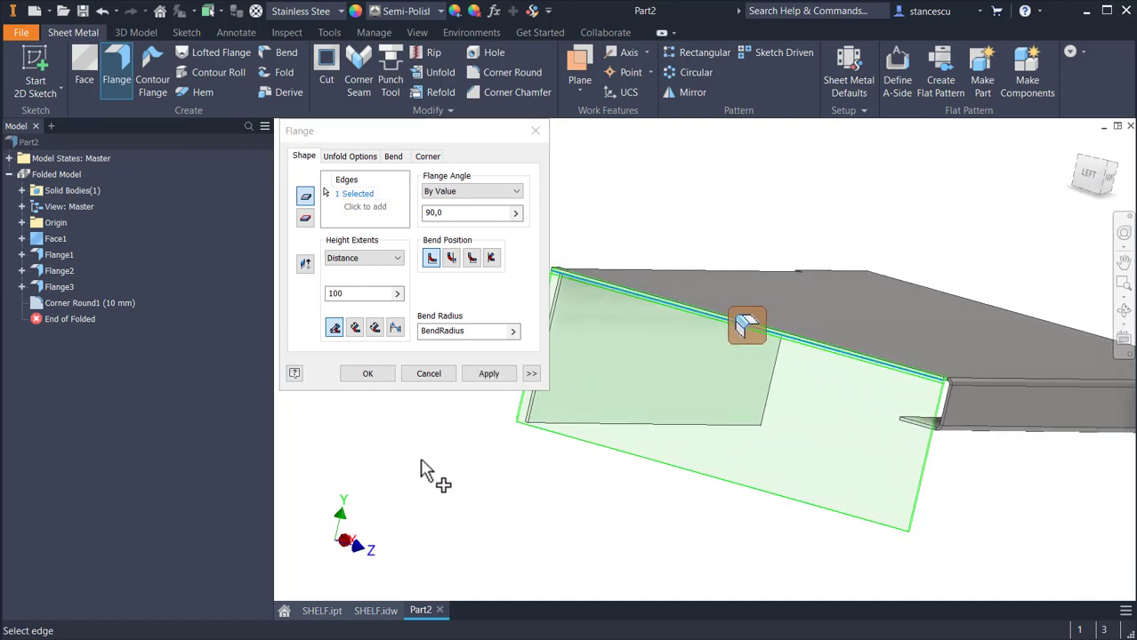
Step: Set the left flange's width extents to Offset with a 4 mm offset from the base's front corner
{"action": "left_click", "coordinate": [532, 375]}
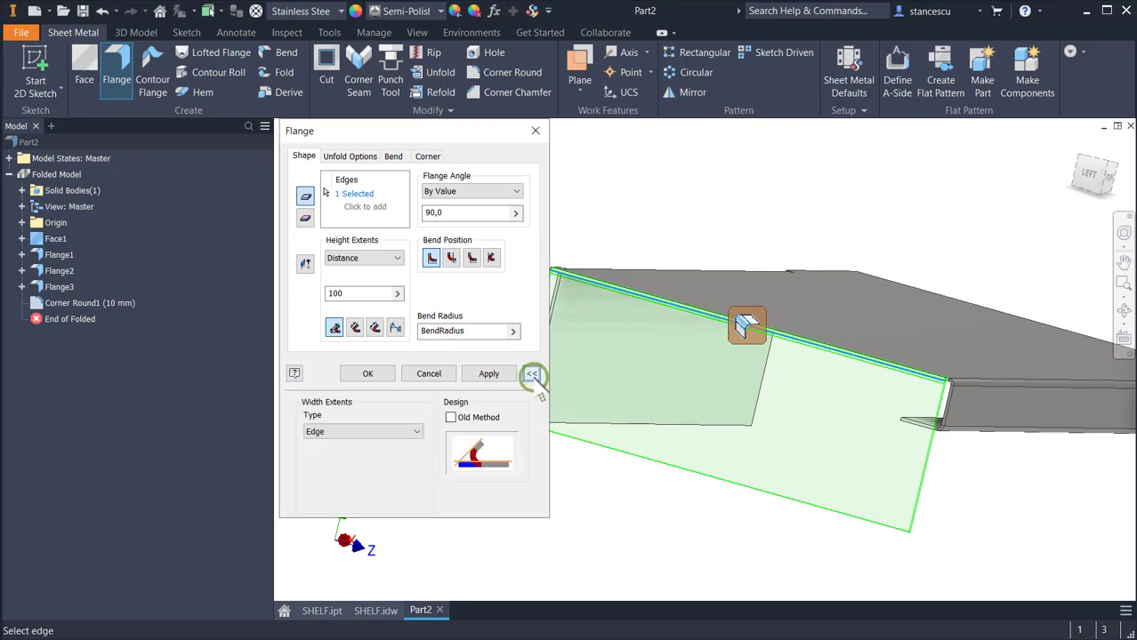
{"action": "left_click", "coordinate": [370, 432]}
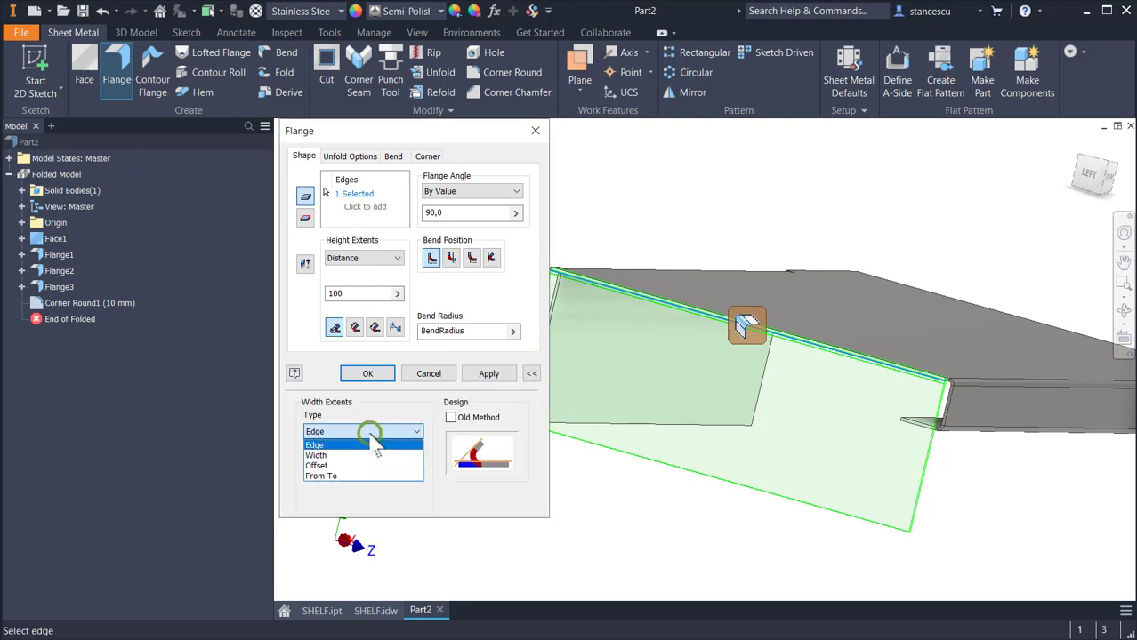
{"action": "left_click", "coordinate": [318, 465]}
{"action": "type", "text": "4"}
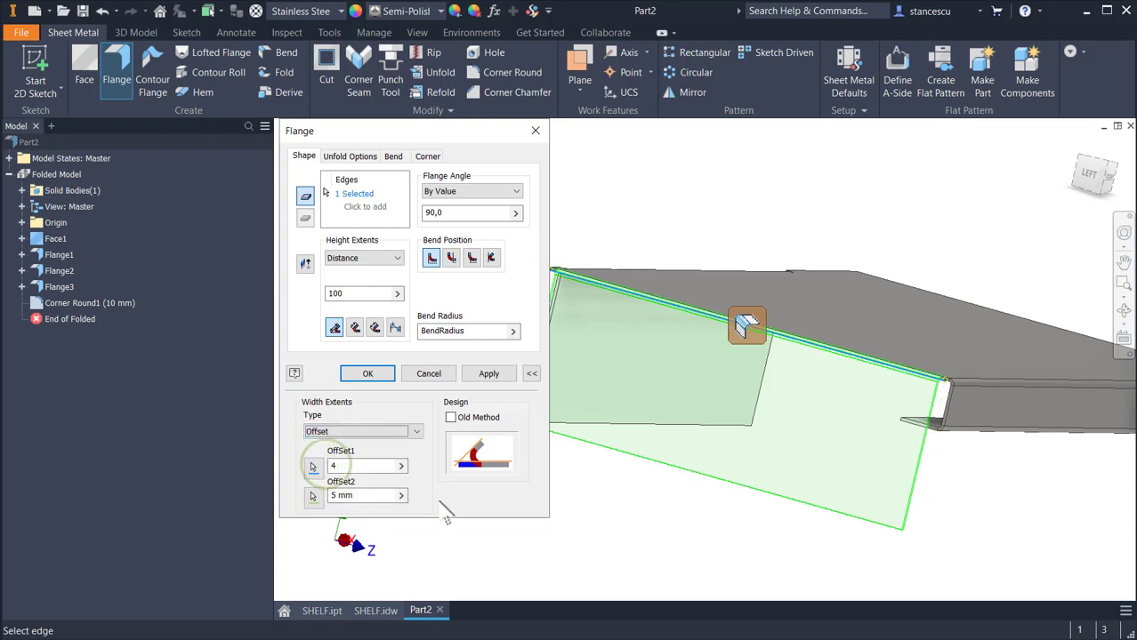
{"action": "left_click", "coordinate": [319, 465]}
{"action": "scroll", "coordinate": [1046, 475], "scroll_direction": "down", "scroll_amount": 4}
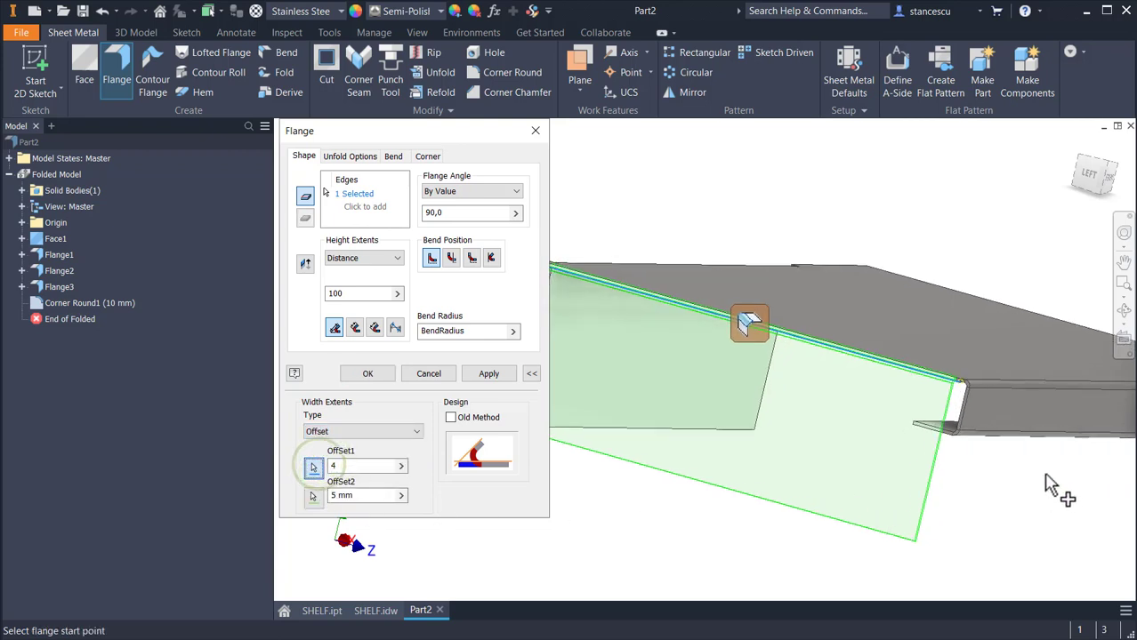
{"action": "scroll", "coordinate": [1018, 454], "scroll_direction": "down", "scroll_amount": 2}
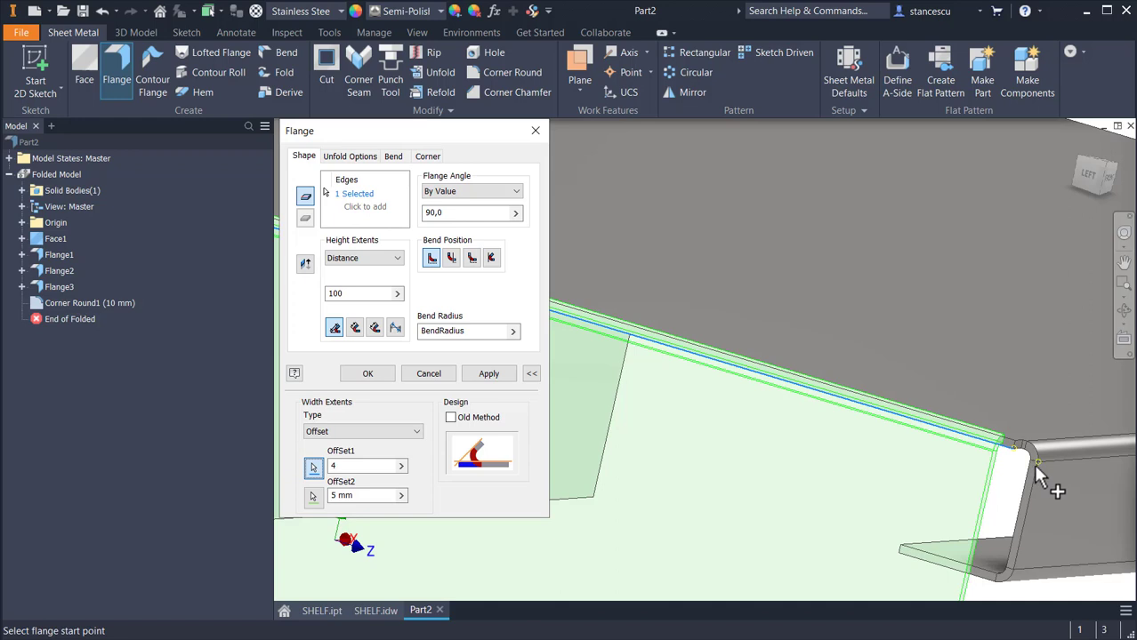
{"action": "left_click", "coordinate": [1036, 464]}
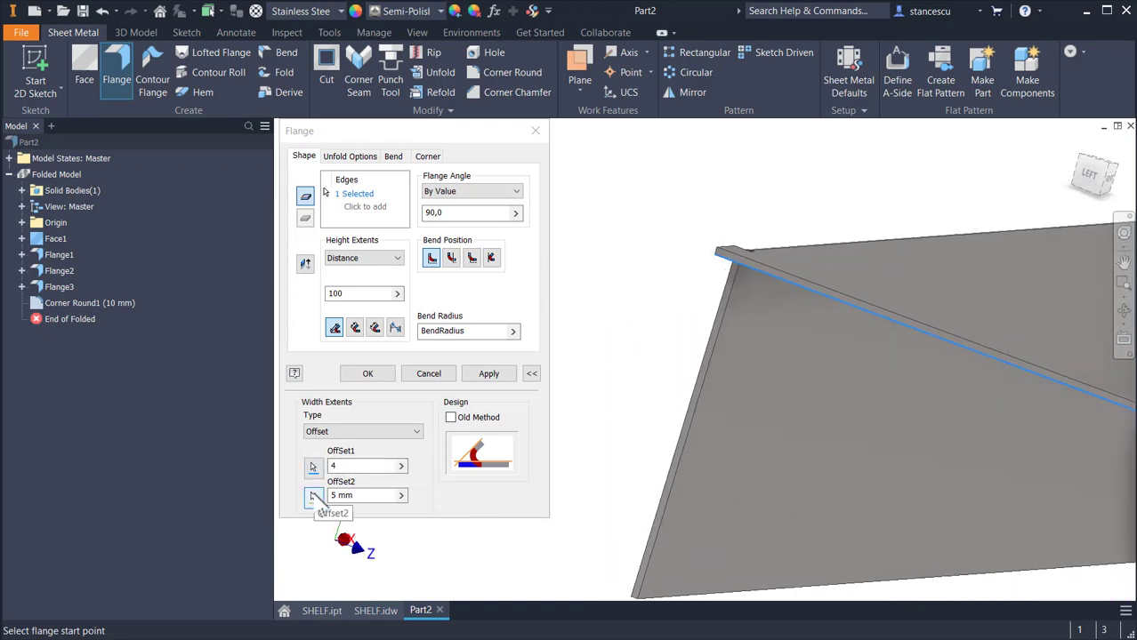
Step: Set the left flange's second offset to 14 mm from the rear corner and create the flange
{"action": "left_click", "coordinate": [338, 467]}
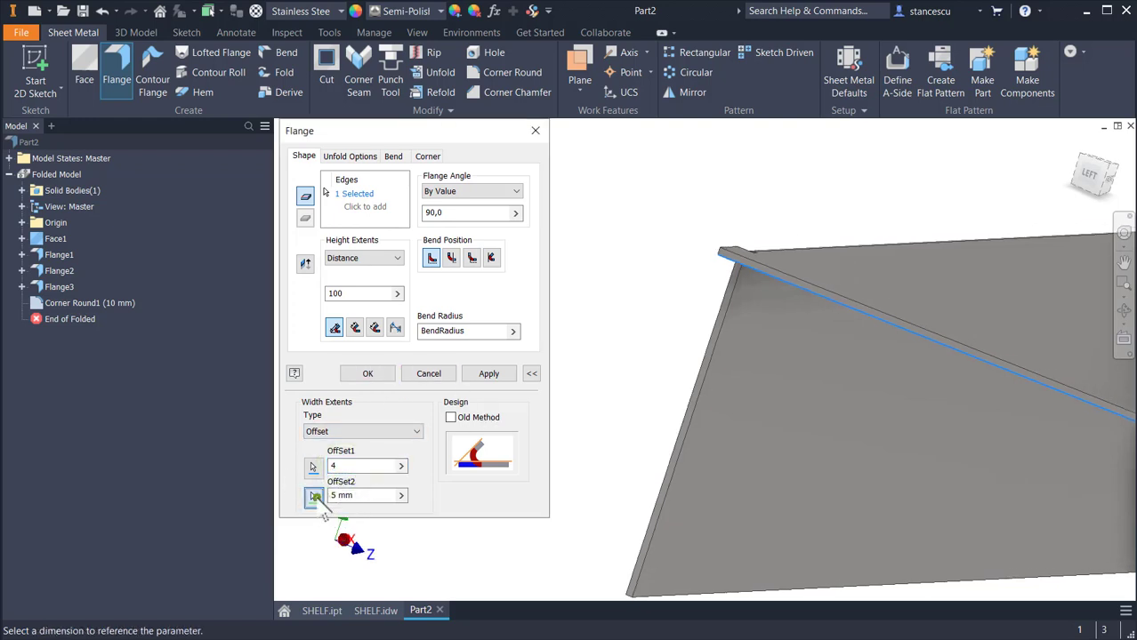
{"action": "left_click", "coordinate": [313, 496]}
{"action": "left_click", "coordinate": [794, 290]}
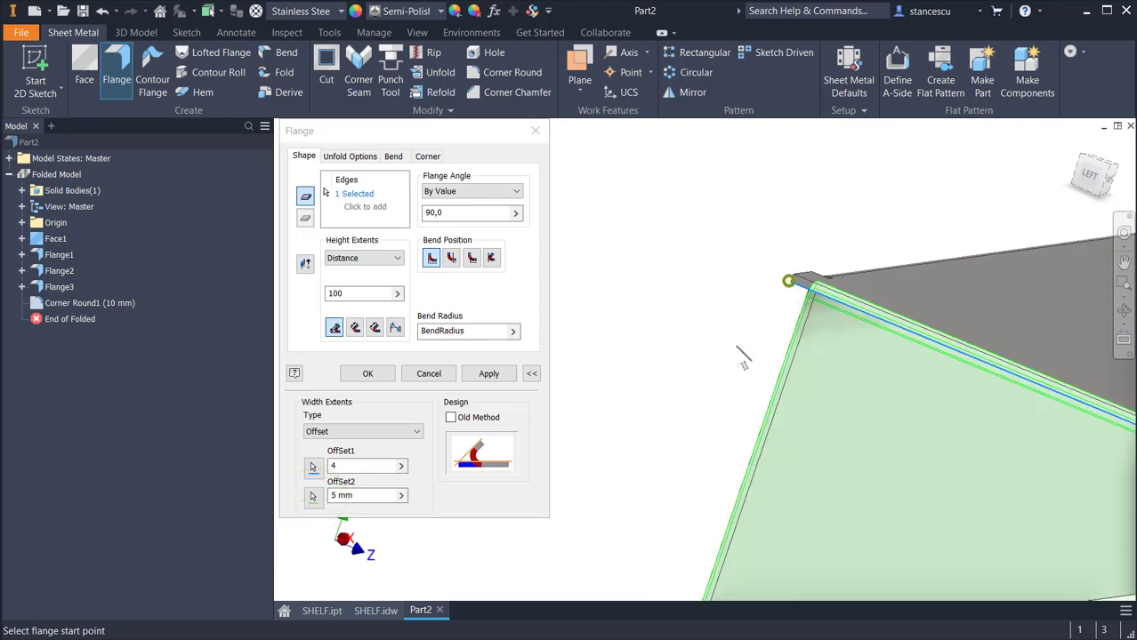
{"action": "left_click", "coordinate": [362, 495]}
{"action": "type", "text": "14"}
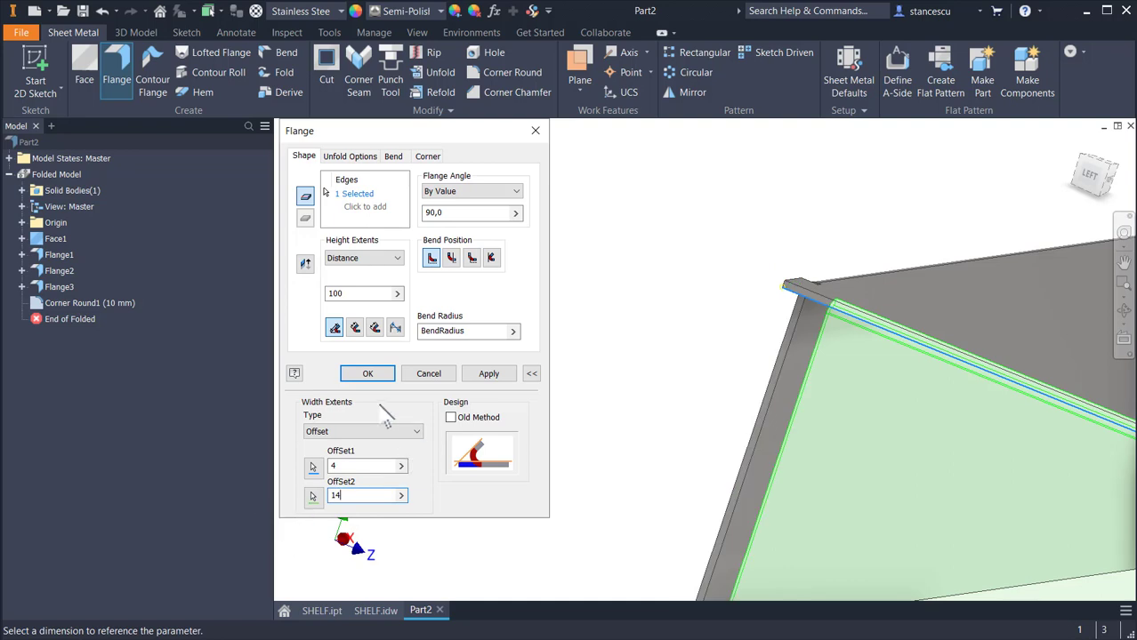
{"action": "left_click", "coordinate": [368, 374]}
{"action": "middle_click_drag", "start_coordinate": [386, 388], "coordinate": [988, 516], "text": "shift"}
{"action": "key", "text": "F6"}
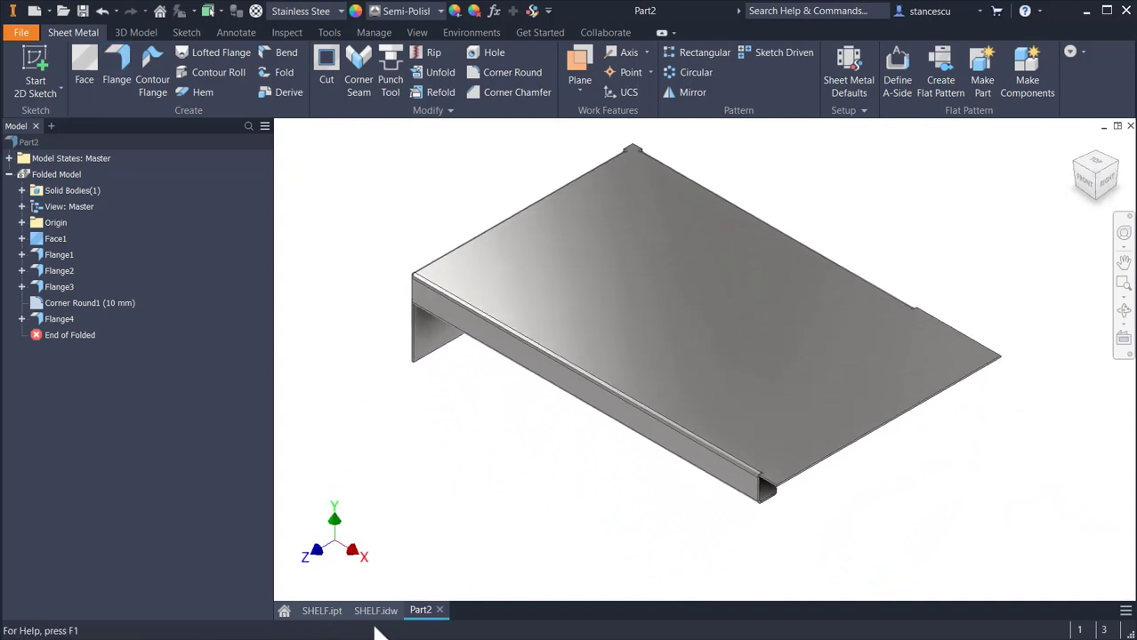
Step: Examine the sloped right flange in SHELF.ipt and its heights and corner radius in SHELF.idw's side view
{"action": "left_click", "coordinate": [321, 612]}
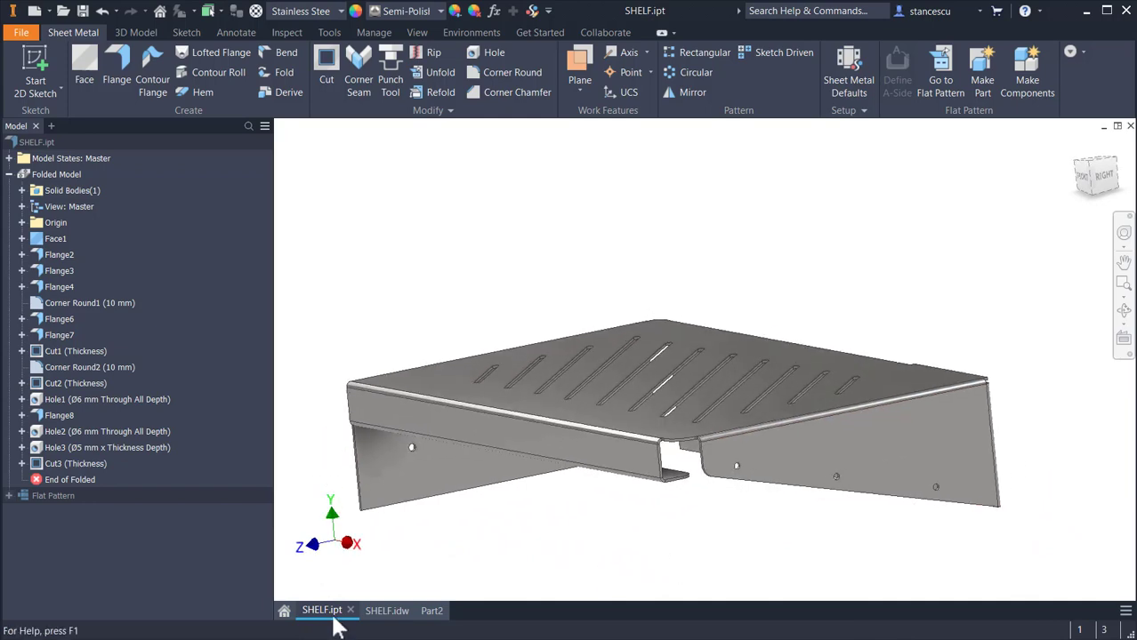
{"action": "left_click", "coordinate": [399, 615]}
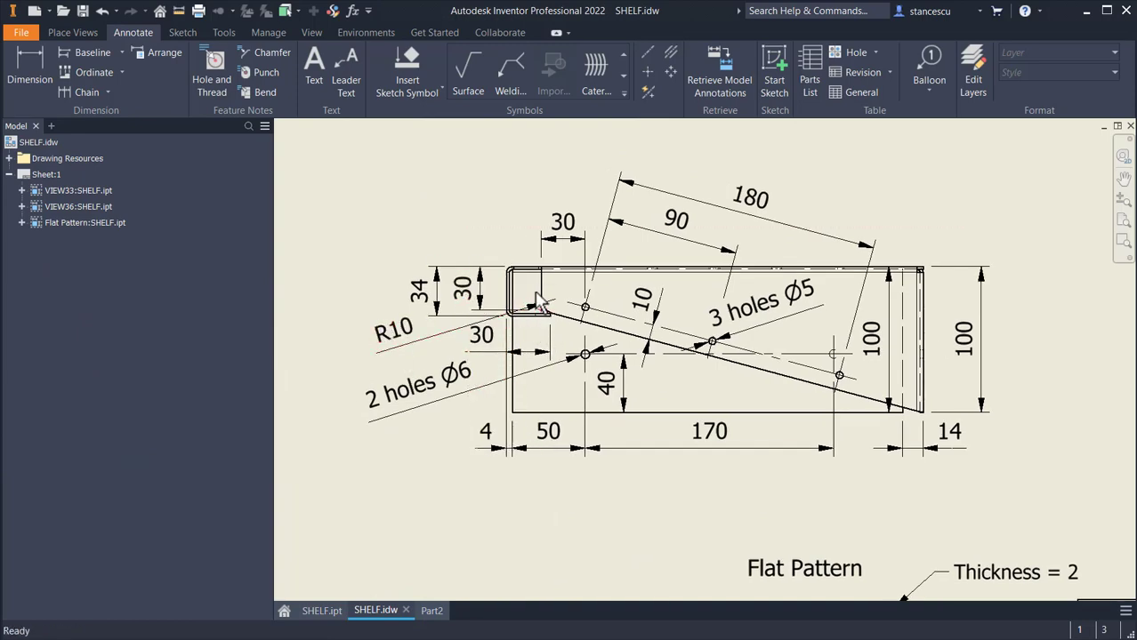
{"action": "scroll", "coordinate": [498, 320], "scroll_direction": "up", "scroll_amount": 5}
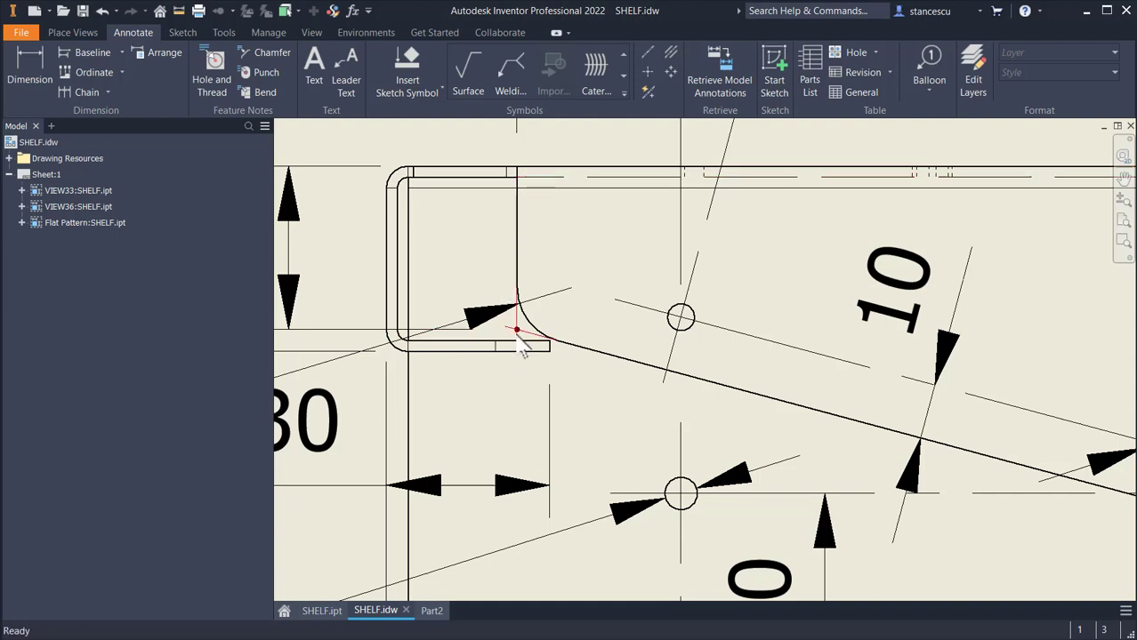
{"action": "scroll", "coordinate": [523, 372], "scroll_direction": "down", "scroll_amount": 5}
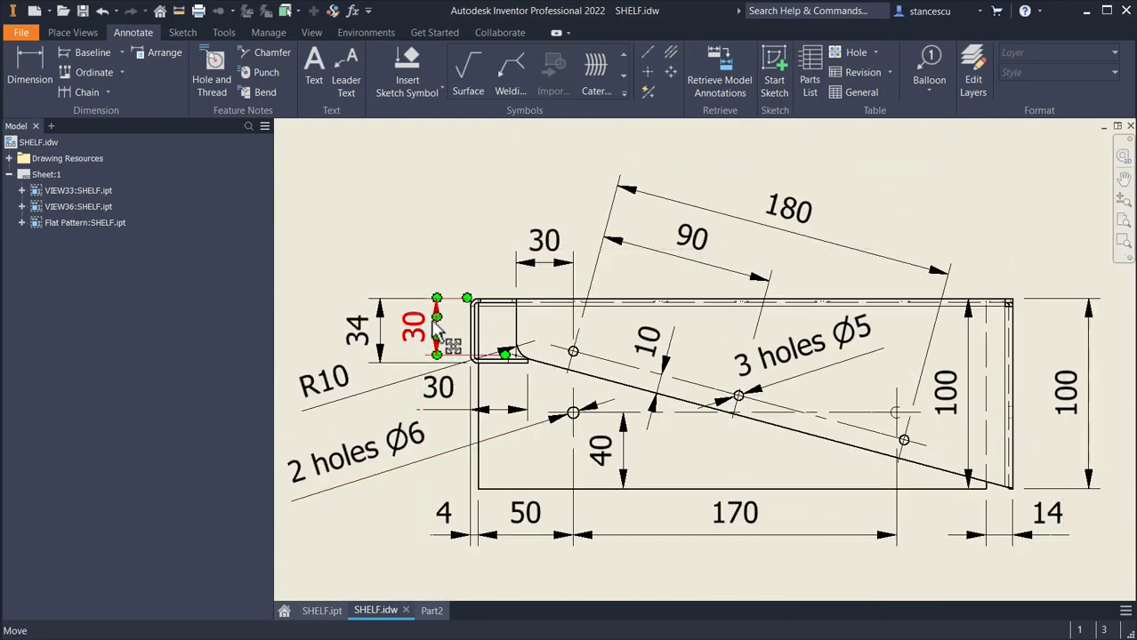
{"action": "middle_click_drag", "start_coordinate": [585, 413], "coordinate": [517, 391]}
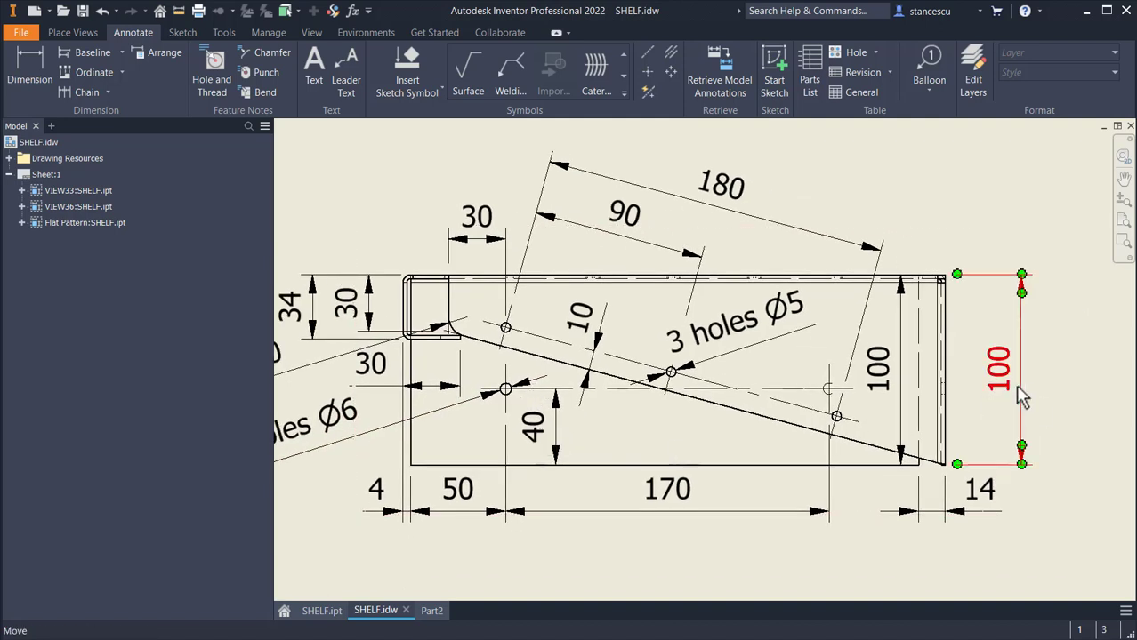
{"action": "left_click_drag", "start_coordinate": [907, 400], "coordinate": [1008, 375]}
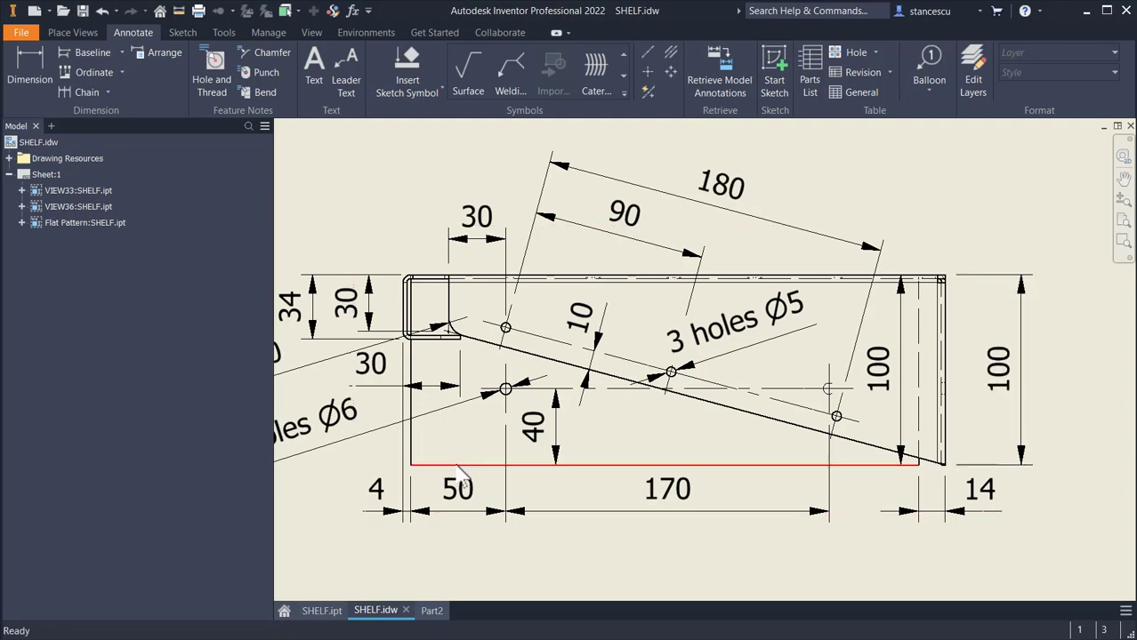
Step: Examine the flat pattern and the top view's right edge length and front right corner dimensions in SHELF.idw
{"action": "scroll", "coordinate": [513, 434], "scroll_direction": "down", "scroll_amount": 4}
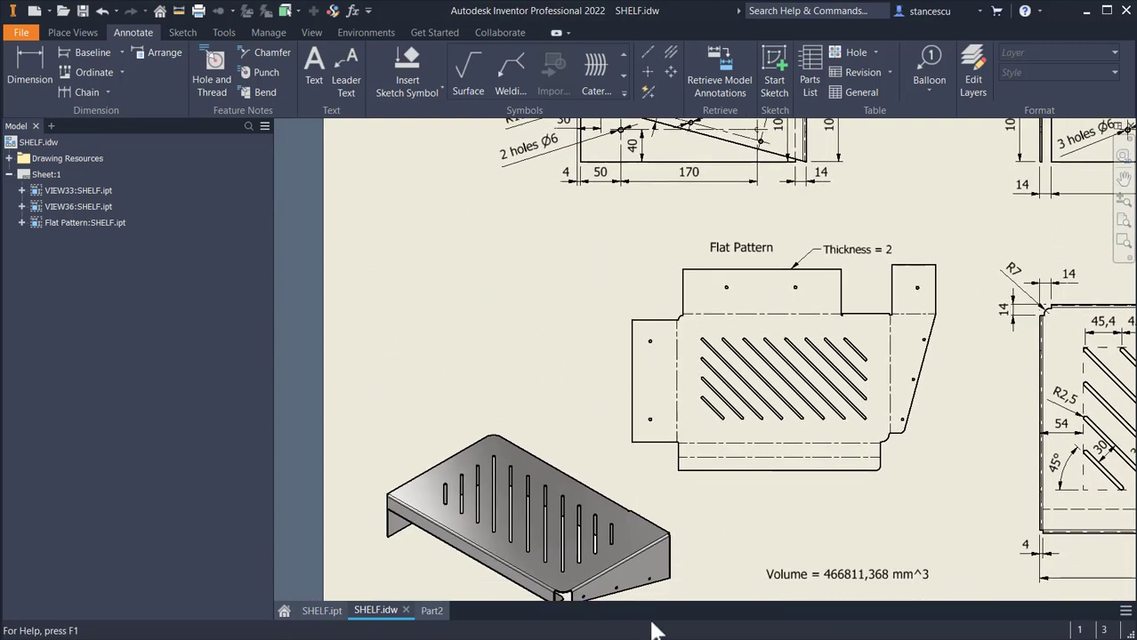
{"action": "scroll", "coordinate": [893, 613], "scroll_direction": "up", "scroll_amount": 3}
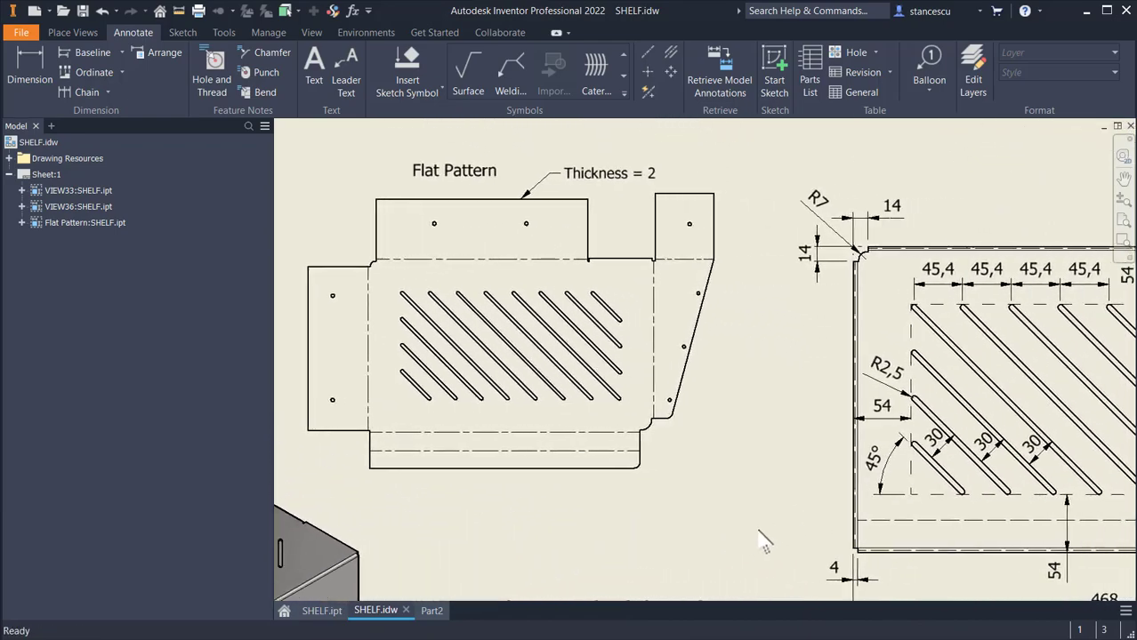
{"action": "scroll", "coordinate": [758, 531], "scroll_direction": "right", "scroll_amount": 5}
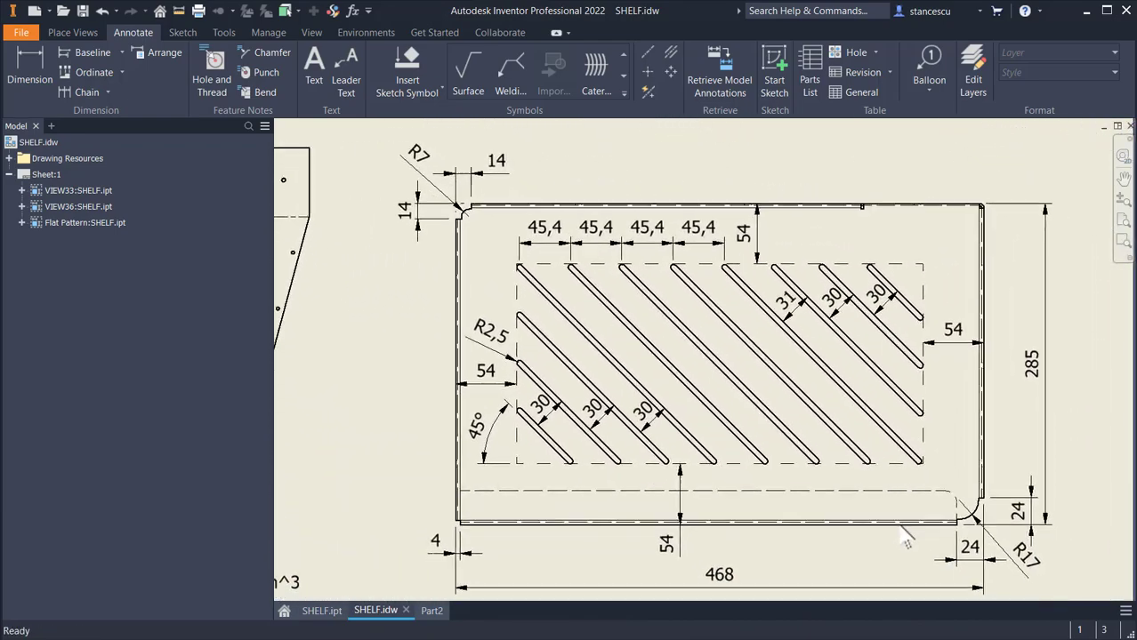
{"action": "left_click", "coordinate": [1029, 534]}
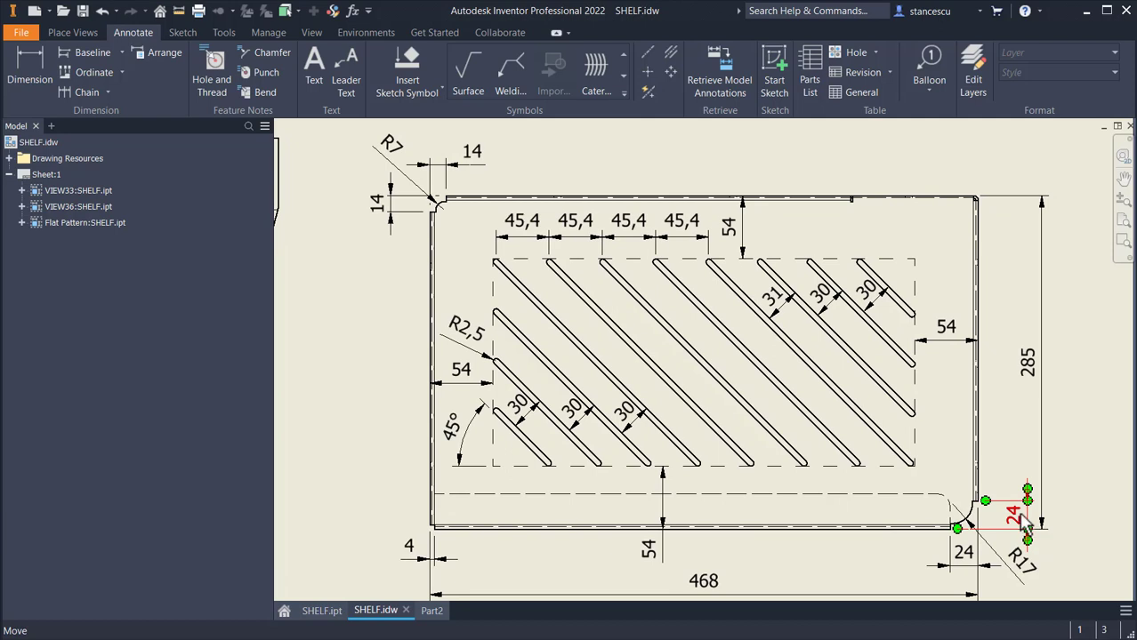
{"action": "left_click", "coordinate": [1030, 363]}
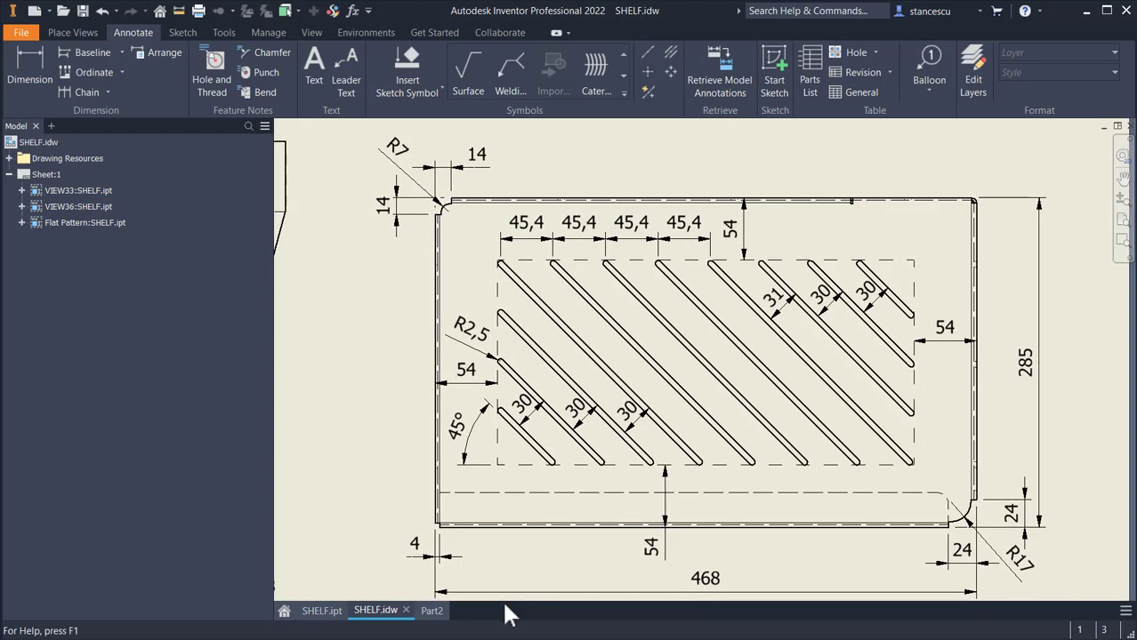
Step: Switch to Part2 and set up a downward Flange 100 mm high at 90 degrees on the base's right edge
{"action": "left_click", "coordinate": [433, 611]}
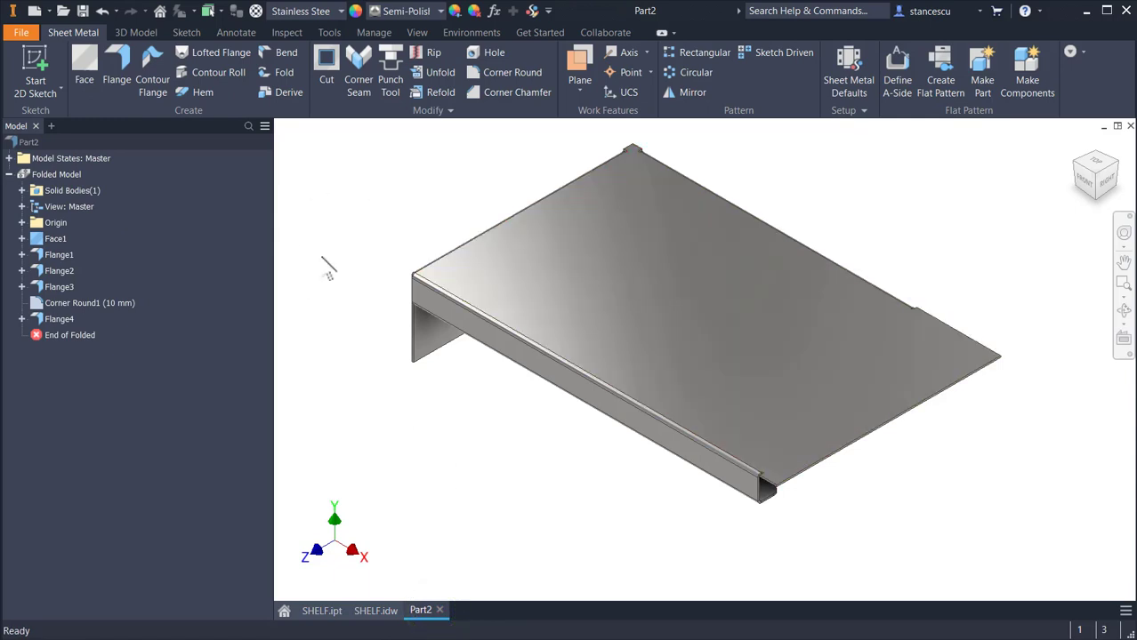
{"action": "middle_click_drag", "start_coordinate": [683, 414], "coordinate": [863, 518], "text": "shift"}
{"action": "scroll", "coordinate": [863, 518], "scroll_direction": "down", "scroll_amount": 3}
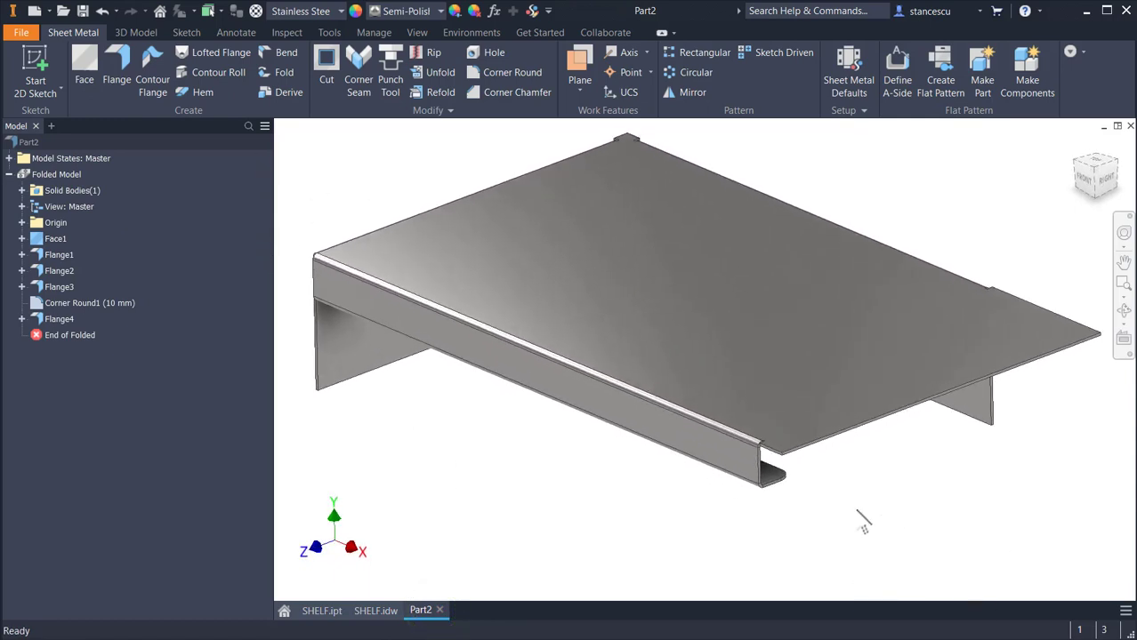
{"action": "middle_click_drag", "start_coordinate": [963, 531], "coordinate": [826, 520], "text": "shift"}
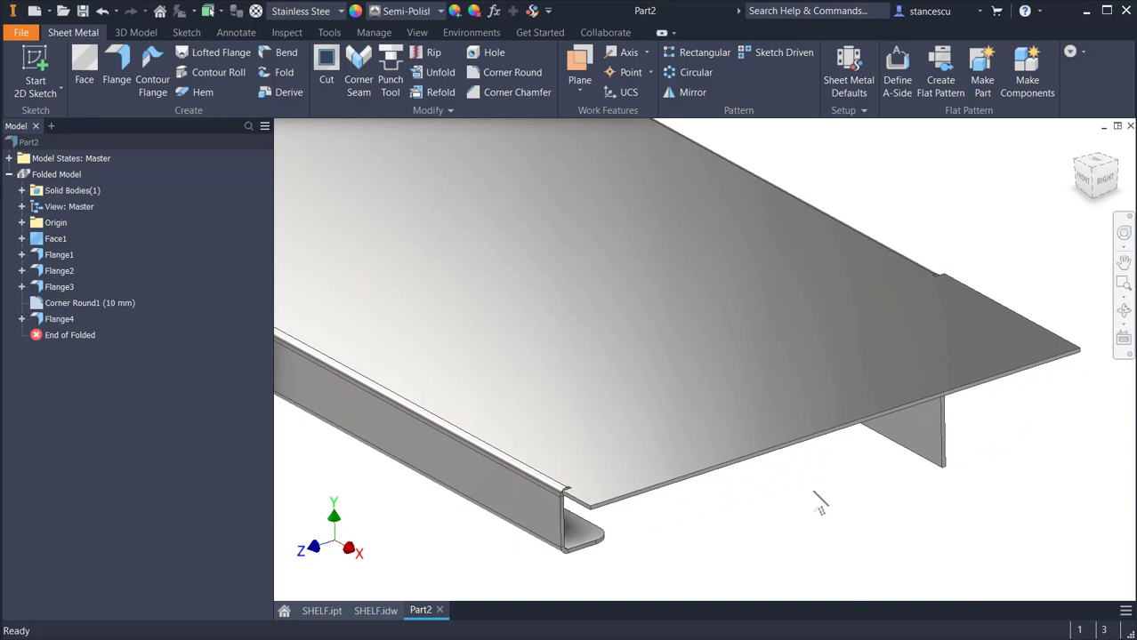
{"action": "left_click", "coordinate": [126, 52]}
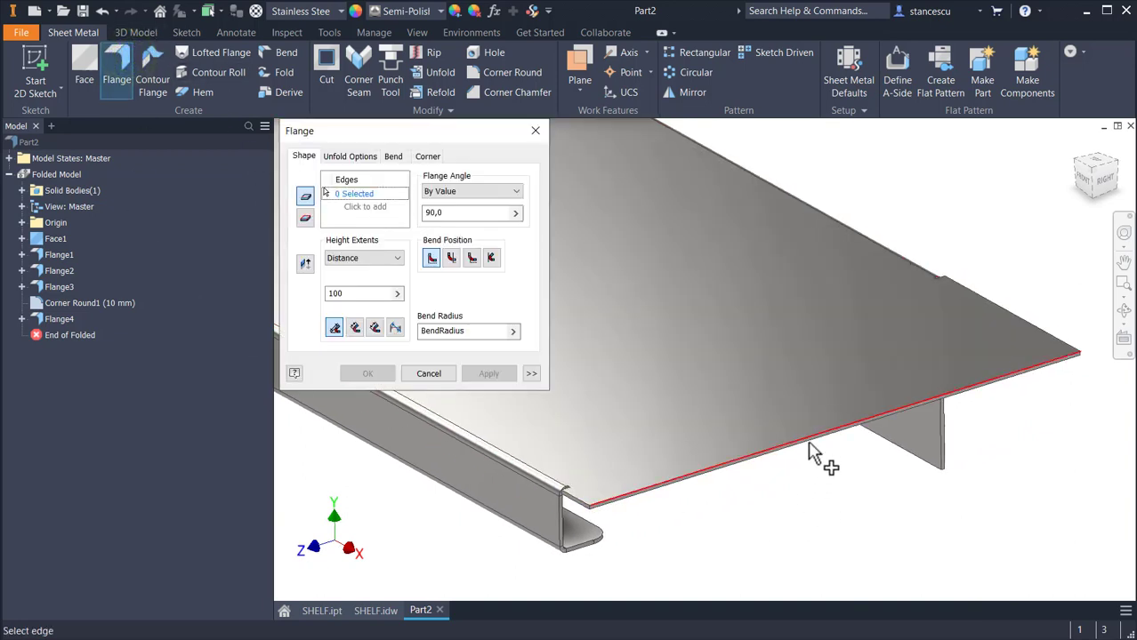
{"action": "scroll", "coordinate": [805, 452], "scroll_direction": "down", "scroll_amount": 2}
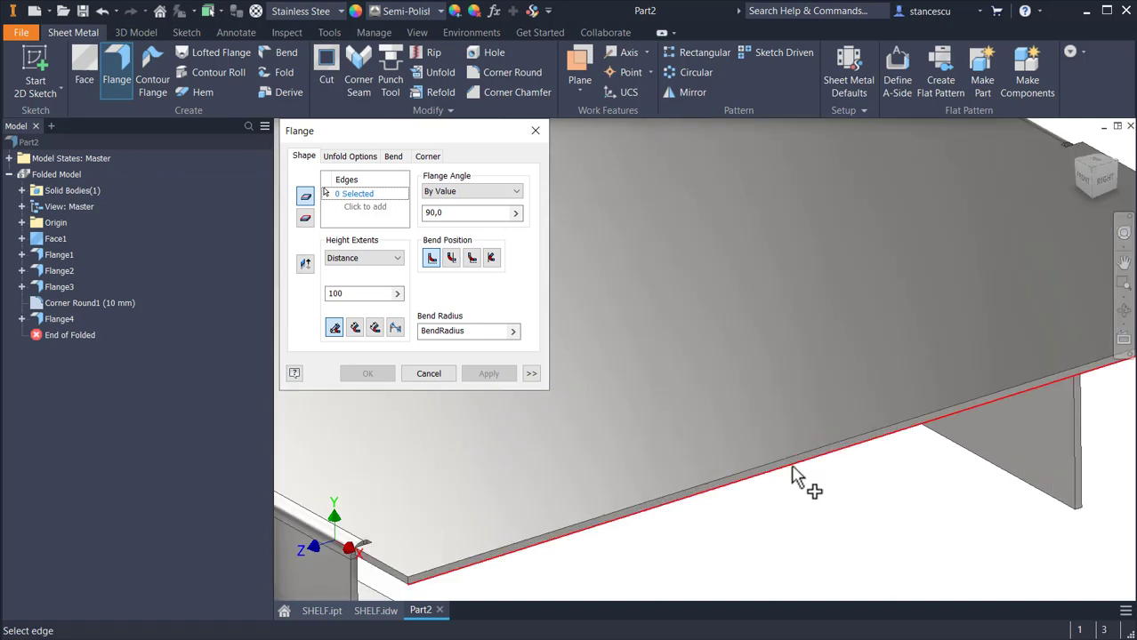
{"action": "left_click", "coordinate": [795, 468]}
{"action": "scroll", "coordinate": [797, 502], "scroll_direction": "up", "scroll_amount": 2}
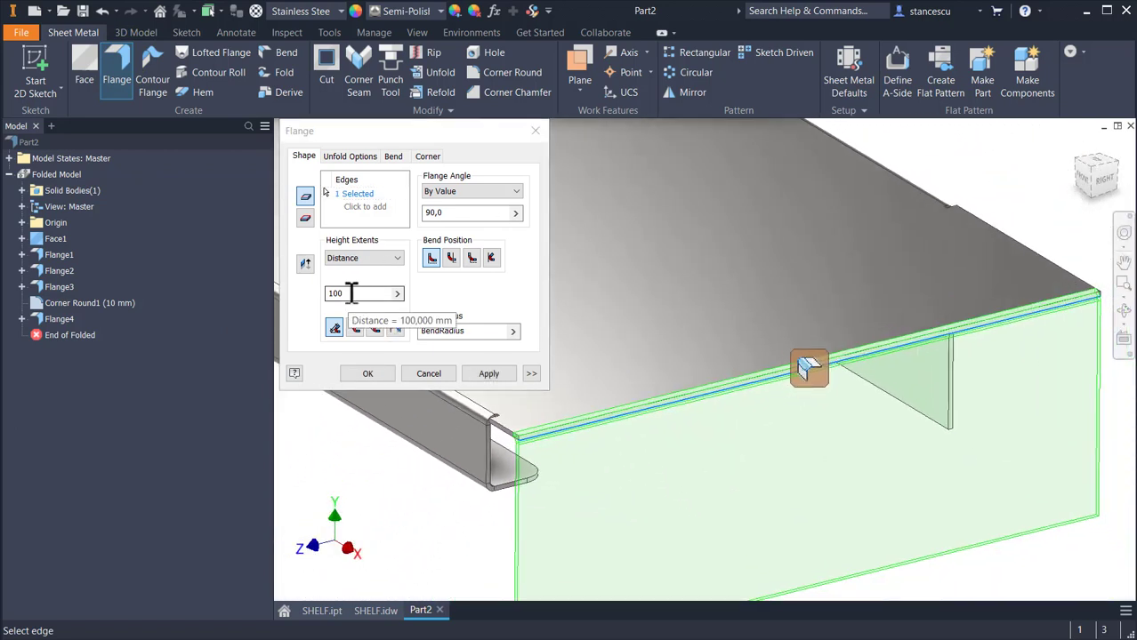
Step: Set the right flange's width extents to Offset, with a first offset of 24 mm from the front corner
{"action": "left_click", "coordinate": [531, 373]}
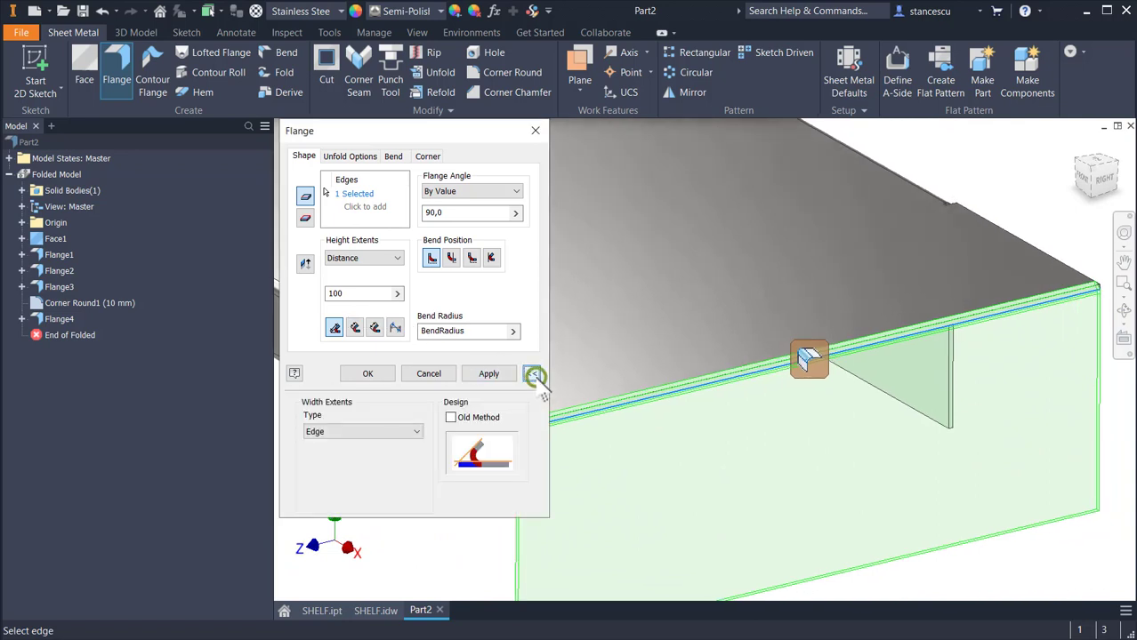
{"action": "left_click", "coordinate": [380, 432]}
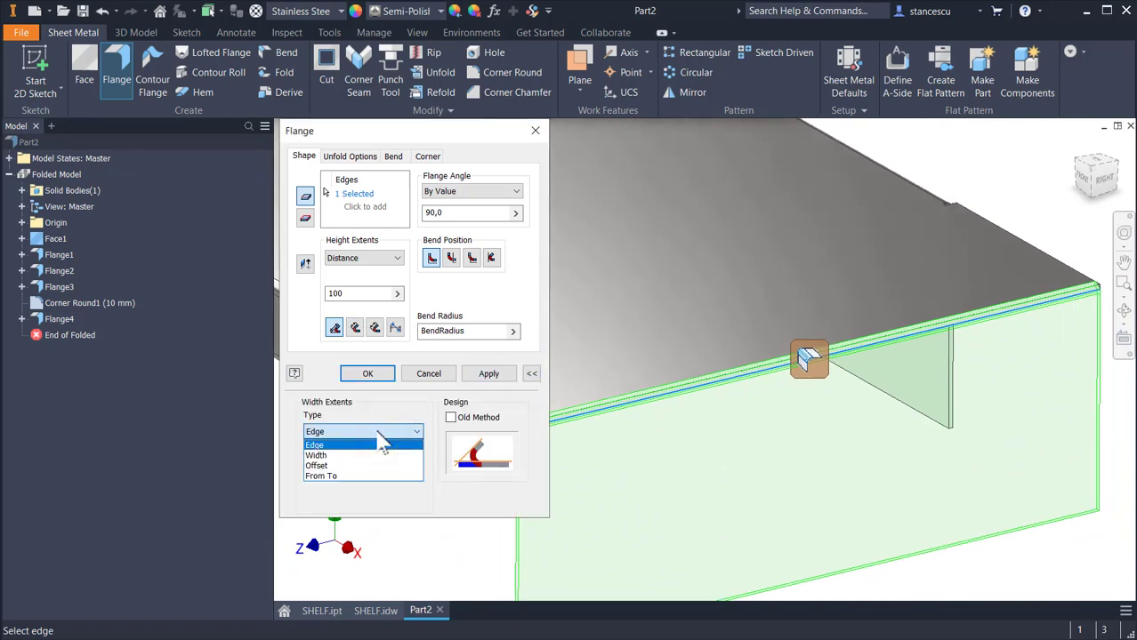
{"action": "left_click", "coordinate": [352, 468]}
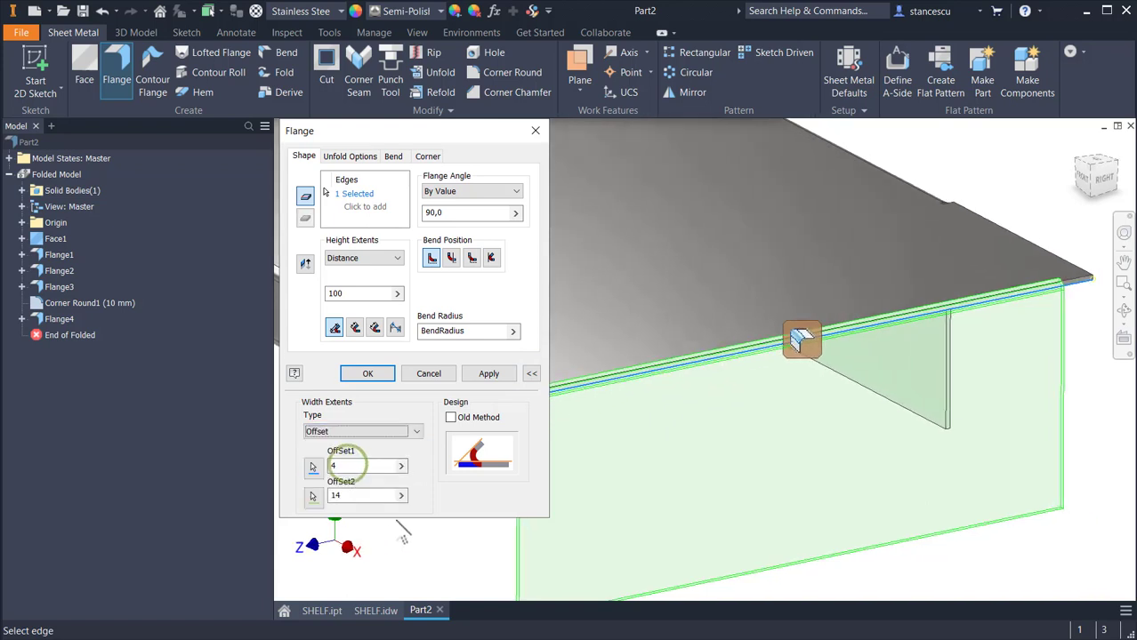
{"action": "scroll", "coordinate": [756, 398], "scroll_direction": "up", "scroll_amount": 5}
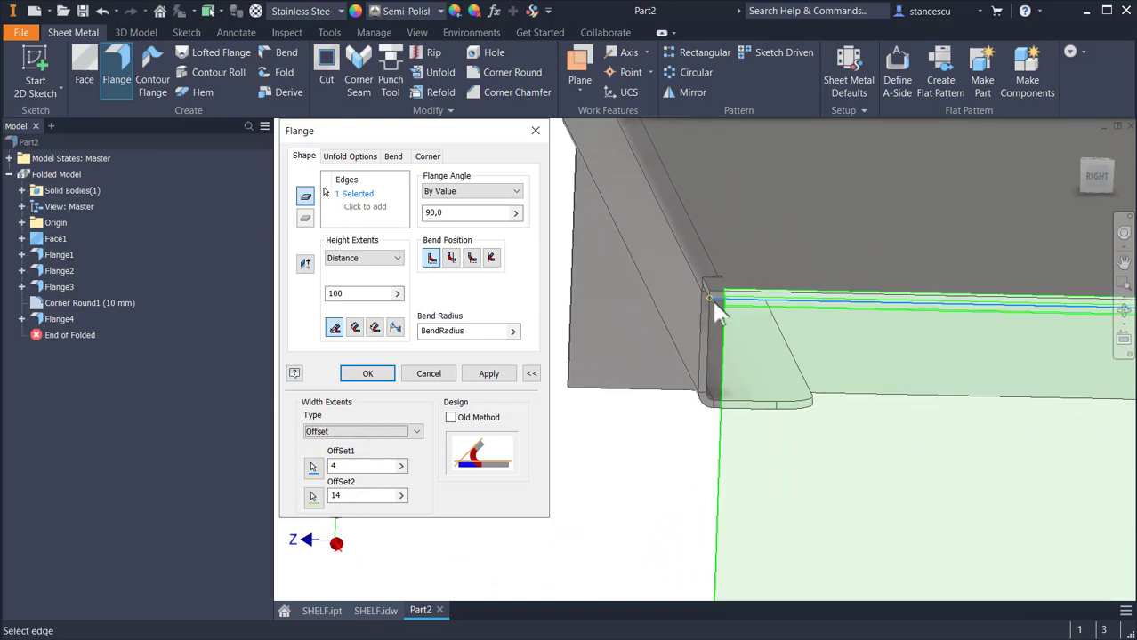
{"action": "left_click", "coordinate": [361, 466]}
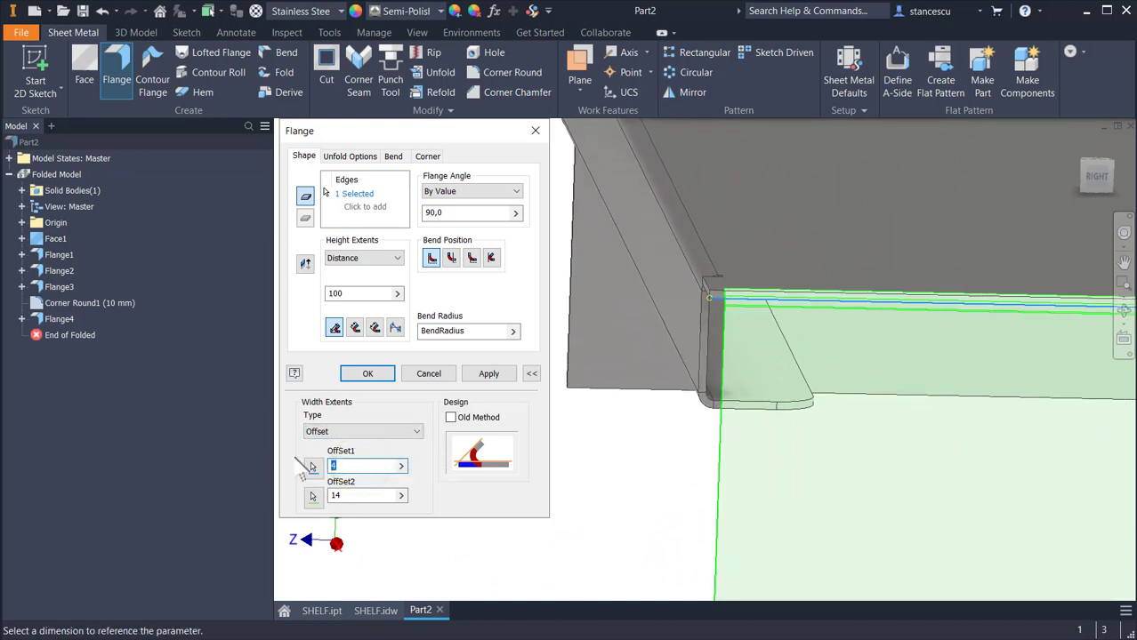
{"action": "type", "text": "24"}
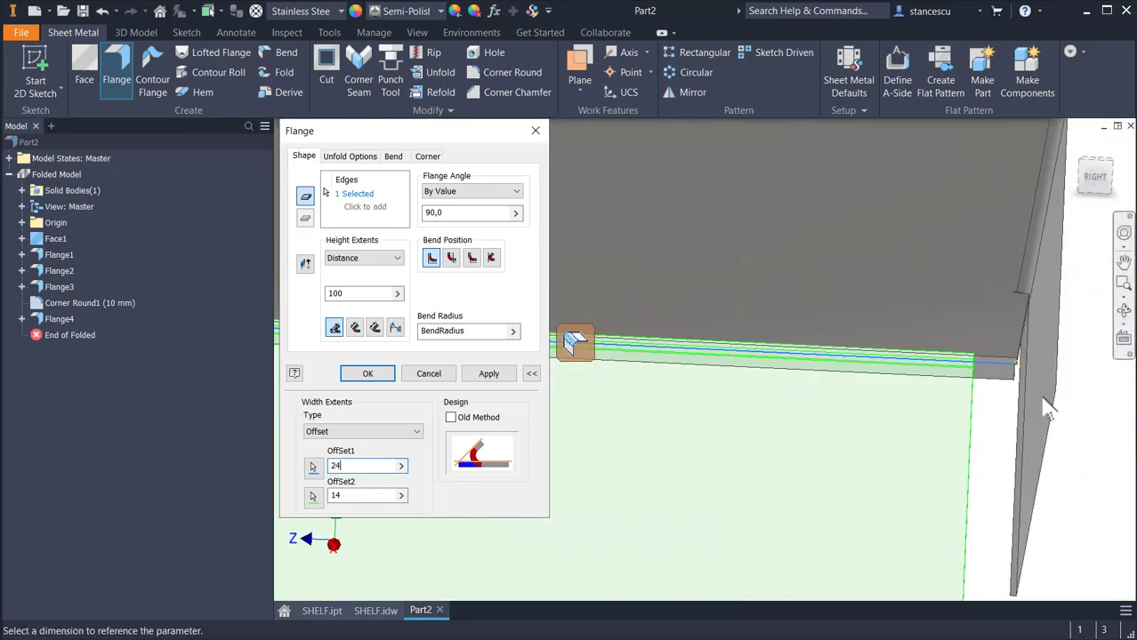
Step: Set the right flange's second offset to 0 at the rear corner and create the flange
{"action": "left_click", "coordinate": [363, 497]}
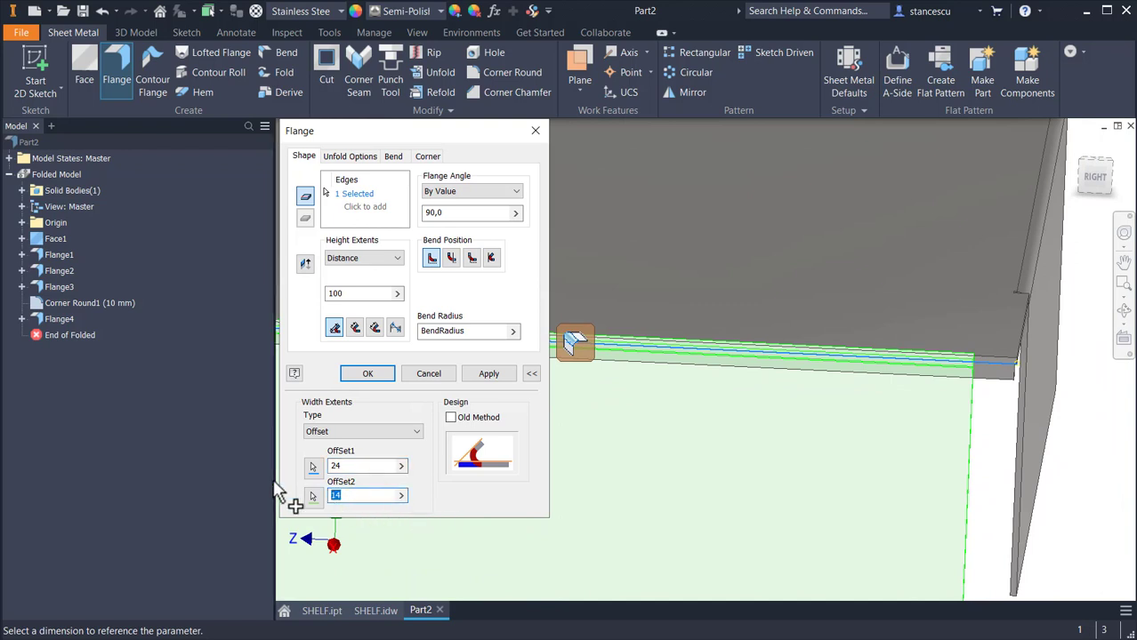
{"action": "type", "text": "0"}
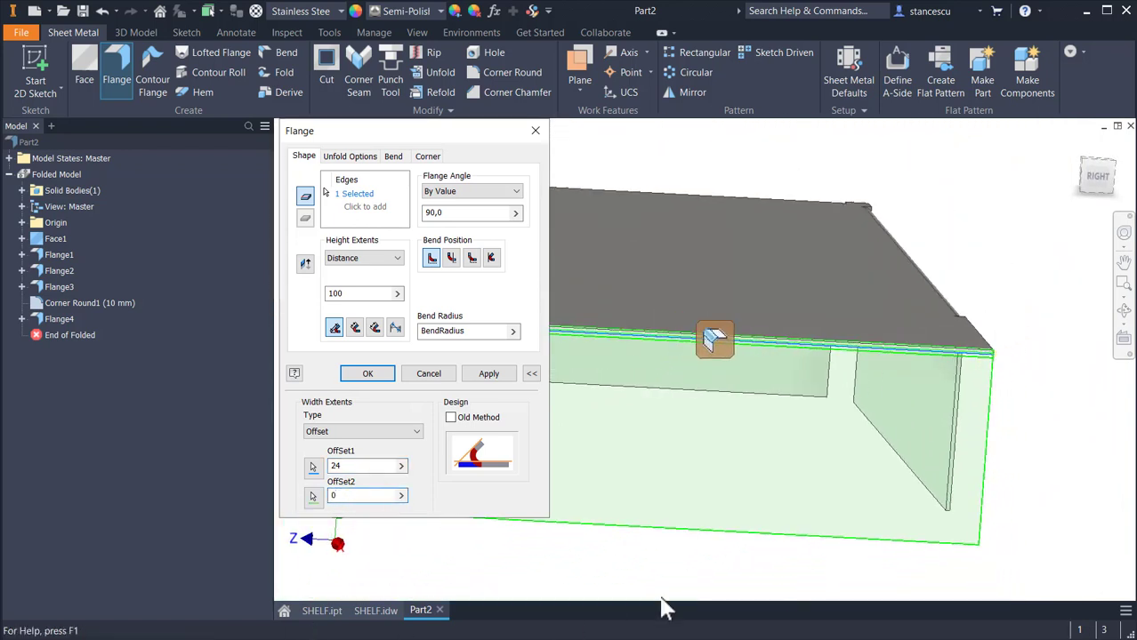
{"action": "mouse_move", "coordinate": [663, 609]}
{"action": "middle_mouse_down", "text": "shift"}
{"action": "mouse_move", "coordinate": [735, 590]}
{"action": "mouse_move", "coordinate": [658, 587]}
{"action": "mouse_move", "coordinate": [654, 601]}
{"action": "middle_mouse_up", "text": "shift"}
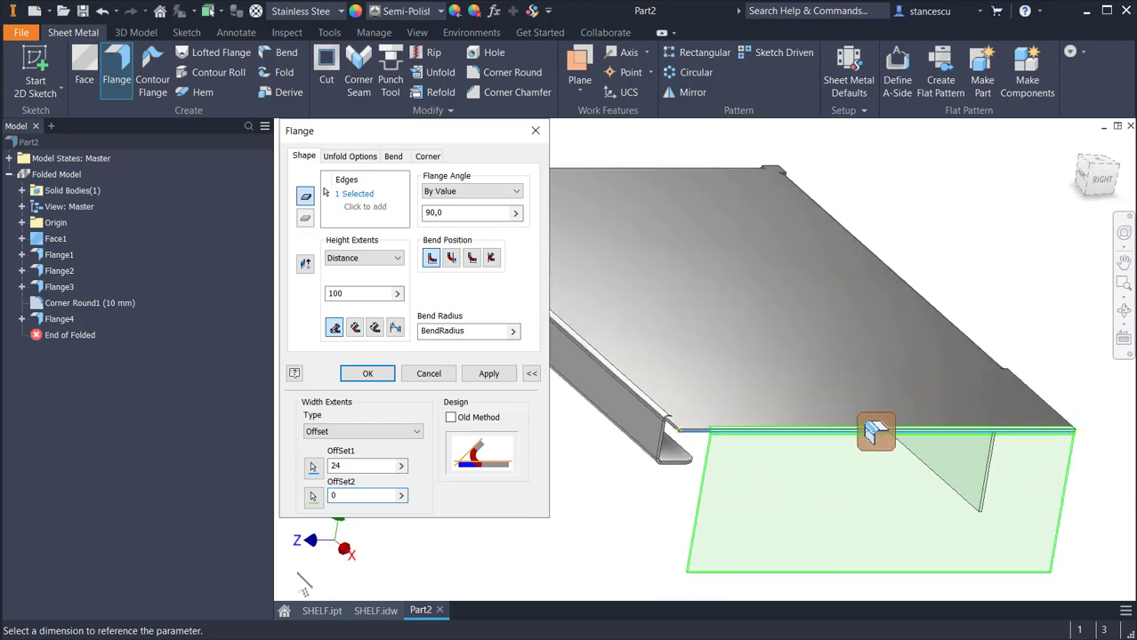
{"action": "left_click", "coordinate": [356, 375]}
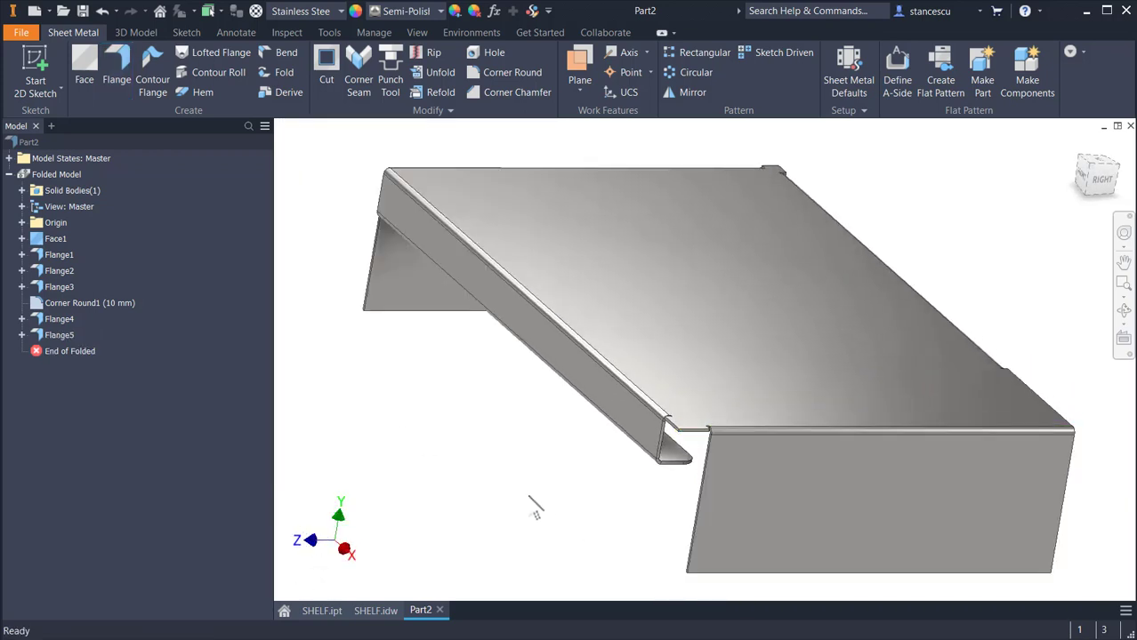
{"action": "key", "text": "F6"}
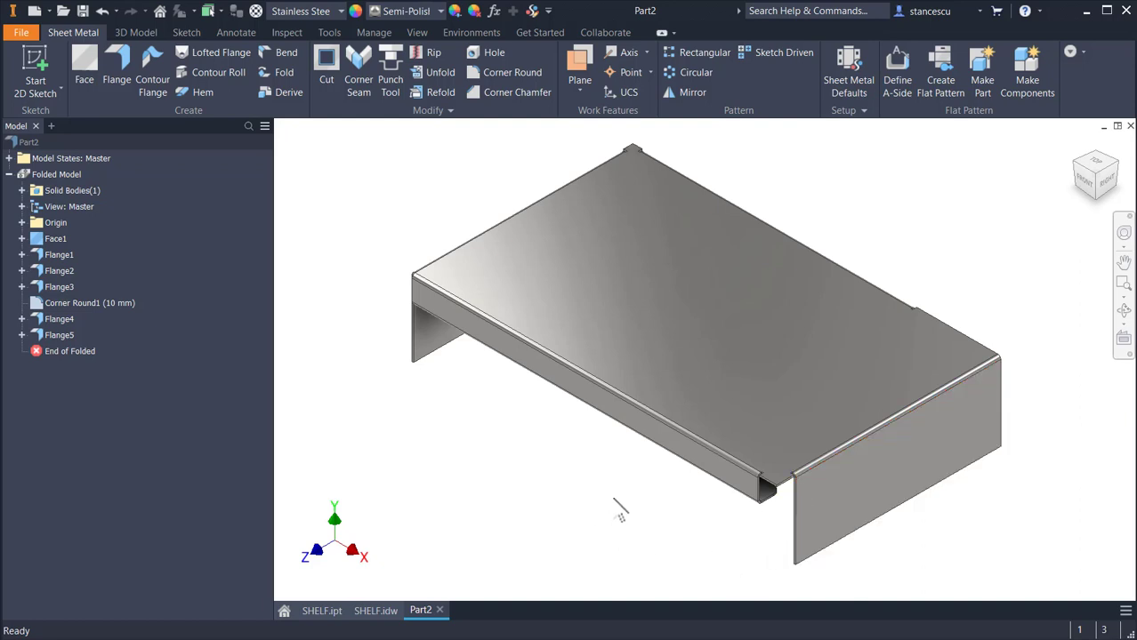
Step: Examine the sloped right flange's front and rear heights in SHELF.idw's side view
{"action": "left_click", "coordinate": [375, 611]}
{"action": "scroll", "coordinate": [342, 330], "scroll_direction": "up", "scroll_amount": 5}
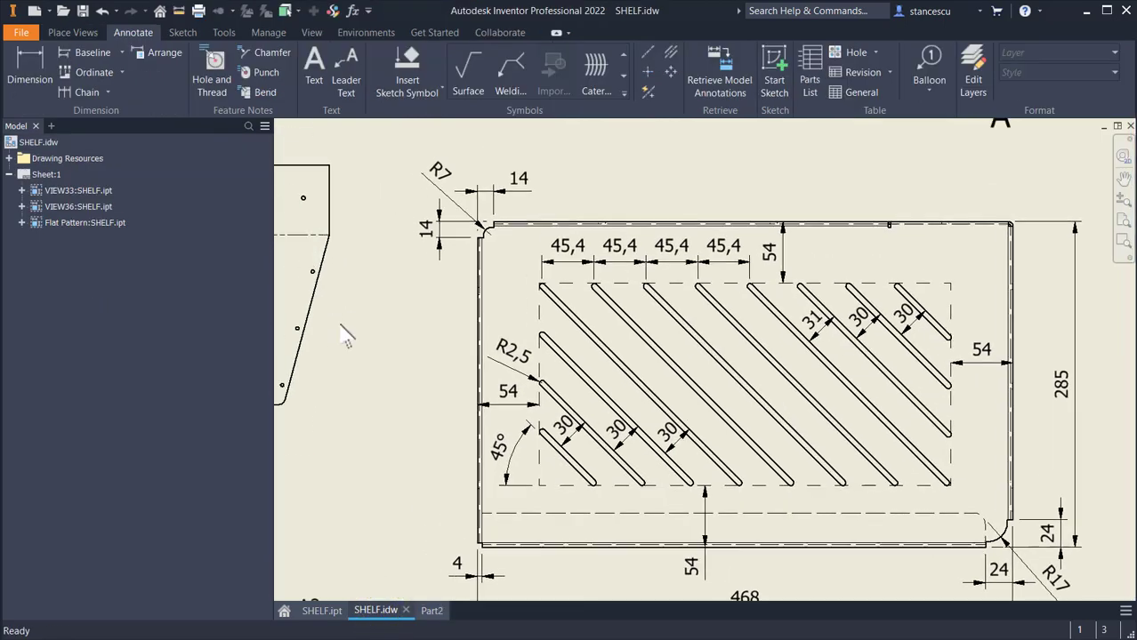
{"action": "scroll", "coordinate": [360, 328], "scroll_direction": "down", "scroll_amount": 2}
{"action": "middle_click_drag", "start_coordinate": [360, 328], "coordinate": [527, 337]}
{"action": "scroll", "coordinate": [527, 337], "scroll_direction": "up", "scroll_amount": 3}
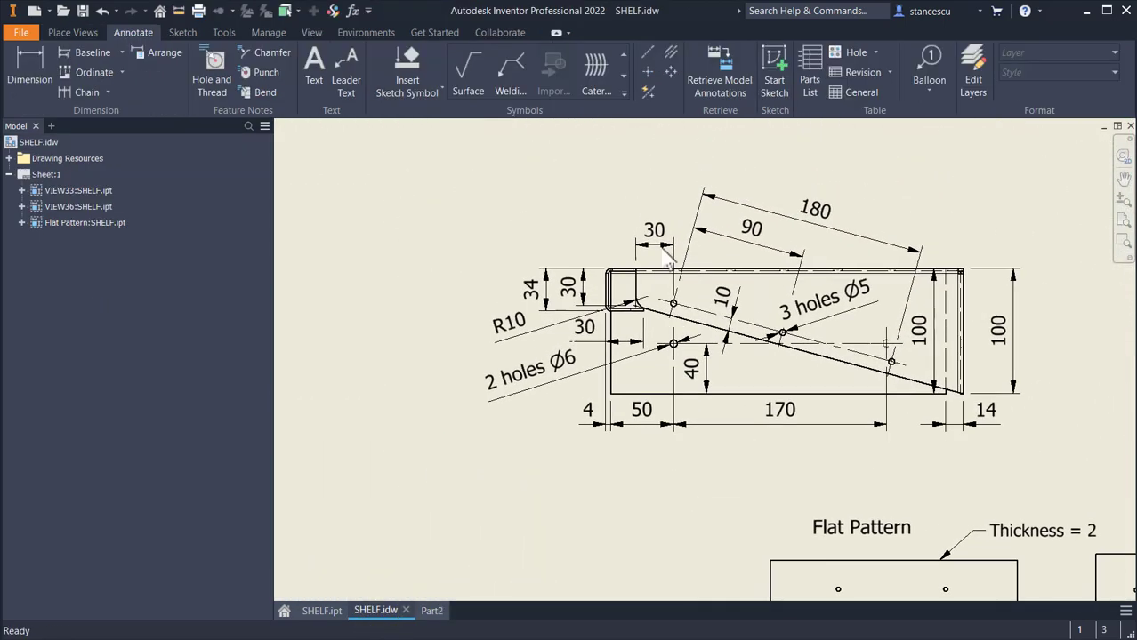
{"action": "middle_click_drag", "start_coordinate": [649, 272], "coordinate": [657, 271]}
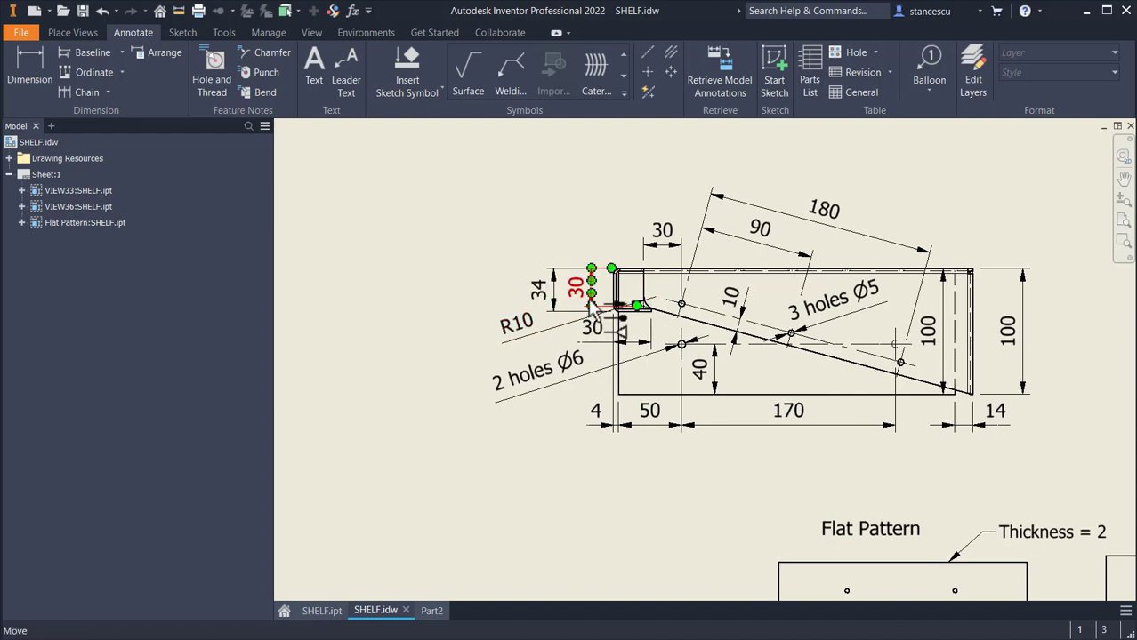
{"action": "middle_click_drag", "start_coordinate": [645, 300], "coordinate": [646, 302]}
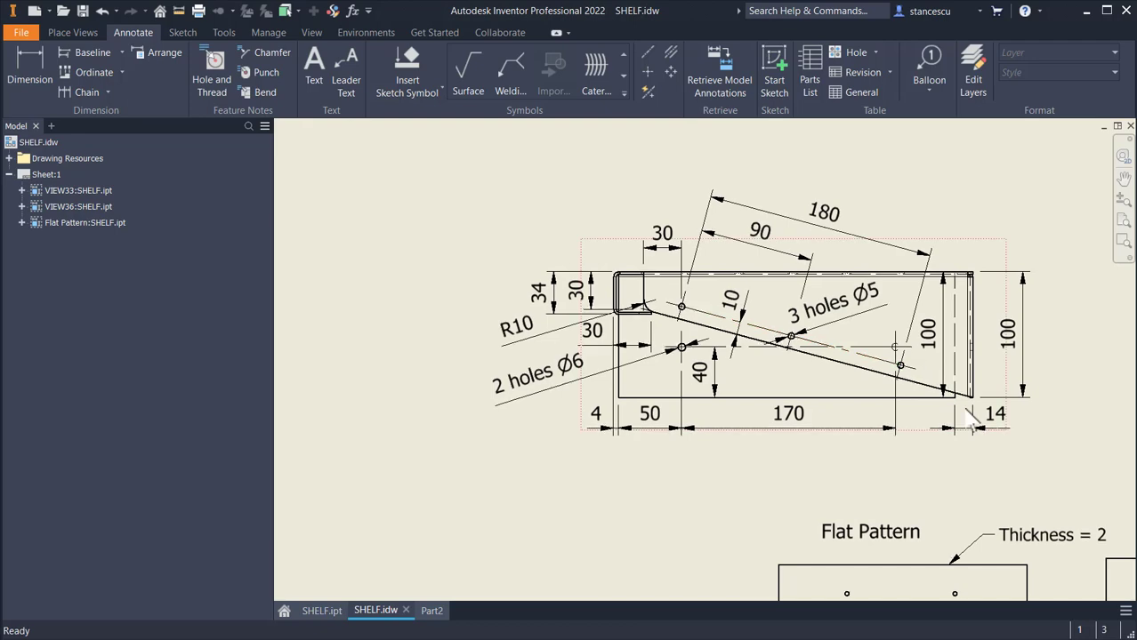
{"action": "middle_click_drag", "start_coordinate": [954, 396], "coordinate": [954, 399]}
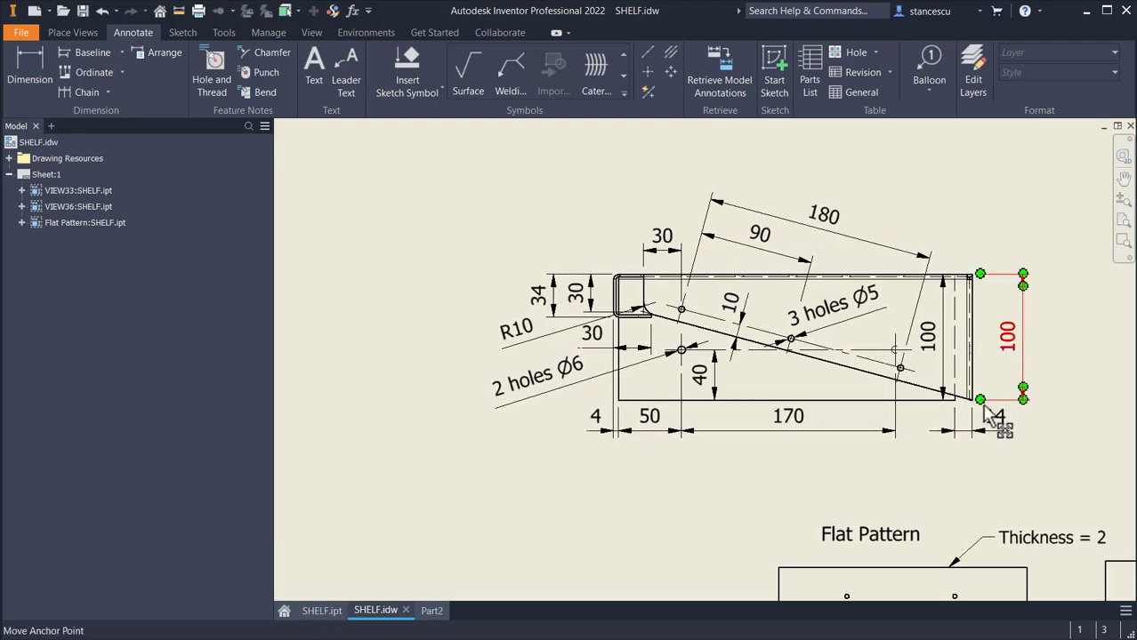
{"action": "scroll", "coordinate": [761, 462], "scroll_direction": "down", "scroll_amount": 3}
{"action": "scroll", "coordinate": [573, 480], "scroll_direction": "down", "scroll_amount": 1}
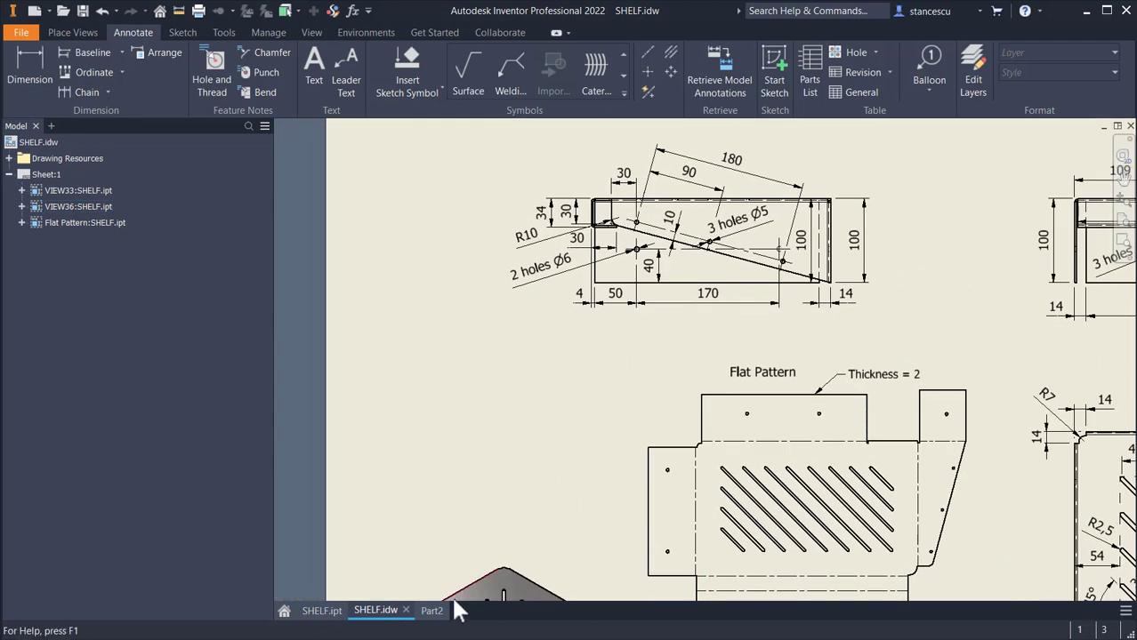
Step: In Part2, sketch a sloped line on the right flange's outer face from its lower rear corner to its front edge
{"action": "left_click", "coordinate": [434, 613]}
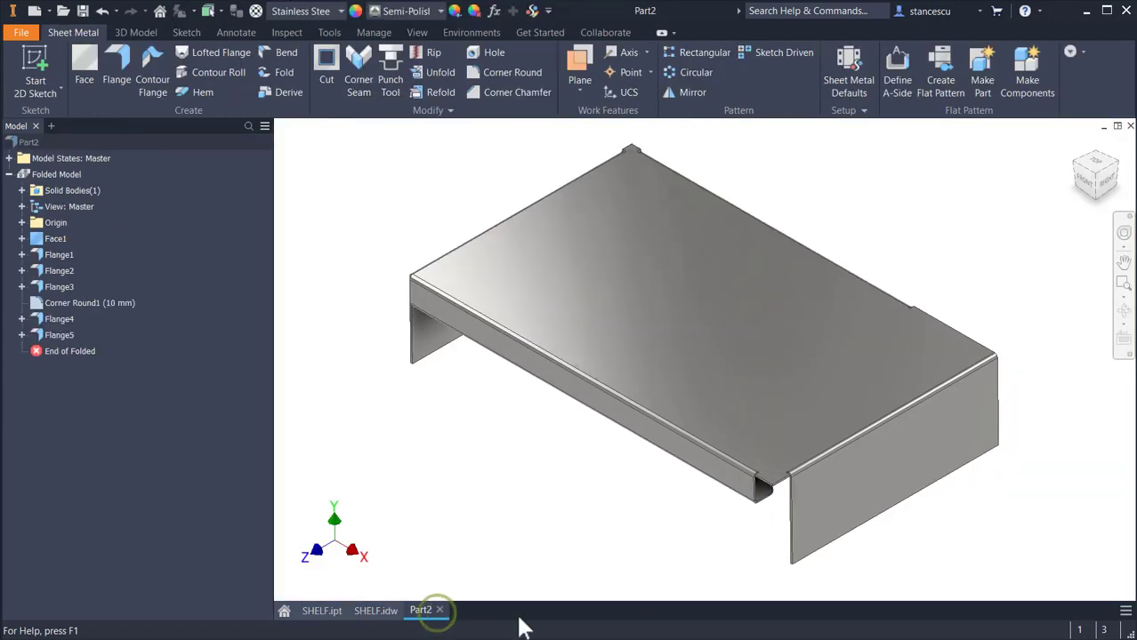
{"action": "left_click", "coordinate": [787, 471]}
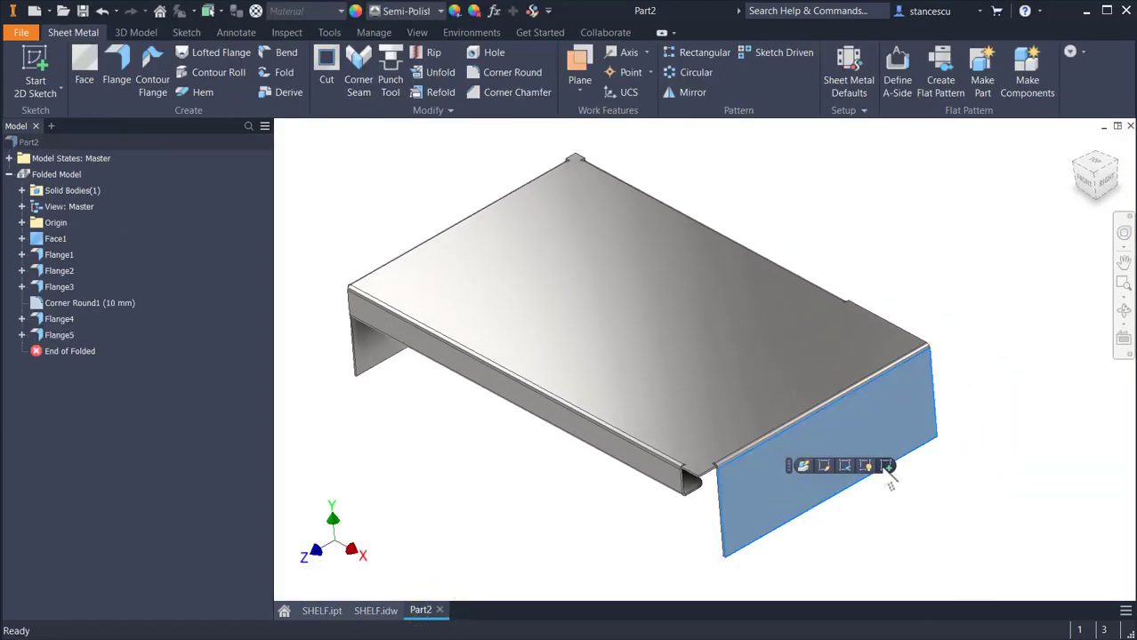
{"action": "left_click", "coordinate": [887, 466]}
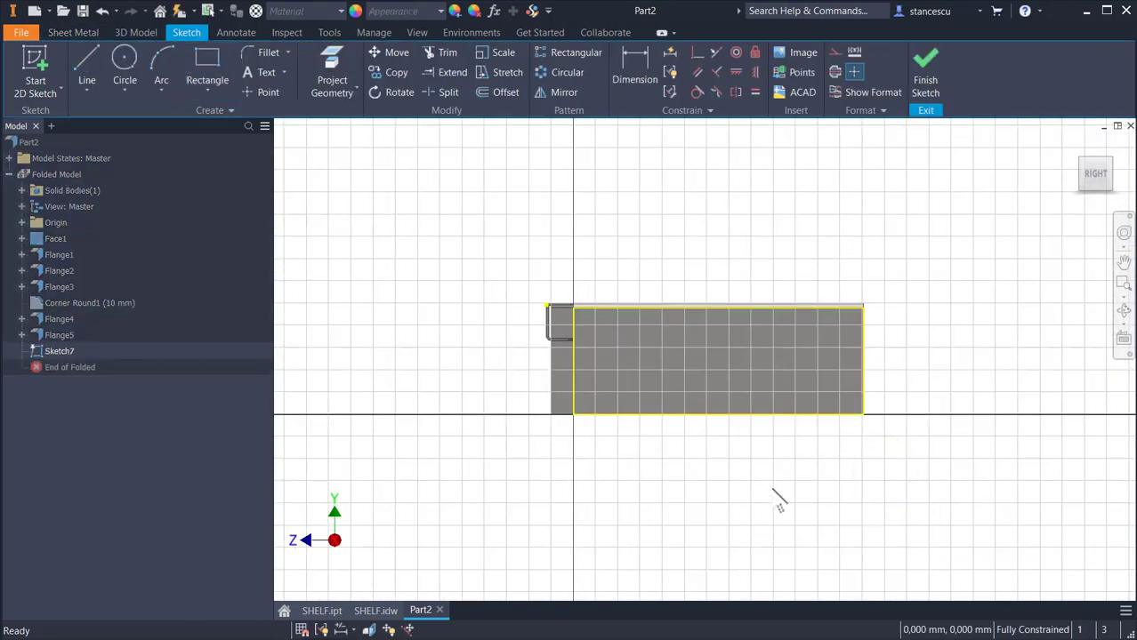
{"action": "left_click", "coordinate": [92, 66]}
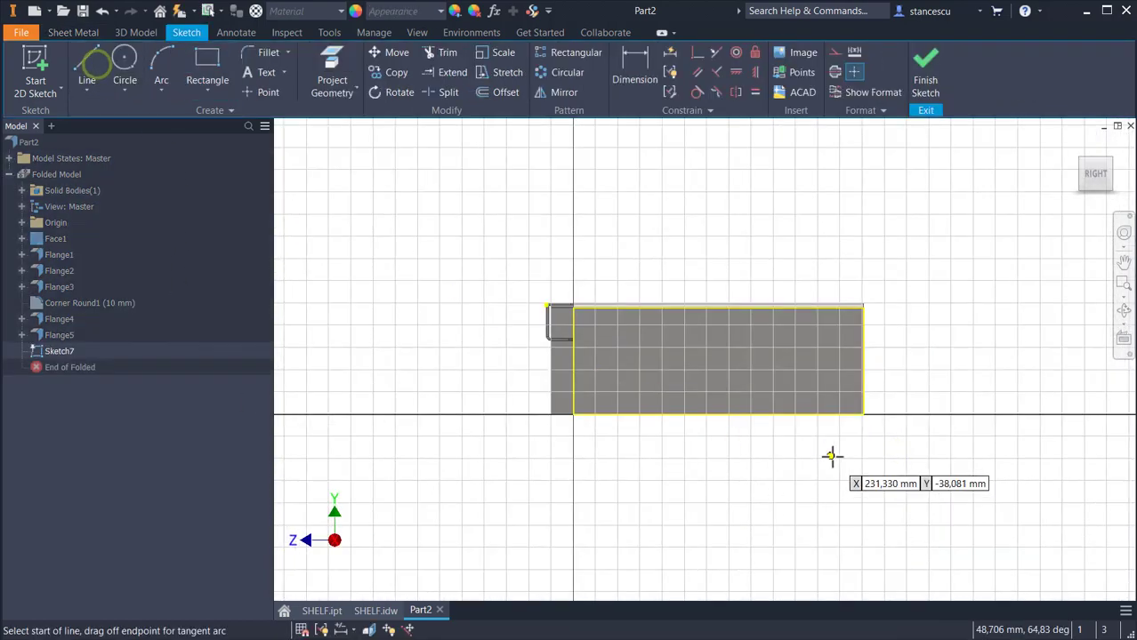
{"action": "left_click", "coordinate": [862, 413]}
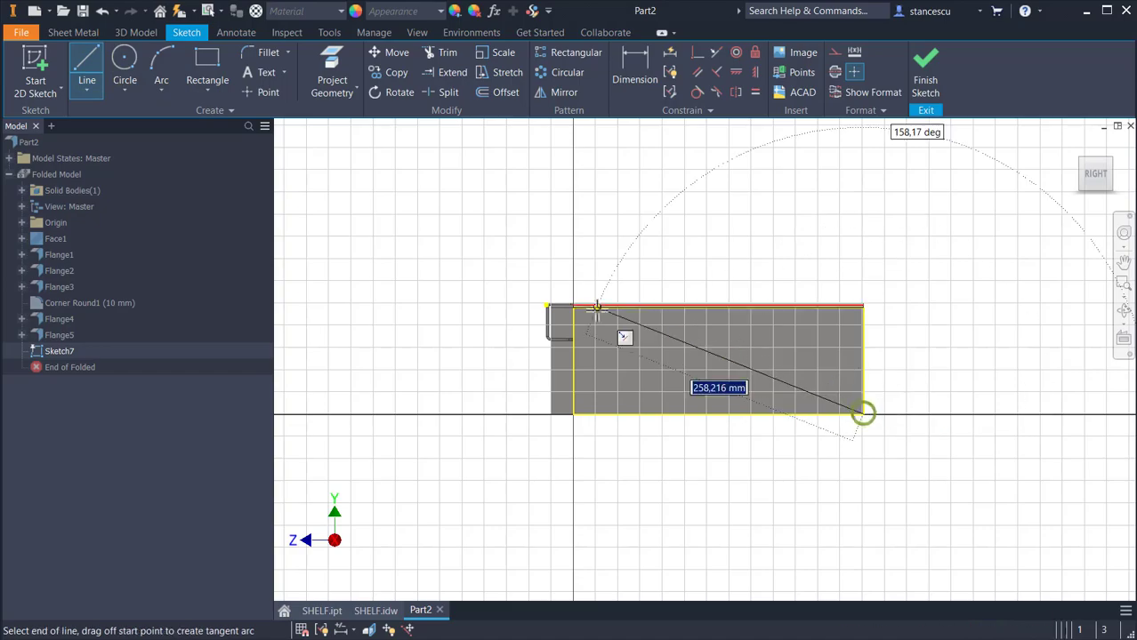
{"action": "left_click", "coordinate": [573, 327]}
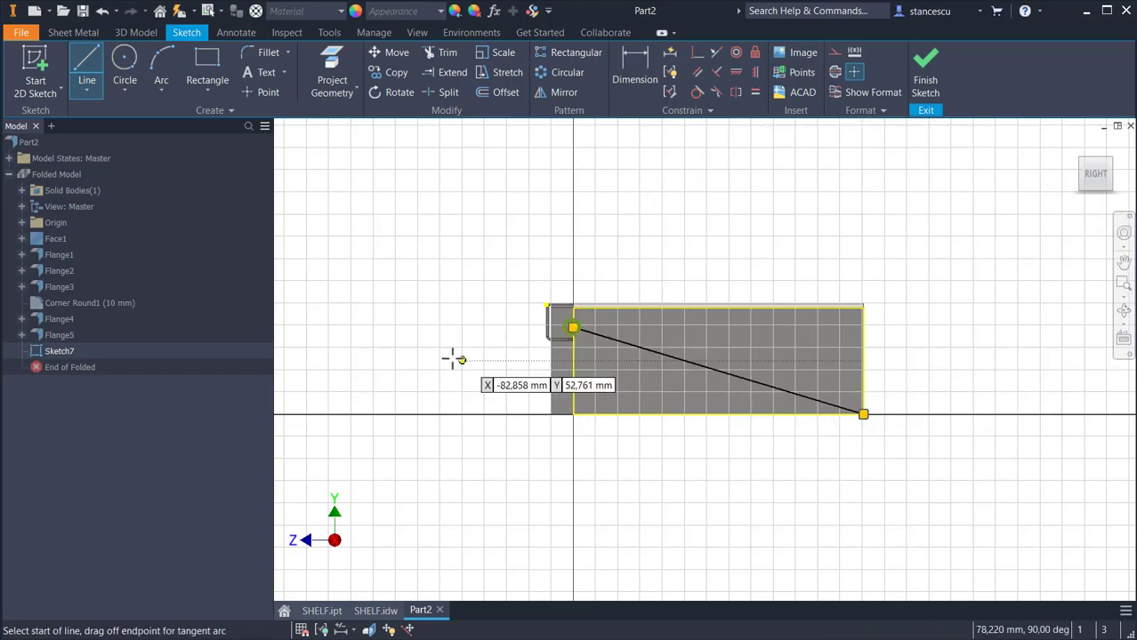
Step: Dimension the sloped line's front endpoint 30 mm below the shelf's top edge and finish the sketch
{"action": "left_click", "coordinate": [635, 60]}
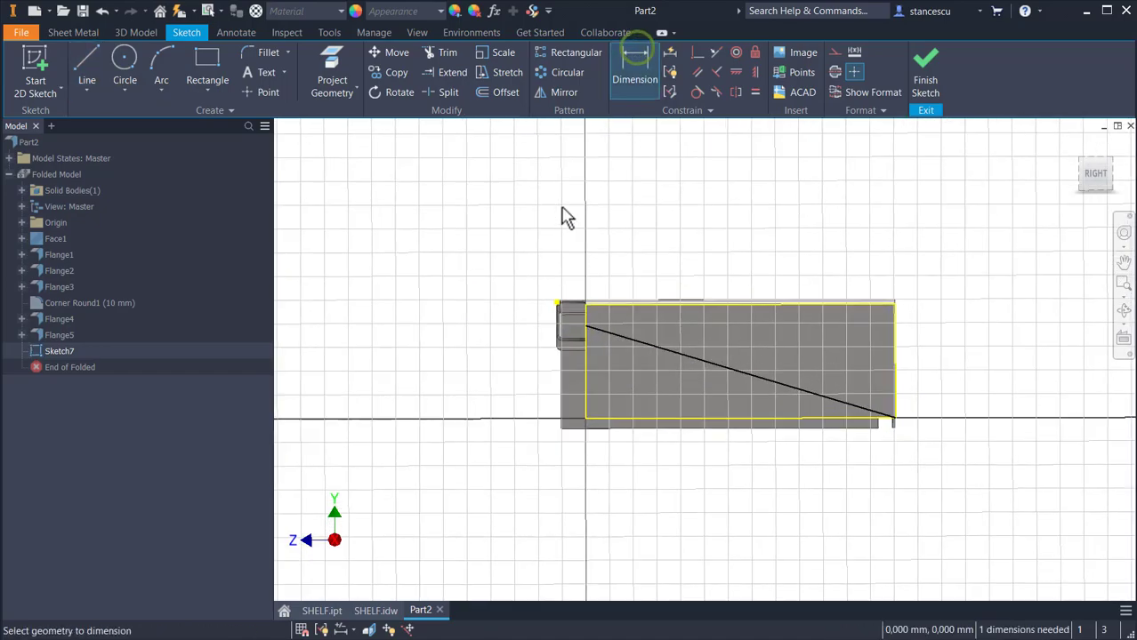
{"action": "scroll", "coordinate": [563, 216], "scroll_direction": "up", "scroll_amount": 5}
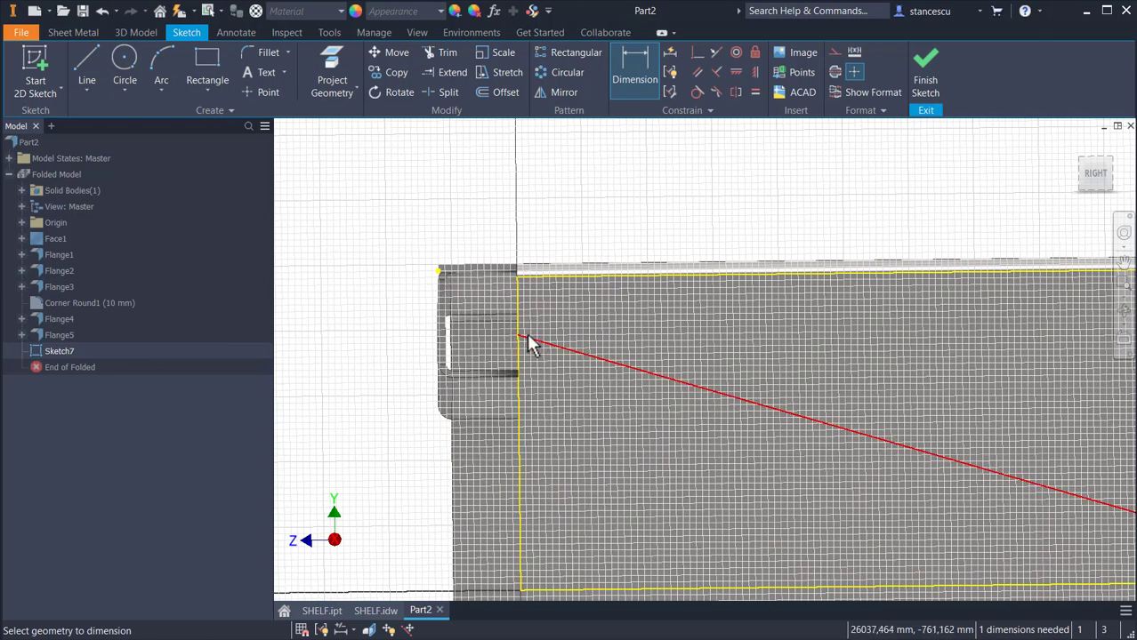
{"action": "left_click", "coordinate": [517, 336]}
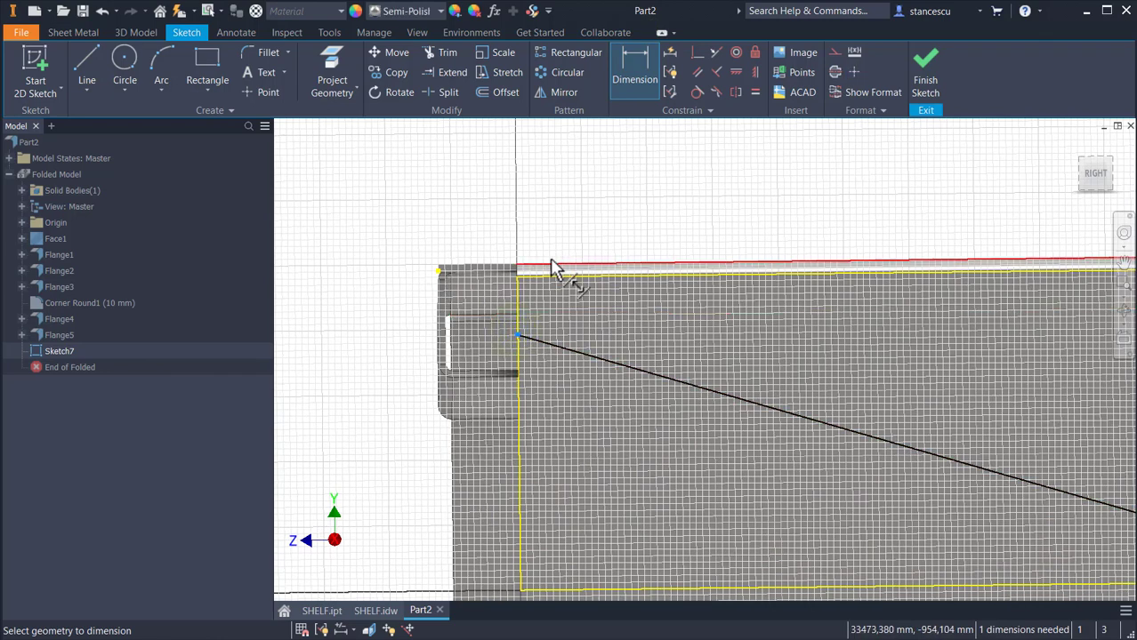
{"action": "left_click", "coordinate": [550, 265]}
{"action": "left_click", "coordinate": [366, 301]}
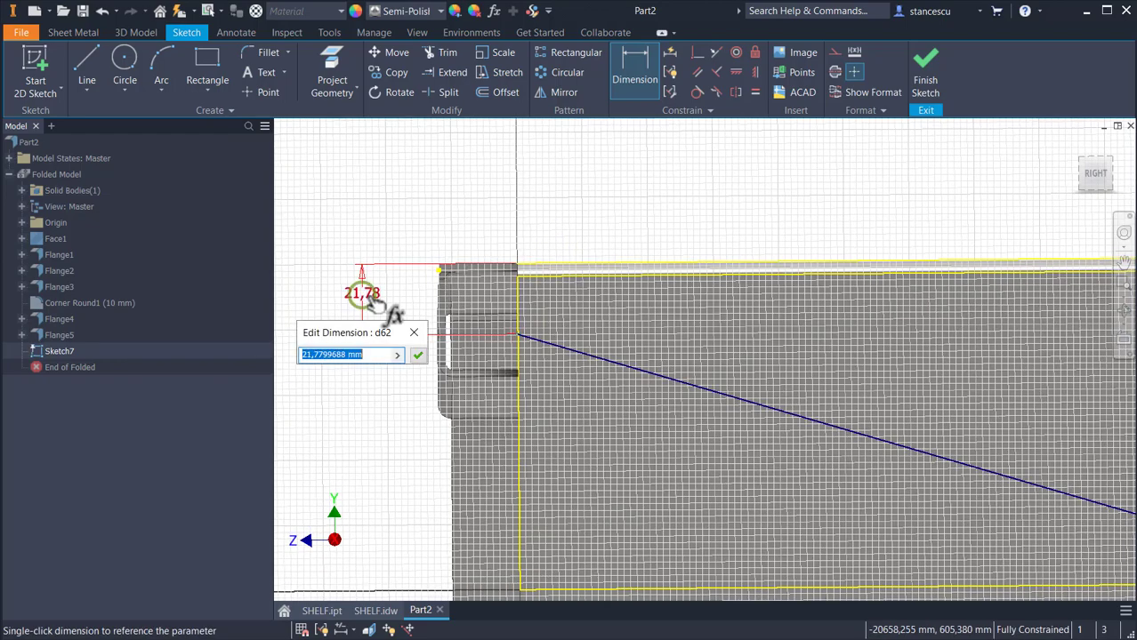
{"action": "type", "text": "30"}
{"action": "key", "text": "Return"}
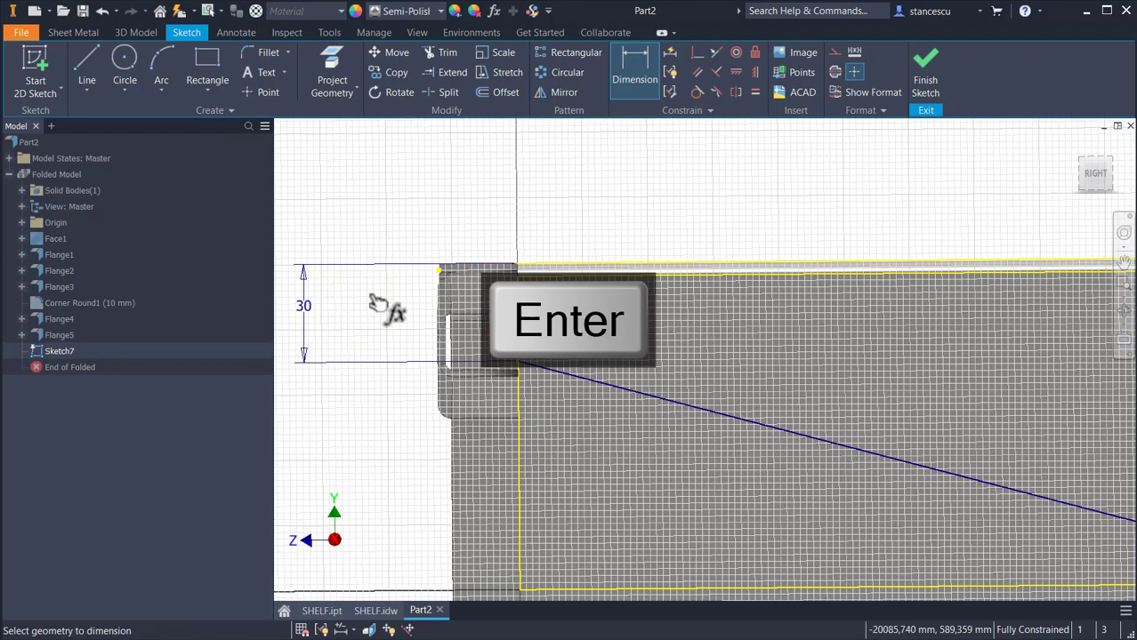
{"action": "left_click", "coordinate": [930, 98]}
Step: Cut away the triangular region below the sloped line on the right flange, using the Thickness distance
{"action": "middle_click_drag", "start_coordinate": [832, 224], "coordinate": [489, 222], "text": "shift"}
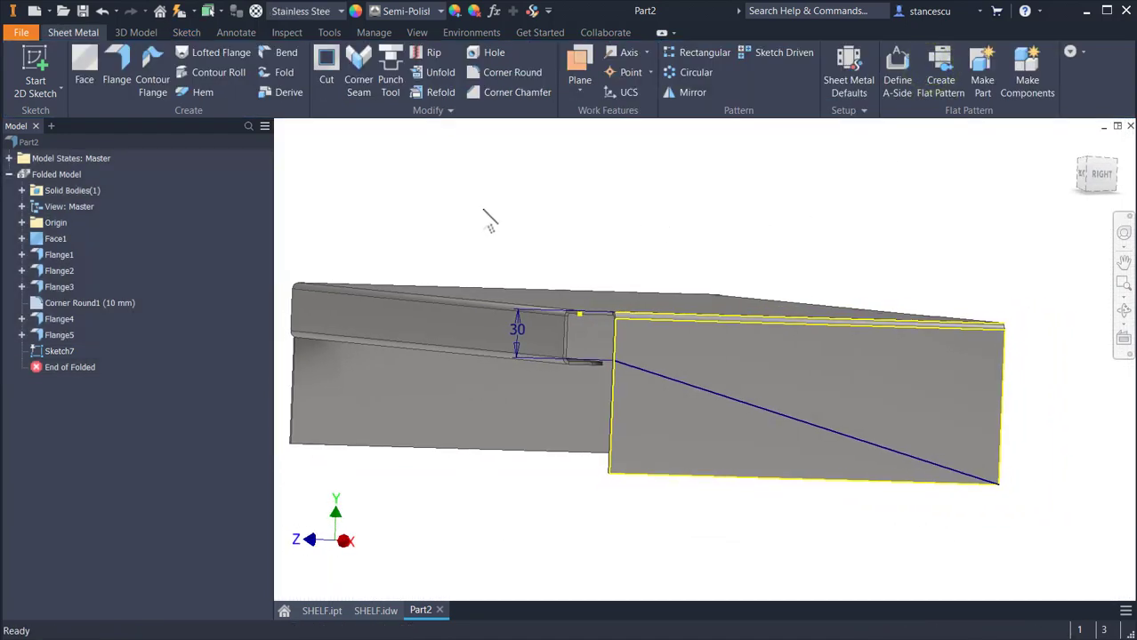
{"action": "left_click", "coordinate": [325, 71]}
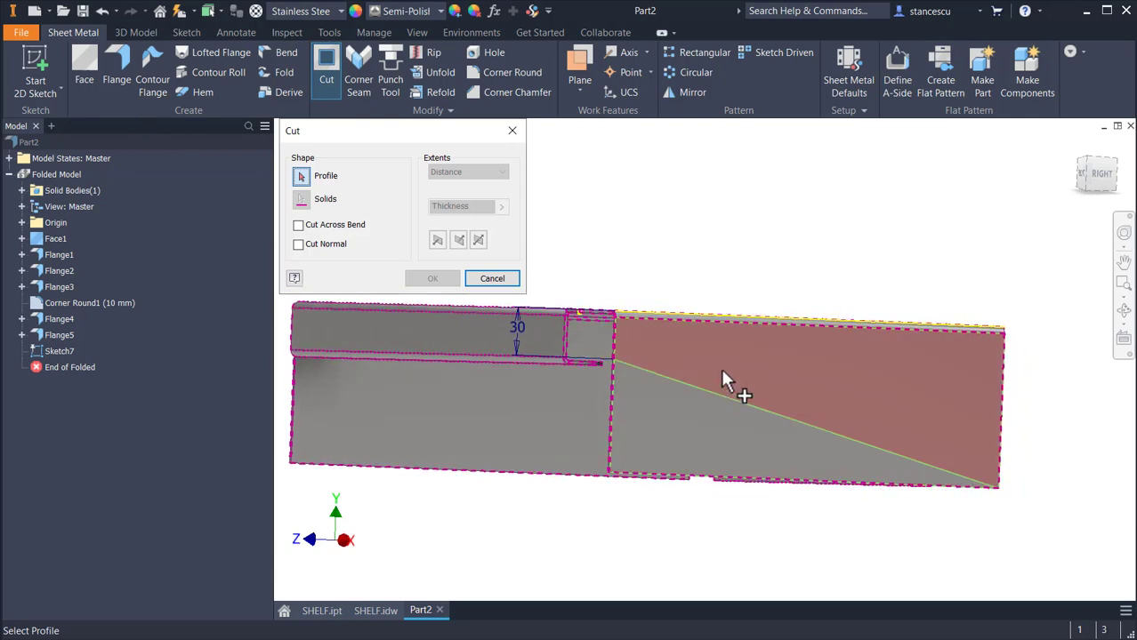
{"action": "left_click", "coordinate": [687, 438]}
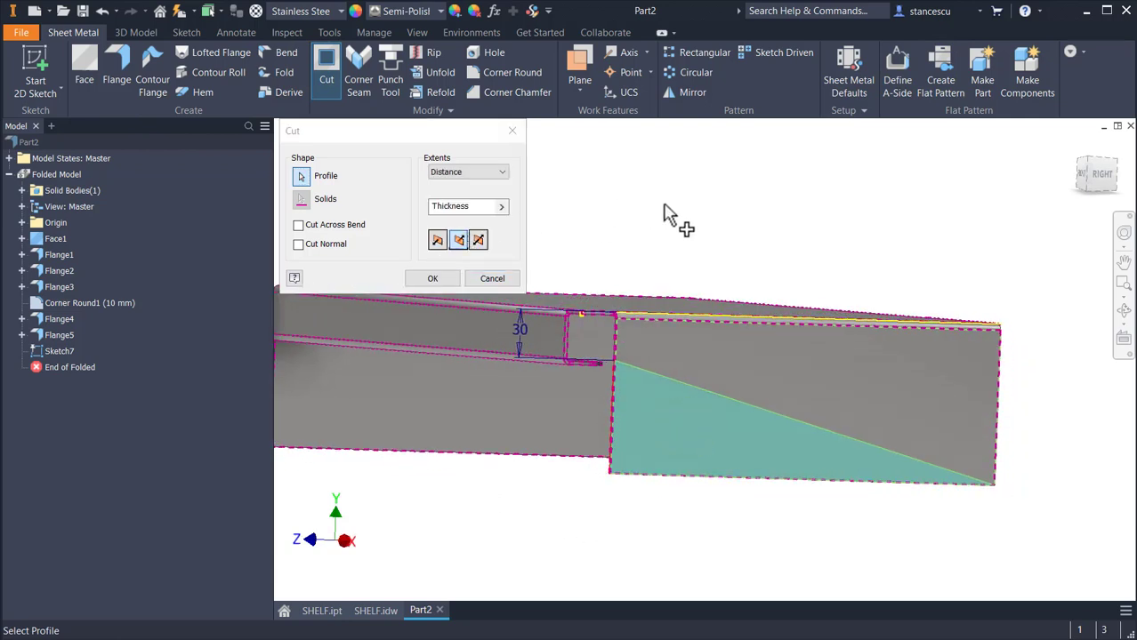
{"action": "middle_click_drag", "start_coordinate": [663, 204], "coordinate": [552, 205], "text": "shift"}
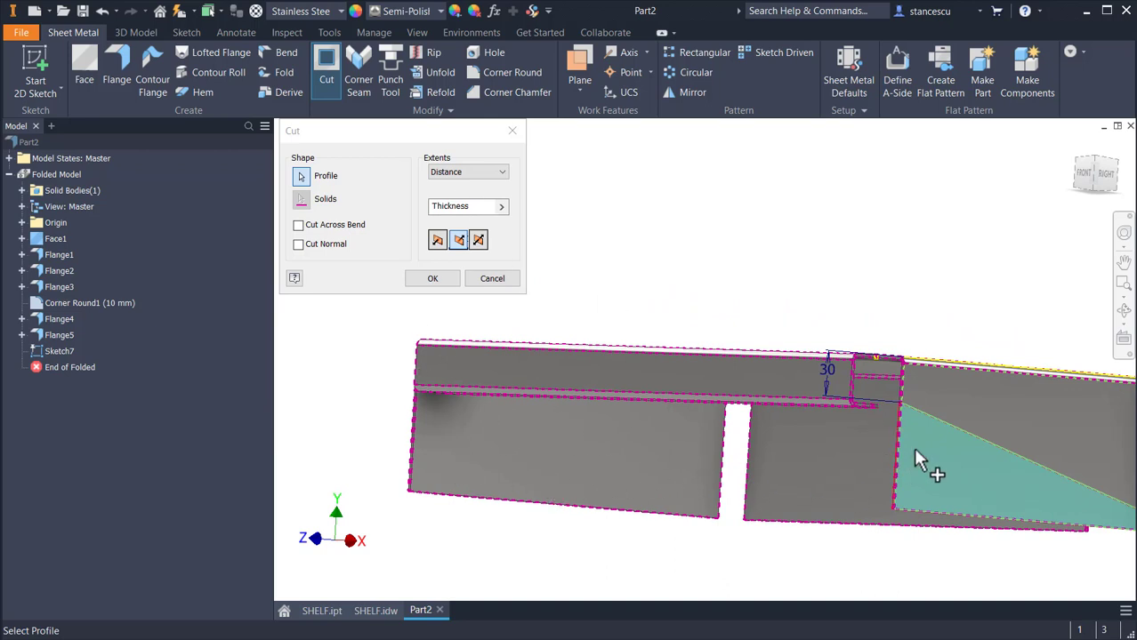
{"action": "left_click", "coordinate": [433, 278]}
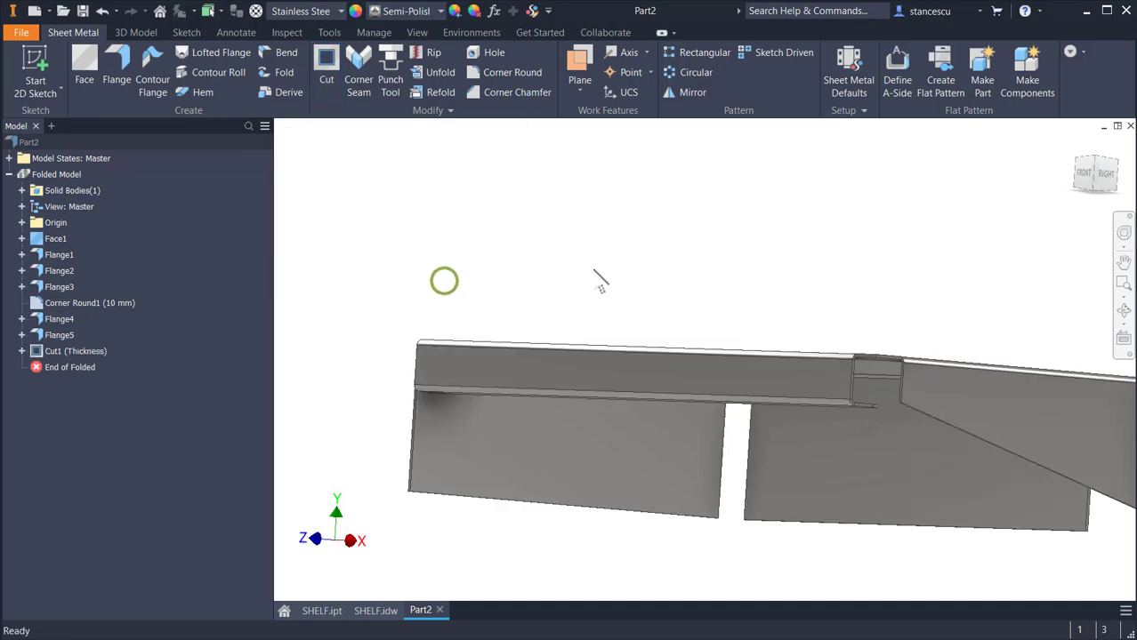
{"action": "key", "text": "F6"}
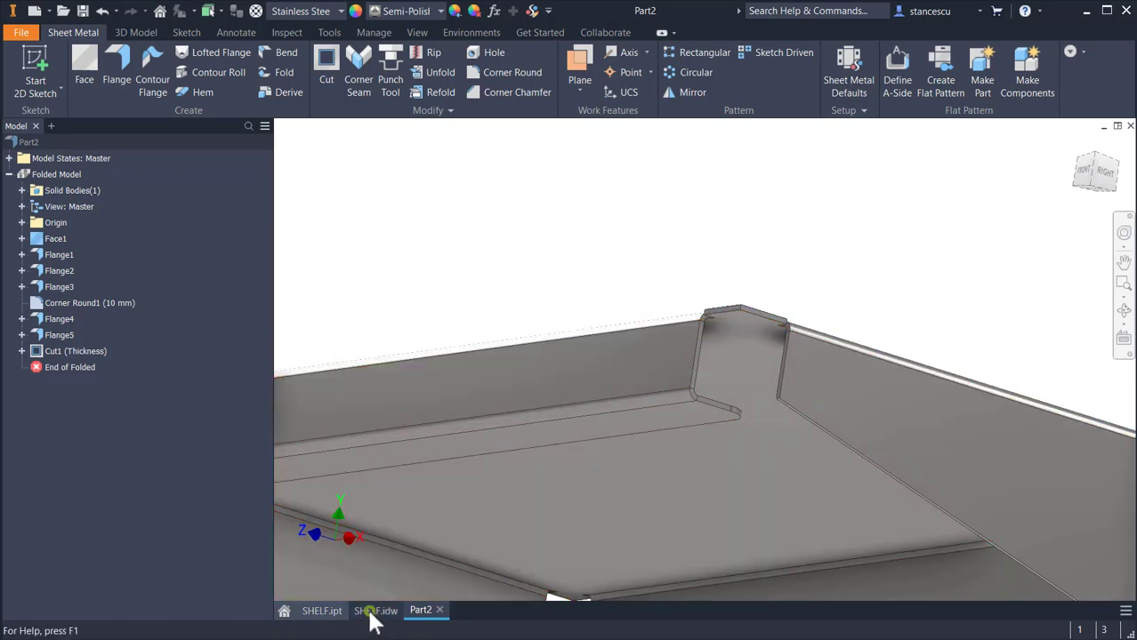
Step: Check the side corner radius in SHELF.idw and round the right flange's front corner in Part2 with a 10 mm radius
{"action": "left_click", "coordinate": [376, 611]}
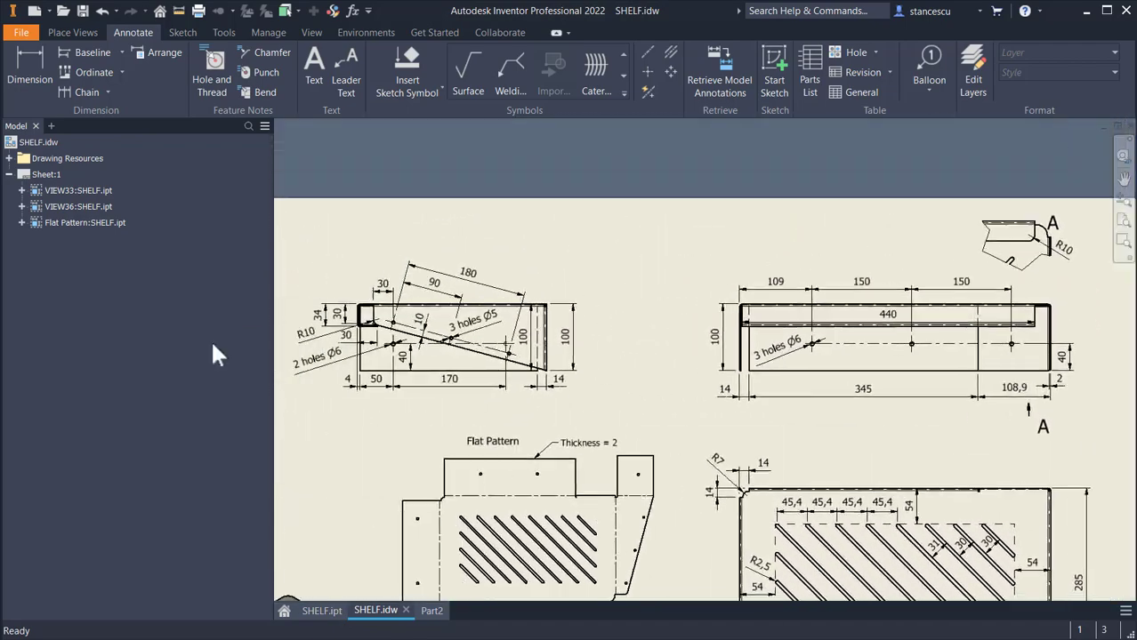
{"action": "scroll", "coordinate": [298, 339], "scroll_direction": "up", "scroll_amount": 5}
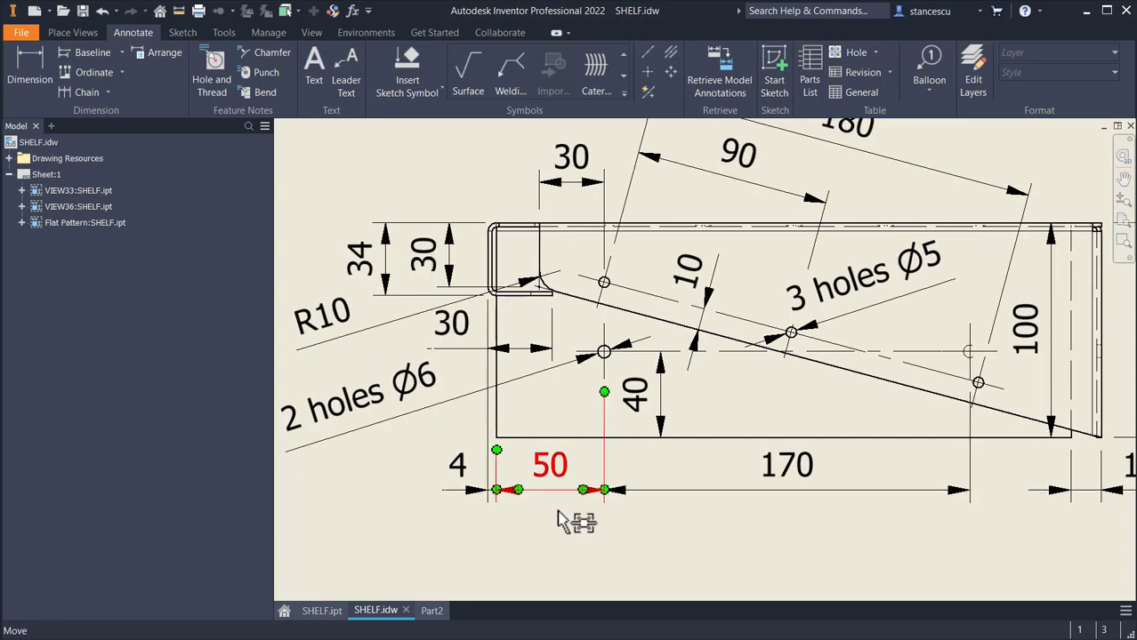
{"action": "left_click", "coordinate": [432, 611]}
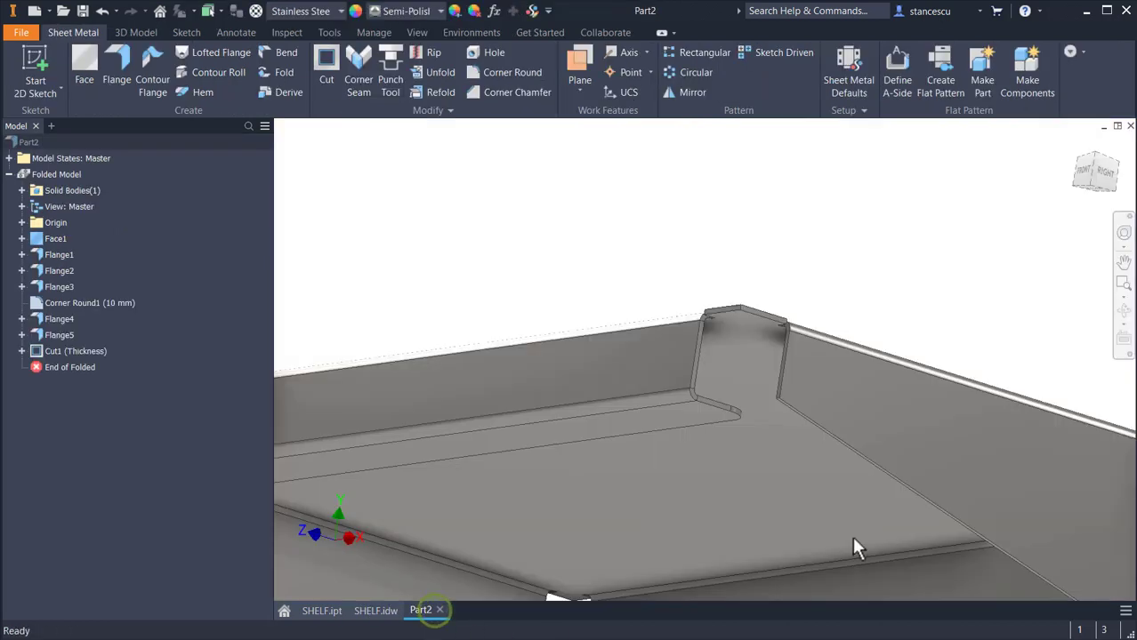
{"action": "scroll", "coordinate": [767, 337], "scroll_direction": "up", "scroll_amount": 4}
{"action": "scroll", "coordinate": [678, 385], "scroll_direction": "up", "scroll_amount": 2}
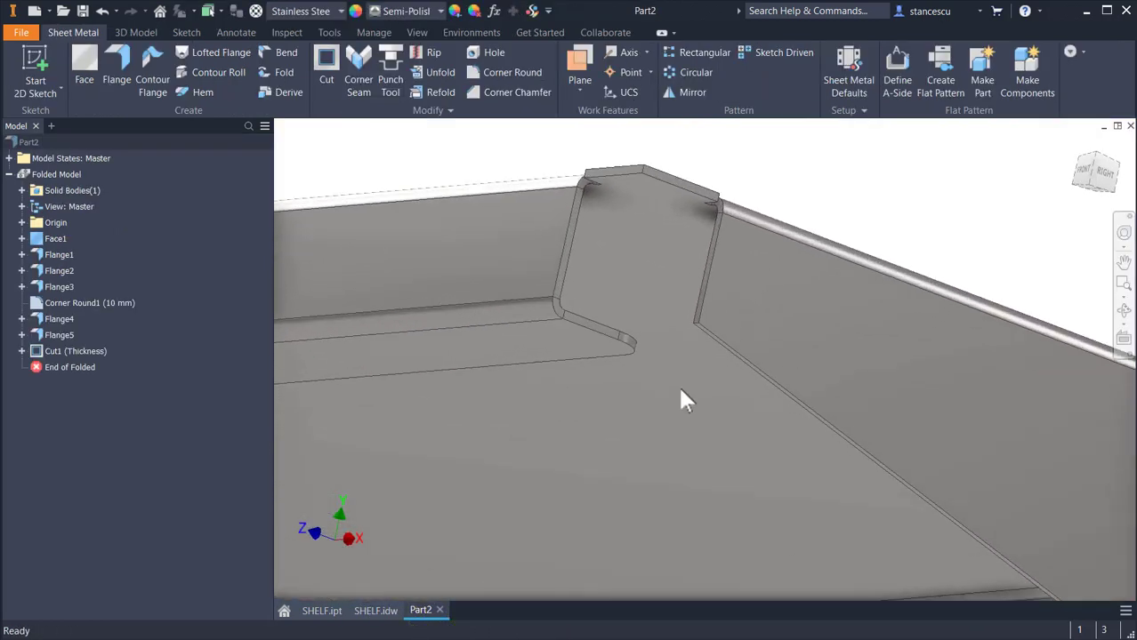
{"action": "left_click", "coordinate": [472, 74]}
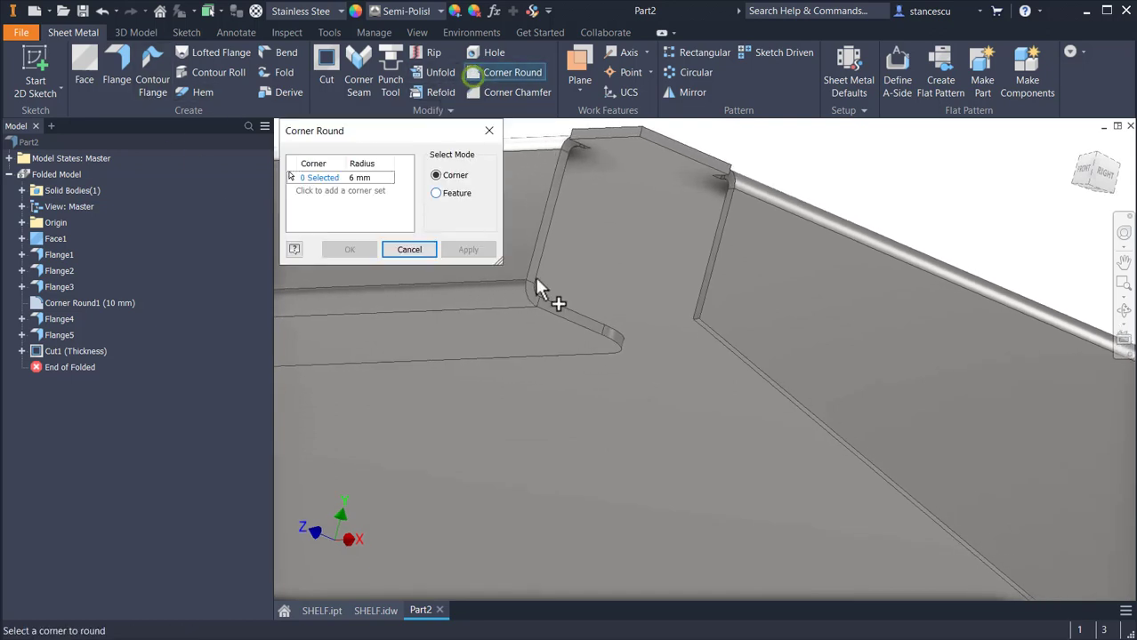
{"action": "left_click", "coordinate": [697, 319]}
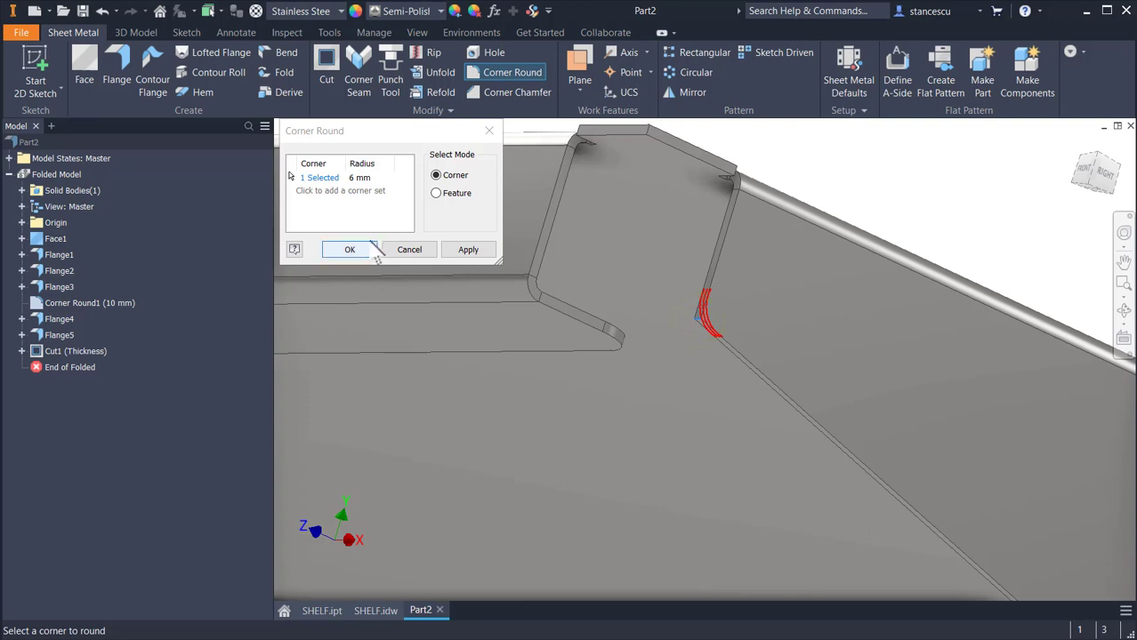
{"action": "left_click", "coordinate": [361, 178]}
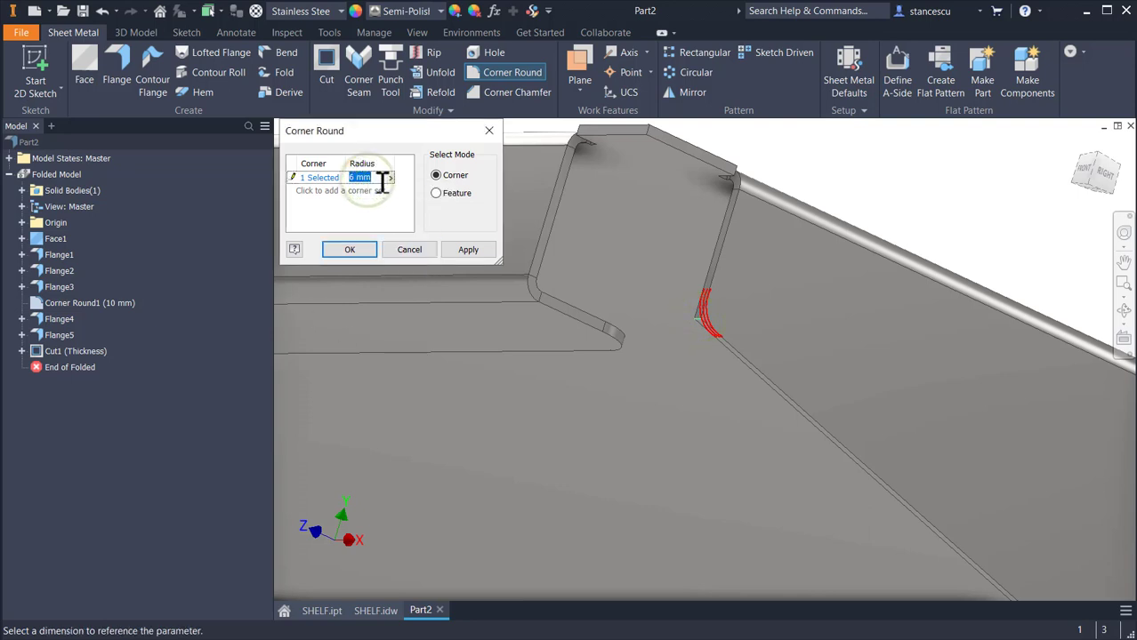
{"action": "type", "text": "10"}
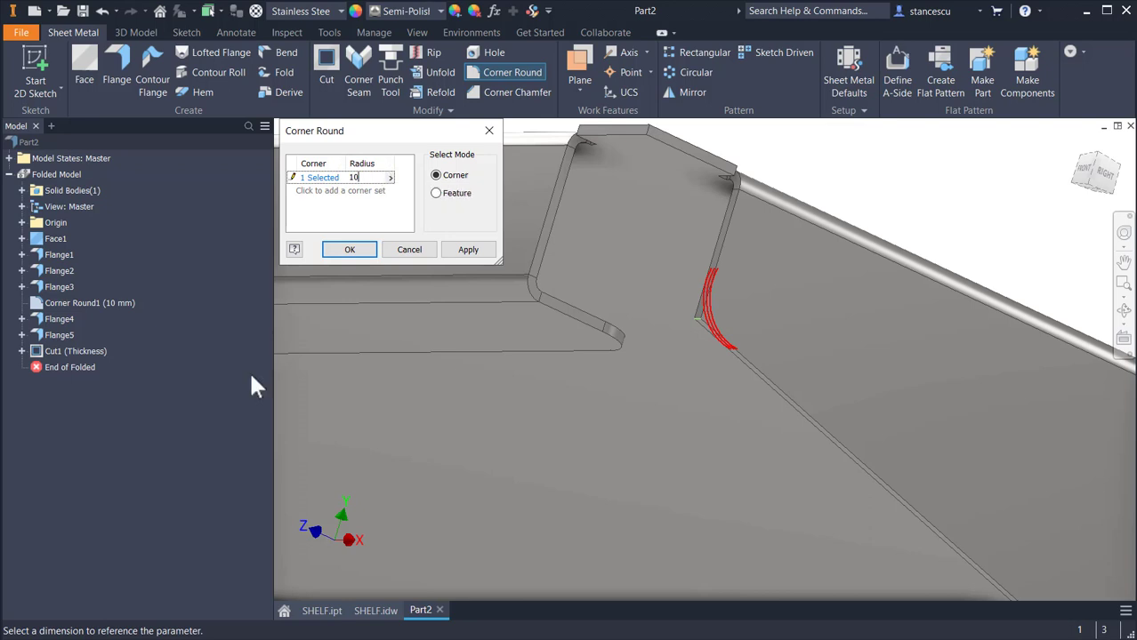
{"action": "left_click", "coordinate": [360, 250]}
{"action": "key", "text": "F6"}
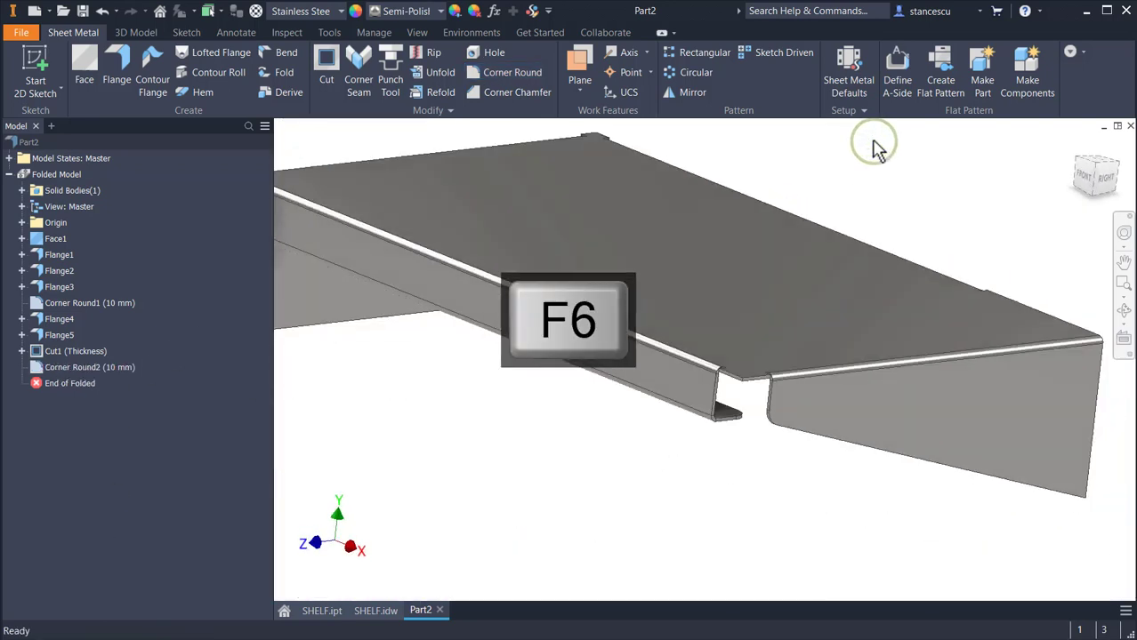
Step: Examine the rear return flange at the right corner in SHELF.ipt and its width in the SHELF.idw views
{"action": "left_click", "coordinate": [318, 612]}
{"action": "middle_click_drag", "start_coordinate": [837, 559], "coordinate": [591, 497], "text": "shift"}
{"action": "scroll", "coordinate": [722, 425], "scroll_direction": "down", "scroll_amount": 3}
{"action": "middle_click_drag", "start_coordinate": [721, 425], "coordinate": [638, 313], "text": "shift"}
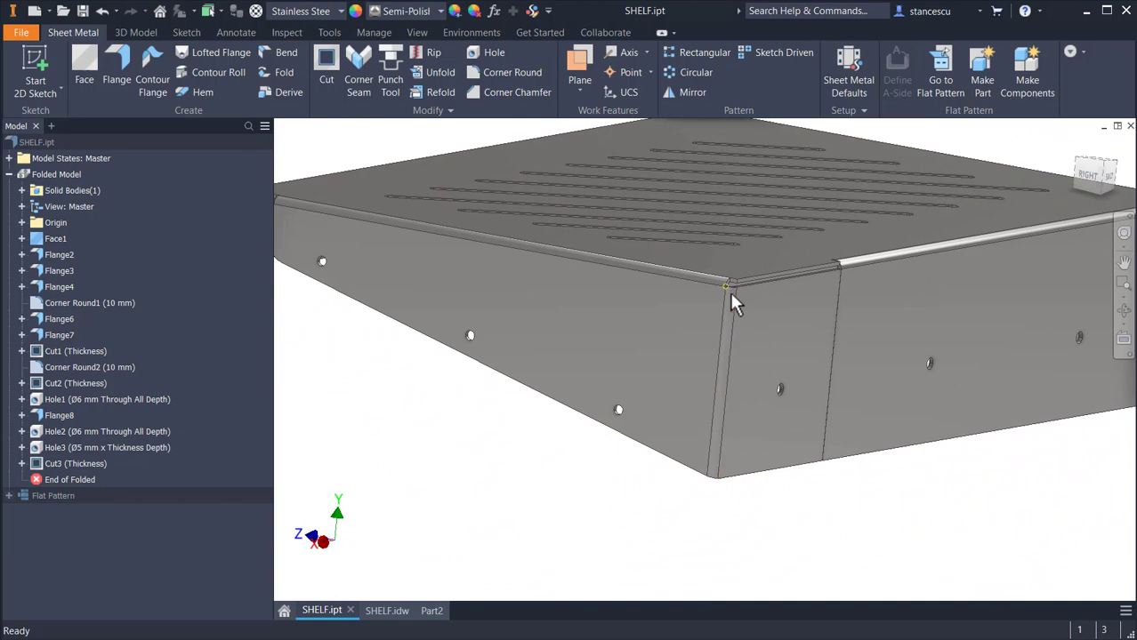
{"action": "middle_click_drag", "start_coordinate": [718, 472], "coordinate": [623, 485], "text": "shift"}
{"action": "key", "text": "F6"}
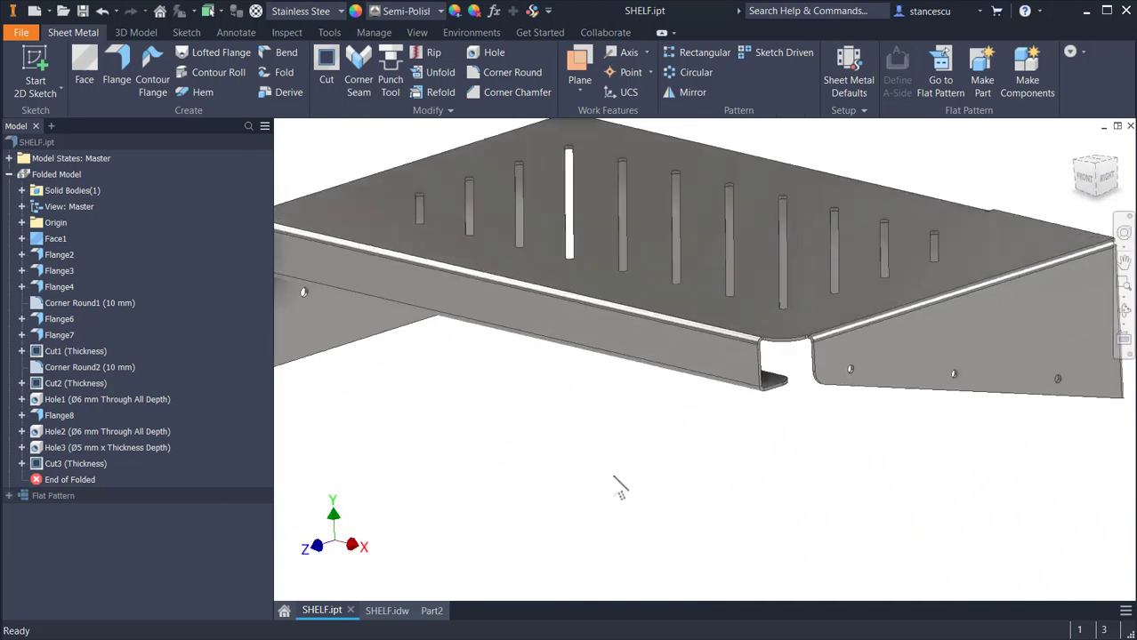
{"action": "left_click", "coordinate": [386, 612]}
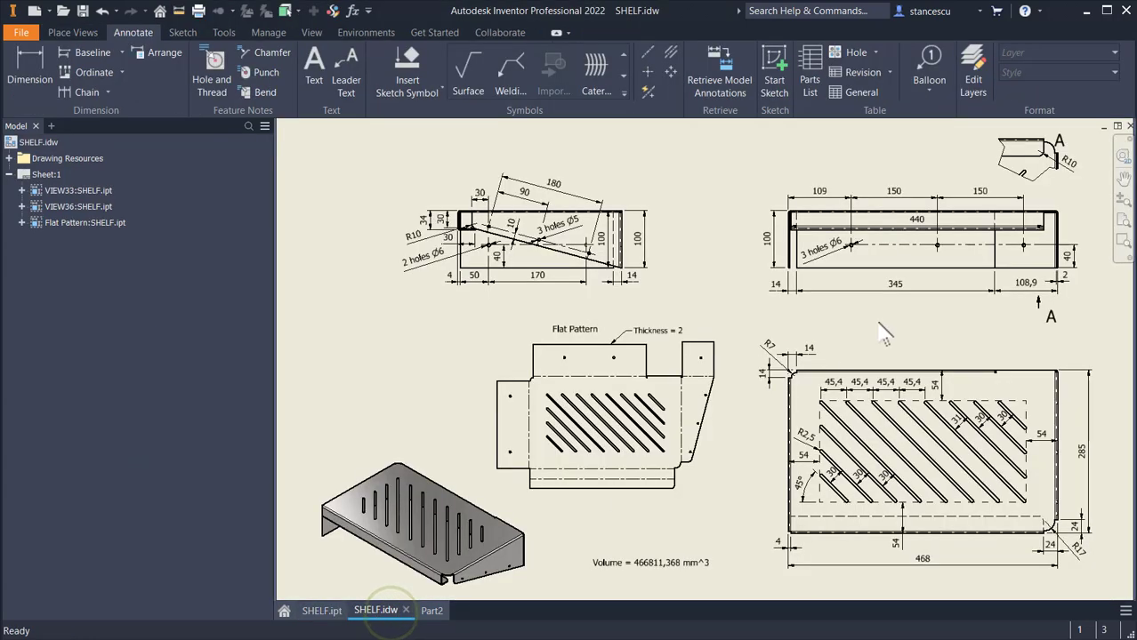
{"action": "scroll", "coordinate": [1065, 223], "scroll_direction": "down", "scroll_amount": 3}
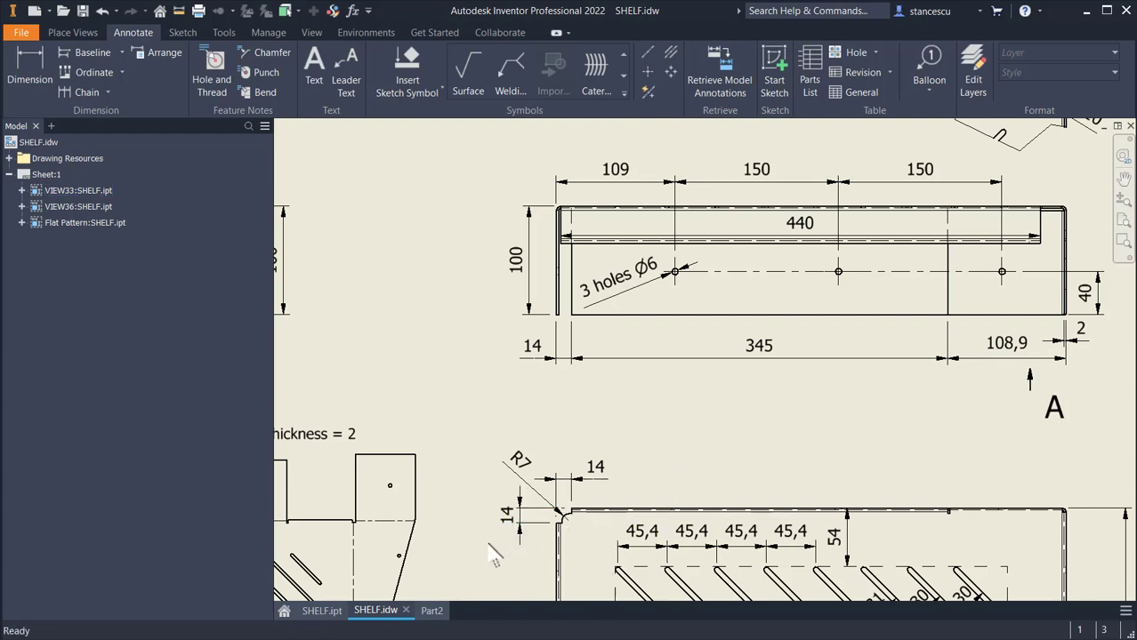
Step: In Part2, add a 90-degree flange with a 108,9 mm height on the right flange's rear vertical edge
{"action": "left_click", "coordinate": [431, 611]}
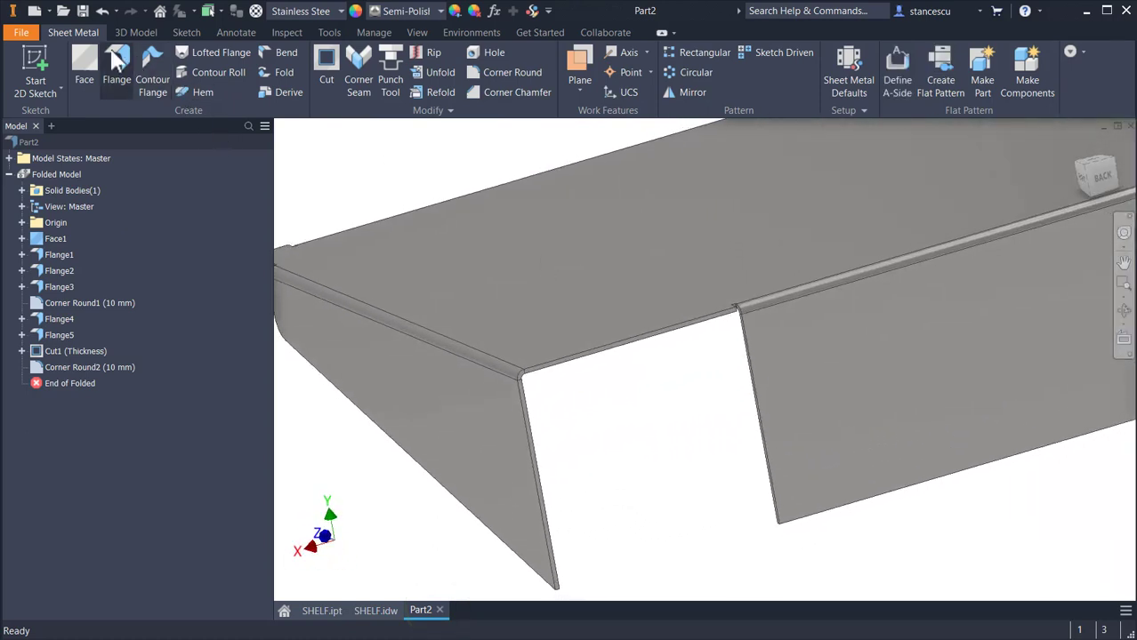
{"action": "left_click", "coordinate": [117, 75]}
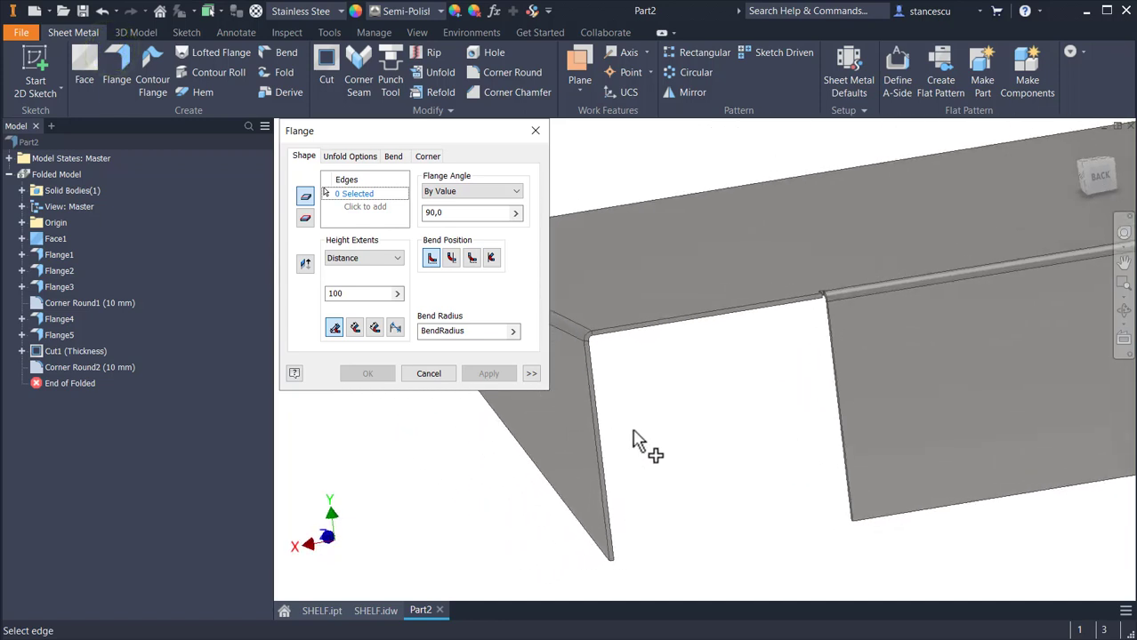
{"action": "left_click", "coordinate": [602, 439]}
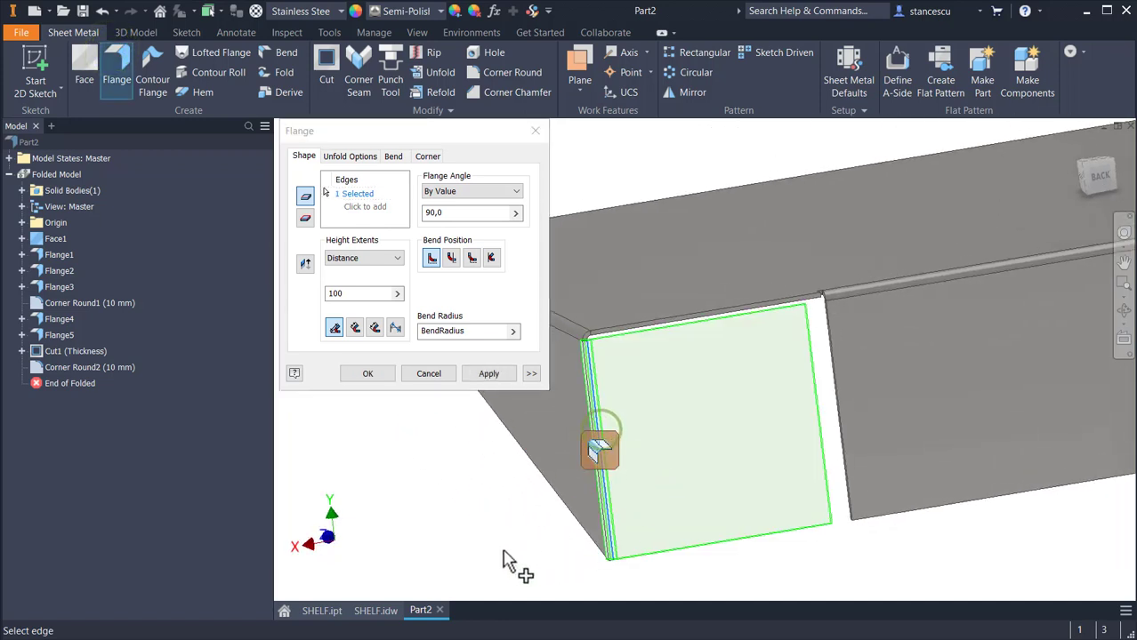
{"action": "double_click", "coordinate": [338, 295]}
{"action": "type", "text": "1"}
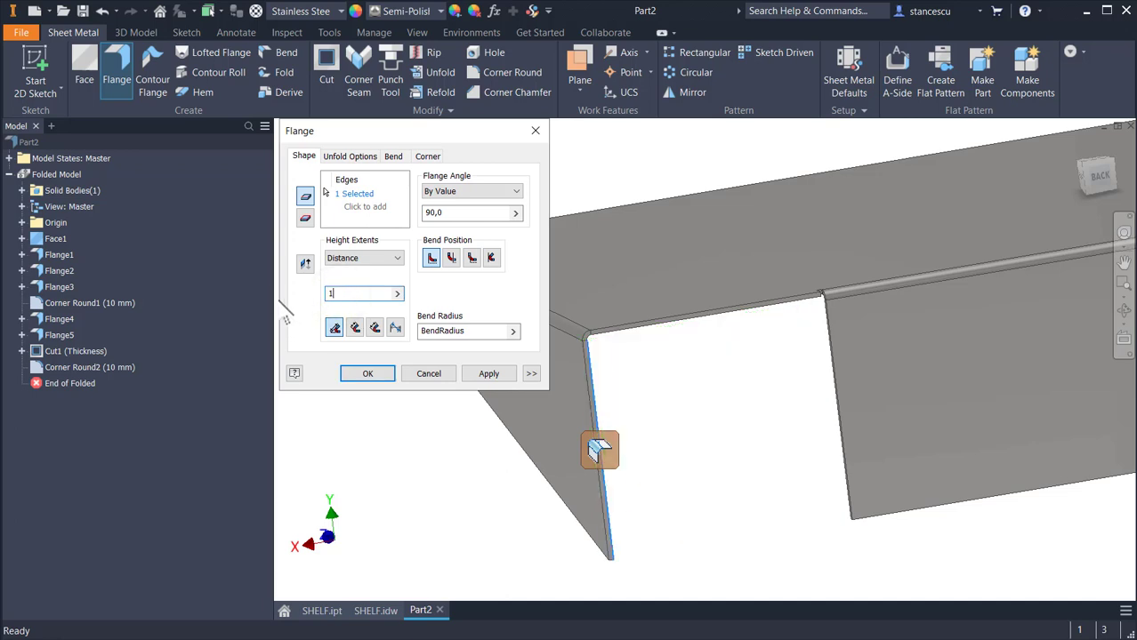
{"action": "type", "text": "08,9"}
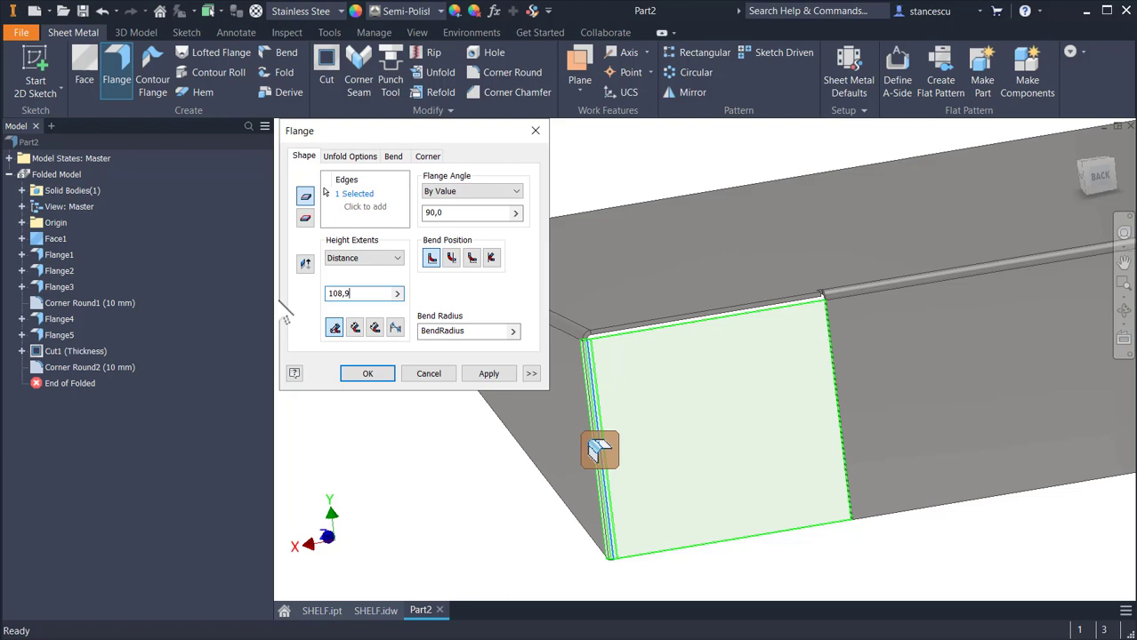
{"action": "left_click", "coordinate": [376, 378]}
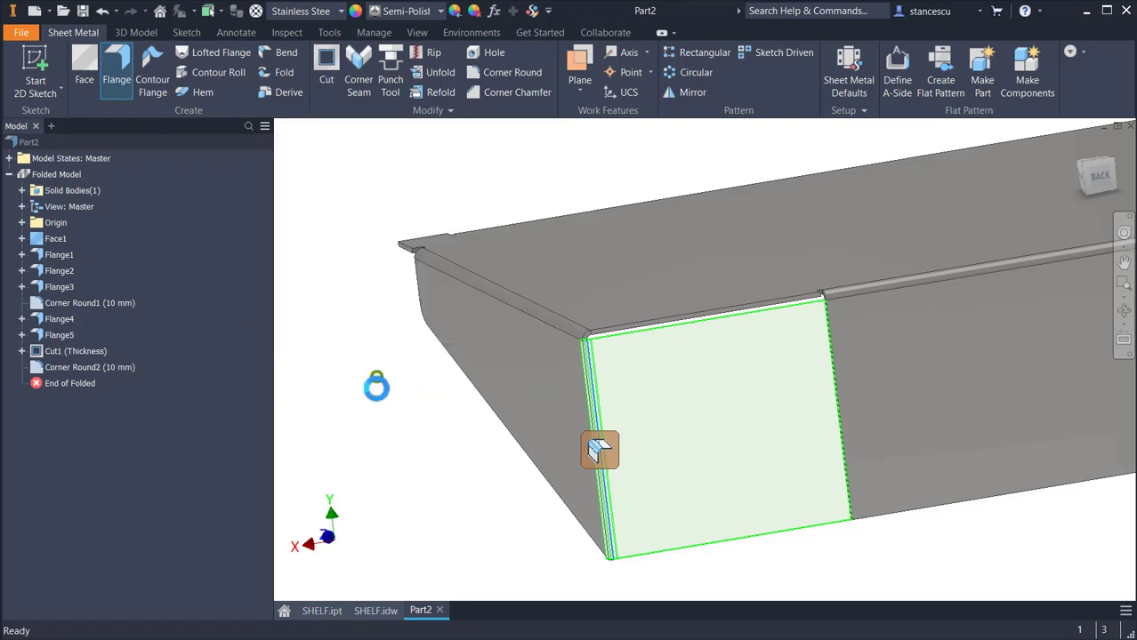
{"action": "scroll", "coordinate": [822, 447], "scroll_direction": "up", "scroll_amount": 5}
{"action": "middle_click_drag", "start_coordinate": [881, 324], "coordinate": [512, 591], "text": "shift"}
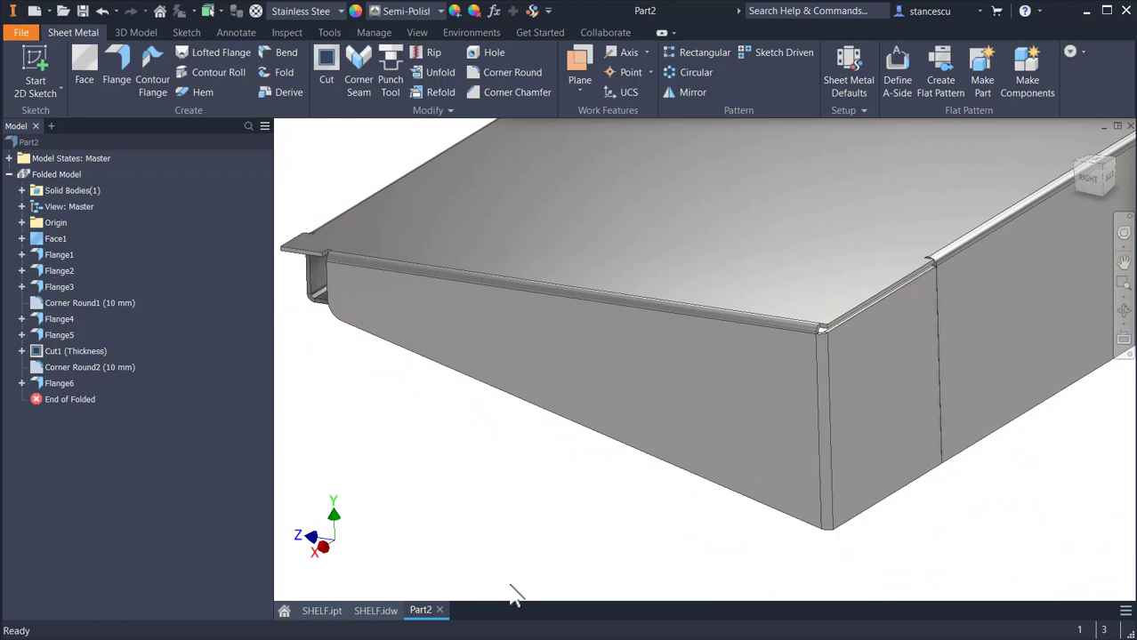
Step: Check the rear dimensions in SHELF.idw and set the height of Part2's rear return flange to 109 mm
{"action": "left_click", "coordinate": [366, 614]}
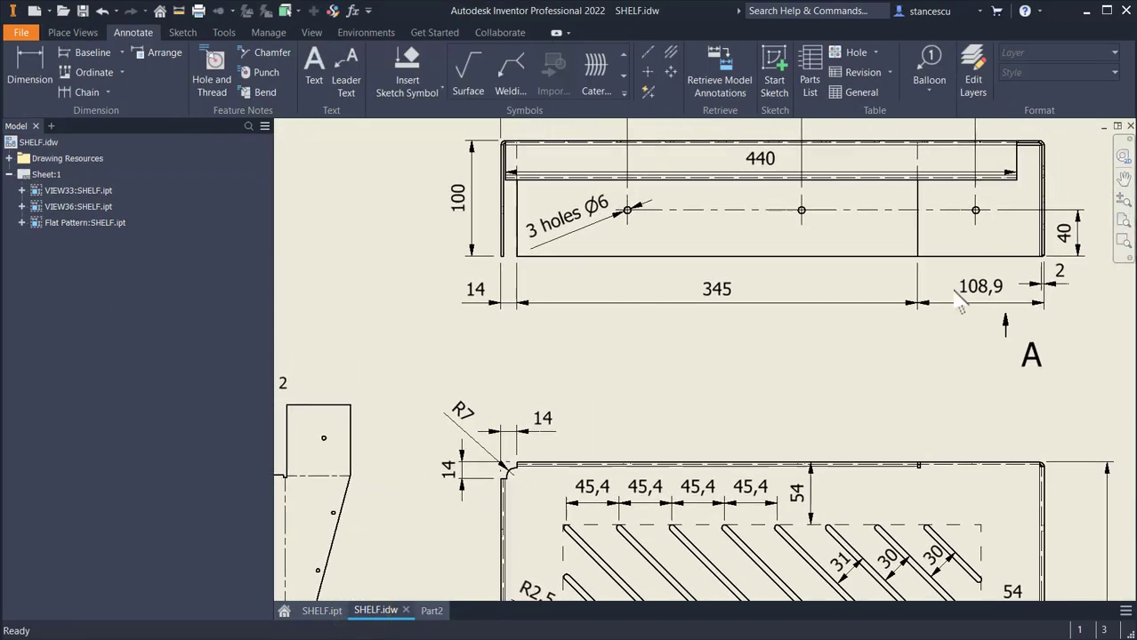
{"action": "left_click", "coordinate": [439, 608]}
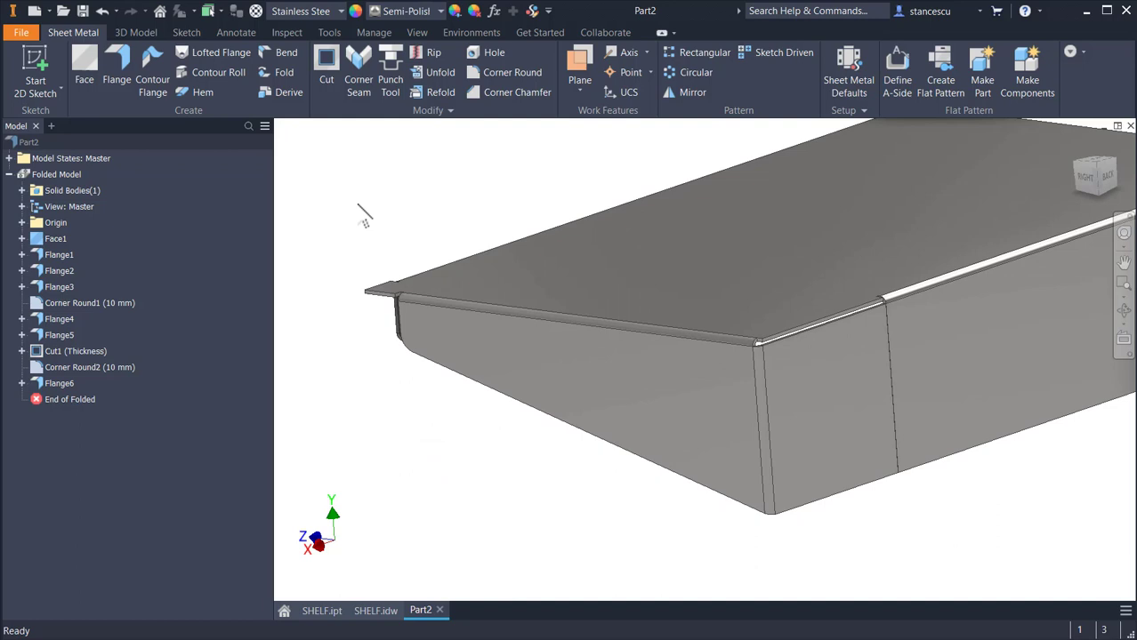
{"action": "double_click", "coordinate": [40, 388]}
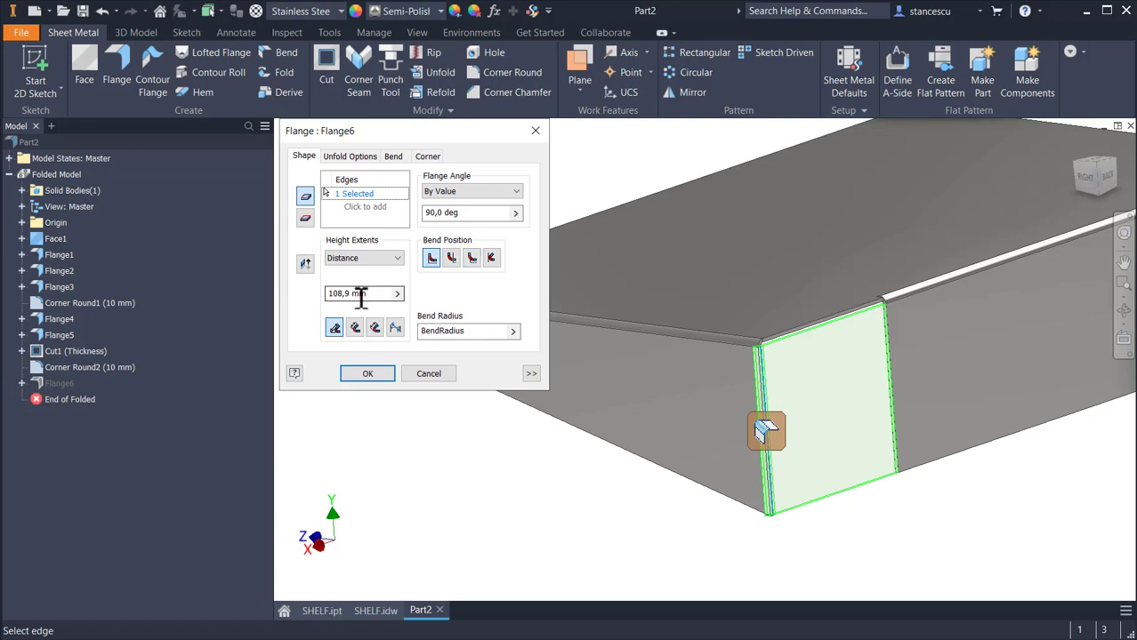
{"action": "left_click_drag", "start_coordinate": [371, 295], "coordinate": [324, 305]}
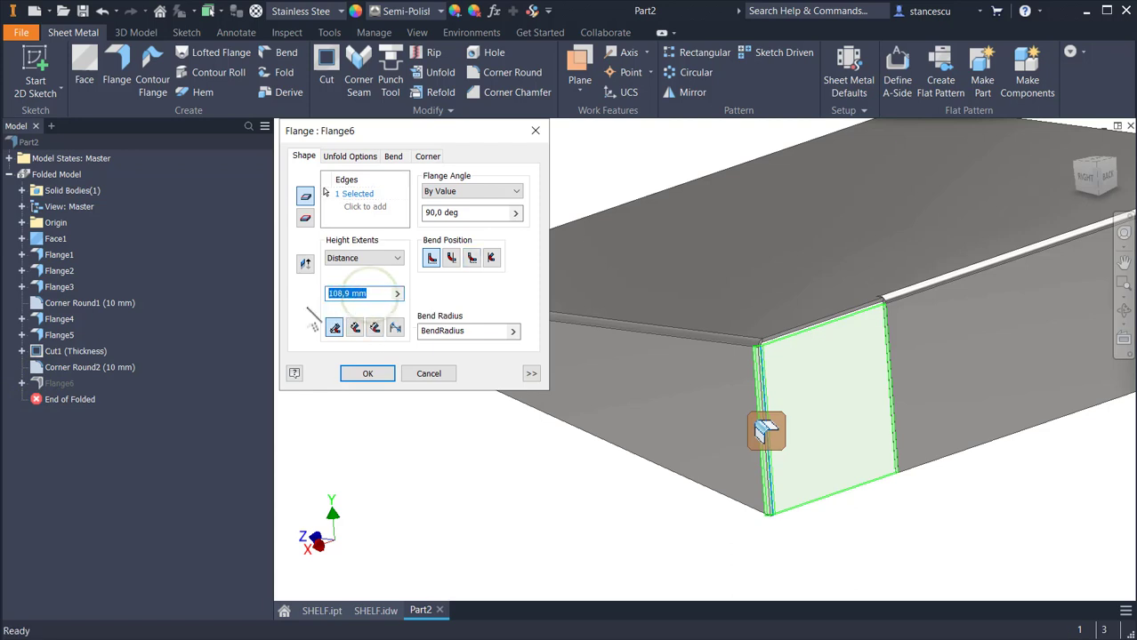
{"action": "type", "text": "109"}
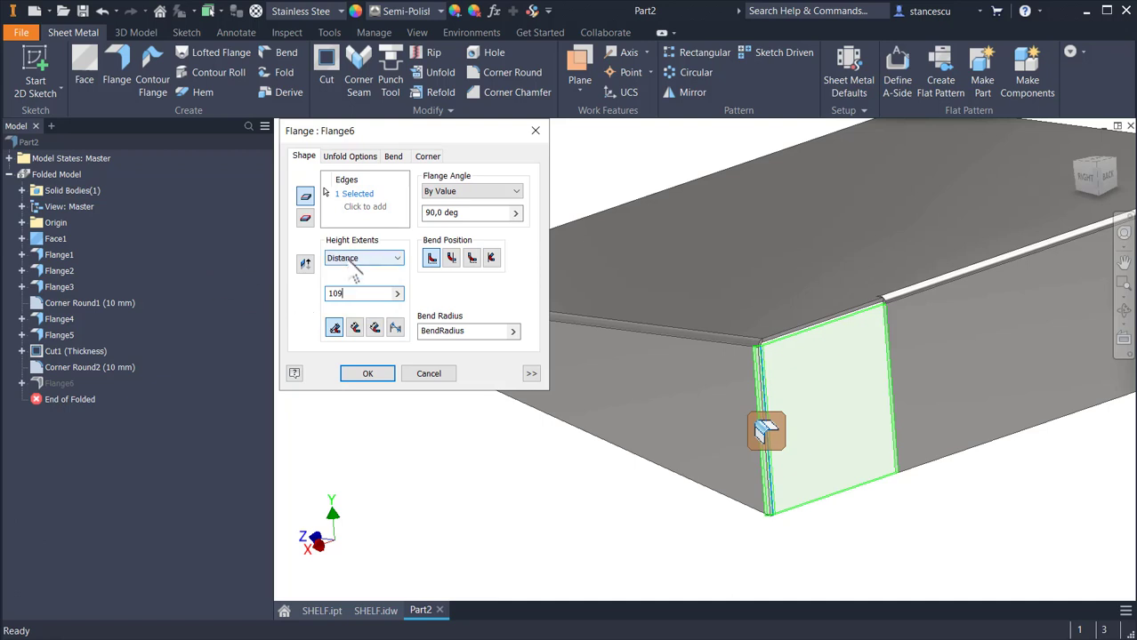
{"action": "left_click", "coordinate": [365, 375]}
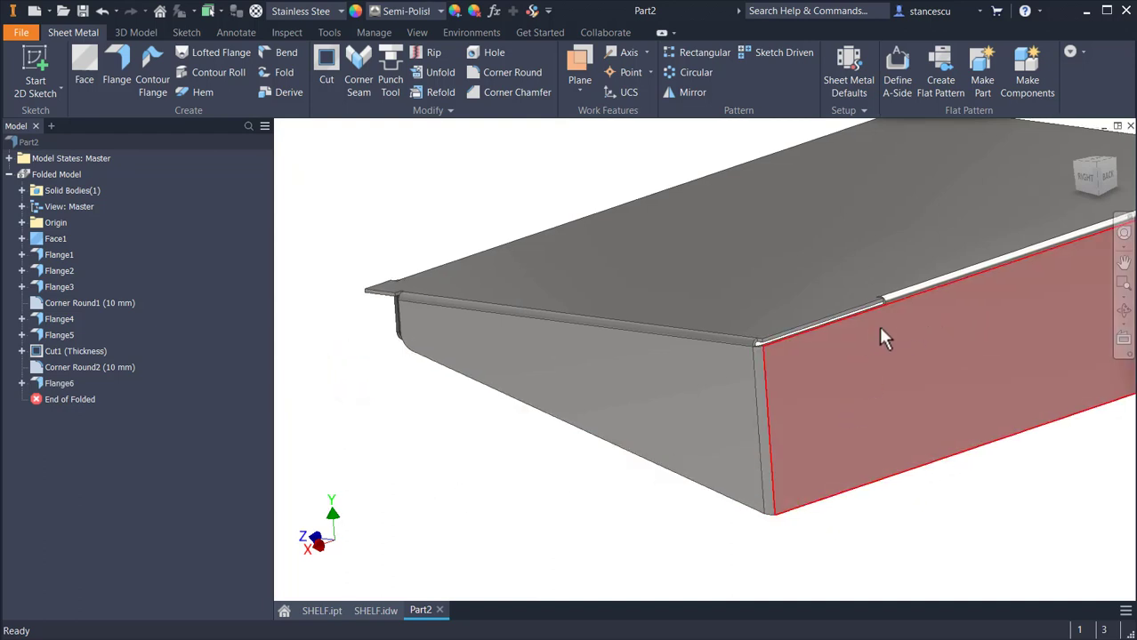
Step: Create the part's flat pattern to check how it unfolds, and return to the folded part
{"action": "middle_click_drag", "start_coordinate": [883, 336], "coordinate": [866, 180], "text": "shift"}
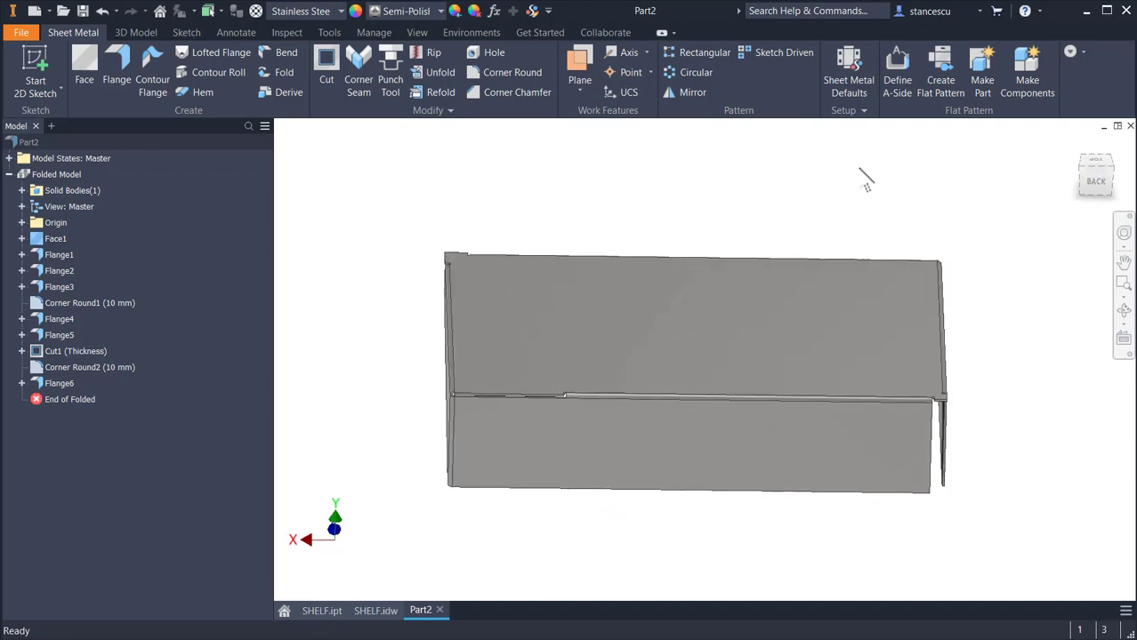
{"action": "left_click", "coordinate": [941, 71]}
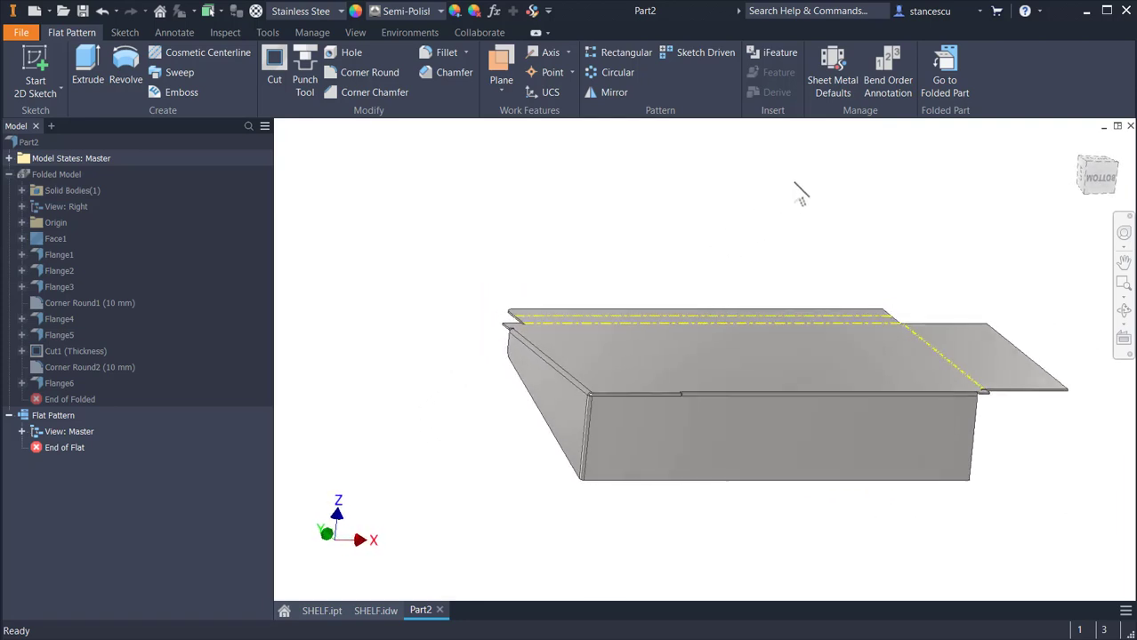
{"action": "left_click", "coordinate": [946, 76]}
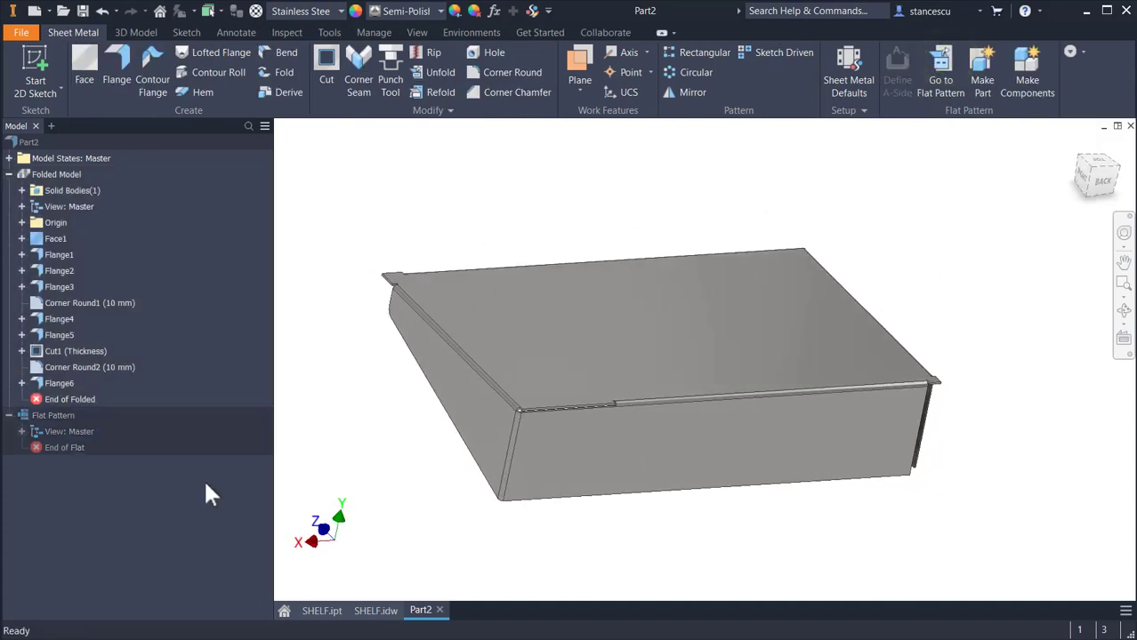
Step: Set the height of the rear return flange to 108,9 mm
{"action": "double_click", "coordinate": [53, 384]}
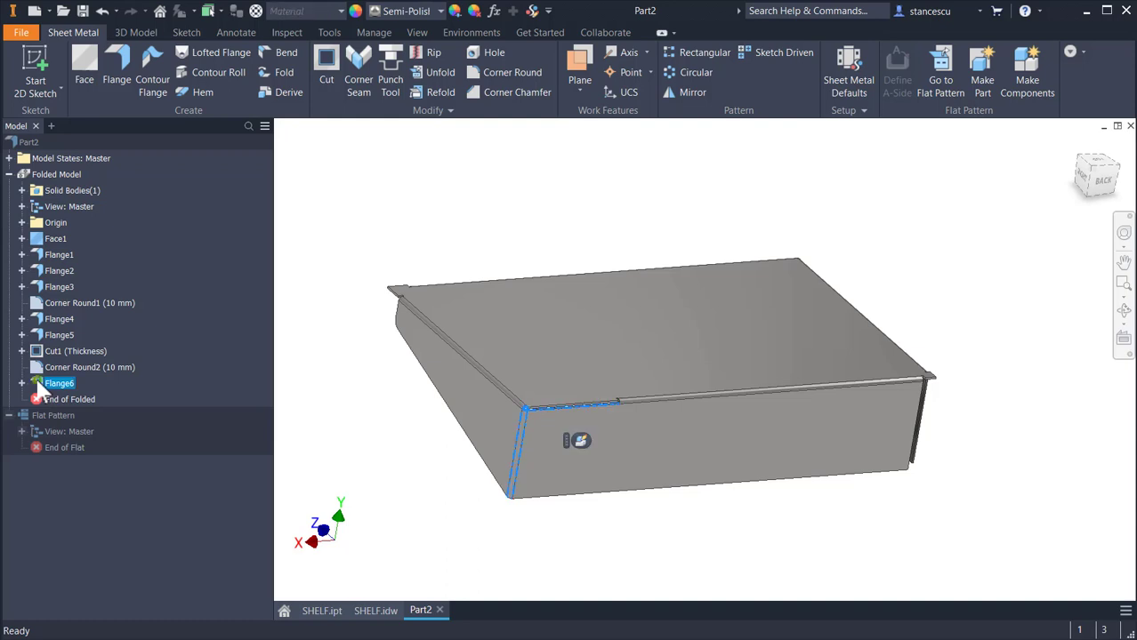
{"action": "triple_click", "coordinate": [363, 297]}
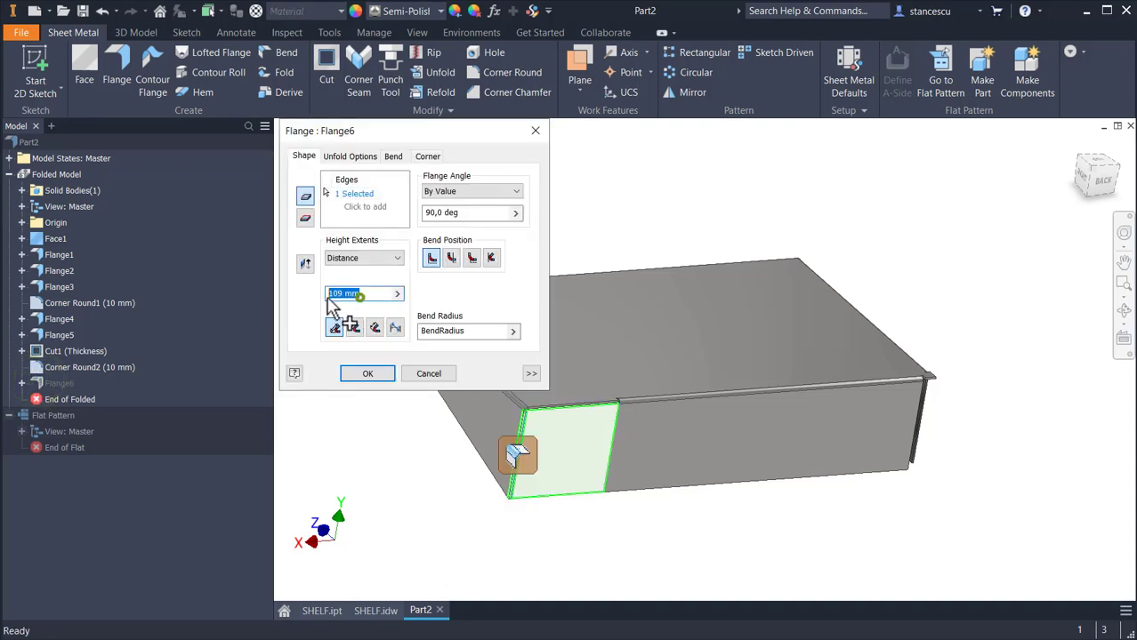
{"action": "type", "text": "108,9"}
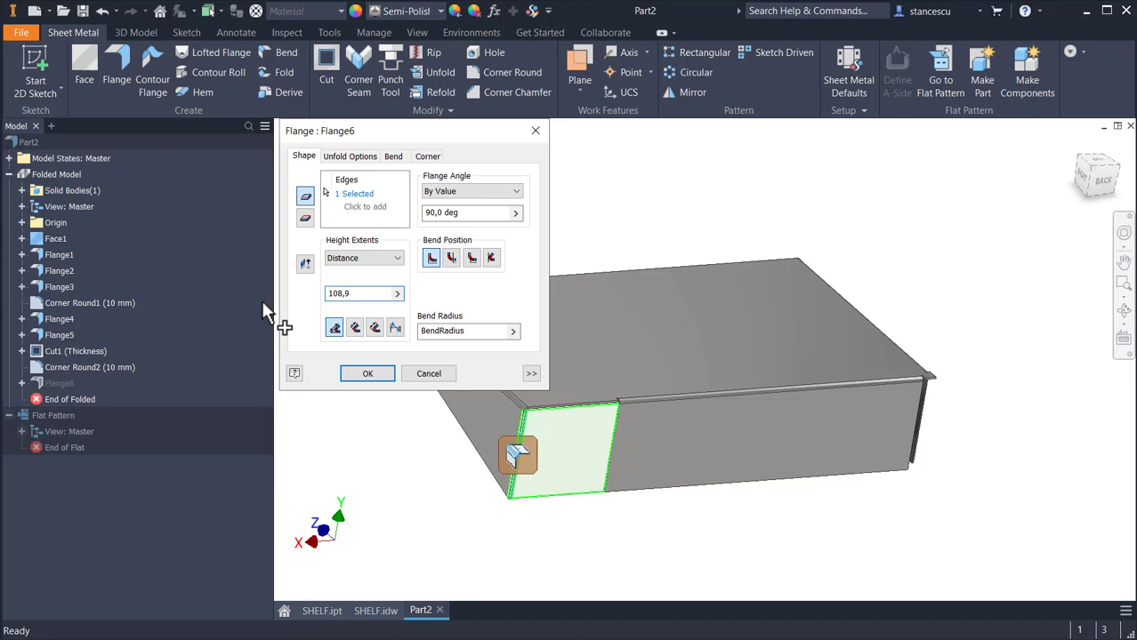
{"action": "left_click", "coordinate": [361, 377]}
{"action": "middle_click_drag", "start_coordinate": [622, 419], "coordinate": [604, 457], "text": "shift"}
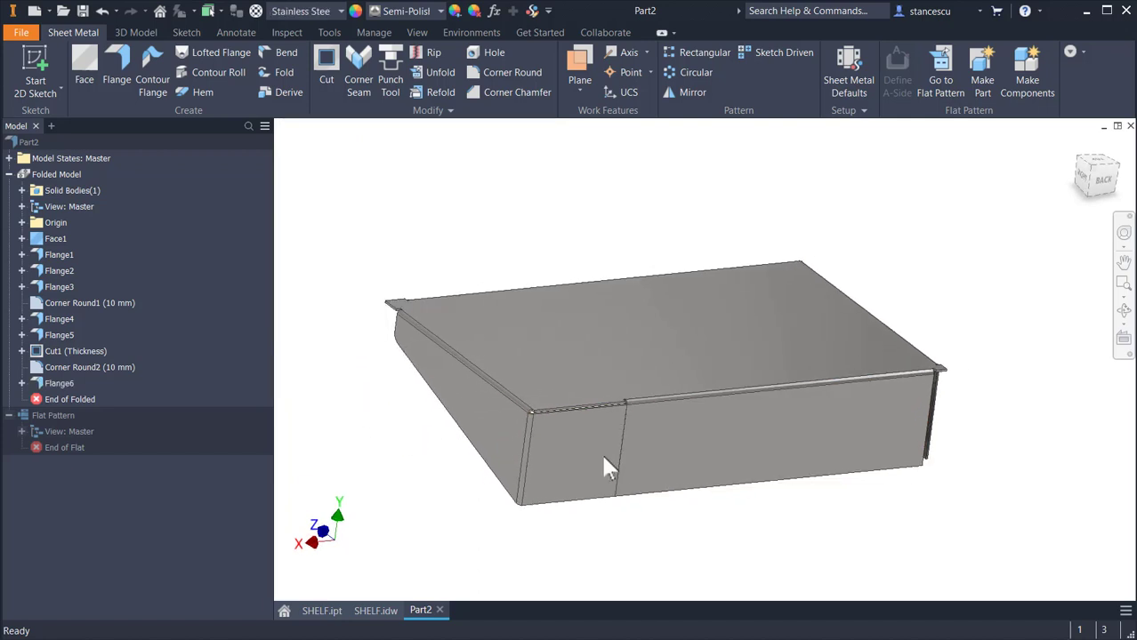
Step: Open the flat pattern to examine how all the flanges unfold
{"action": "scroll", "coordinate": [614, 449], "scroll_direction": "down", "scroll_amount": 2}
{"action": "scroll", "coordinate": [621, 444], "scroll_direction": "down", "scroll_amount": 2}
{"action": "scroll", "coordinate": [711, 280], "scroll_direction": "up", "scroll_amount": 5}
{"action": "middle_click_drag", "start_coordinate": [711, 280], "coordinate": [602, 197], "text": "shift"}
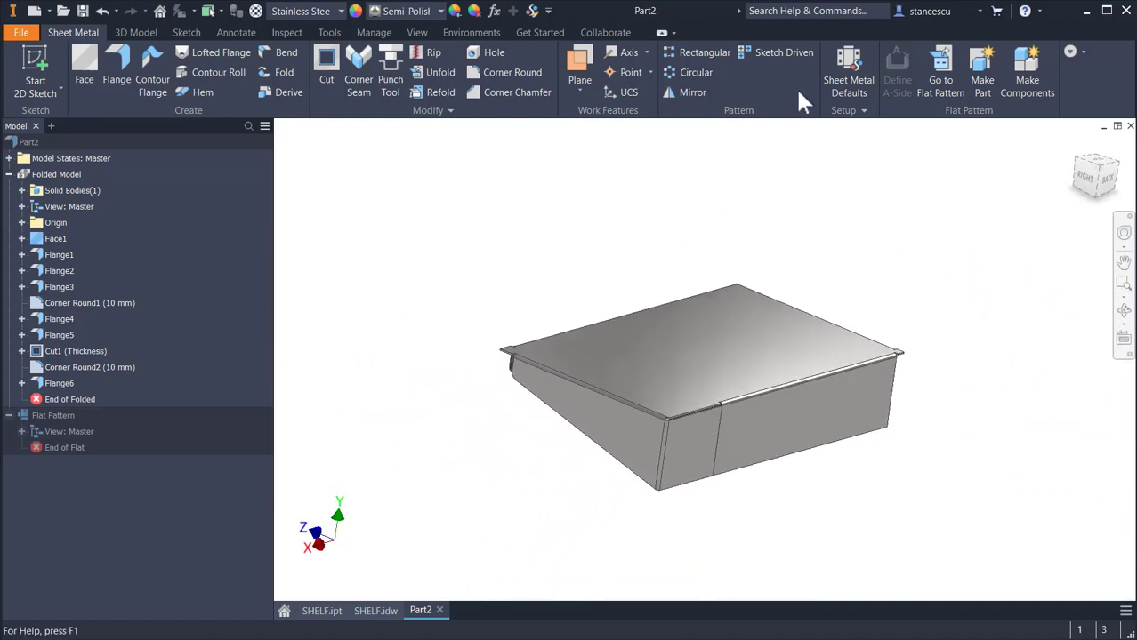
{"action": "left_click", "coordinate": [942, 71]}
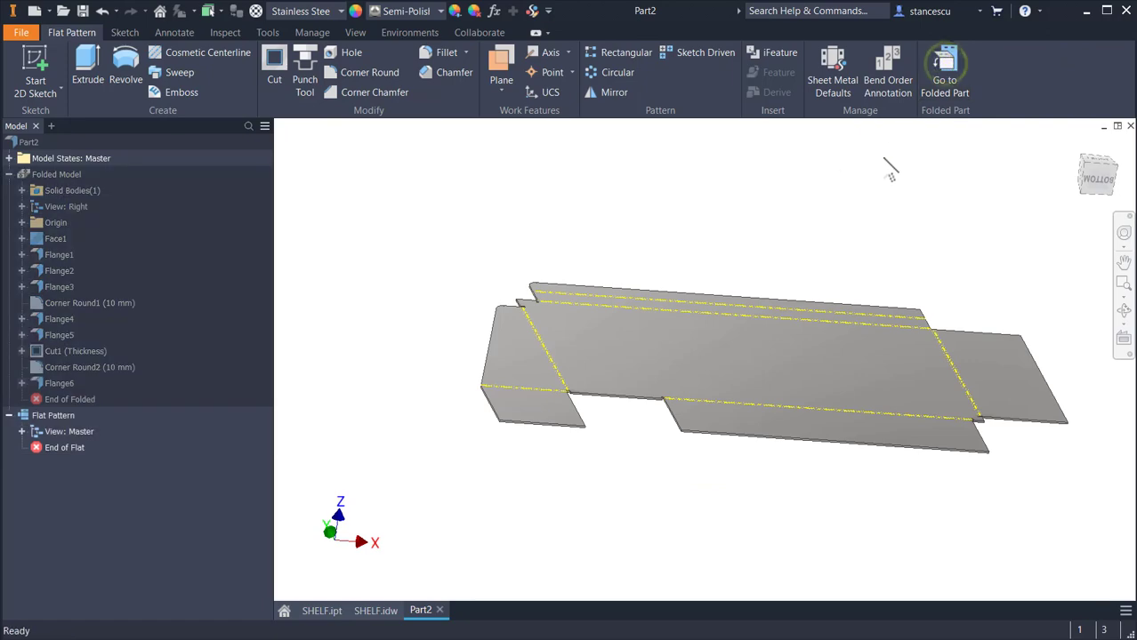
Step: Compare the part's flat pattern with the Flat Pattern view in SHELF.idw and return to the folded part
{"action": "middle_click_drag", "start_coordinate": [886, 173], "coordinate": [775, 233], "text": "shift"}
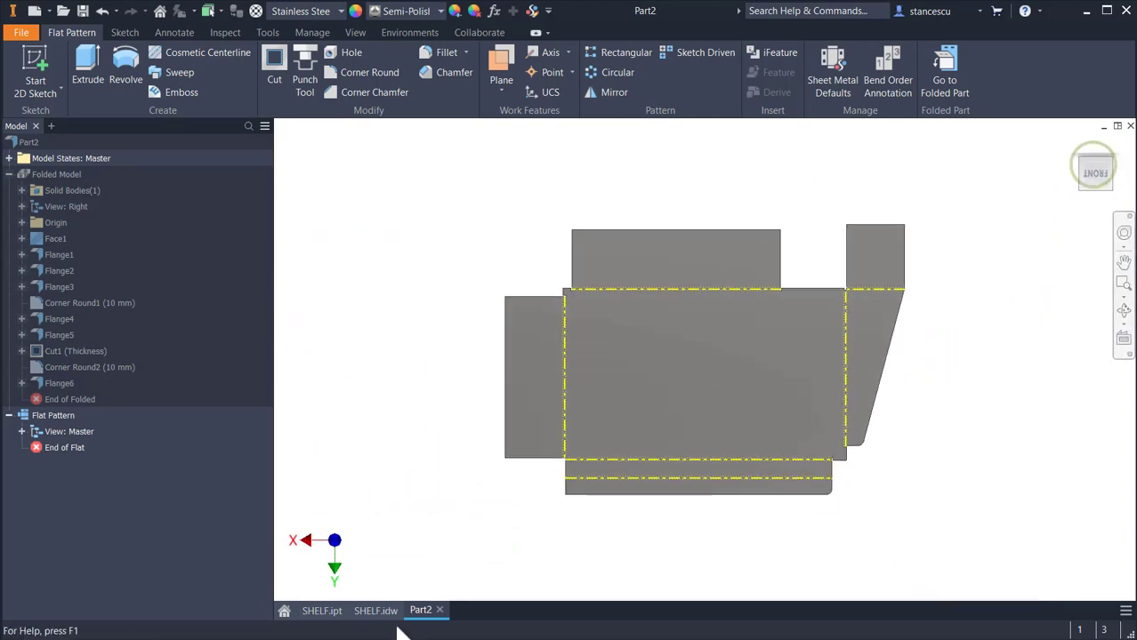
{"action": "left_click", "coordinate": [366, 612]}
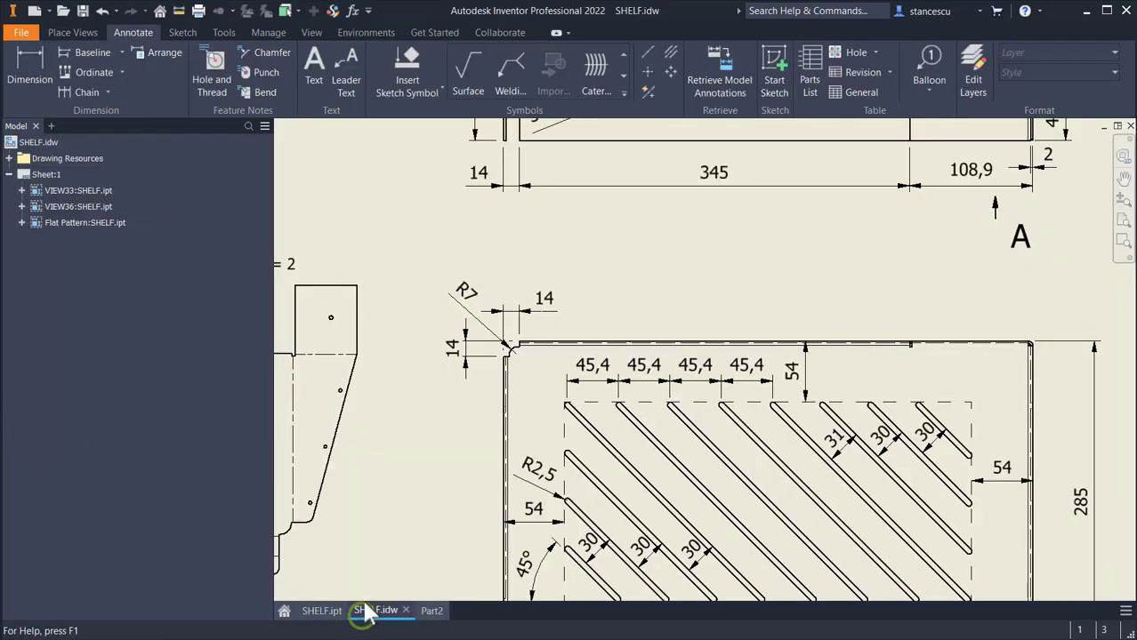
{"action": "middle_click_drag", "start_coordinate": [407, 464], "coordinate": [930, 440]}
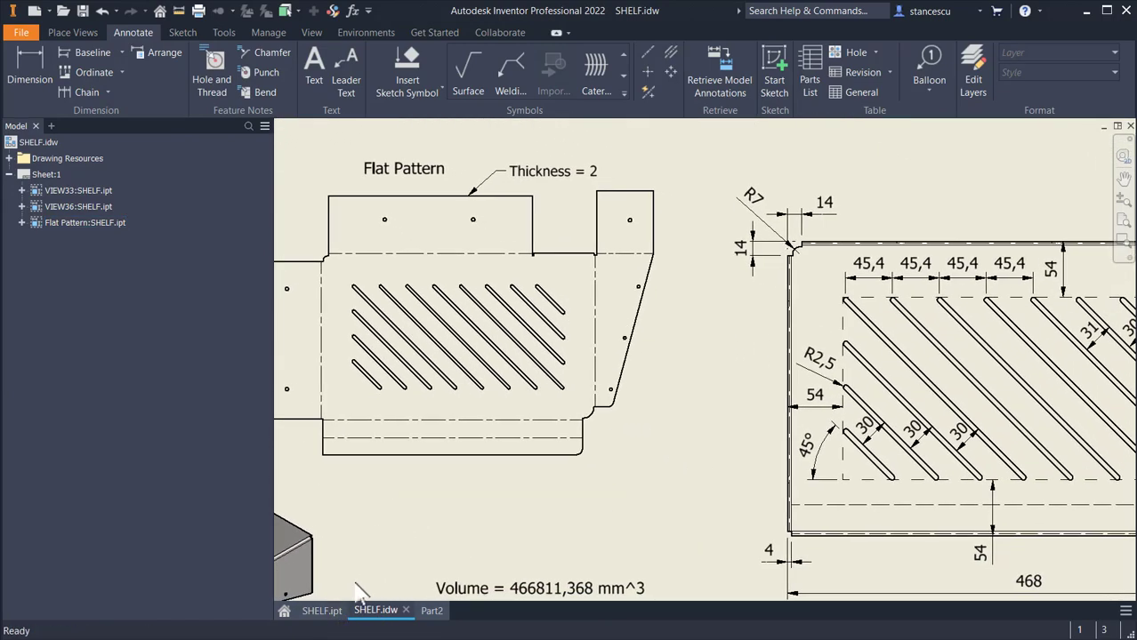
{"action": "left_click", "coordinate": [431, 611]}
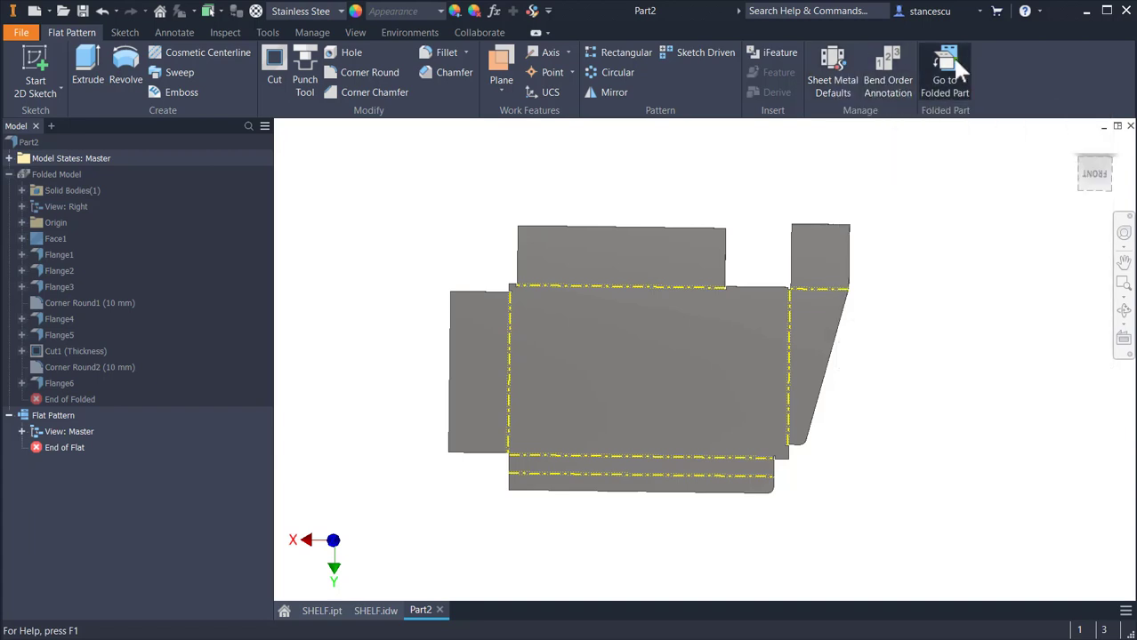
{"action": "left_click", "coordinate": [952, 55]}
{"action": "key", "text": "F6"}
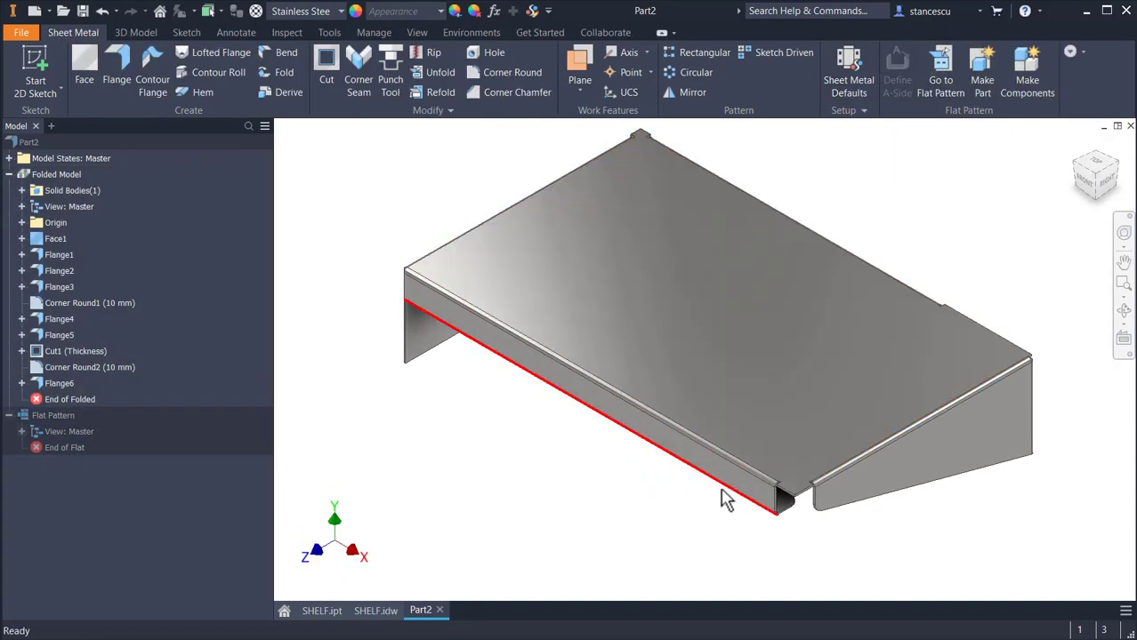
Step: Examine the folded part's open front corner and check the corner cut-out sizes and radii on the top view in SHELF.idw
{"action": "scroll", "coordinate": [800, 525], "scroll_direction": "down", "scroll_amount": 4}
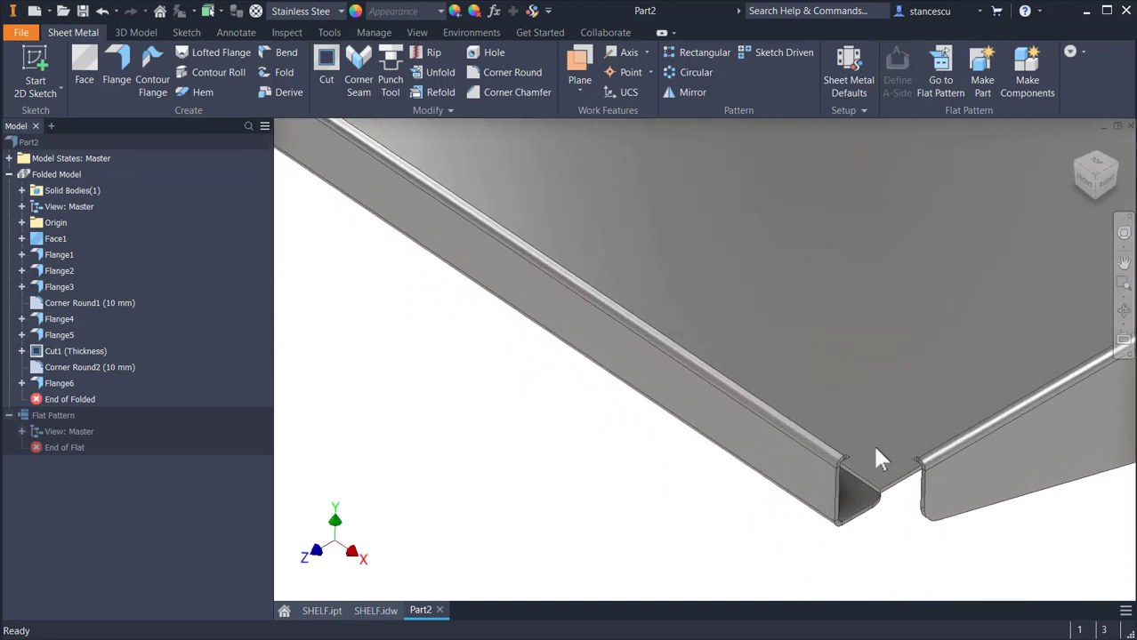
{"action": "scroll", "coordinate": [878, 480], "scroll_direction": "up", "scroll_amount": 3}
{"action": "scroll", "coordinate": [824, 545], "scroll_direction": "up", "scroll_amount": 1}
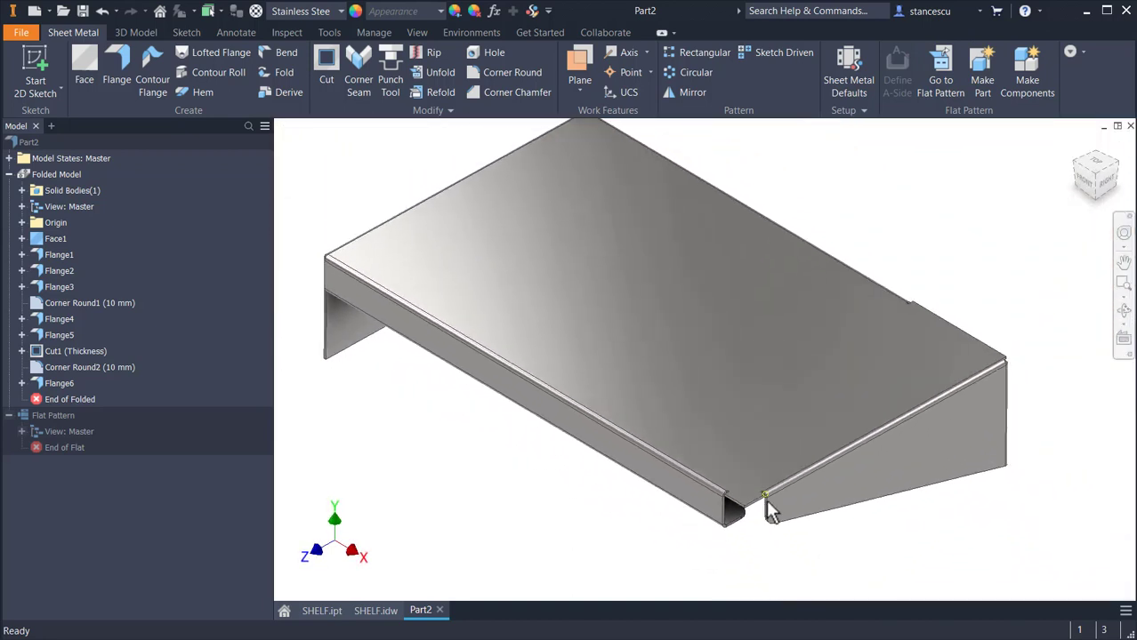
{"action": "middle_click_drag", "start_coordinate": [585, 151], "coordinate": [610, 204]}
{"action": "key", "text": "F6"}
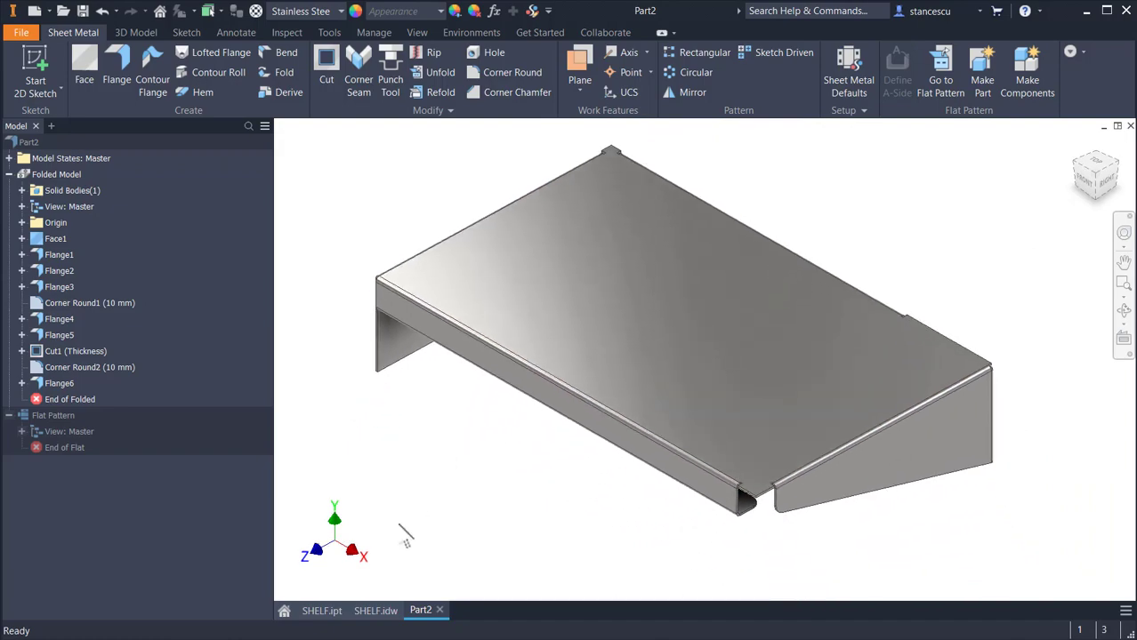
{"action": "left_click", "coordinate": [372, 613]}
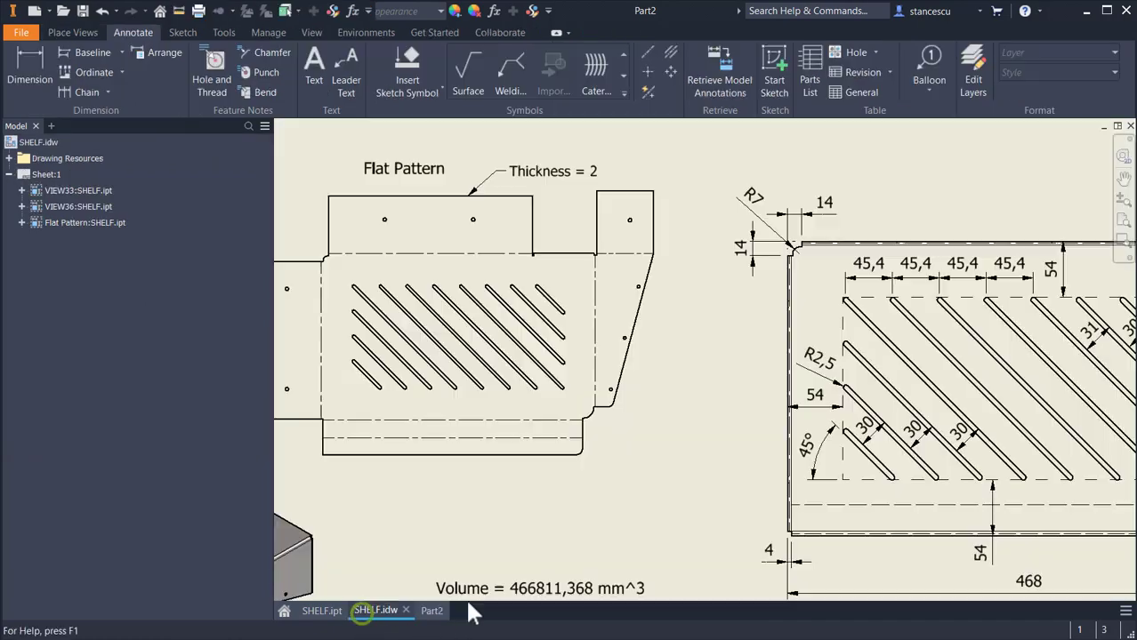
{"action": "key", "text": "F6"}
{"action": "key", "text": "Home"}
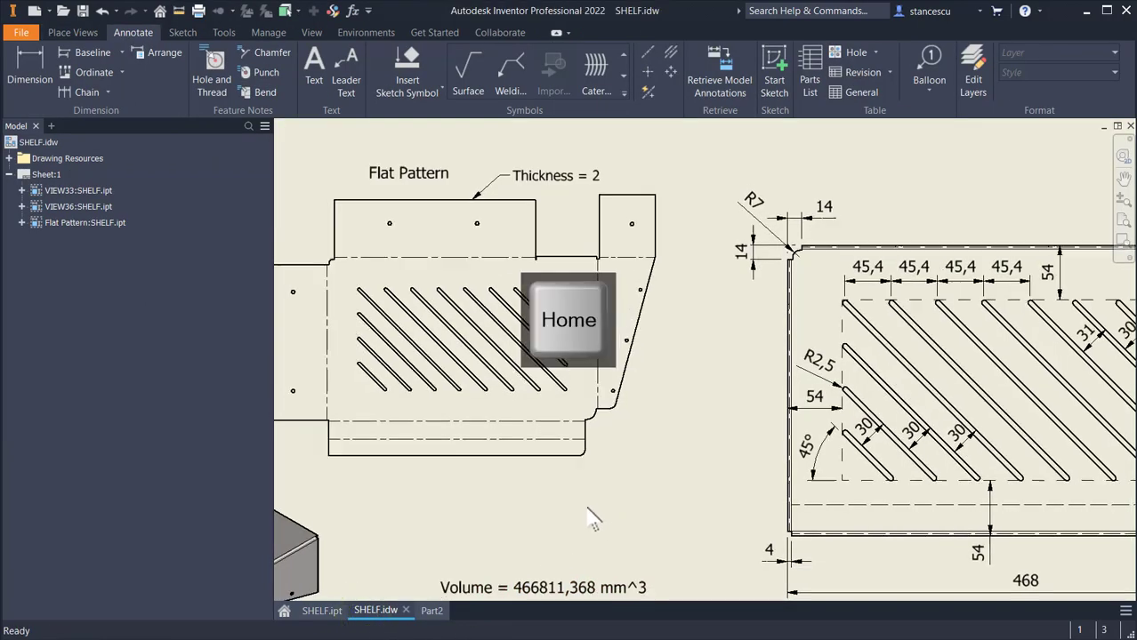
{"action": "scroll", "coordinate": [714, 387], "scroll_direction": "up", "scroll_amount": 3}
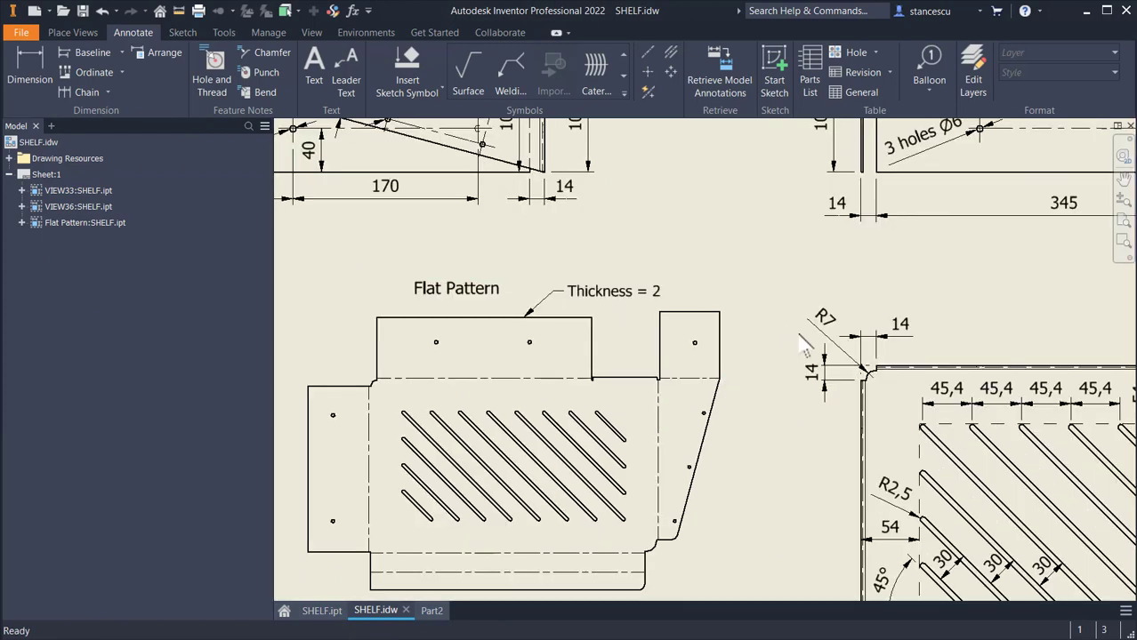
{"action": "middle_click_drag", "start_coordinate": [807, 436], "coordinate": [470, 330]}
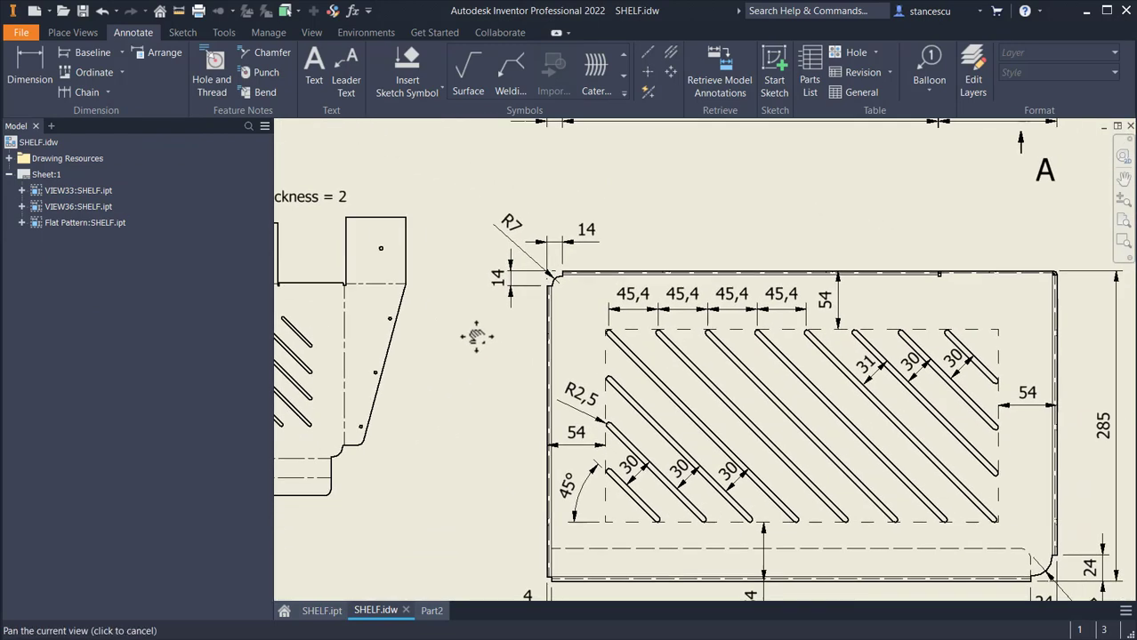
{"action": "middle_click_drag", "start_coordinate": [1058, 537], "coordinate": [987, 449]}
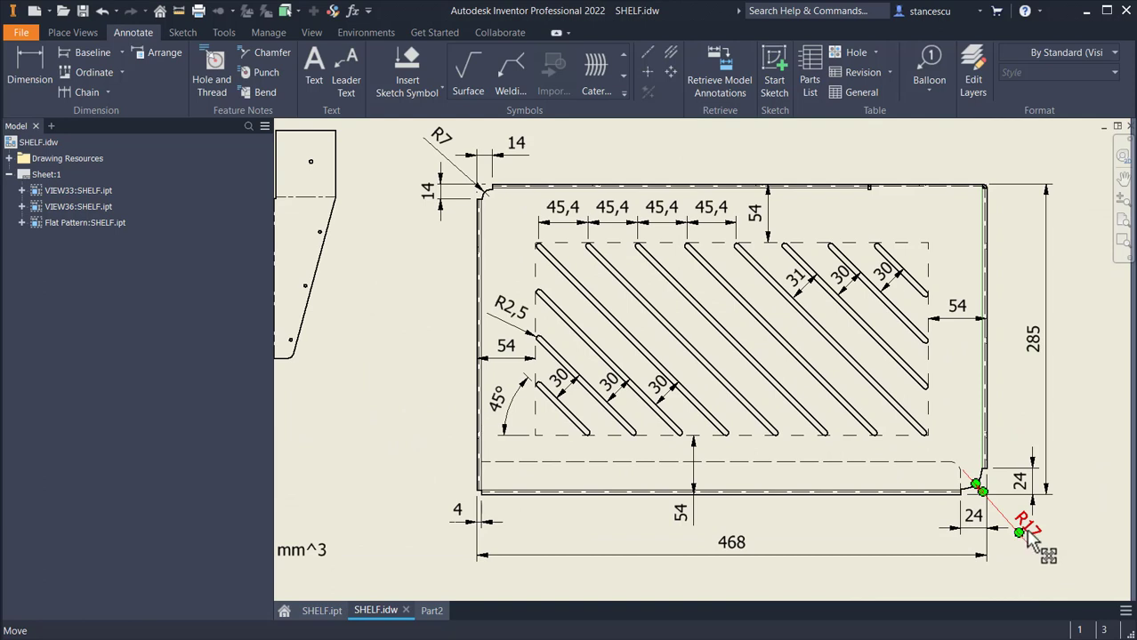
{"action": "middle_click_drag", "start_coordinate": [1027, 532], "coordinate": [1034, 531]}
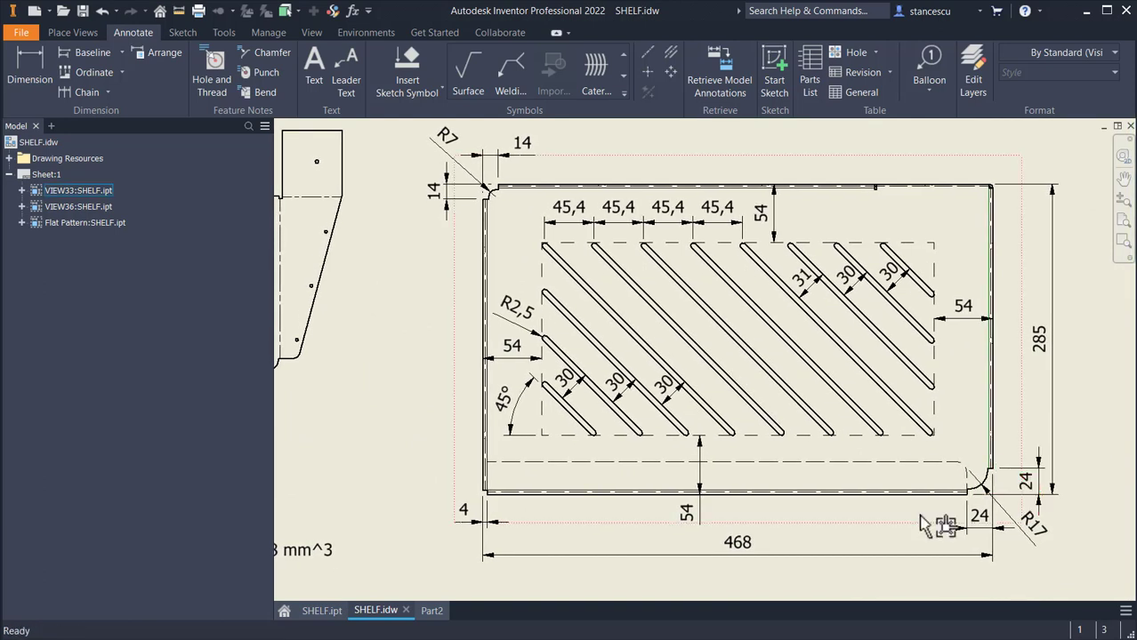
Step: Start a sketch in Part2 on the shelf's top face, at the open corner between the front flange and the right side
{"action": "left_click", "coordinate": [432, 612]}
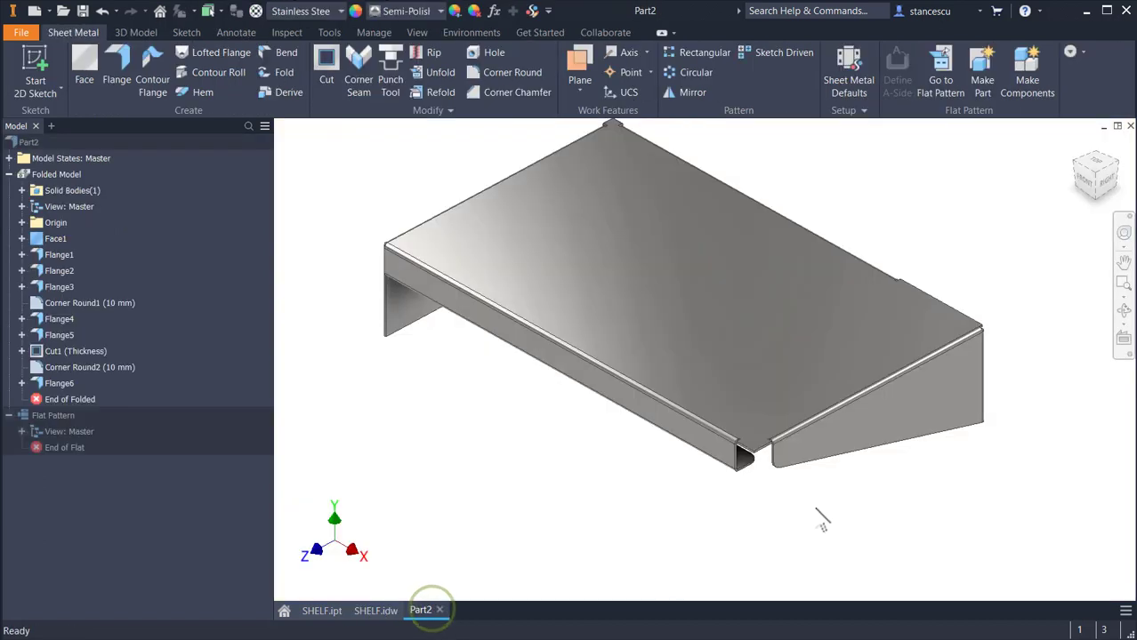
{"action": "scroll", "coordinate": [819, 518], "scroll_direction": "down", "scroll_amount": 5}
{"action": "scroll", "coordinate": [824, 485], "scroll_direction": "down", "scroll_amount": 2}
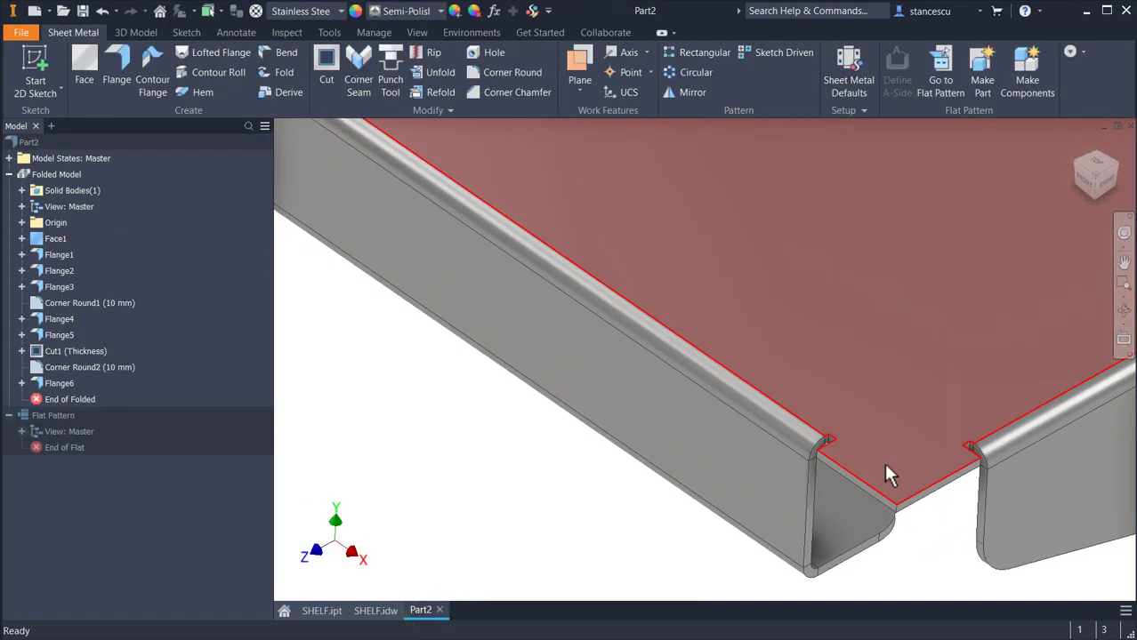
{"action": "left_click", "coordinate": [882, 460]}
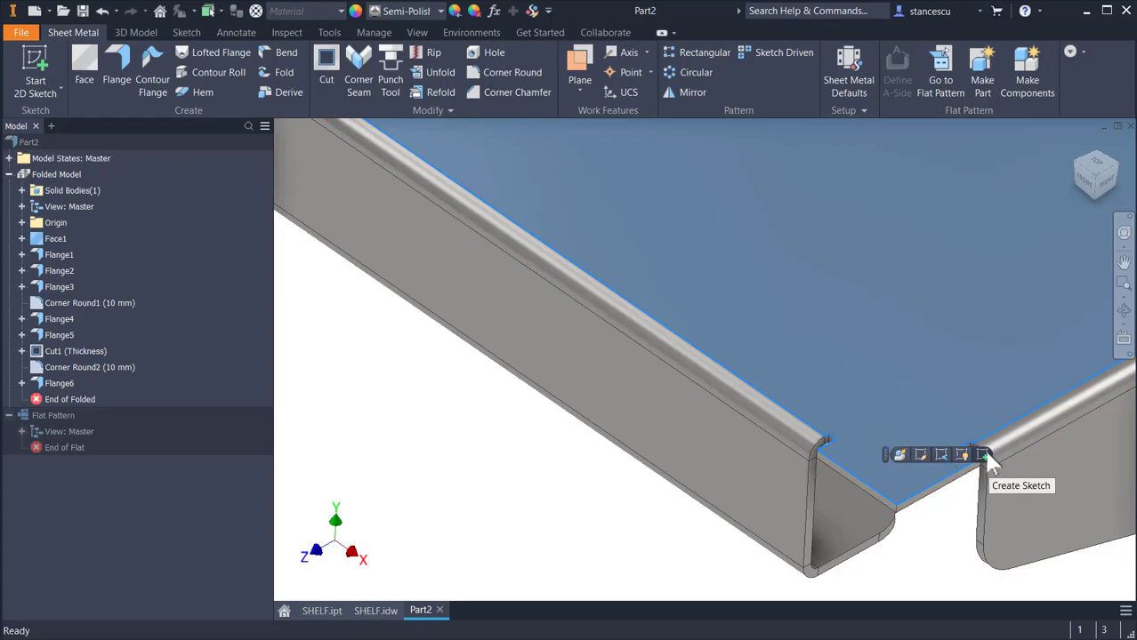
{"action": "left_click", "coordinate": [984, 455]}
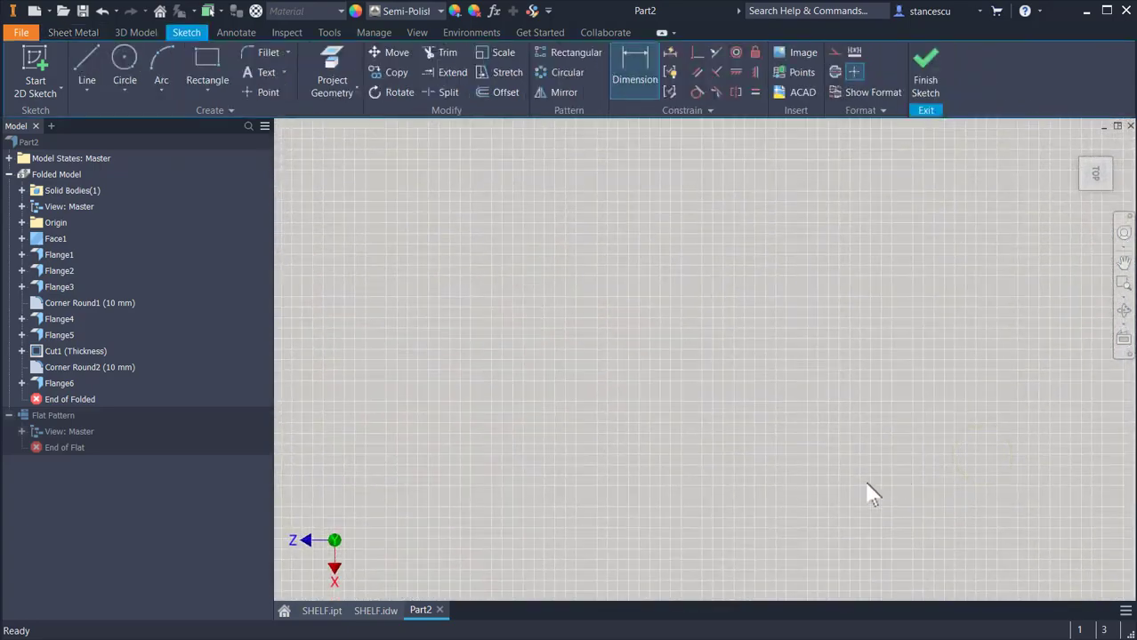
{"action": "key", "text": "Escape"}
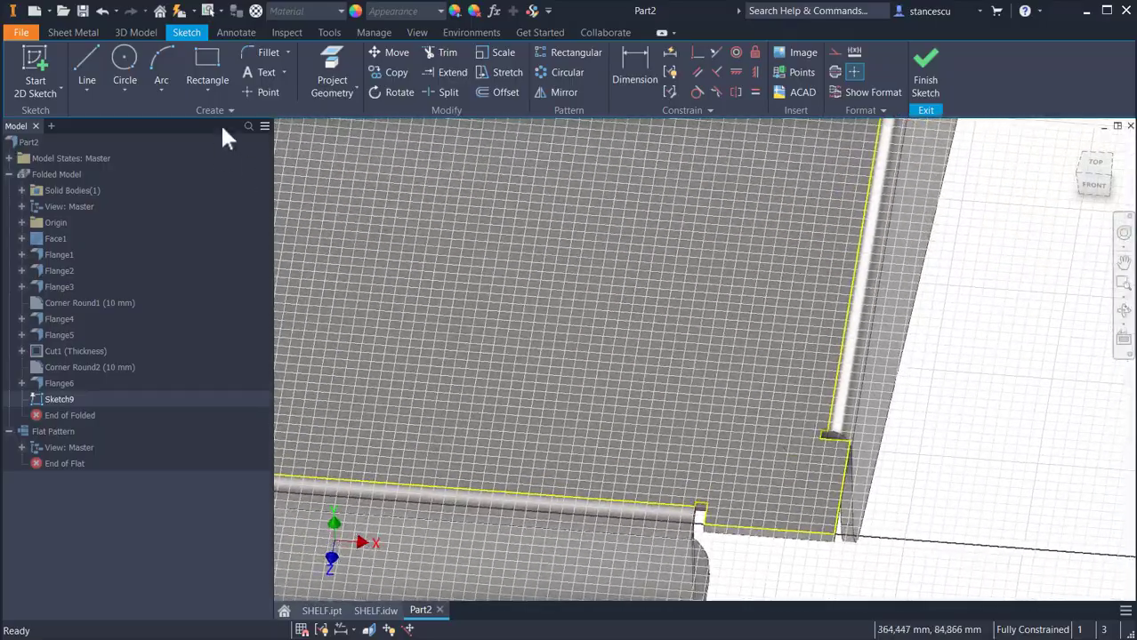
Step: Draw a three-point arc of about 17 mm radius between the front right corner's two bend reliefs and make it tangent to the adjoining relief edge
{"action": "left_click", "coordinate": [157, 64]}
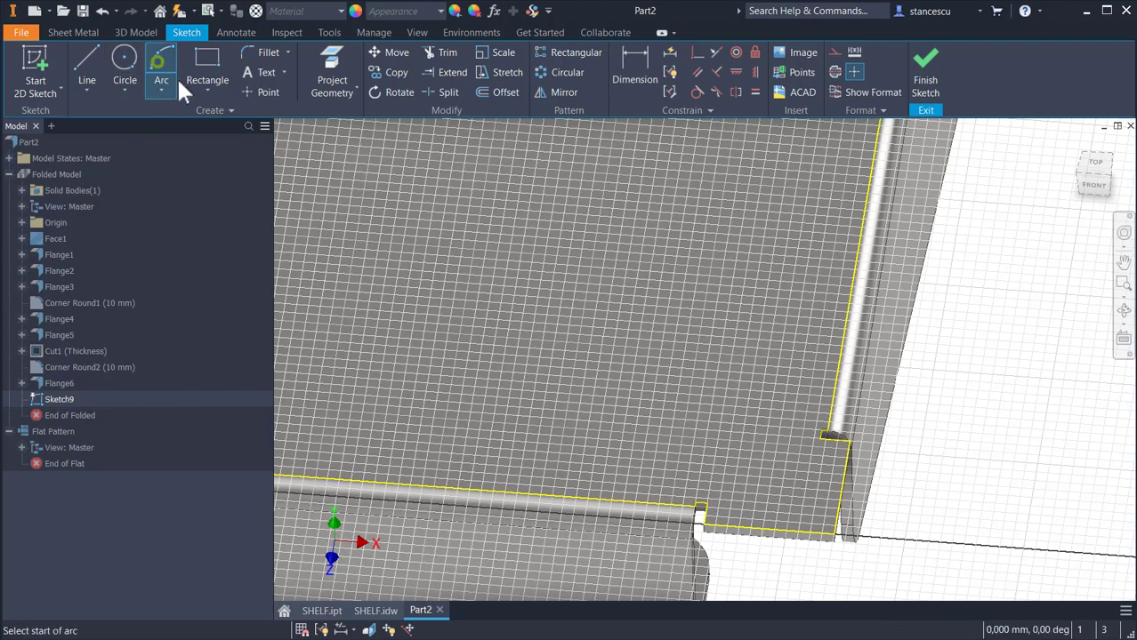
{"action": "left_click", "coordinate": [704, 504]}
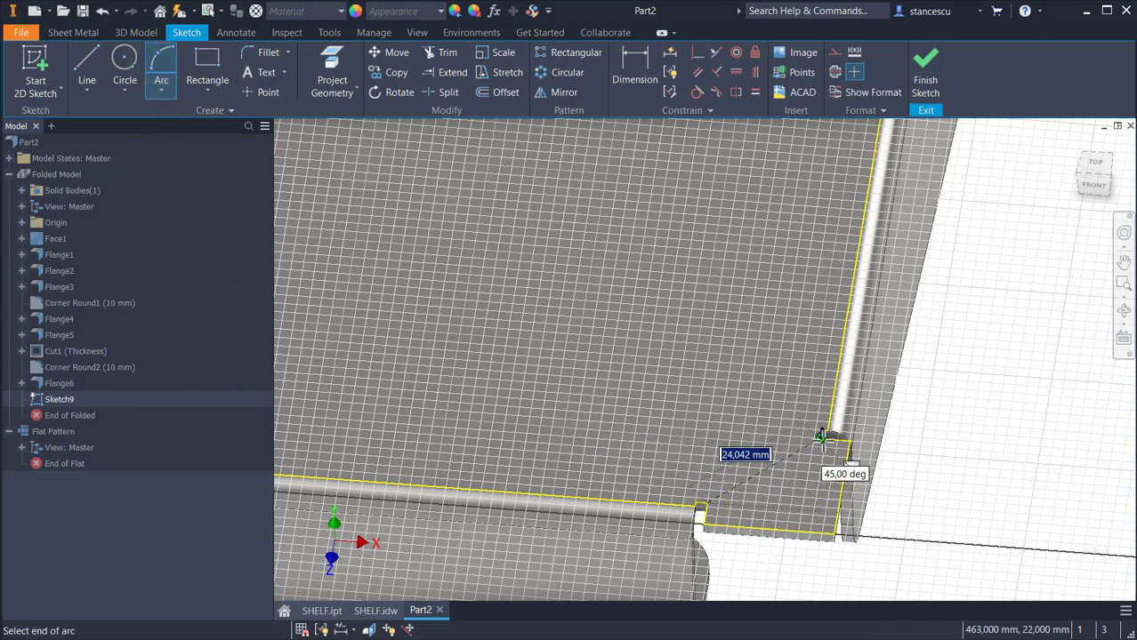
{"action": "scroll", "coordinate": [819, 435], "scroll_direction": "down", "scroll_amount": 2}
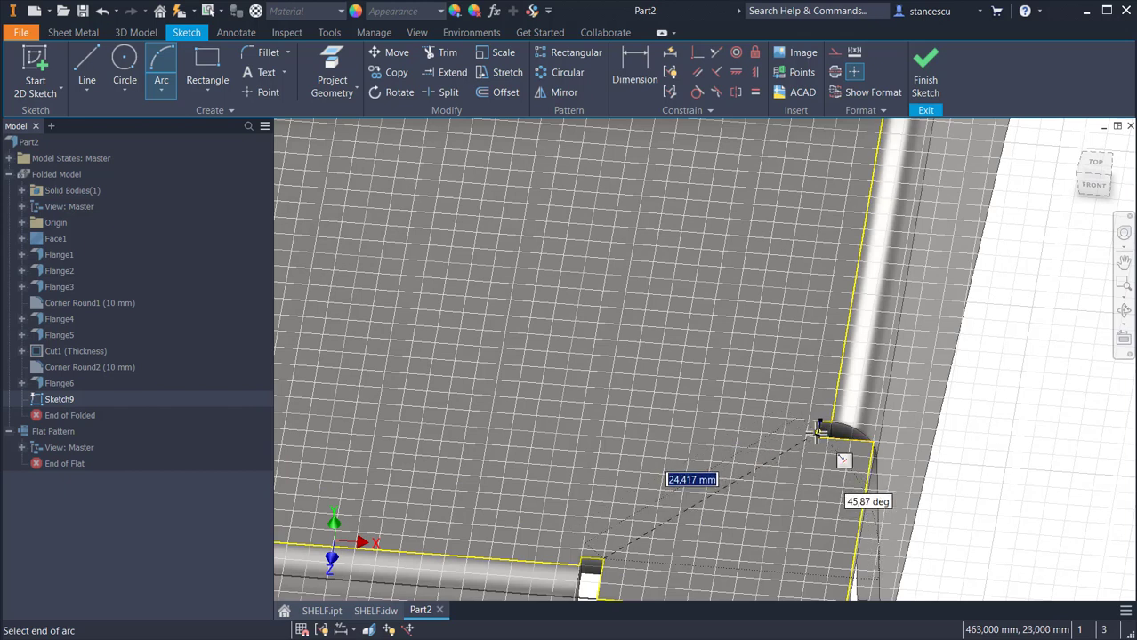
{"action": "left_click", "coordinate": [818, 428]}
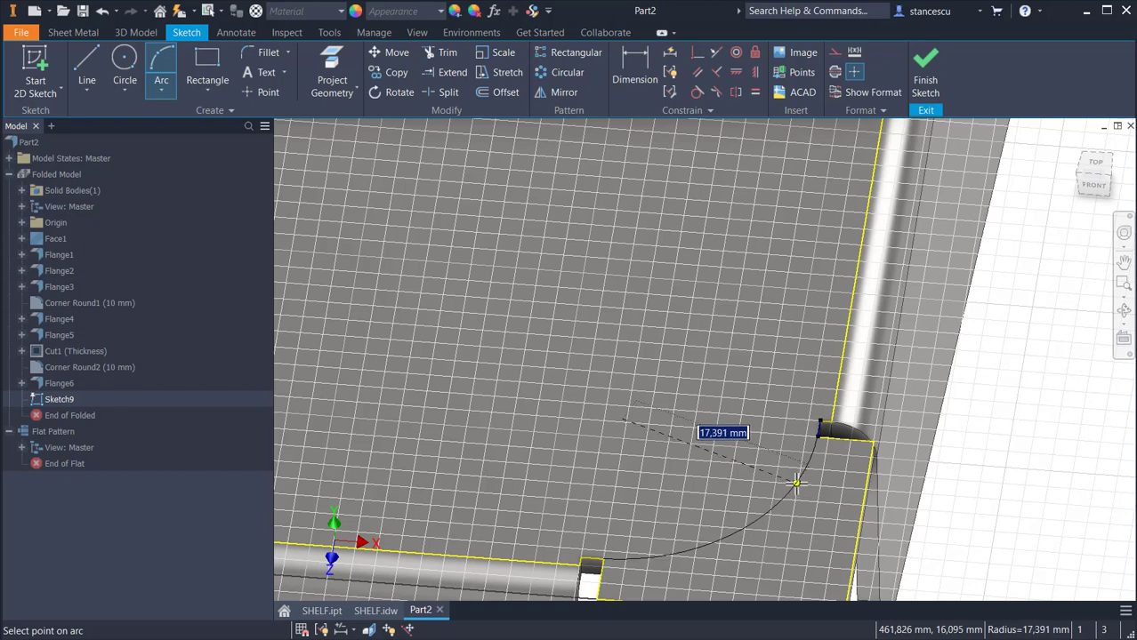
{"action": "left_click", "coordinate": [796, 483]}
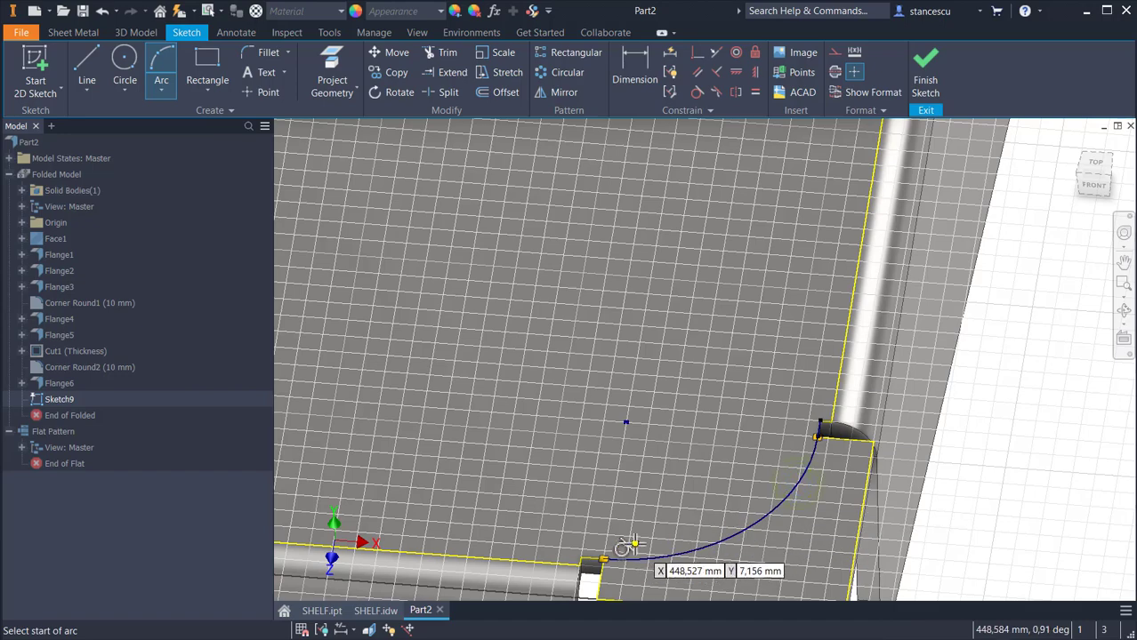
{"action": "left_click", "coordinate": [694, 93]}
{"action": "scroll", "coordinate": [792, 475], "scroll_direction": "down", "scroll_amount": 1}
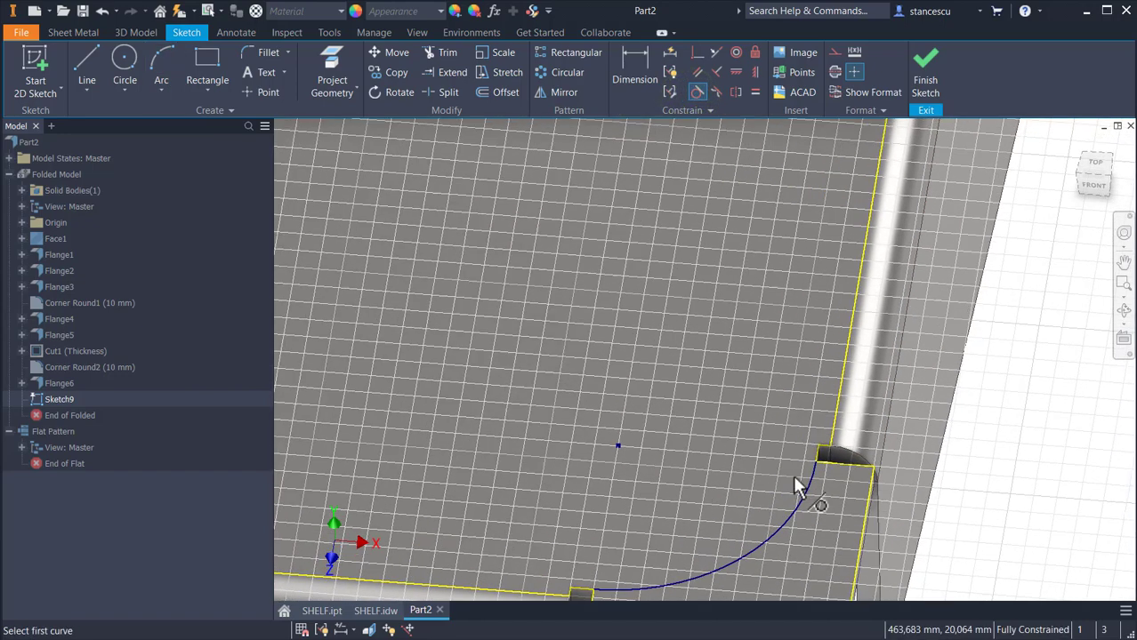
{"action": "left_click", "coordinate": [814, 531]}
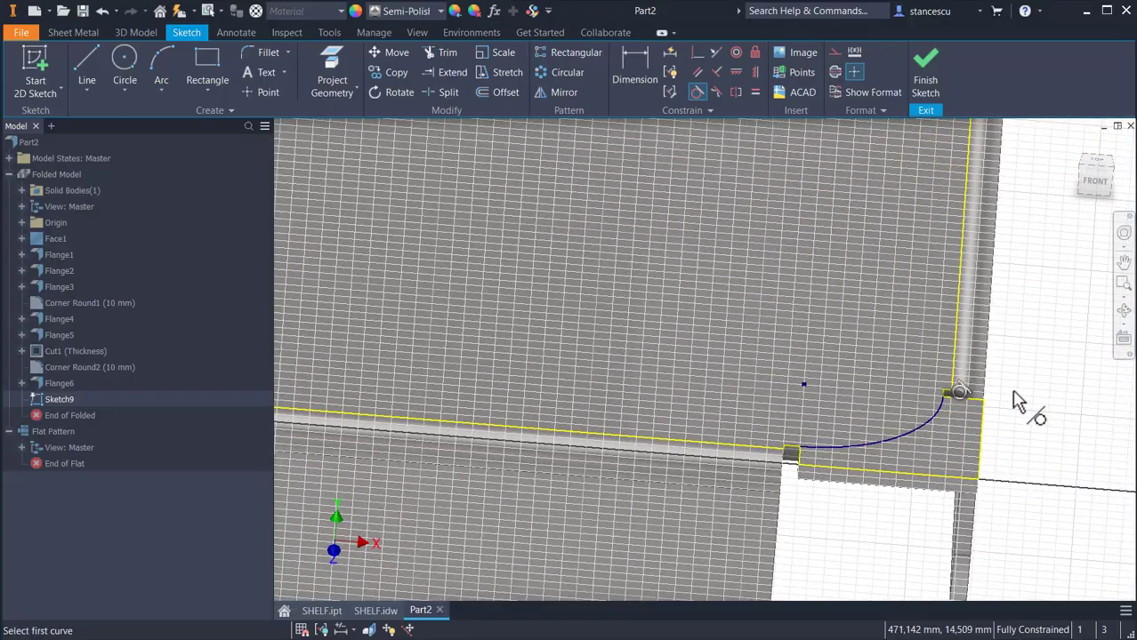
{"action": "key", "text": "Escape"}
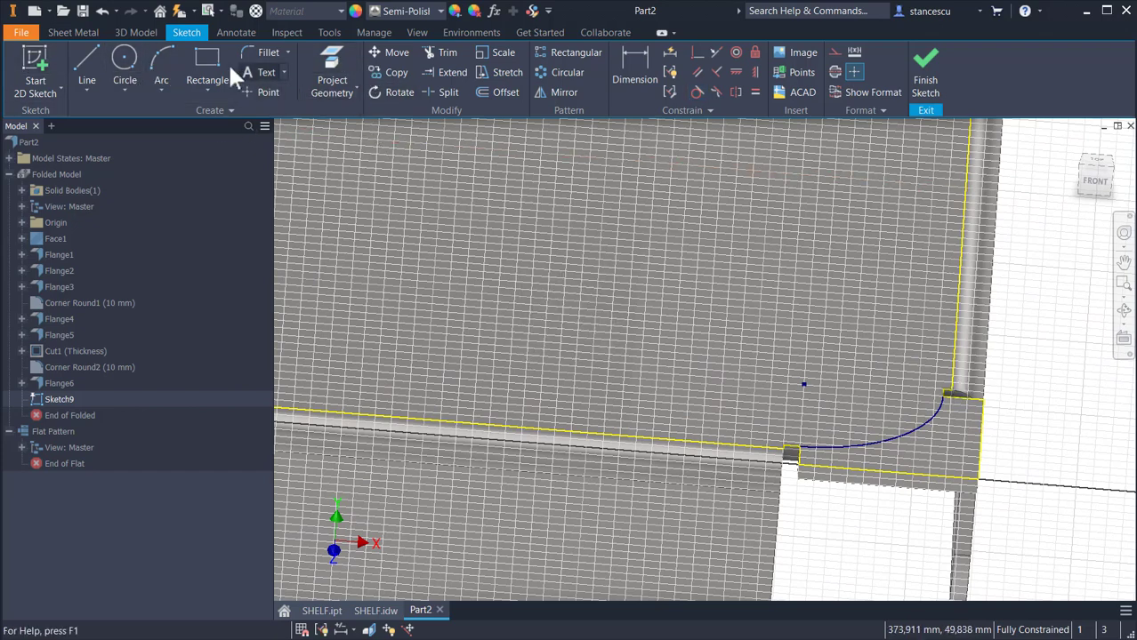
Step: Try to add a radius dimension to the front right corner arc
{"action": "left_click", "coordinate": [632, 64]}
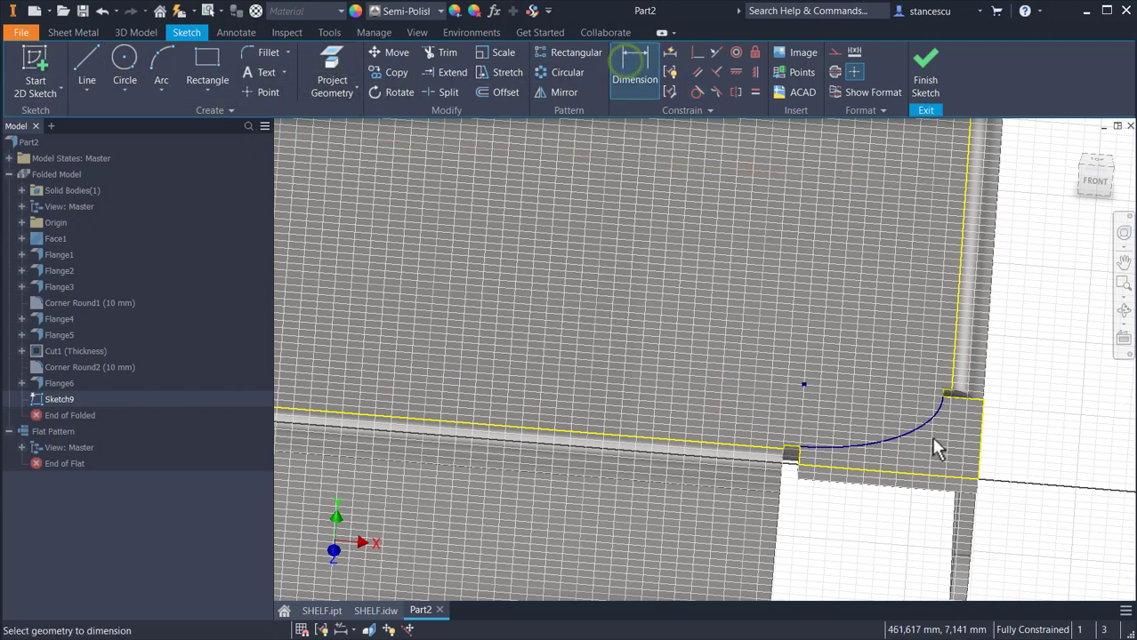
{"action": "left_click", "coordinate": [930, 432]}
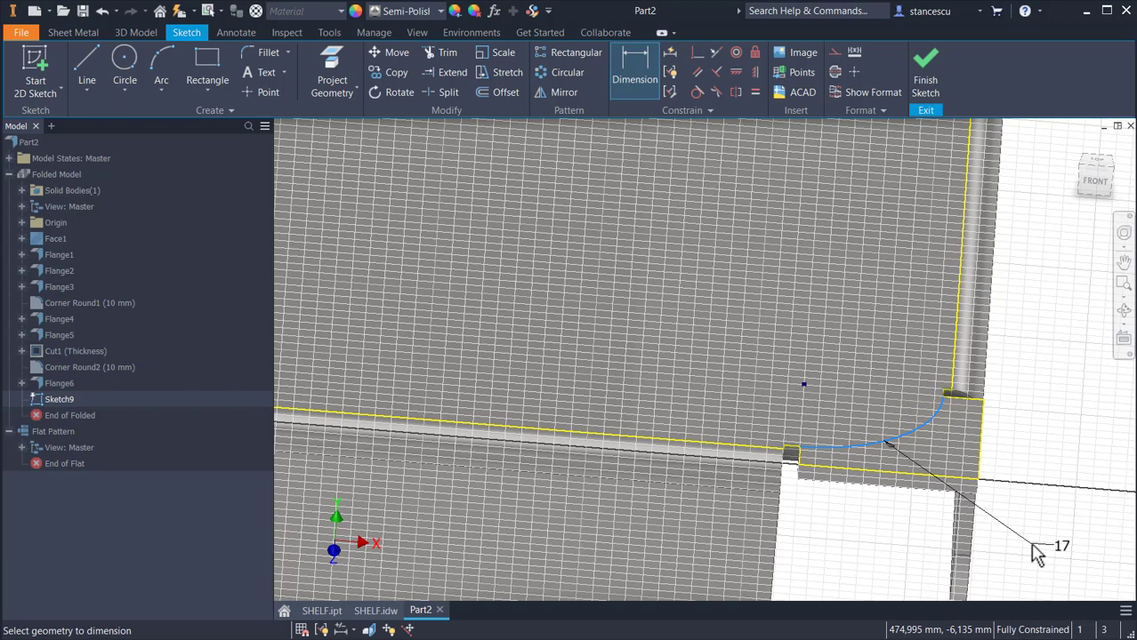
{"action": "left_click", "coordinate": [1034, 553]}
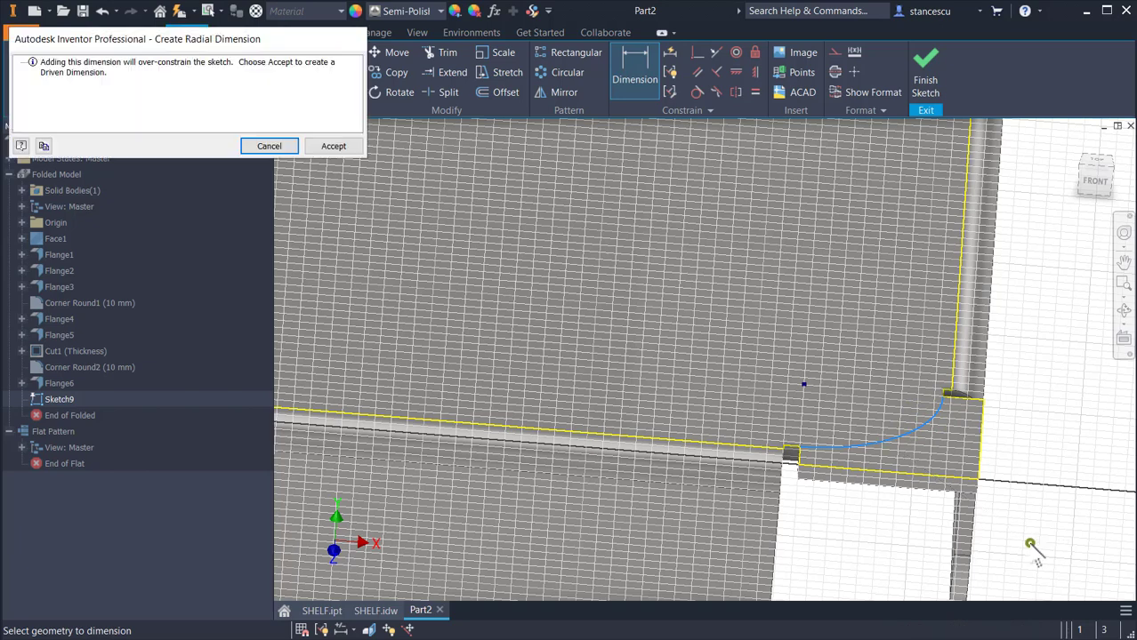
{"action": "left_click", "coordinate": [276, 148]}
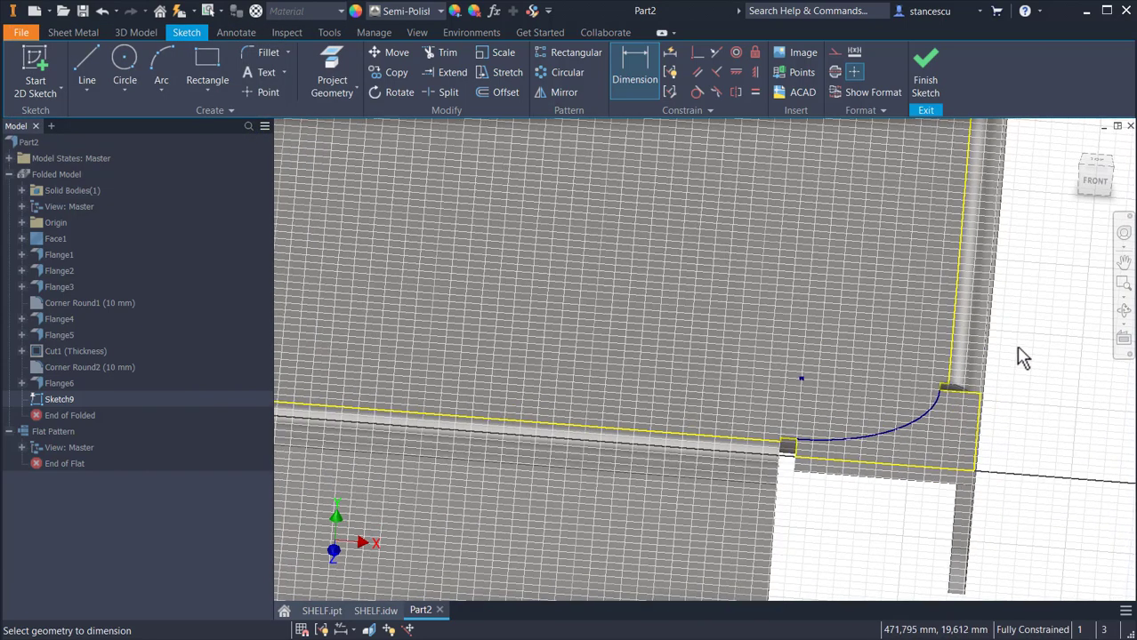
Step: Draw a three-point arc of about 7 mm radius between the rear left corner's two bend reliefs, tangent to both adjoining relief edges
{"action": "scroll", "coordinate": [1017, 348], "scroll_direction": "up", "scroll_amount": 5}
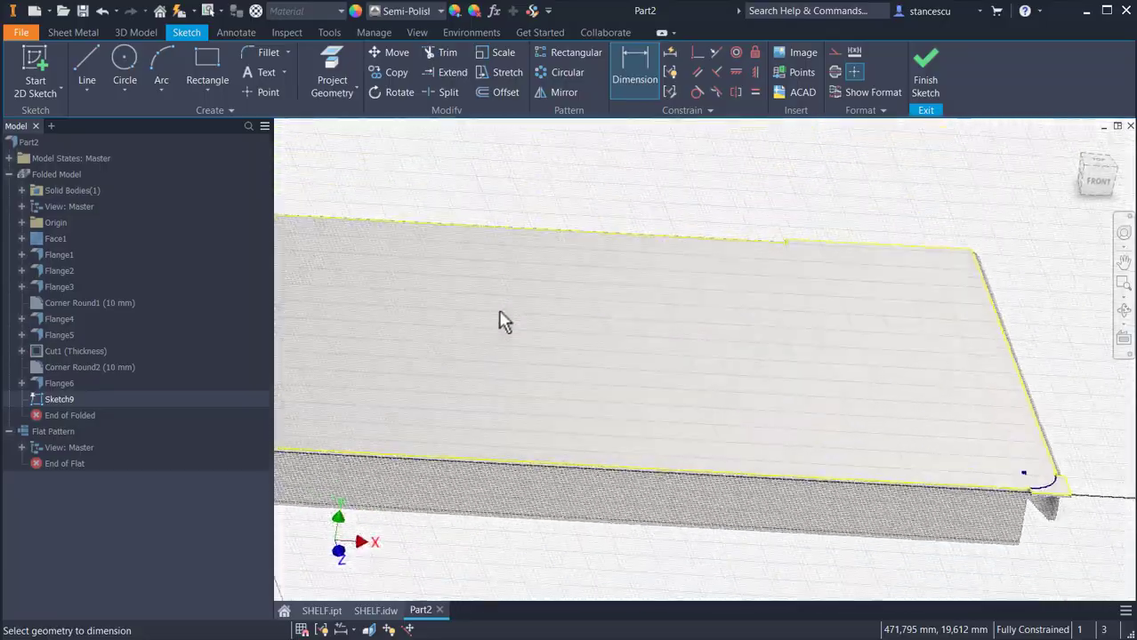
{"action": "mouse_move", "coordinate": [499, 311]}
{"action": "middle_mouse_down"}
{"action": "mouse_move", "coordinate": [449, 353]}
{"action": "mouse_move", "coordinate": [728, 379]}
{"action": "middle_mouse_up"}
{"action": "scroll", "coordinate": [642, 241], "scroll_direction": "down", "scroll_amount": 5}
{"action": "scroll", "coordinate": [538, 267], "scroll_direction": "up", "scroll_amount": 5}
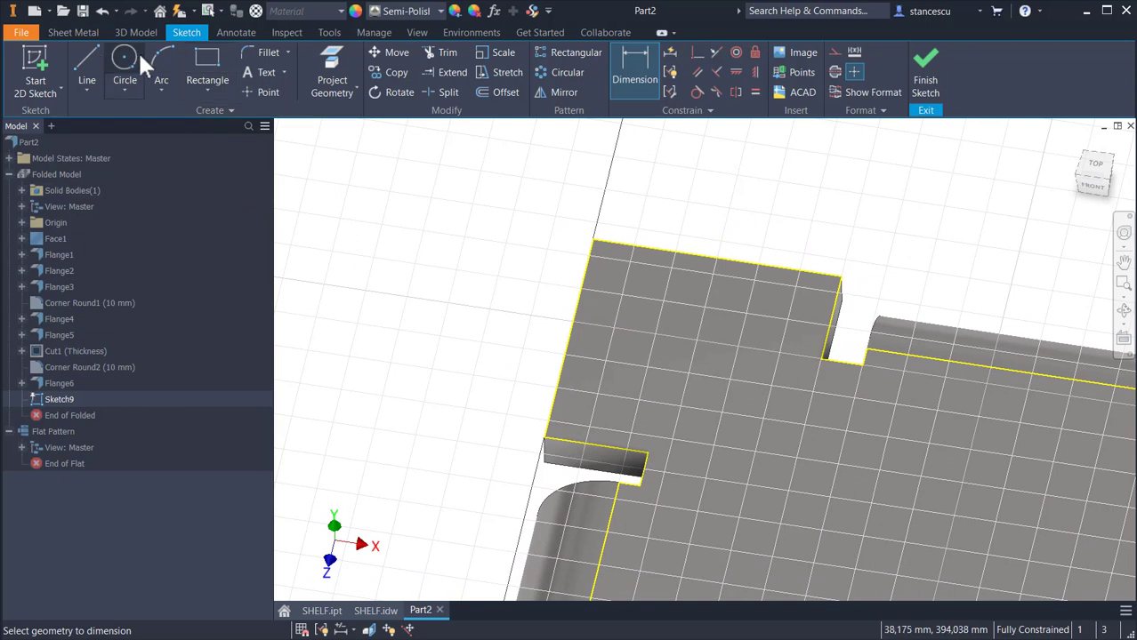
{"action": "left_click", "coordinate": [156, 68]}
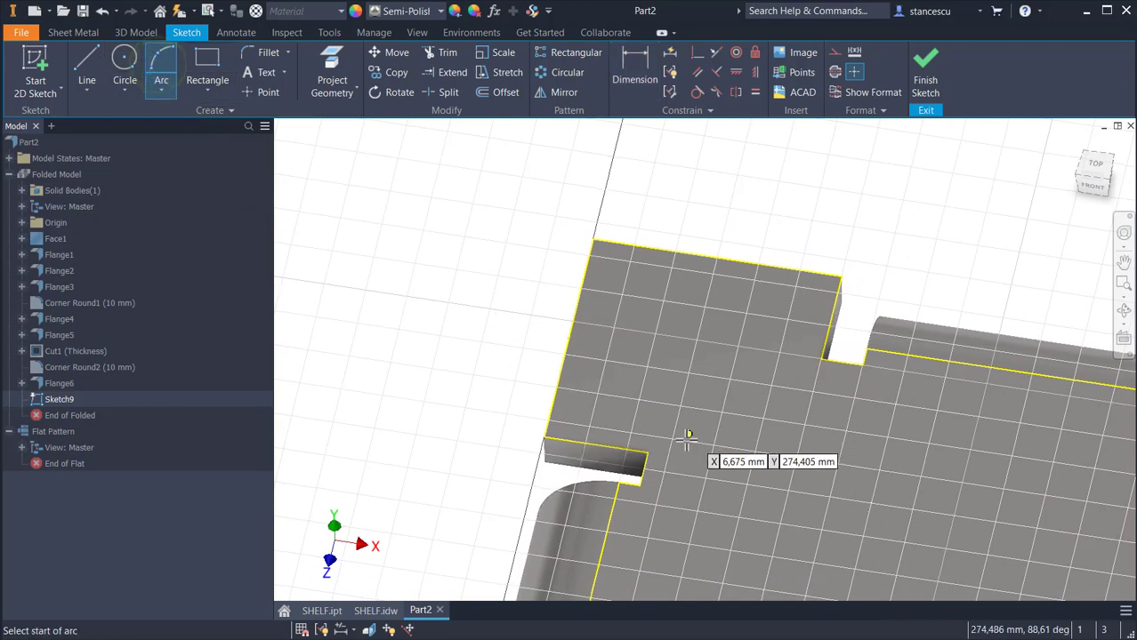
{"action": "left_click", "coordinate": [644, 450]}
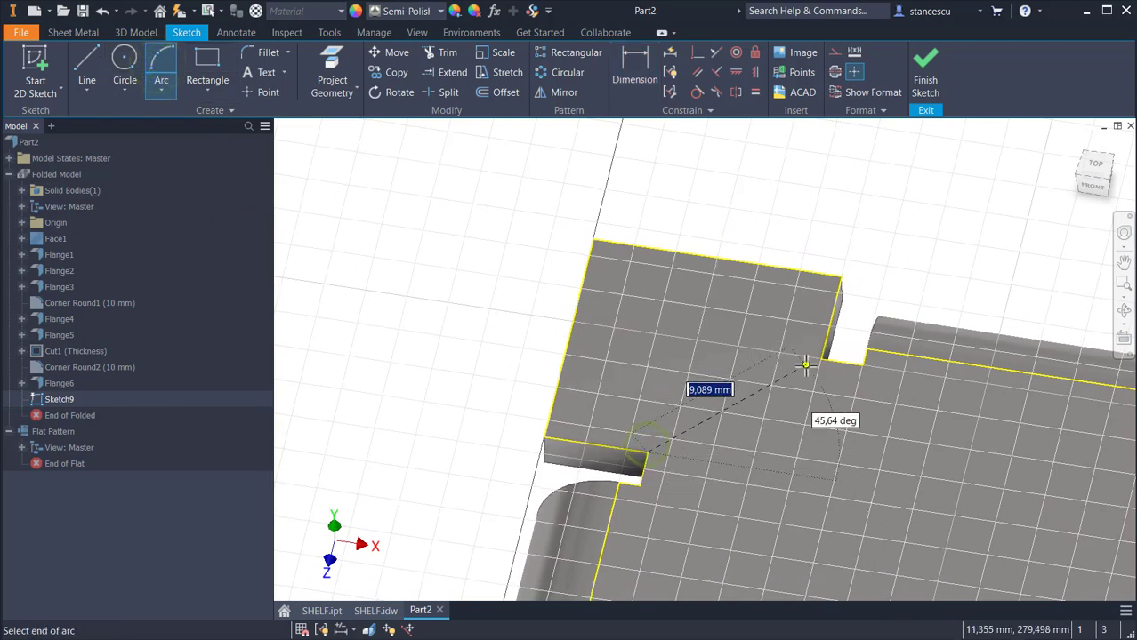
{"action": "left_click", "coordinate": [818, 359]}
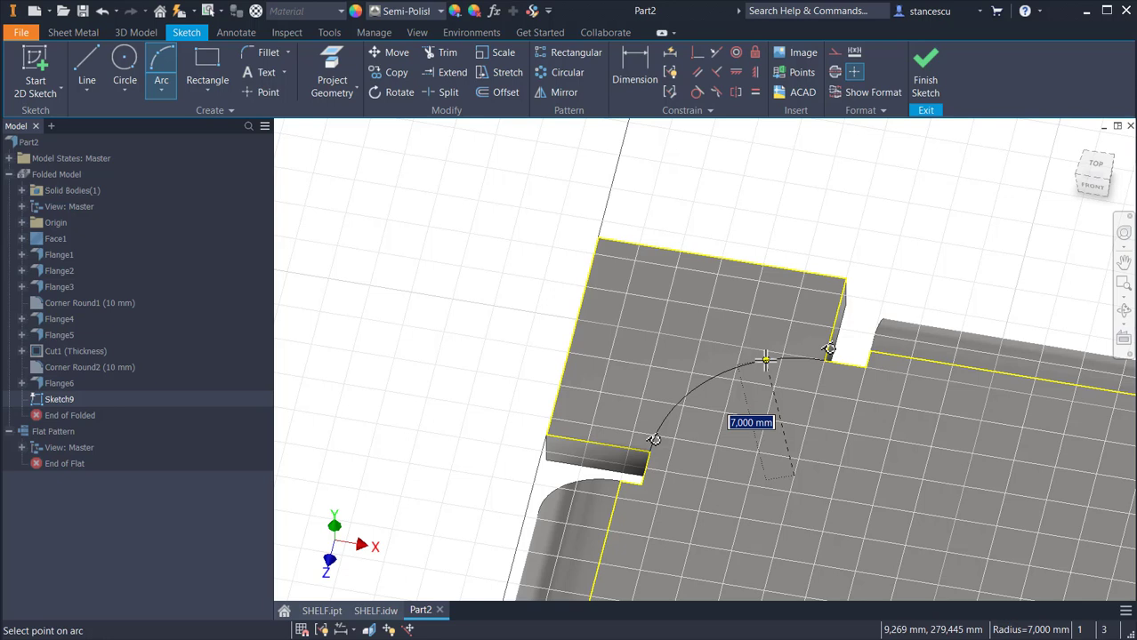
{"action": "left_click", "coordinate": [765, 359]}
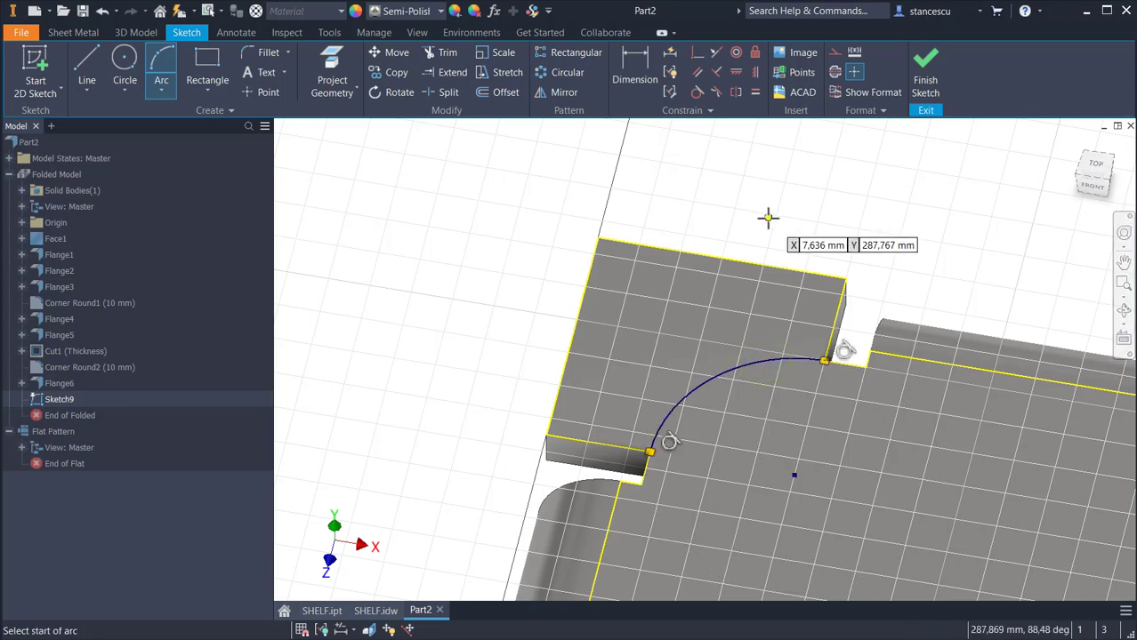
Step: Finish the sketch and cut away the rear left and front right corner areas outside the arcs through the sheet Thickness
{"action": "left_click", "coordinate": [923, 70]}
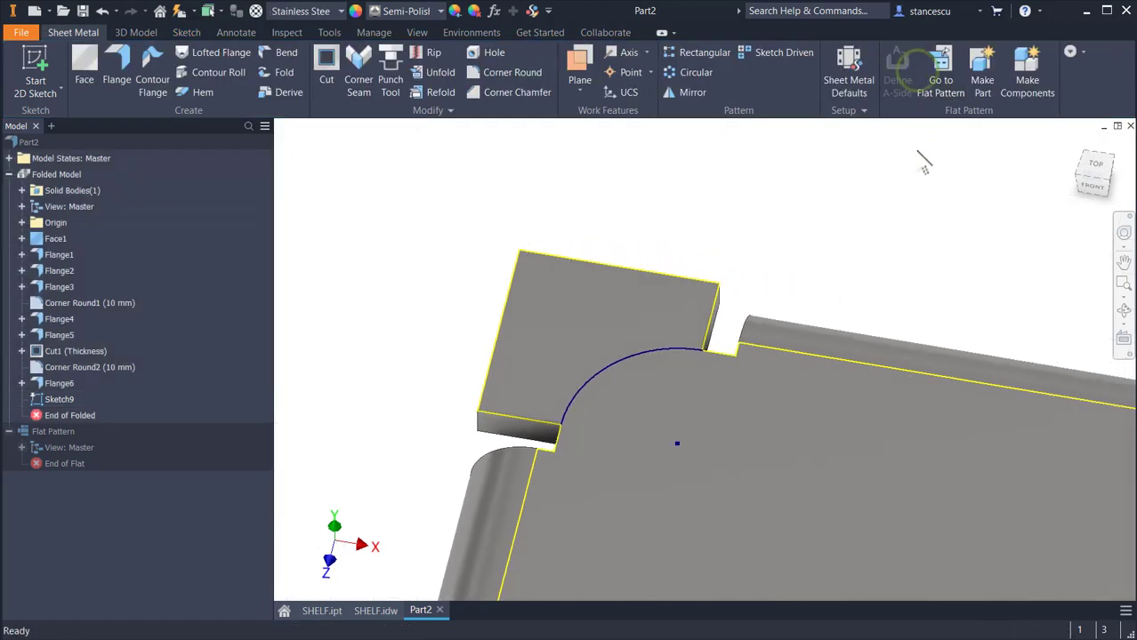
{"action": "left_click", "coordinate": [326, 64]}
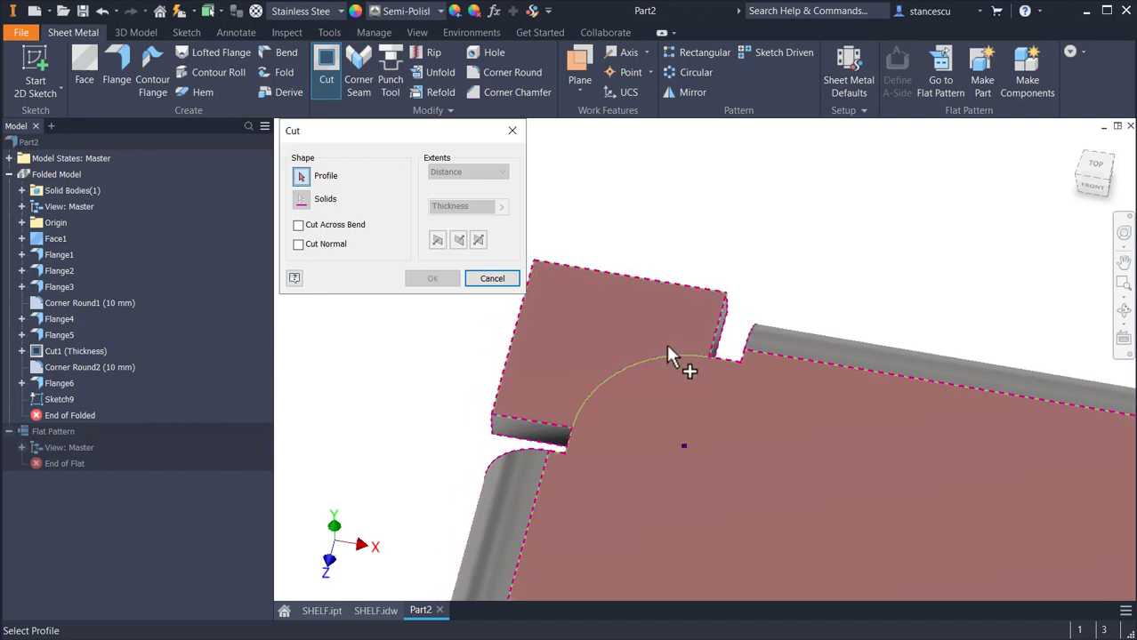
{"action": "left_click", "coordinate": [671, 356]}
{"action": "scroll", "coordinate": [861, 356], "scroll_direction": "down", "scroll_amount": 6}
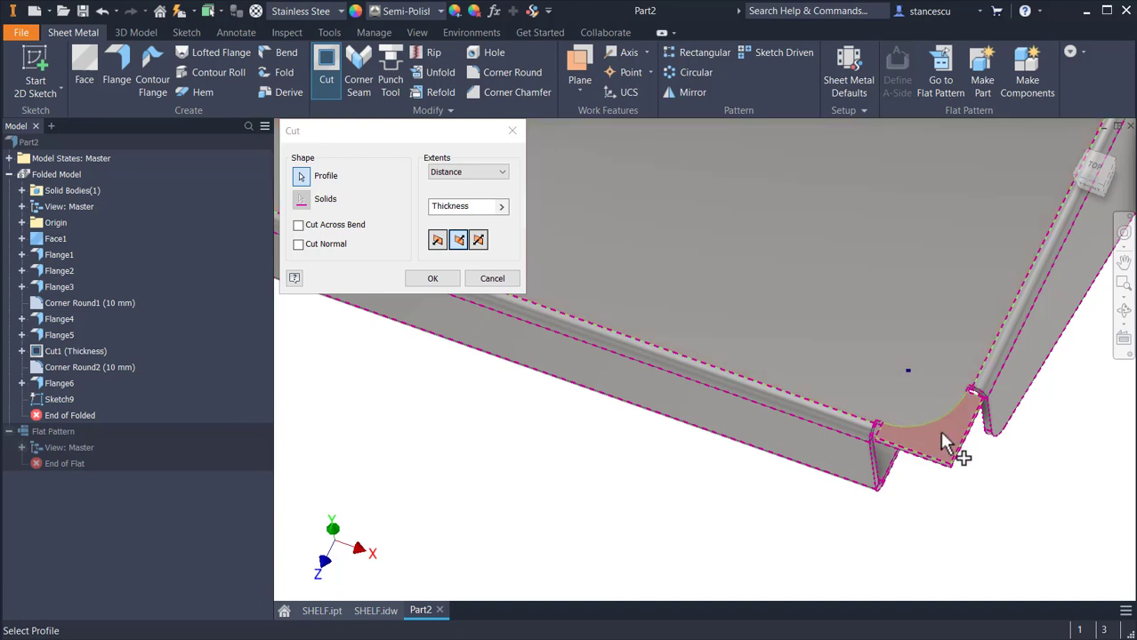
{"action": "left_click", "coordinate": [940, 433]}
{"action": "scroll", "coordinate": [765, 516], "scroll_direction": "up", "scroll_amount": 3}
{"action": "scroll", "coordinate": [761, 505], "scroll_direction": "up", "scroll_amount": 2}
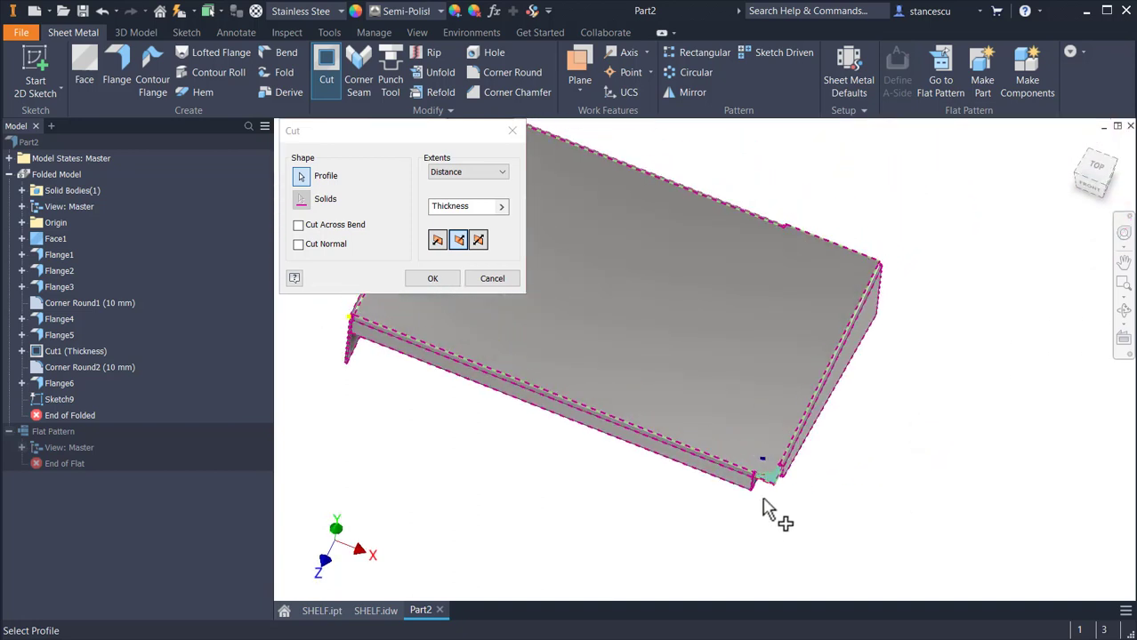
{"action": "key", "text": "F6"}
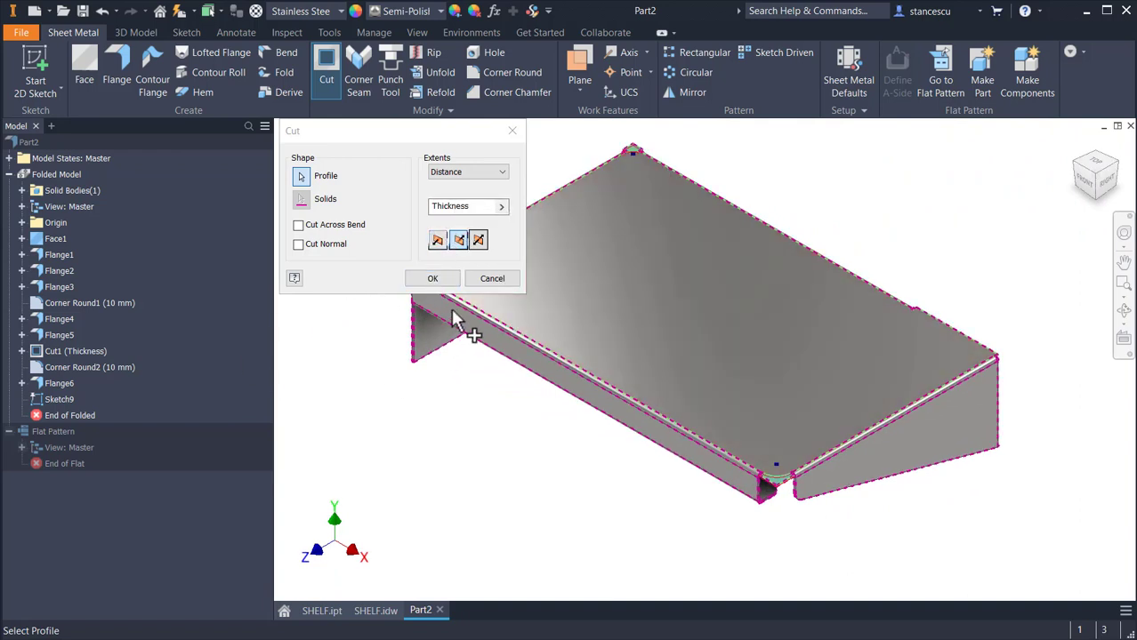
{"action": "left_click", "coordinate": [442, 278]}
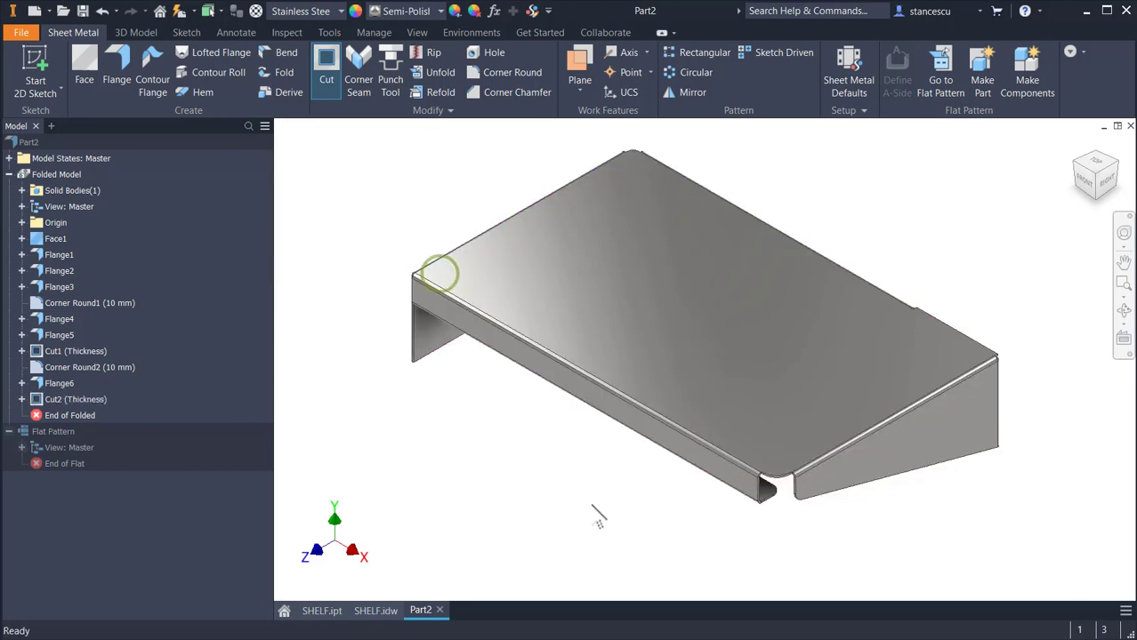
Step: Inspect the rounded front corner cut-out, then examine the slot layout and its border distances on the top view in SHELF.idw
{"action": "scroll", "coordinate": [819, 533], "scroll_direction": "up", "scroll_amount": 5}
{"action": "scroll", "coordinate": [886, 564], "scroll_direction": "down", "scroll_amount": 2}
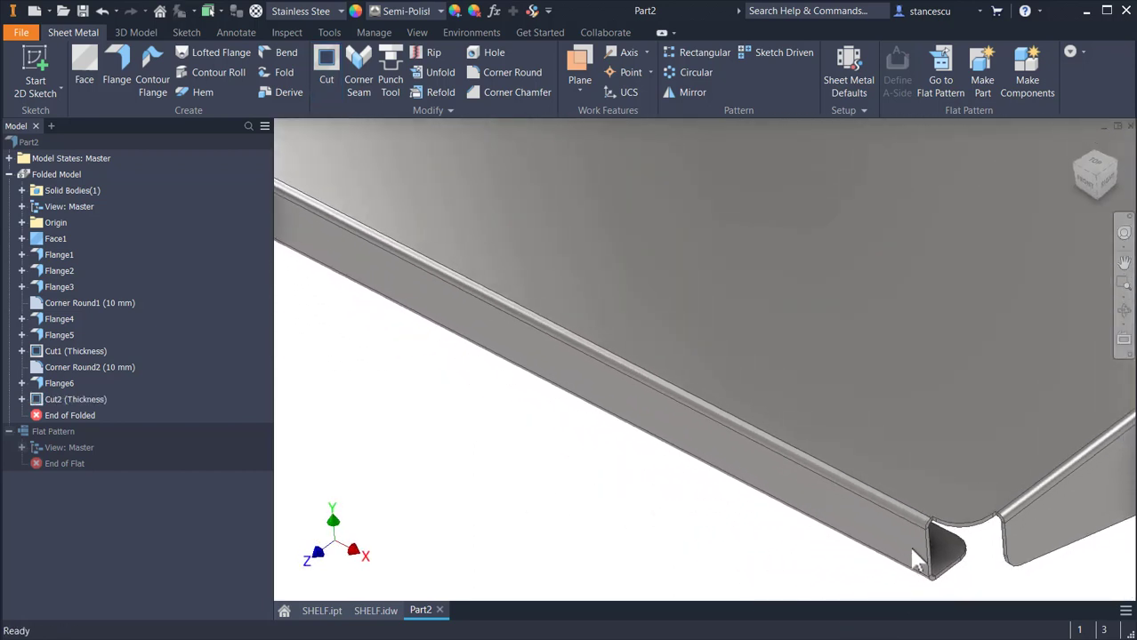
{"action": "scroll", "coordinate": [718, 140], "scroll_direction": "up", "scroll_amount": 2}
{"action": "middle_click_drag", "start_coordinate": [719, 140], "coordinate": [710, 367]}
{"action": "key", "text": "F6"}
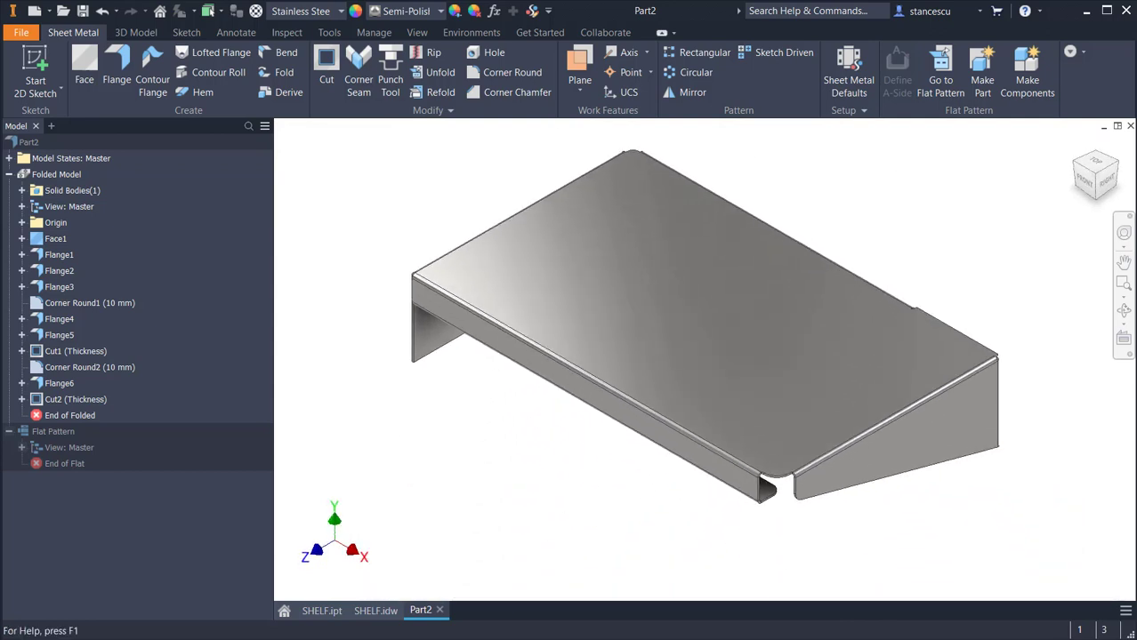
{"action": "left_click", "coordinate": [464, 487]}
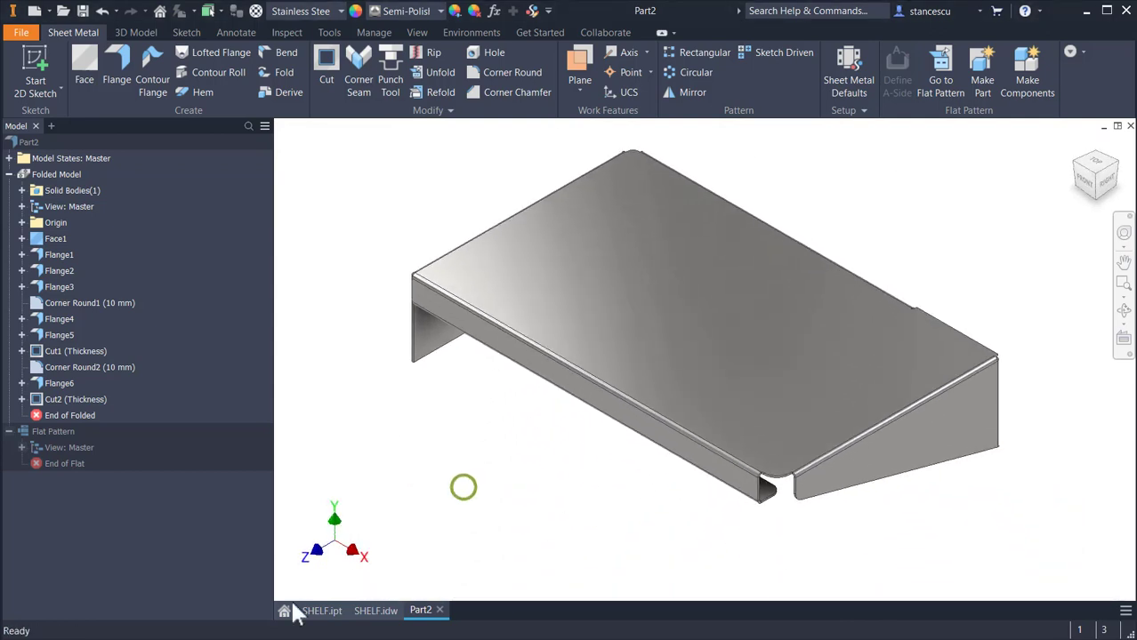
{"action": "left_click", "coordinate": [374, 610]}
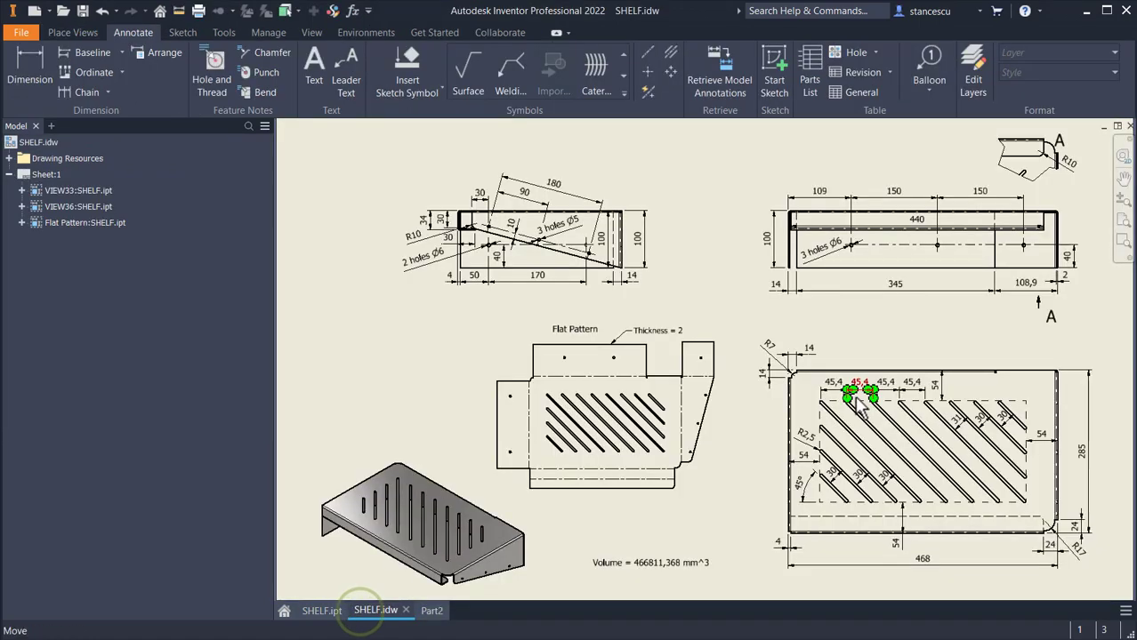
{"action": "scroll", "coordinate": [939, 445], "scroll_direction": "up", "scroll_amount": 4}
{"action": "middle_click_drag", "start_coordinate": [939, 445], "coordinate": [604, 361]}
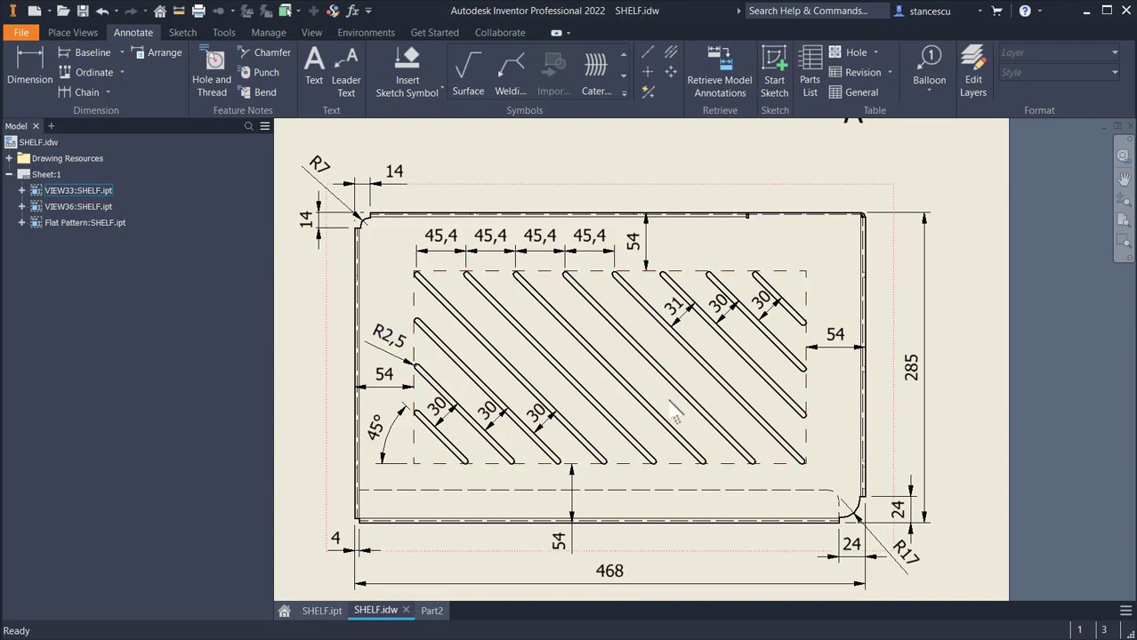
{"action": "left_click", "coordinate": [835, 347]}
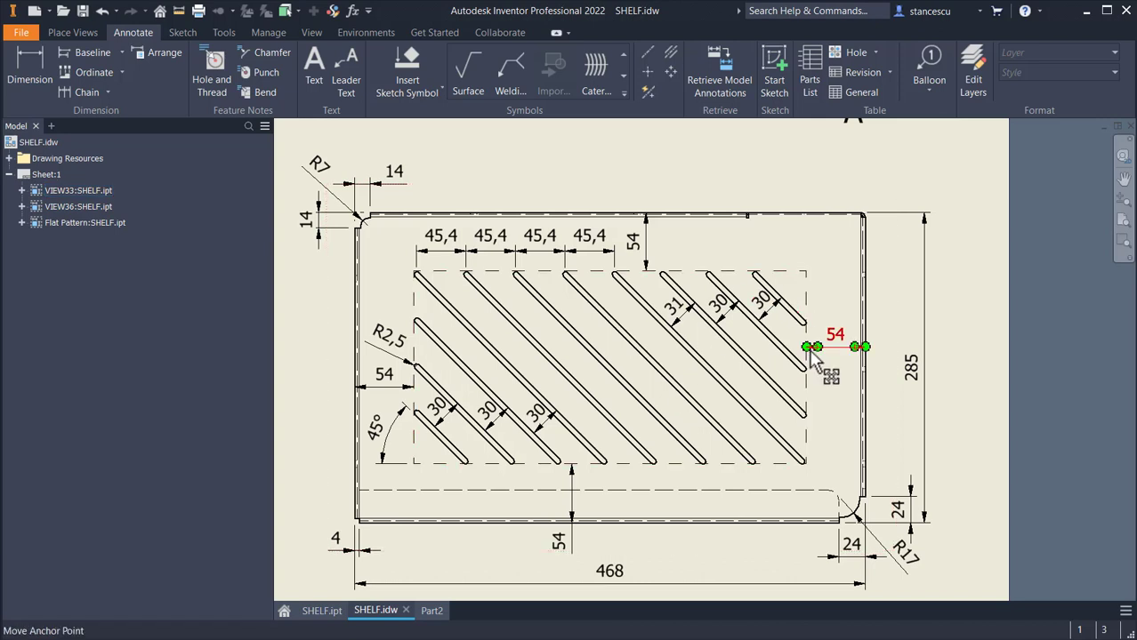
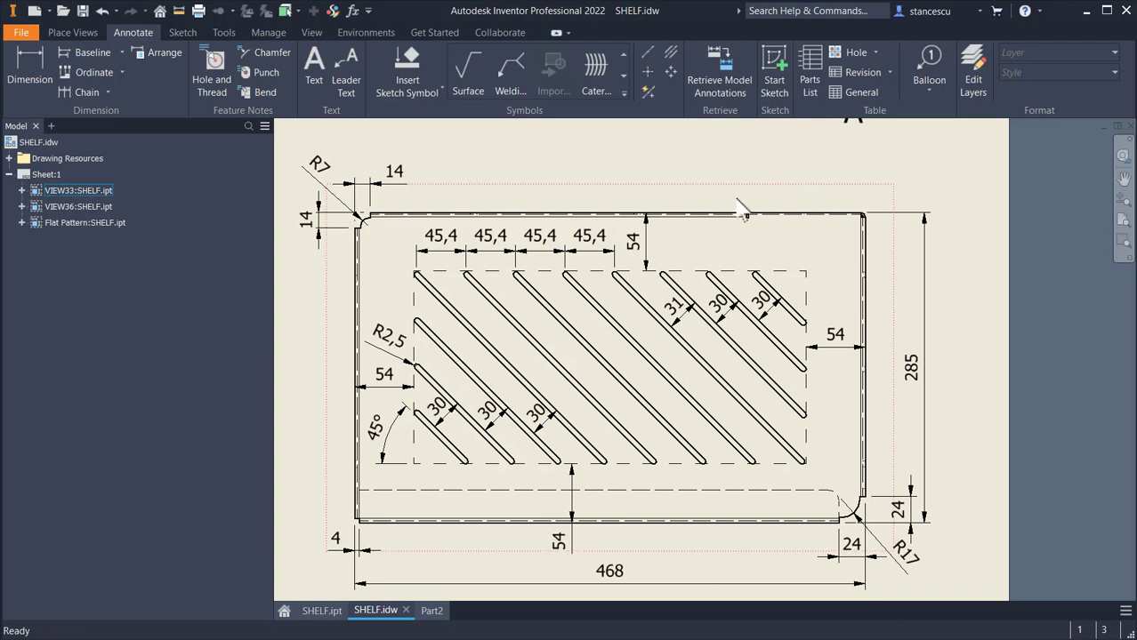
Step: Start a sketch on the top face of the shelf in Part2 and convert all projected edges to construction geometry
{"action": "left_click", "coordinate": [426, 614]}
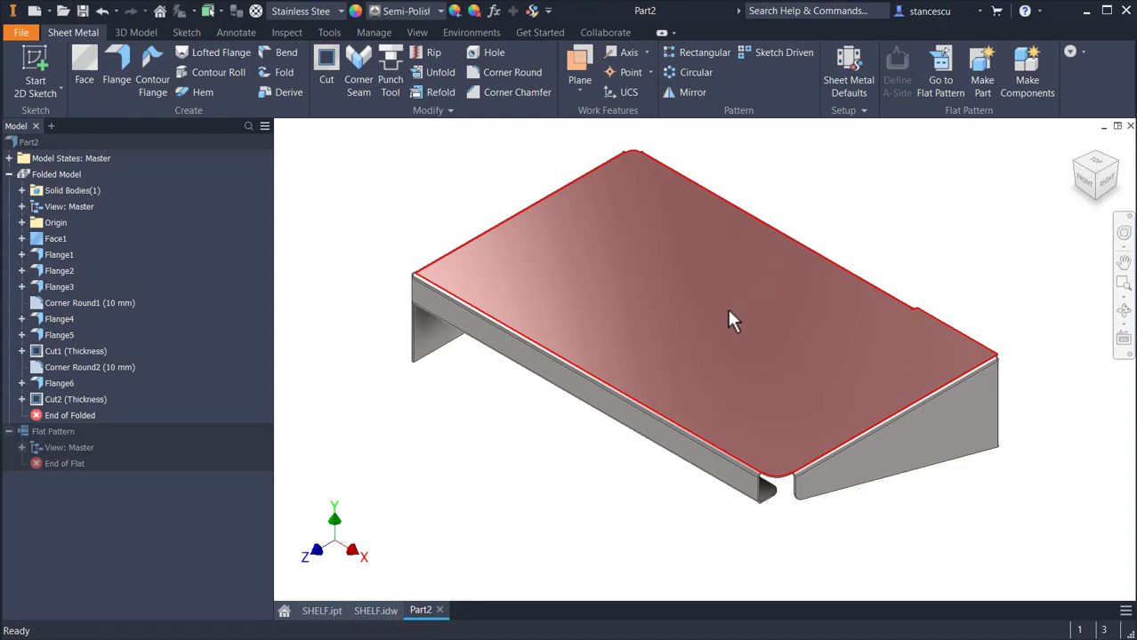
{"action": "left_click", "coordinate": [727, 306]}
{"action": "left_click", "coordinate": [824, 300]}
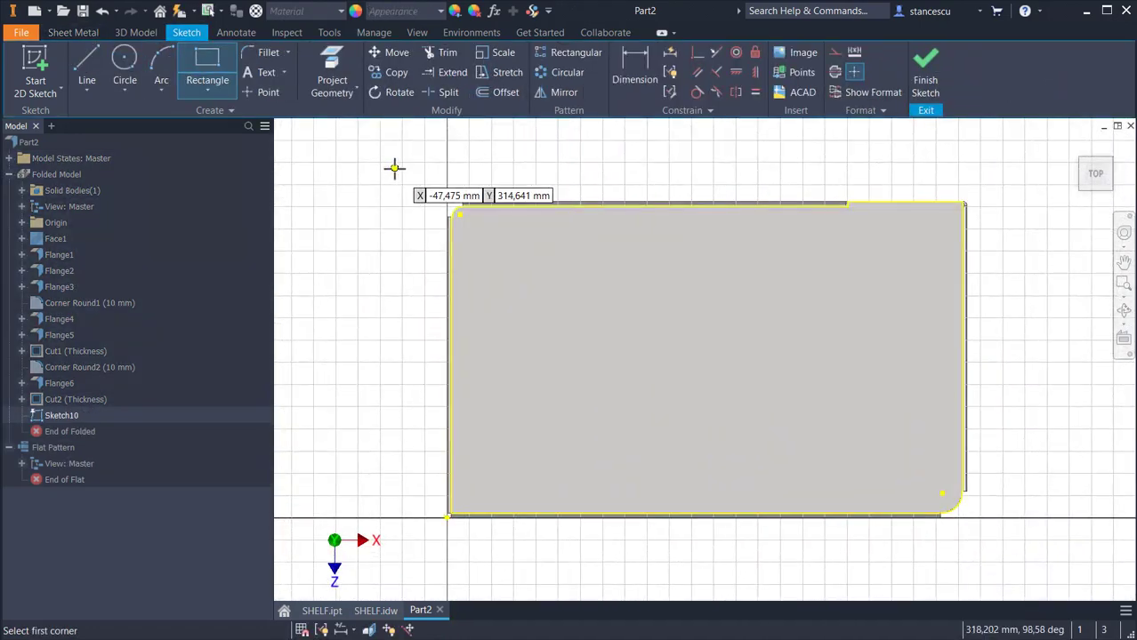
{"action": "key", "text": "Escape"}
{"action": "mouse_move", "coordinate": [394, 166]}
{"action": "left_mouse_down"}
{"action": "mouse_move", "coordinate": [908, 563]}
{"action": "mouse_move", "coordinate": [1070, 583]}
{"action": "left_mouse_up"}
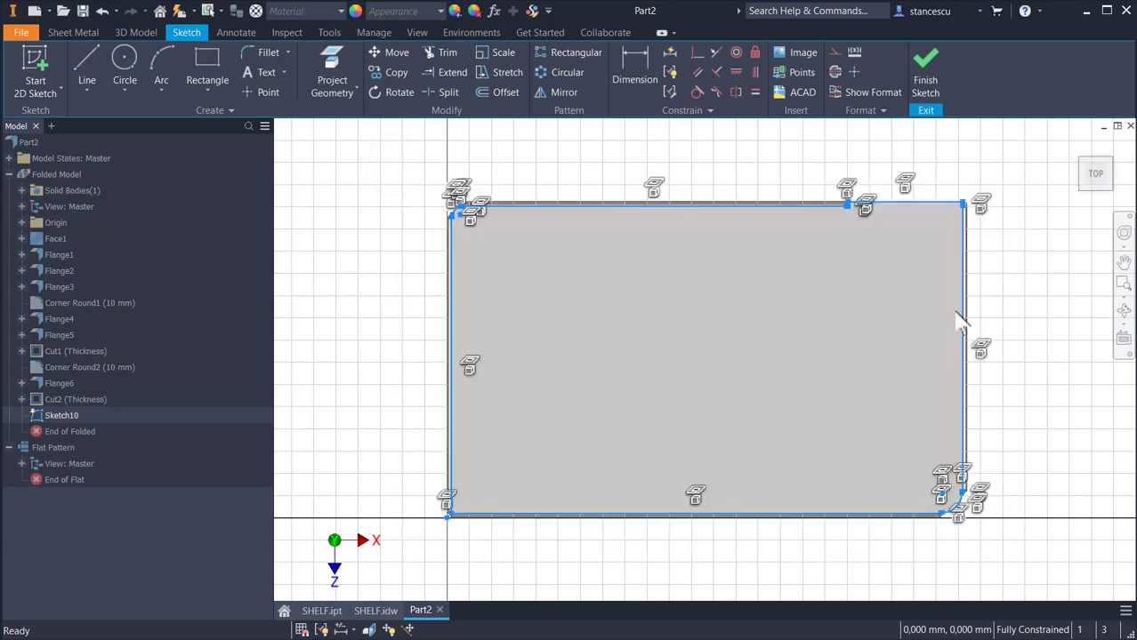
{"action": "left_click", "coordinate": [829, 52]}
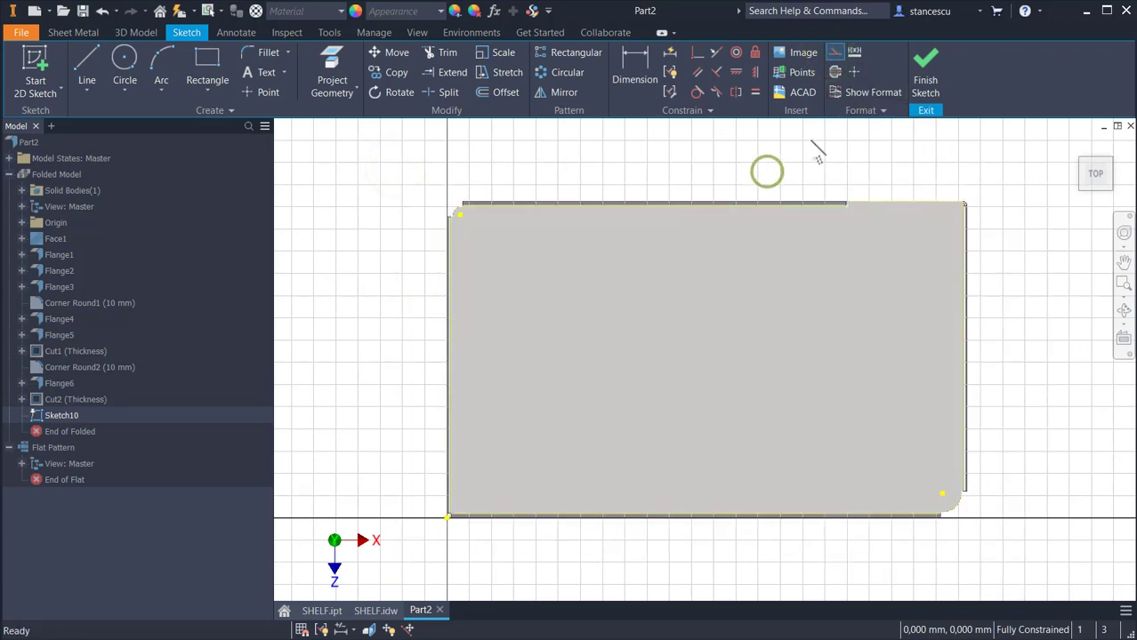
{"action": "left_click", "coordinate": [834, 51]}
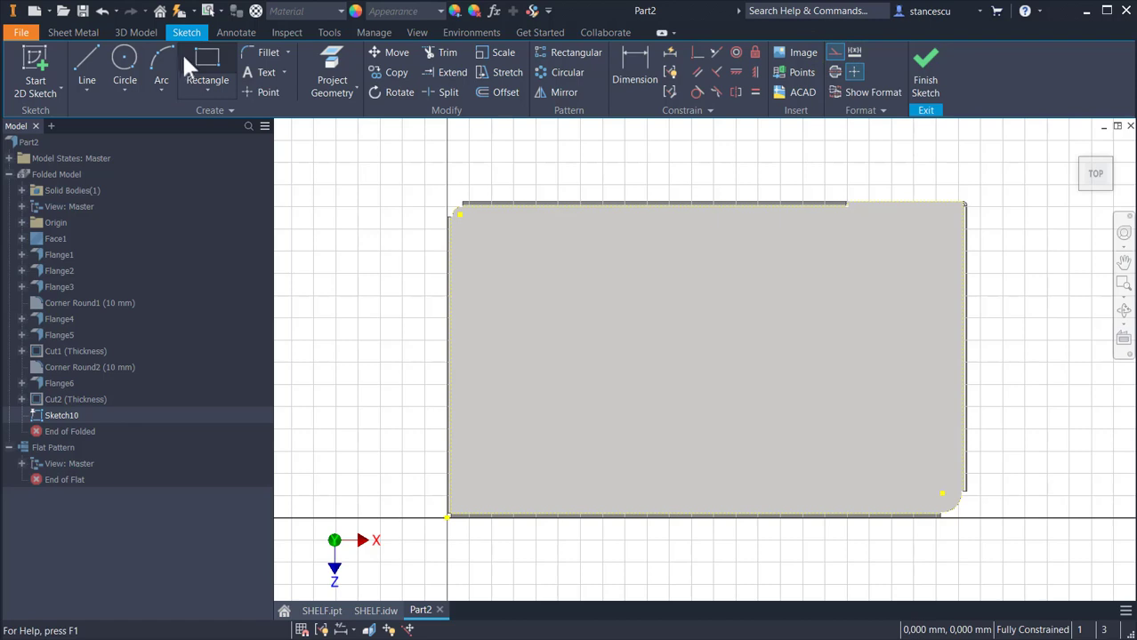
Step: Draw a construction rectangle inside the top face, its left edge about 48 mm from the shelf's left side, and switch construction mode off
{"action": "left_click", "coordinate": [198, 57]}
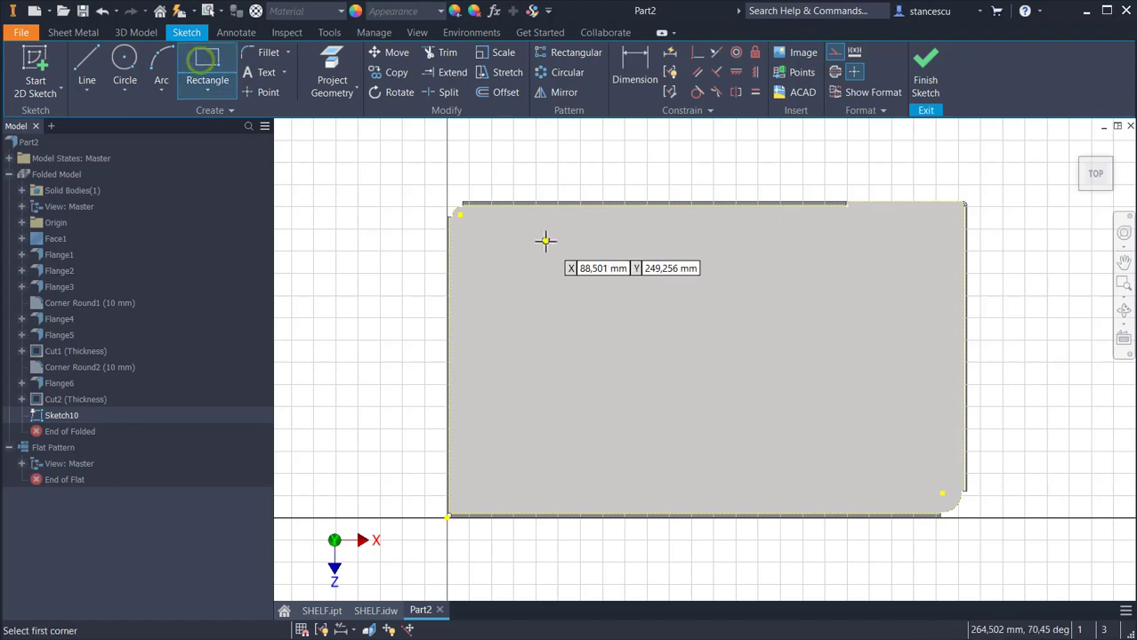
{"action": "left_click", "coordinate": [500, 253]}
{"action": "left_click", "coordinate": [893, 458]}
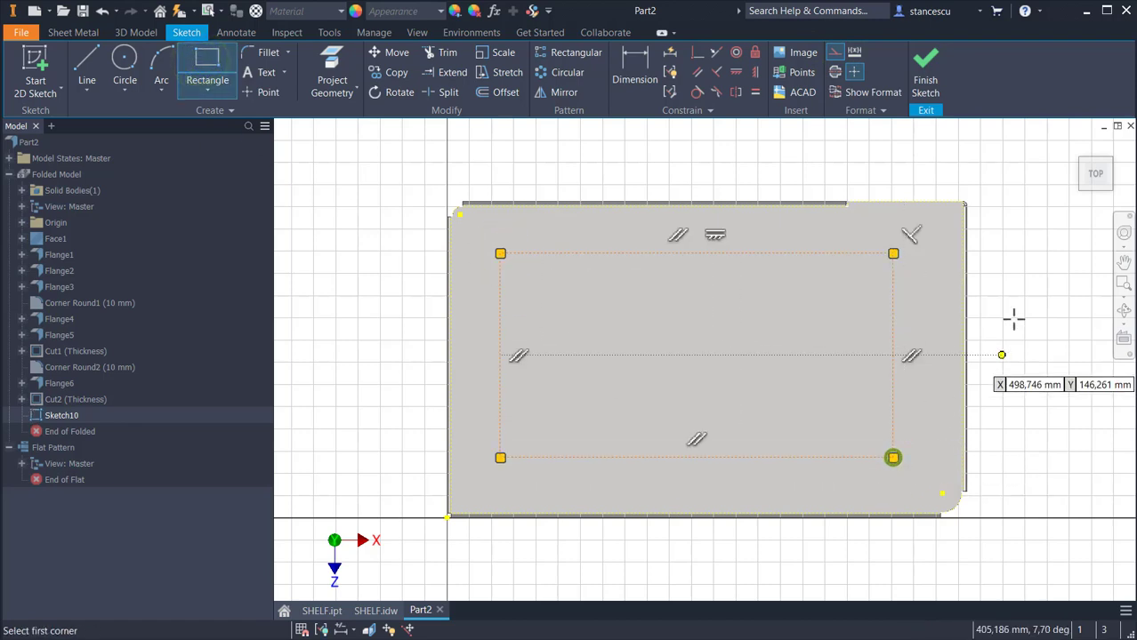
{"action": "key", "text": "Escape"}
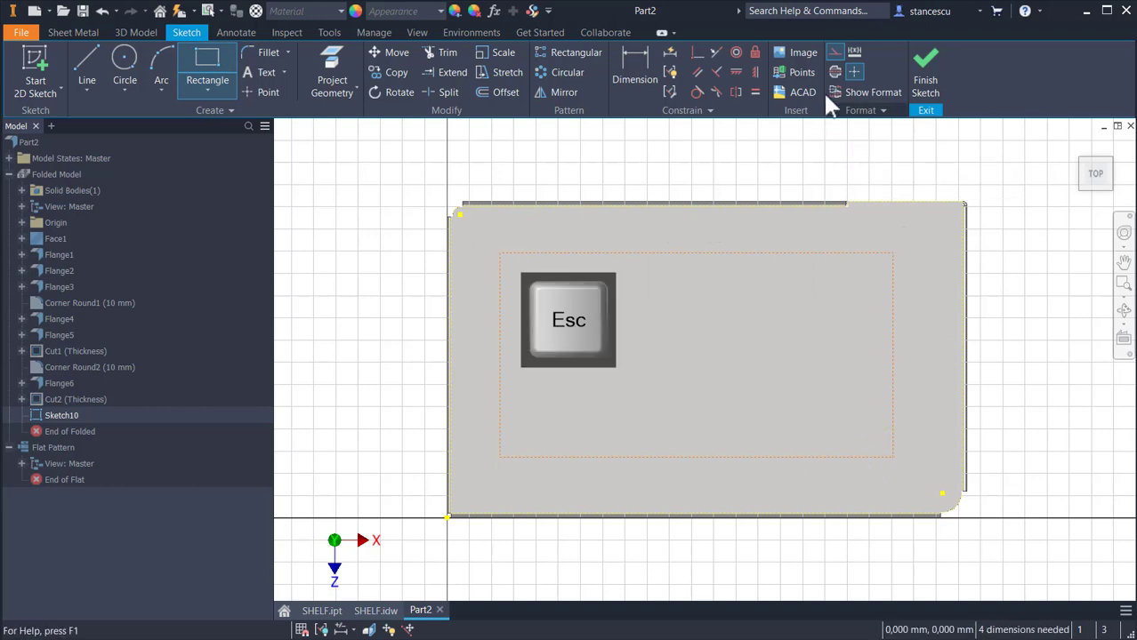
{"action": "left_click", "coordinate": [834, 49]}
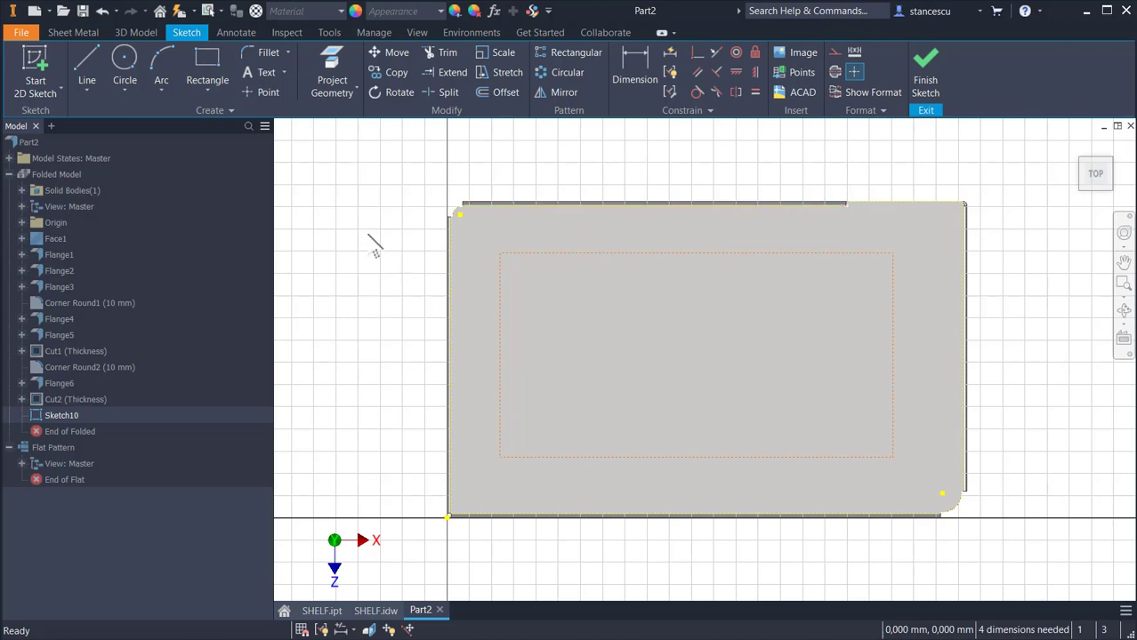
Step: Dimension the construction rectangle's left edge 54 mm from the shelf's outer left side
{"action": "left_click", "coordinate": [624, 55]}
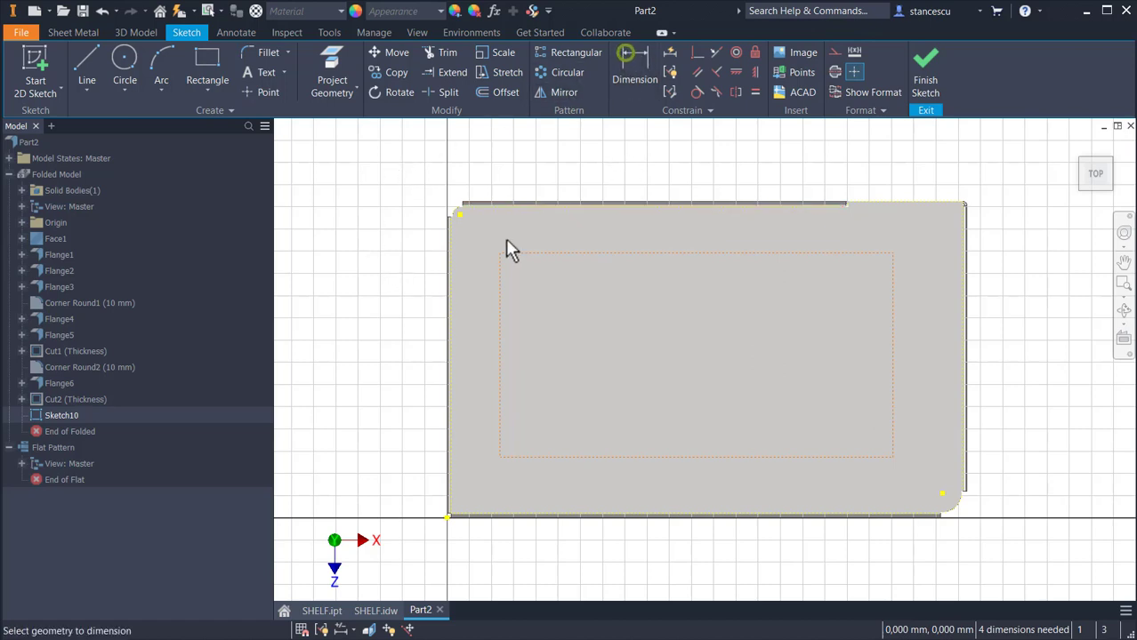
{"action": "left_click", "coordinate": [499, 285]}
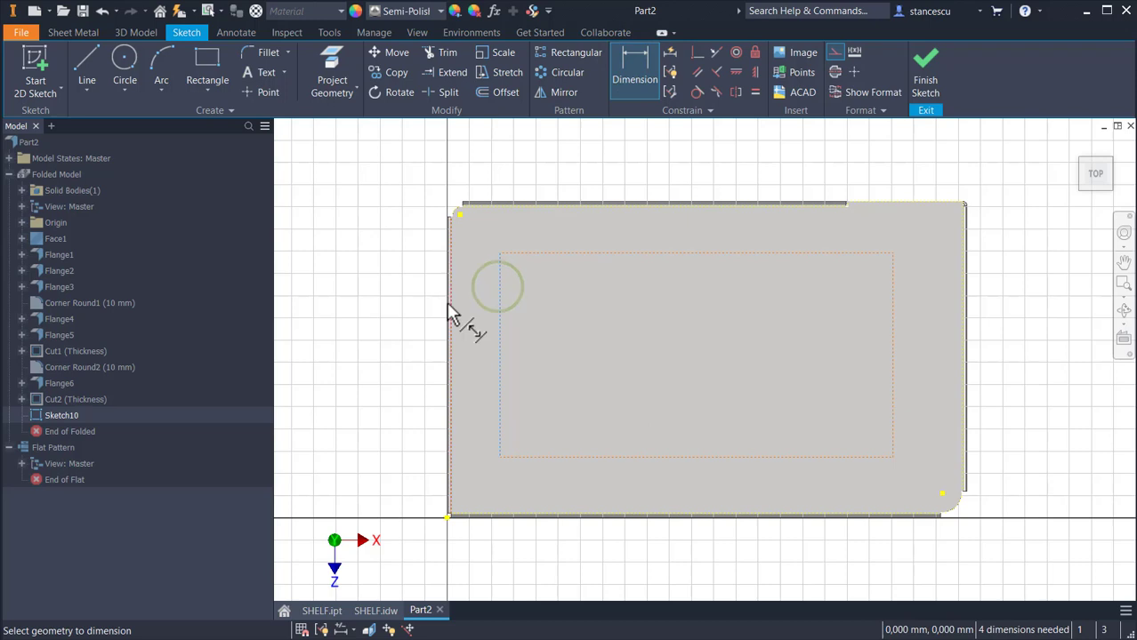
{"action": "scroll", "coordinate": [446, 313], "scroll_direction": "down", "scroll_amount": 3}
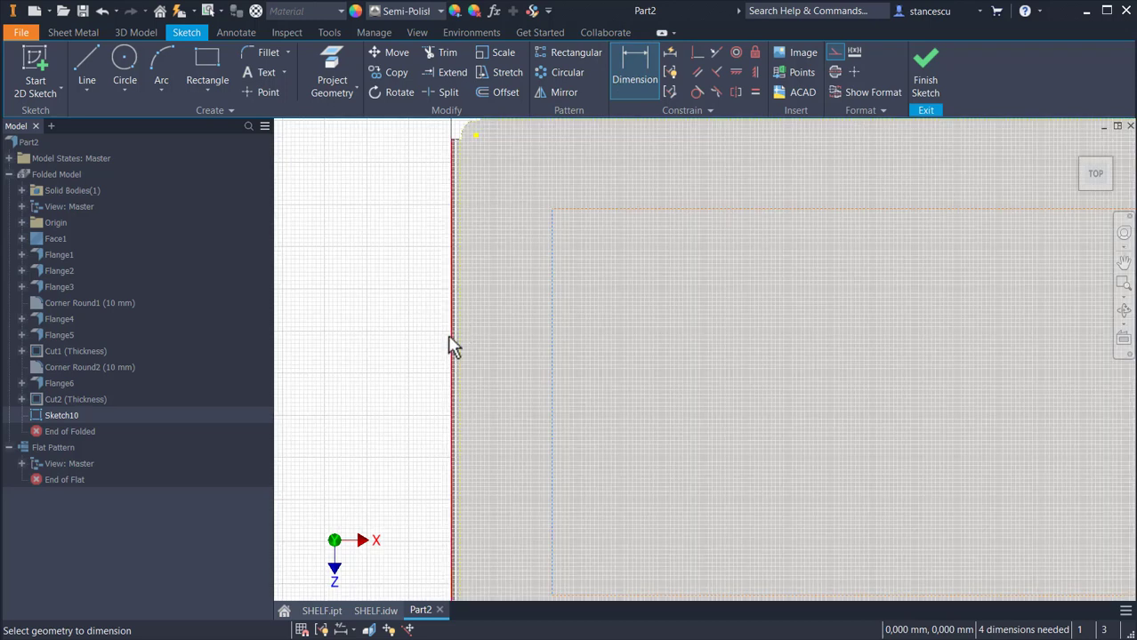
{"action": "left_click", "coordinate": [450, 338]}
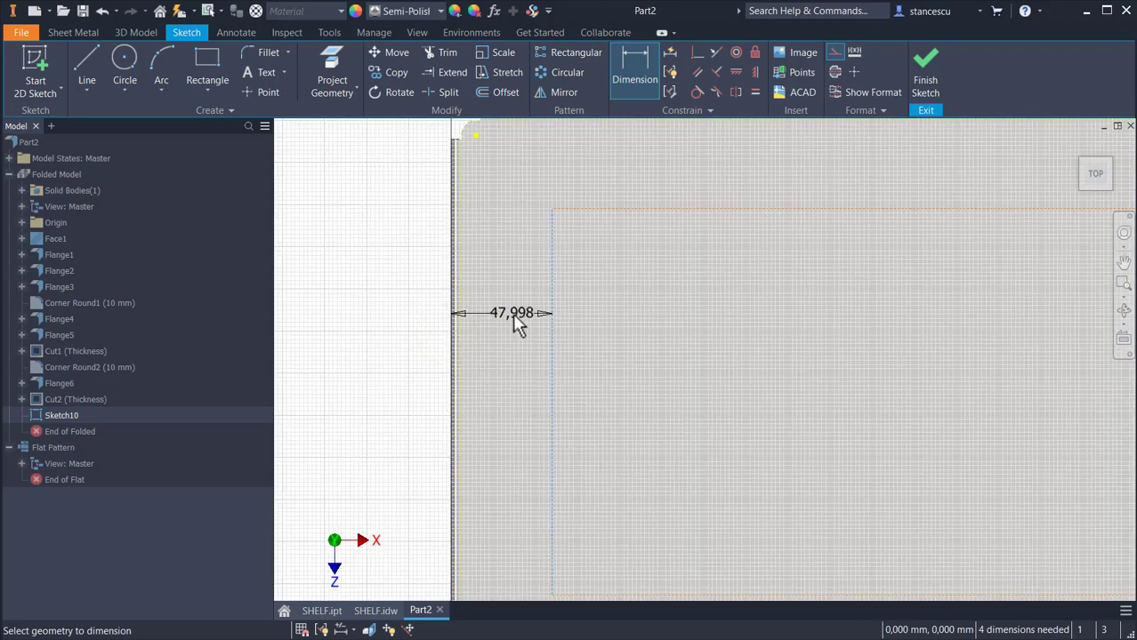
{"action": "left_click", "coordinate": [511, 296]}
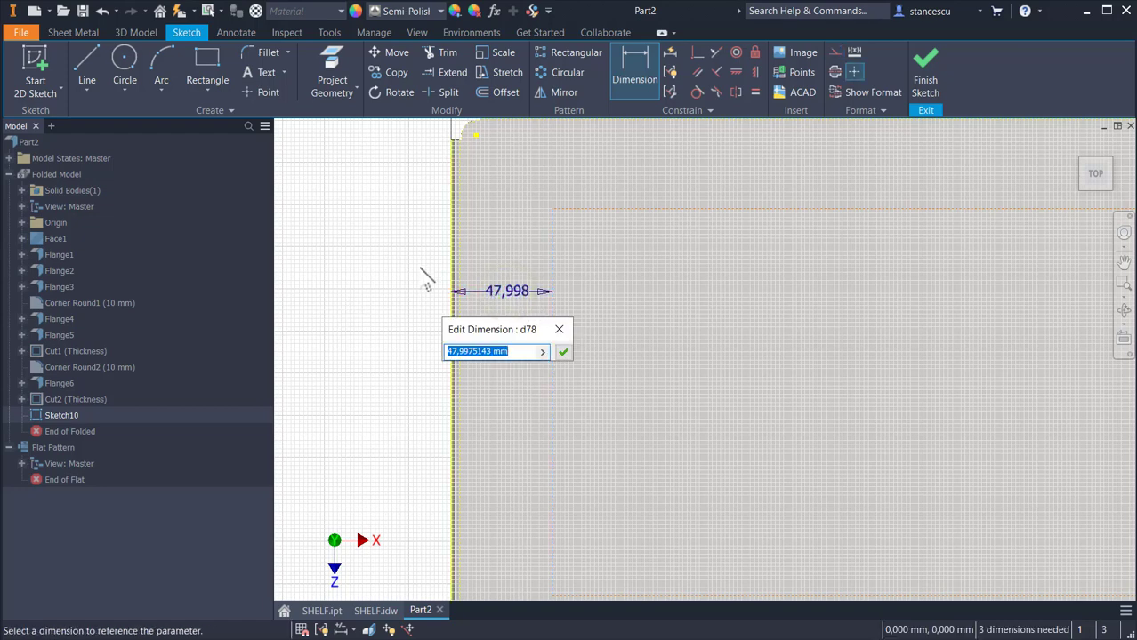
{"action": "type", "text": "54"}
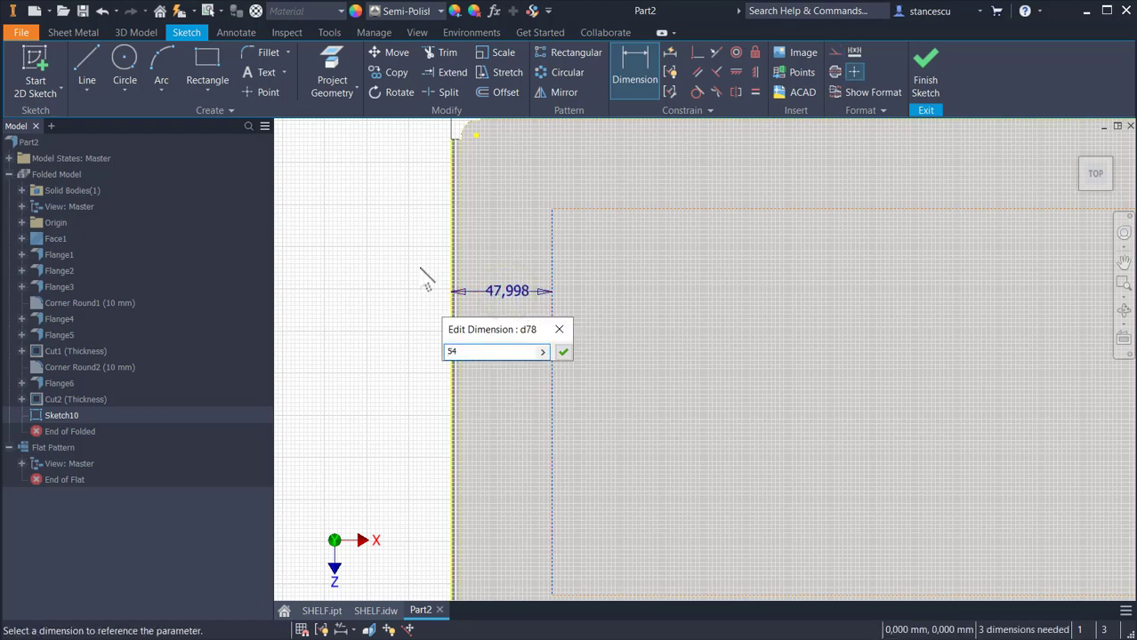
{"action": "key", "text": "Return"}
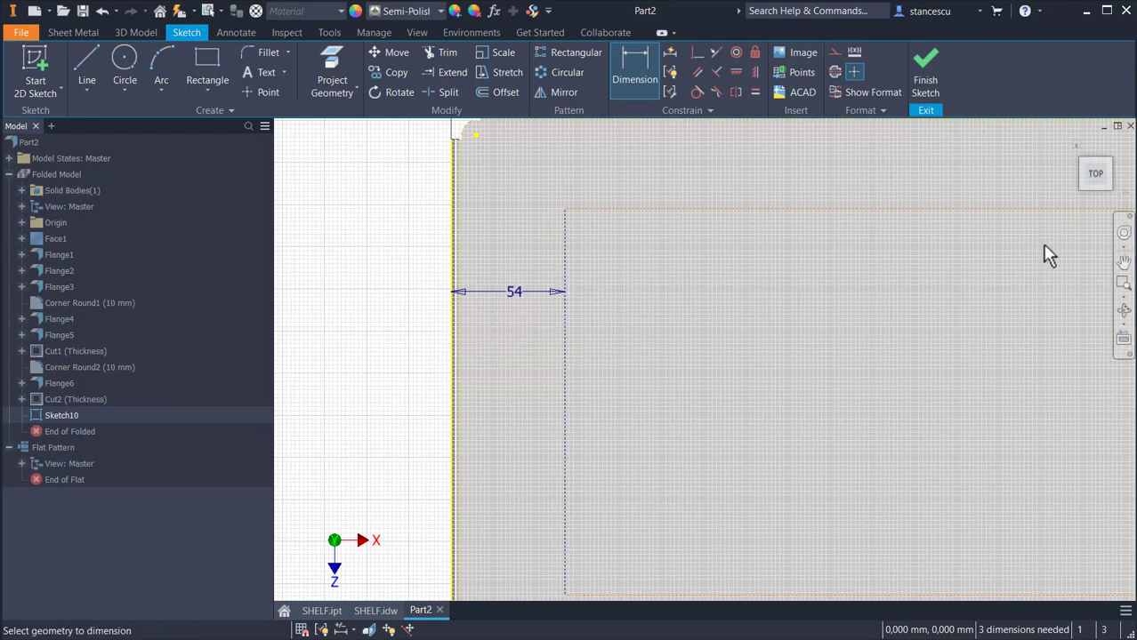
Step: Dimension the construction rectangle's upper edge from the shelf's outer upper edge, linking the value to the left 54 mm dimension (d78)
{"action": "middle_click_drag", "start_coordinate": [997, 304], "coordinate": [912, 473]}
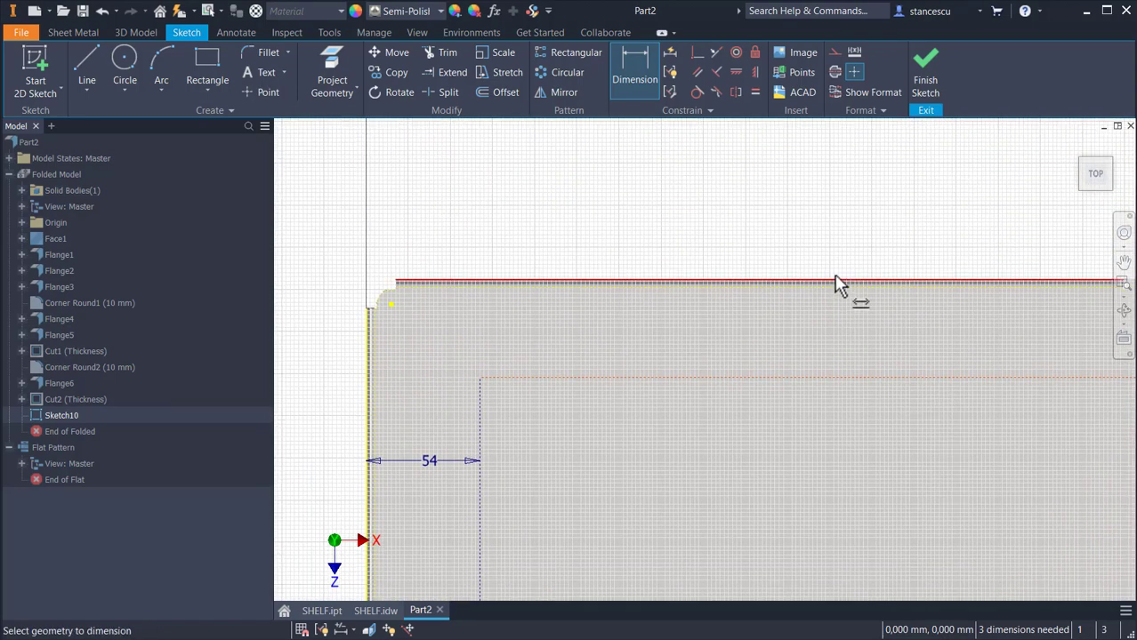
{"action": "left_click", "coordinate": [836, 283]}
{"action": "left_click", "coordinate": [845, 377]}
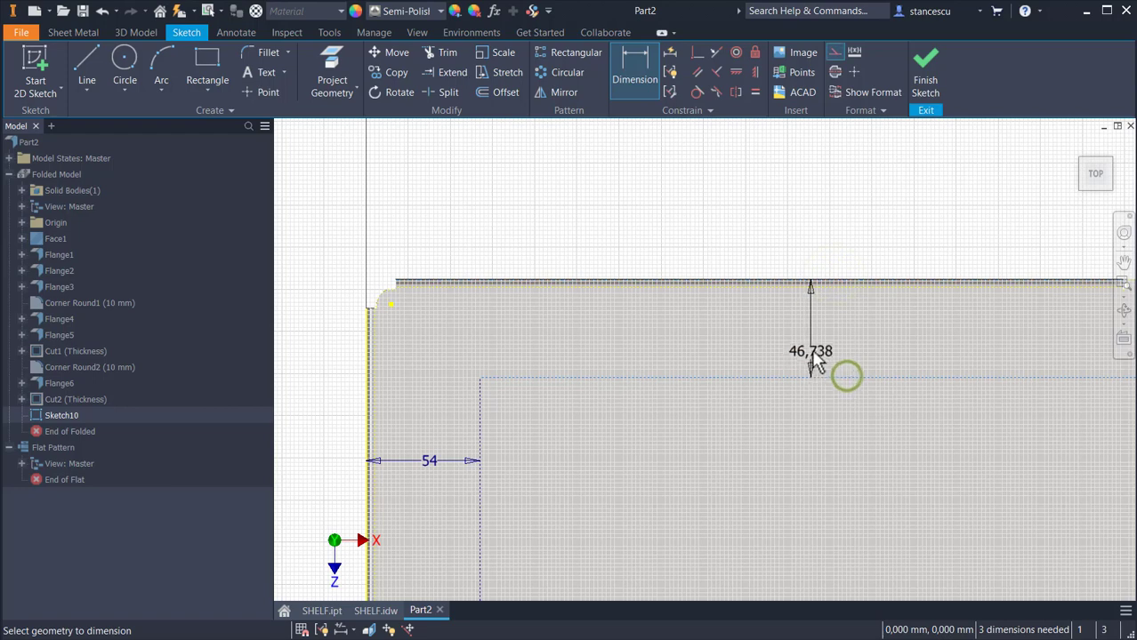
{"action": "left_click", "coordinate": [811, 356]}
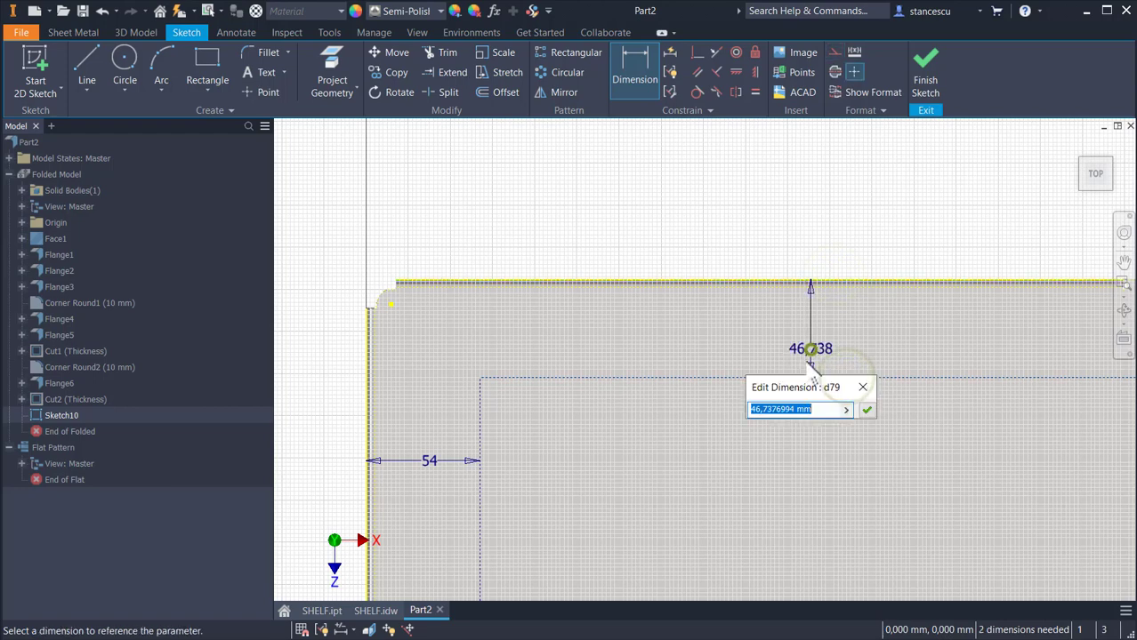
{"action": "left_click", "coordinate": [431, 460]}
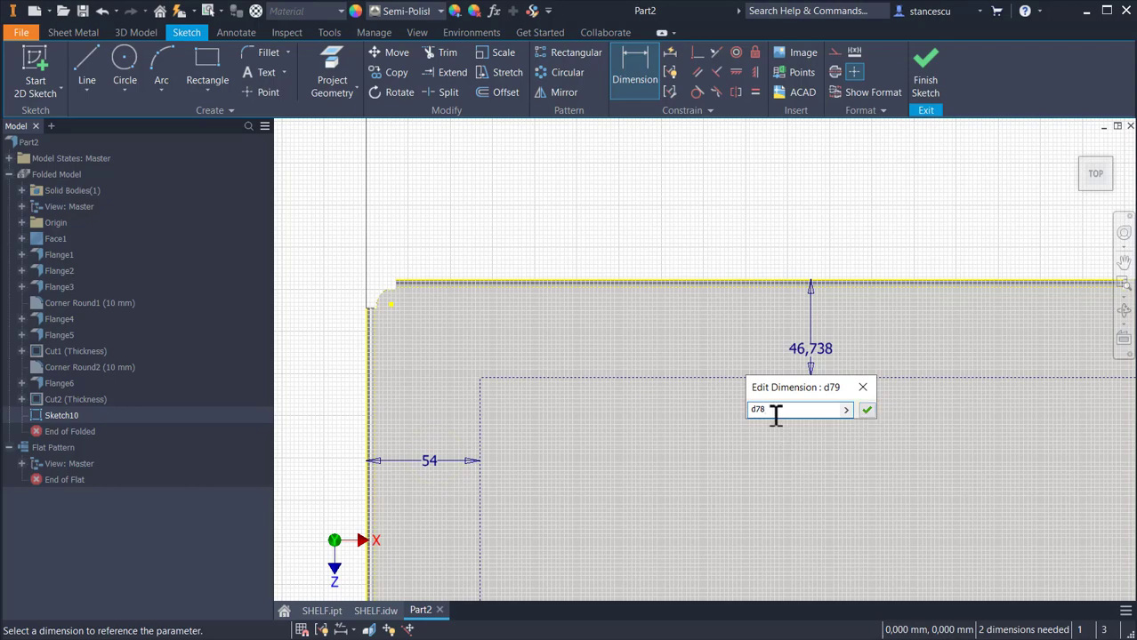
{"action": "left_click", "coordinate": [867, 410]}
Step: Dimension the construction rectangle's right edge from the shelf's outer right side with the parameter d78
{"action": "mouse_move", "coordinate": [876, 432]}
{"action": "middle_mouse_down"}
{"action": "mouse_move", "coordinate": [688, 337]}
{"action": "mouse_move", "coordinate": [426, 297]}
{"action": "mouse_move", "coordinate": [448, 343]}
{"action": "middle_mouse_up"}
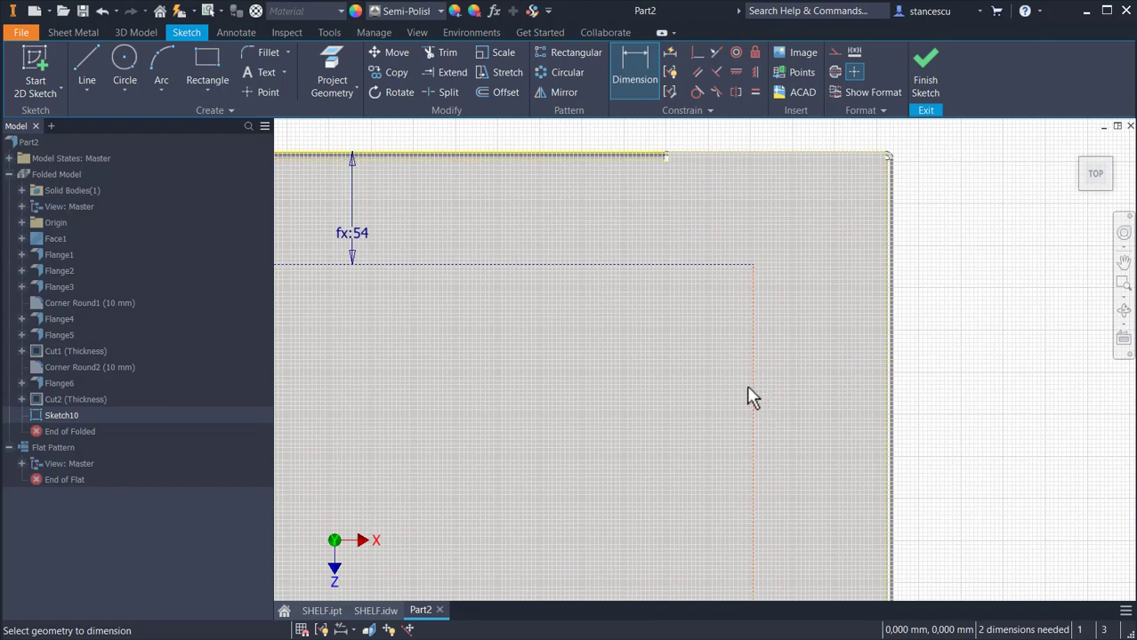
{"action": "left_click", "coordinate": [898, 381]}
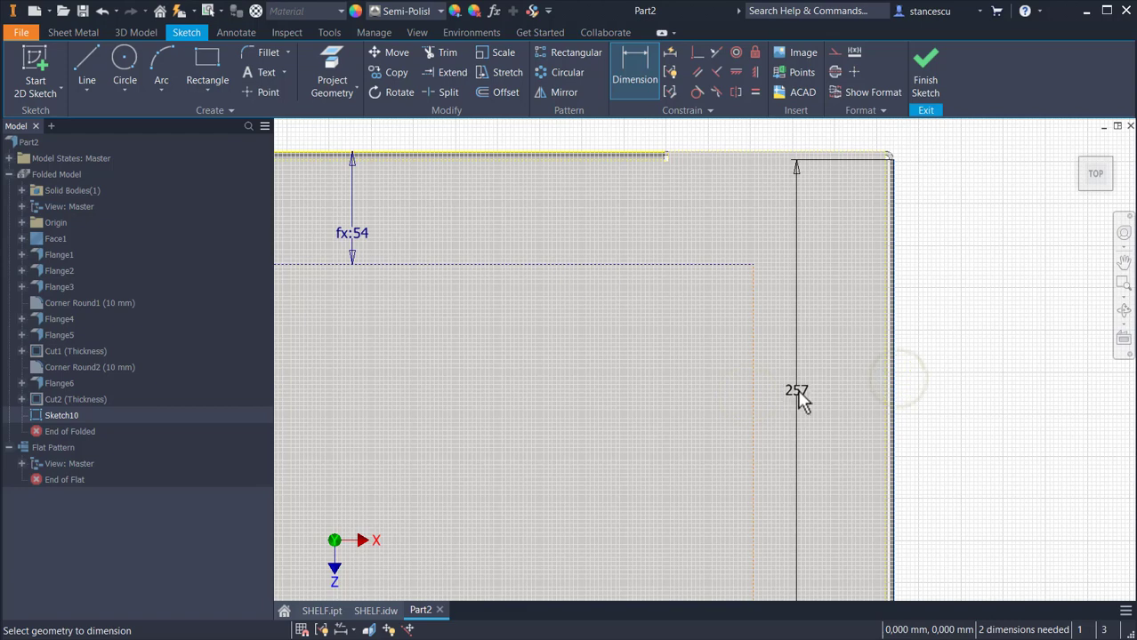
{"action": "left_click", "coordinate": [754, 405]}
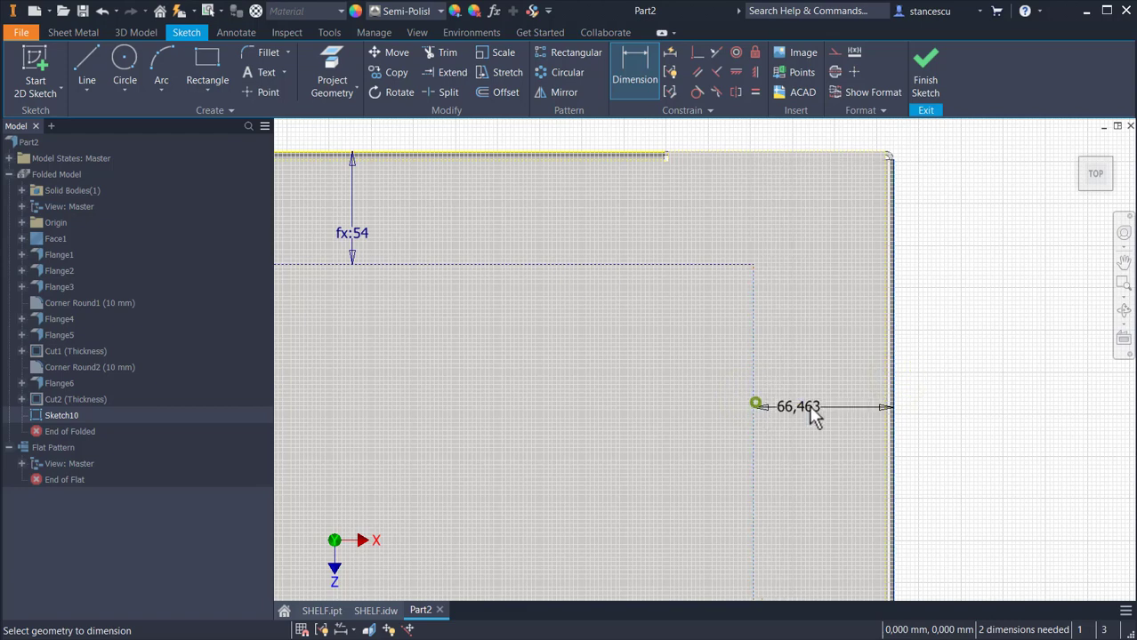
{"action": "left_click", "coordinate": [831, 384]}
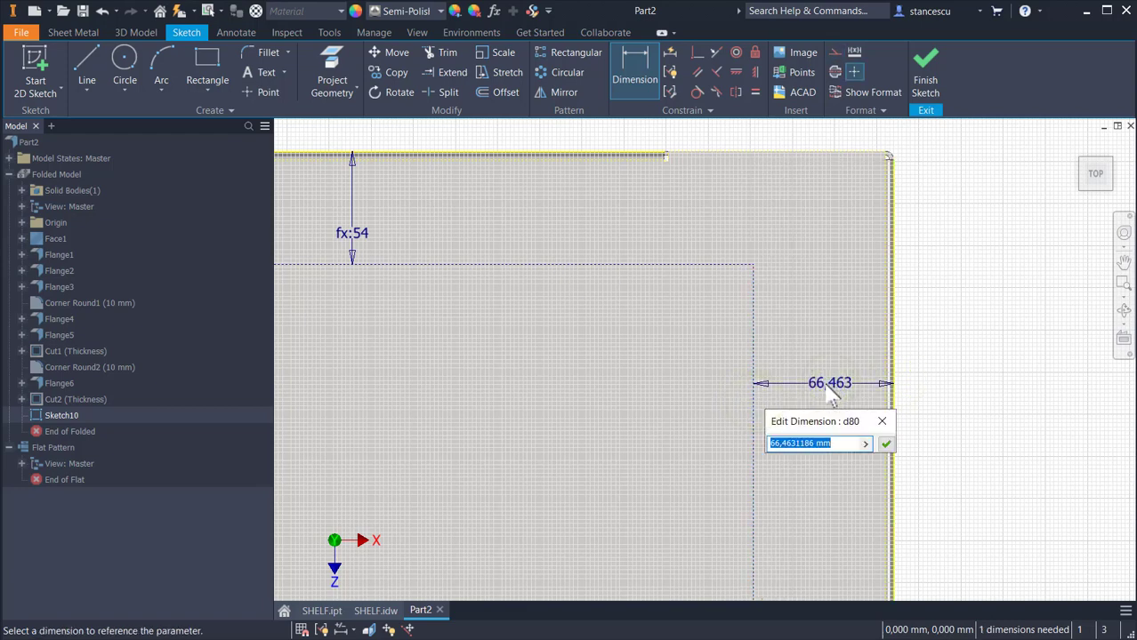
{"action": "type", "text": "d78"}
{"action": "key", "text": "Return"}
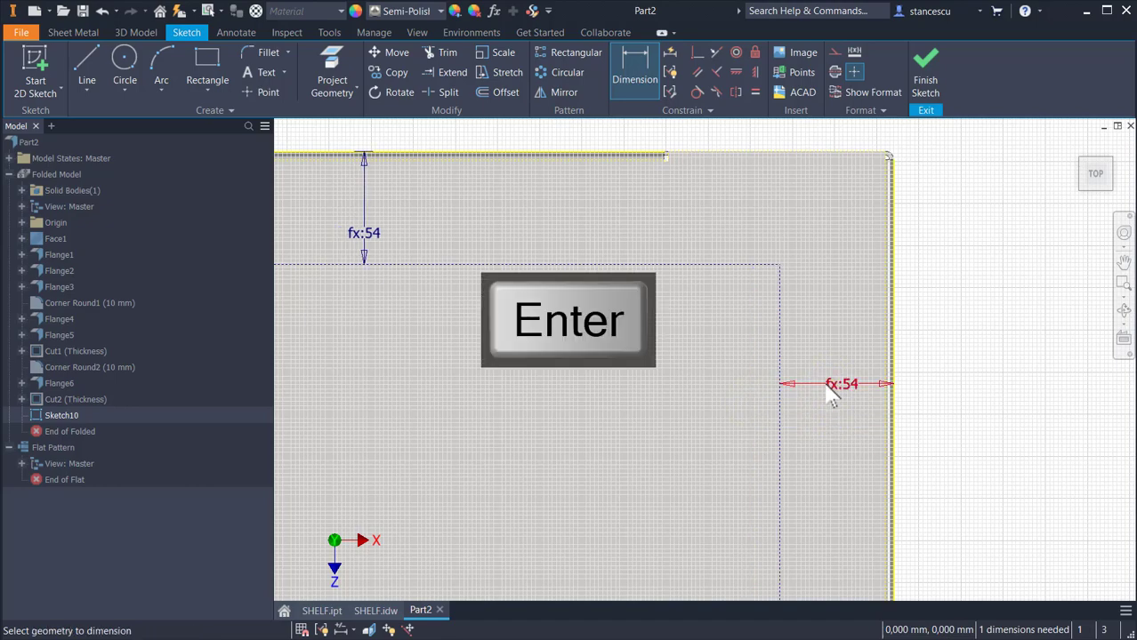
Step: Dimension the construction rectangle's lower edge from the shelf's outer lower edge with the parameter d78
{"action": "middle_click_drag", "start_coordinate": [870, 558], "coordinate": [956, 185]}
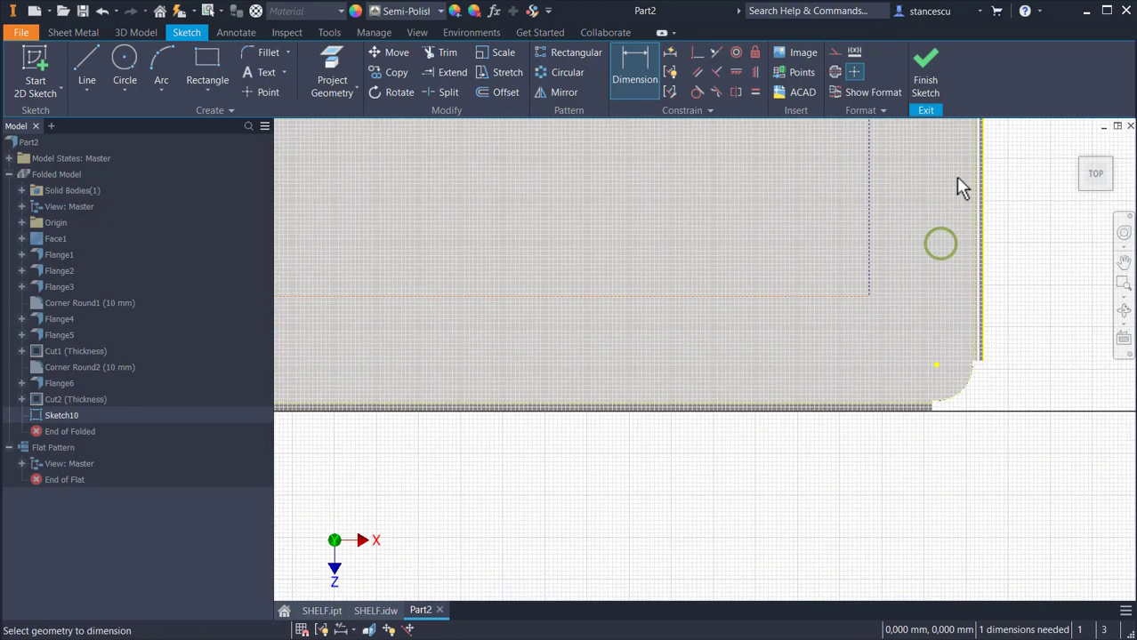
{"action": "left_click", "coordinate": [544, 296]}
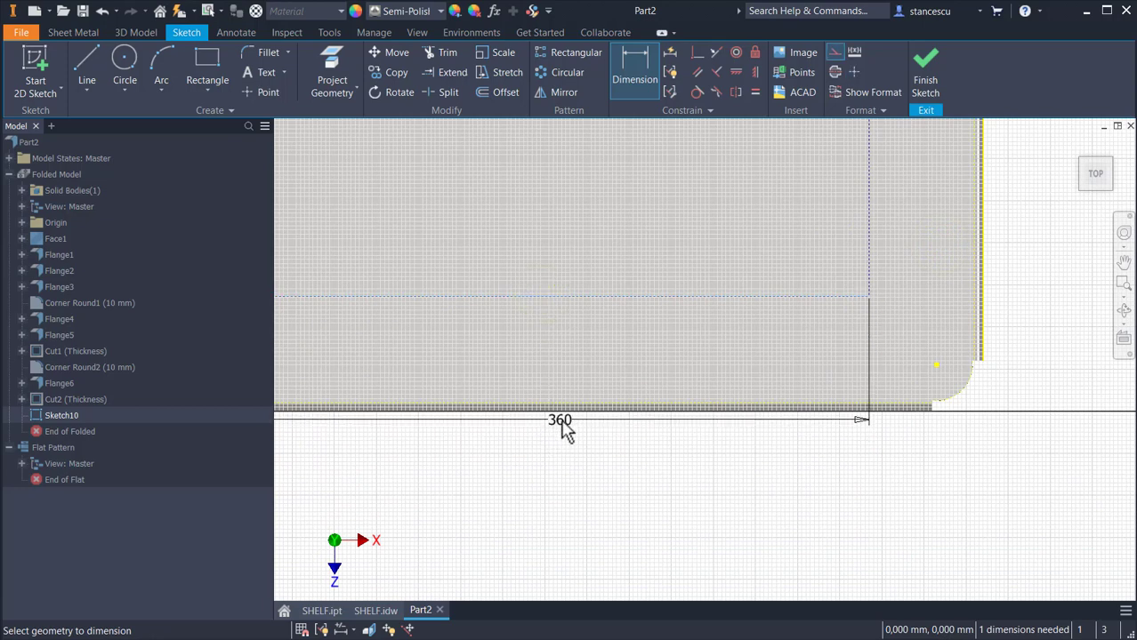
{"action": "key", "text": "Escape"}
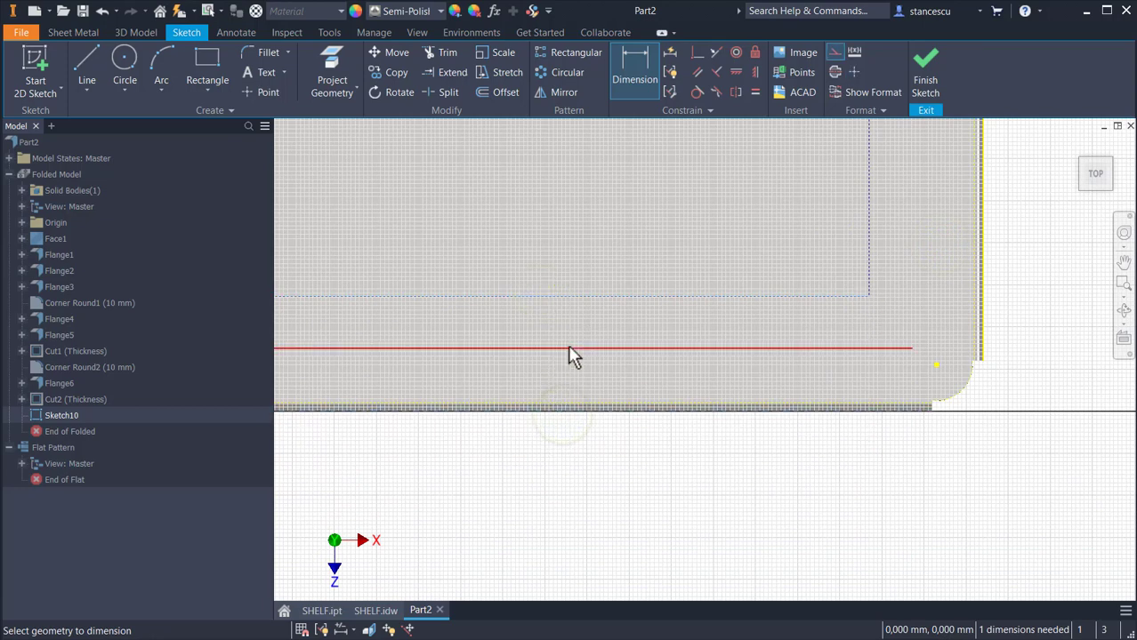
{"action": "left_click", "coordinate": [569, 349]}
{"action": "left_click", "coordinate": [574, 354]}
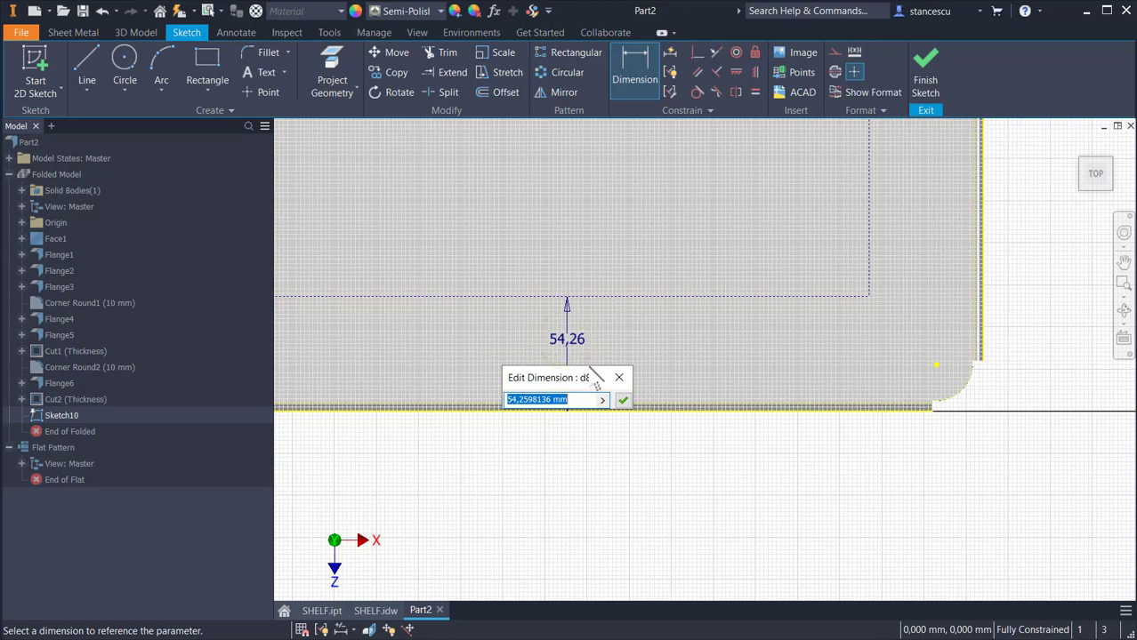
{"action": "type", "text": "d7"}
{"action": "key", "text": "Return"}
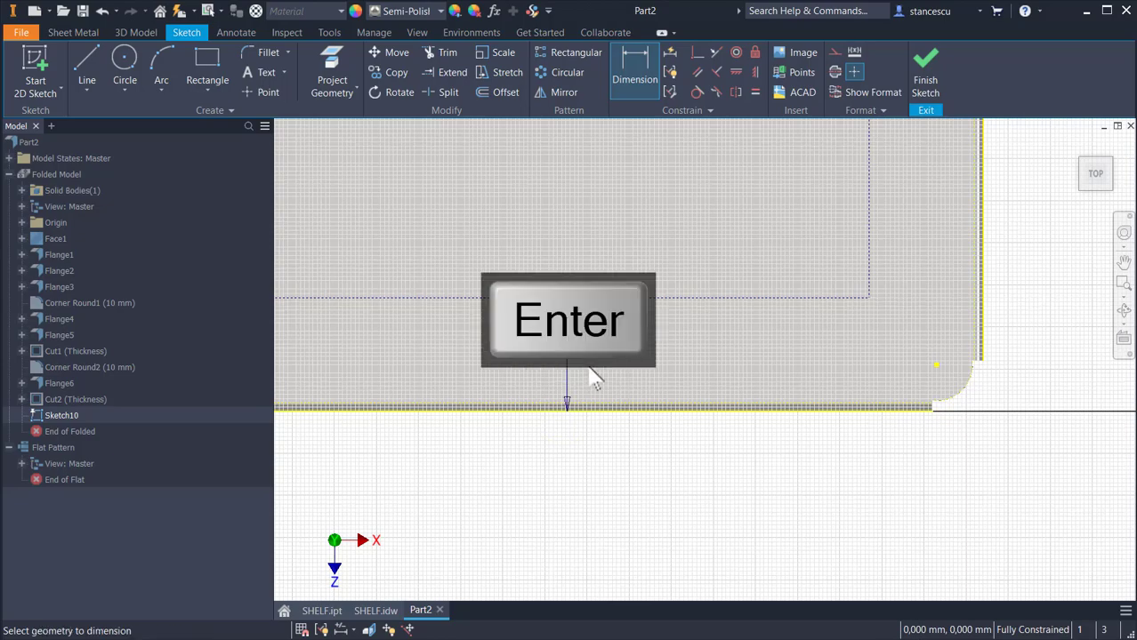
Step: Sketch a center-to-center slot sloping down to the right in the construction rectangle's left half, with a width of 2*2,5 mm
{"action": "key", "text": "Home"}
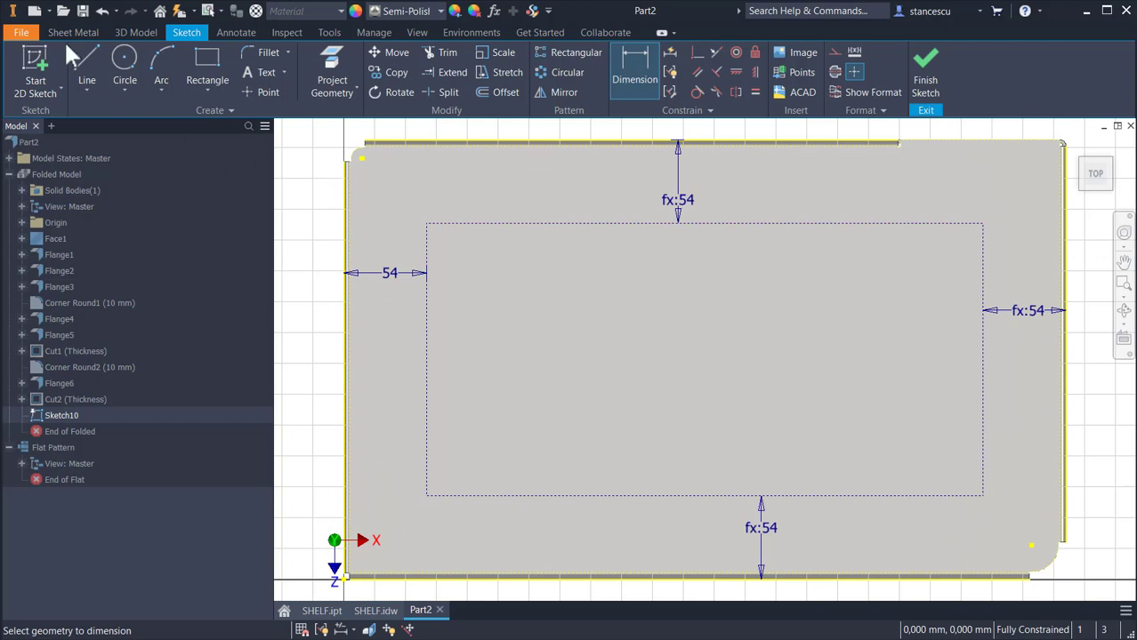
{"action": "left_click", "coordinate": [214, 74]}
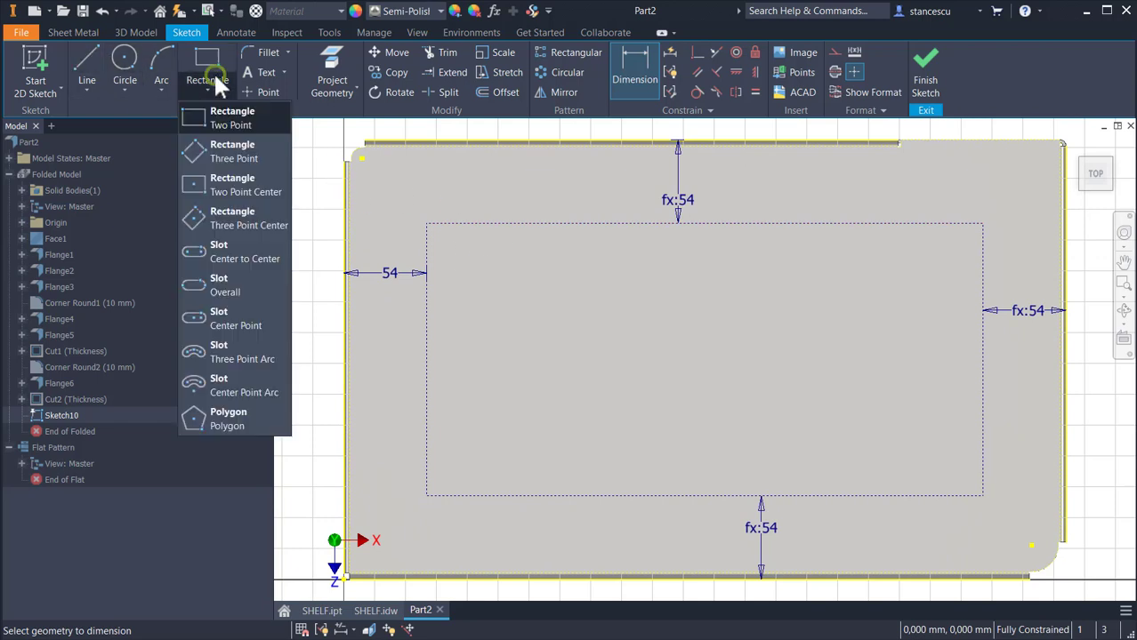
{"action": "left_click", "coordinate": [234, 258]}
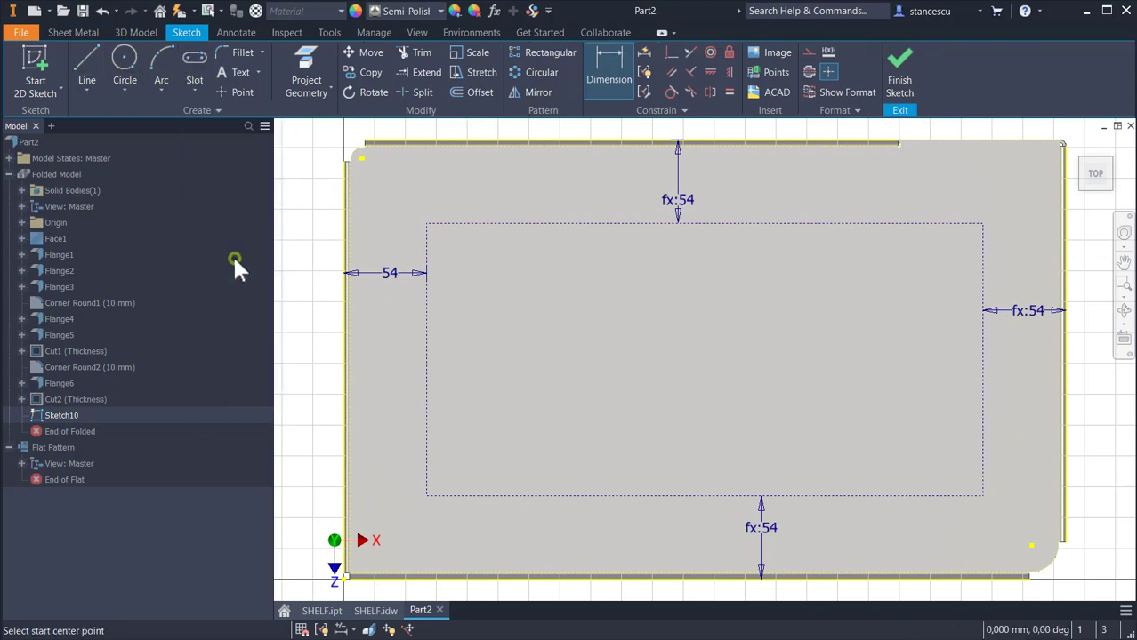
{"action": "left_click", "coordinate": [463, 285]}
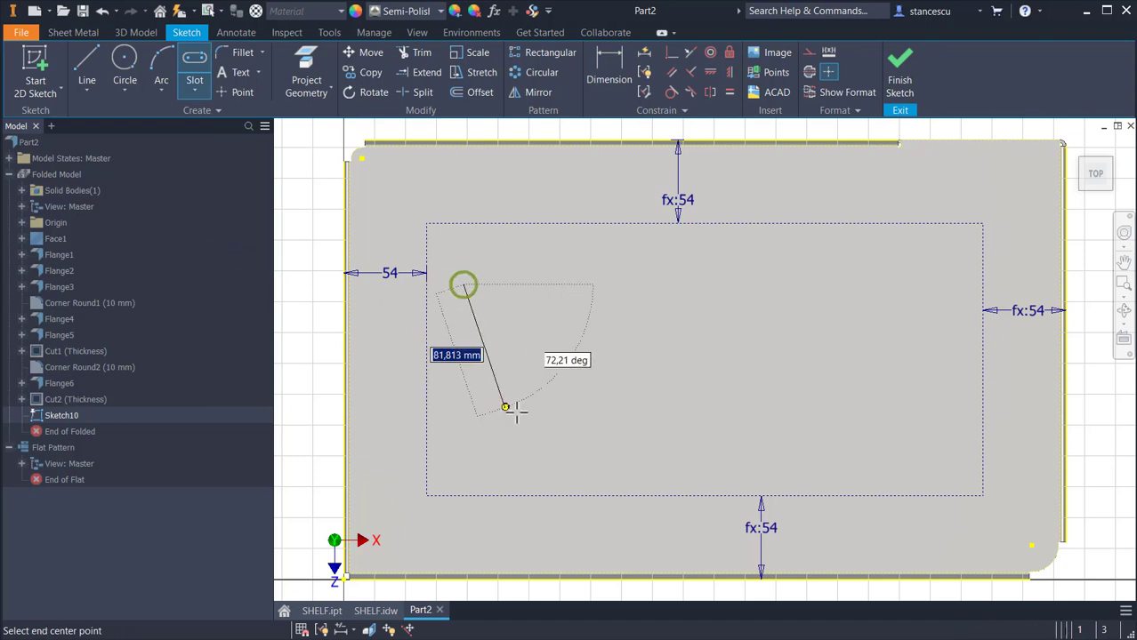
{"action": "left_click", "coordinate": [579, 447]}
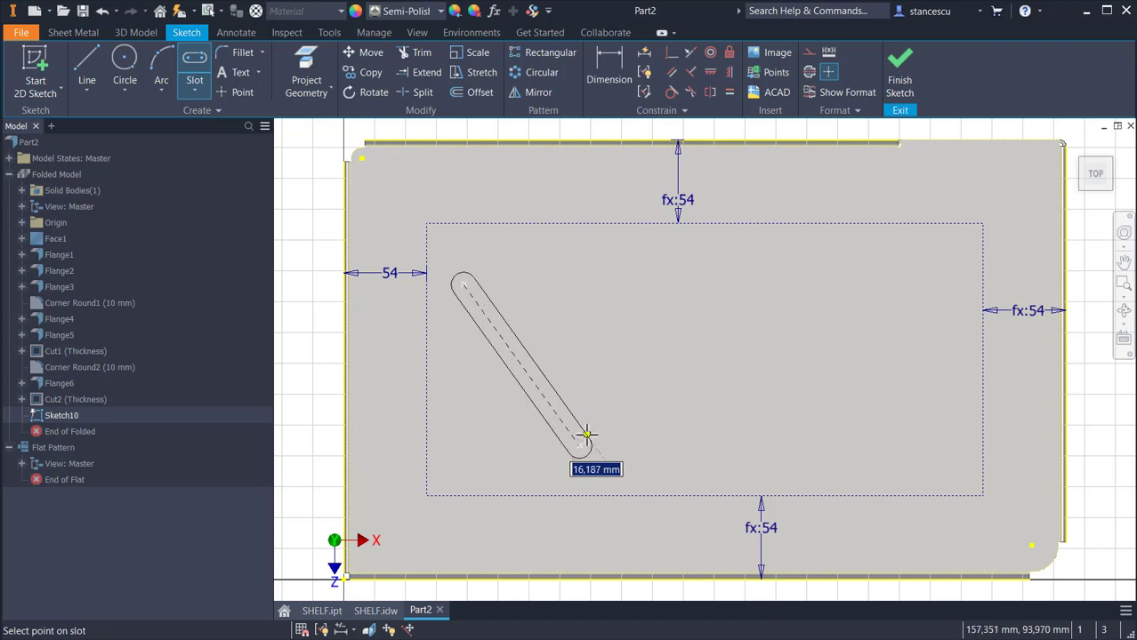
{"action": "type", "text": "2*2,5"}
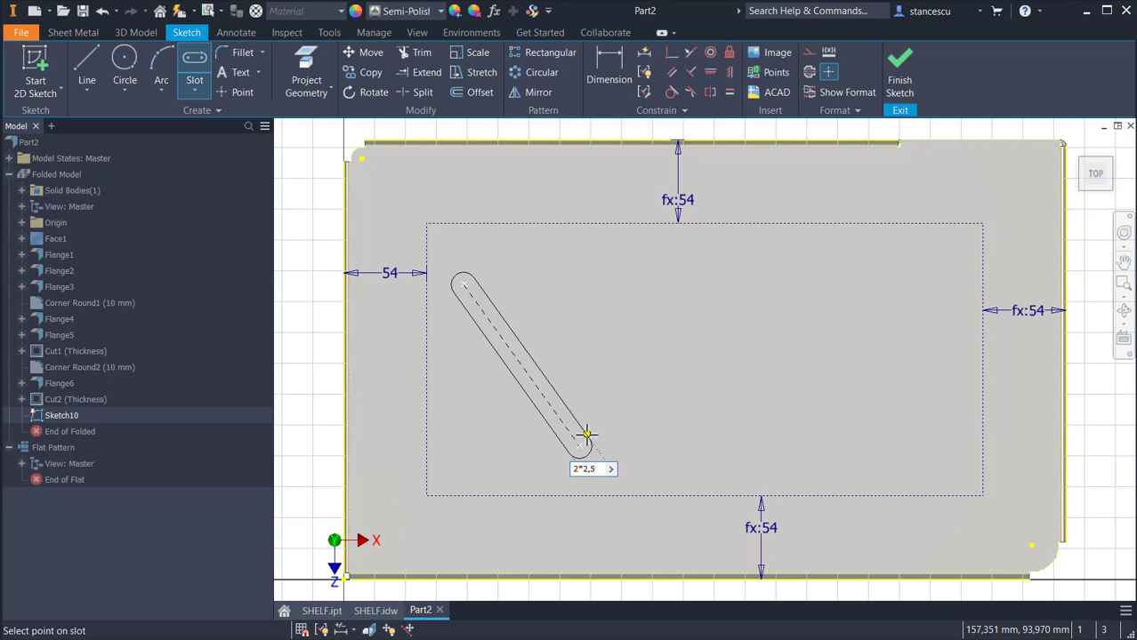
{"action": "key", "text": "Return"}
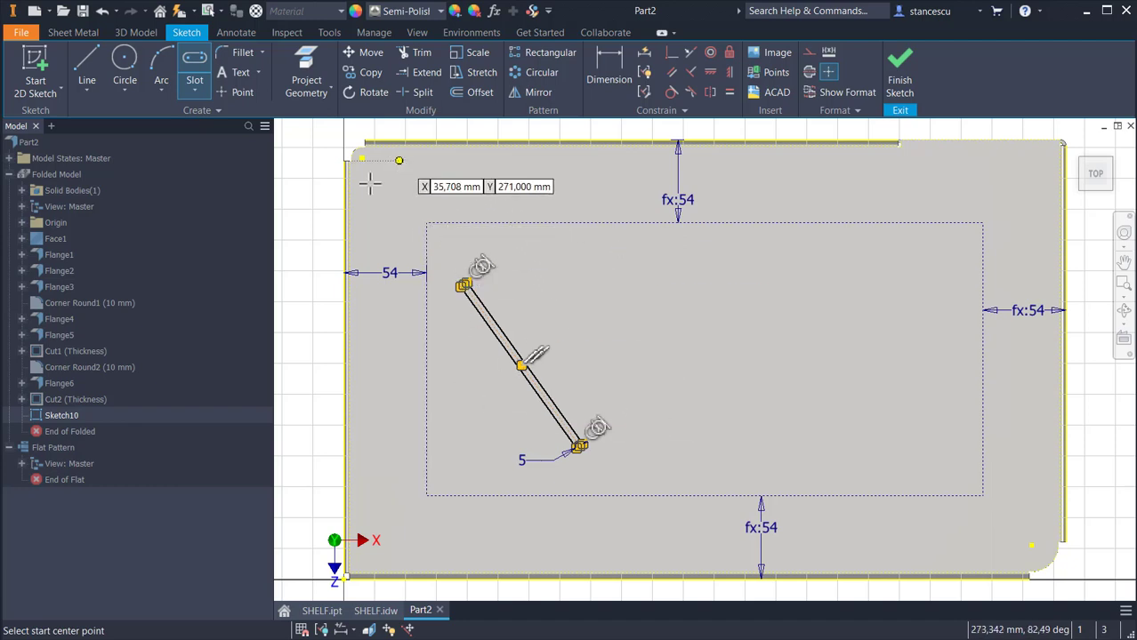
Step: Dimension the angle between the slot's centerline and the construction rectangle's lower edge as 45 degrees
{"action": "left_click", "coordinate": [614, 62]}
{"action": "scroll", "coordinate": [525, 396], "scroll_direction": "up", "scroll_amount": 3}
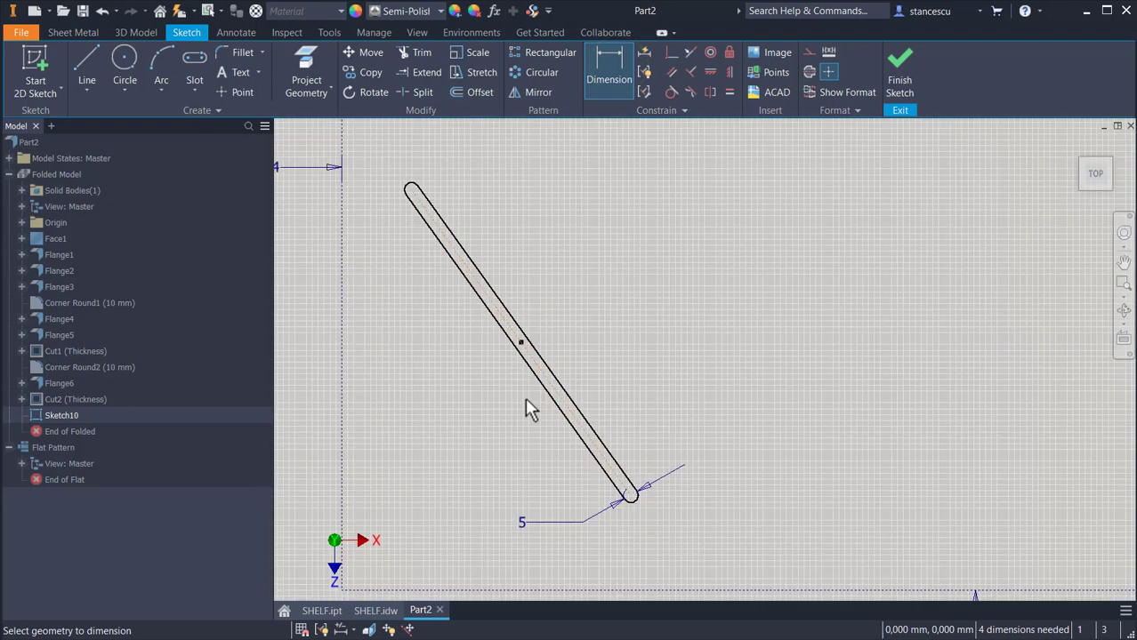
{"action": "left_click", "coordinate": [578, 424]}
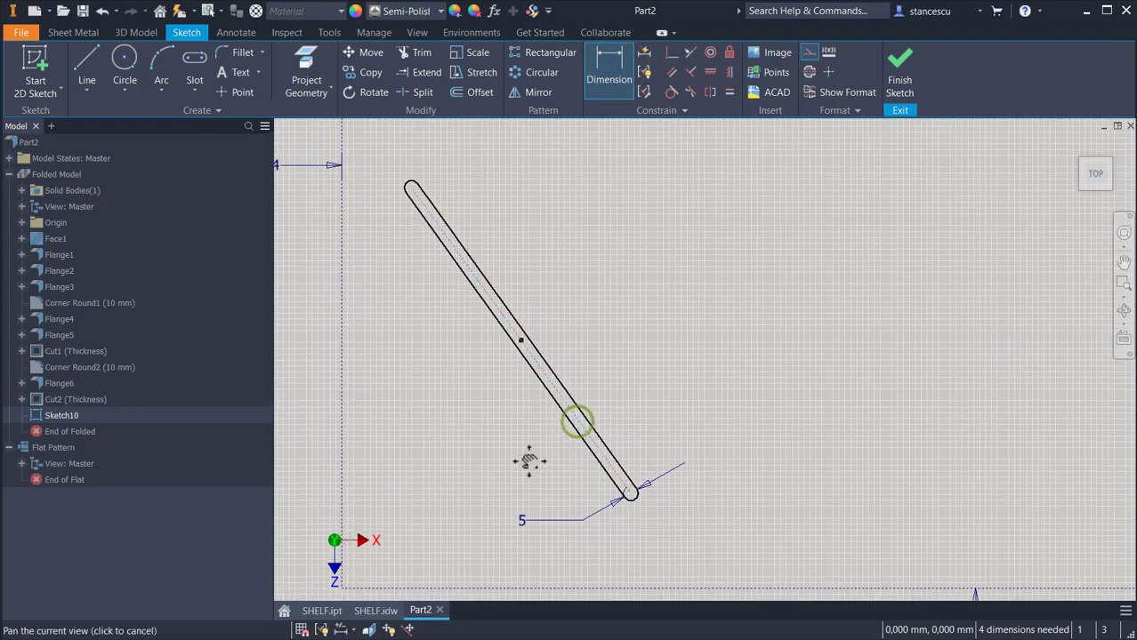
{"action": "middle_click_drag", "start_coordinate": [466, 570], "coordinate": [493, 447]}
{"action": "left_click", "coordinate": [485, 465]}
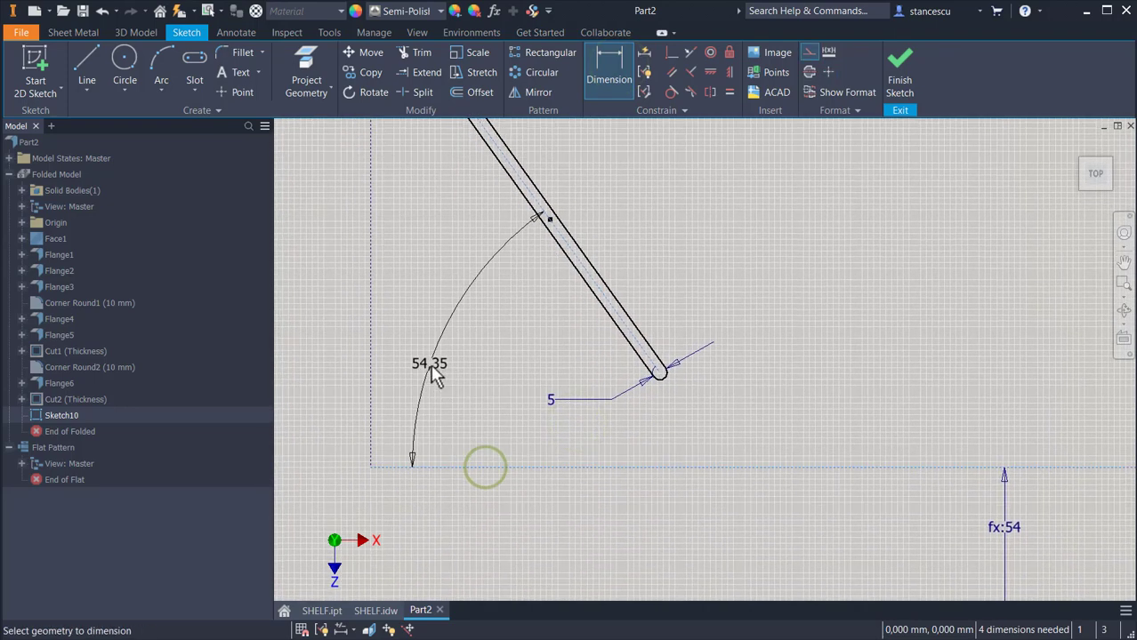
{"action": "left_click", "coordinate": [444, 378]}
{"action": "type", "text": "45"}
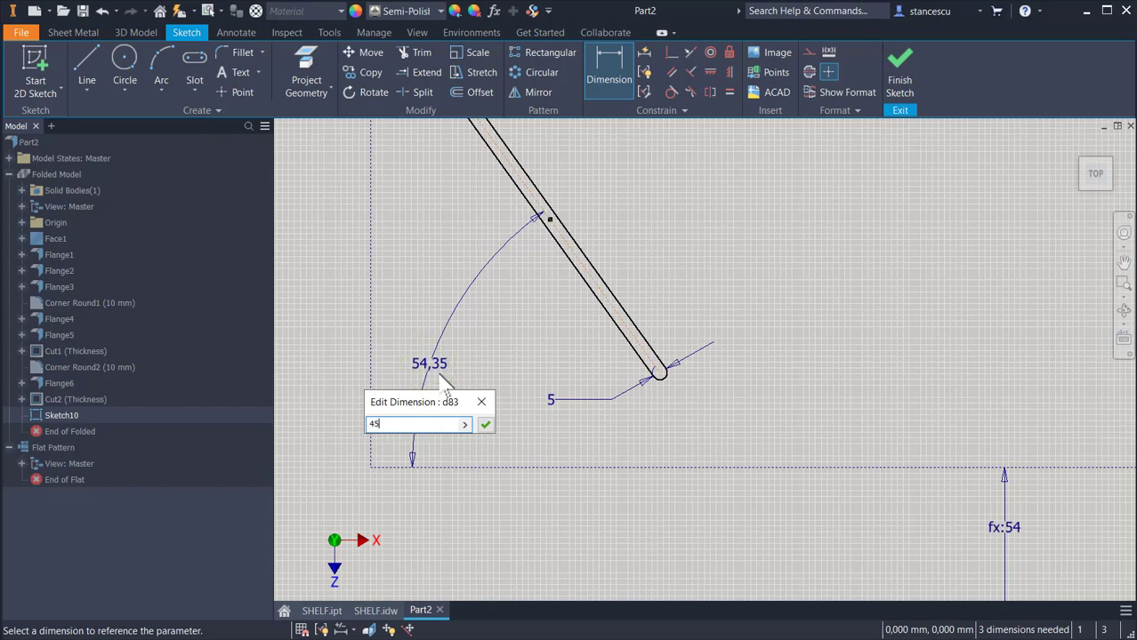
{"action": "key", "text": "Return"}
Step: Make the slot's upper end arc tangent to the construction rectangle's upper and left edges
{"action": "middle_click_drag", "start_coordinate": [708, 405], "coordinate": [785, 558]}
{"action": "middle_click_drag", "start_coordinate": [547, 303], "coordinate": [581, 437]}
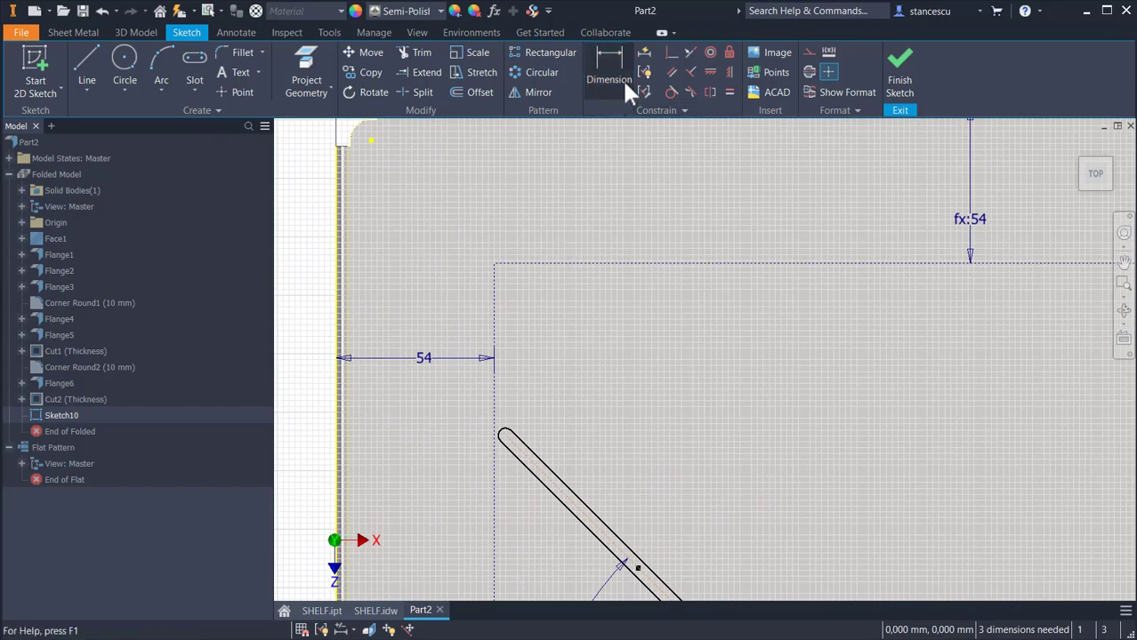
{"action": "left_click", "coordinate": [672, 92]}
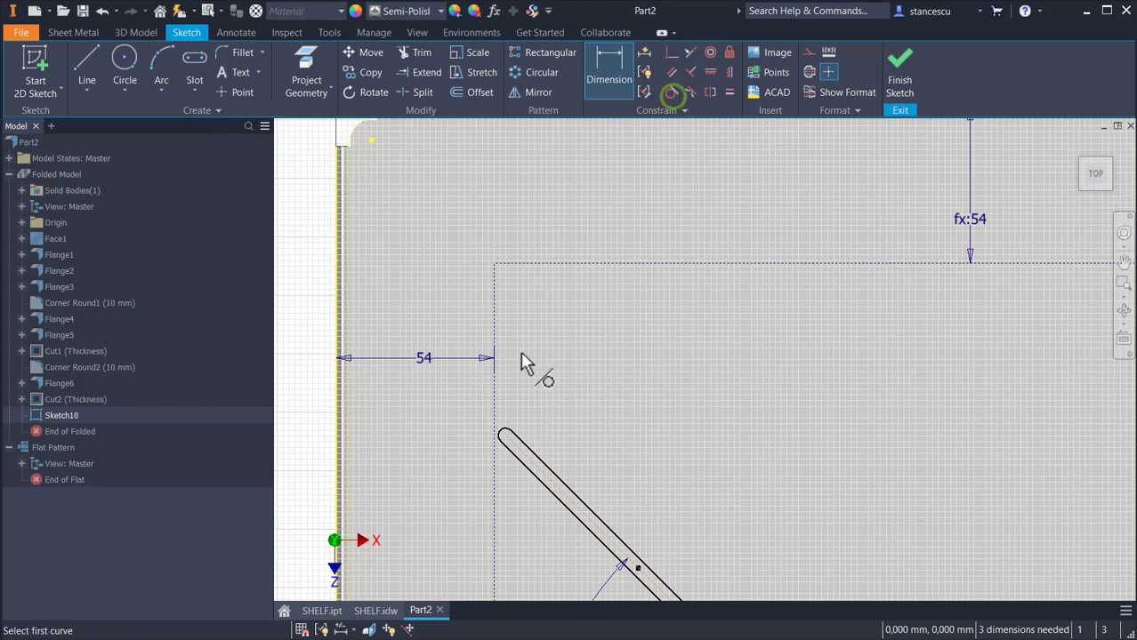
{"action": "left_click", "coordinate": [505, 425]}
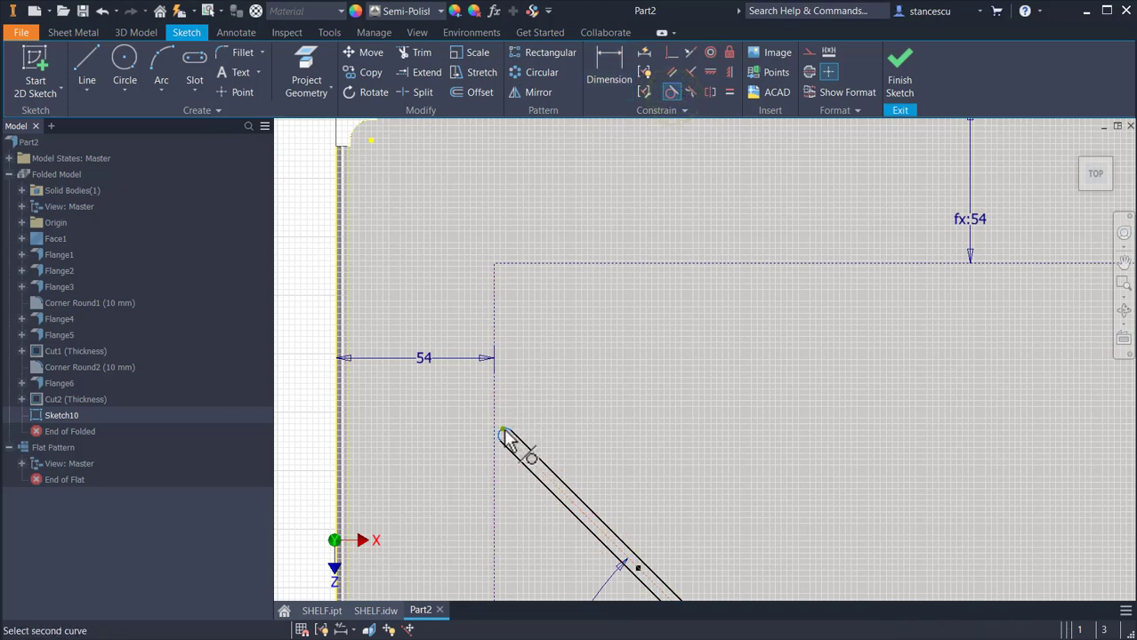
{"action": "left_click", "coordinate": [539, 262]}
{"action": "scroll", "coordinate": [513, 284], "scroll_direction": "up", "scroll_amount": 2}
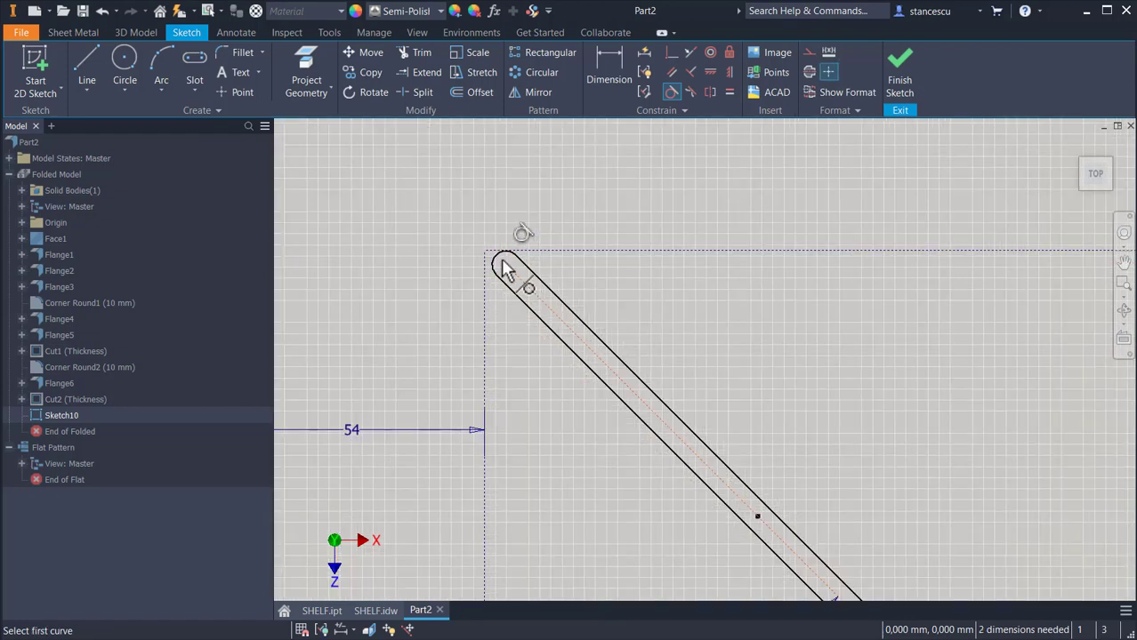
{"action": "left_click", "coordinate": [505, 261]}
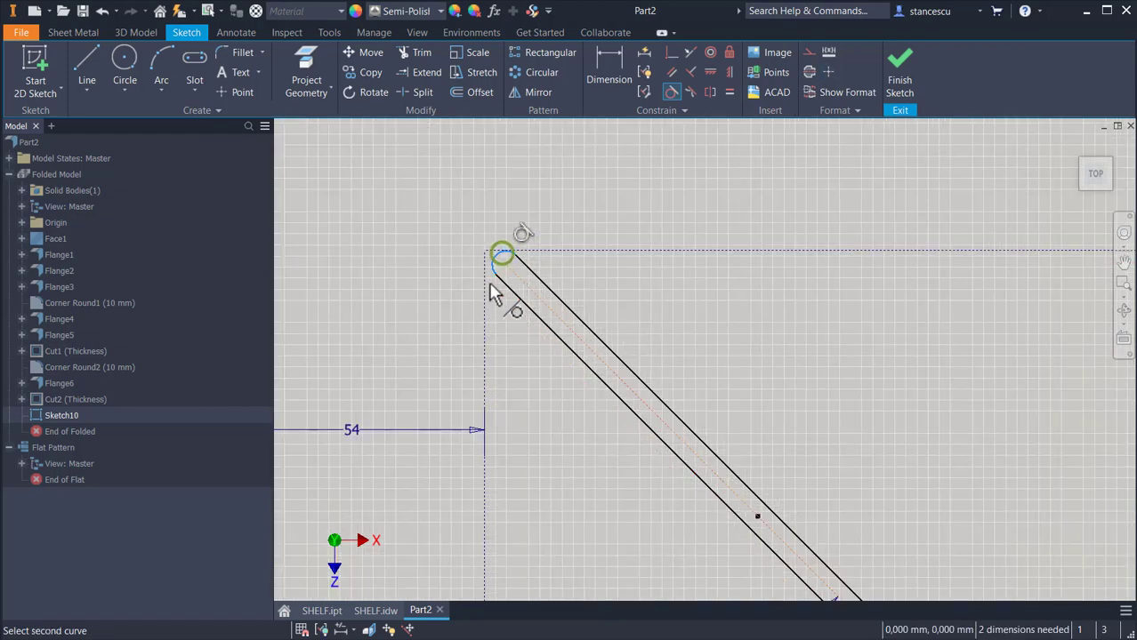
{"action": "left_click", "coordinate": [485, 327]}
Step: Make the slot's lower end arc tangent to the construction rectangle's lower edge and end the Tangent constraint
{"action": "middle_click_drag", "start_coordinate": [705, 419], "coordinate": [439, 134]}
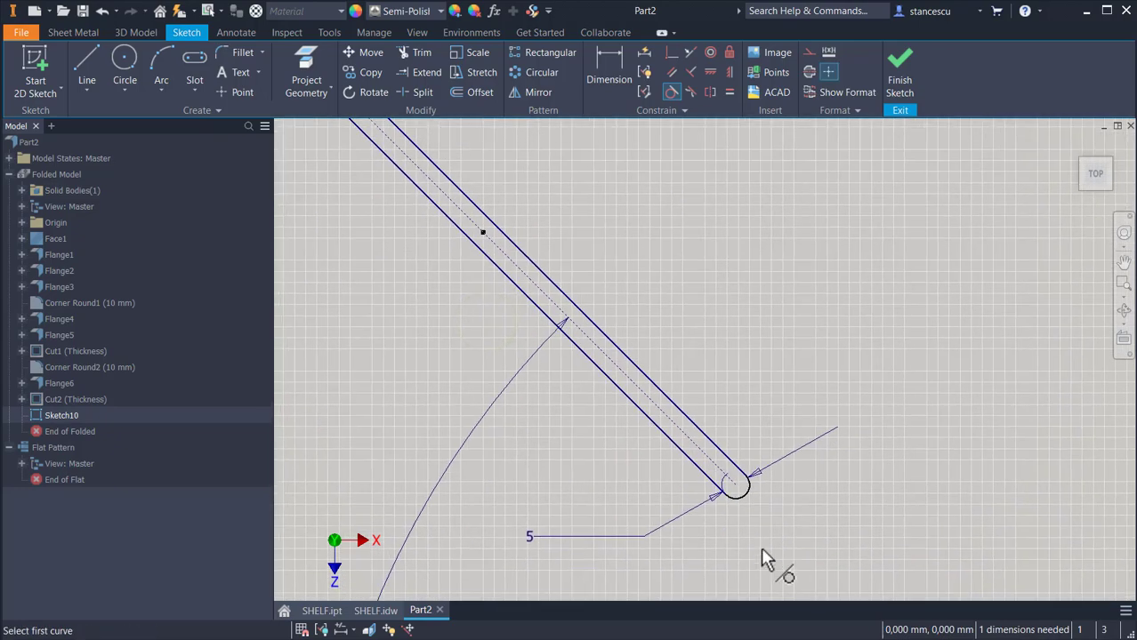
{"action": "left_click", "coordinate": [733, 496]}
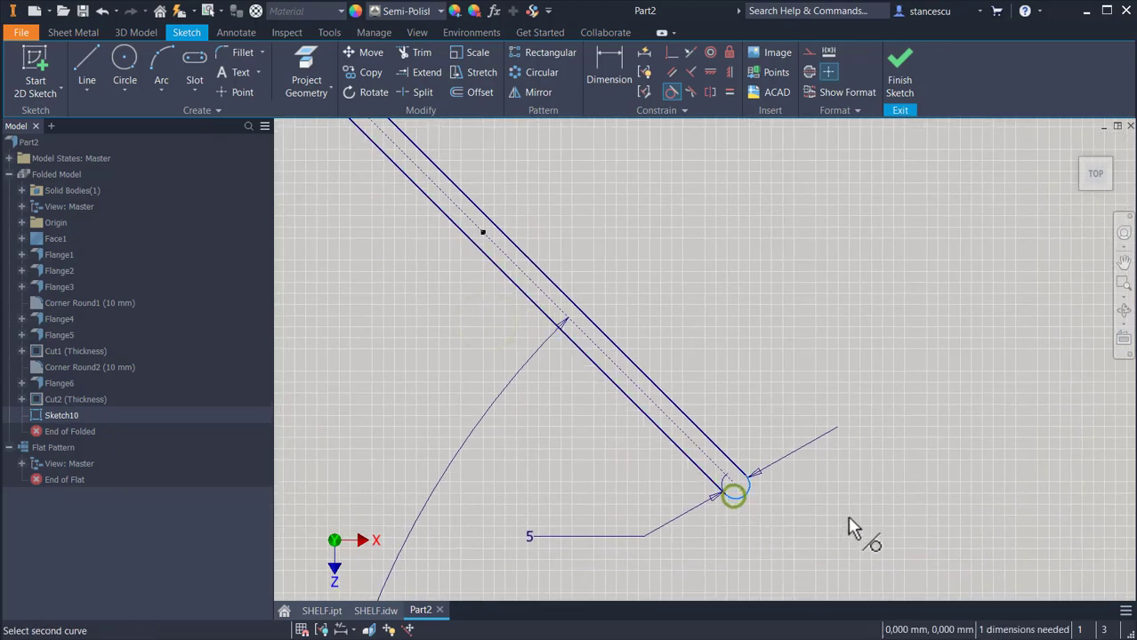
{"action": "middle_click_drag", "start_coordinate": [848, 528], "coordinate": [721, 191]}
{"action": "scroll", "coordinate": [725, 205], "scroll_direction": "down", "scroll_amount": 2}
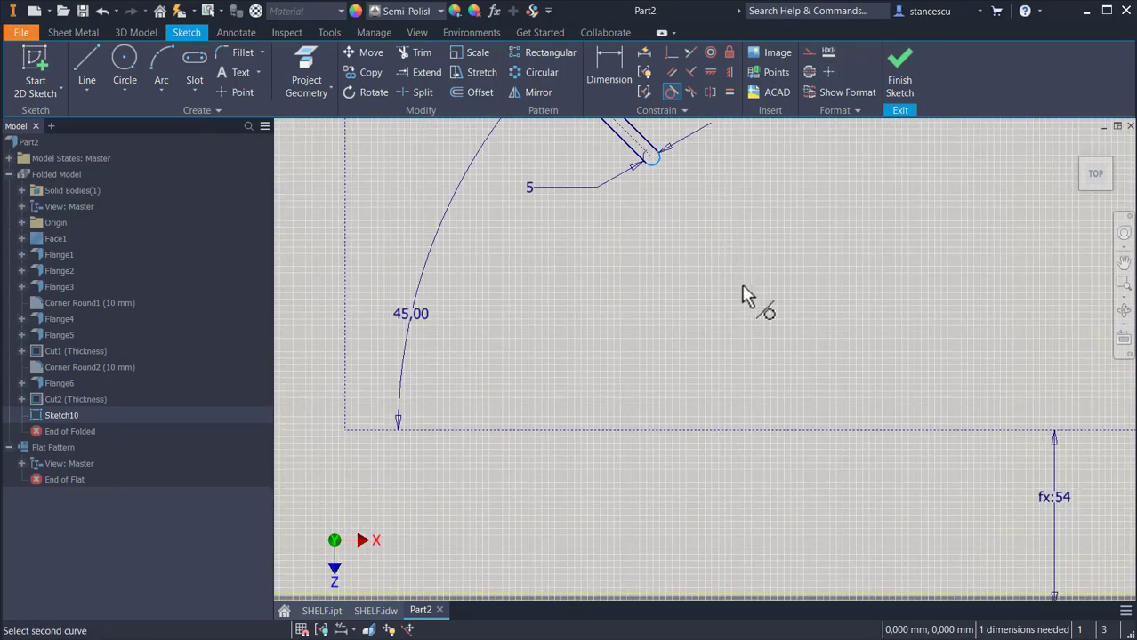
{"action": "left_click", "coordinate": [804, 433]}
{"action": "scroll", "coordinate": [689, 469], "scroll_direction": "down", "scroll_amount": 4}
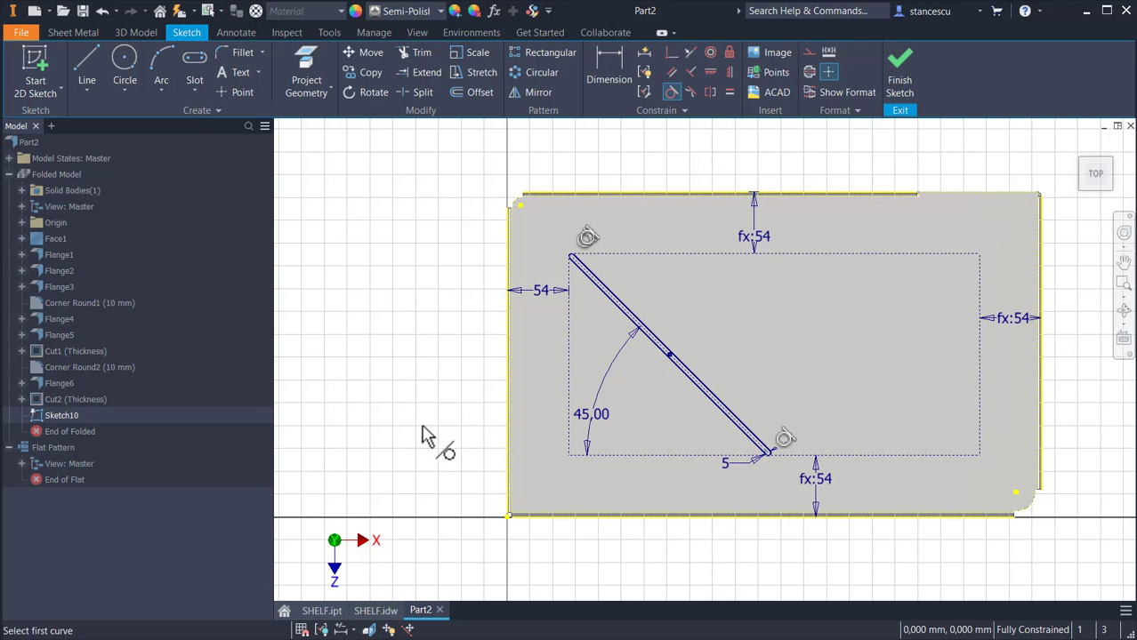
{"action": "key", "text": "Escape"}
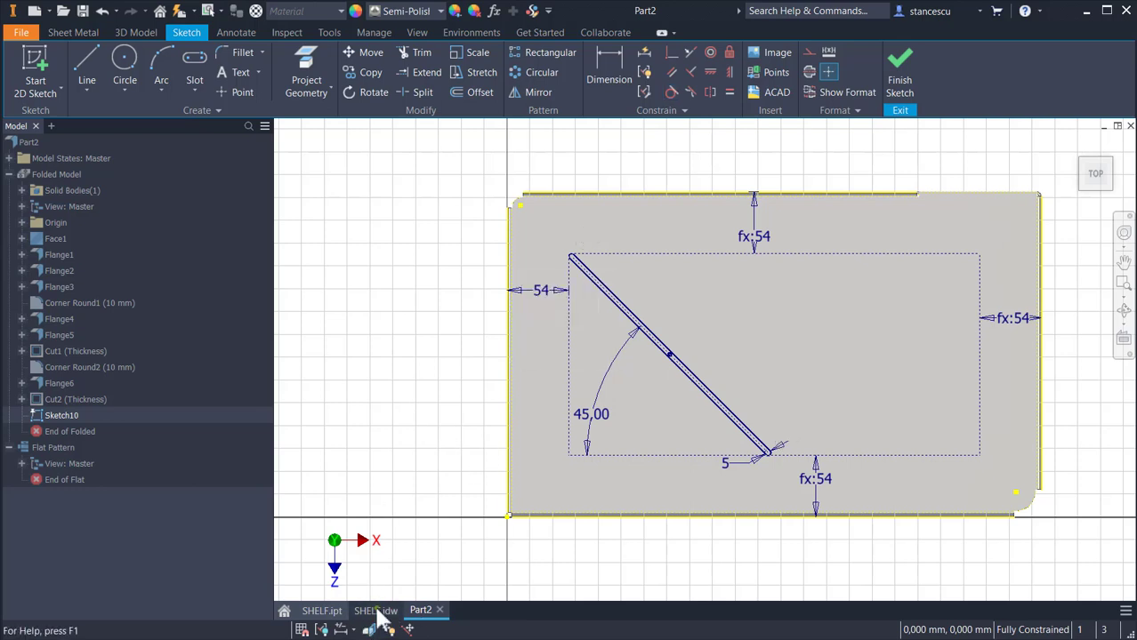
Step: Switch to the SHELF.idw drawing and examine the upper-left slot's end position and the spacing dimensions of the diagonal slots
{"action": "left_click", "coordinate": [375, 611]}
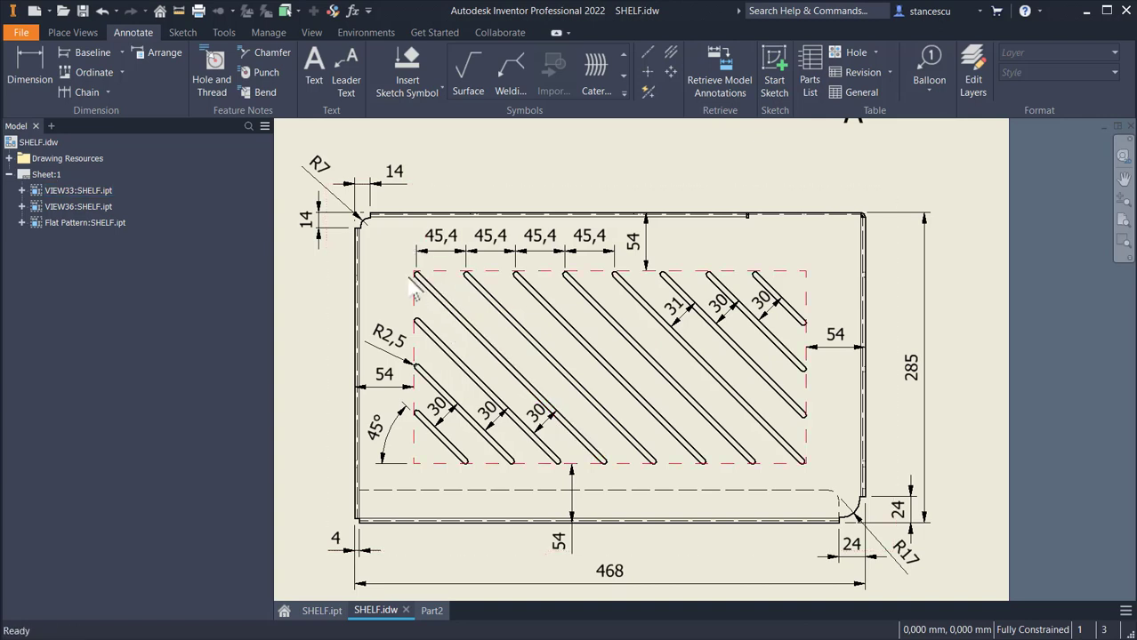
{"action": "scroll", "coordinate": [410, 286], "scroll_direction": "up", "scroll_amount": 5}
{"action": "middle_click_drag", "start_coordinate": [537, 258], "coordinate": [527, 363]}
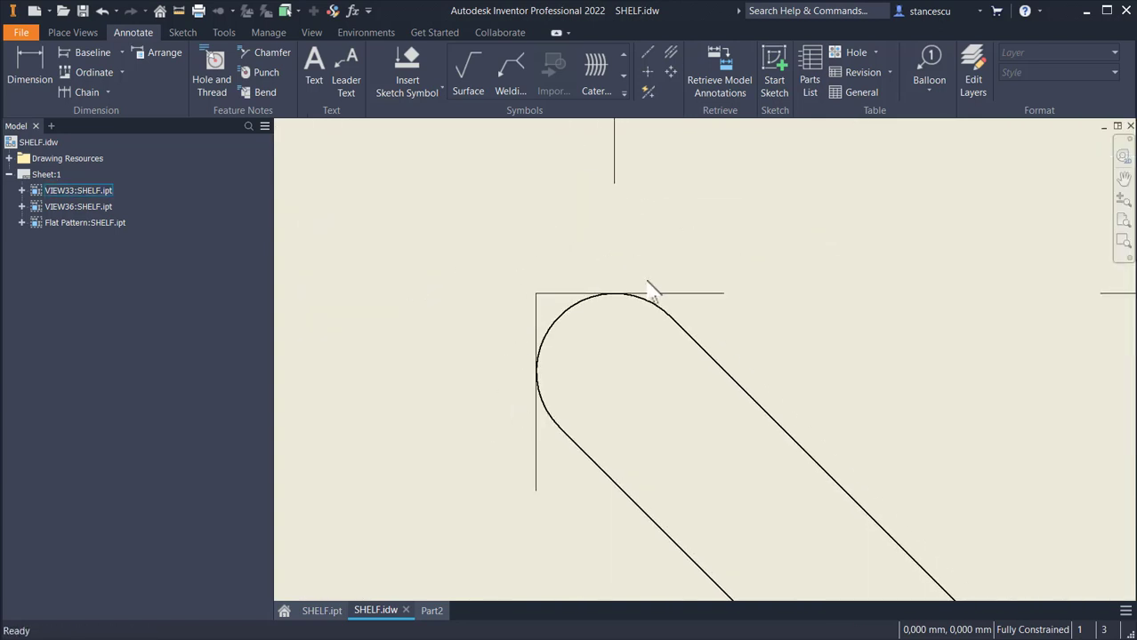
{"action": "scroll", "coordinate": [642, 401], "scroll_direction": "down", "scroll_amount": 5}
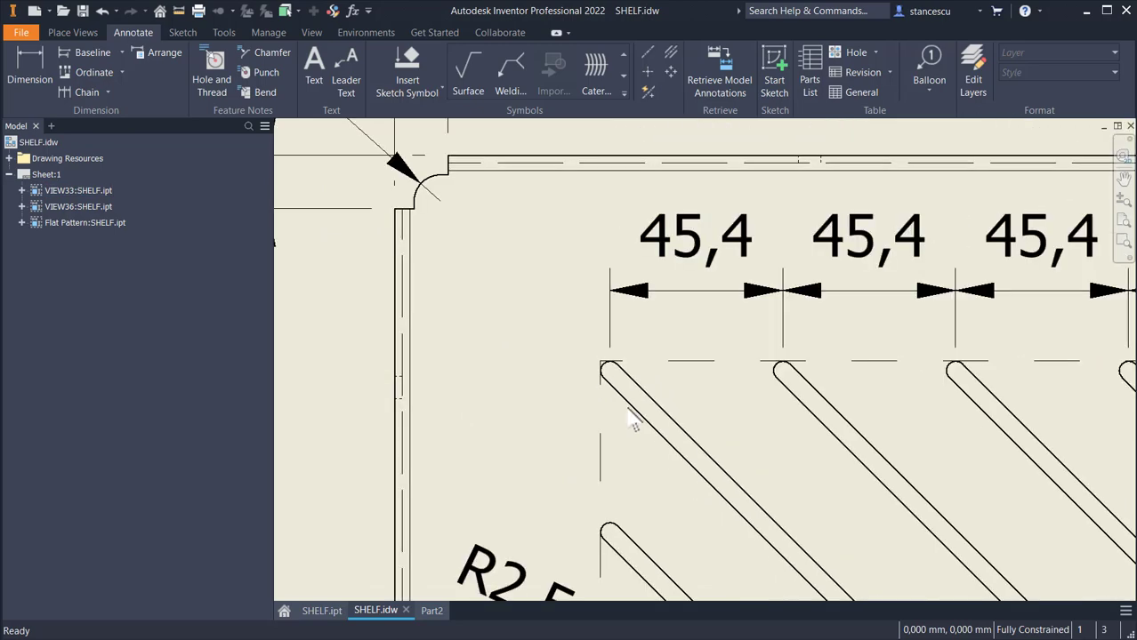
{"action": "middle_click_drag", "start_coordinate": [602, 413], "coordinate": [439, 386]}
{"action": "scroll", "coordinate": [497, 452], "scroll_direction": "down", "scroll_amount": 3}
{"action": "middle_click_drag", "start_coordinate": [587, 426], "coordinate": [523, 304]}
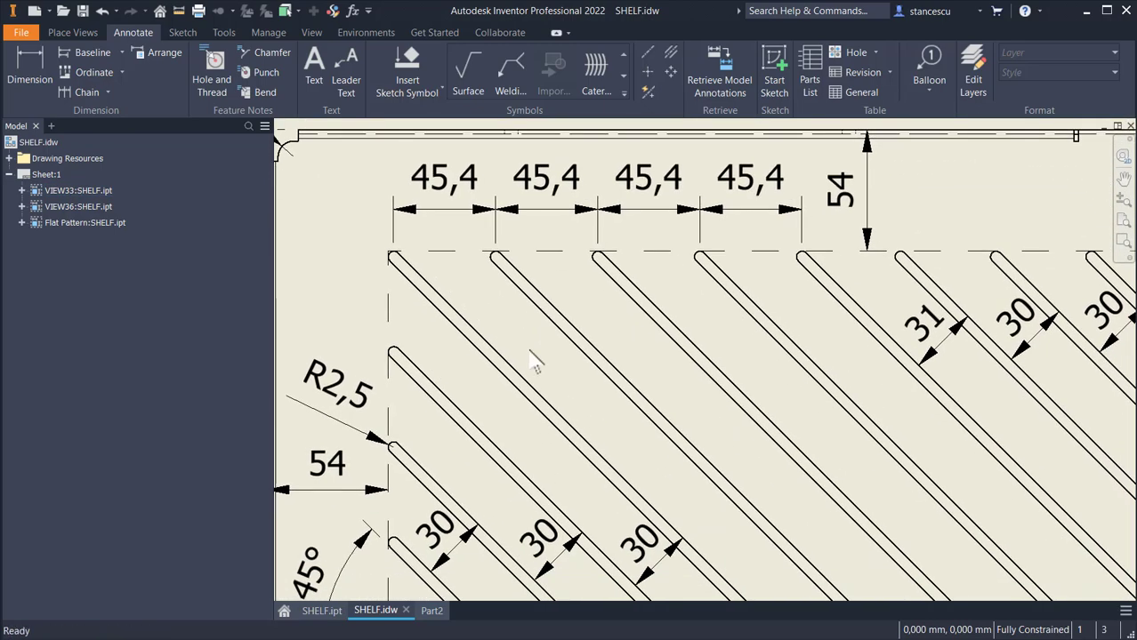
Step: Return to Part2 and create a rectangular sketch pattern of the slot along the construction rectangle's upper edge with 5 instances at 45,4 mm spacing
{"action": "left_click", "coordinate": [431, 611]}
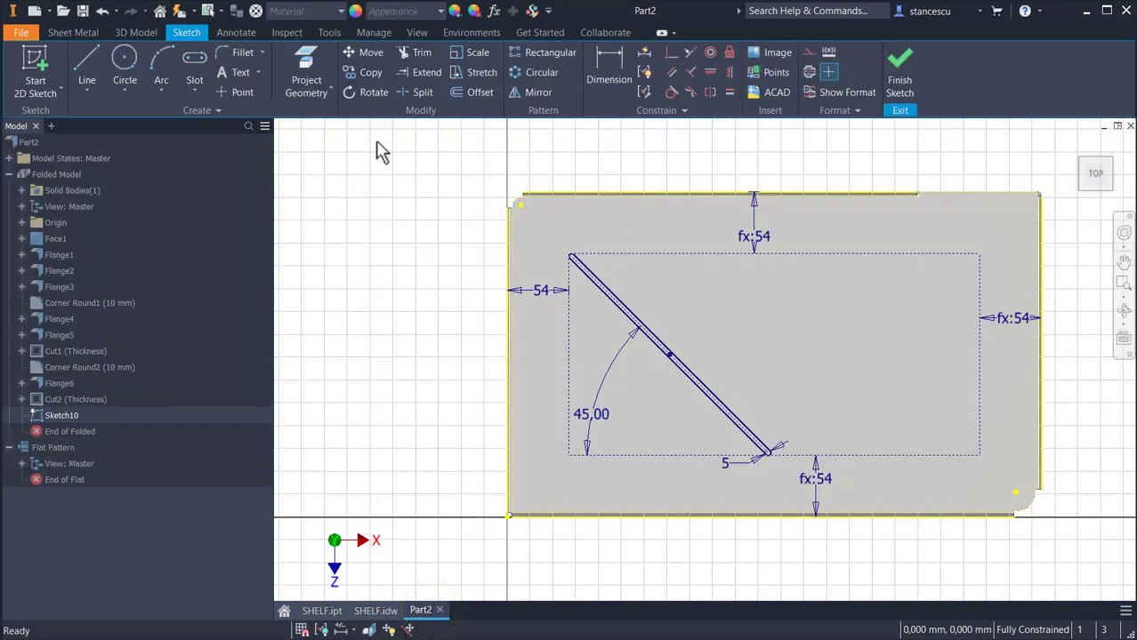
{"action": "left_click", "coordinate": [545, 53]}
{"action": "scroll", "coordinate": [538, 371], "scroll_direction": "up", "scroll_amount": 3}
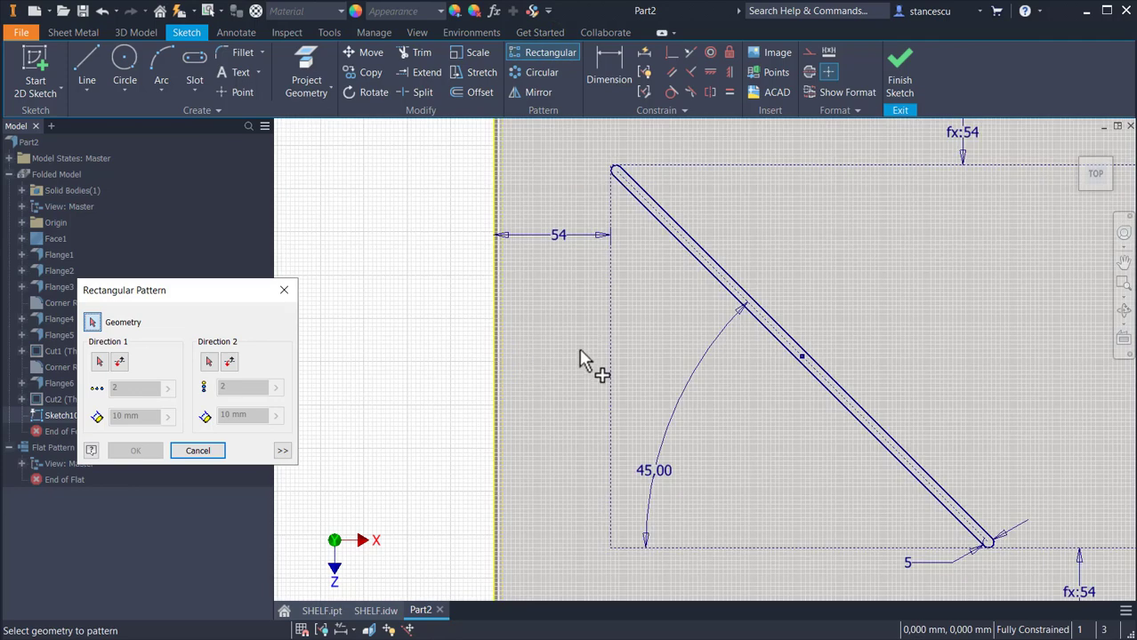
{"action": "middle_click_drag", "start_coordinate": [582, 360], "coordinate": [423, 339]}
{"action": "mouse_move", "coordinate": [417, 137]}
{"action": "left_mouse_down"}
{"action": "mouse_move", "coordinate": [648, 469]}
{"action": "mouse_move", "coordinate": [857, 584]}
{"action": "left_mouse_up"}
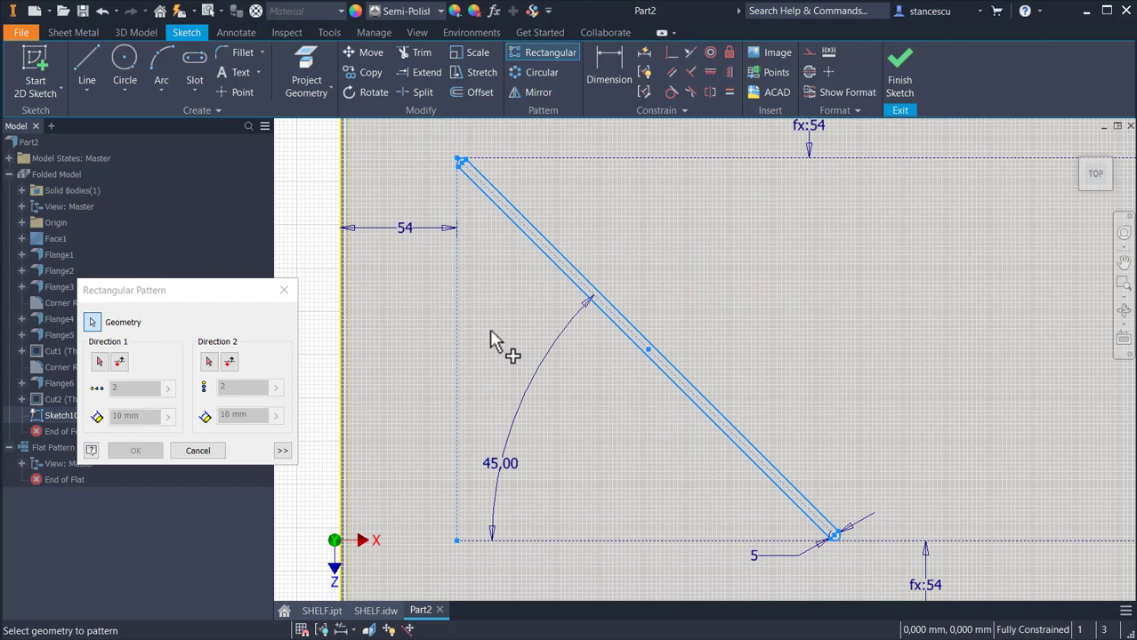
{"action": "left_click", "coordinate": [455, 385]}
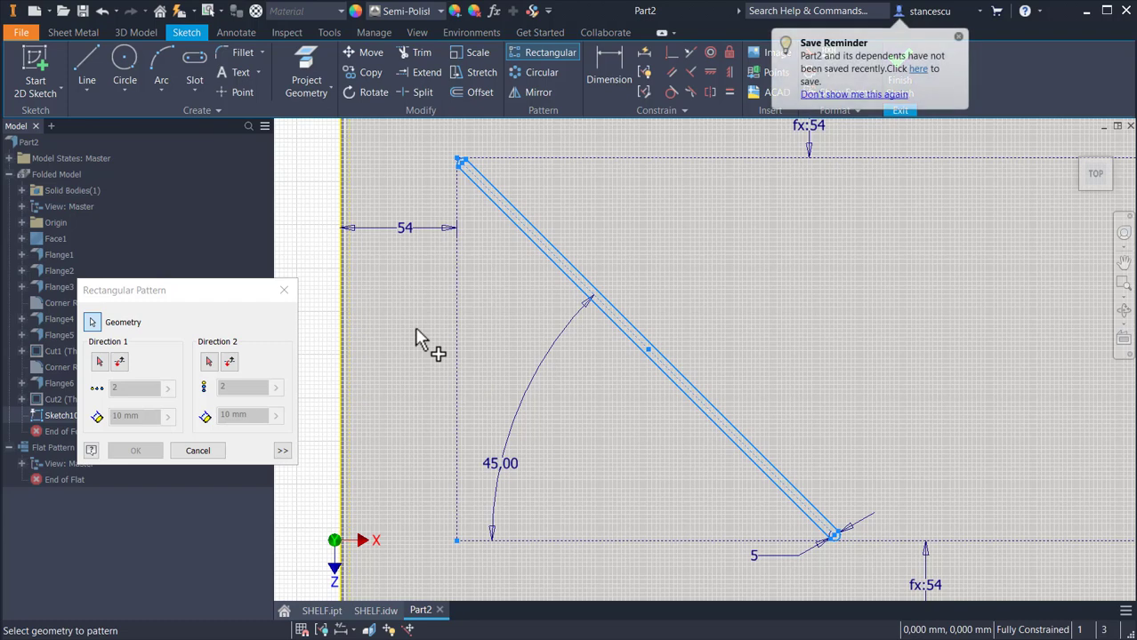
{"action": "left_click", "coordinate": [99, 362]}
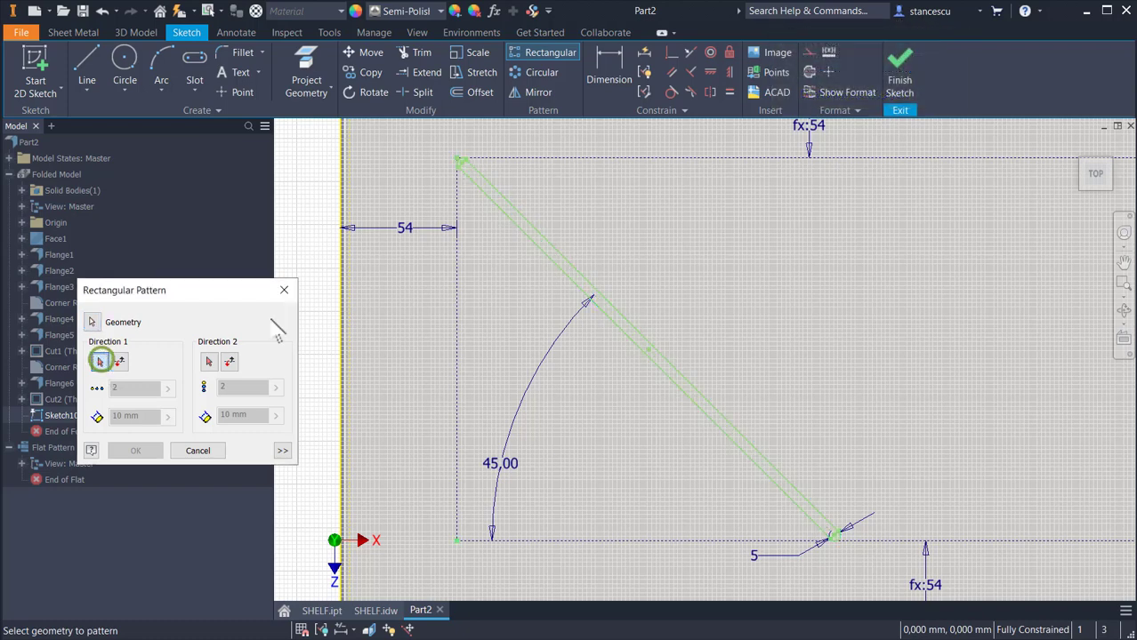
{"action": "left_click", "coordinate": [589, 159]}
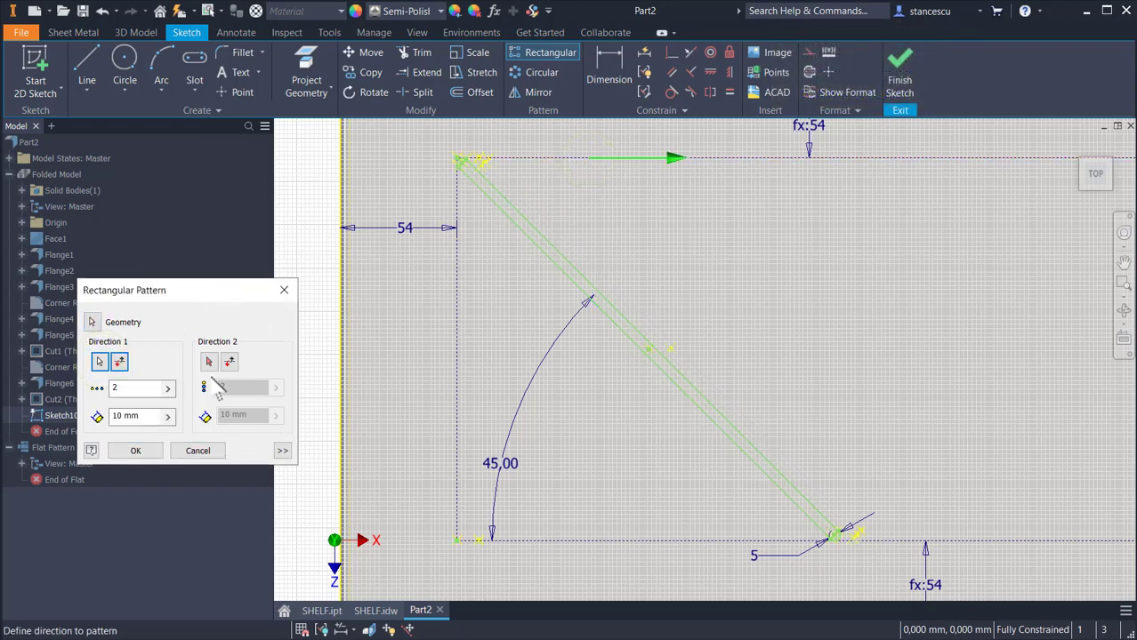
{"action": "double_click", "coordinate": [139, 387]}
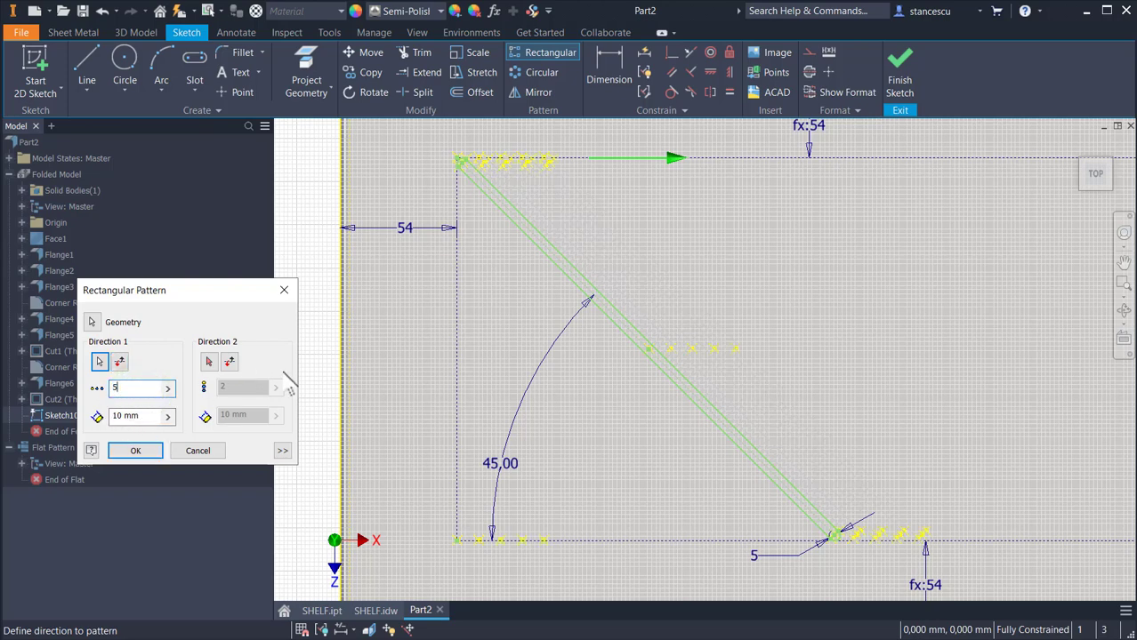
{"action": "double_click", "coordinate": [153, 416]}
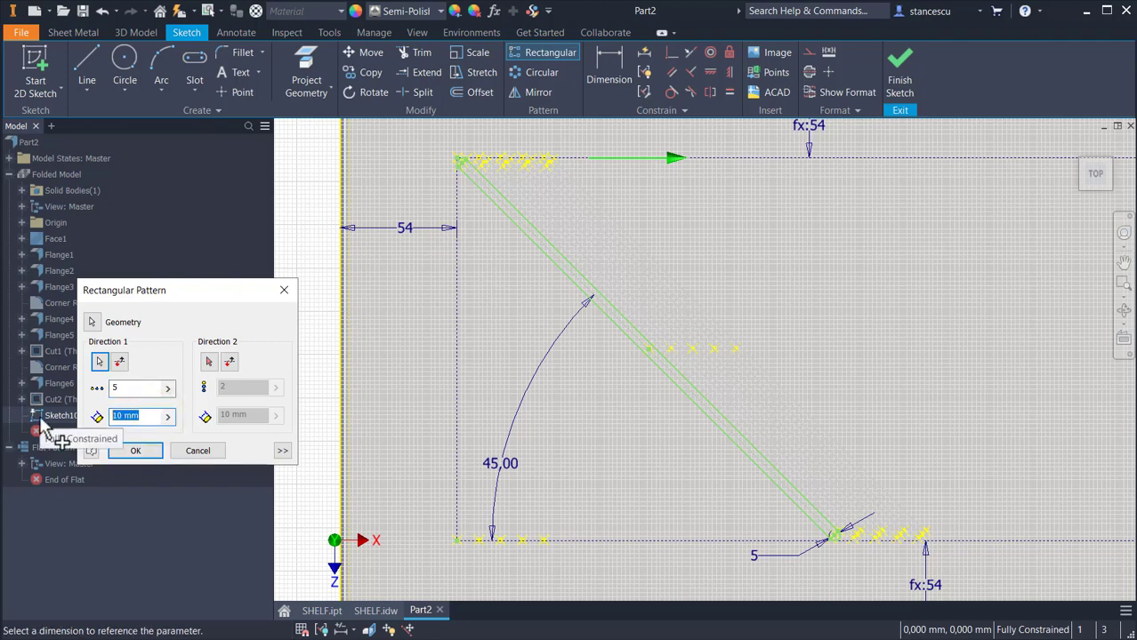
{"action": "type", "text": "45,4"}
{"action": "left_click", "coordinate": [138, 451]}
Step: Examine how the last patterned slot's lower end sits relative to the construction rectangle's lower-right corner
{"action": "scroll", "coordinate": [574, 427], "scroll_direction": "down", "scroll_amount": 2}
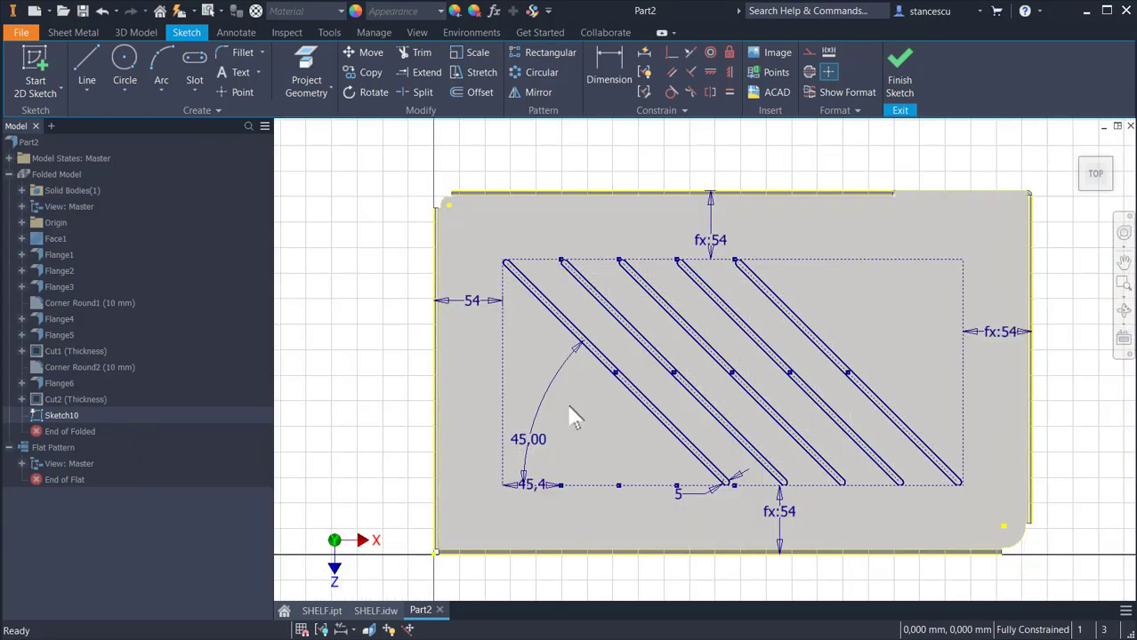
{"action": "scroll", "coordinate": [1037, 473], "scroll_direction": "up", "scroll_amount": 4}
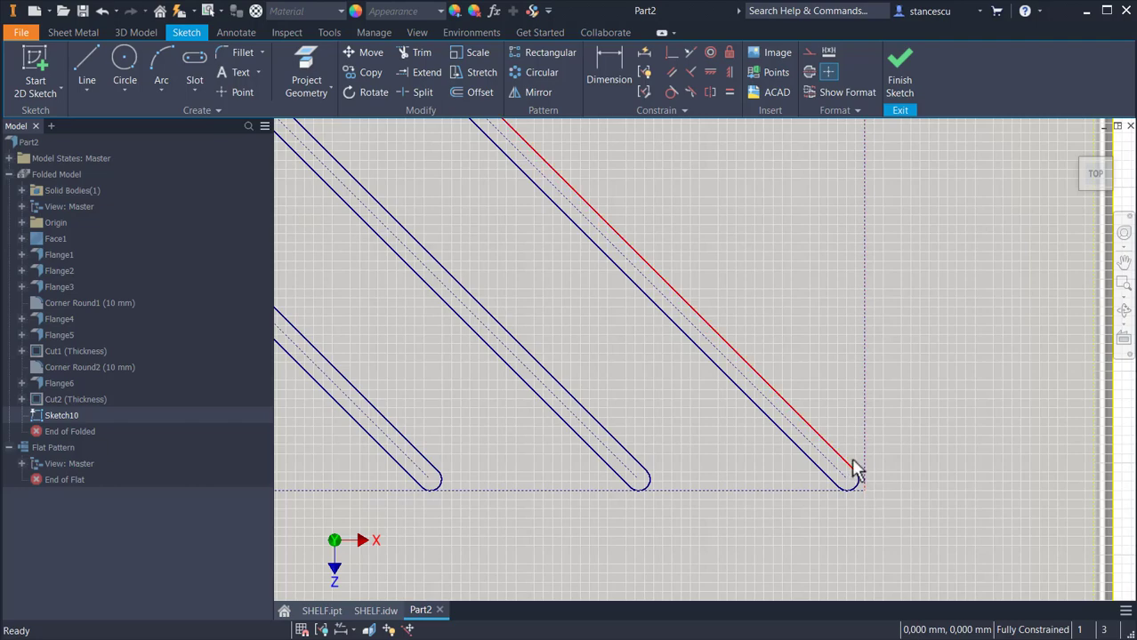
{"action": "scroll", "coordinate": [870, 481], "scroll_direction": "down", "scroll_amount": 2}
{"action": "middle_click_drag", "start_coordinate": [742, 400], "coordinate": [944, 474]}
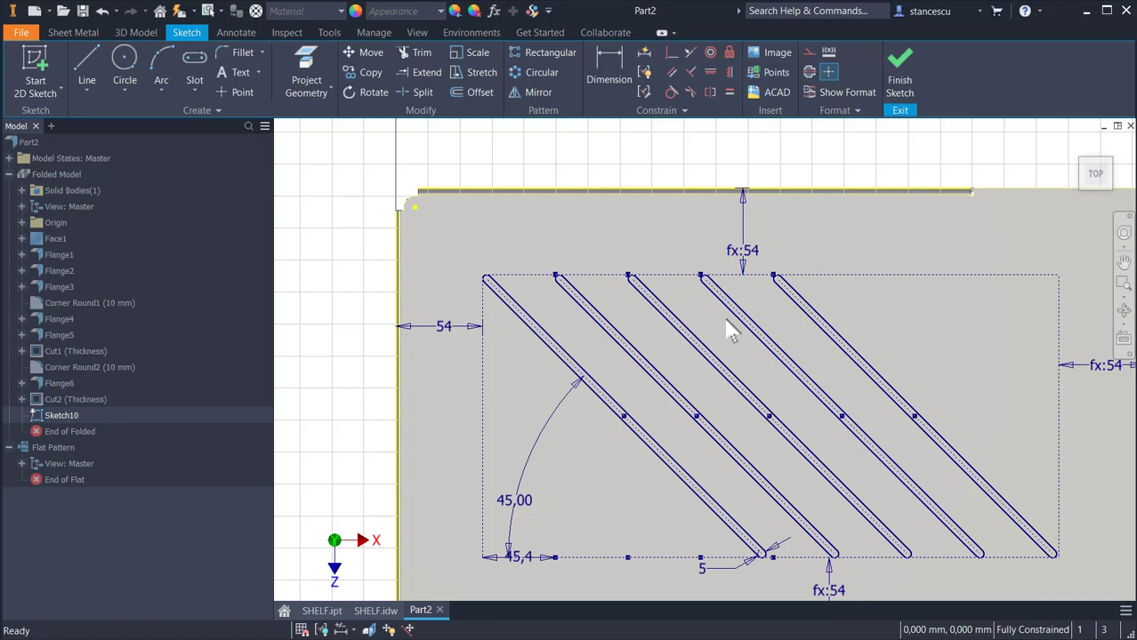
{"action": "middle_click_drag", "start_coordinate": [756, 411], "coordinate": [687, 372]}
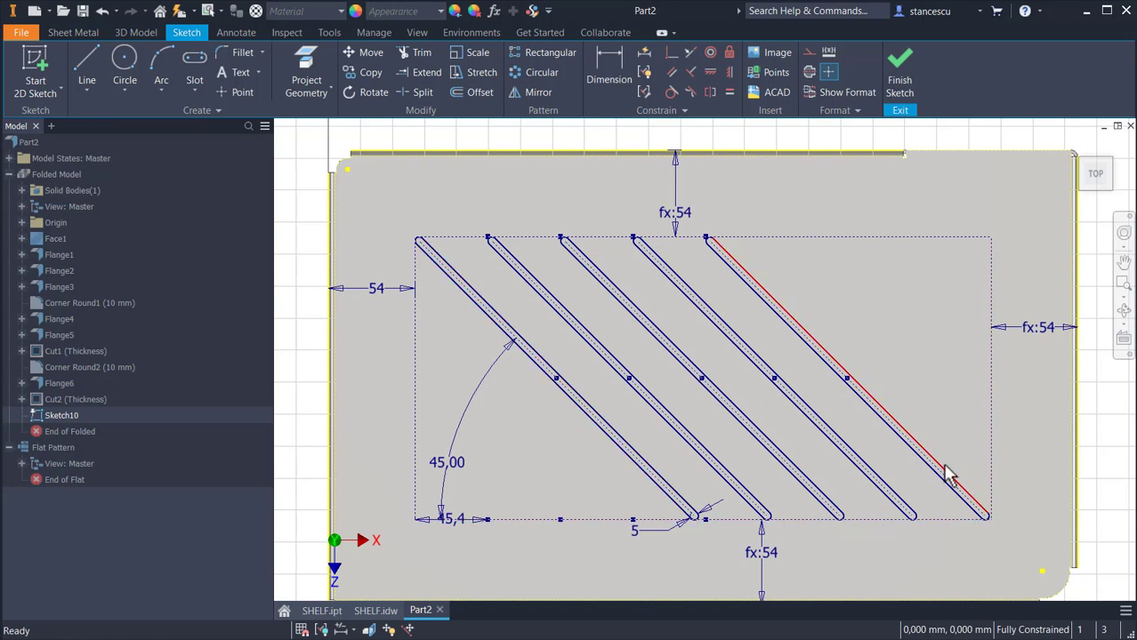
{"action": "scroll", "coordinate": [998, 523], "scroll_direction": "up", "scroll_amount": 3}
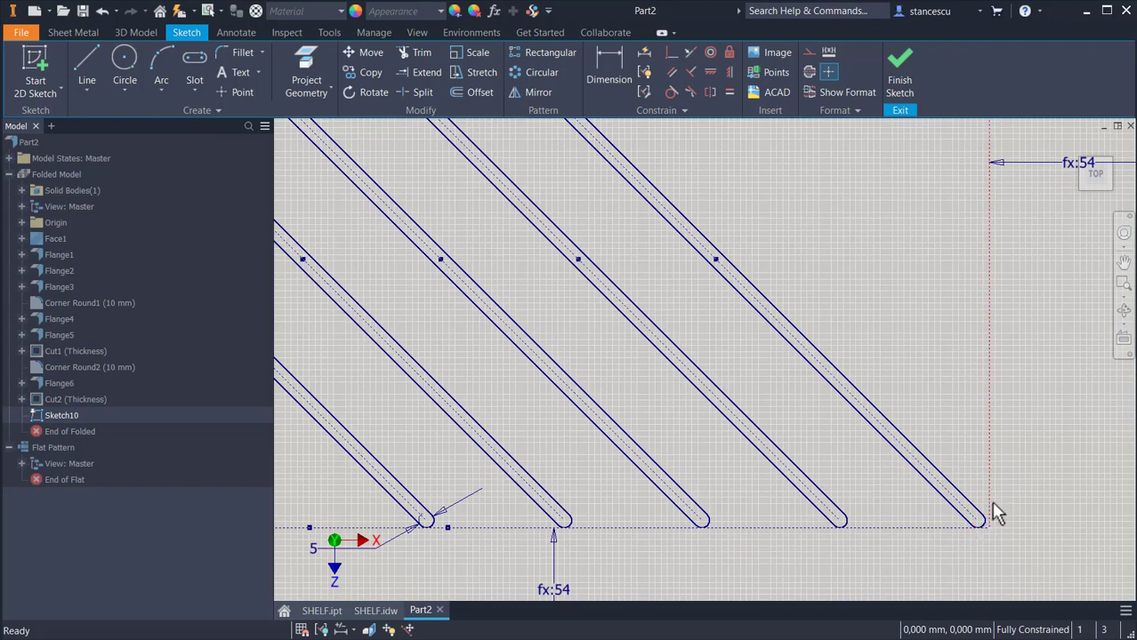
{"action": "scroll", "coordinate": [998, 514], "scroll_direction": "up", "scroll_amount": 3}
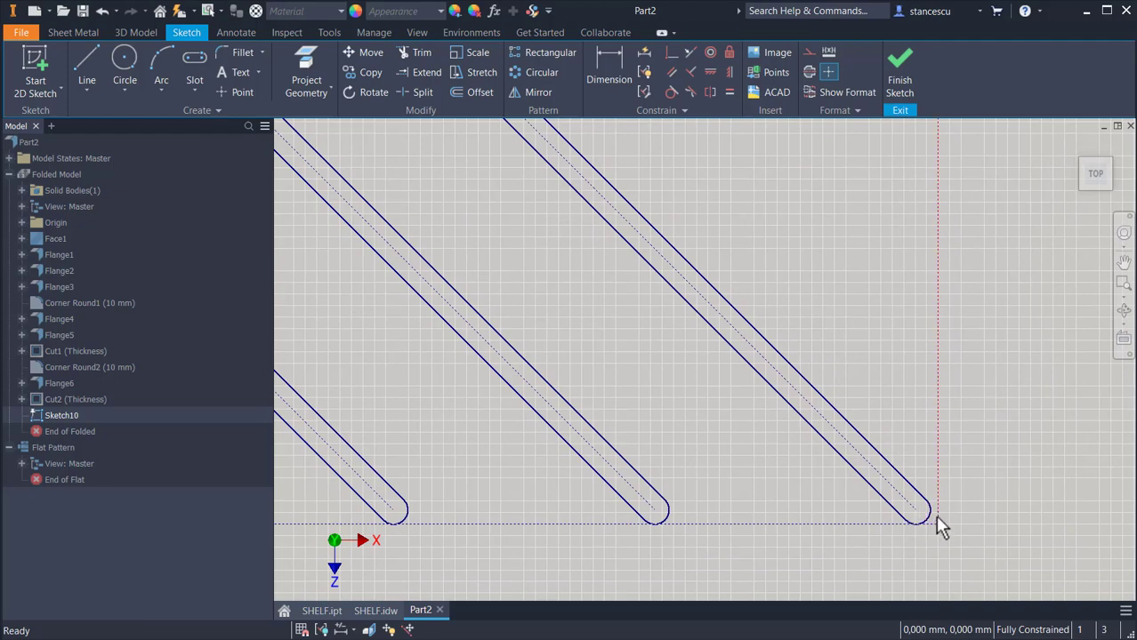
{"action": "scroll", "coordinate": [907, 409], "scroll_direction": "down", "scroll_amount": 5}
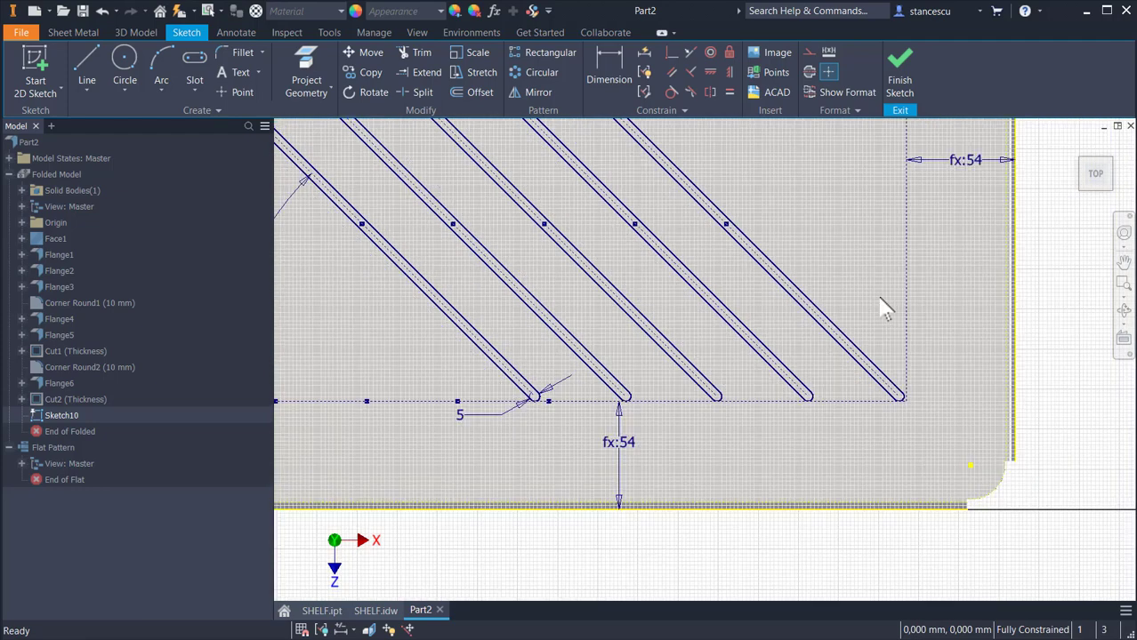
Step: Sketch another center-to-center slot sloping down to the right, in the empty area between the last patterned slot and the construction rectangle's upper-right corner
{"action": "mouse_move", "coordinate": [884, 309]}
{"action": "middle_mouse_down"}
{"action": "mouse_move", "coordinate": [876, 371]}
{"action": "mouse_move", "coordinate": [888, 484]}
{"action": "mouse_move", "coordinate": [899, 462]}
{"action": "middle_mouse_up"}
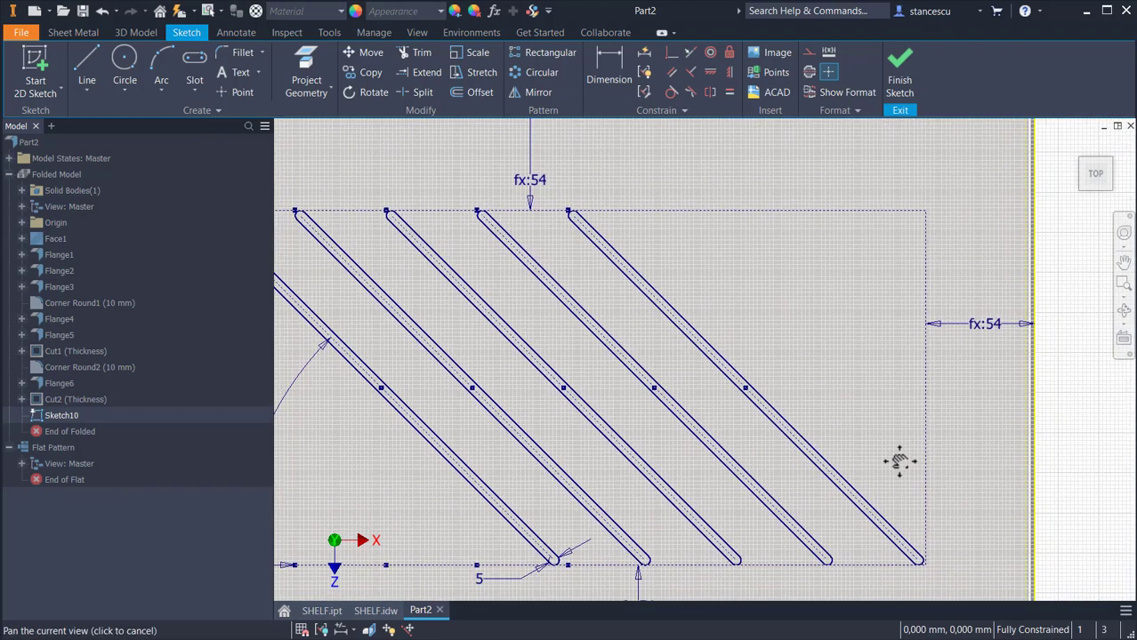
{"action": "left_click", "coordinate": [185, 62]}
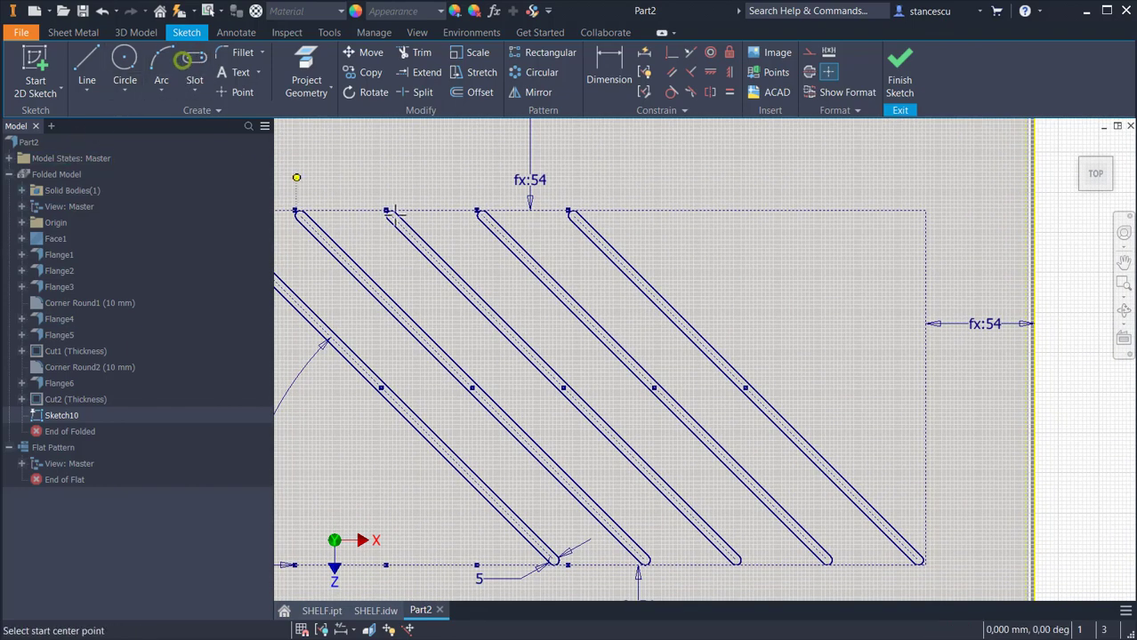
{"action": "left_click", "coordinate": [697, 259]}
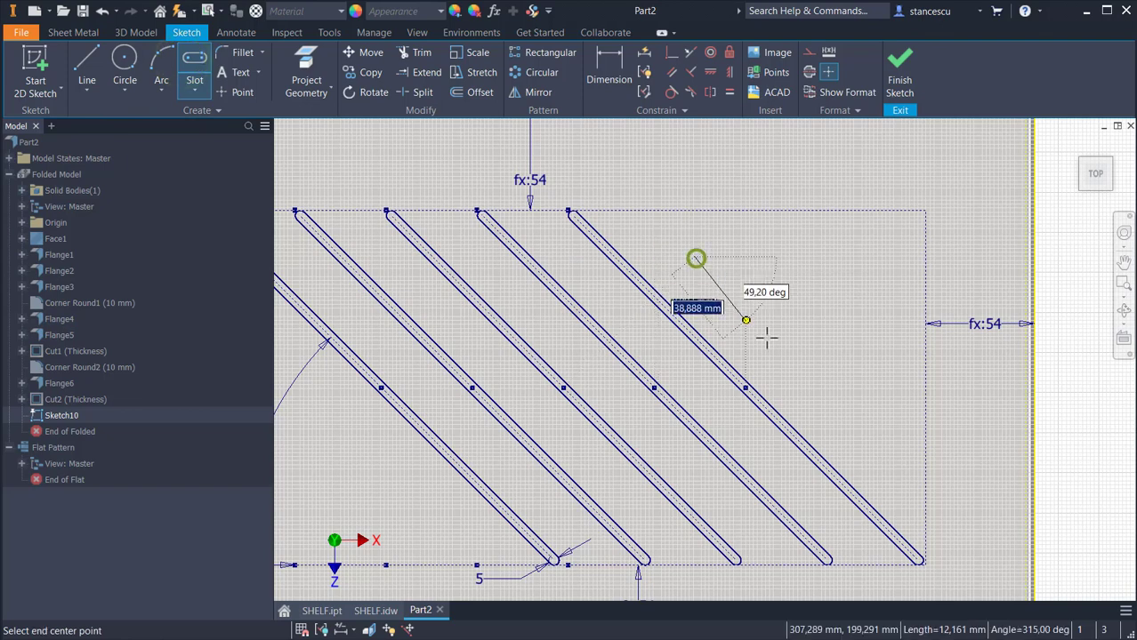
{"action": "left_click", "coordinate": [866, 445]}
{"action": "left_click", "coordinate": [872, 440]}
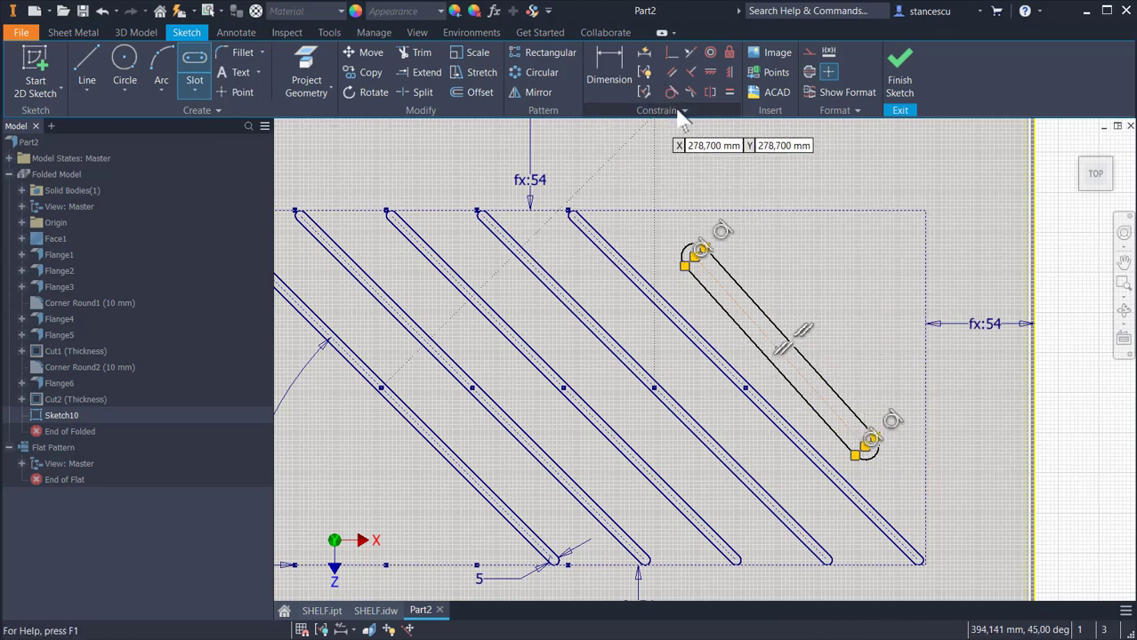
Step: Make the new slot's upper end arc equal to the last patterned slot's end arc and its centerline parallel to that slot's centerline
{"action": "left_click", "coordinate": [729, 92]}
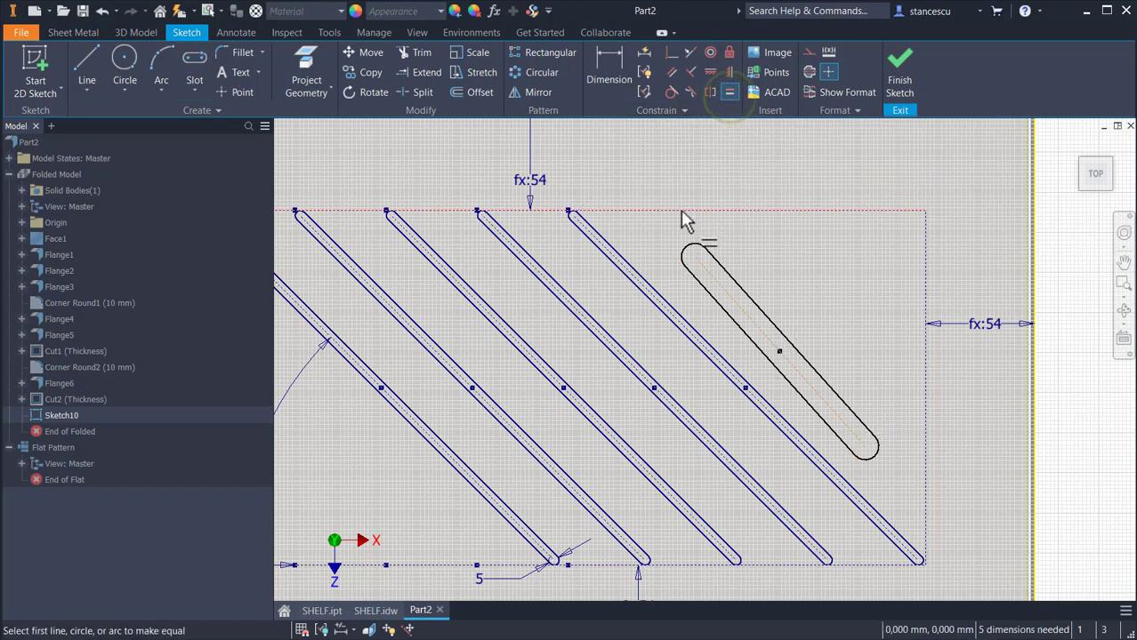
{"action": "left_click", "coordinate": [686, 254]}
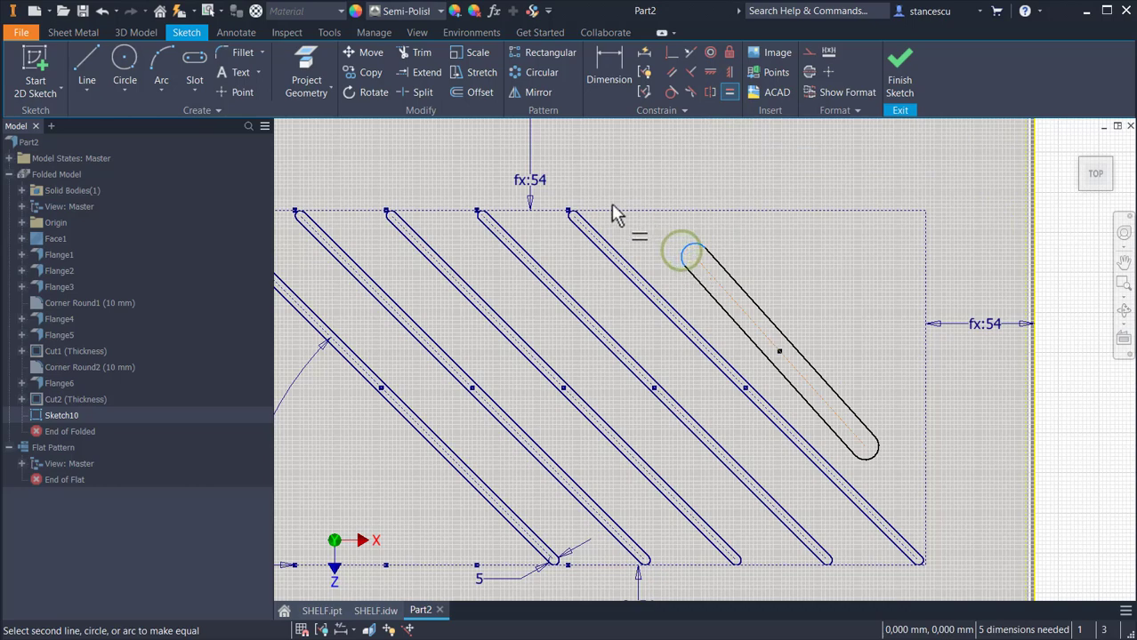
{"action": "scroll", "coordinate": [561, 208], "scroll_direction": "up", "scroll_amount": 2}
{"action": "left_click", "coordinate": [587, 230]}
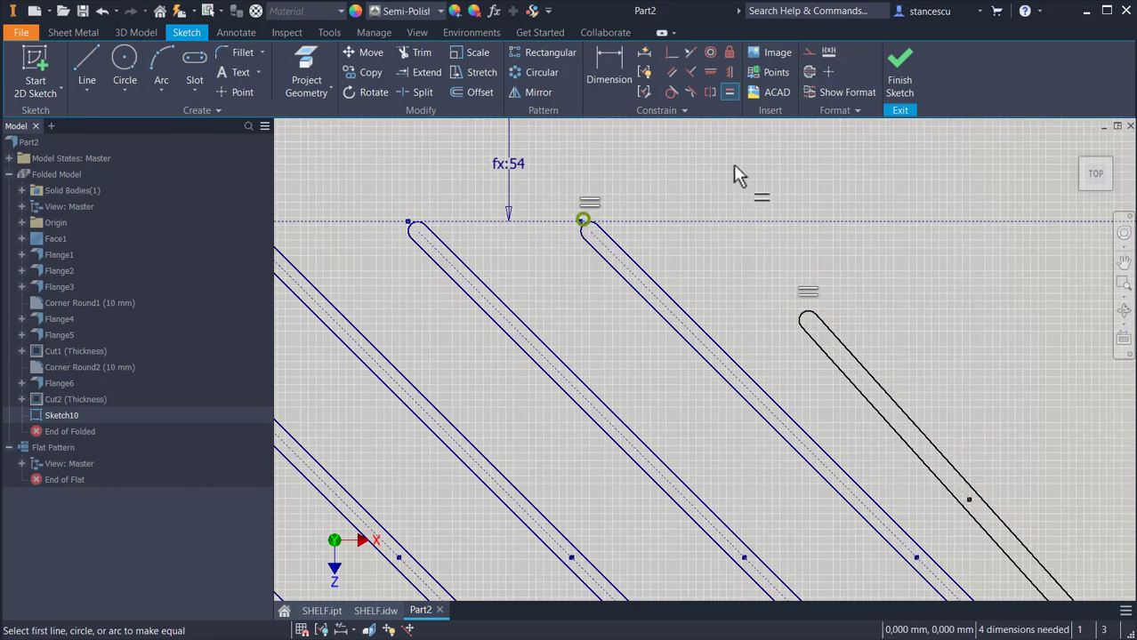
{"action": "left_click", "coordinate": [672, 71]}
{"action": "left_click", "coordinate": [857, 378]}
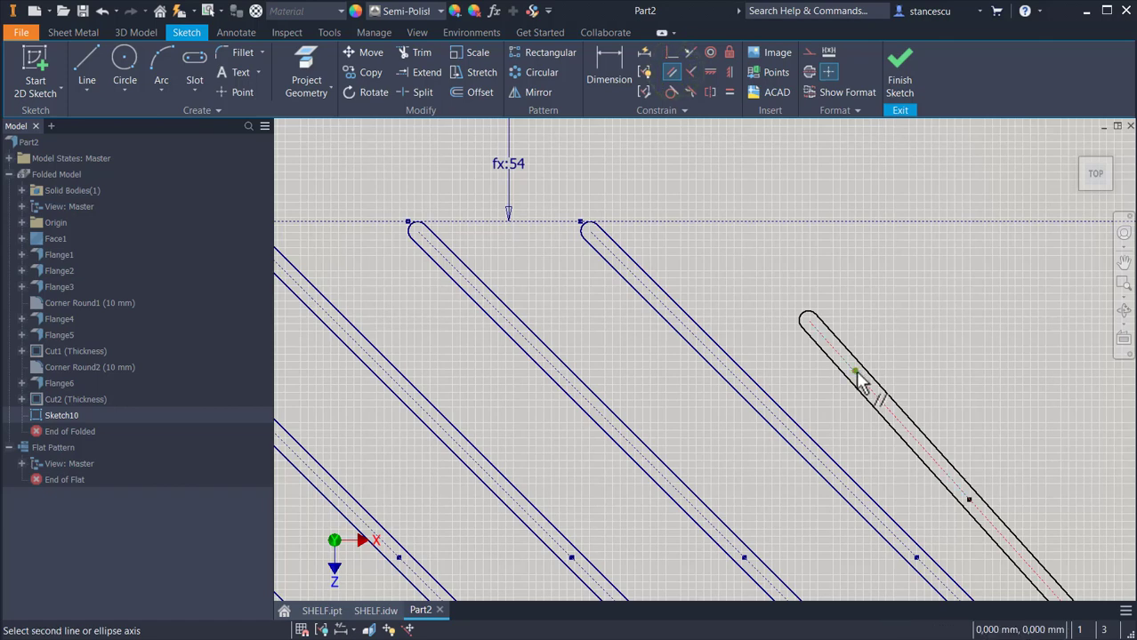
{"action": "left_click", "coordinate": [758, 410]}
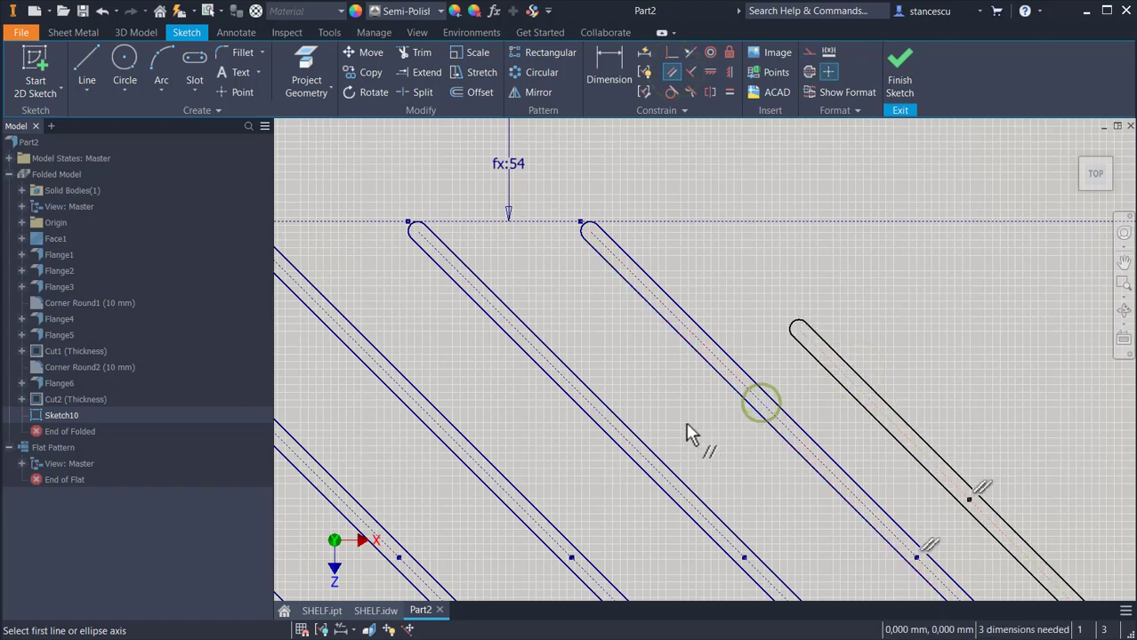
Step: Dimension the distance between the last patterned slot's centerline and the new slot's centerline as 31 mm
{"action": "left_click", "coordinate": [607, 62]}
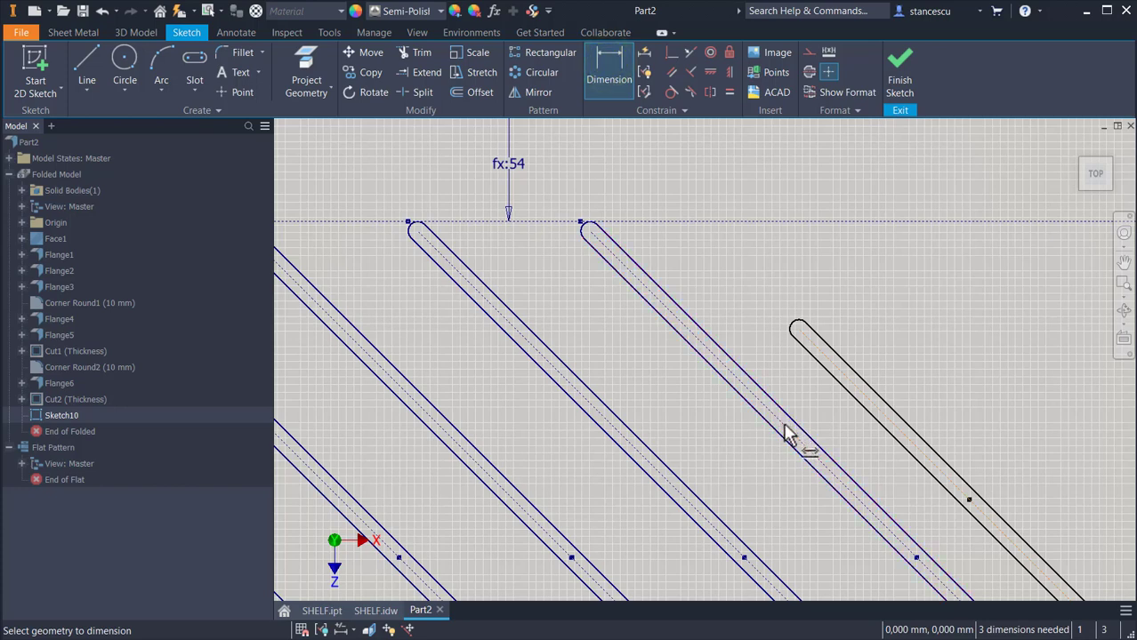
{"action": "left_click", "coordinate": [845, 390]}
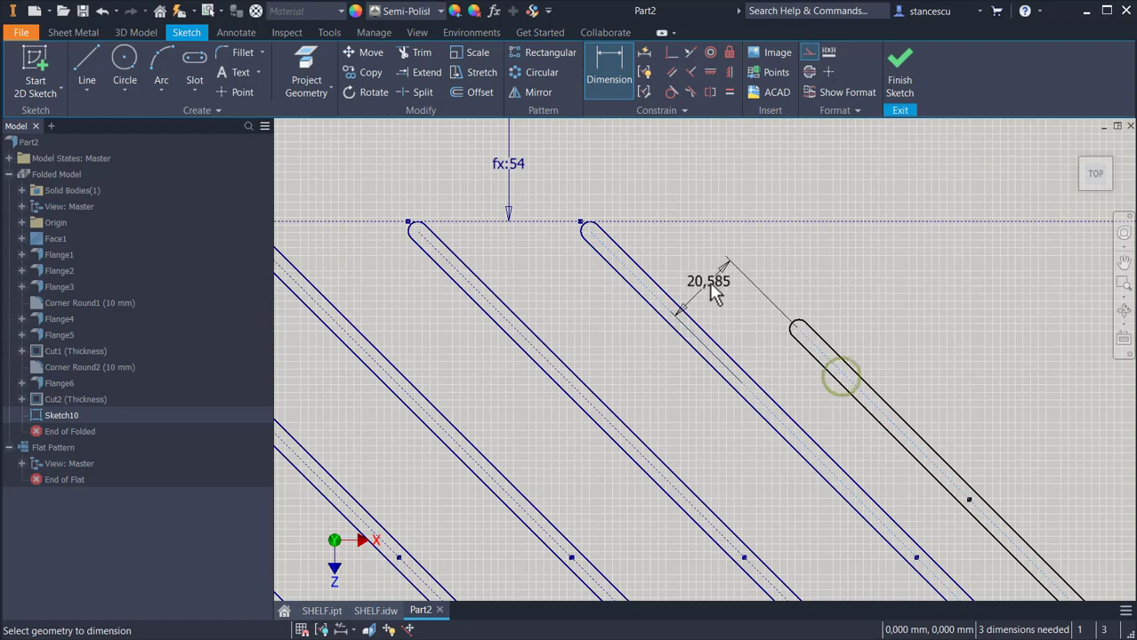
{"action": "left_click", "coordinate": [709, 282]}
{"action": "type", "text": "3"}
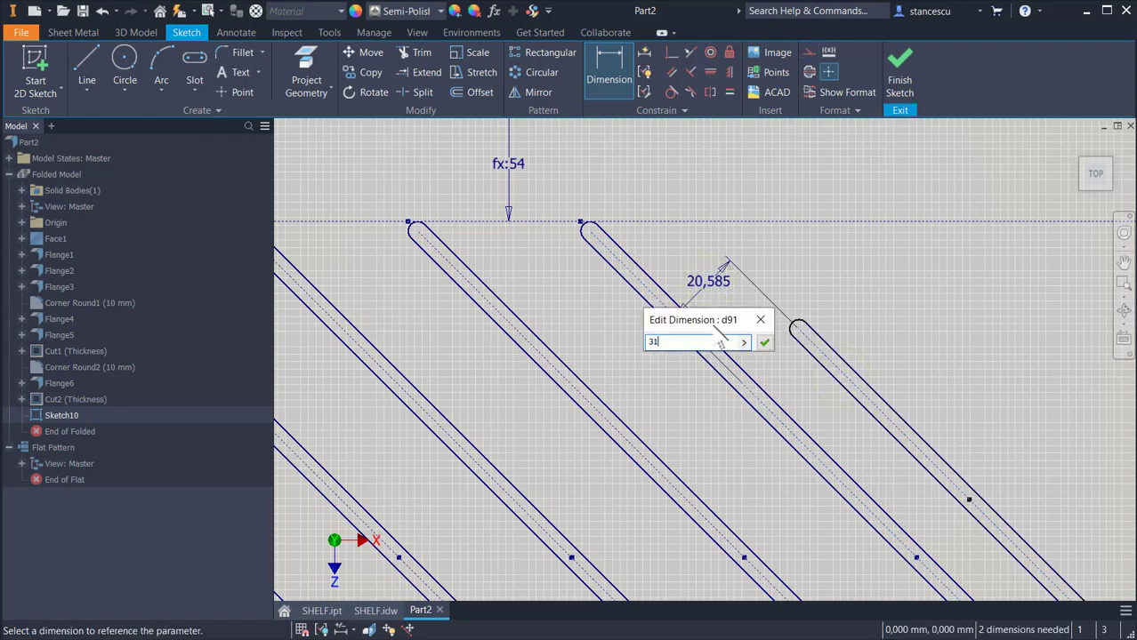
{"action": "type", "text": "1"}
{"action": "key", "text": "Return"}
Step: Switch to the SHELF.idw drawing to check the dimensions of the shorter slots near the upper-right corner
{"action": "left_click", "coordinate": [375, 611]}
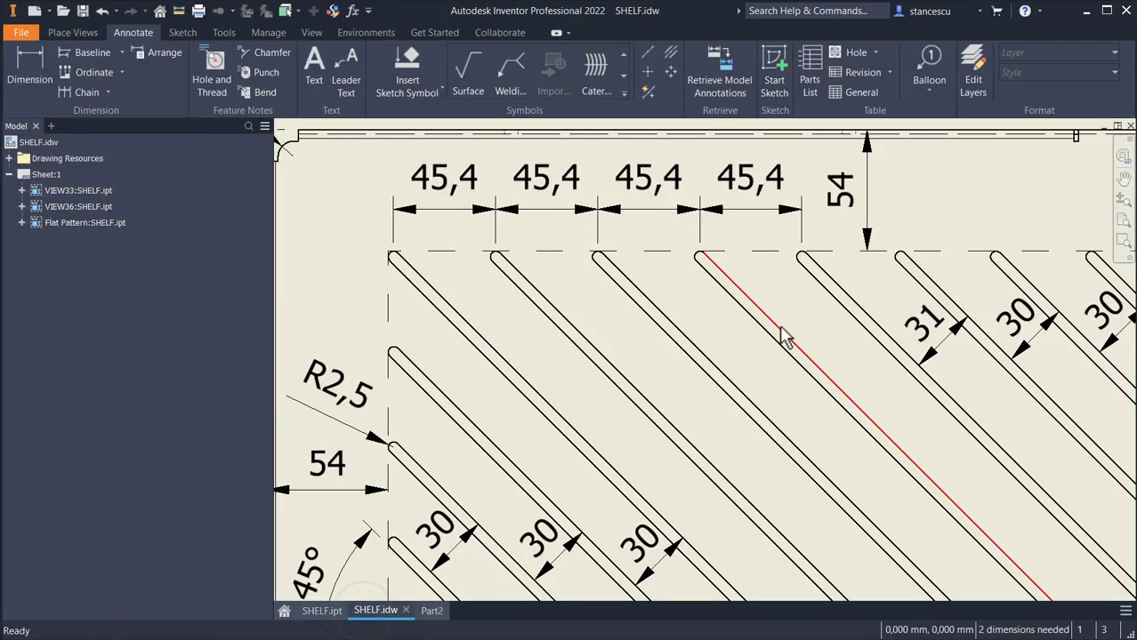
Step: Check the slot spacing and edge offsets in the SHELF.idw drawing, and return to the Part2 sketch
{"action": "middle_click_drag", "start_coordinate": [783, 336], "coordinate": [530, 331]}
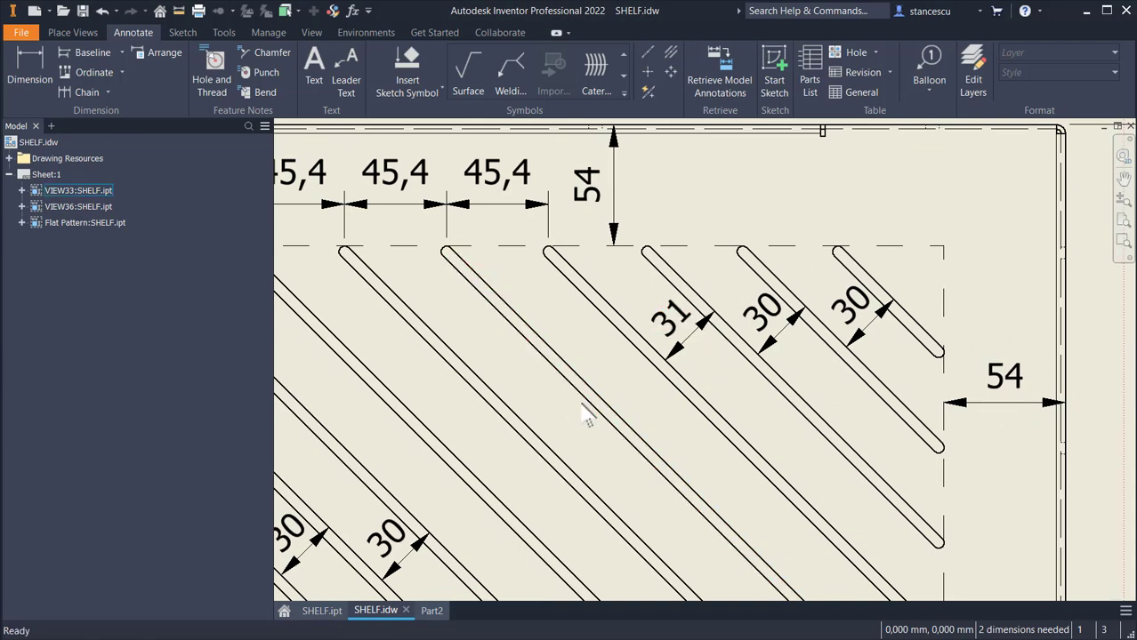
{"action": "scroll", "coordinate": [659, 409], "scroll_direction": "up", "scroll_amount": 3}
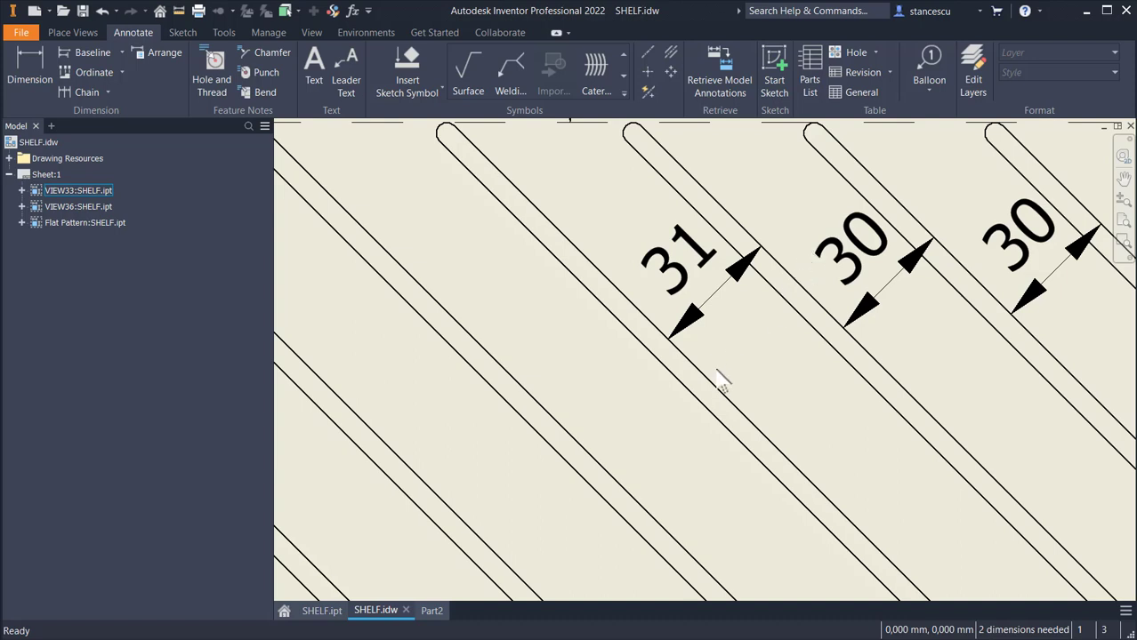
{"action": "scroll", "coordinate": [747, 344], "scroll_direction": "down", "scroll_amount": 2}
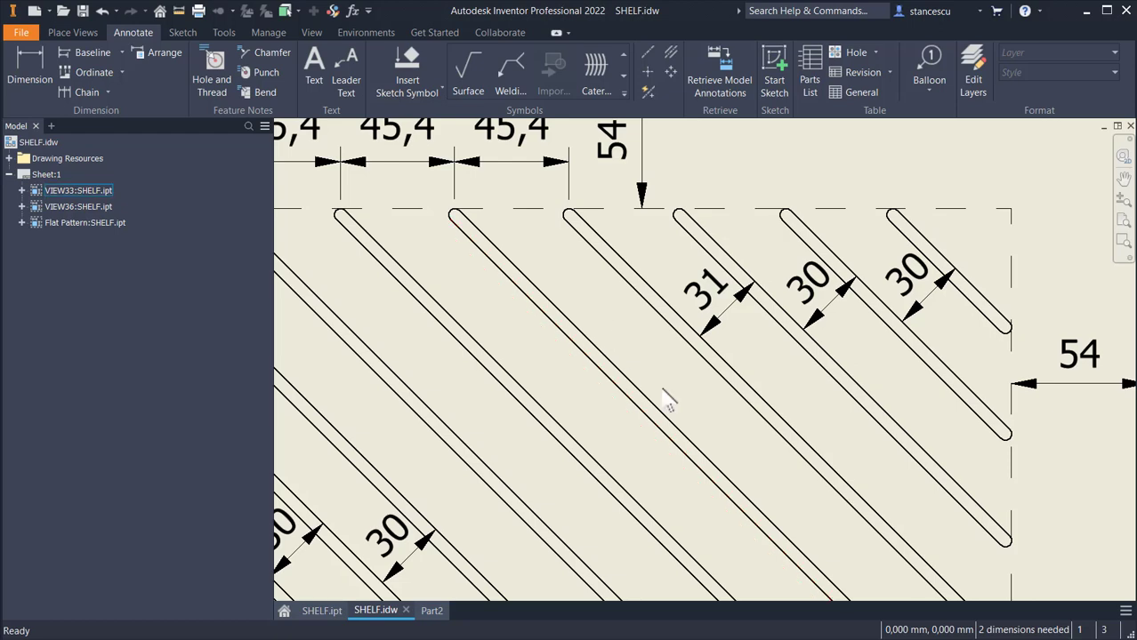
{"action": "scroll", "coordinate": [667, 398], "scroll_direction": "down", "scroll_amount": 2}
{"action": "mouse_move", "coordinate": [667, 398]}
{"action": "middle_mouse_down"}
{"action": "mouse_move", "coordinate": [685, 330]}
{"action": "mouse_move", "coordinate": [699, 329]}
{"action": "middle_mouse_up"}
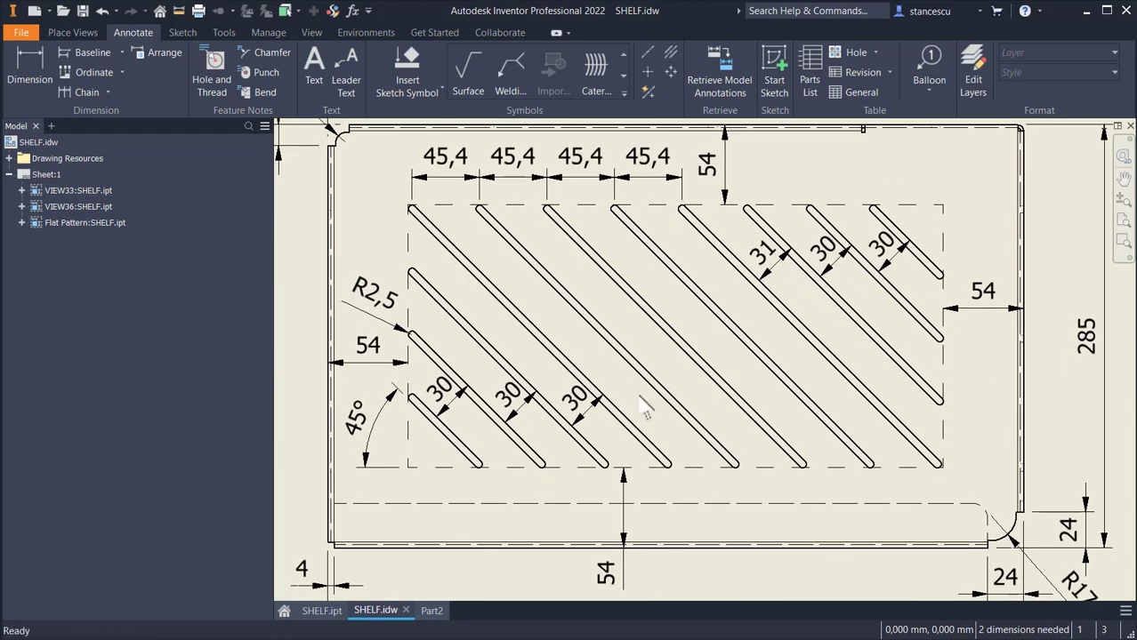
{"action": "left_click", "coordinate": [431, 611]}
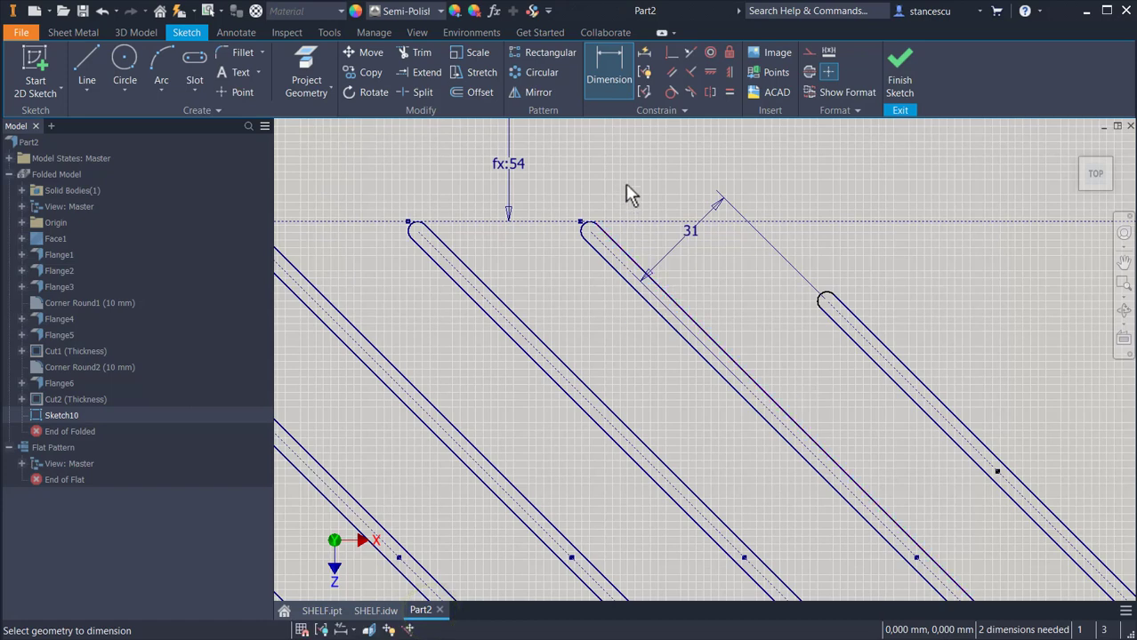
Step: Constrain both end arcs of the slot spaced at 31 mm tangent to the upper and right construction lines of the rectangle
{"action": "left_click", "coordinate": [670, 93]}
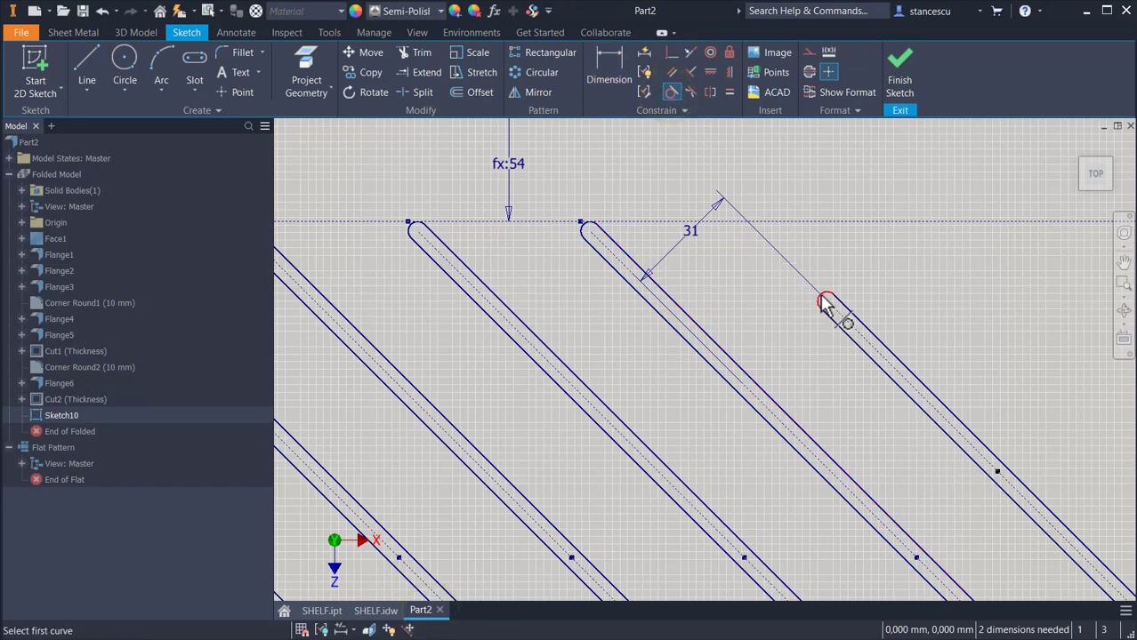
{"action": "left_click", "coordinate": [825, 300]}
{"action": "left_click", "coordinate": [819, 223]}
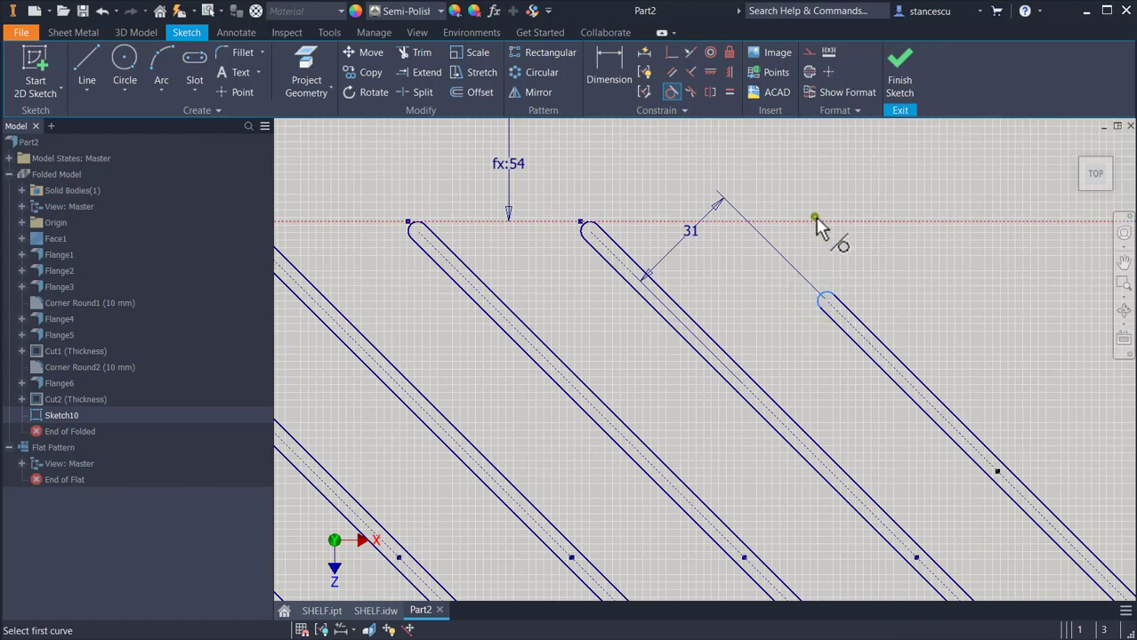
{"action": "middle_click_drag", "start_coordinate": [807, 407], "coordinate": [393, 195]}
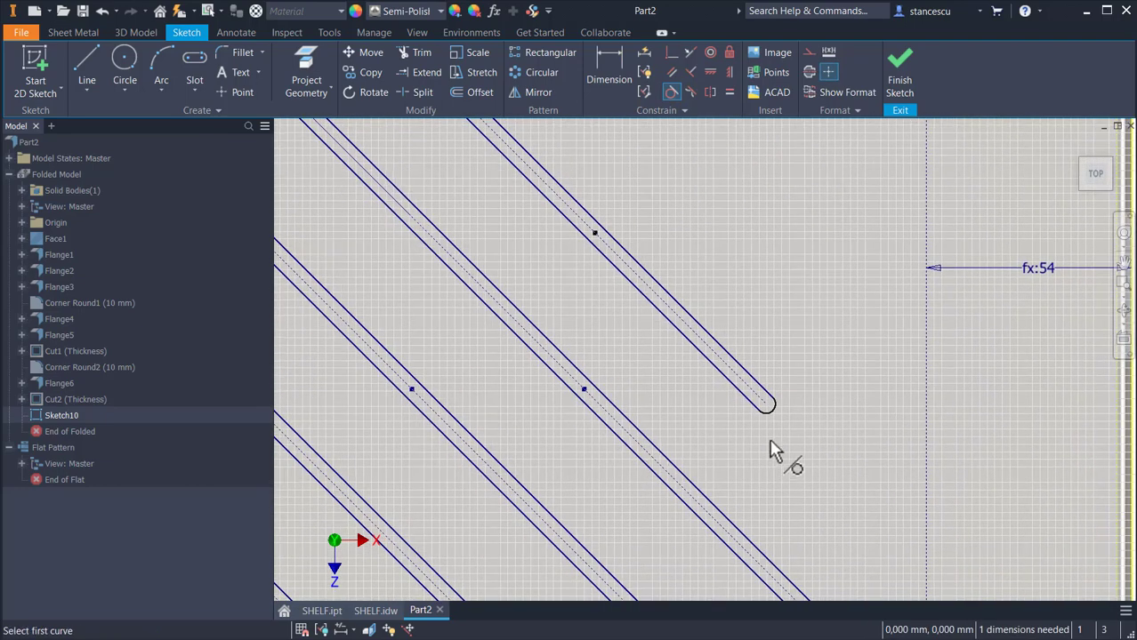
{"action": "left_click", "coordinate": [773, 408]}
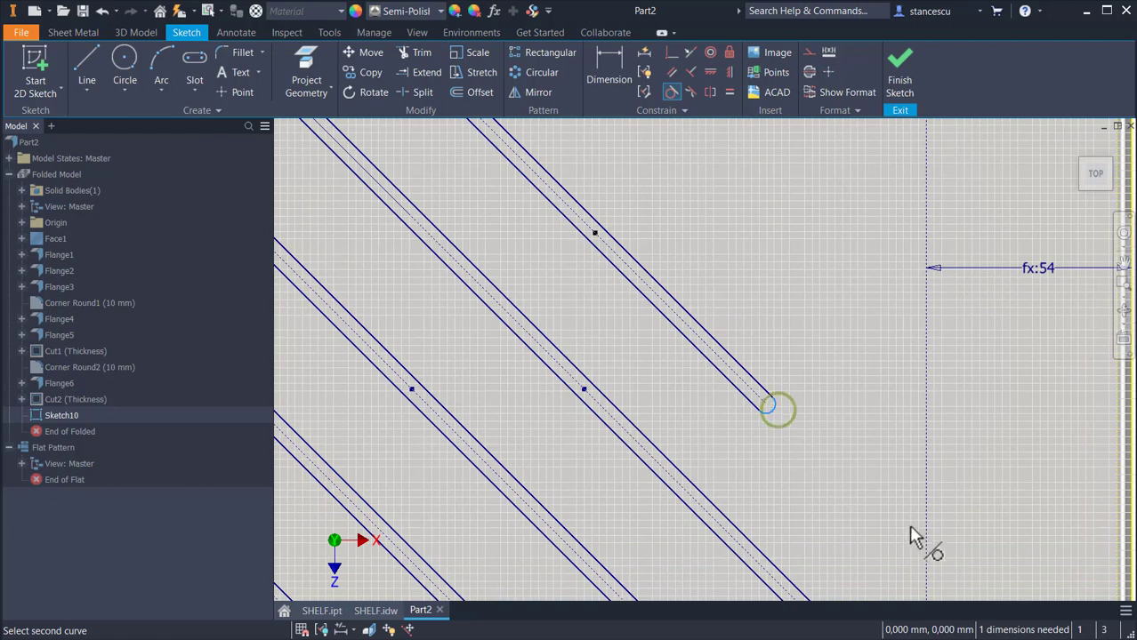
{"action": "left_click", "coordinate": [922, 559]}
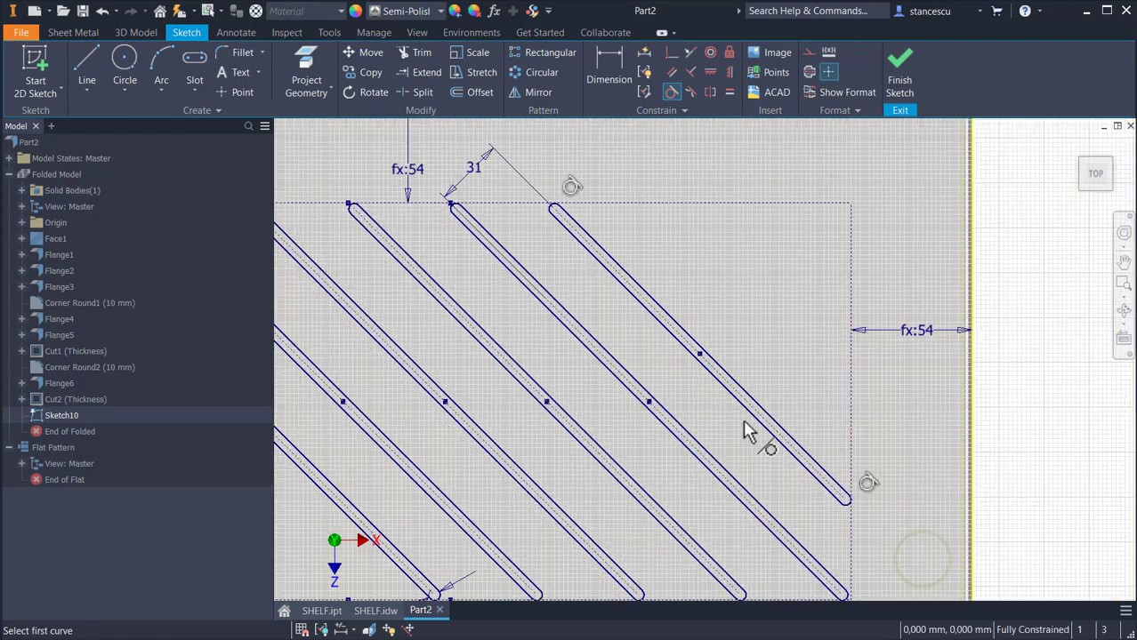
{"action": "middle_click_drag", "start_coordinate": [741, 316], "coordinate": [809, 345]}
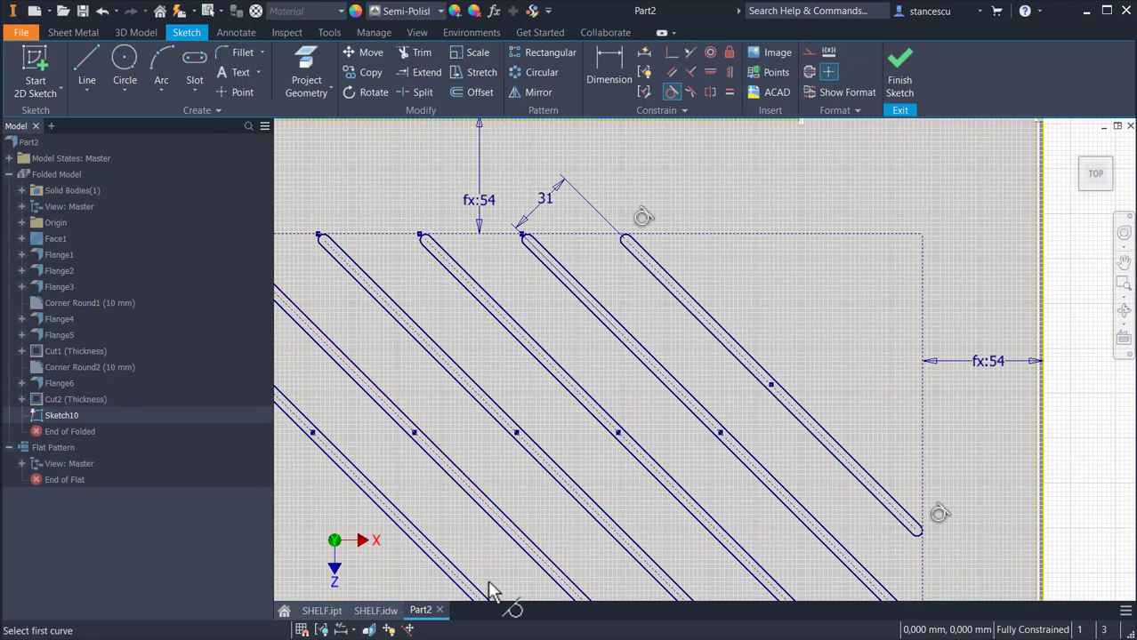
Step: Consult the SHELF.idw drawing and sketch another diagonal slot about 67 mm long between the last slot and the construction rectangle's upper-right corner
{"action": "left_click", "coordinate": [377, 611]}
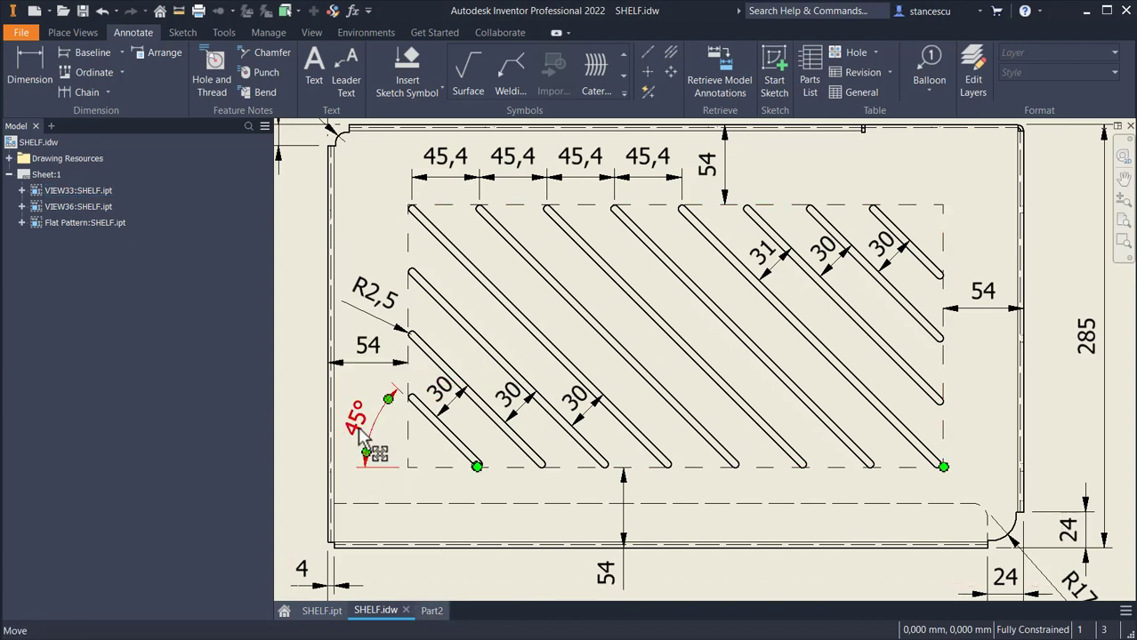
{"action": "left_click", "coordinate": [428, 612]}
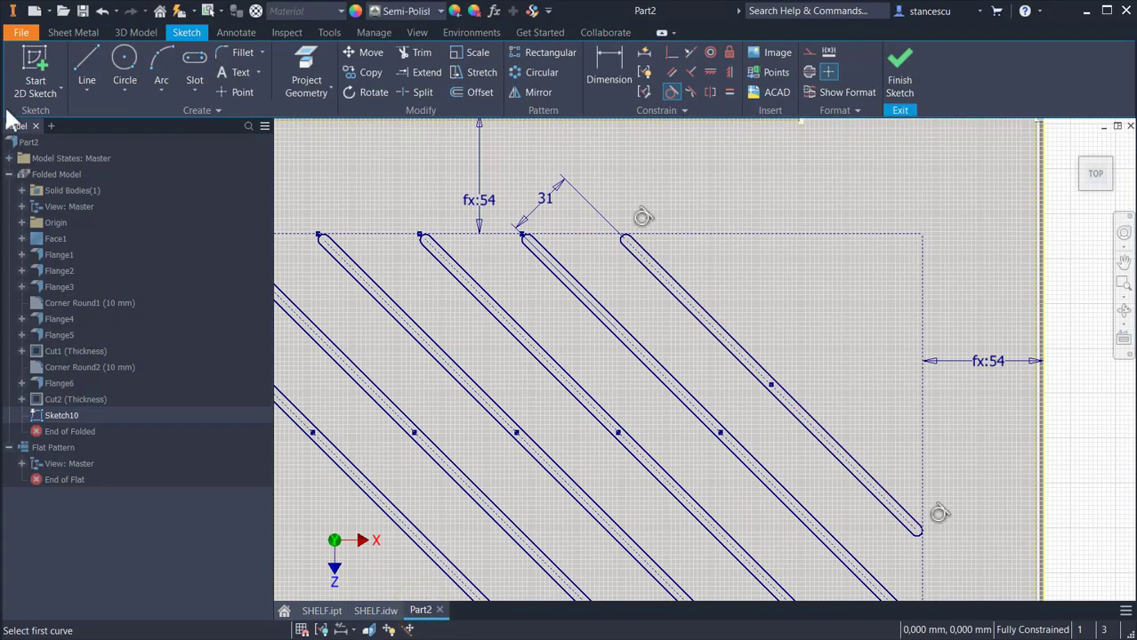
{"action": "left_click", "coordinate": [195, 58]}
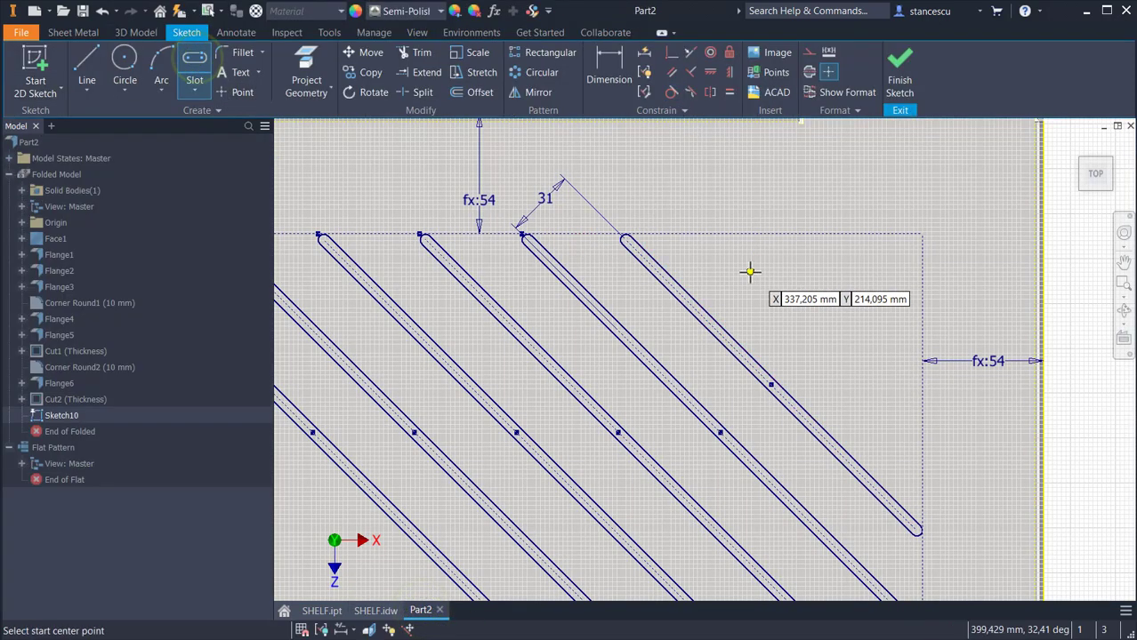
{"action": "left_click", "coordinate": [750, 272]}
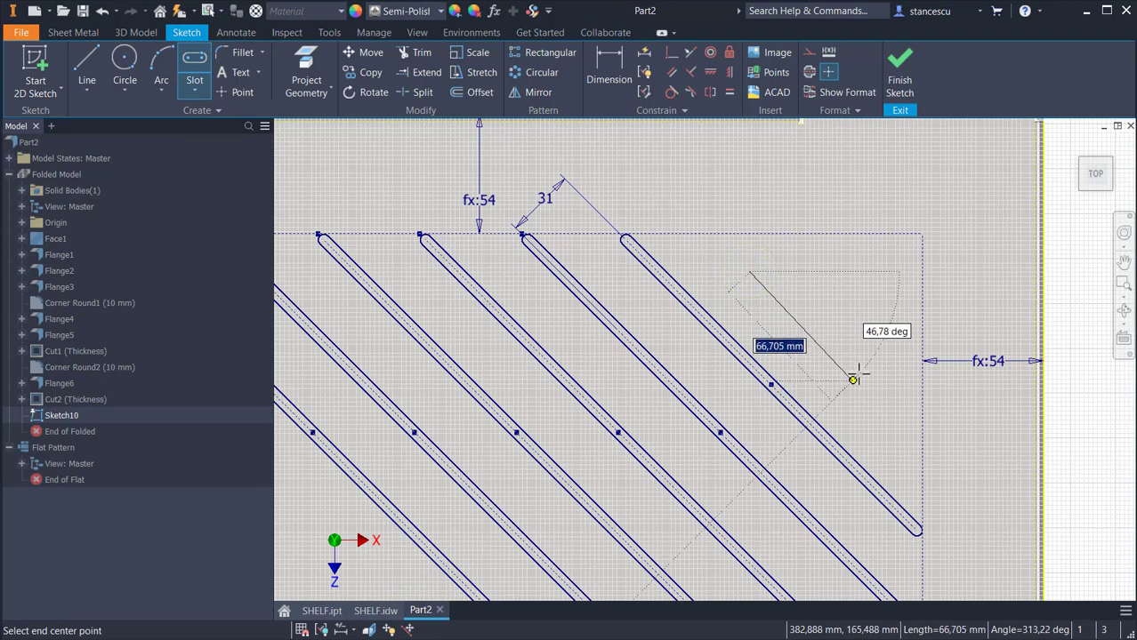
{"action": "left_click", "coordinate": [854, 380]}
{"action": "left_click", "coordinate": [858, 373]}
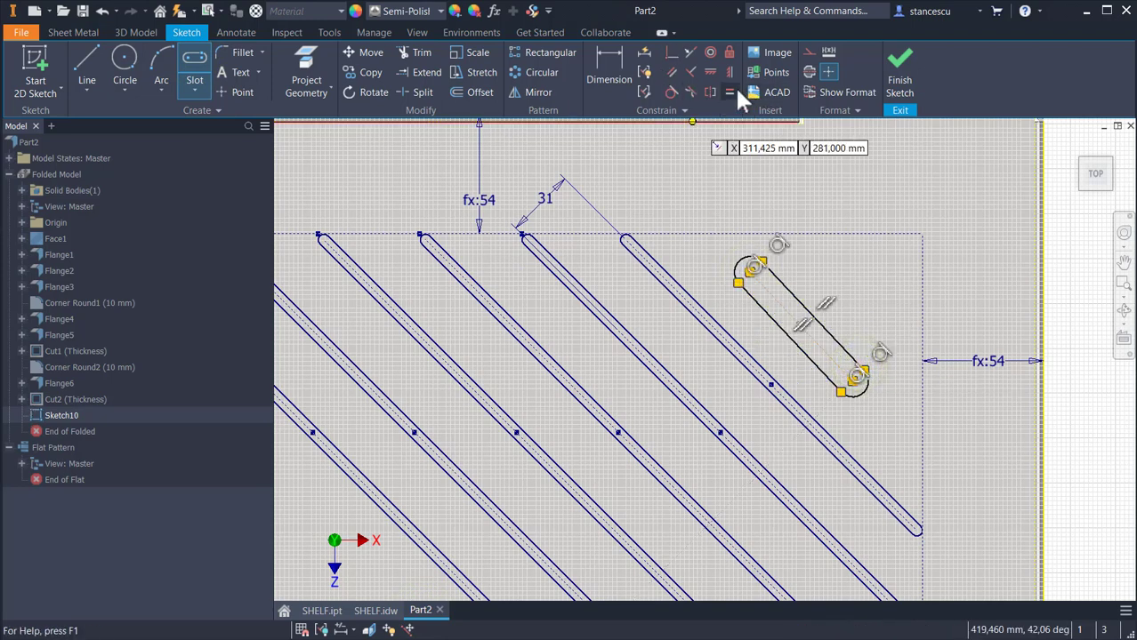
Step: Make the new slot's end arc equal to the neighbouring slot's arc and its straight side parallel to that slot
{"action": "left_click", "coordinate": [728, 92]}
{"action": "left_click", "coordinate": [735, 265]}
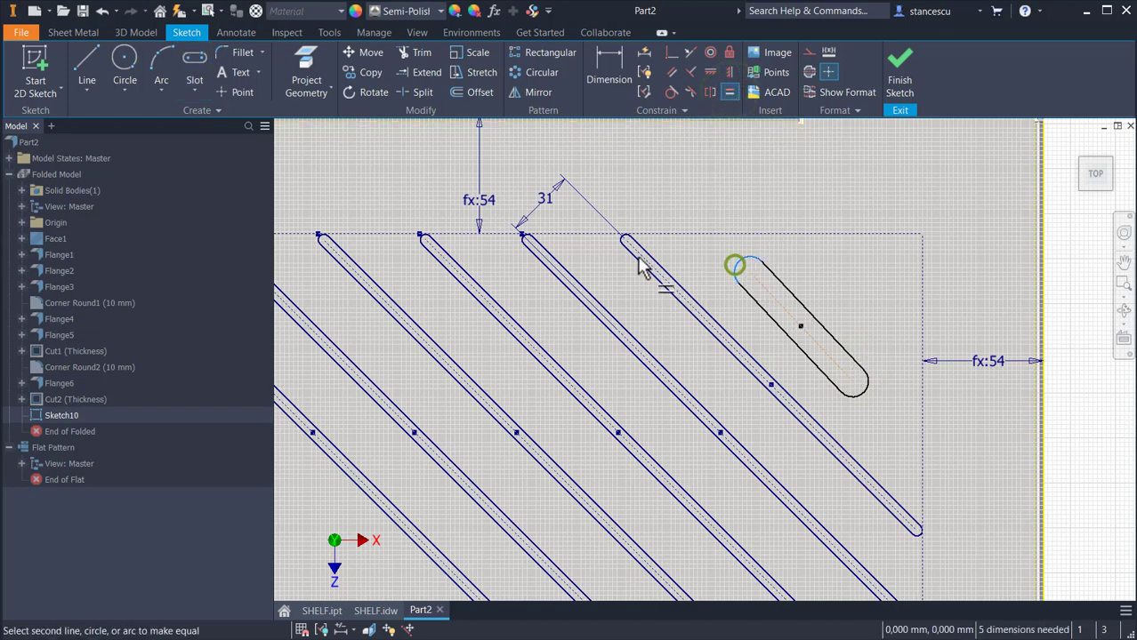
{"action": "left_click", "coordinate": [629, 244]}
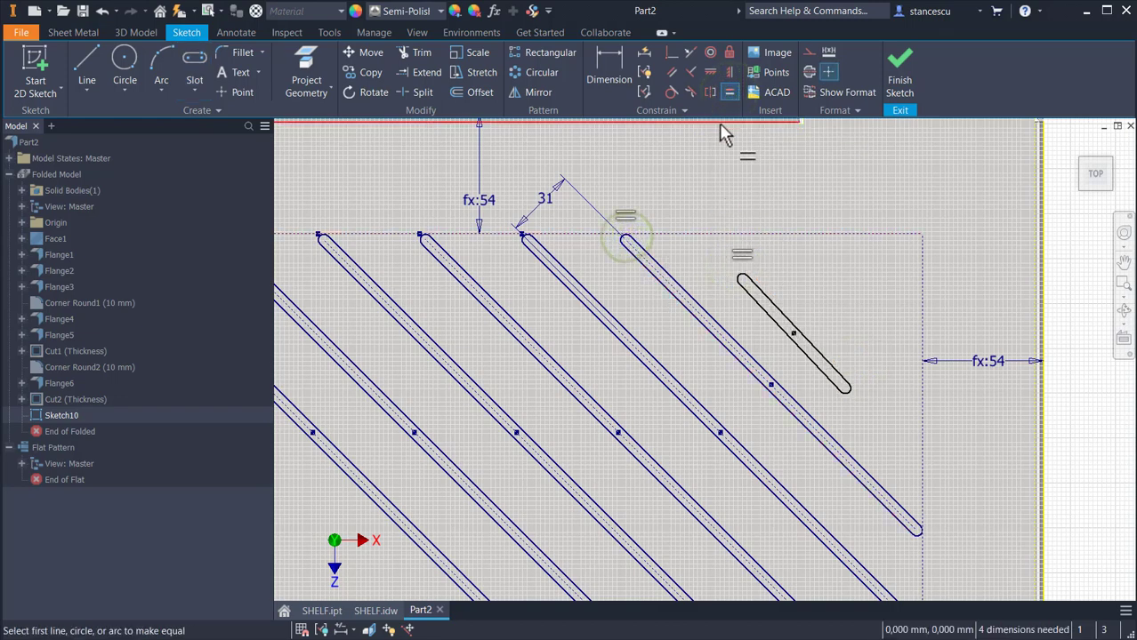
{"action": "left_click", "coordinate": [672, 71]}
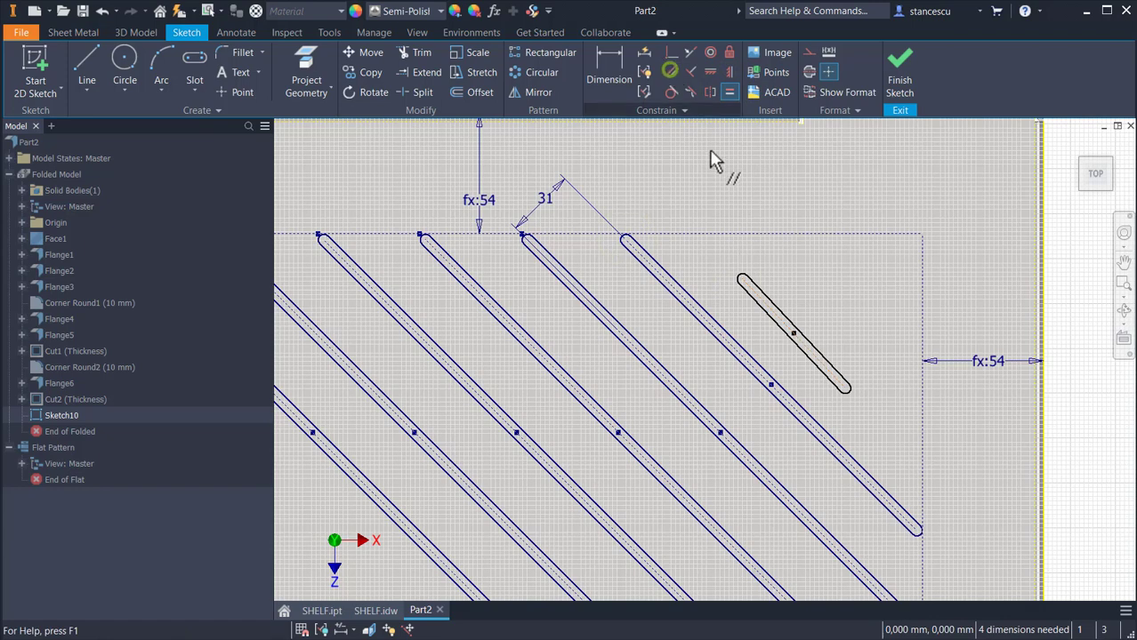
{"action": "left_click", "coordinate": [767, 297]}
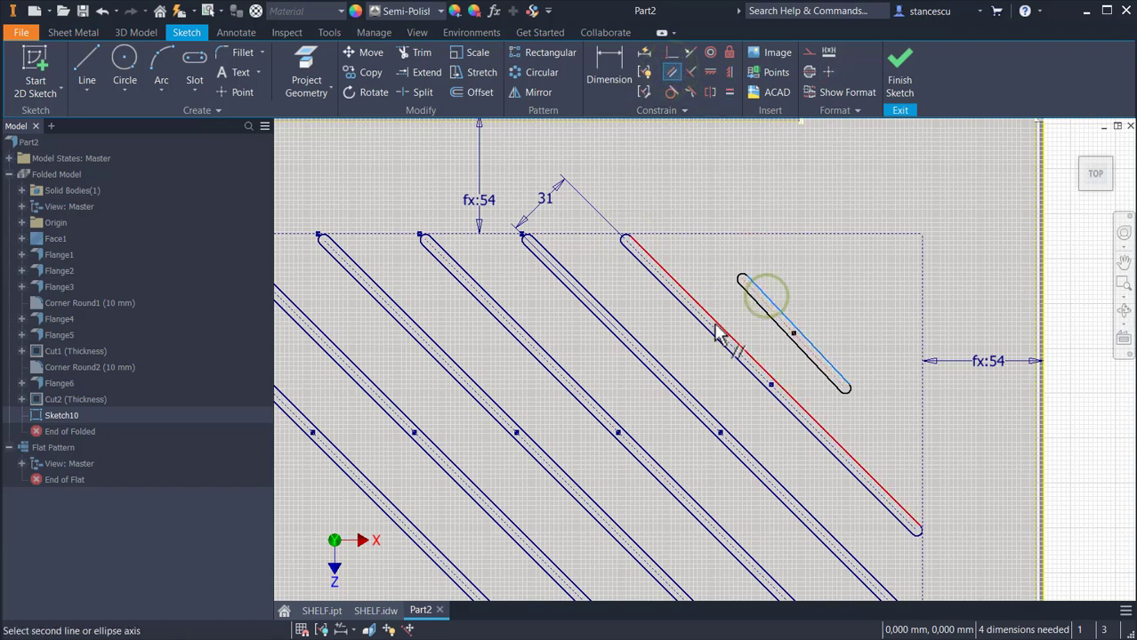
{"action": "left_click", "coordinate": [718, 331]}
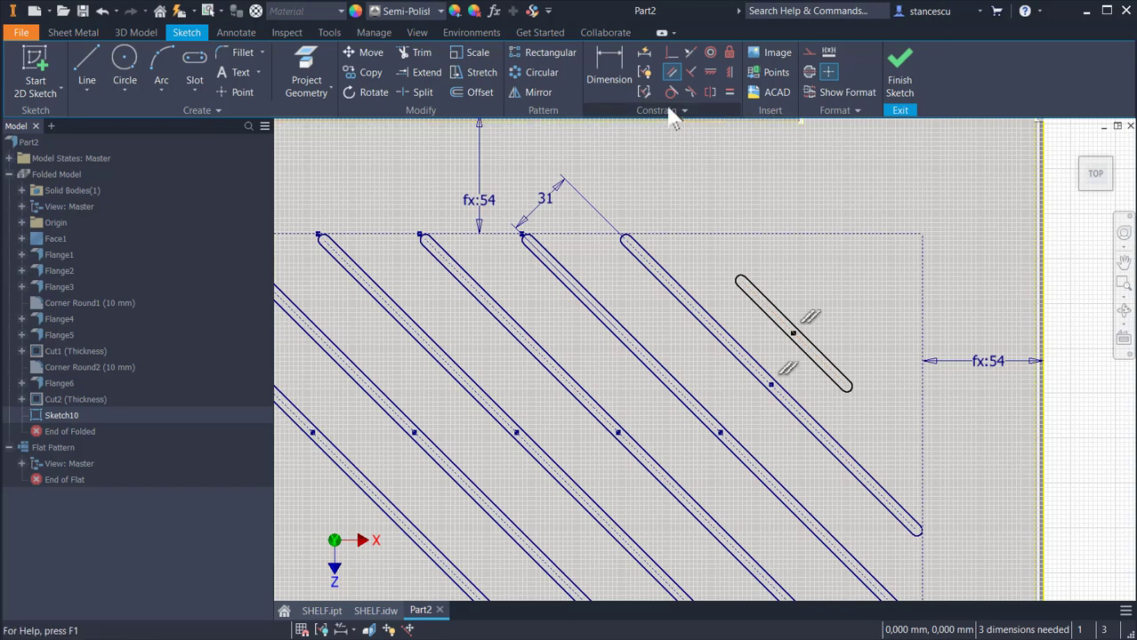
Step: Dimension the spacing between the new slot and the neighbouring slot as 30 mm
{"action": "left_click", "coordinate": [604, 80]}
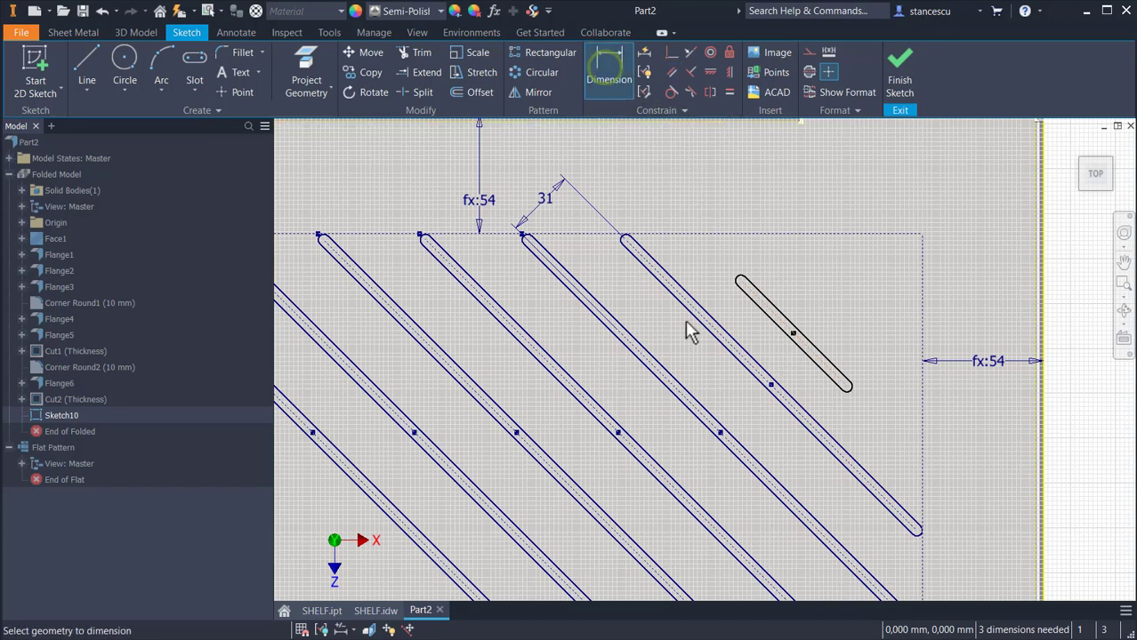
{"action": "left_click", "coordinate": [774, 313]}
{"action": "left_click", "coordinate": [702, 266]}
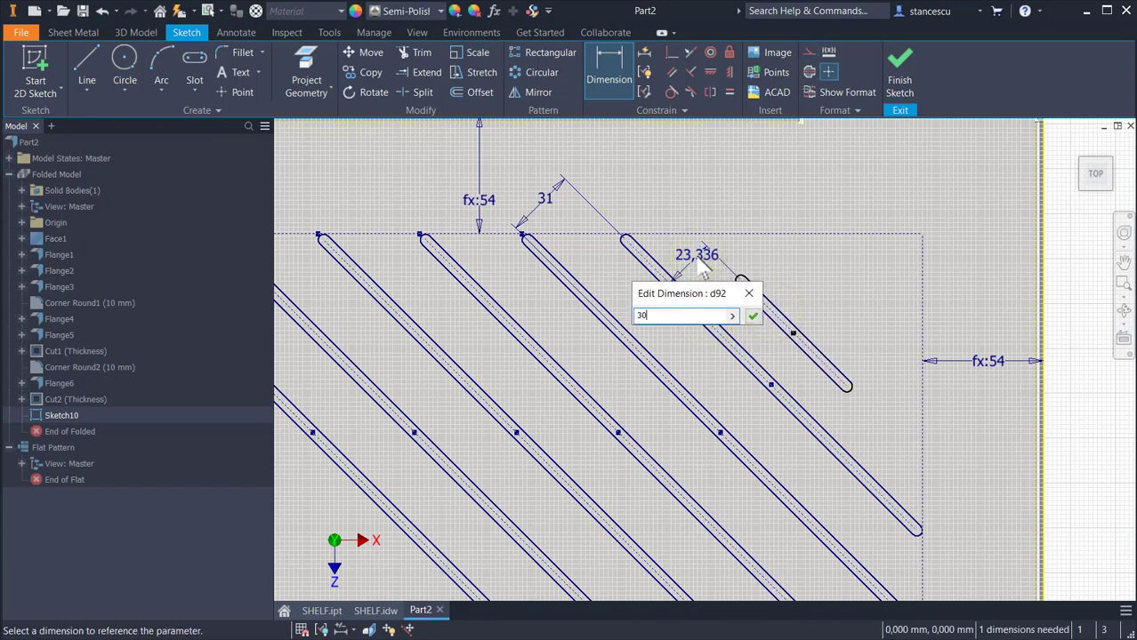
{"action": "key", "text": "Return"}
Step: Constrain both end arcs of the slot spaced at 30 mm tangent to the upper and right construction lines
{"action": "left_click", "coordinate": [594, 89]}
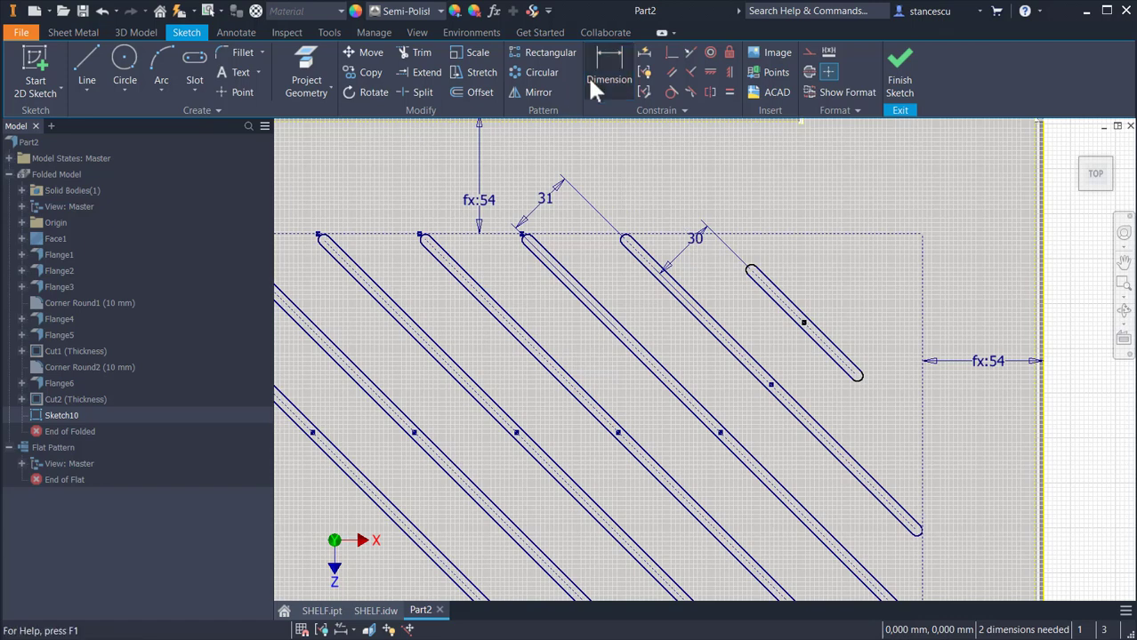
{"action": "left_click", "coordinate": [594, 88]}
{"action": "left_click", "coordinate": [672, 91]}
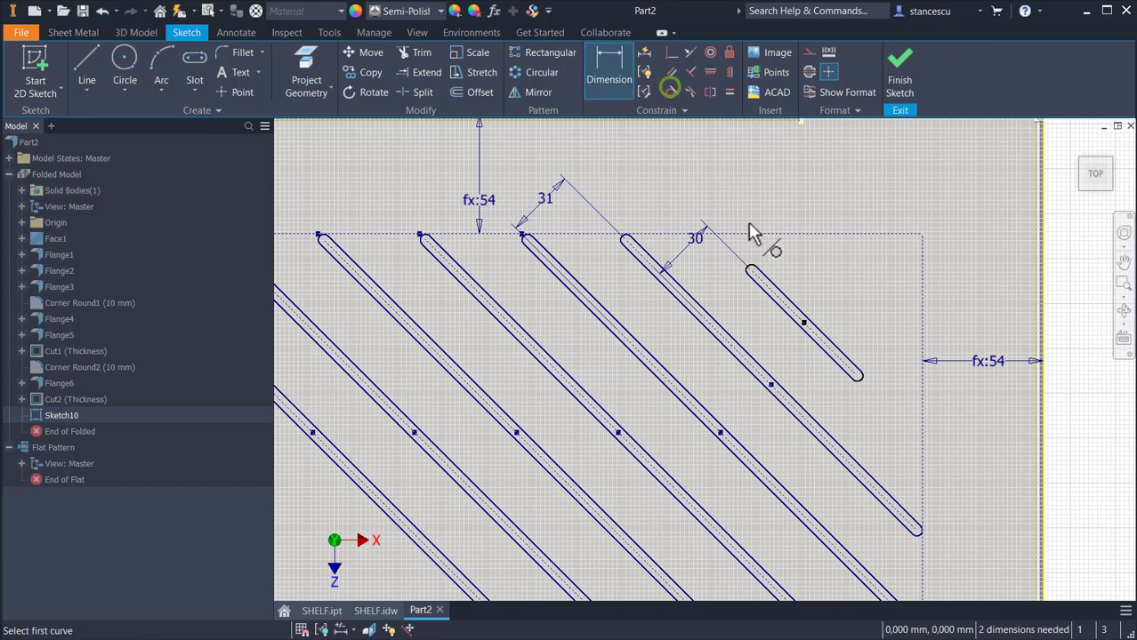
{"action": "left_click", "coordinate": [755, 268]}
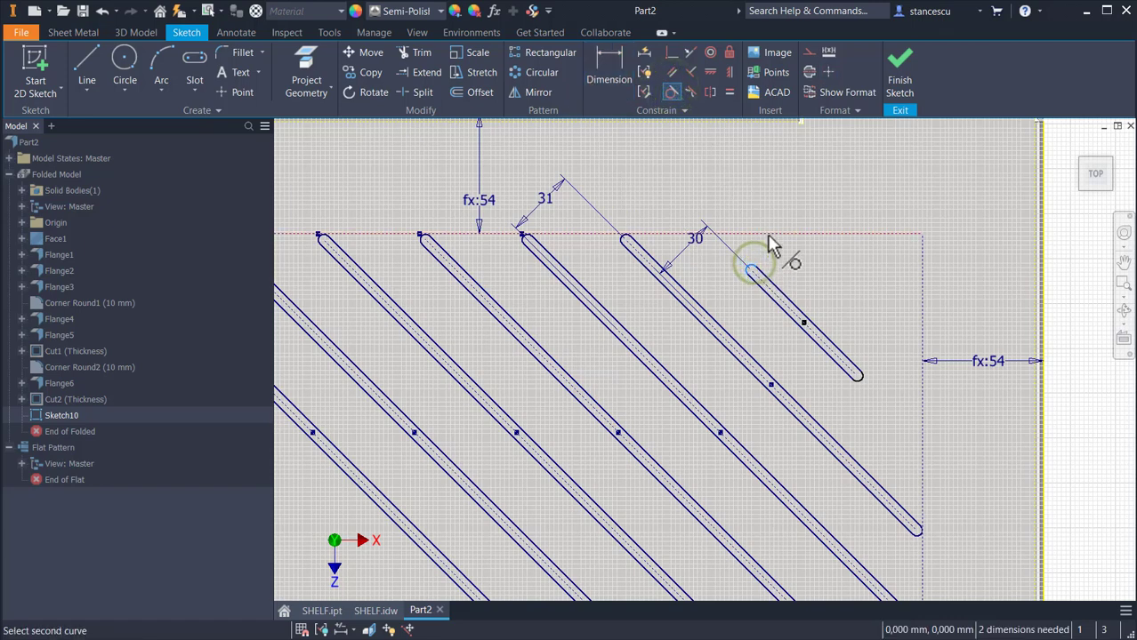
{"action": "left_click", "coordinate": [766, 234]}
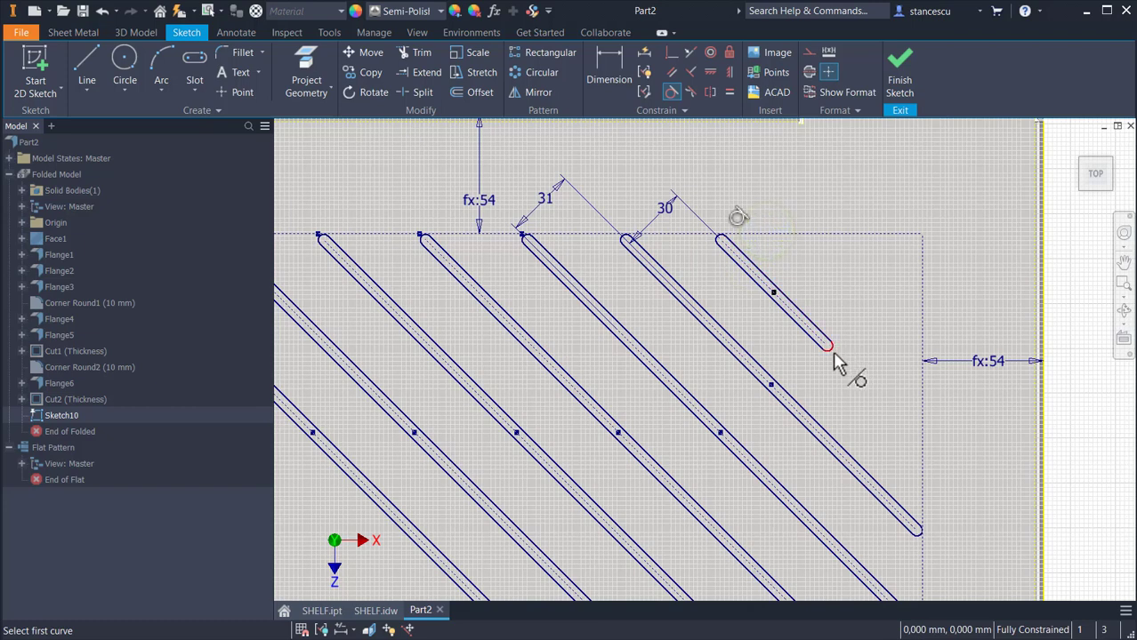
{"action": "left_click", "coordinate": [836, 349]}
{"action": "left_click", "coordinate": [921, 459]}
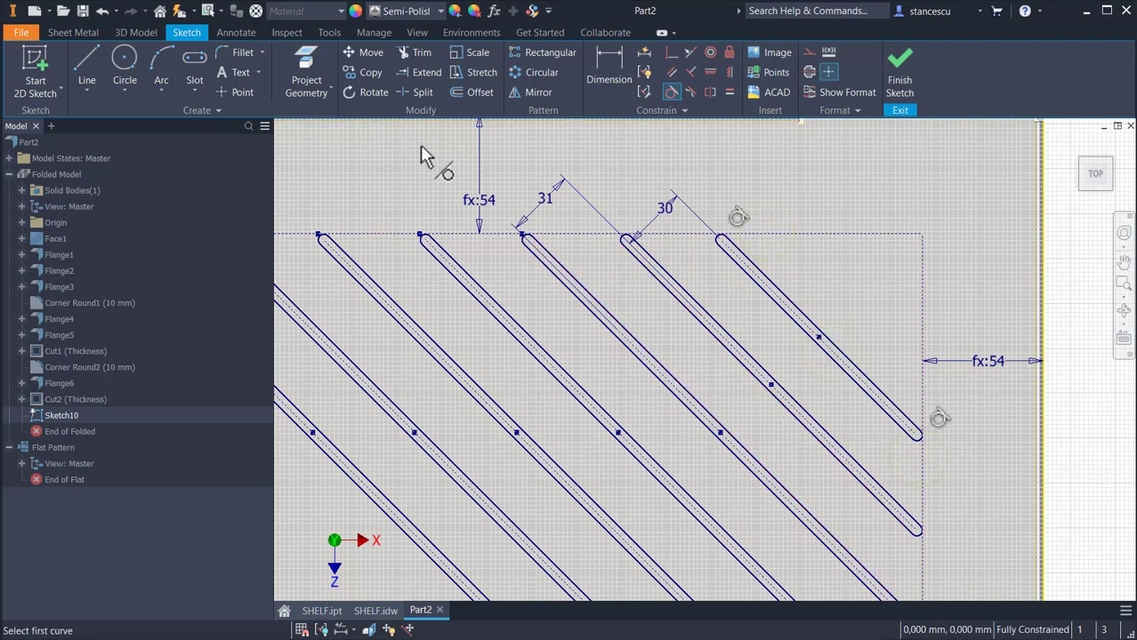
Step: Sketch another diagonal slot about 45 mm long in the remaining upper-right corner of the construction rectangle
{"action": "left_click", "coordinate": [194, 60]}
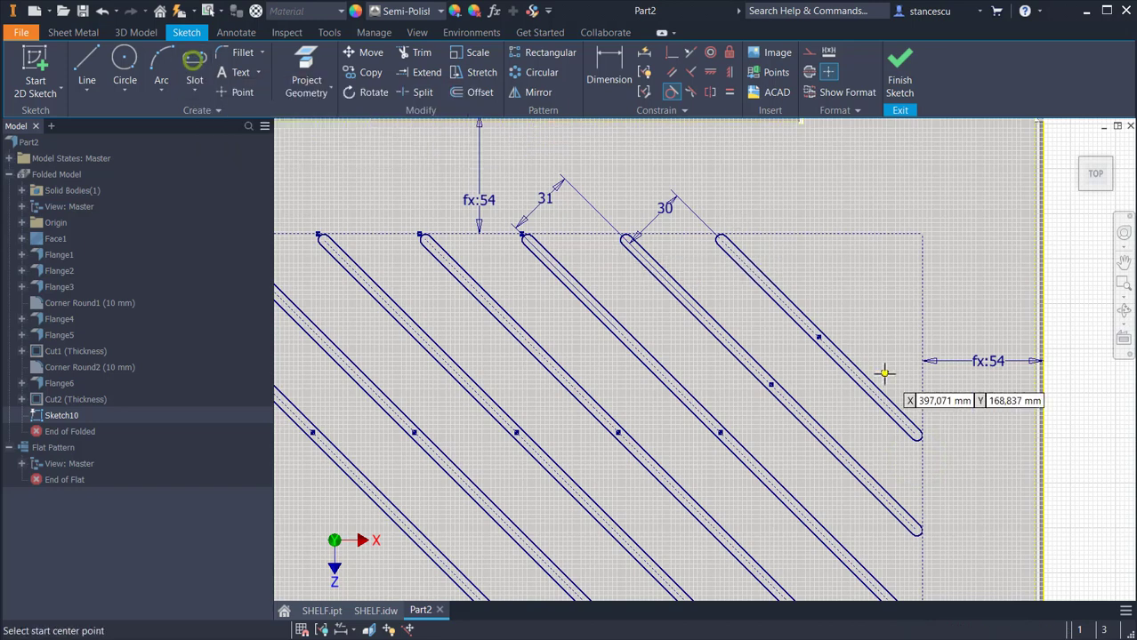
{"action": "left_click", "coordinate": [810, 257]}
{"action": "left_click", "coordinate": [895, 315]}
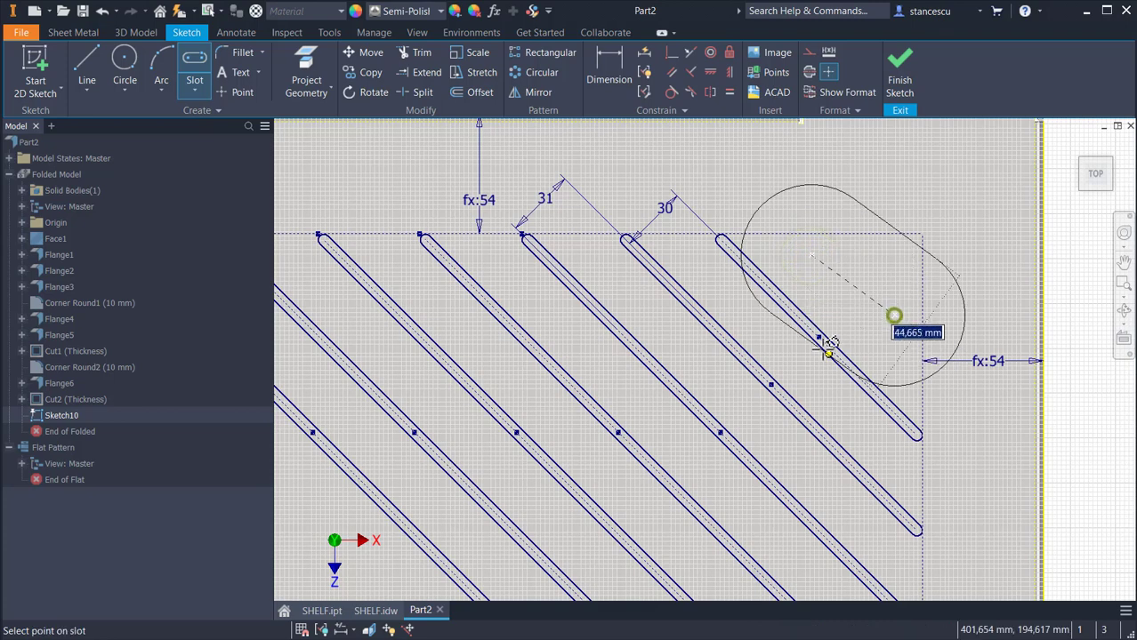
{"action": "left_click", "coordinate": [844, 309]}
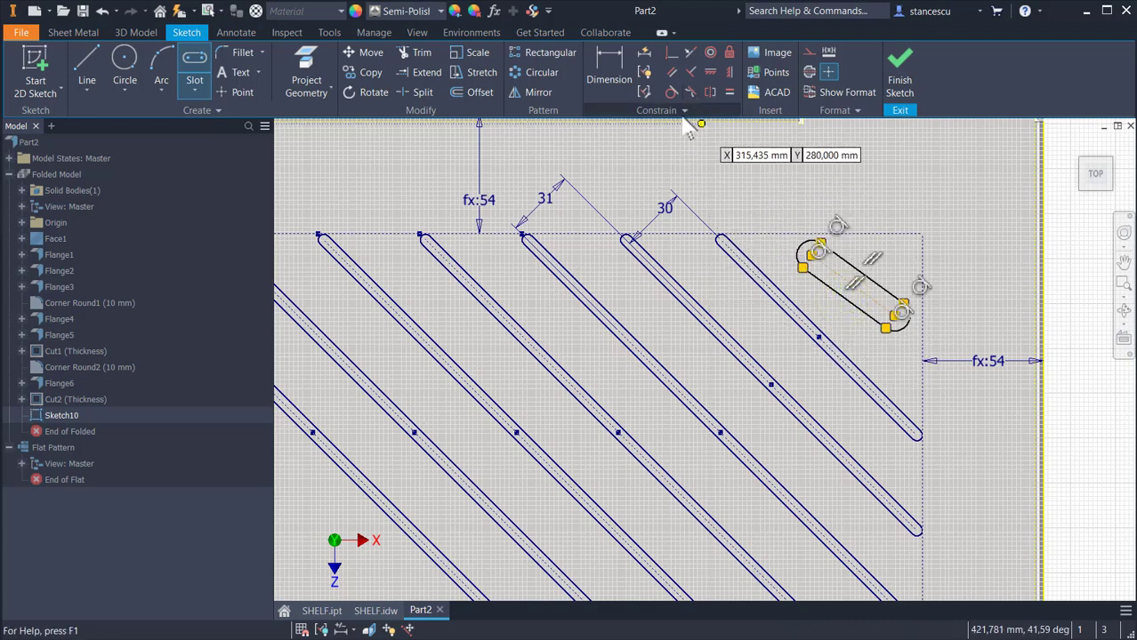
Step: Make the upper-right corner slot's end arc equal to the neighbouring slot's arc and its straight side parallel to that slot
{"action": "left_click", "coordinate": [727, 93]}
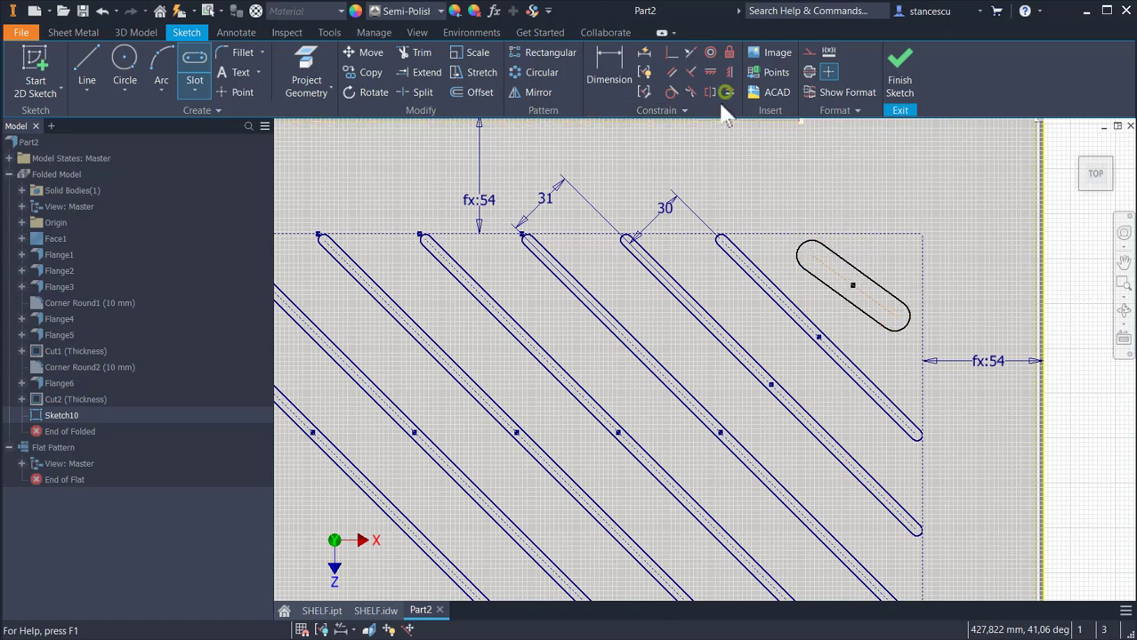
{"action": "left_click", "coordinate": [800, 247]}
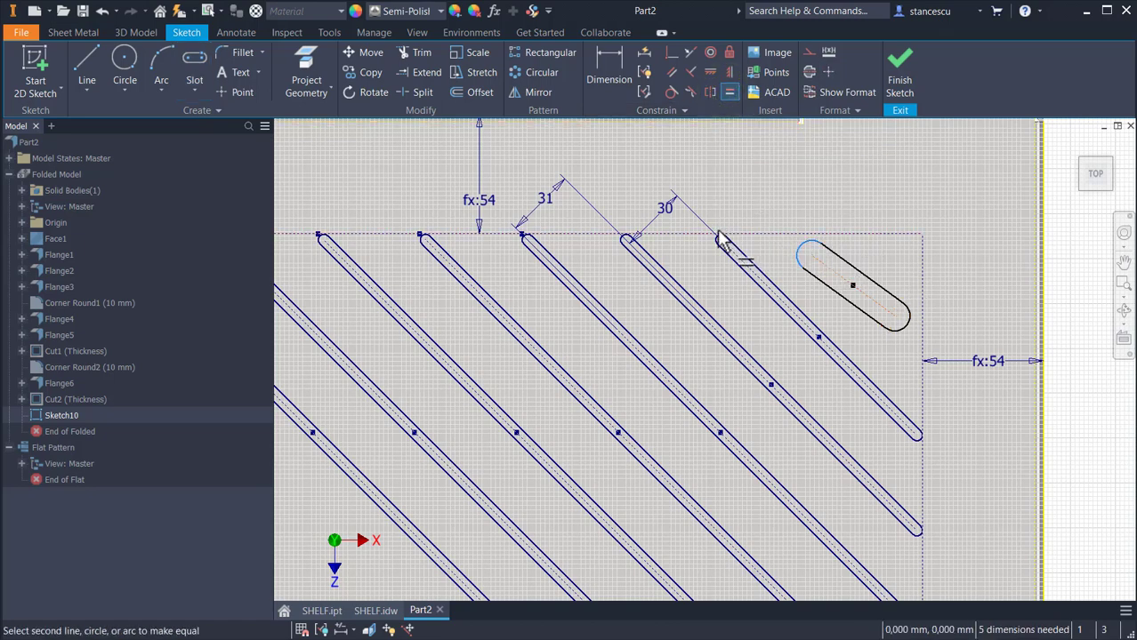
{"action": "left_click", "coordinate": [720, 242]}
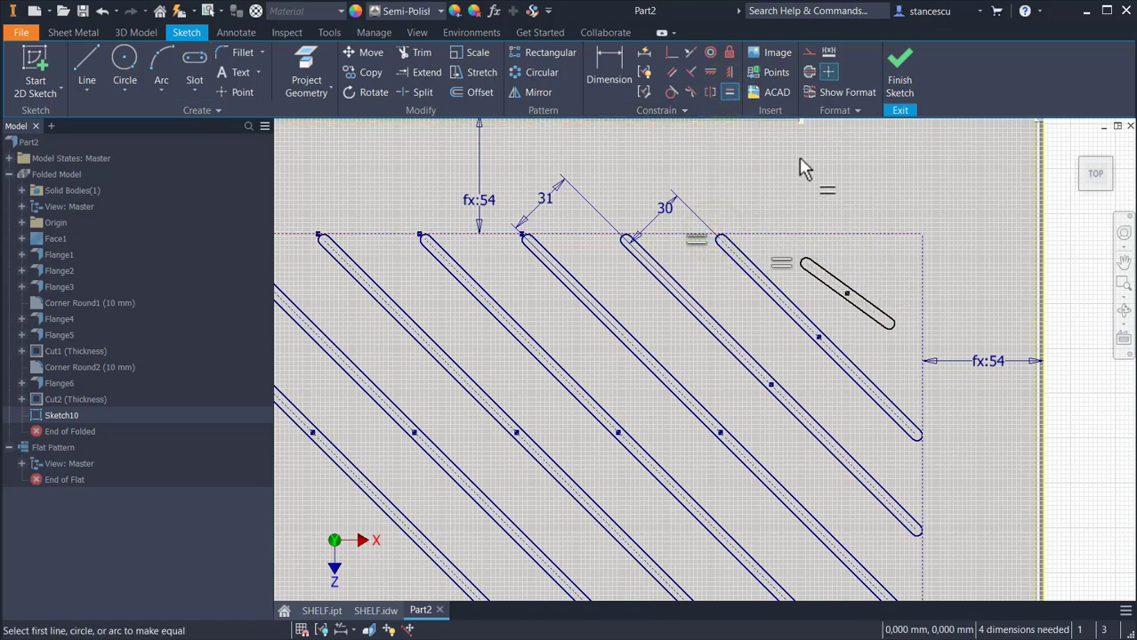
{"action": "left_click", "coordinate": [672, 71]}
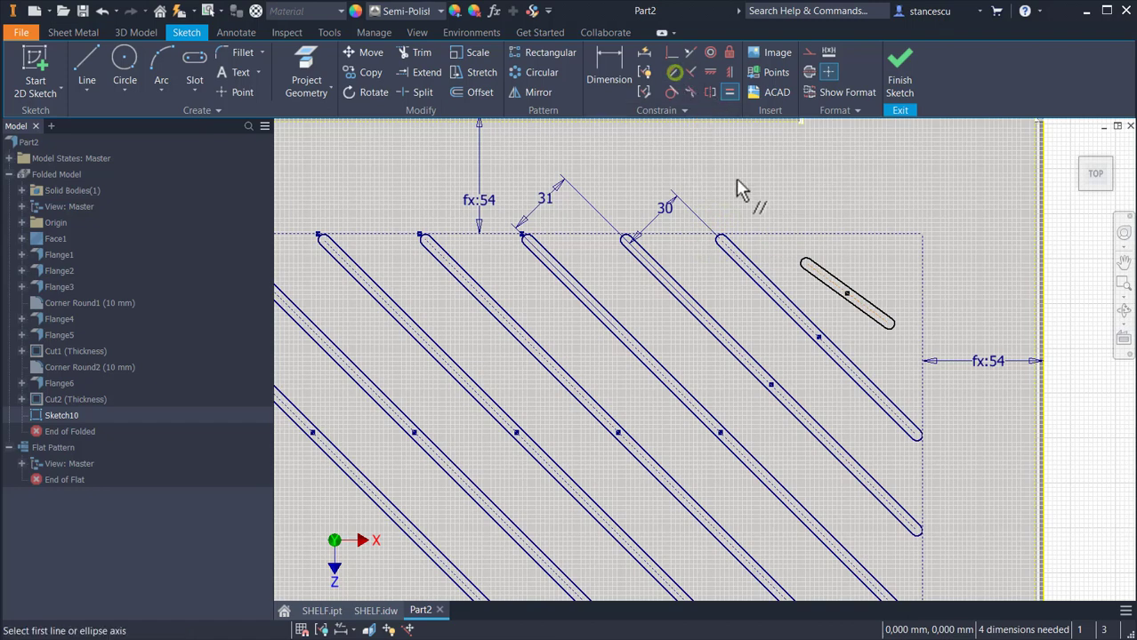
{"action": "left_click", "coordinate": [836, 301]}
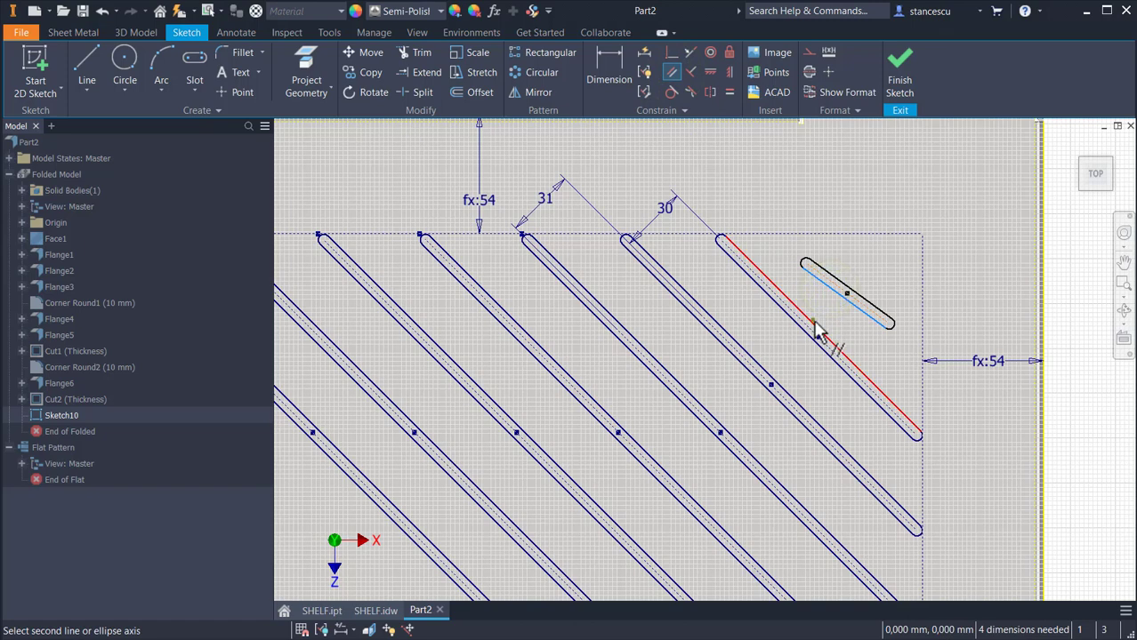
{"action": "left_click", "coordinate": [812, 320]}
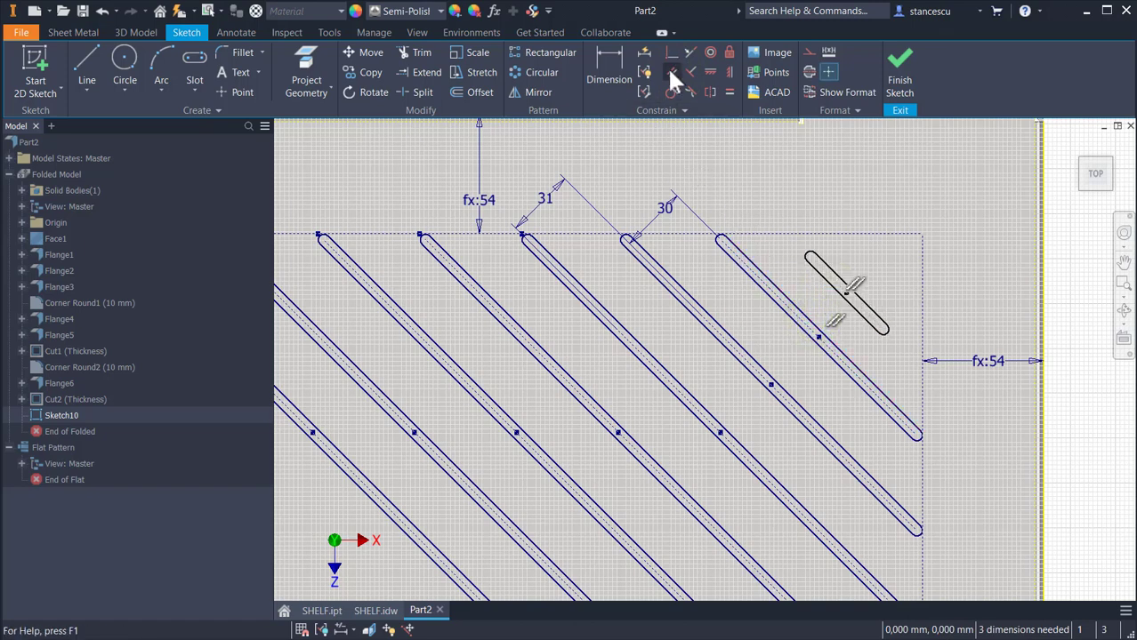
Step: Dimension the spacing between the corner slot and its neighbour, linking the value to the existing 30 mm spacing dimension (d92)
{"action": "left_click", "coordinate": [588, 57]}
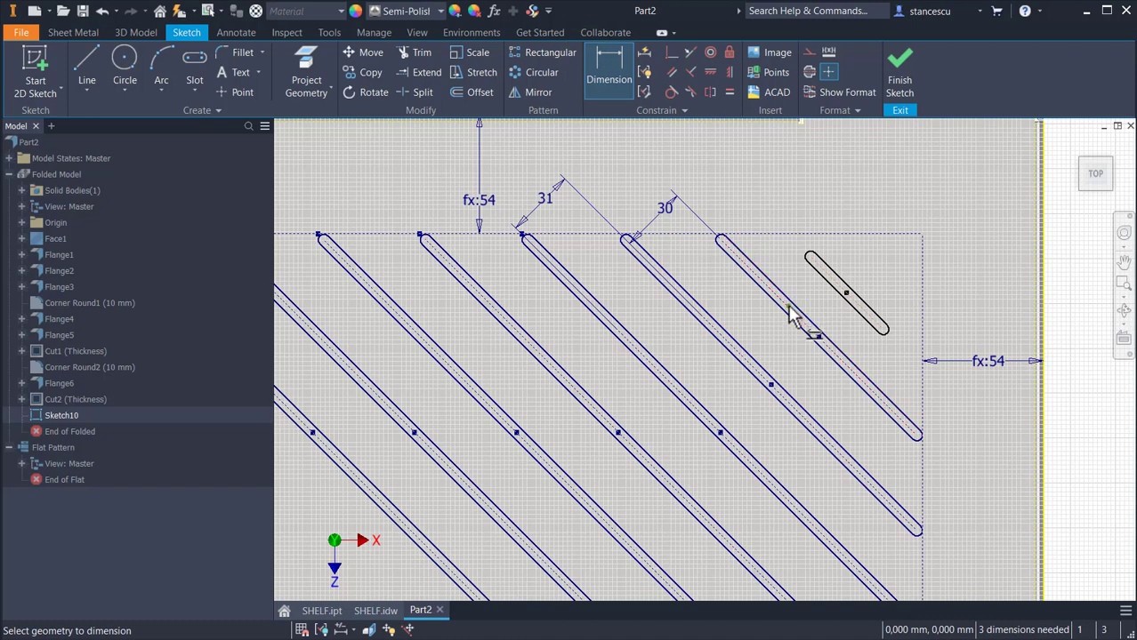
{"action": "left_click", "coordinate": [788, 307]}
{"action": "left_click", "coordinate": [833, 284]}
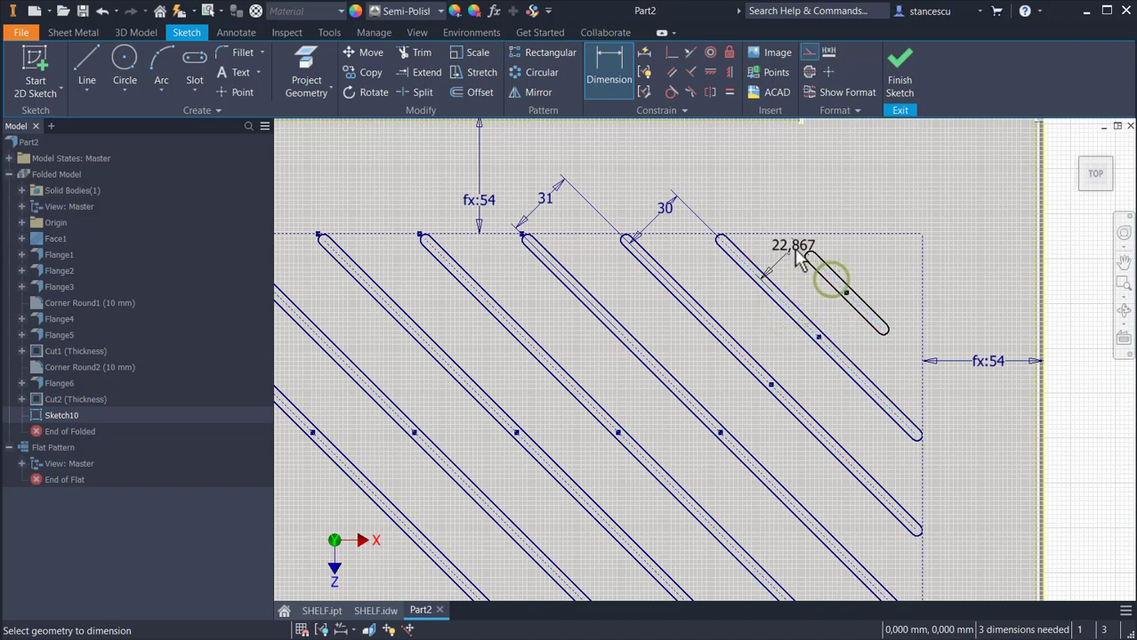
{"action": "left_click", "coordinate": [735, 210]}
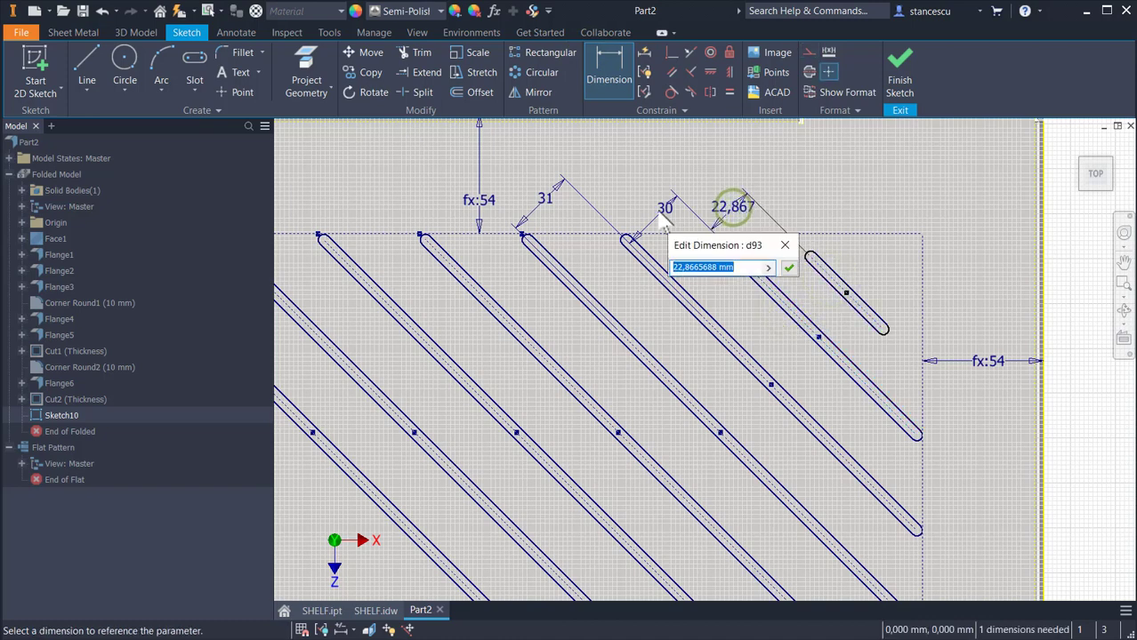
{"action": "left_click", "coordinate": [662, 211]}
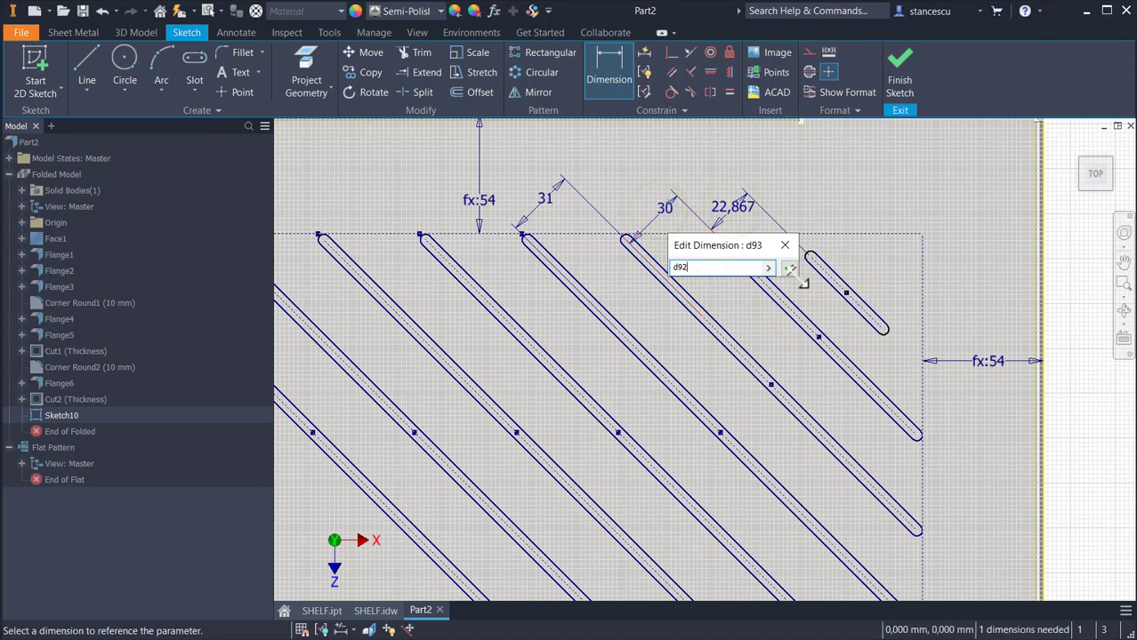
{"action": "left_click", "coordinate": [789, 268]}
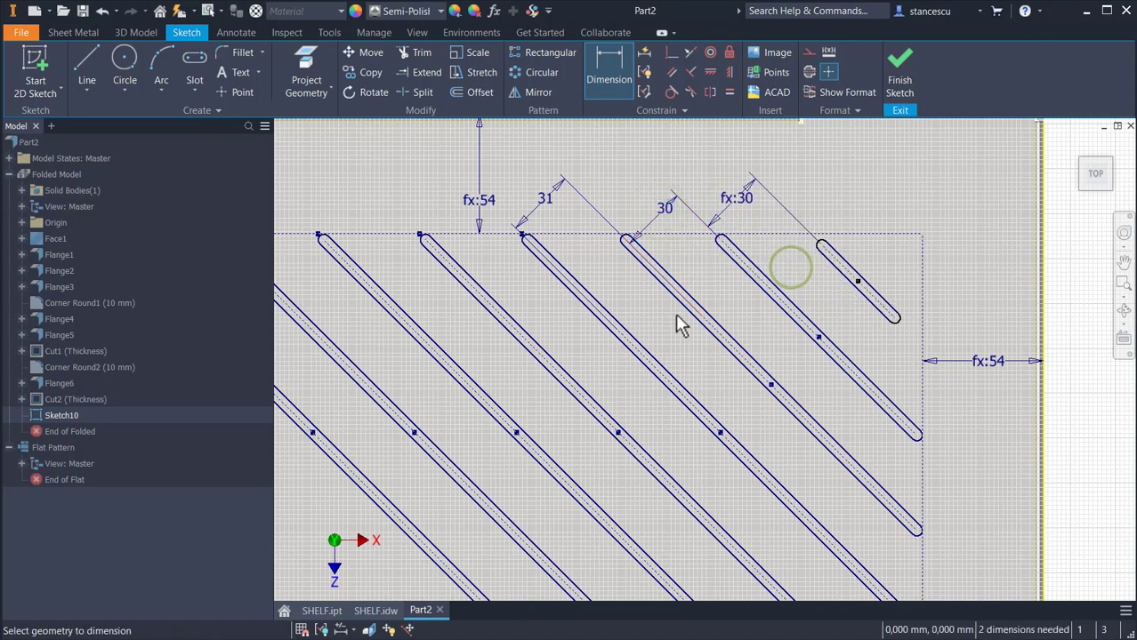
Step: Constrain the corner slot's two end arcs tangent to the upper and right construction lines
{"action": "left_click", "coordinate": [670, 91]}
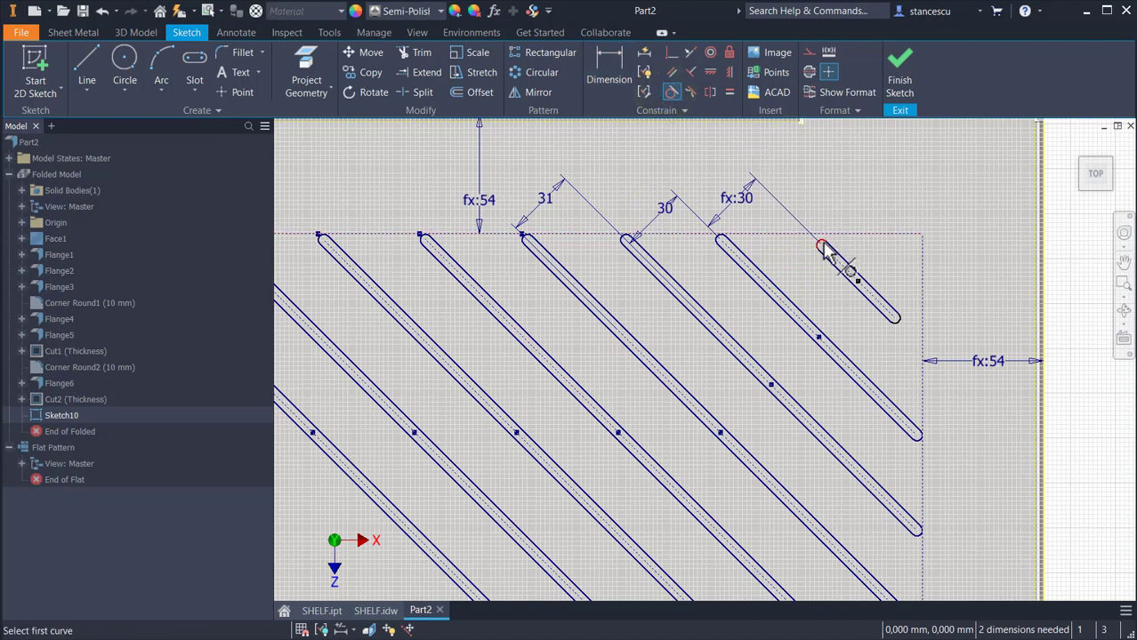
{"action": "left_click", "coordinate": [824, 249]}
{"action": "left_click", "coordinate": [826, 238]}
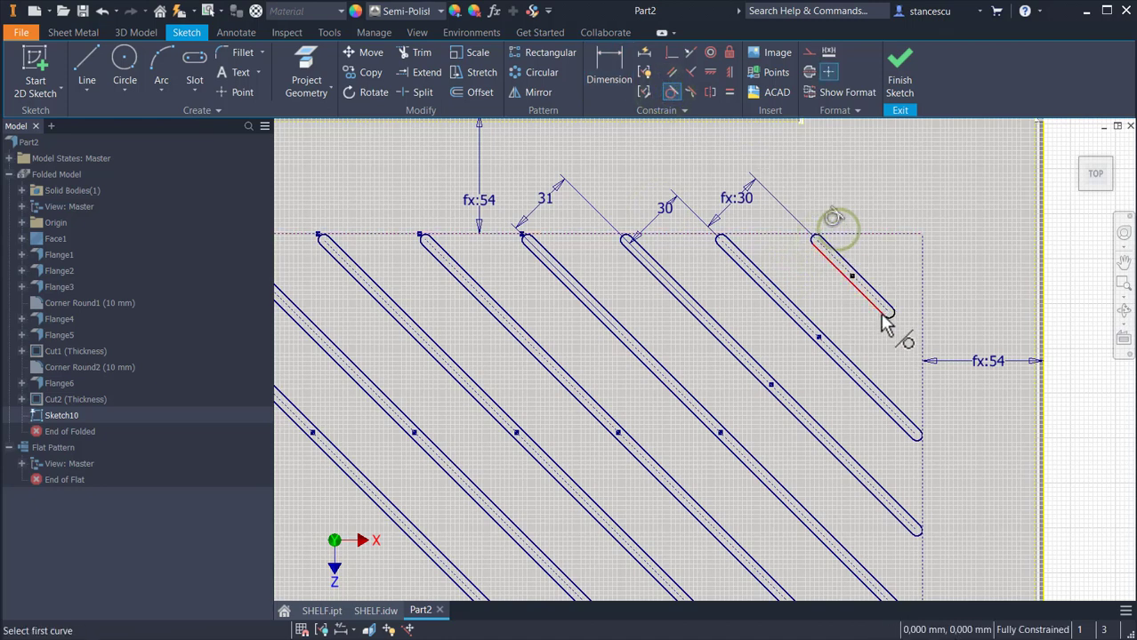
{"action": "left_click", "coordinate": [893, 323]}
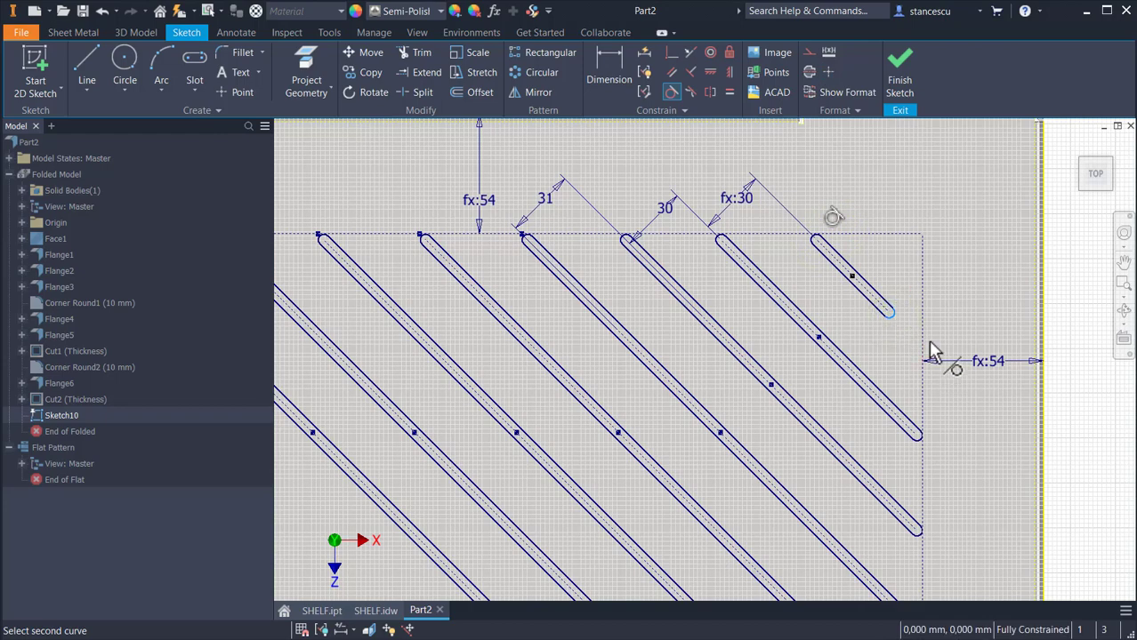
{"action": "left_click", "coordinate": [923, 339]}
Step: Sketch three diagonal slots of decreasing length in the empty lower-left corner of the construction rectangle
{"action": "scroll", "coordinate": [634, 387], "scroll_direction": "down", "scroll_amount": 3}
{"action": "mouse_move", "coordinate": [632, 385]}
{"action": "middle_mouse_down"}
{"action": "mouse_move", "coordinate": [752, 351]}
{"action": "mouse_move", "coordinate": [817, 287]}
{"action": "middle_mouse_up"}
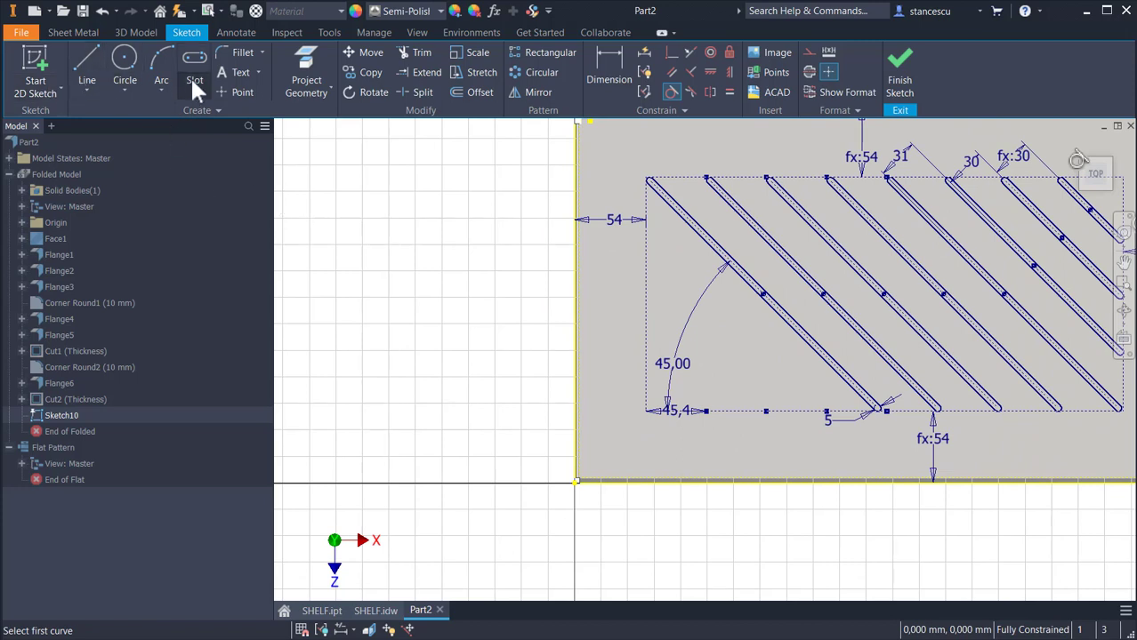
{"action": "left_click", "coordinate": [199, 54]}
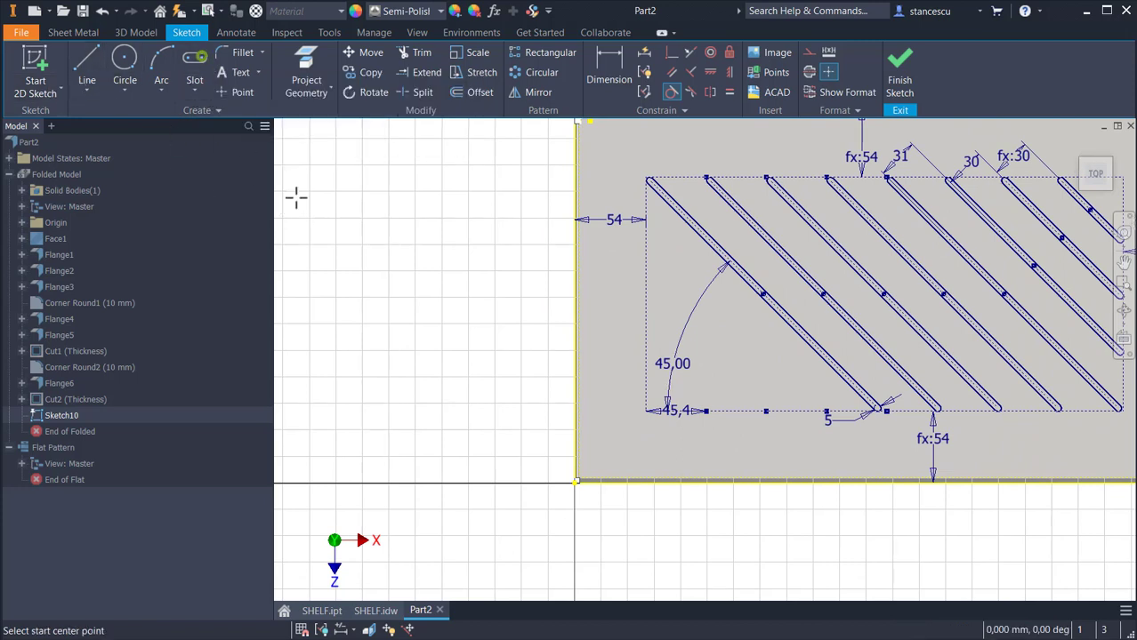
{"action": "left_click", "coordinate": [665, 265]}
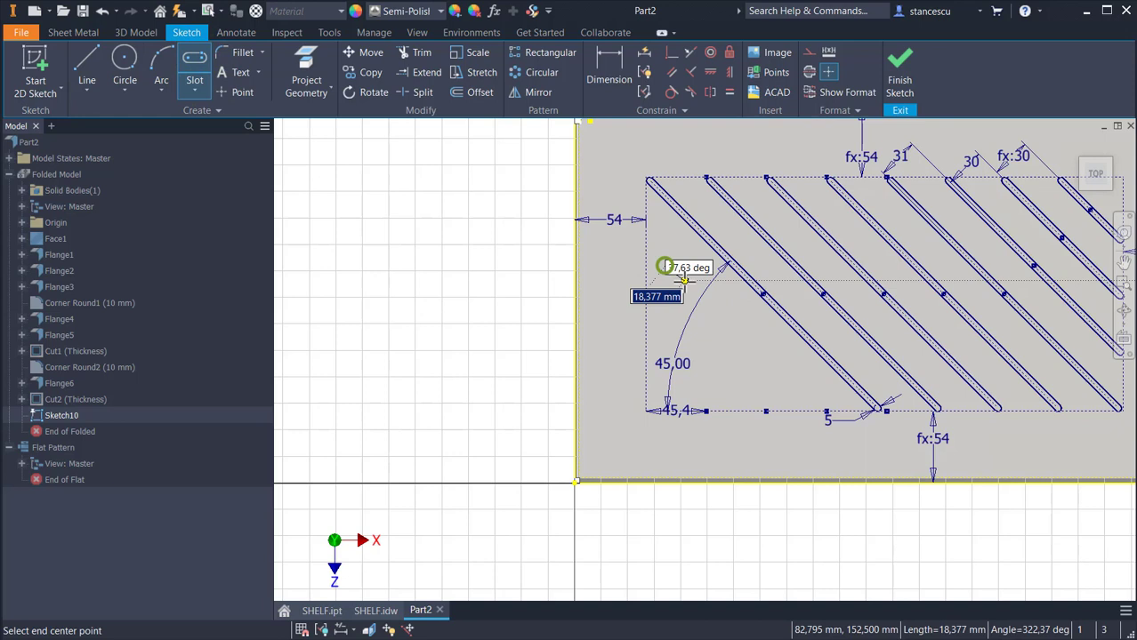
{"action": "left_click", "coordinate": [776, 359]}
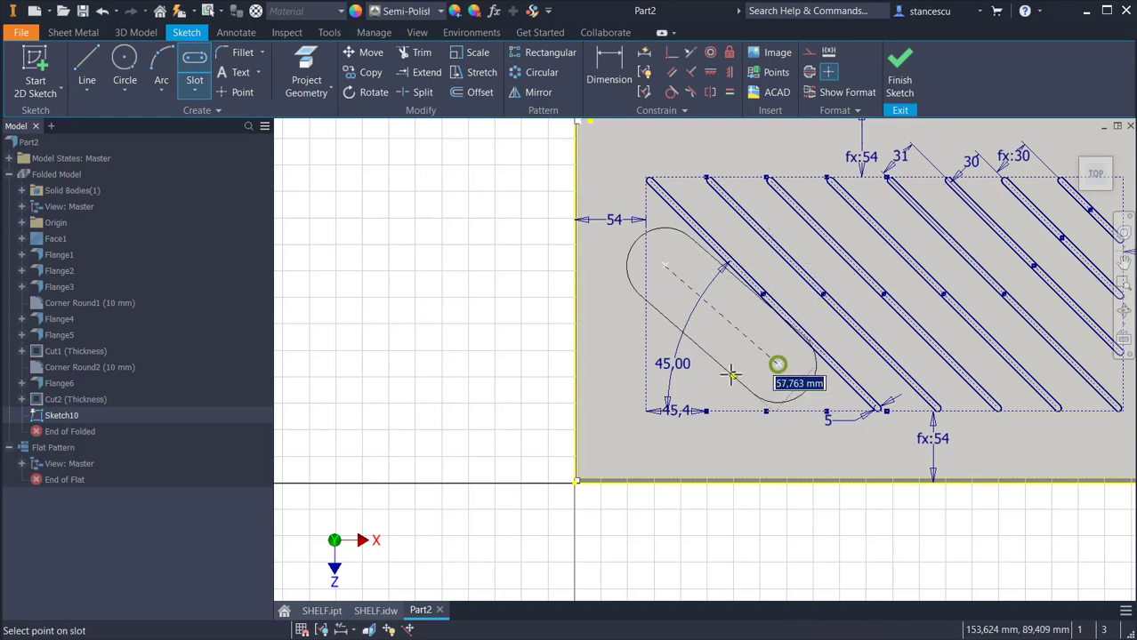
{"action": "left_click", "coordinate": [755, 355]}
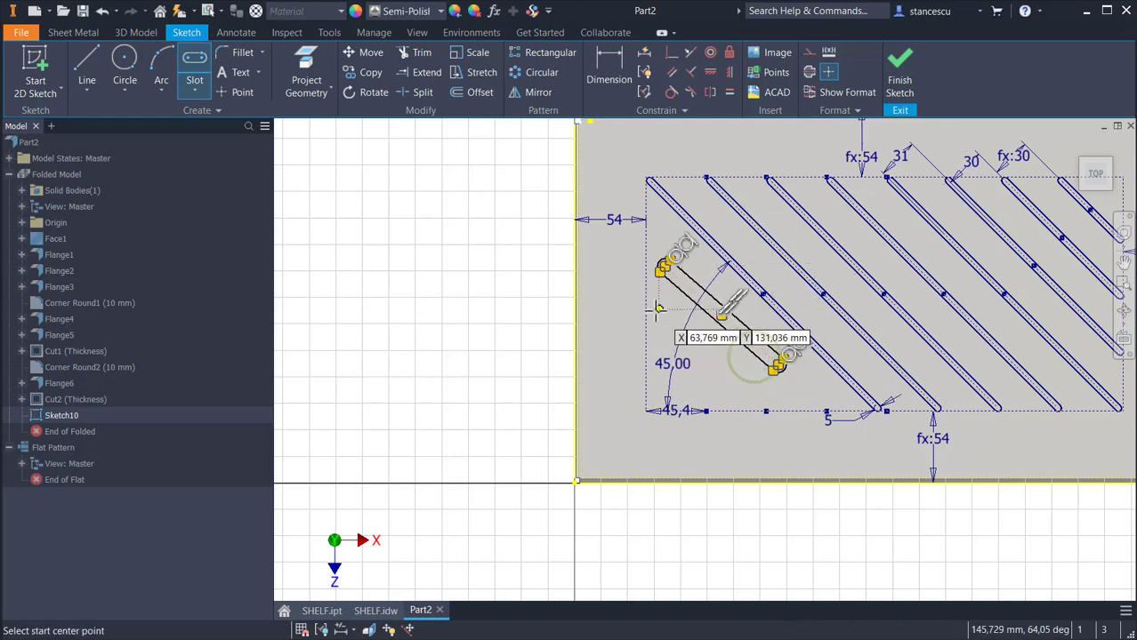
{"action": "left_click", "coordinate": [657, 312]}
{"action": "left_click", "coordinate": [716, 369]}
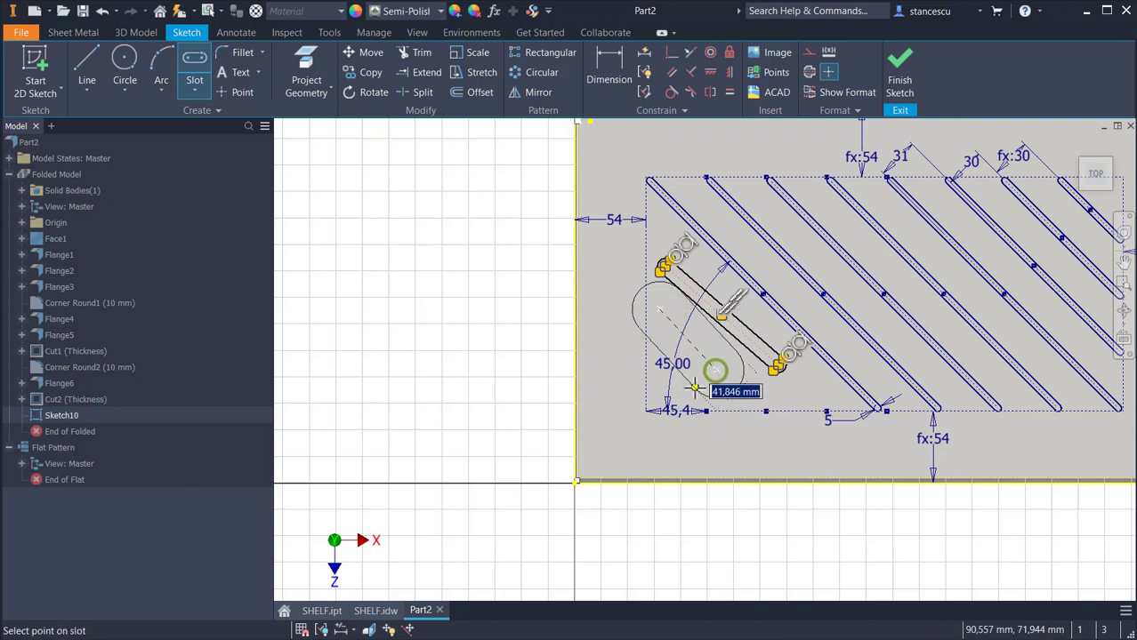
{"action": "left_click", "coordinate": [712, 372]}
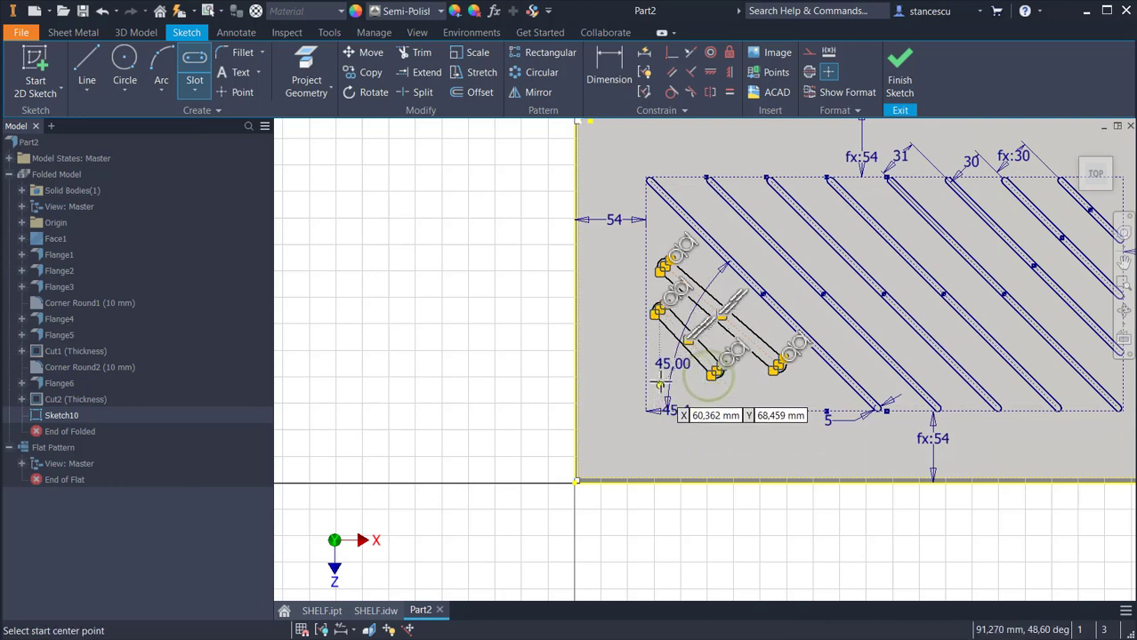
{"action": "left_click", "coordinate": [655, 349]}
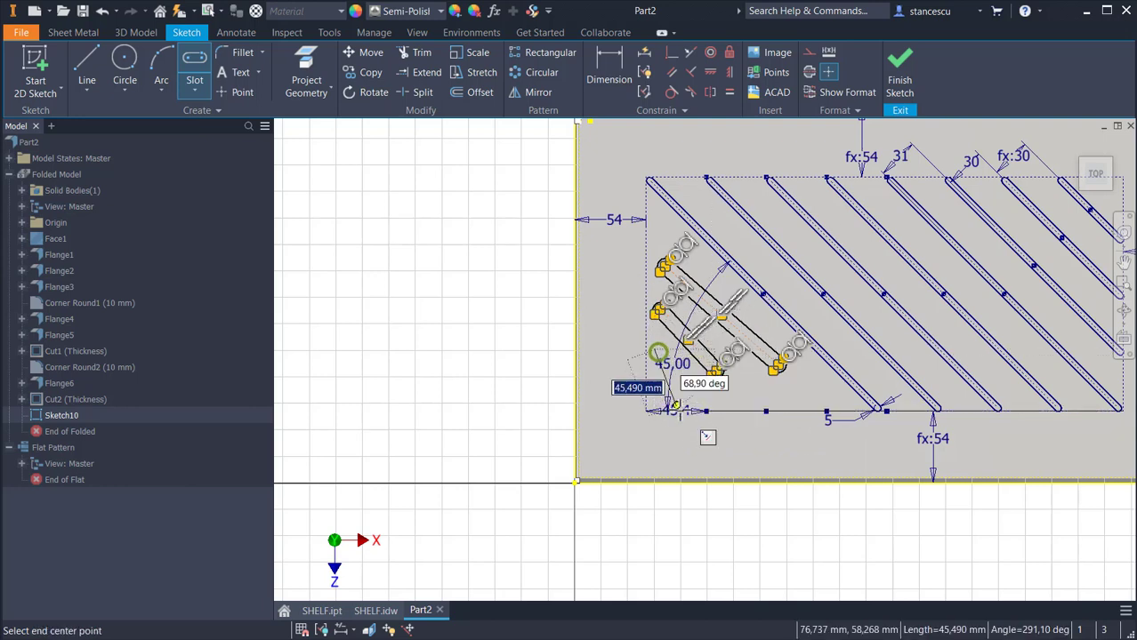
{"action": "left_click", "coordinate": [693, 388]}
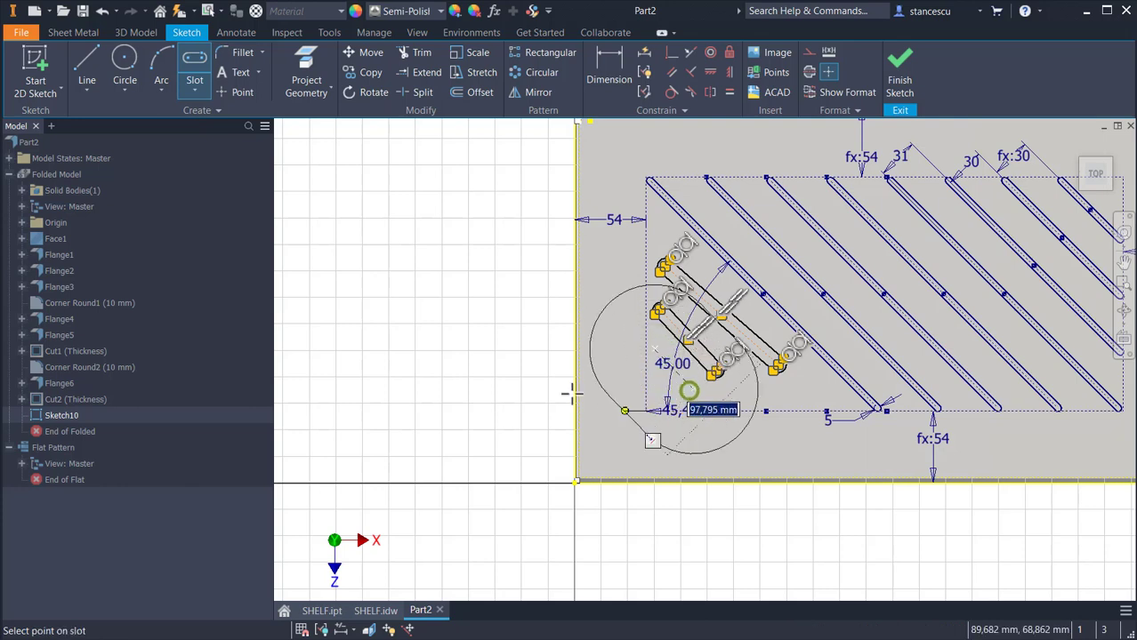
{"action": "left_click", "coordinate": [682, 387]}
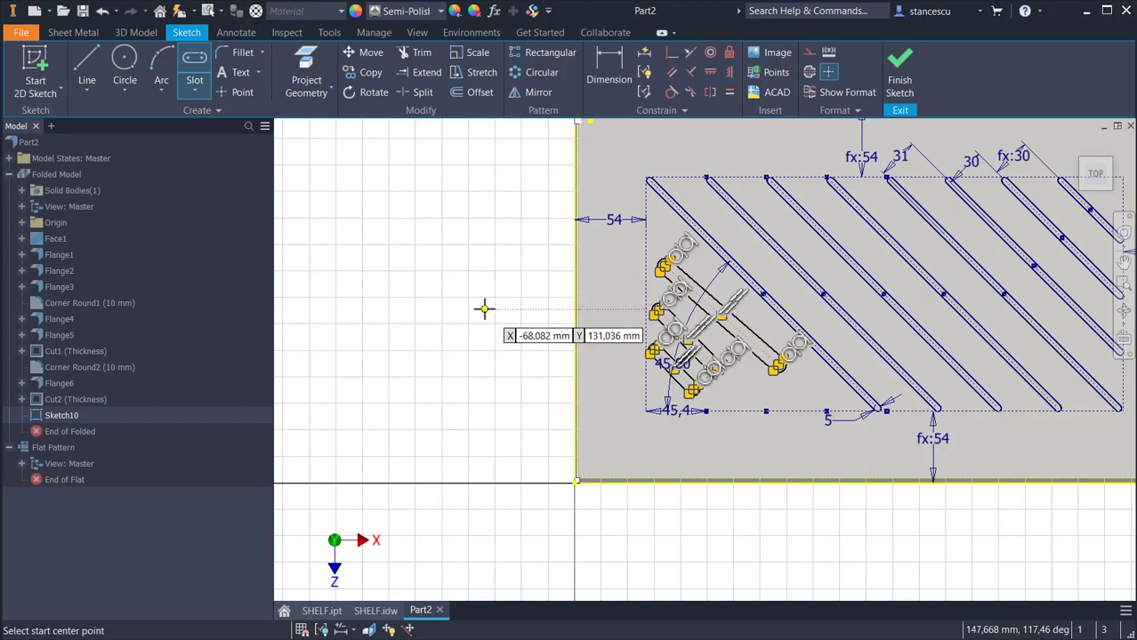
Step: Make the end arcs of the three lower-left slots equal to the 5 mm end arc of the adjacent full-length slot
{"action": "left_click", "coordinate": [729, 91]}
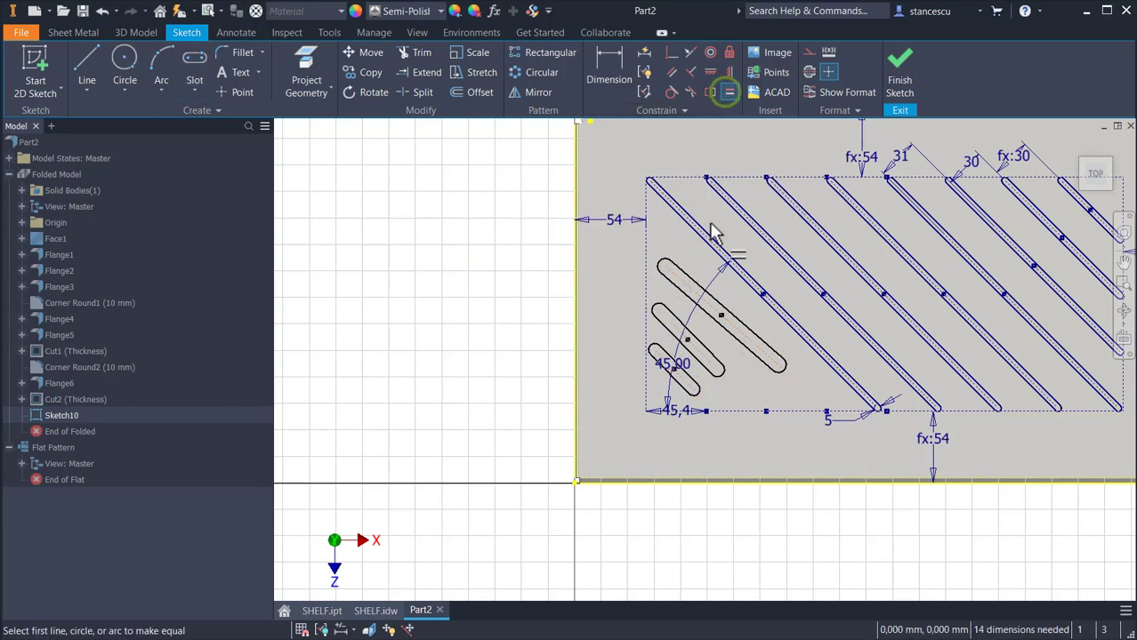
{"action": "scroll", "coordinate": [692, 355], "scroll_direction": "up", "scroll_amount": 3}
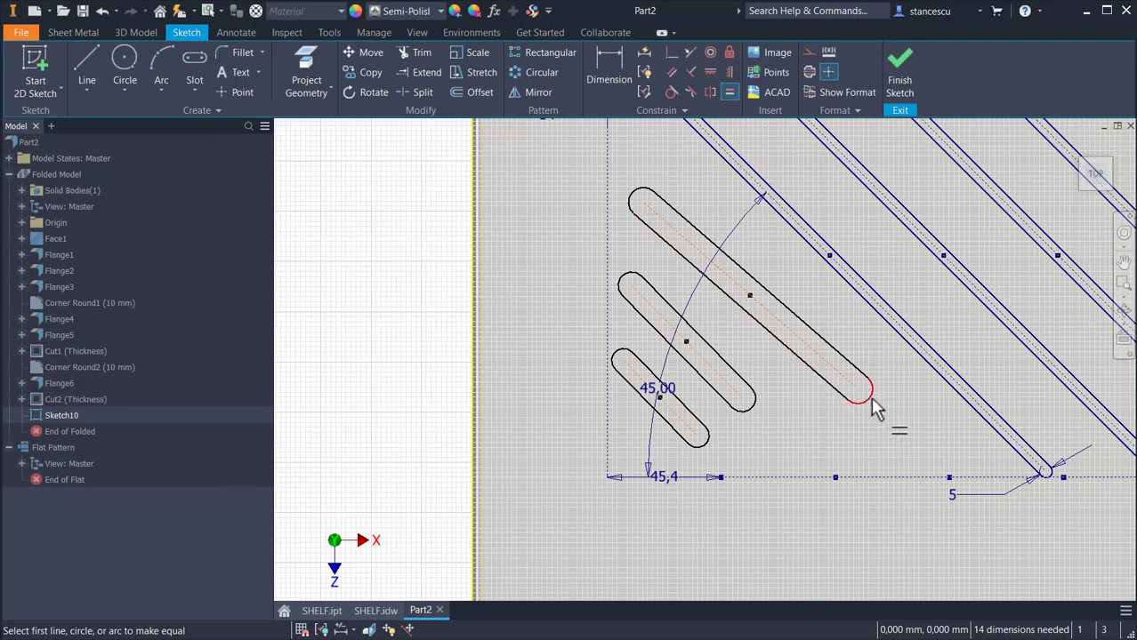
{"action": "left_click", "coordinate": [873, 406]}
{"action": "left_click", "coordinate": [1044, 479]}
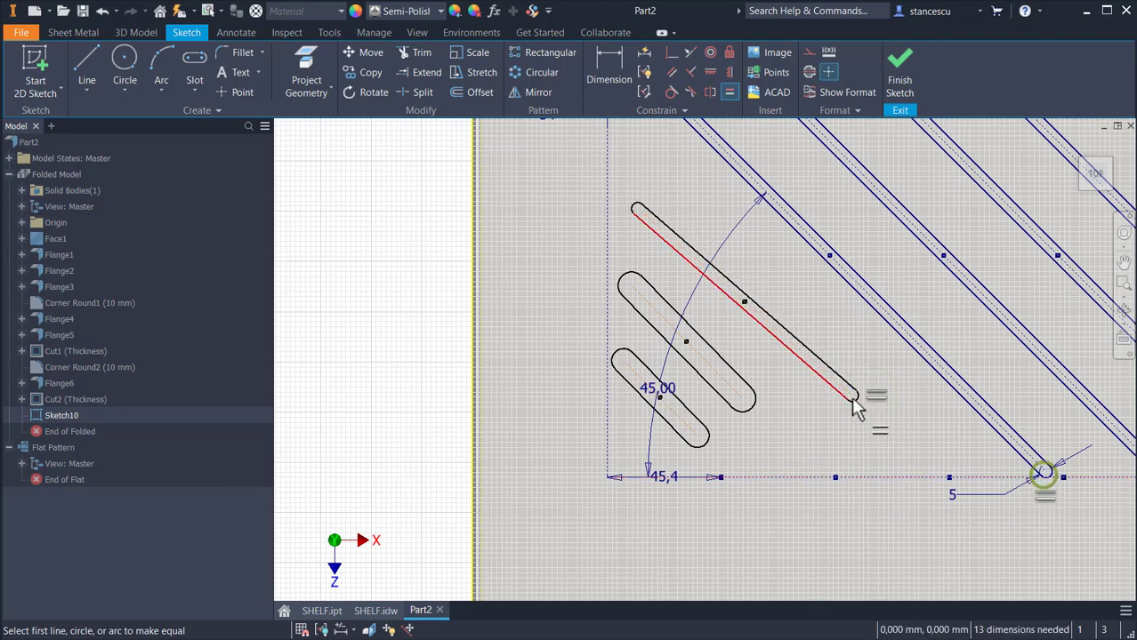
{"action": "left_click", "coordinate": [853, 398]}
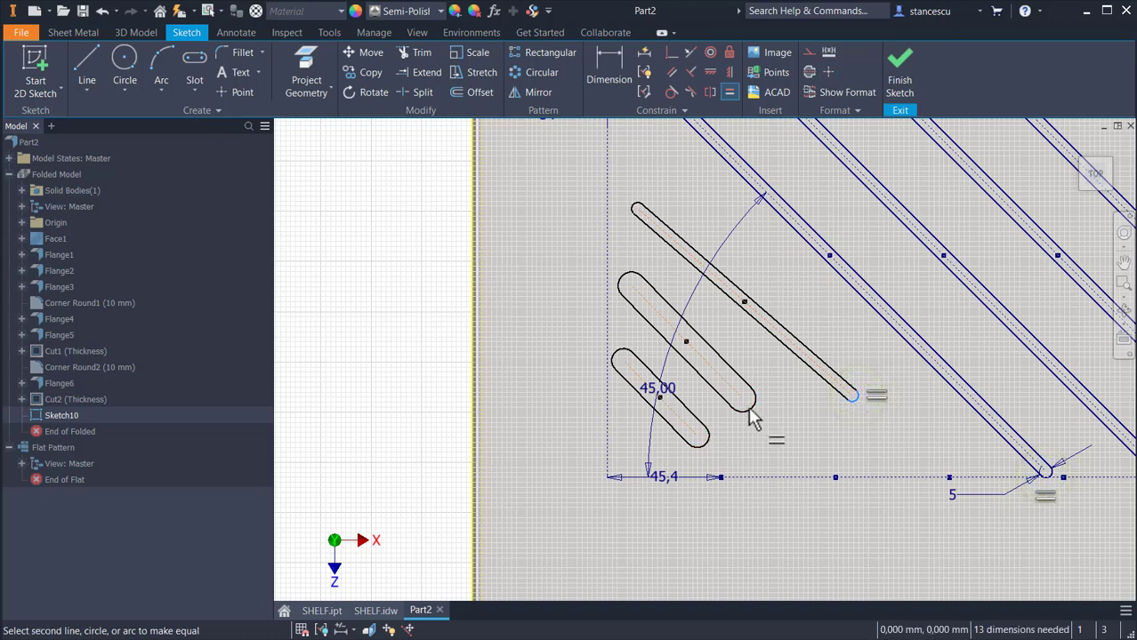
{"action": "left_click", "coordinate": [748, 409]}
{"action": "left_click", "coordinate": [735, 406]}
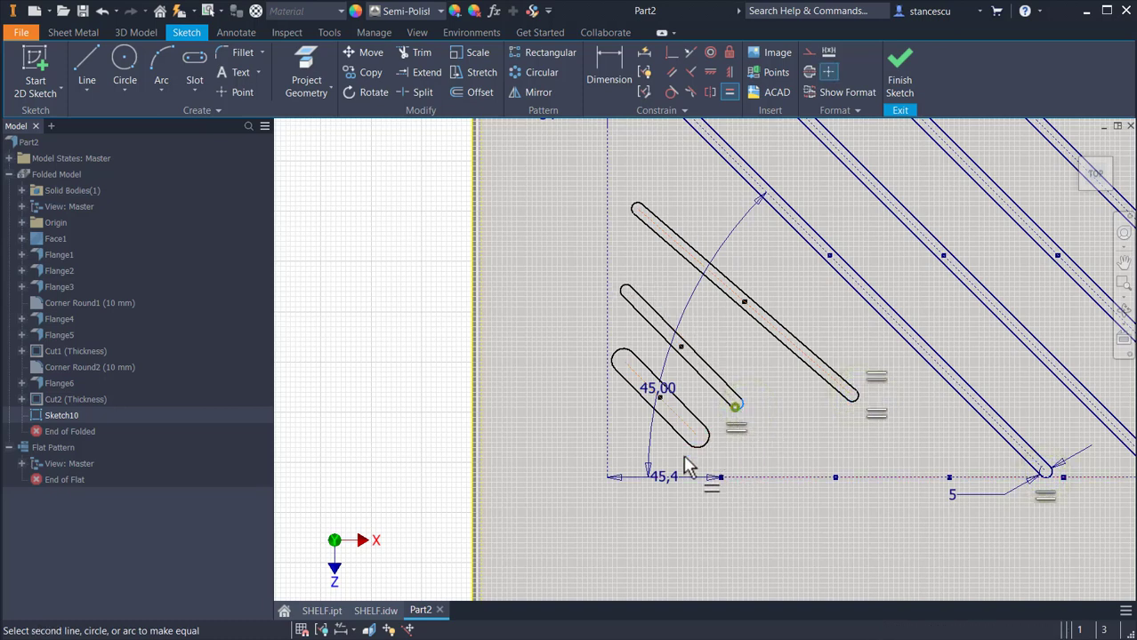
{"action": "left_click", "coordinate": [699, 436]}
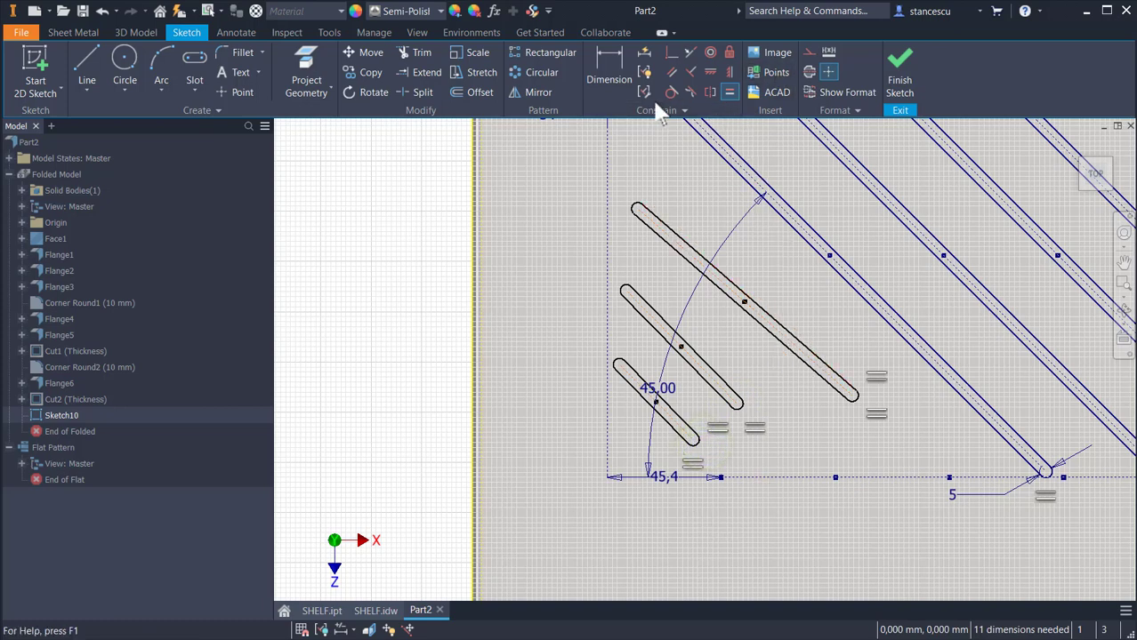
Step: Constrain the longest lower-left slot parallel to the adjacent full-length slot, and the middle slot parallel to the longest one
{"action": "left_click", "coordinate": [671, 72]}
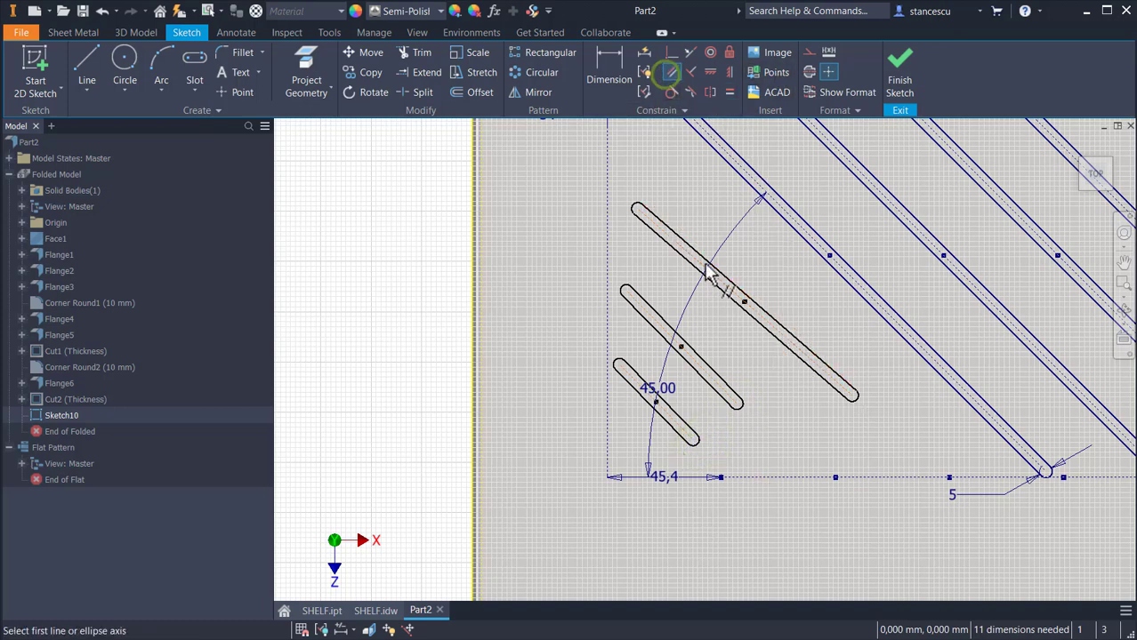
{"action": "left_click", "coordinate": [743, 299]}
{"action": "left_click", "coordinate": [813, 247]}
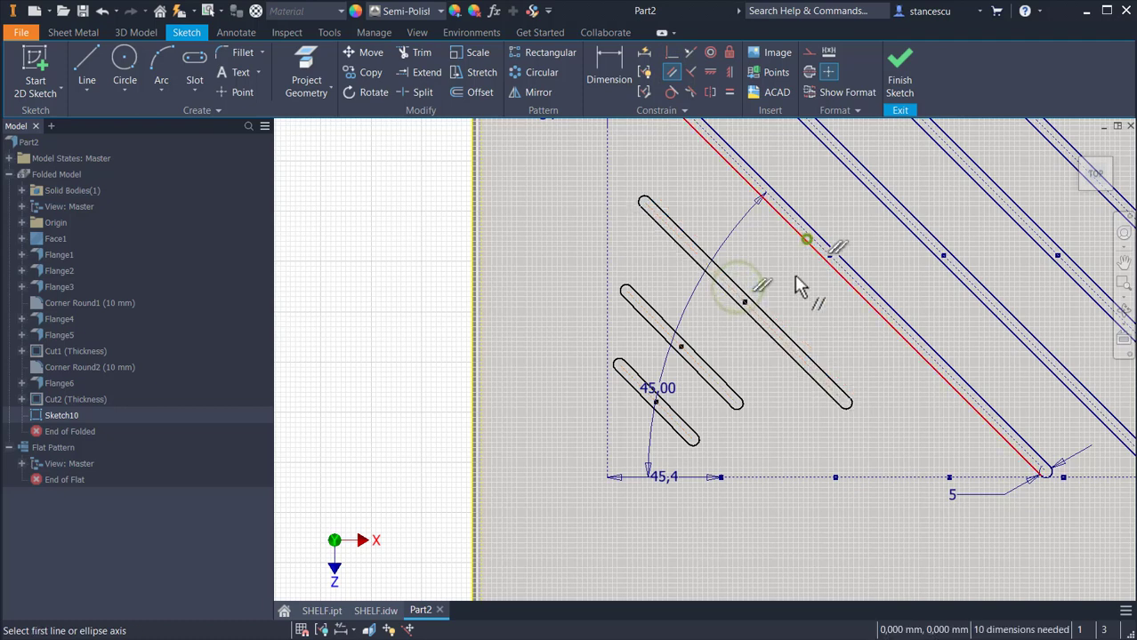
{"action": "left_click", "coordinate": [756, 326]}
{"action": "left_click", "coordinate": [707, 358]}
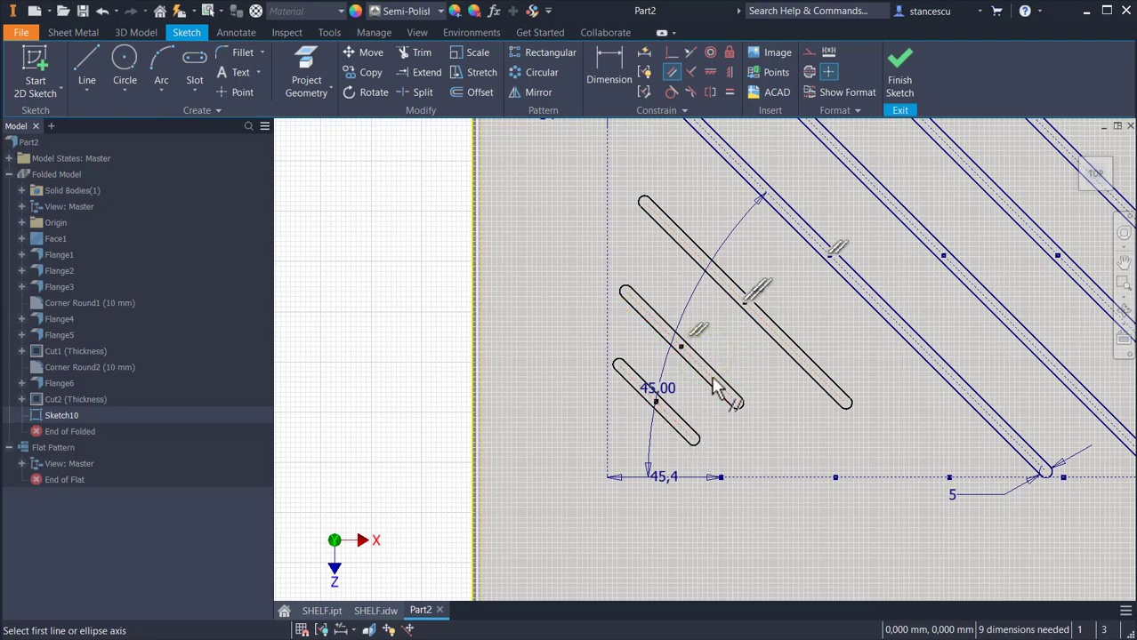
Step: Try to constrain the shortest lower-left slot parallel to the middle slot
{"action": "left_click", "coordinate": [716, 396]}
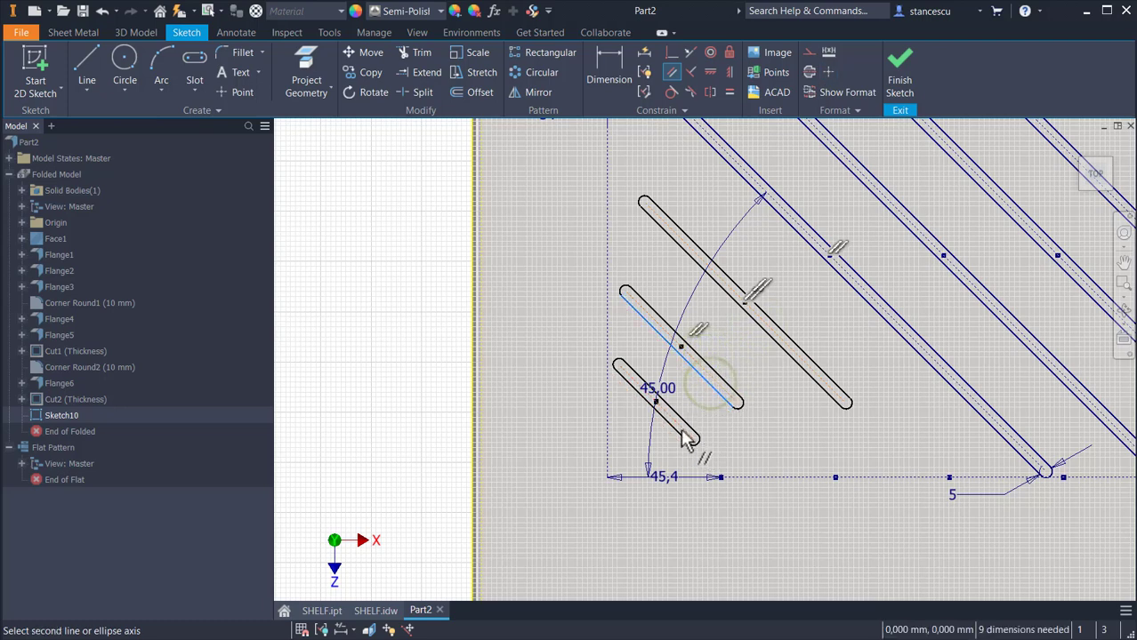
{"action": "left_click", "coordinate": [686, 426]}
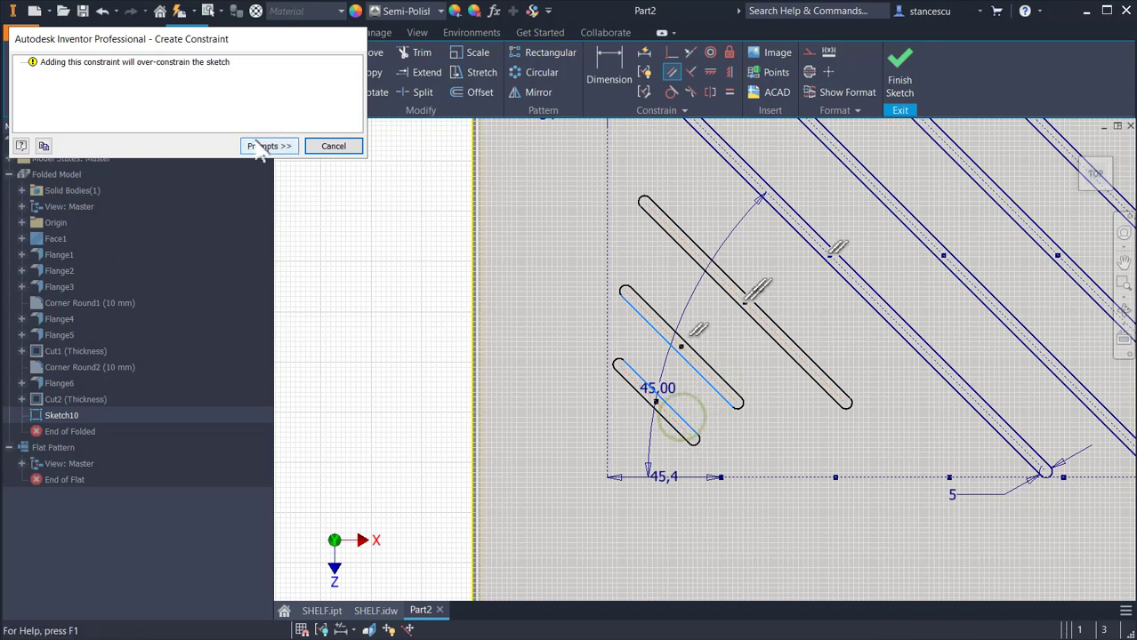
{"action": "left_click", "coordinate": [335, 148]}
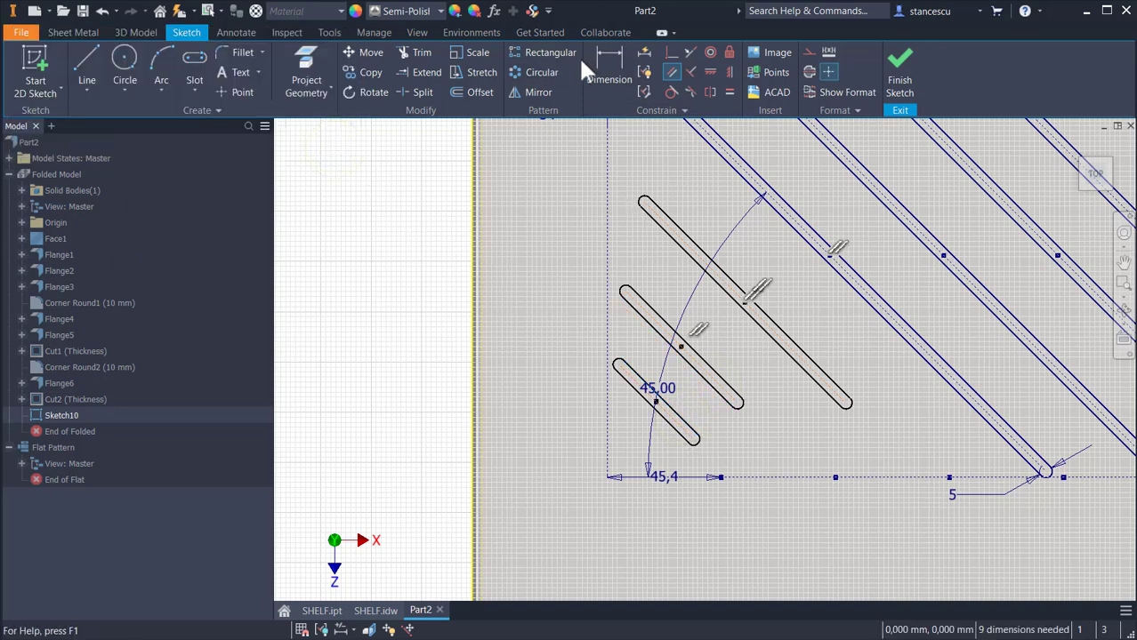
Step: Dimension the spacing between the longest lower-left slot and the adjacent full-length slot, linking it to the existing 30 mm dimension (d92)
{"action": "left_click", "coordinate": [603, 63]}
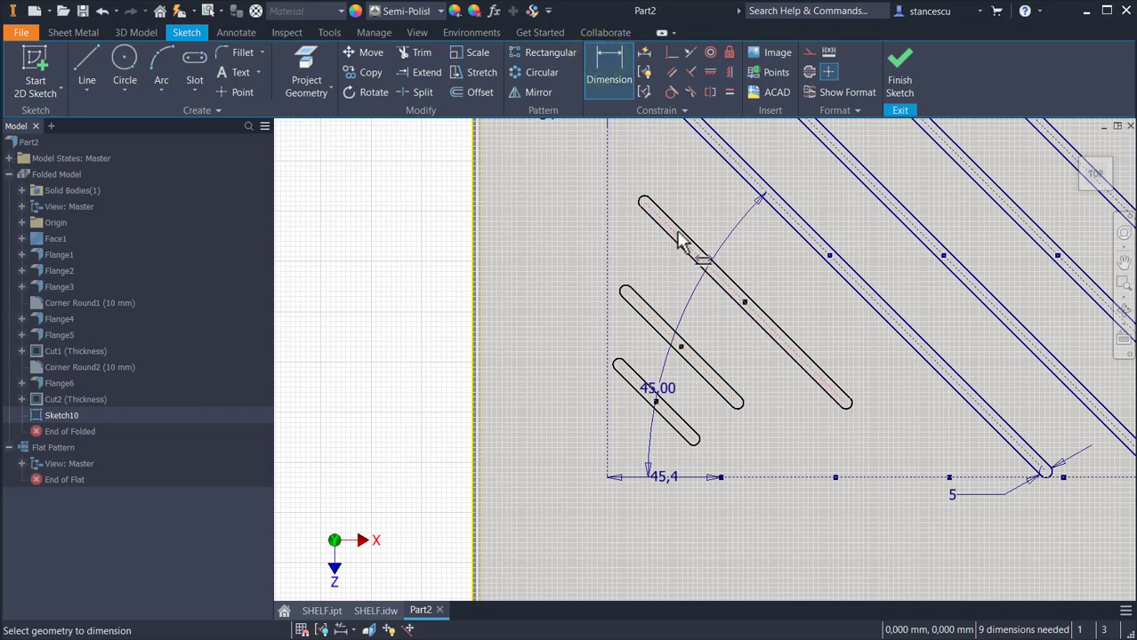
{"action": "left_click", "coordinate": [761, 193]}
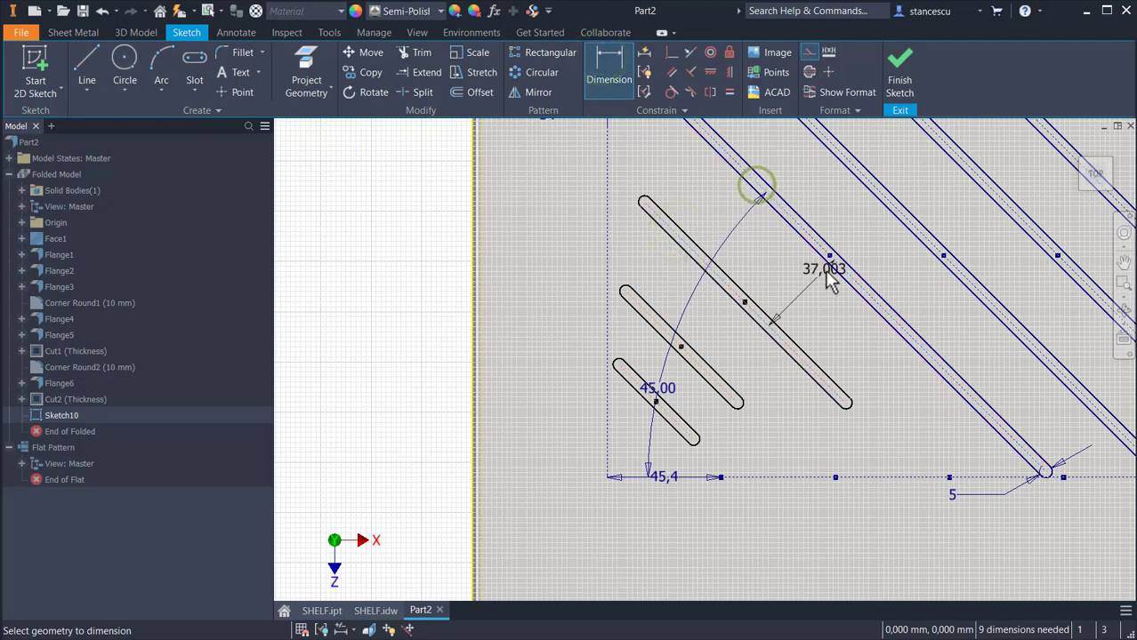
{"action": "middle_click_drag", "start_coordinate": [830, 280], "coordinate": [802, 430]}
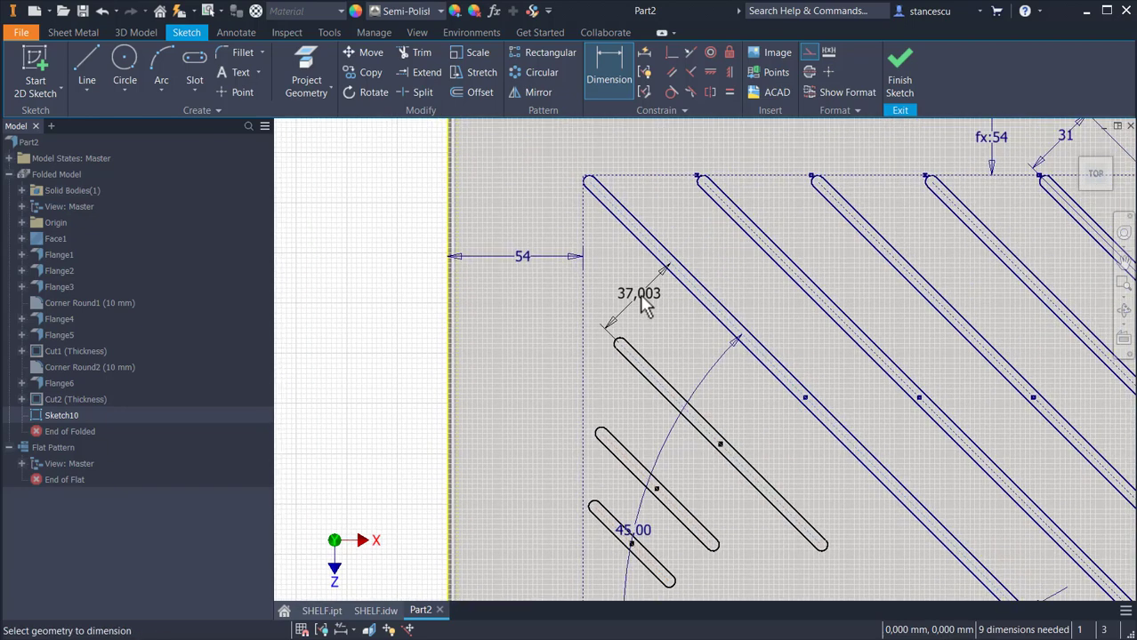
{"action": "left_click", "coordinate": [642, 299]}
{"action": "scroll", "coordinate": [790, 289], "scroll_direction": "down", "scroll_amount": 2}
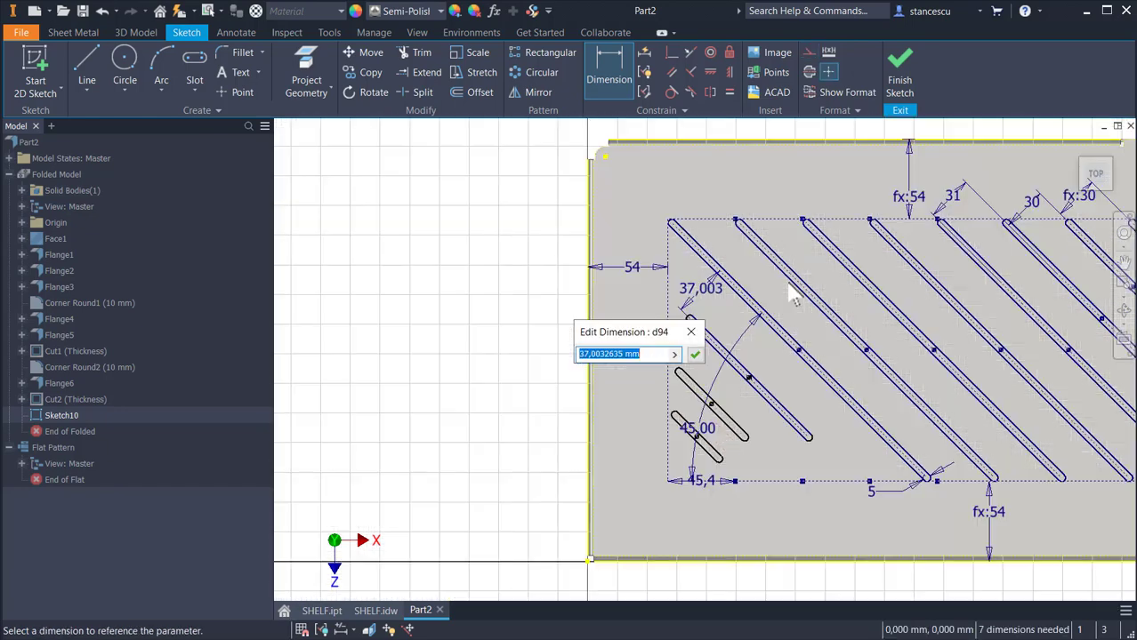
{"action": "middle_click_drag", "start_coordinate": [874, 329], "coordinate": [785, 312]}
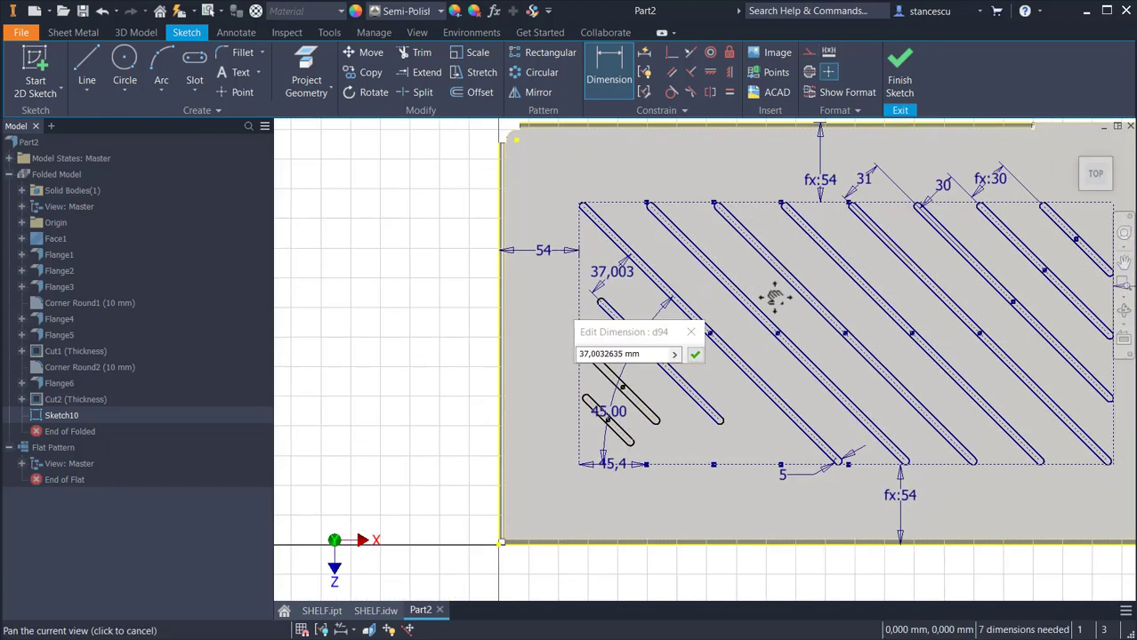
{"action": "left_click", "coordinate": [945, 189]}
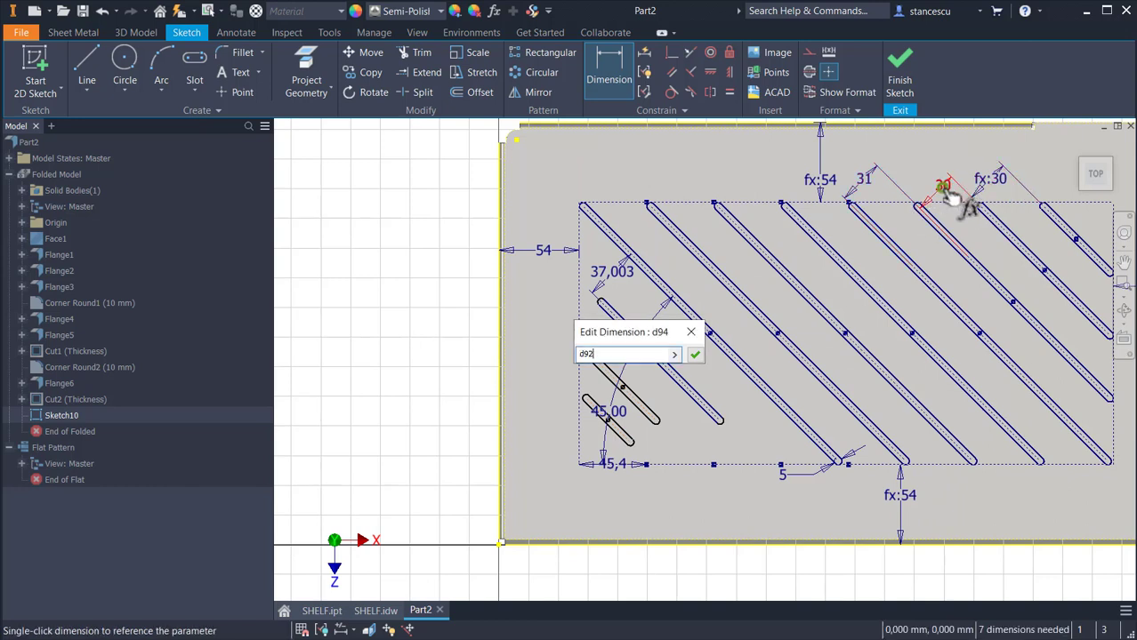
{"action": "left_click", "coordinate": [695, 356]}
Step: Constrain the longest lower-left slot's two end arcs tangent to the left and lower construction lines
{"action": "scroll", "coordinate": [667, 402], "scroll_direction": "up", "scroll_amount": 3}
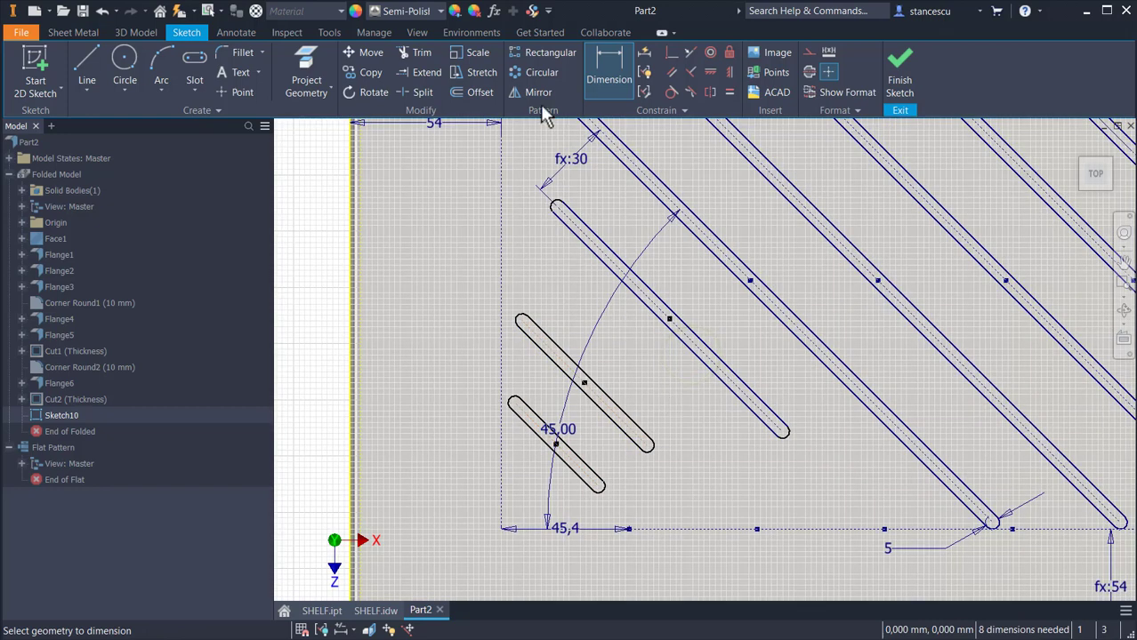
{"action": "left_click", "coordinate": [671, 92]}
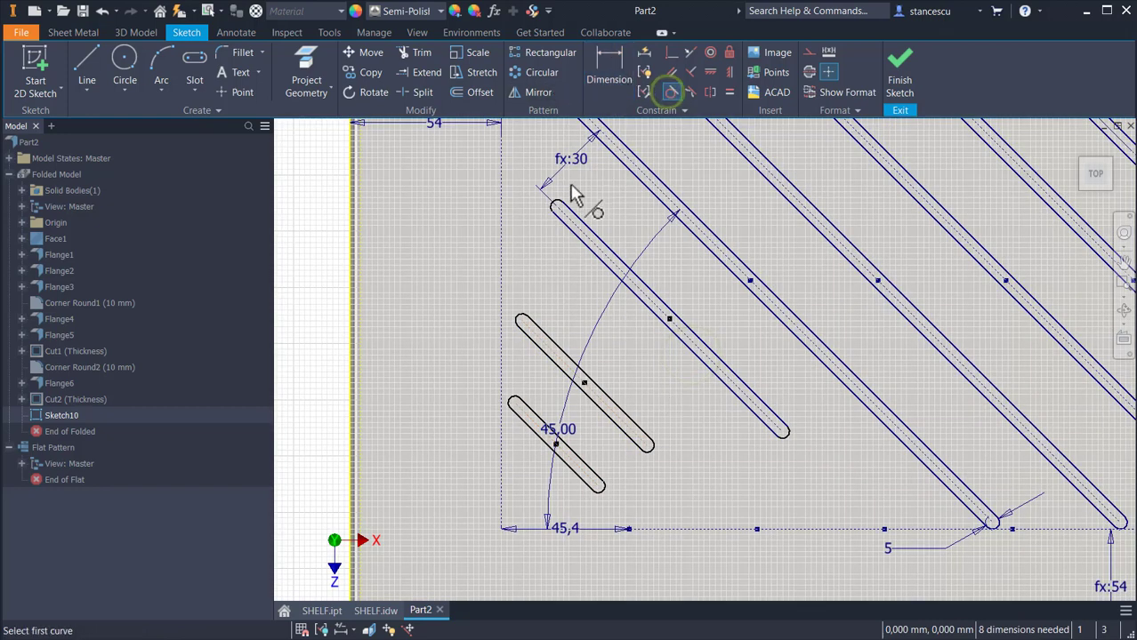
{"action": "left_click", "coordinate": [555, 210]}
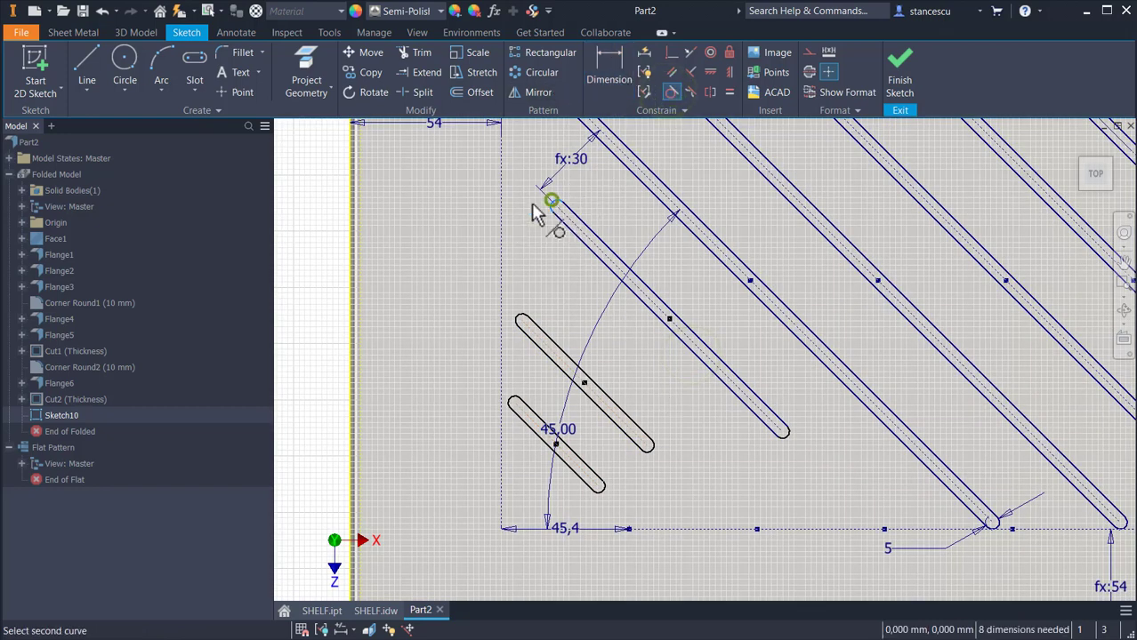
{"action": "left_click", "coordinate": [497, 239]}
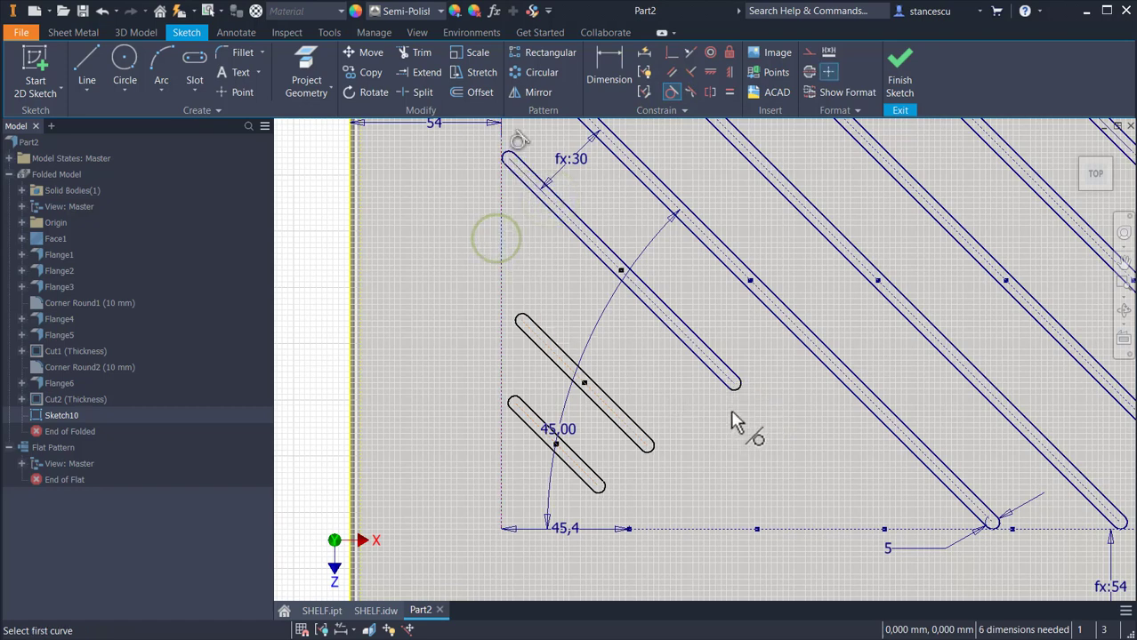
{"action": "left_click", "coordinate": [737, 385]}
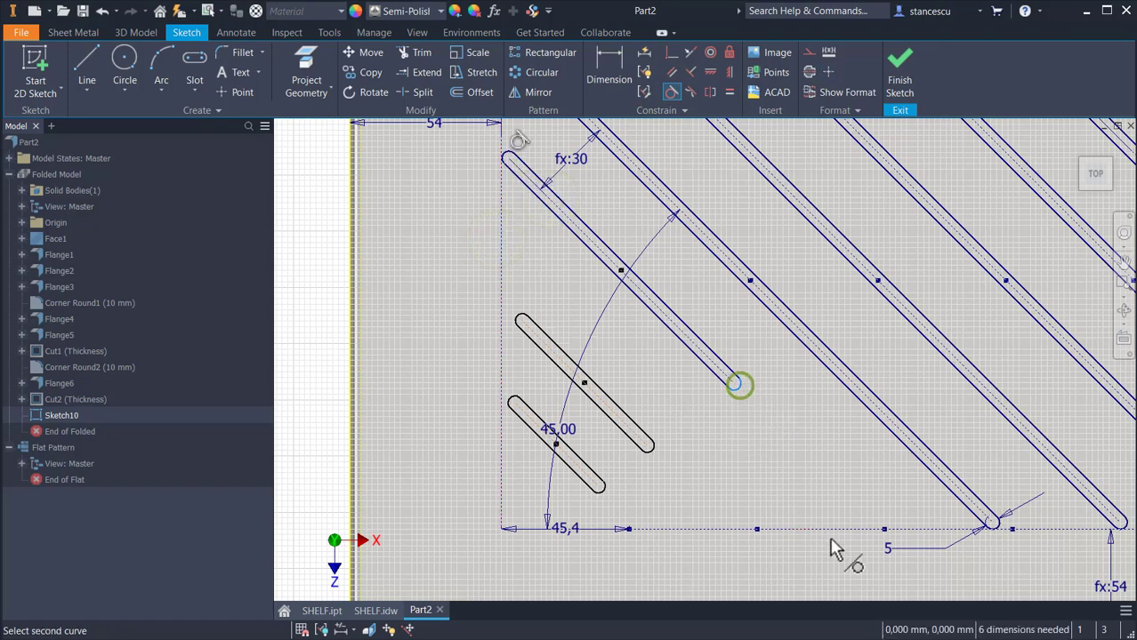
{"action": "left_click", "coordinate": [830, 529]}
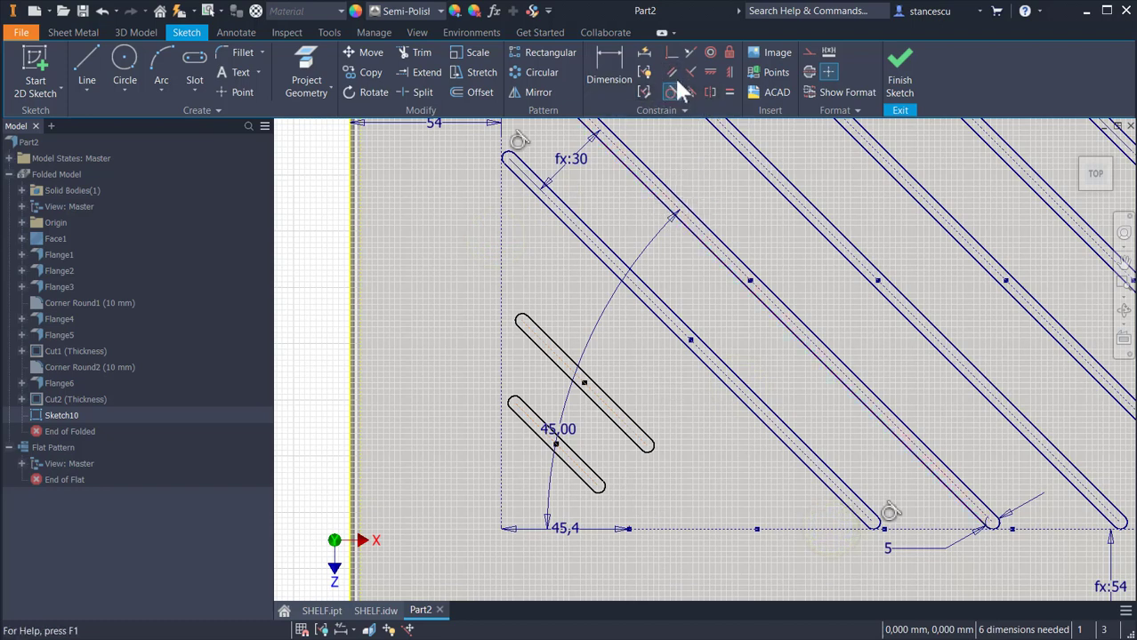
Step: Dimension the spacing between the middle and longest lower-left slots, linking the value to the existing 30 mm dimension (d92)
{"action": "left_click", "coordinate": [609, 66]}
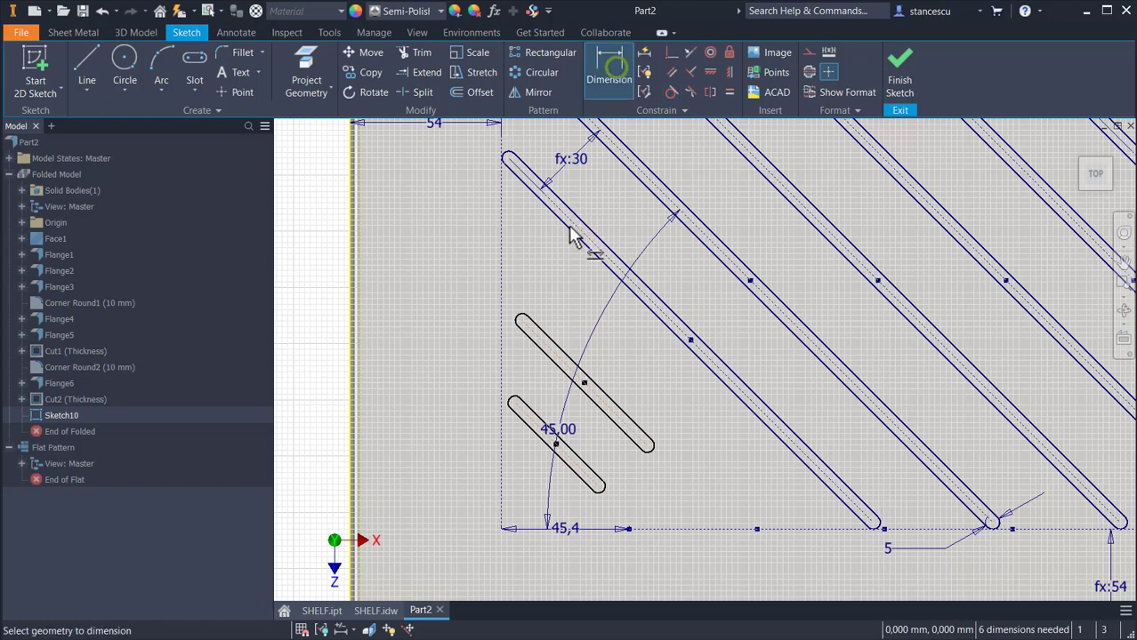
{"action": "left_click", "coordinate": [549, 344]}
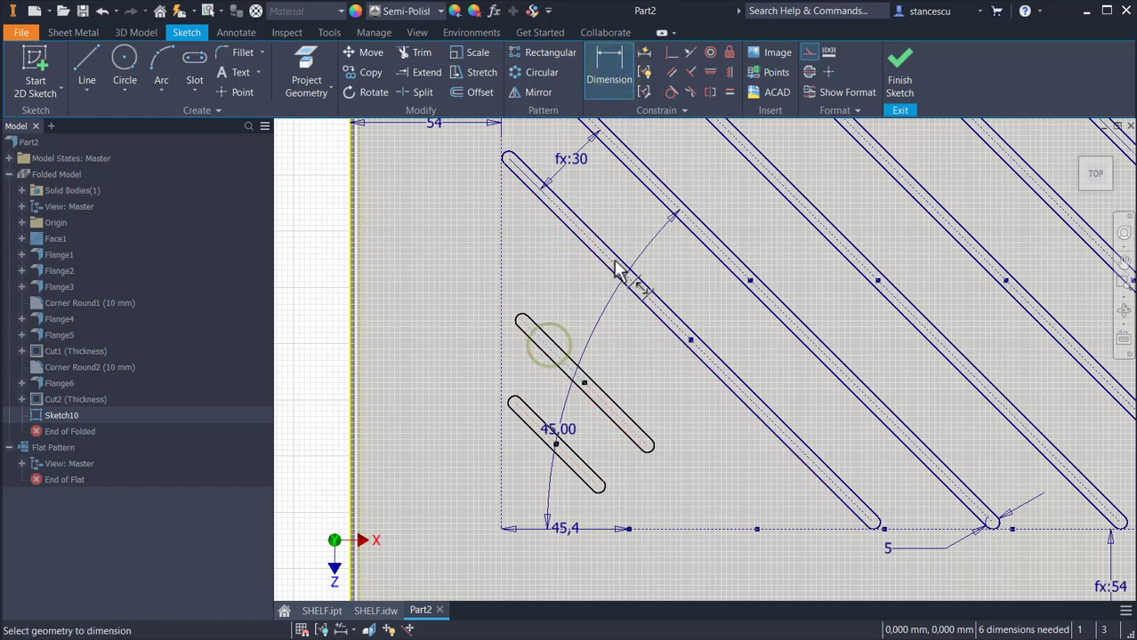
{"action": "left_click", "coordinate": [614, 262]}
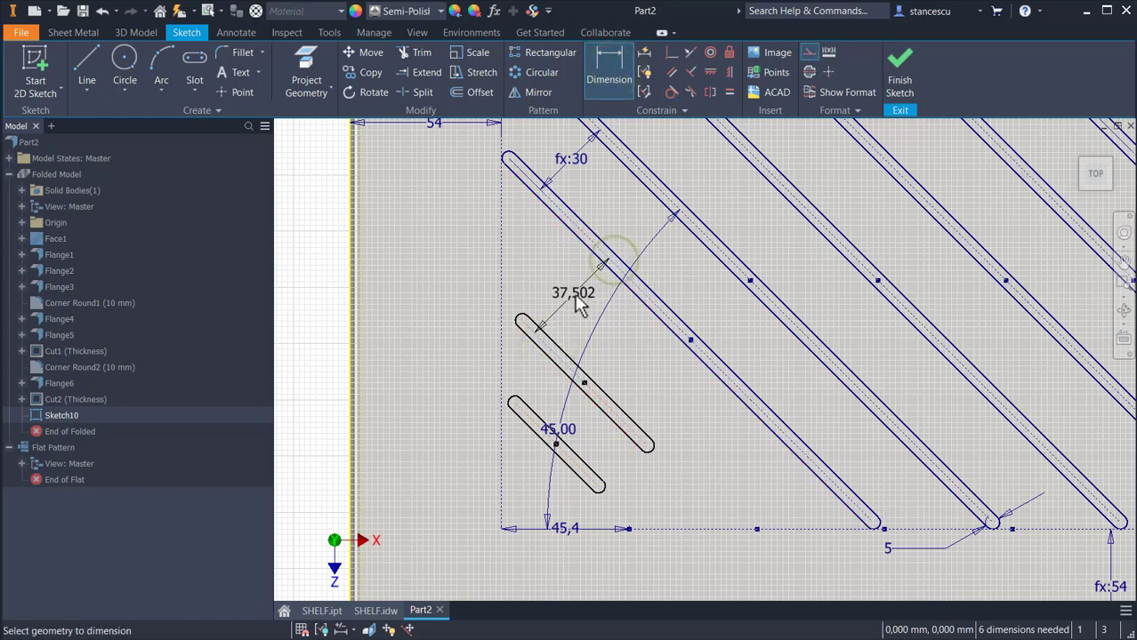
{"action": "left_click", "coordinate": [573, 295]}
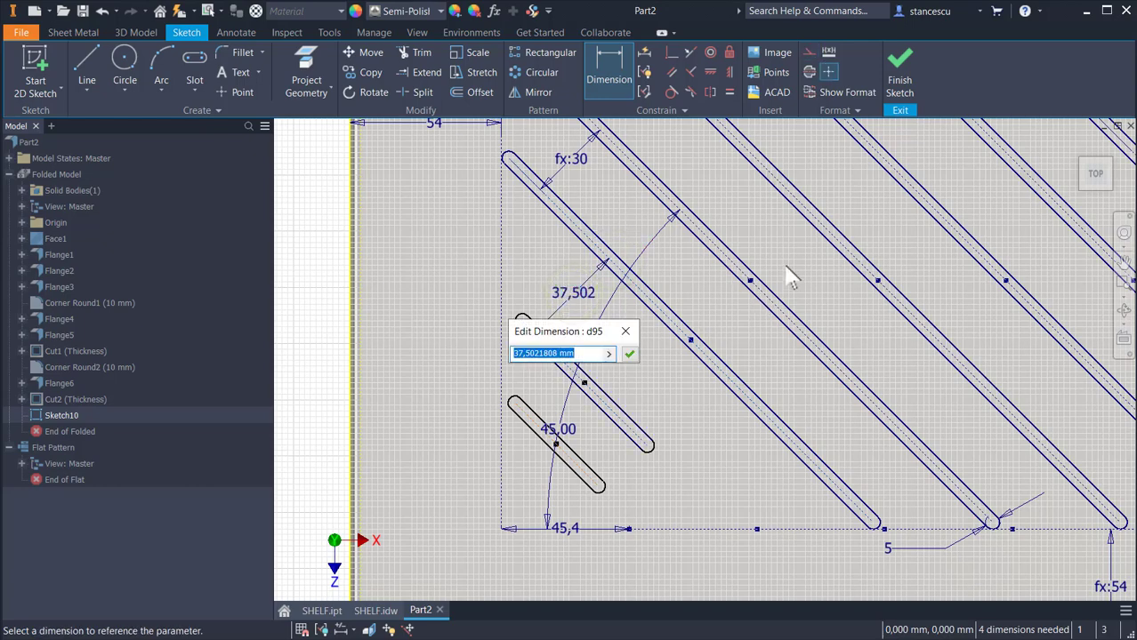
{"action": "middle_click_drag", "start_coordinate": [788, 276], "coordinate": [629, 470]}
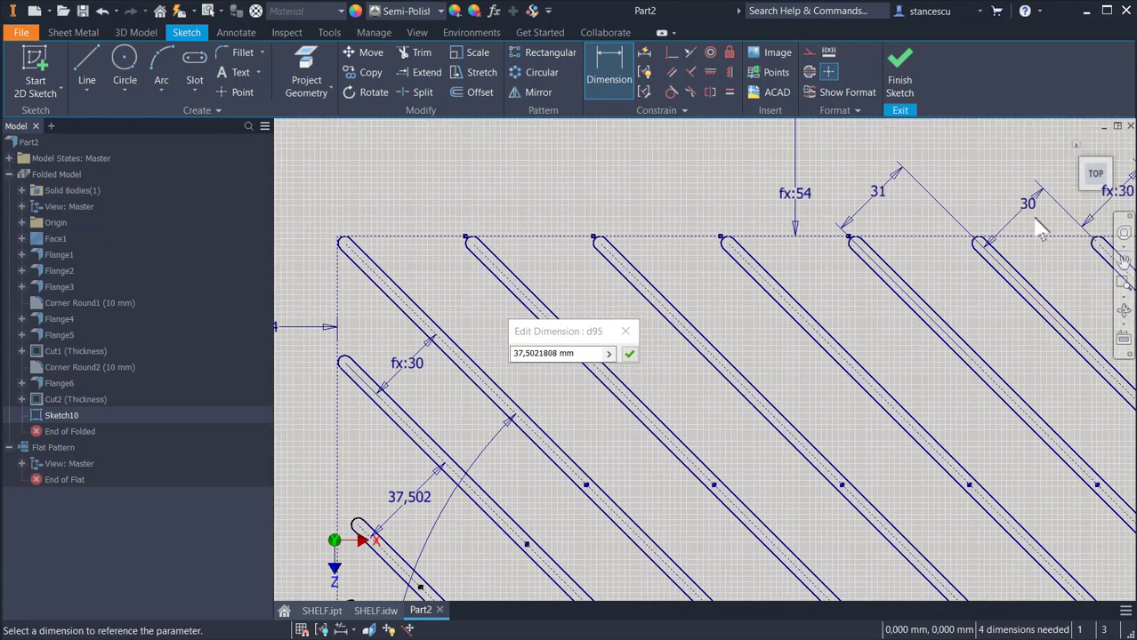
{"action": "left_click", "coordinate": [1027, 204]}
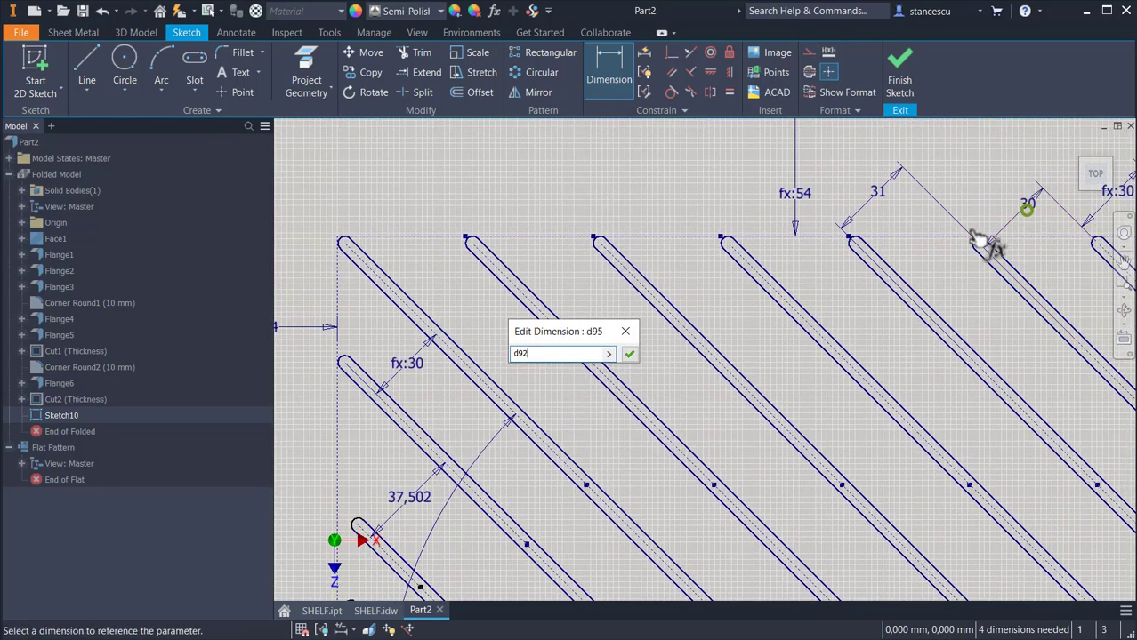
{"action": "left_click", "coordinate": [632, 355]}
Step: Constrain the middle lower-left slot's two end arcs tangent to the left and lower construction lines
{"action": "middle_click_drag", "start_coordinate": [666, 373], "coordinate": [796, 134]}
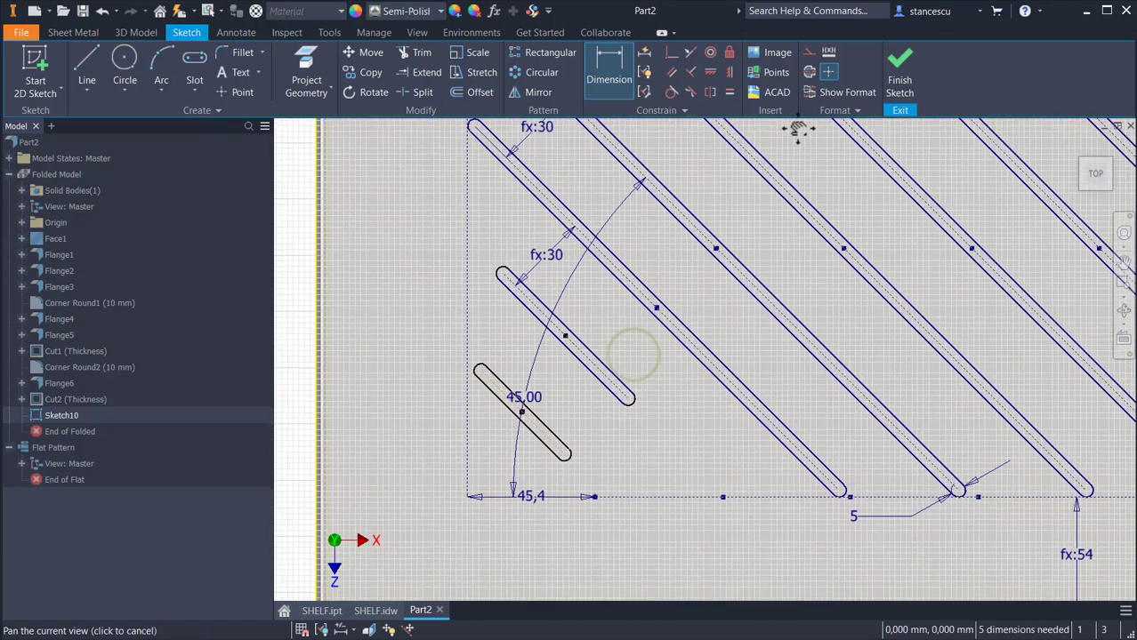
{"action": "left_click", "coordinate": [668, 91]}
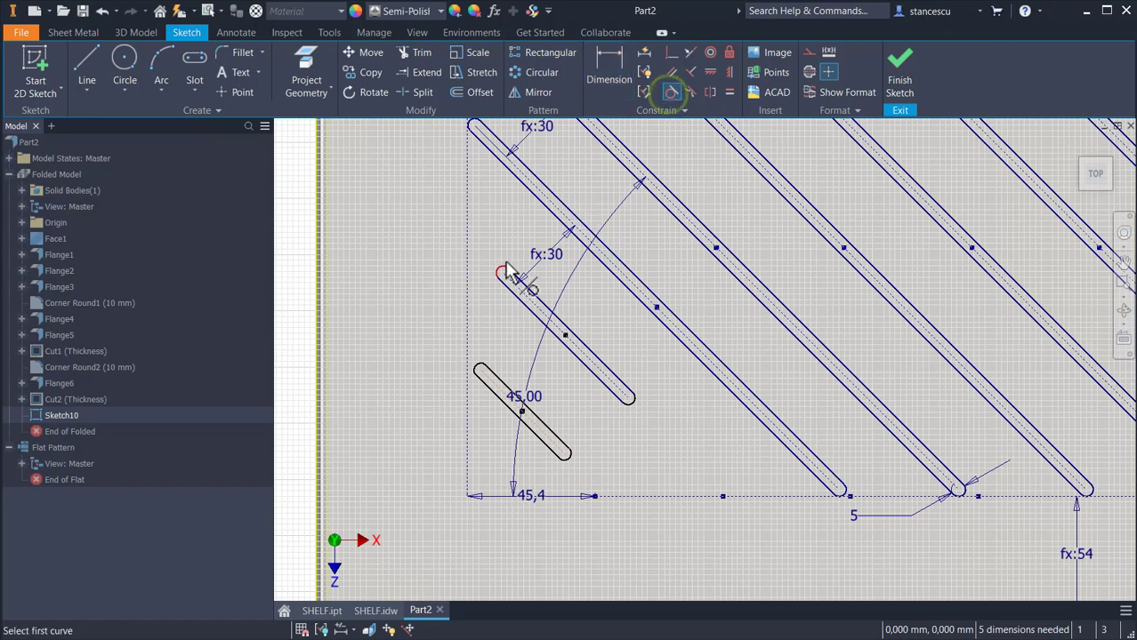
{"action": "left_click", "coordinate": [465, 228]}
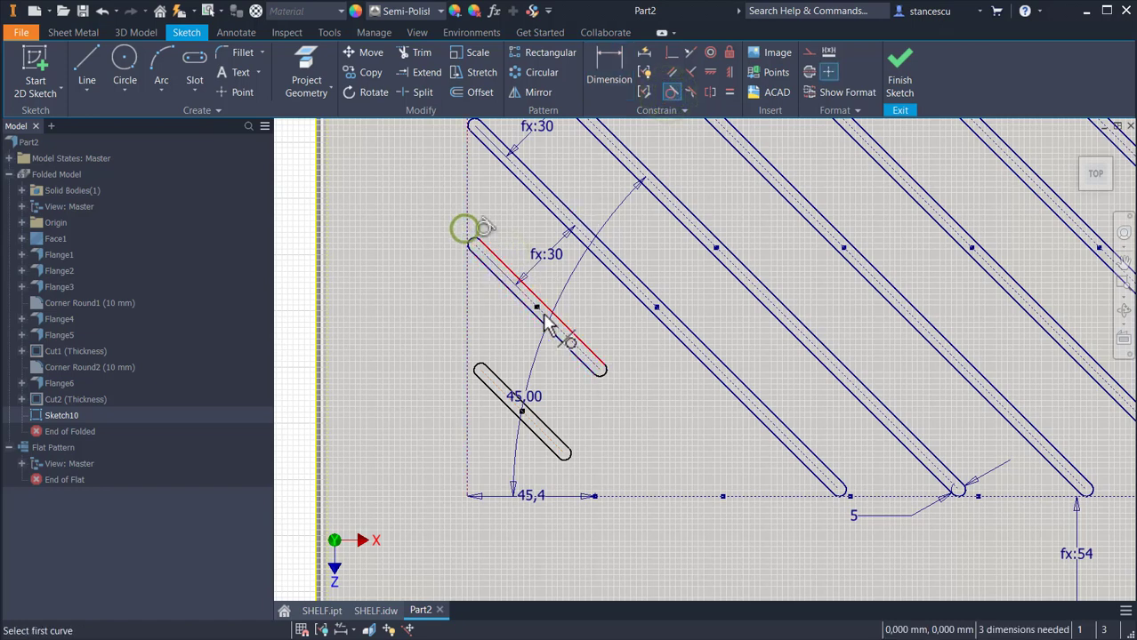
{"action": "left_click", "coordinate": [702, 492]}
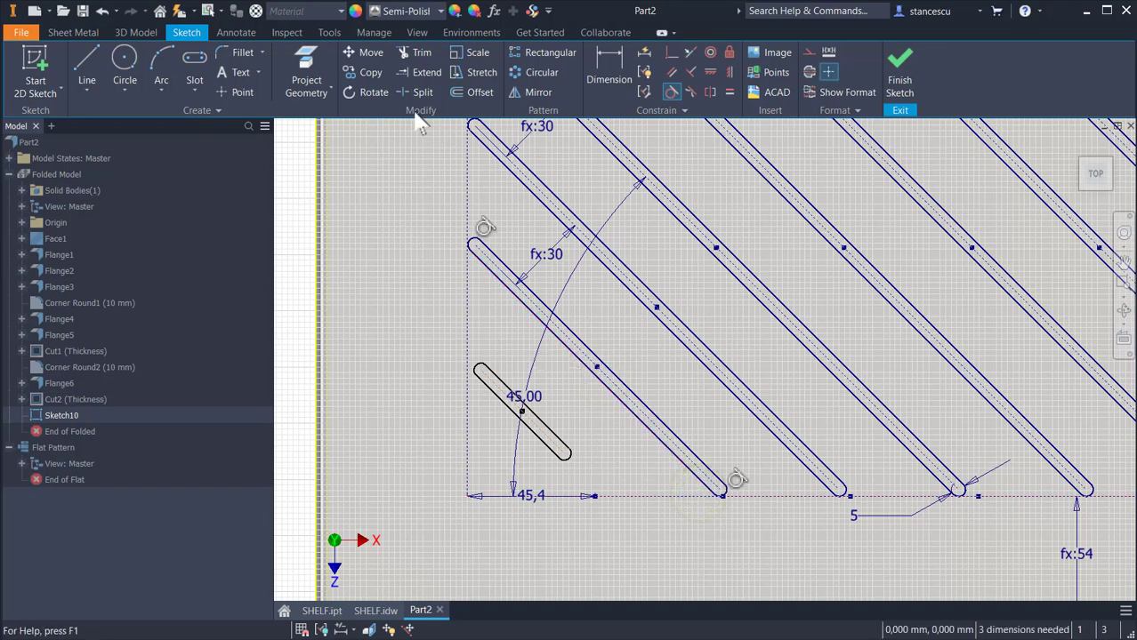
Step: Dimension the spacing between the shortest and middle lower-left slots, linking the value to the existing 30 mm spacing dimension
{"action": "left_click", "coordinate": [594, 55]}
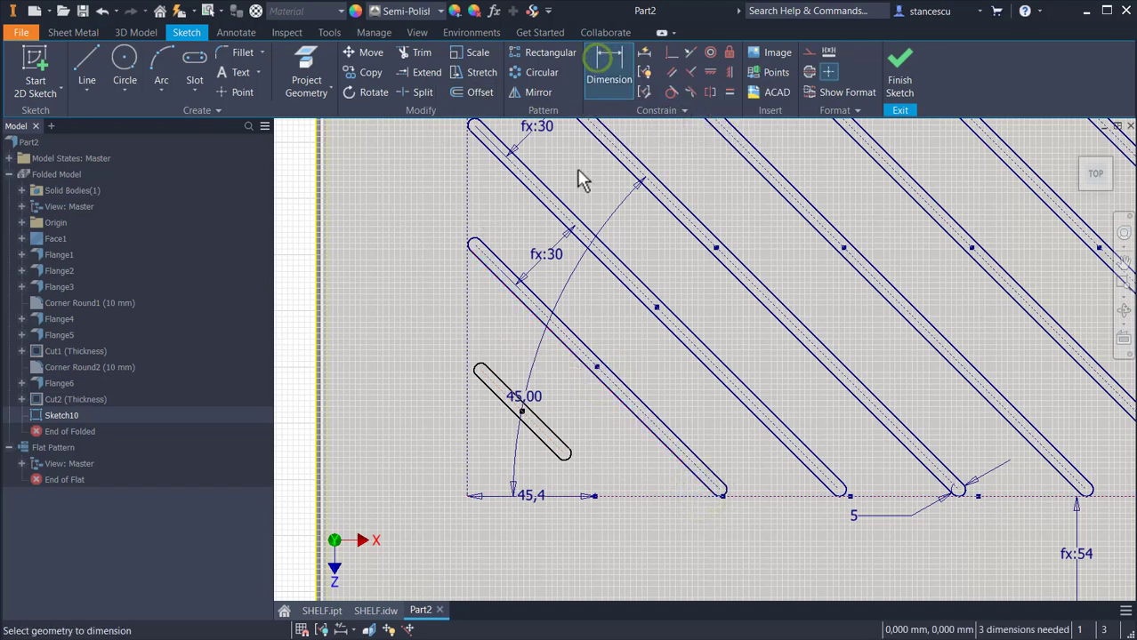
{"action": "left_click", "coordinate": [501, 394]}
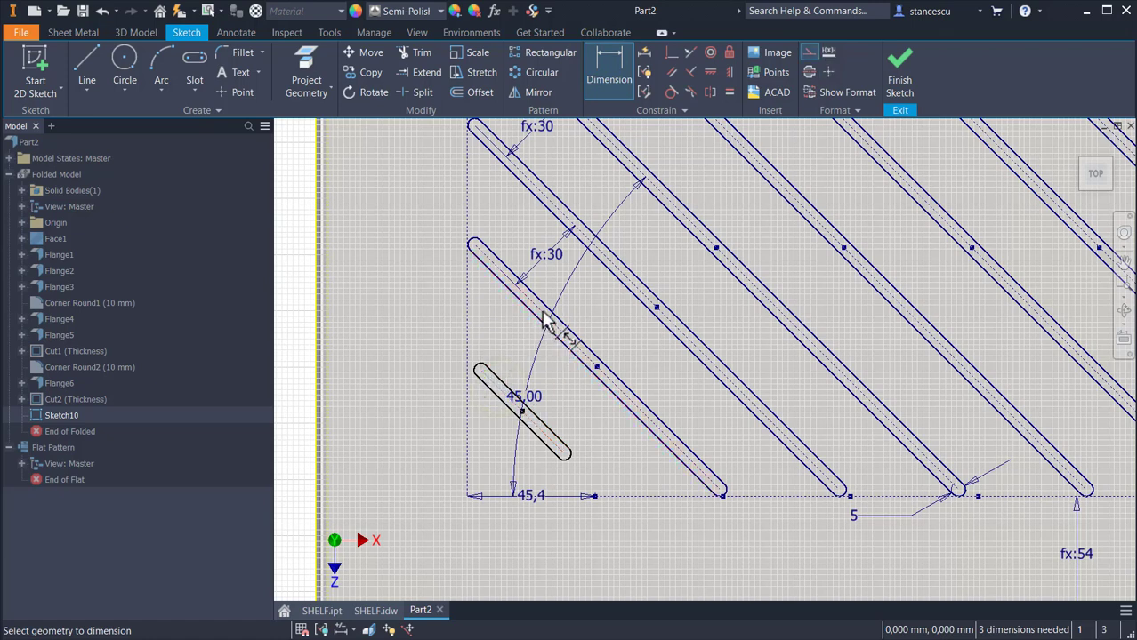
{"action": "left_click", "coordinate": [492, 320]}
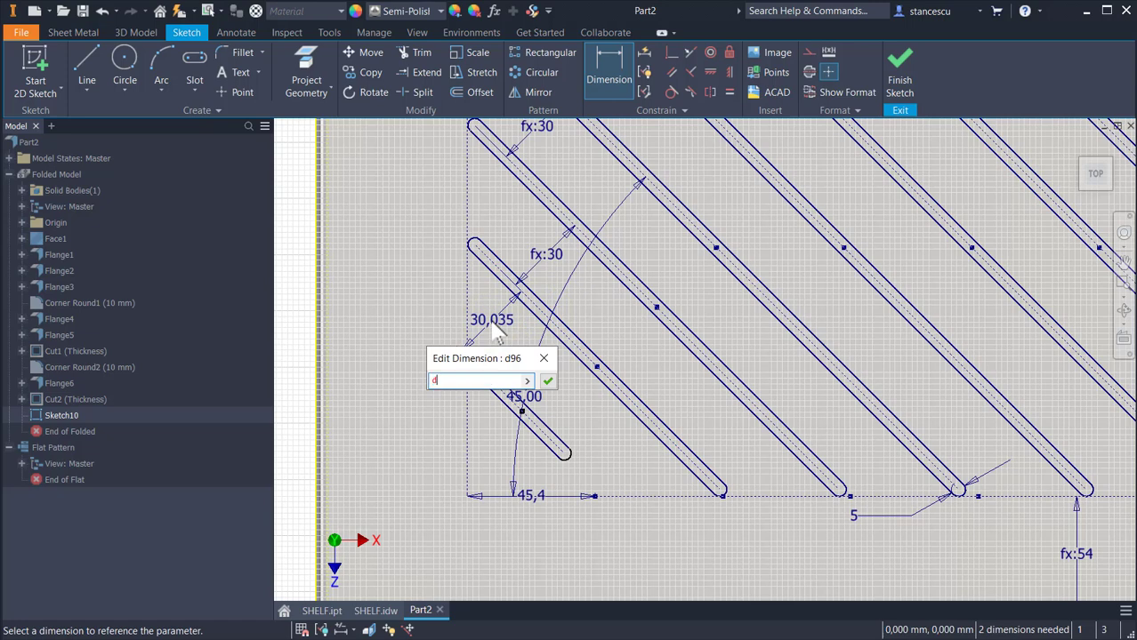
{"action": "key", "text": "Return"}
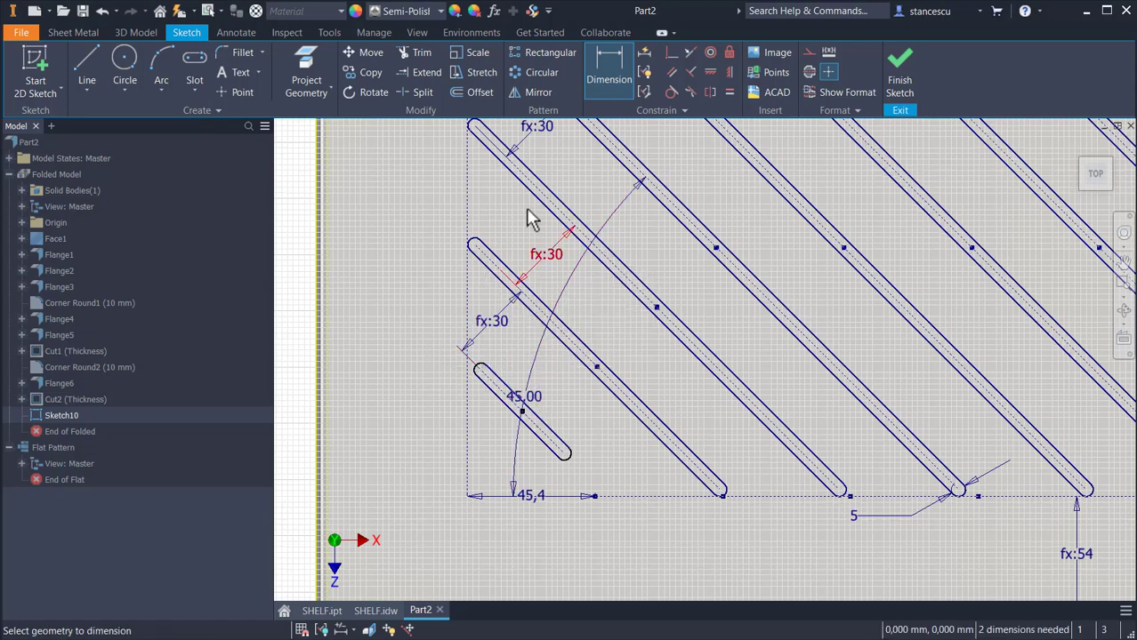
{"action": "key", "text": "Escape"}
Step: Constrain the shortest lower-left slot's two end arcs tangent to the left and lower construction lines, and finish the sketch
{"action": "left_click", "coordinate": [670, 93]}
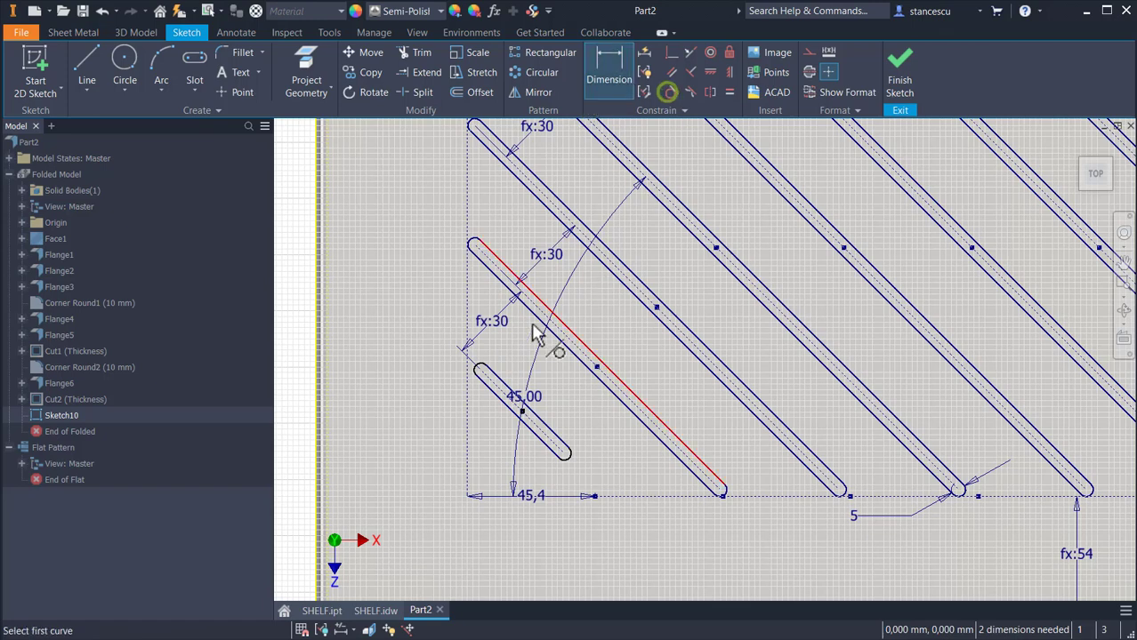
{"action": "left_click", "coordinate": [477, 372]}
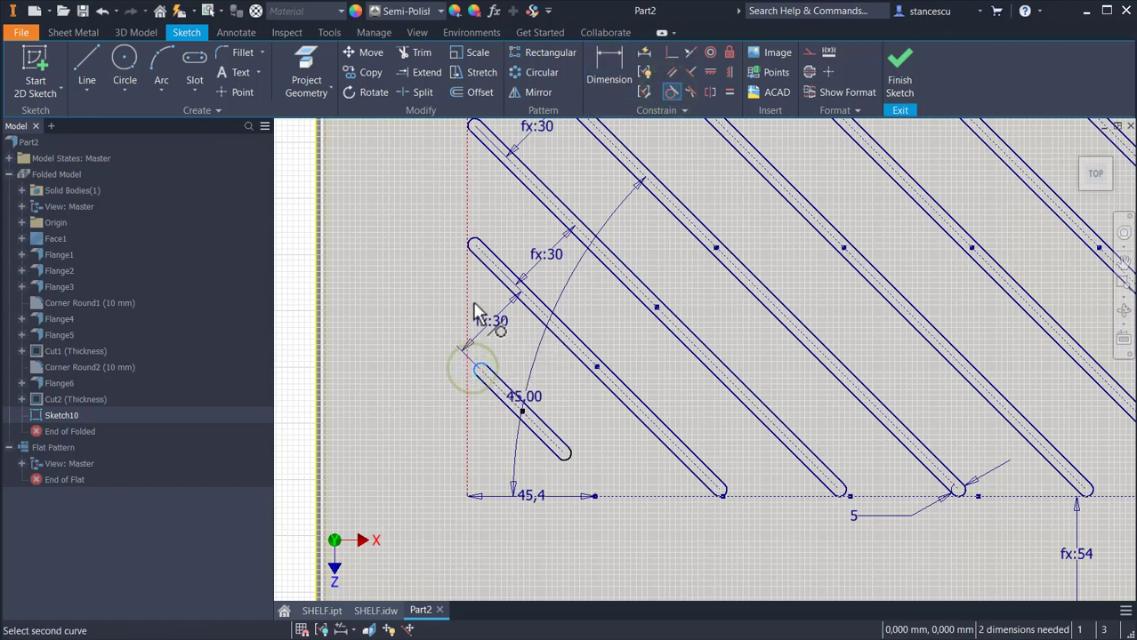
{"action": "left_click", "coordinate": [469, 307]}
{"action": "left_click", "coordinate": [575, 464]}
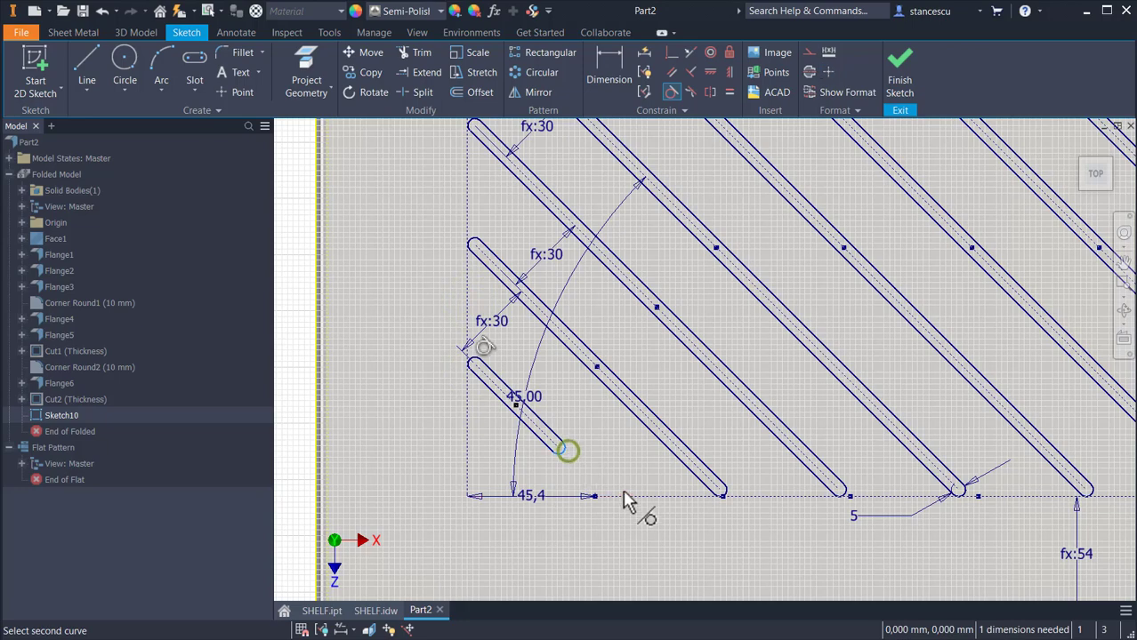
{"action": "left_click", "coordinate": [622, 497]}
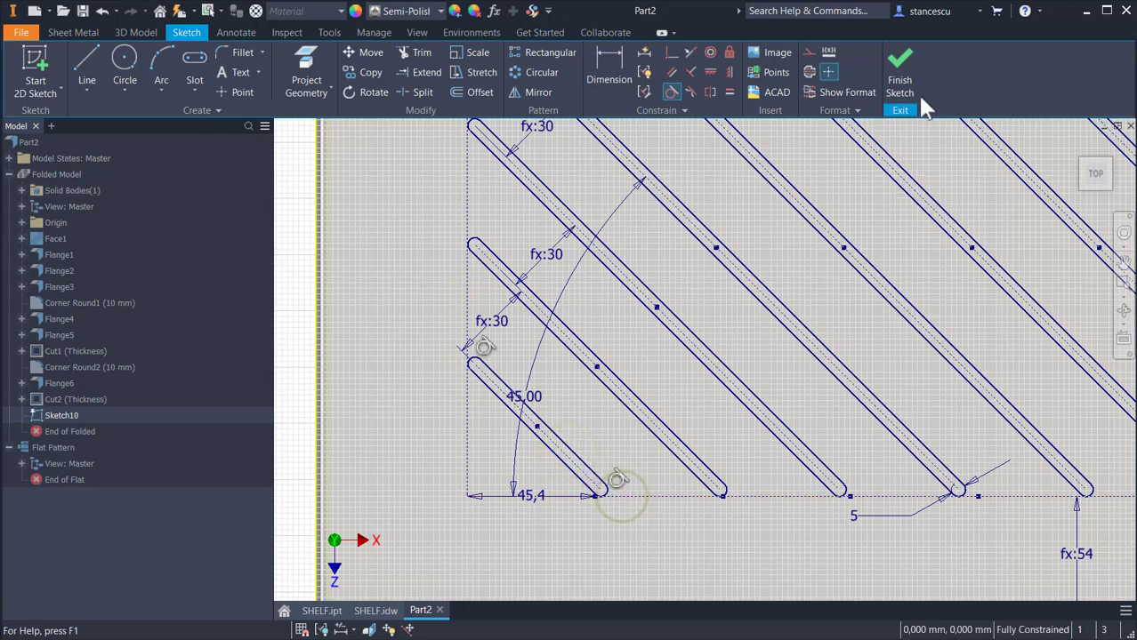
{"action": "left_click", "coordinate": [898, 72]}
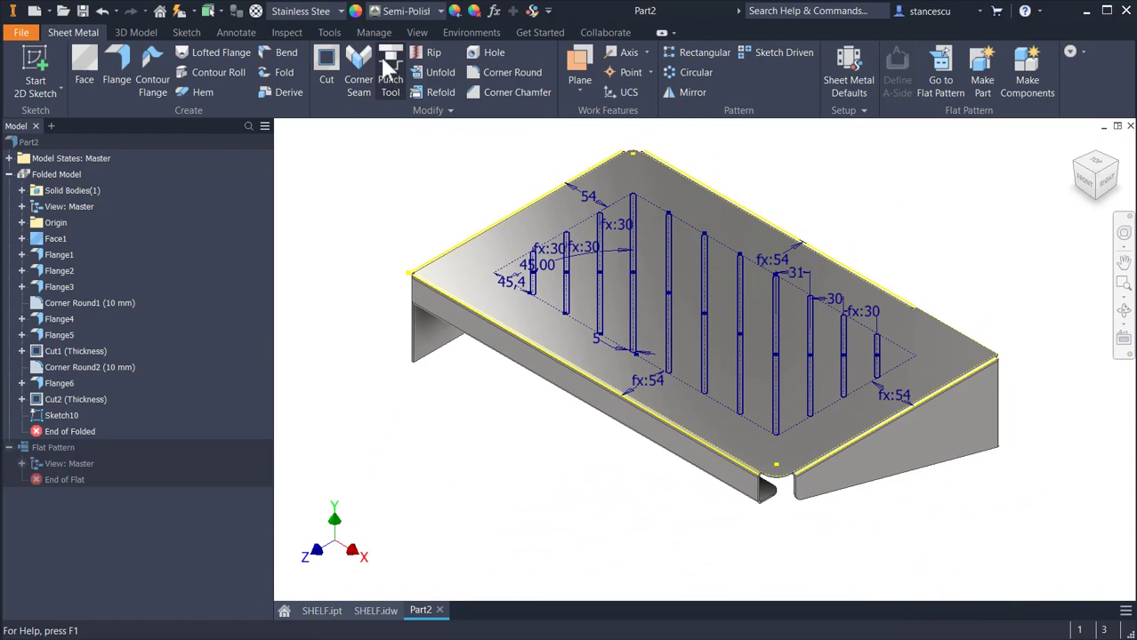
Step: Cut all eleven diagonal slot profiles through the shelf's top face with the extent set to Distance, Thickness
{"action": "left_click", "coordinate": [325, 64]}
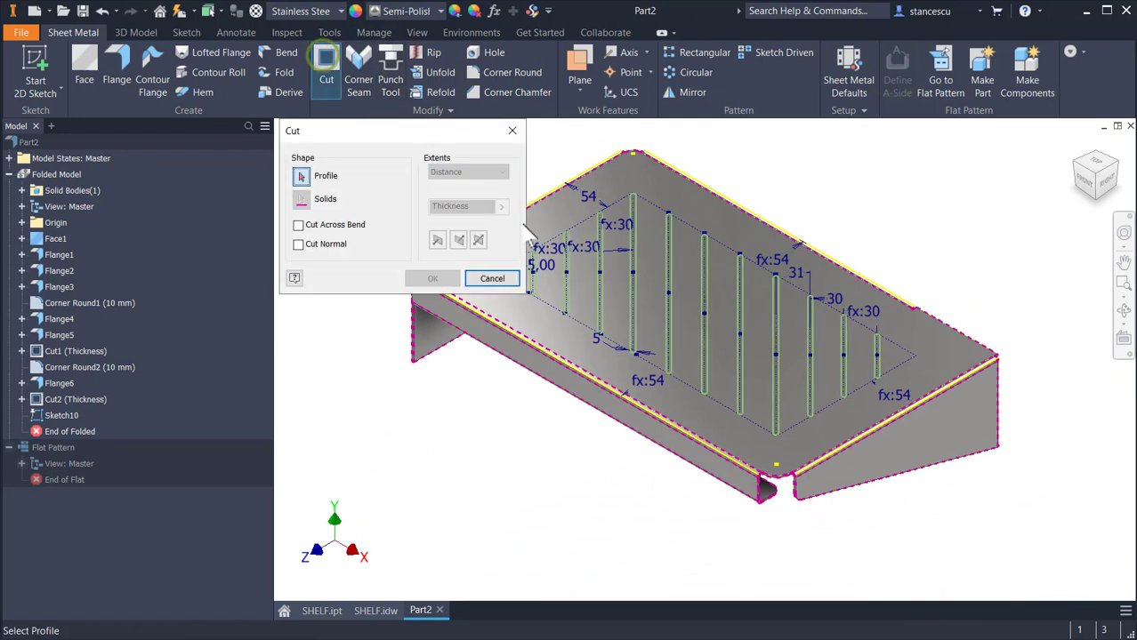
{"action": "left_click", "coordinate": [533, 287]}
{"action": "left_click", "coordinate": [564, 292]}
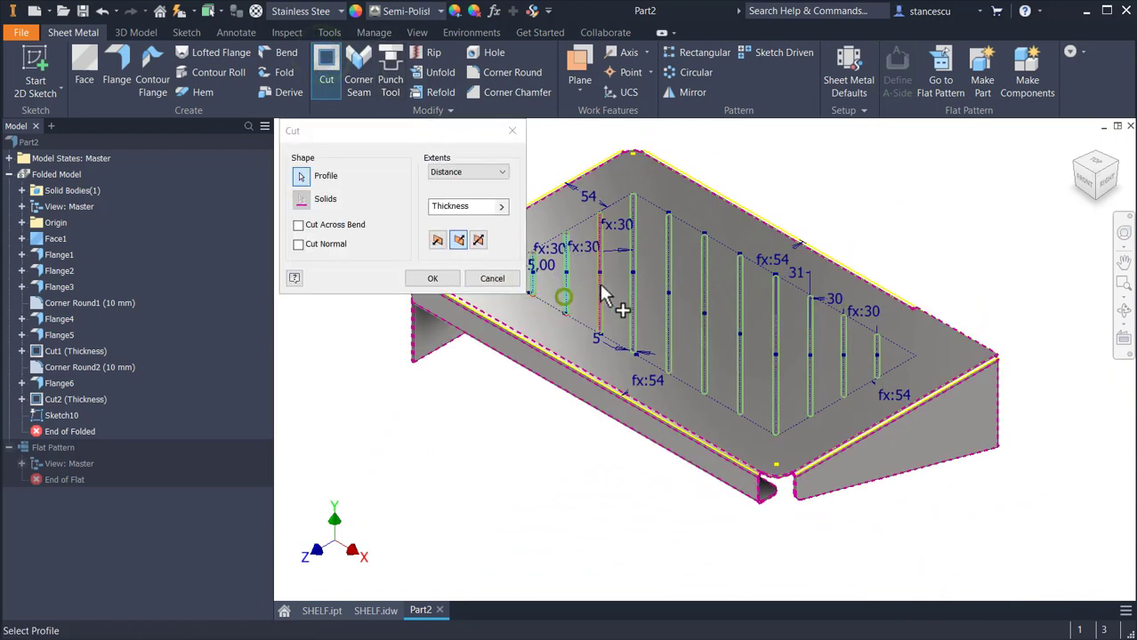
{"action": "left_click", "coordinate": [598, 284]}
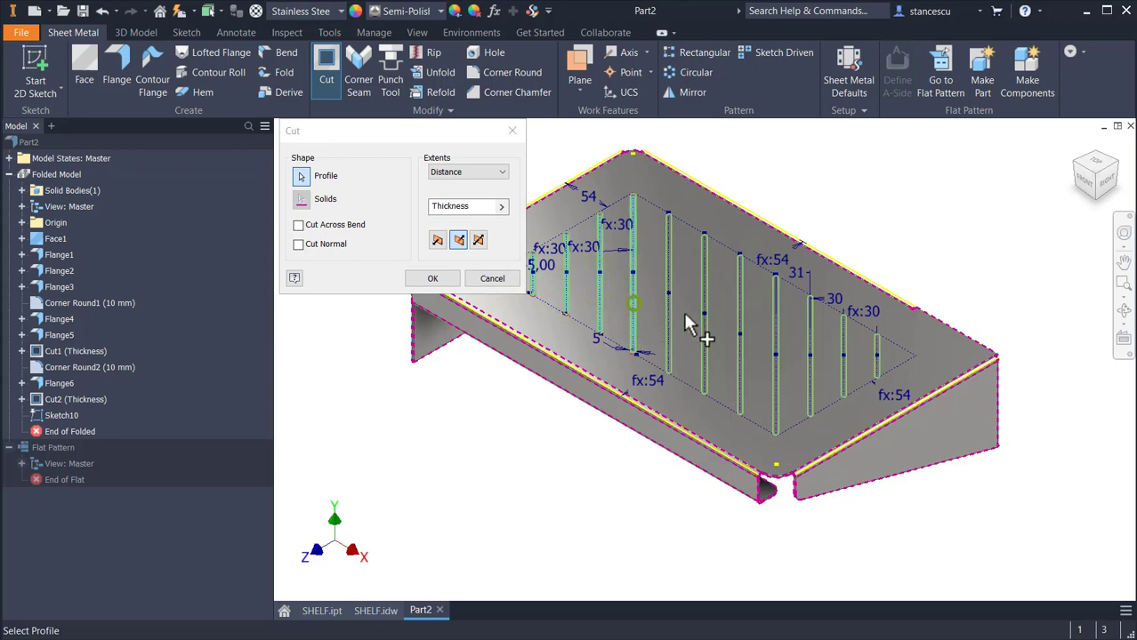
{"action": "left_click", "coordinate": [671, 319]}
{"action": "left_click", "coordinate": [709, 347]}
{"action": "left_click", "coordinate": [743, 379]}
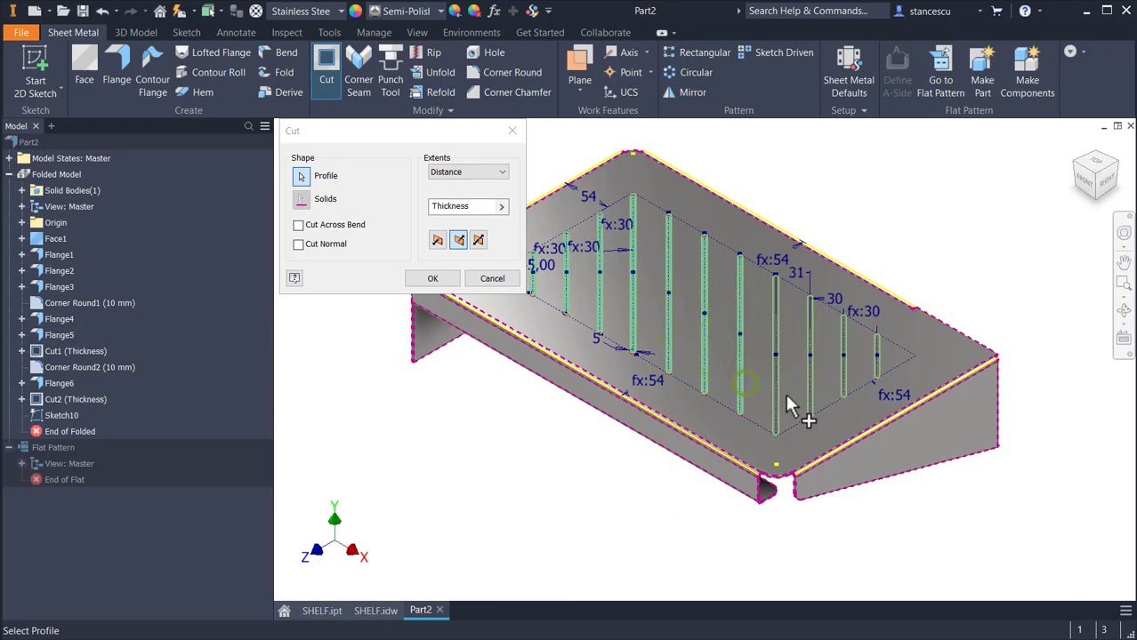
{"action": "left_click", "coordinate": [782, 392]}
{"action": "left_click", "coordinate": [810, 409]}
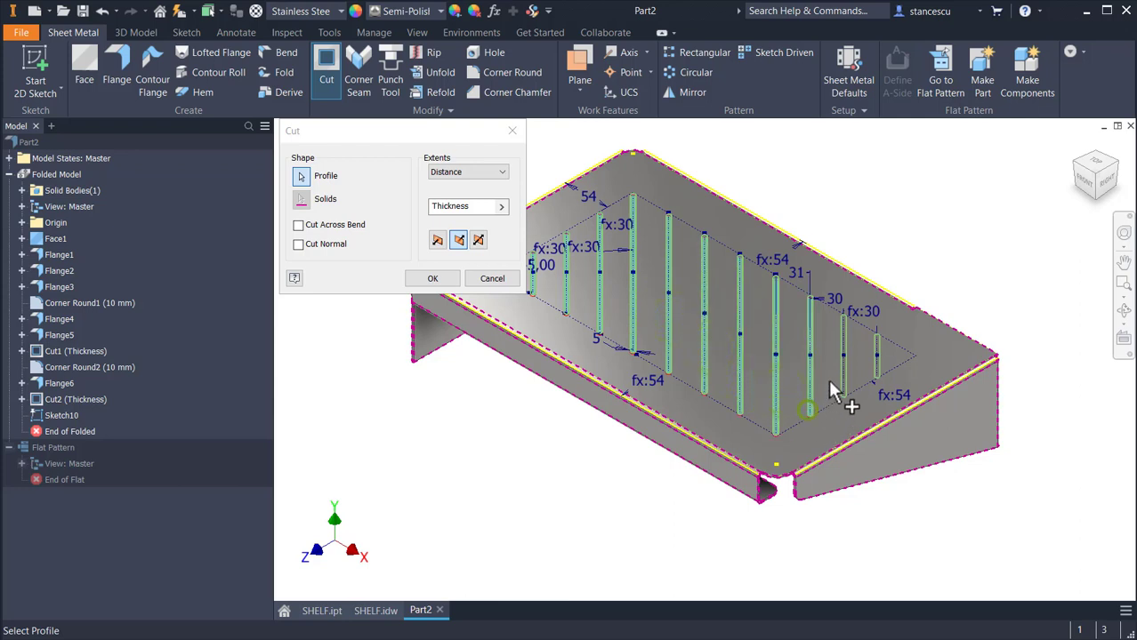
{"action": "left_click", "coordinate": [842, 374]}
{"action": "left_click", "coordinate": [875, 362]}
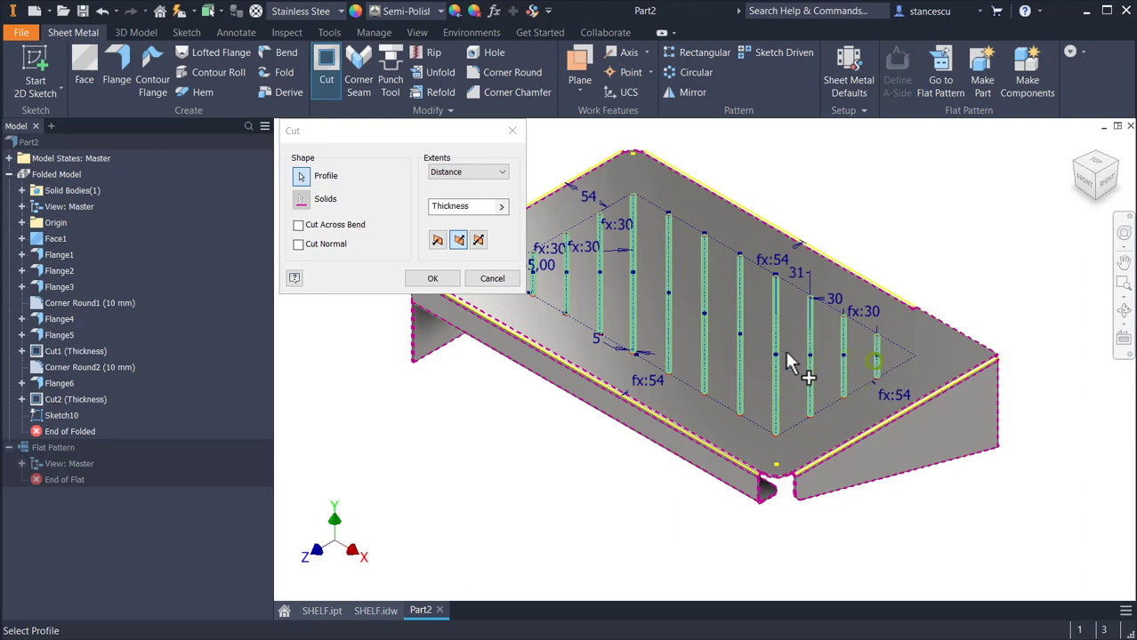
{"action": "left_click", "coordinate": [432, 278]}
{"action": "middle_click_drag", "start_coordinate": [515, 470], "coordinate": [767, 308], "text": "shift"}
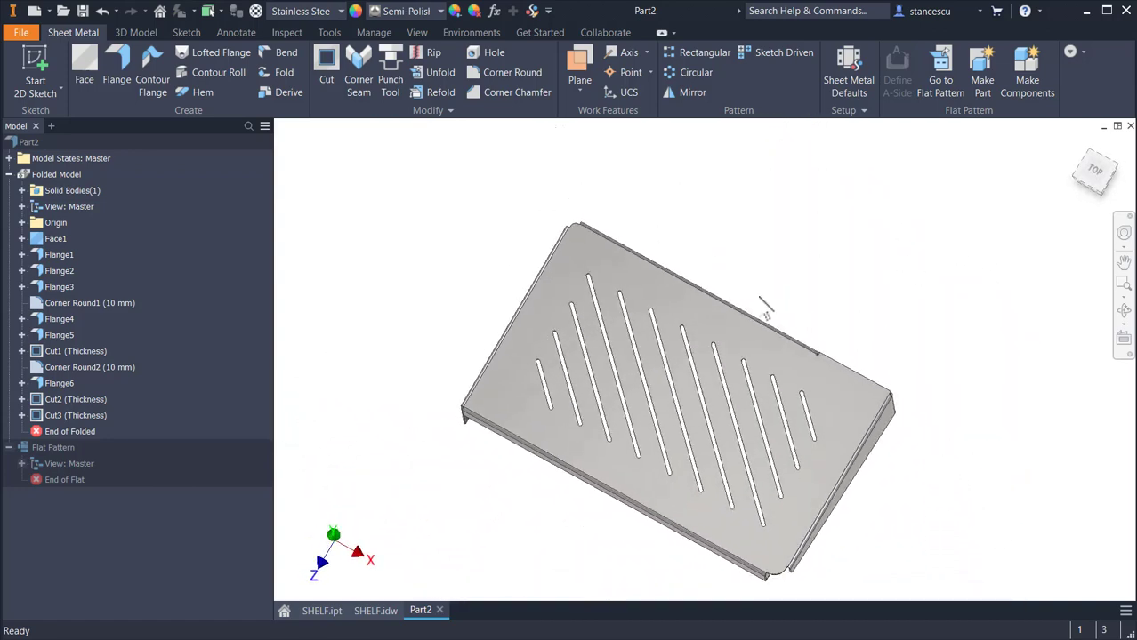
{"action": "key", "text": "F6"}
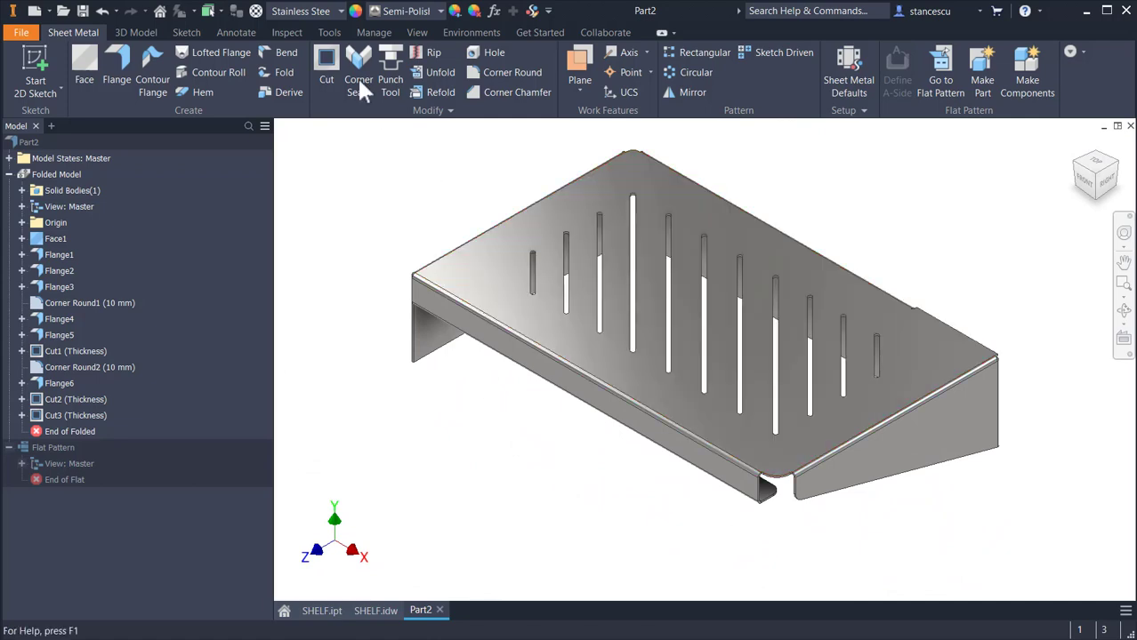
Step: Examine the position dimensions of the two Ø6 holes in the side view of the SHELF.idw drawing
{"action": "left_click", "coordinate": [373, 611]}
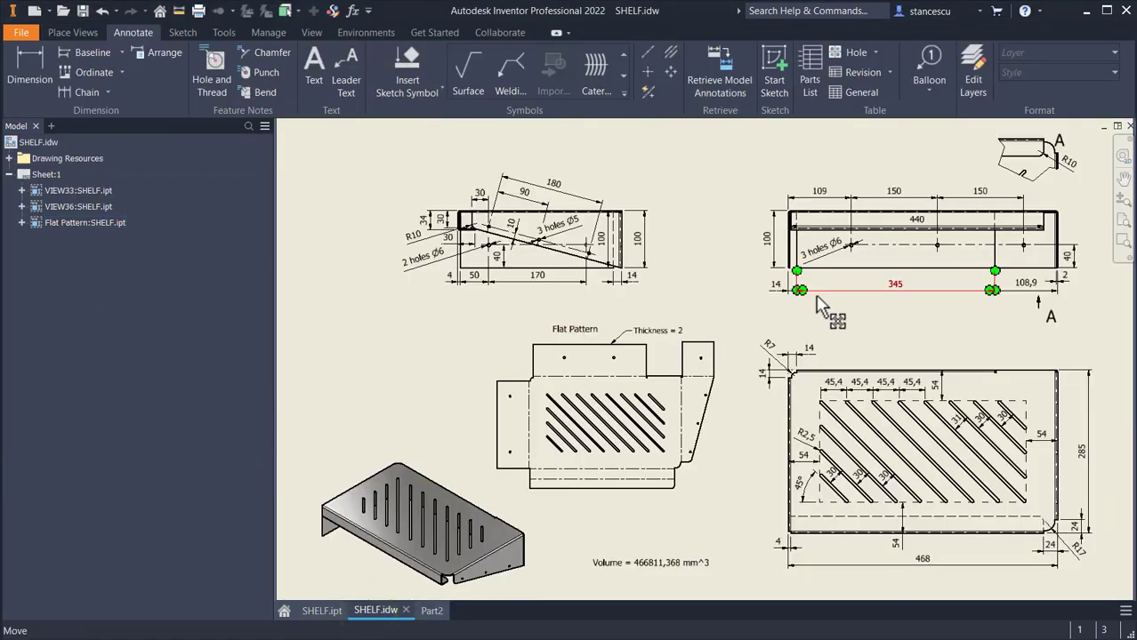
{"action": "scroll", "coordinate": [505, 254], "scroll_direction": "up", "scroll_amount": 4}
{"action": "scroll", "coordinate": [436, 302], "scroll_direction": "up", "scroll_amount": 2}
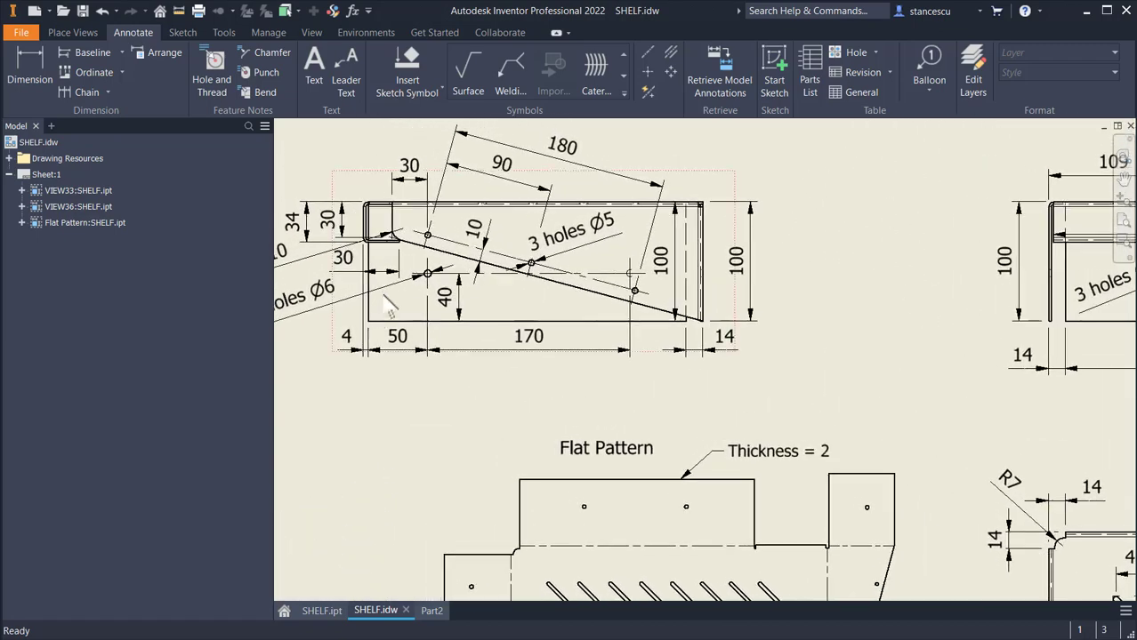
{"action": "left_click", "coordinate": [460, 351]}
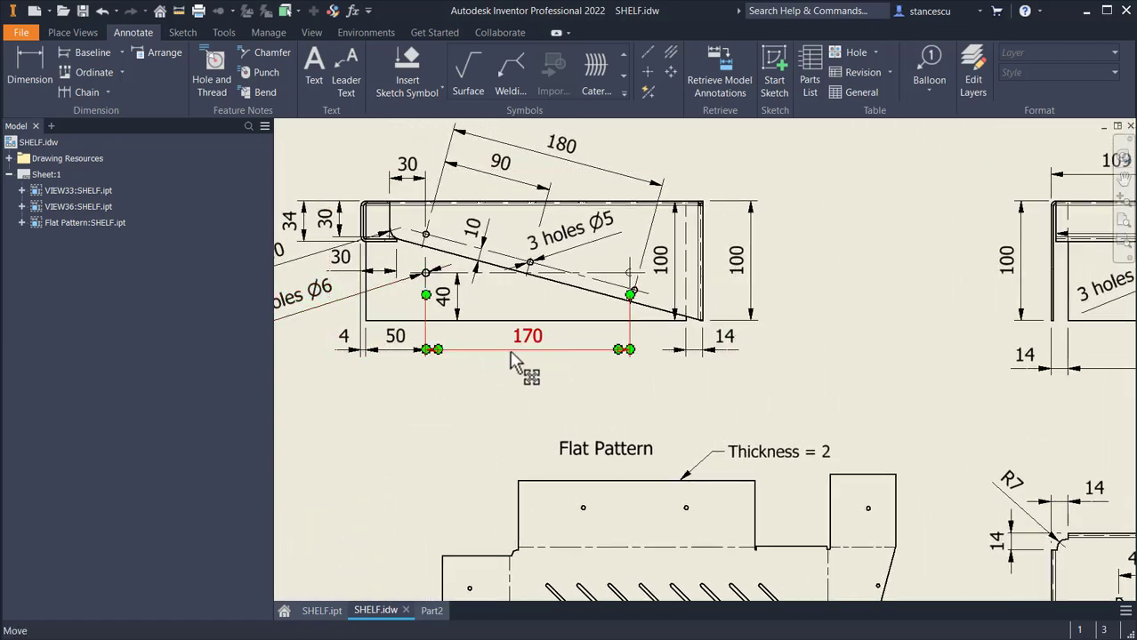
{"action": "left_click", "coordinate": [441, 301]}
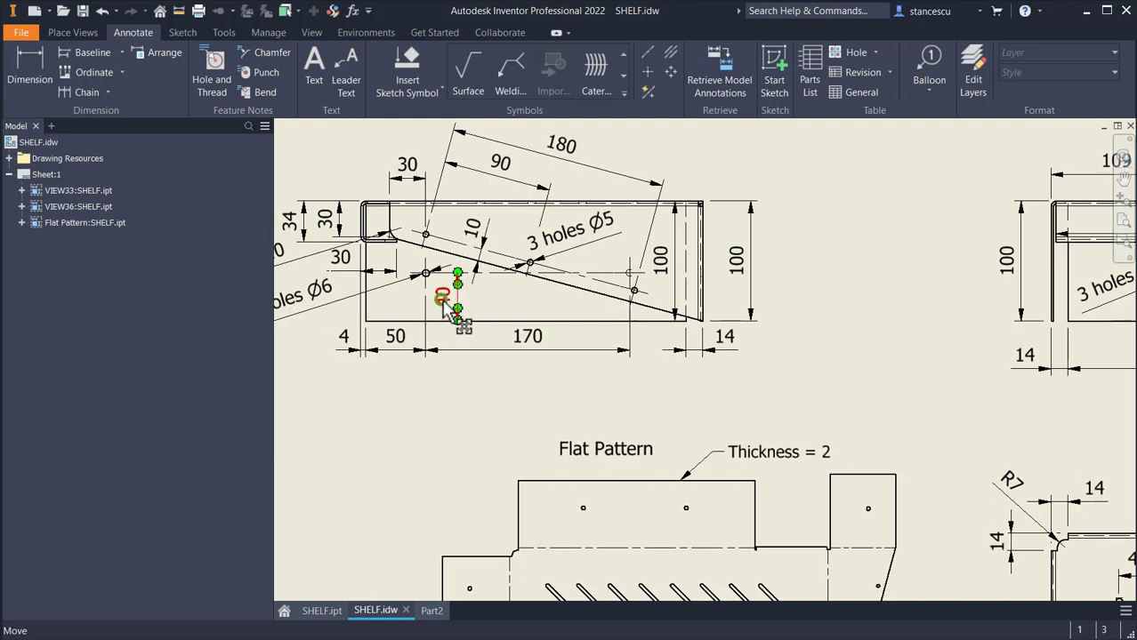
{"action": "middle_click_drag", "start_coordinate": [342, 342], "coordinate": [437, 346]}
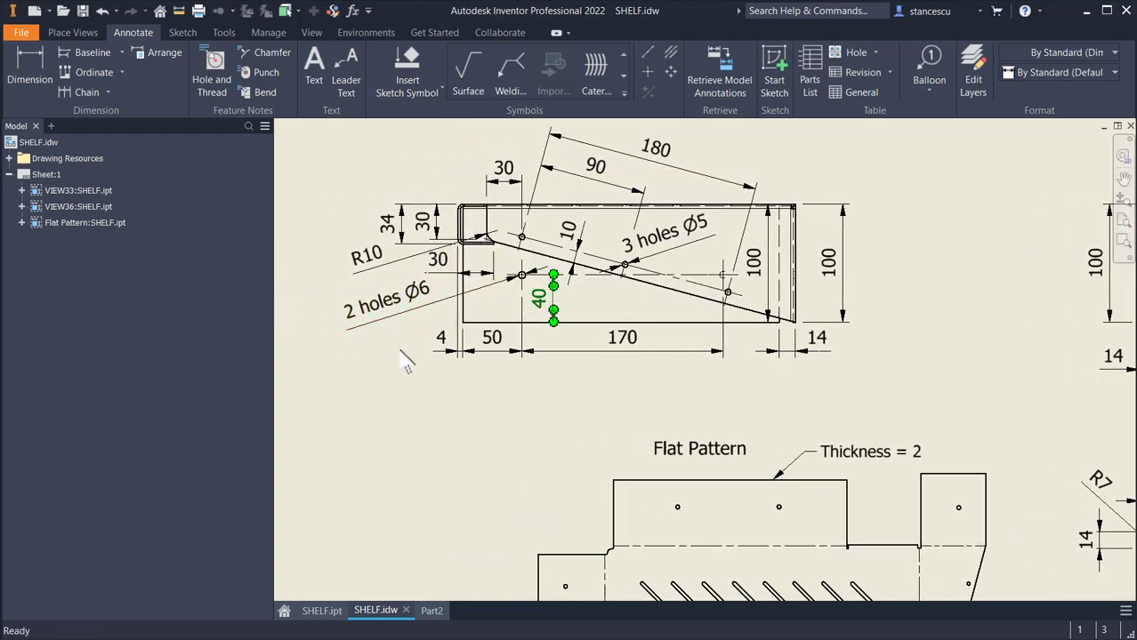
Step: Return to Part2 and start a new sketch on the inner face of the rectangular side flange
{"action": "left_click", "coordinate": [430, 614]}
{"action": "mouse_move", "coordinate": [515, 540]}
{"action": "middle_mouse_down", "text": "shift"}
{"action": "mouse_move", "coordinate": [538, 452]}
{"action": "mouse_move", "coordinate": [576, 412]}
{"action": "mouse_move", "coordinate": [578, 434]}
{"action": "mouse_move", "coordinate": [647, 421]}
{"action": "middle_mouse_up", "text": "shift"}
{"action": "left_click", "coordinate": [658, 405]}
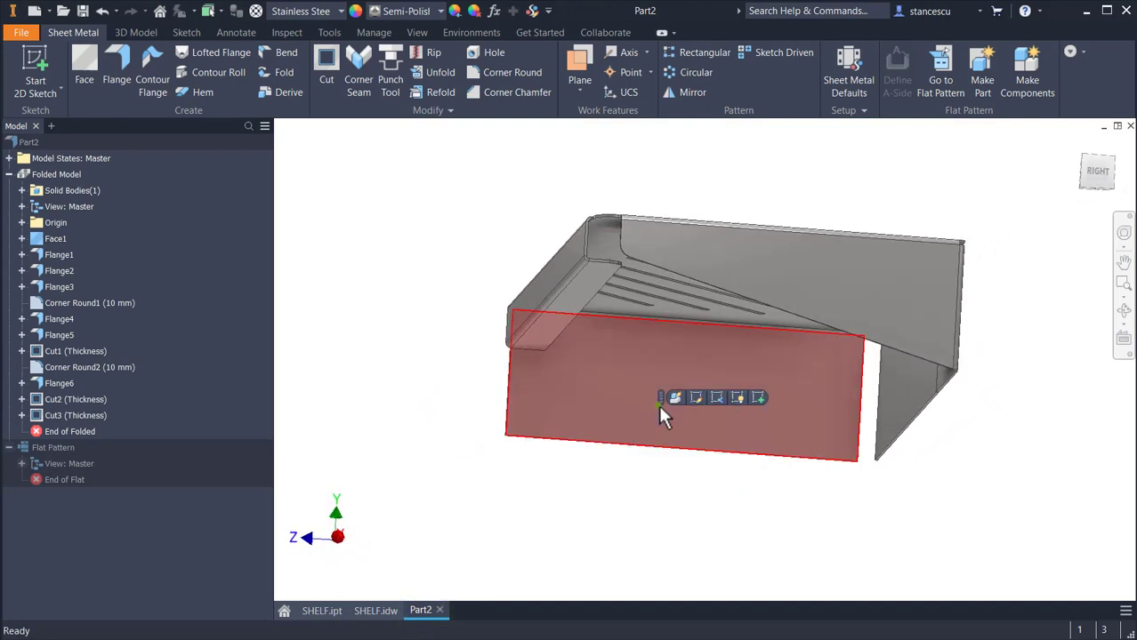
{"action": "left_click", "coordinate": [758, 397]}
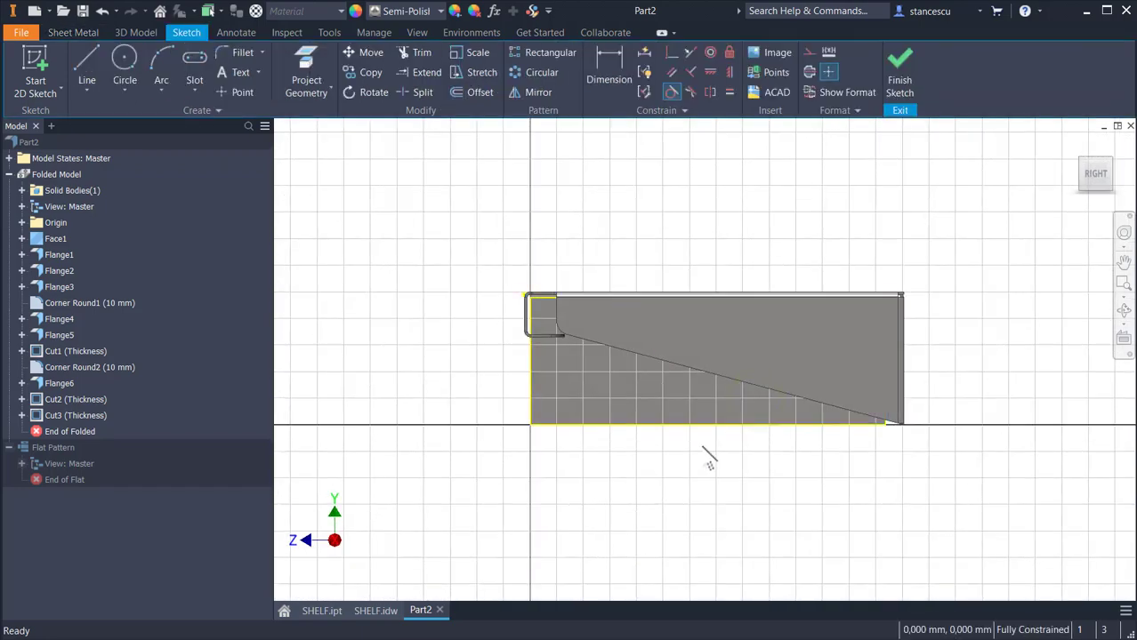
{"action": "key", "text": "F5"}
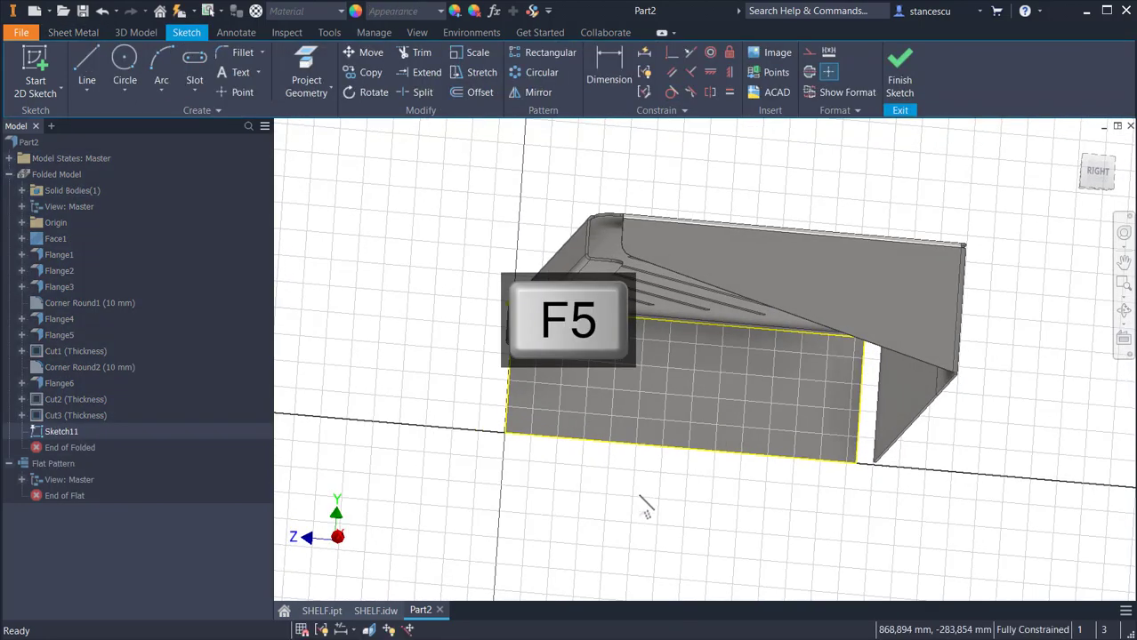
Step: Place two sketch points about 134 mm apart on the flange face and constrain them horizontally level with each other
{"action": "left_click", "coordinate": [224, 92]}
{"action": "left_click", "coordinate": [608, 371]}
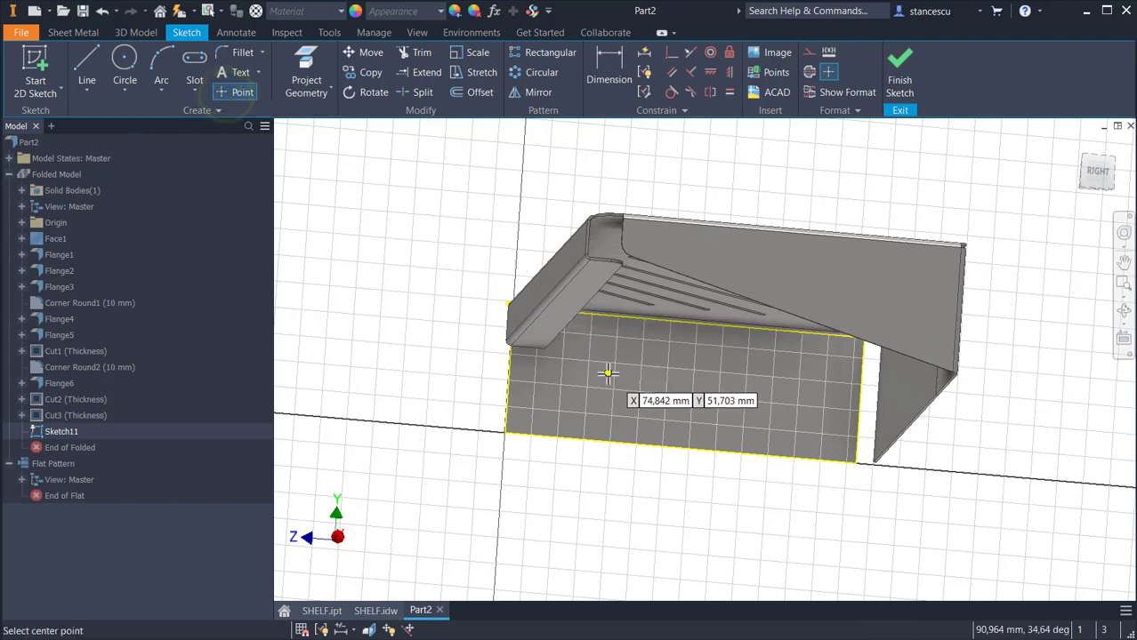
{"action": "left_click", "coordinate": [783, 398]}
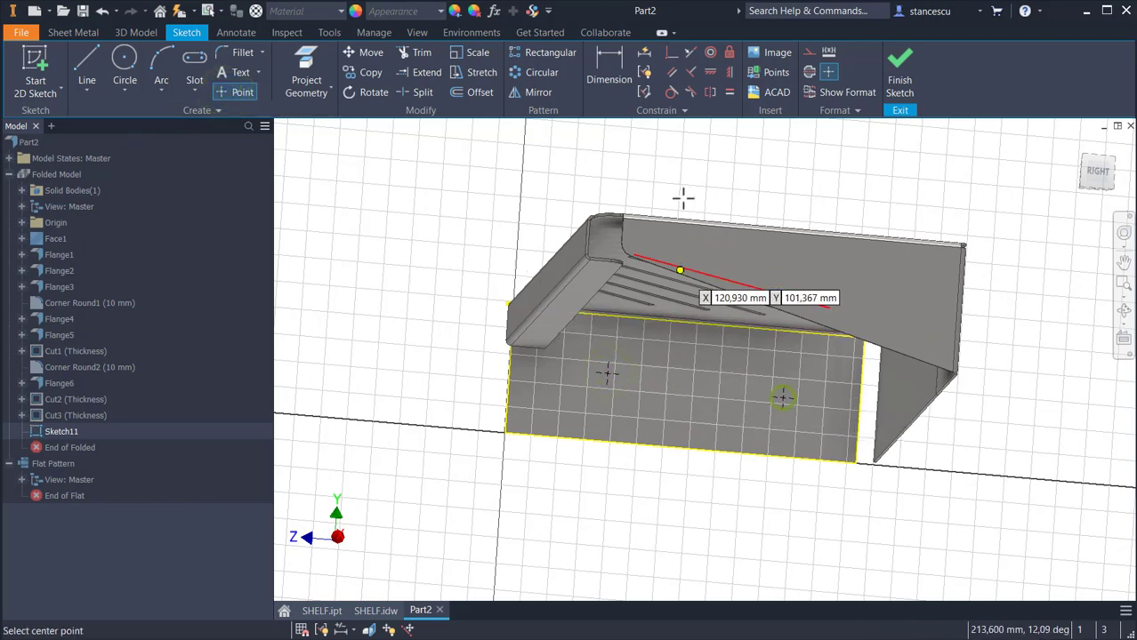
{"action": "left_click", "coordinate": [707, 73]}
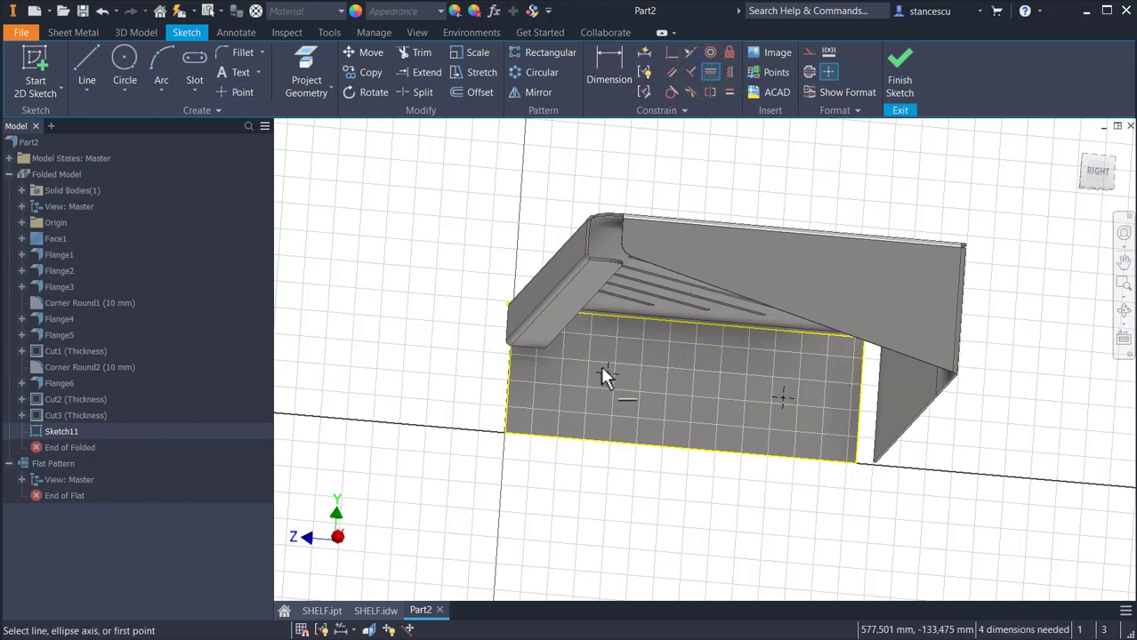
{"action": "left_click", "coordinate": [605, 374]}
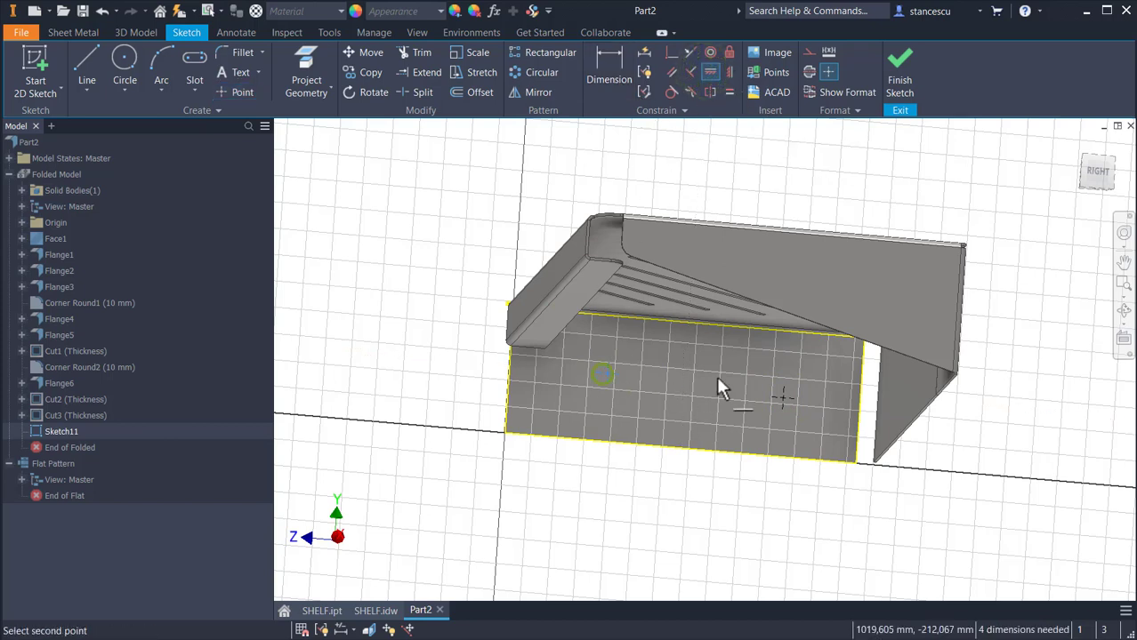
{"action": "left_click", "coordinate": [779, 402]}
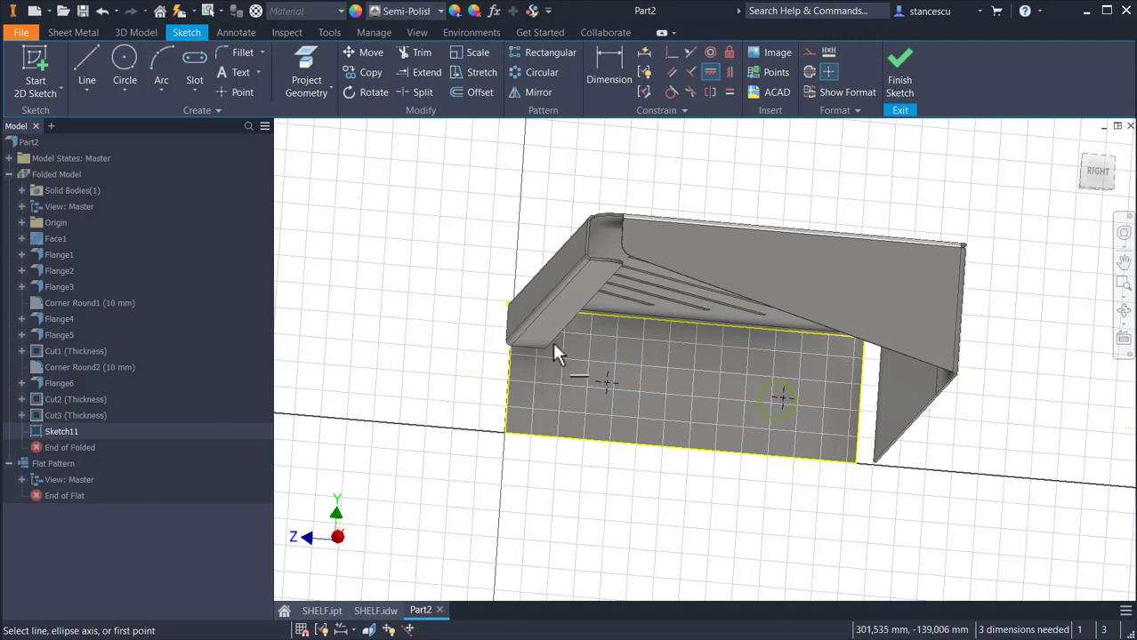
Step: Dimension the front point's height above the flange's lower edge as 40 mm
{"action": "left_click", "coordinate": [619, 71]}
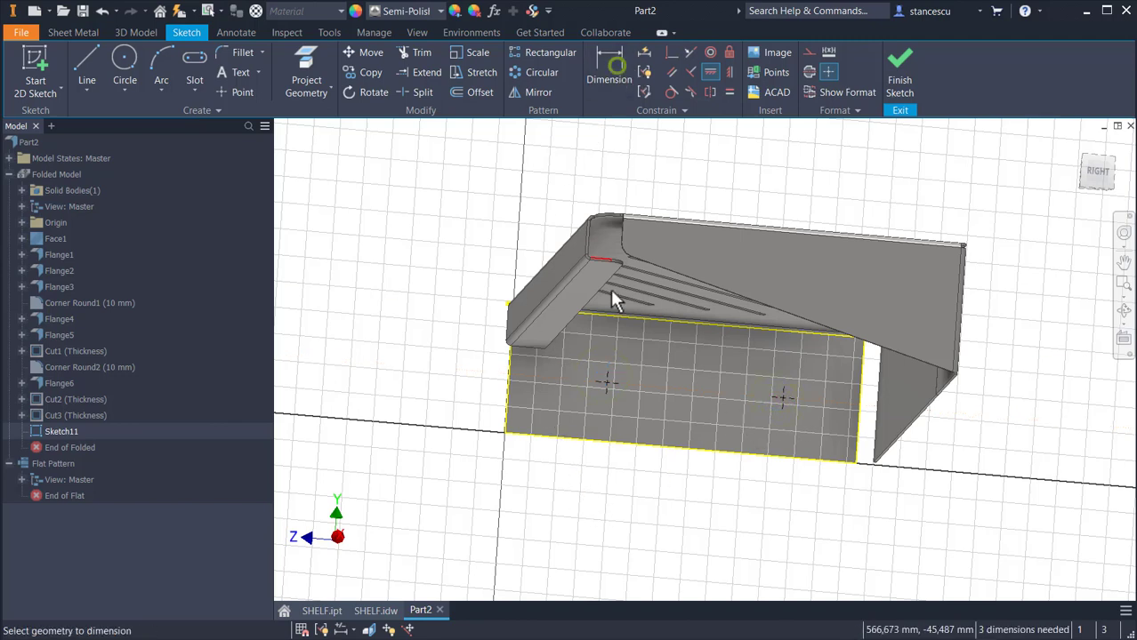
{"action": "left_click", "coordinate": [609, 392]}
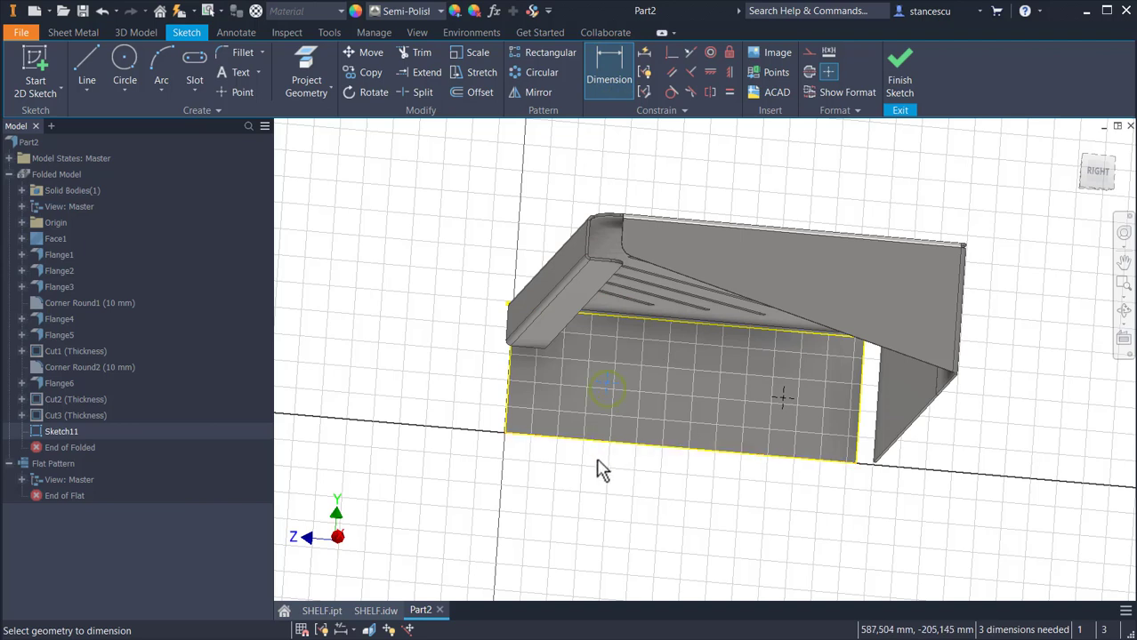
{"action": "left_click", "coordinate": [609, 445]}
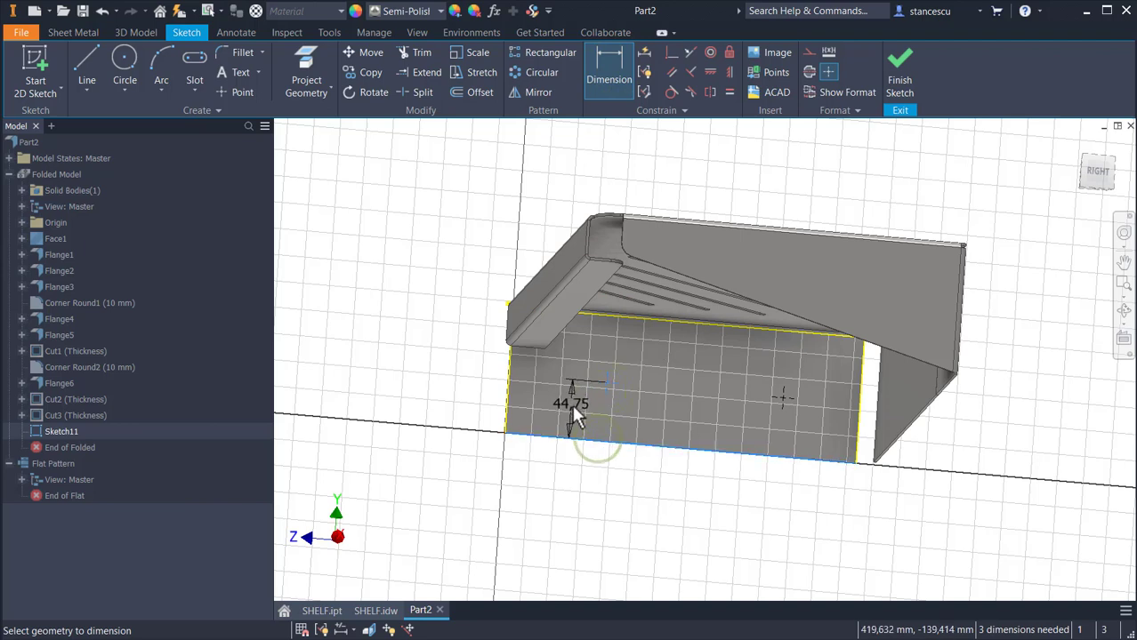
{"action": "left_click", "coordinate": [638, 403]}
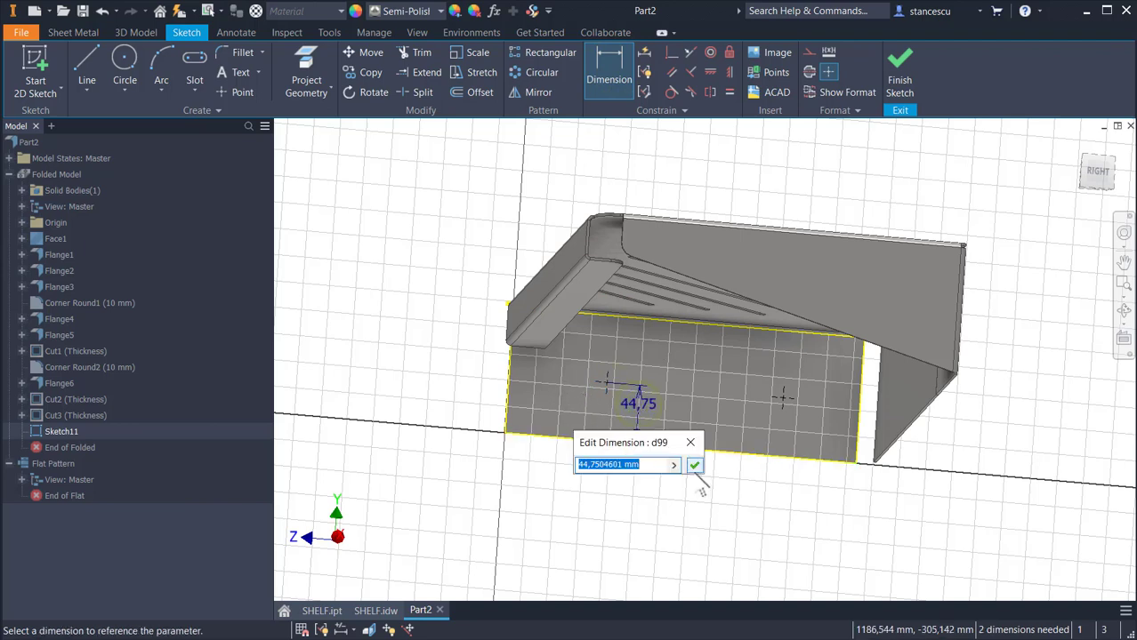
{"action": "type", "text": "40"}
{"action": "key", "text": "Return"}
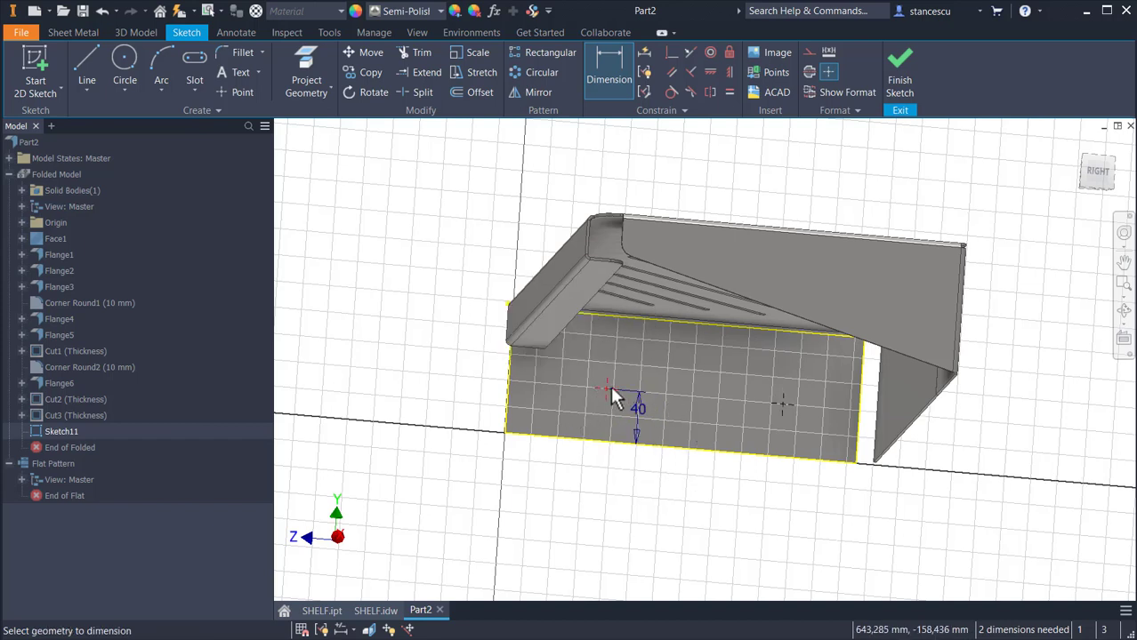
Step: Dimension the front point's horizontal distance from the flange's lower front corner as 50 mm
{"action": "left_click", "coordinate": [509, 432]}
{"action": "left_click", "coordinate": [569, 488]}
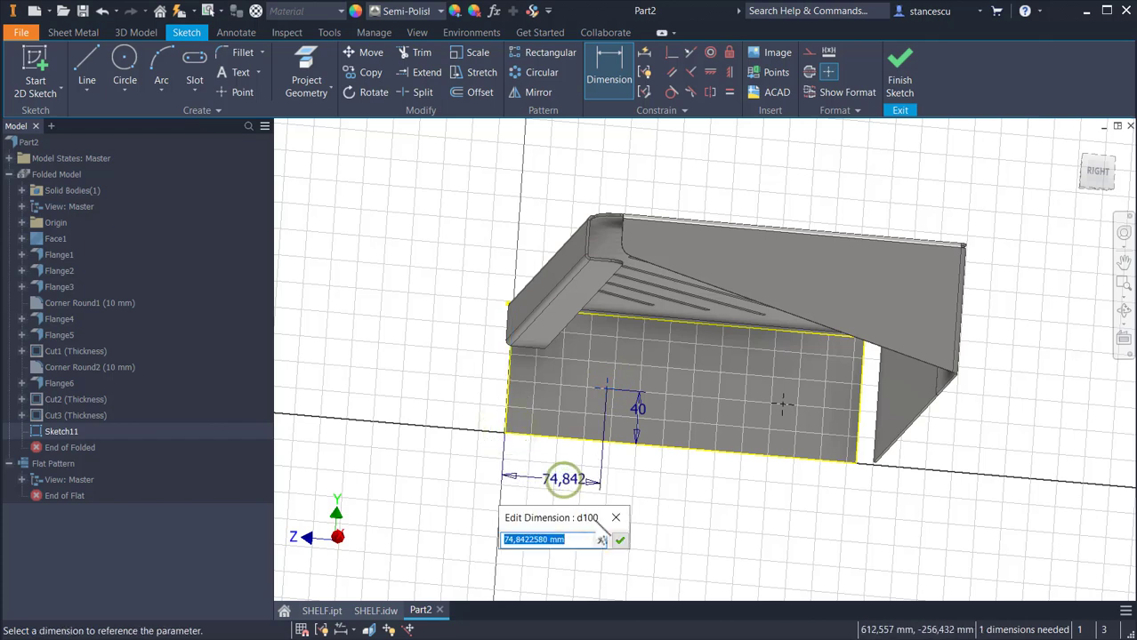
{"action": "type", "text": "50"}
{"action": "key", "text": "Return"}
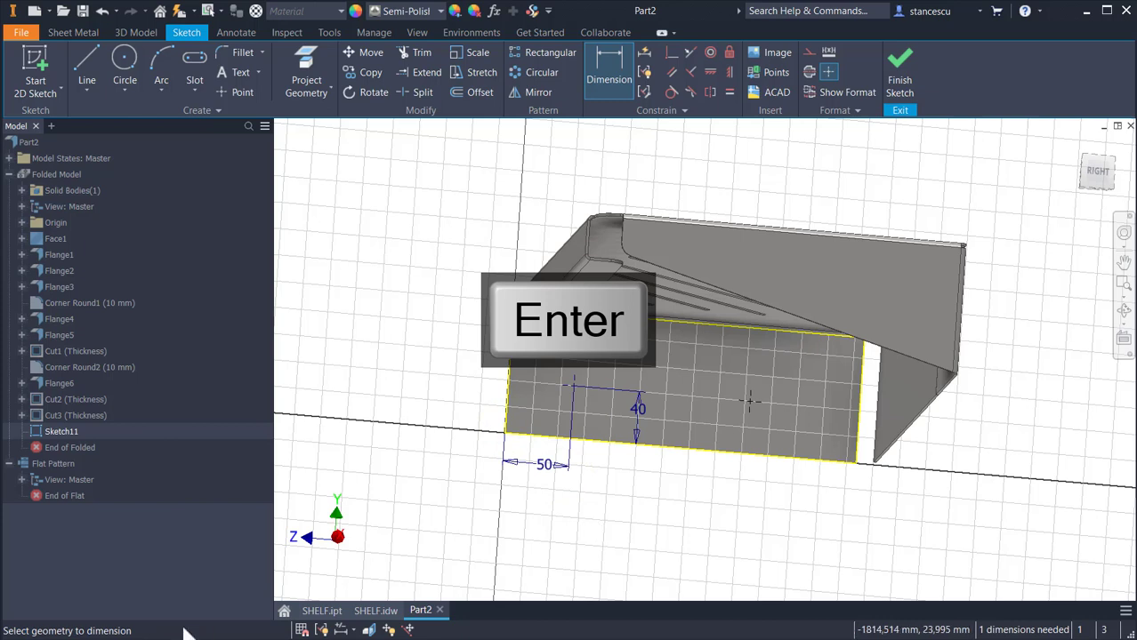
Step: Dimension the horizontal spacing between the two sketch points on the side flange as 170 mm
{"action": "left_click", "coordinate": [569, 385]}
{"action": "left_click", "coordinate": [749, 400]}
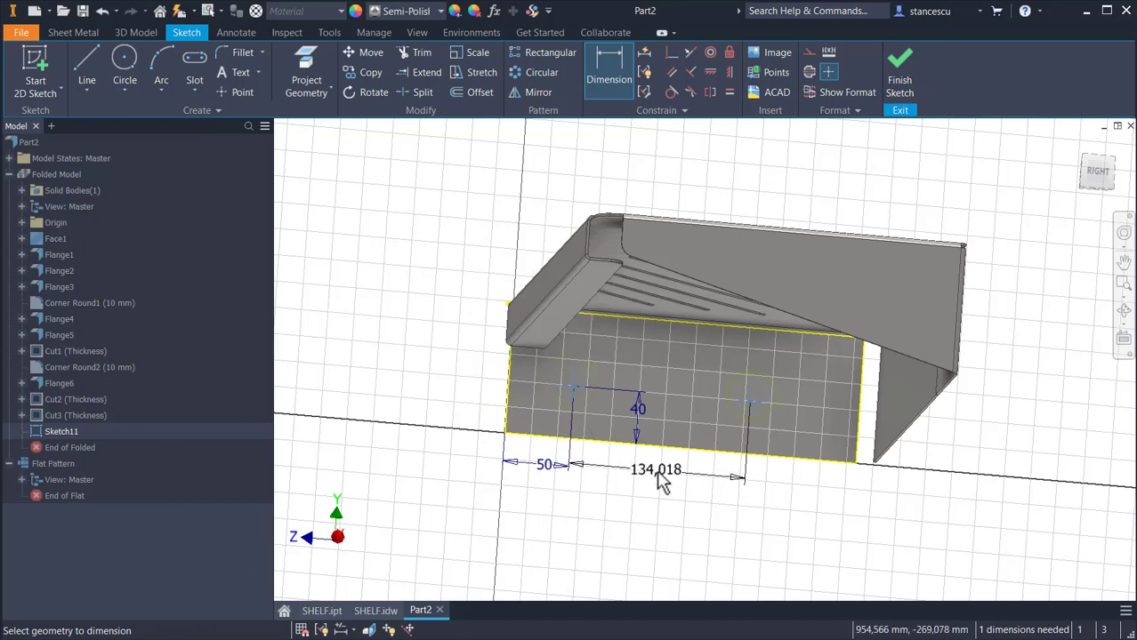
{"action": "left_click", "coordinate": [661, 480]}
{"action": "type", "text": "17"}
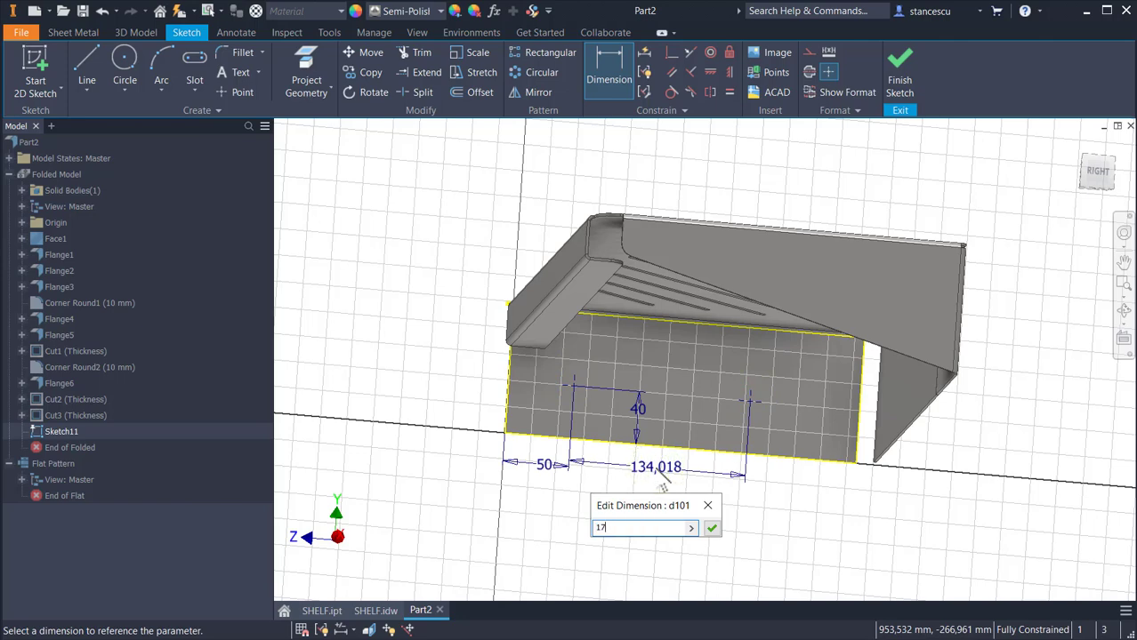
{"action": "type", "text": "0"}
{"action": "key", "text": "Return"}
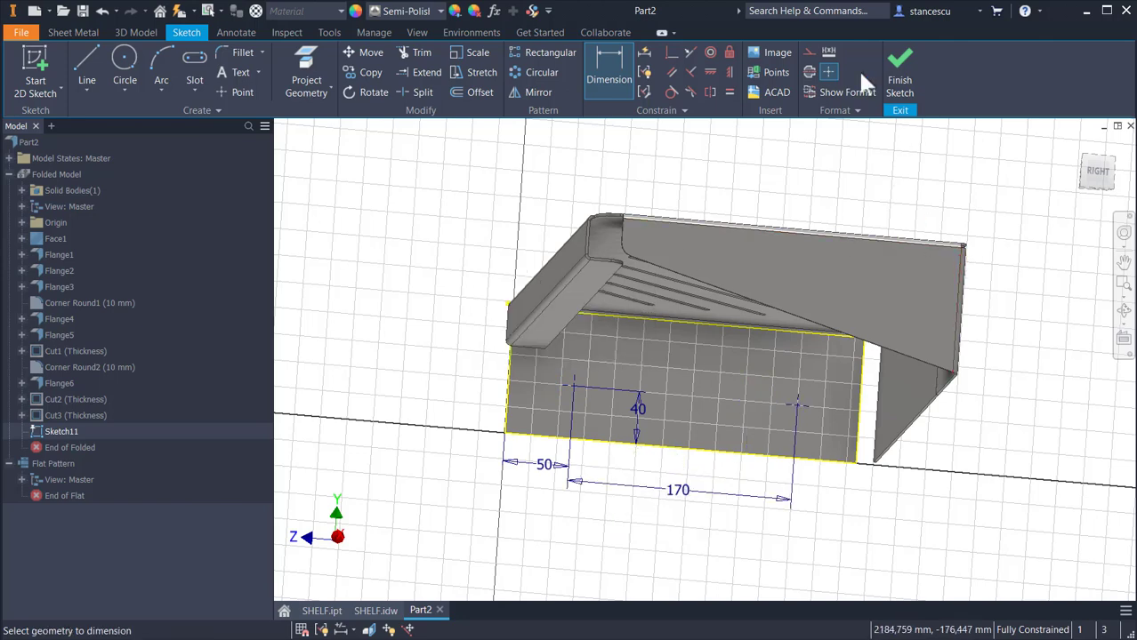
Step: Finish the sketch and create 6 mm diameter holes through the sheet thickness at both sketch points
{"action": "left_click", "coordinate": [900, 61]}
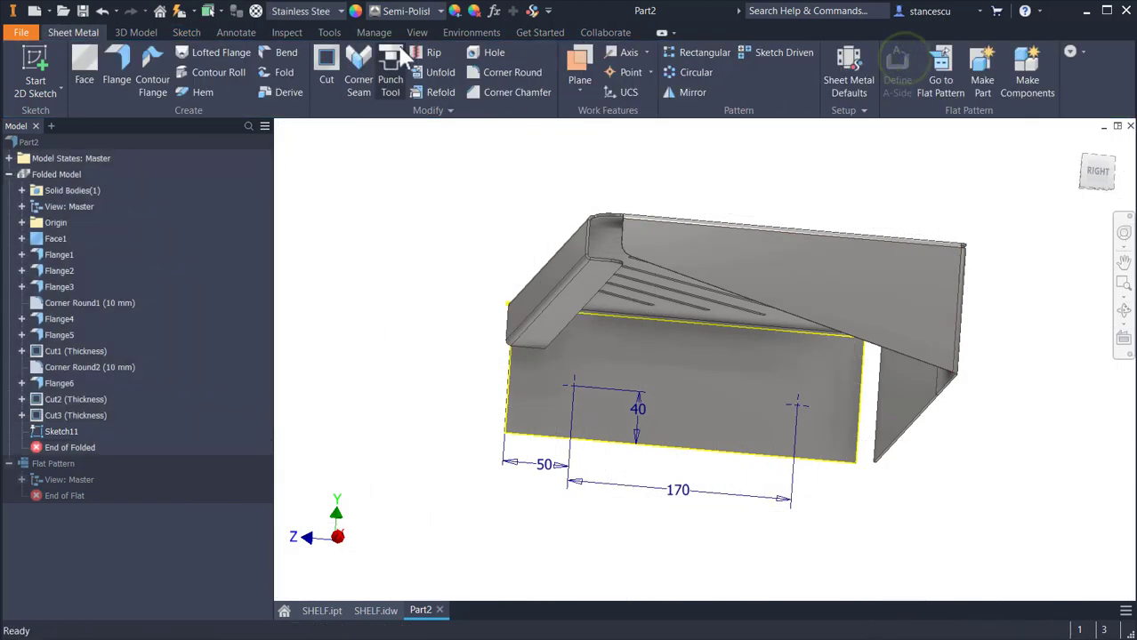
{"action": "left_click", "coordinate": [477, 55]}
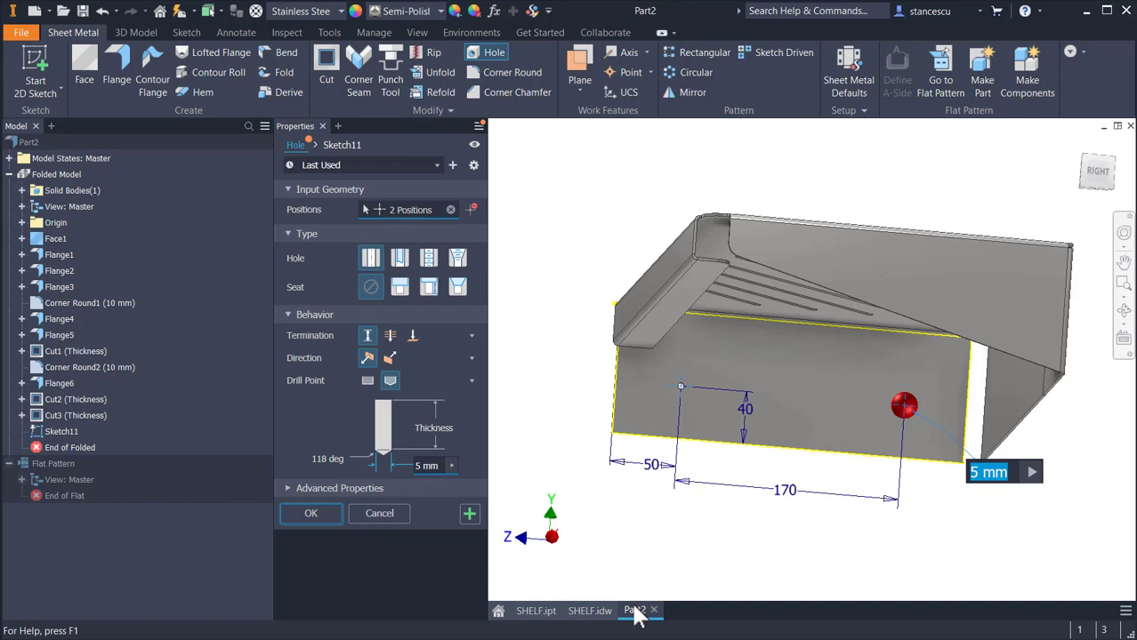
{"action": "type", "text": "6"}
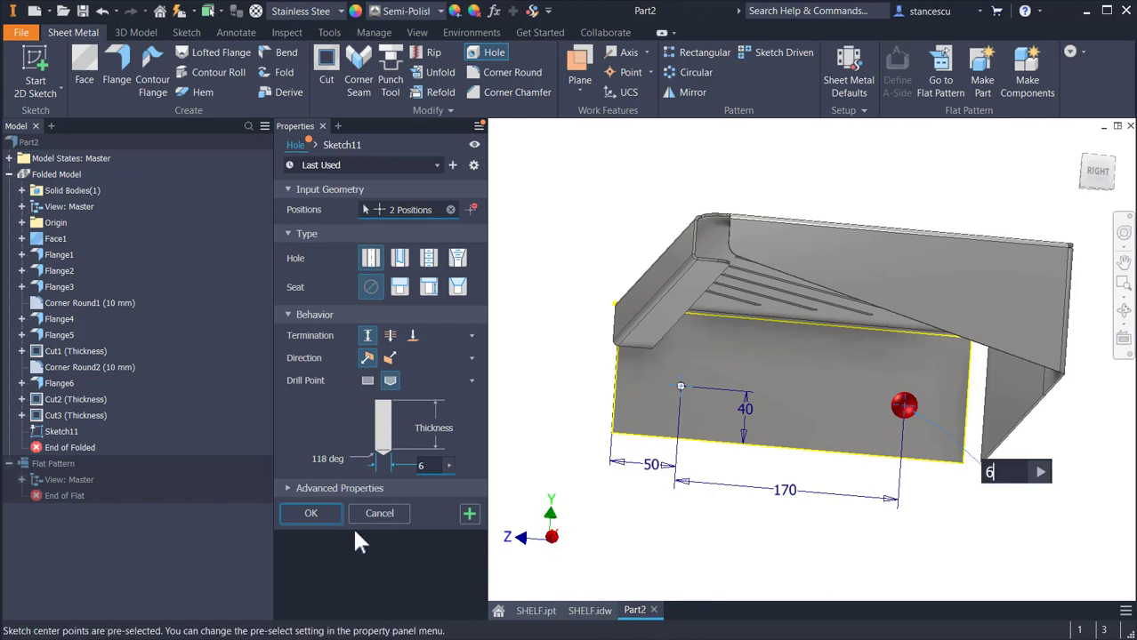
{"action": "left_click", "coordinate": [311, 513]}
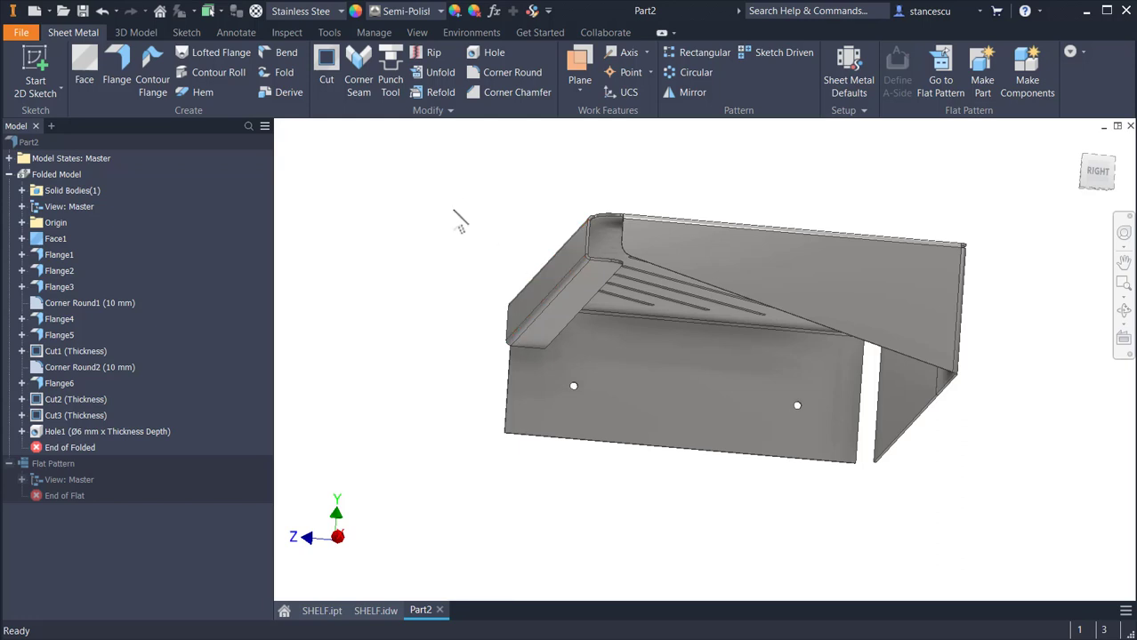
Step: Check the three-hole layout in the SHELF.idw drawing, and start a sketch on the inner face of the long back flange in Part2
{"action": "middle_click_drag", "start_coordinate": [604, 357], "coordinate": [689, 380], "text": "shift"}
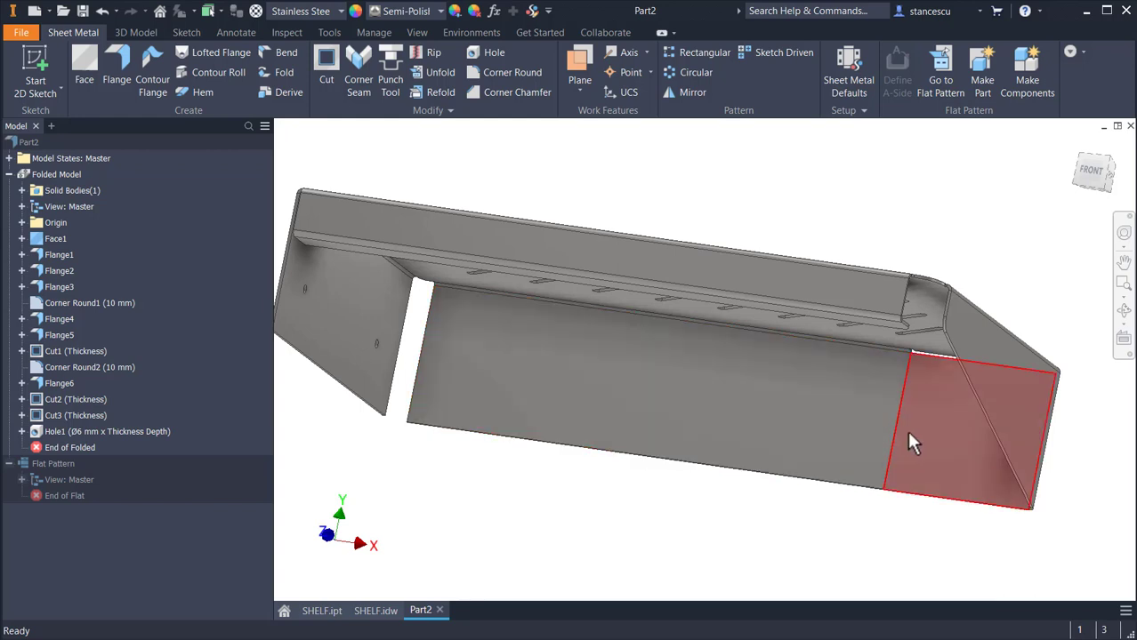
{"action": "left_click", "coordinate": [662, 524]}
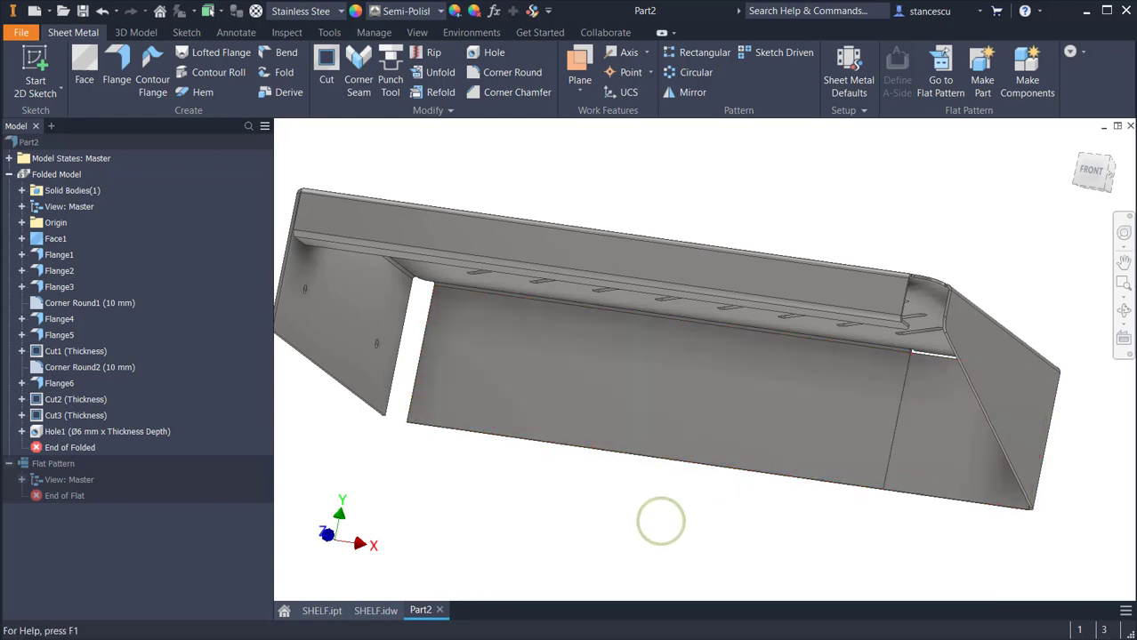
{"action": "left_click", "coordinate": [377, 610]}
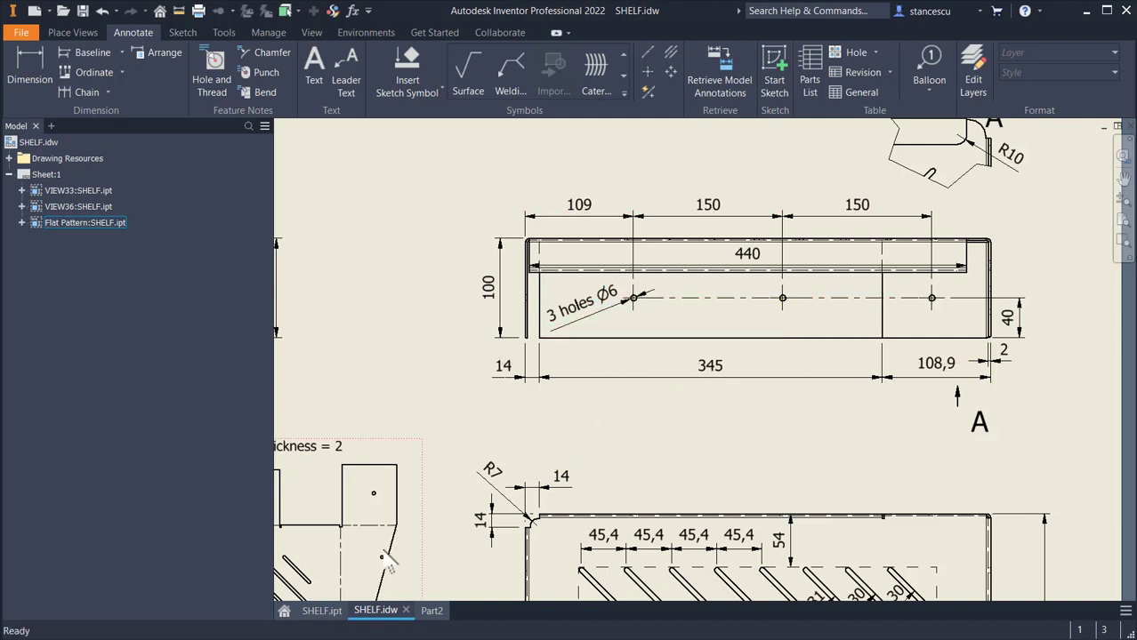
{"action": "left_click", "coordinate": [433, 613]}
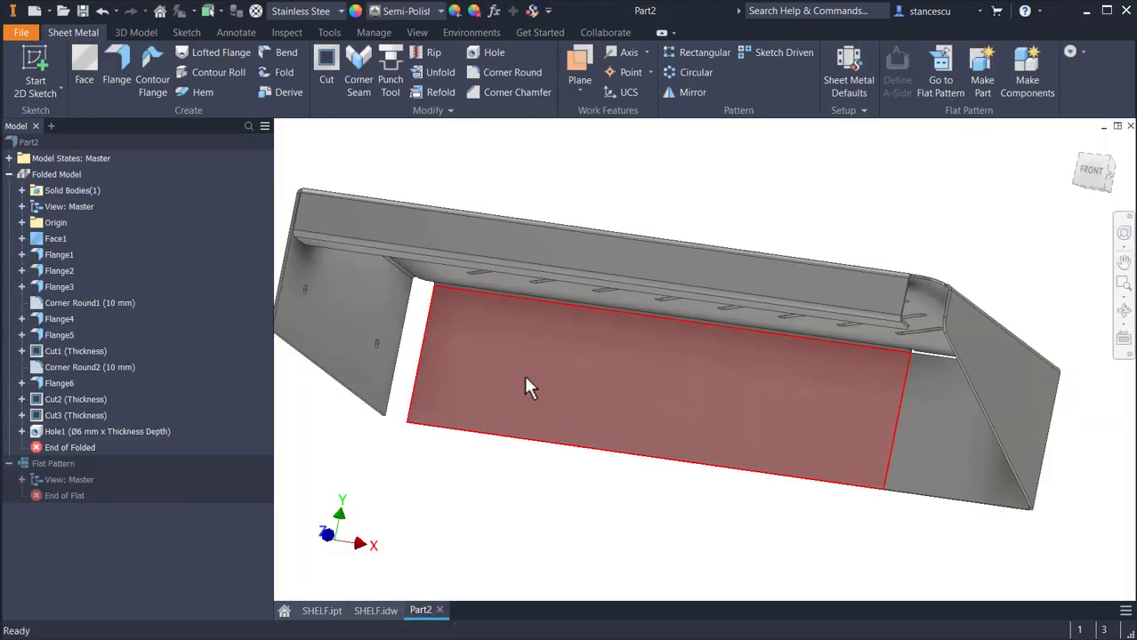
{"action": "left_click", "coordinate": [525, 378]}
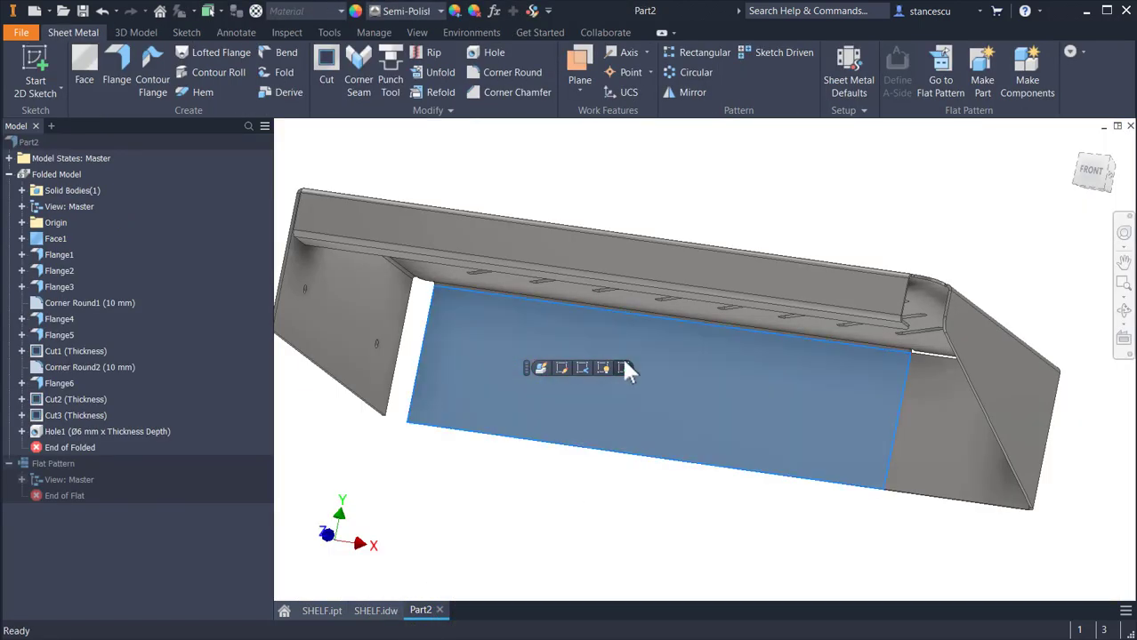
{"action": "left_click", "coordinate": [624, 367]}
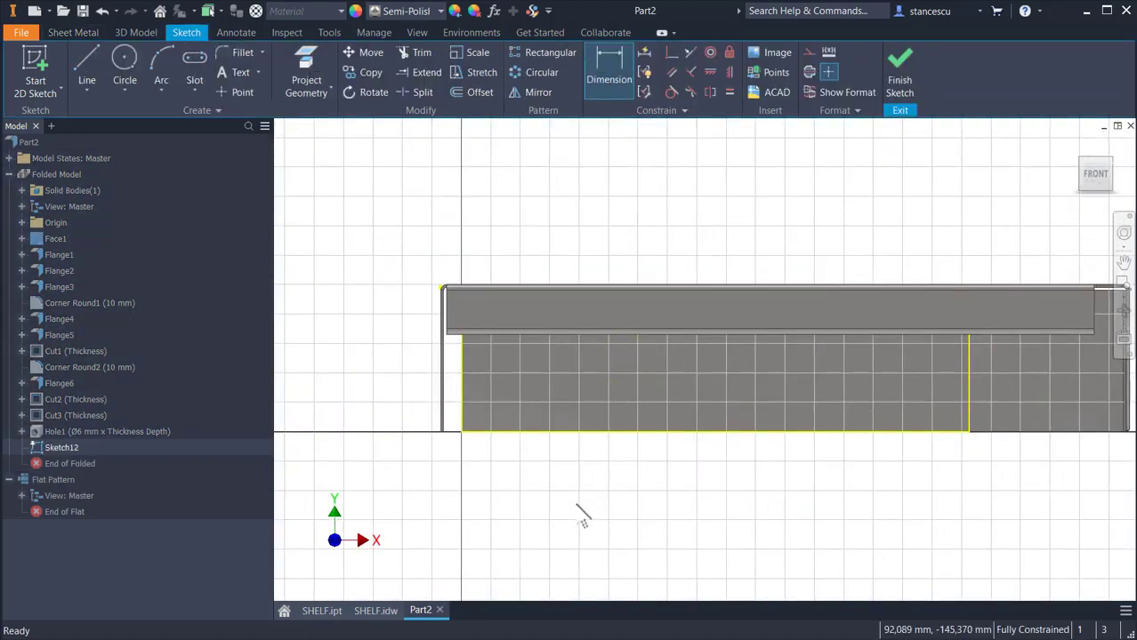
{"action": "key", "text": "F5"}
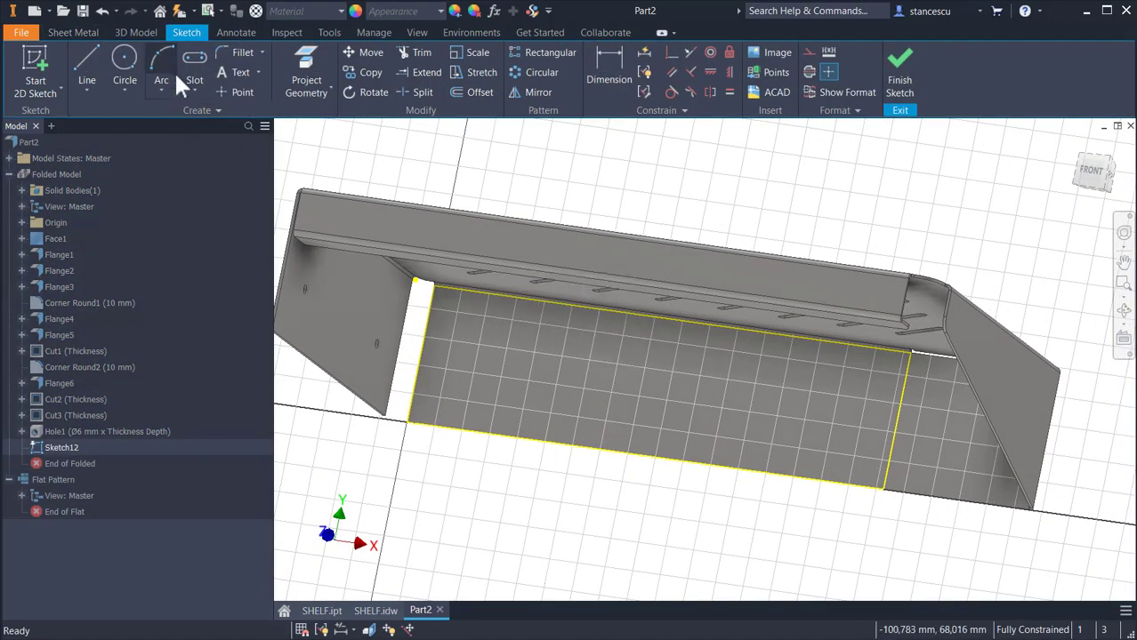
Step: Place three sketch points along the back flange, about 105 mm and 249 mm apart, the last one beyond the face's right edge
{"action": "left_click", "coordinate": [239, 94]}
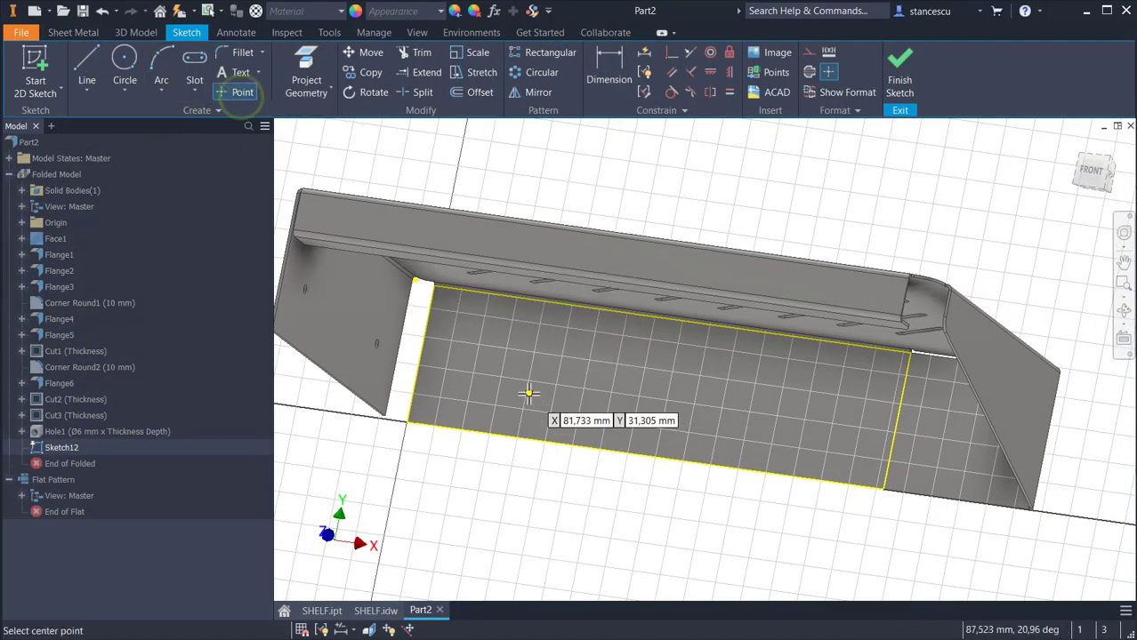
{"action": "left_click", "coordinate": [480, 350]}
{"action": "left_click", "coordinate": [620, 385]}
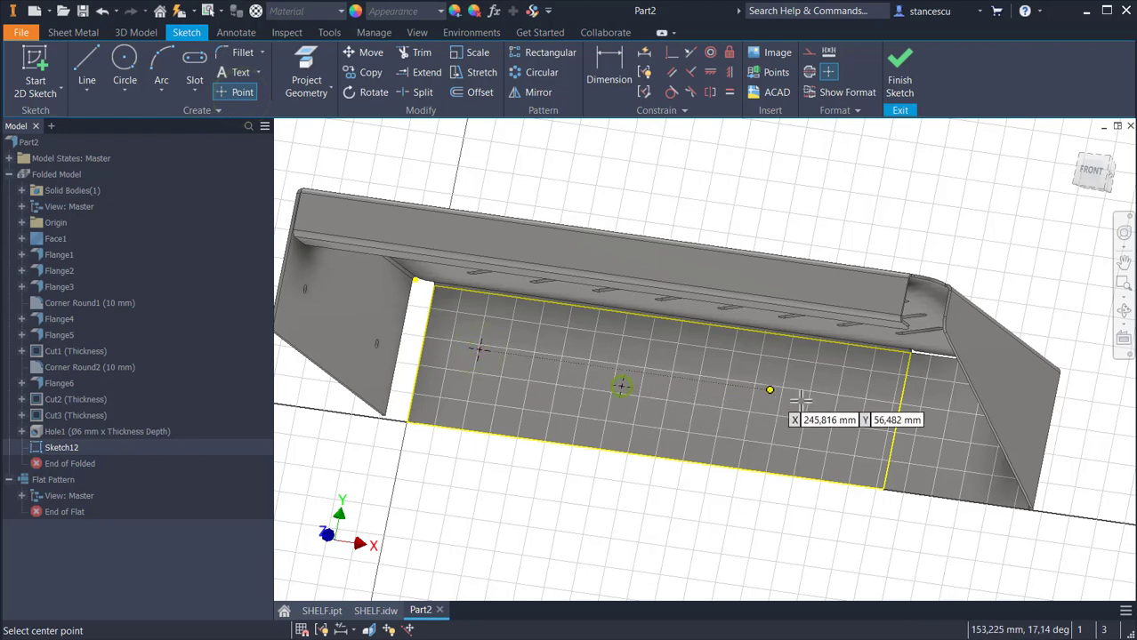
{"action": "left_click", "coordinate": [967, 429]}
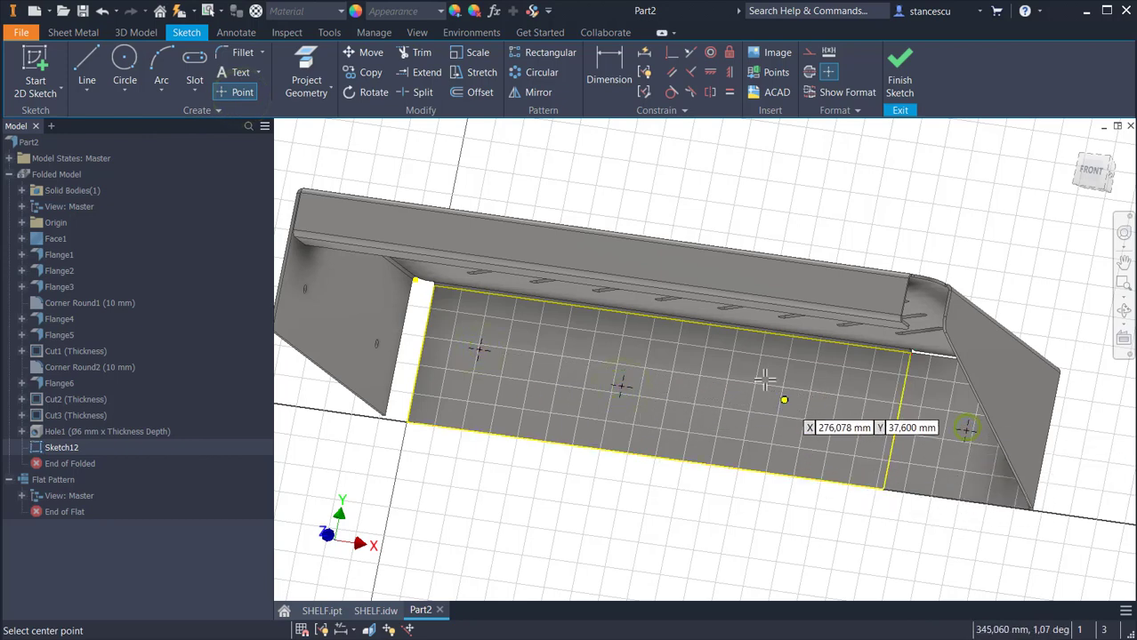
Step: Constrain the left and right sketch points to lie horizontally level with the middle point
{"action": "left_click", "coordinate": [709, 72]}
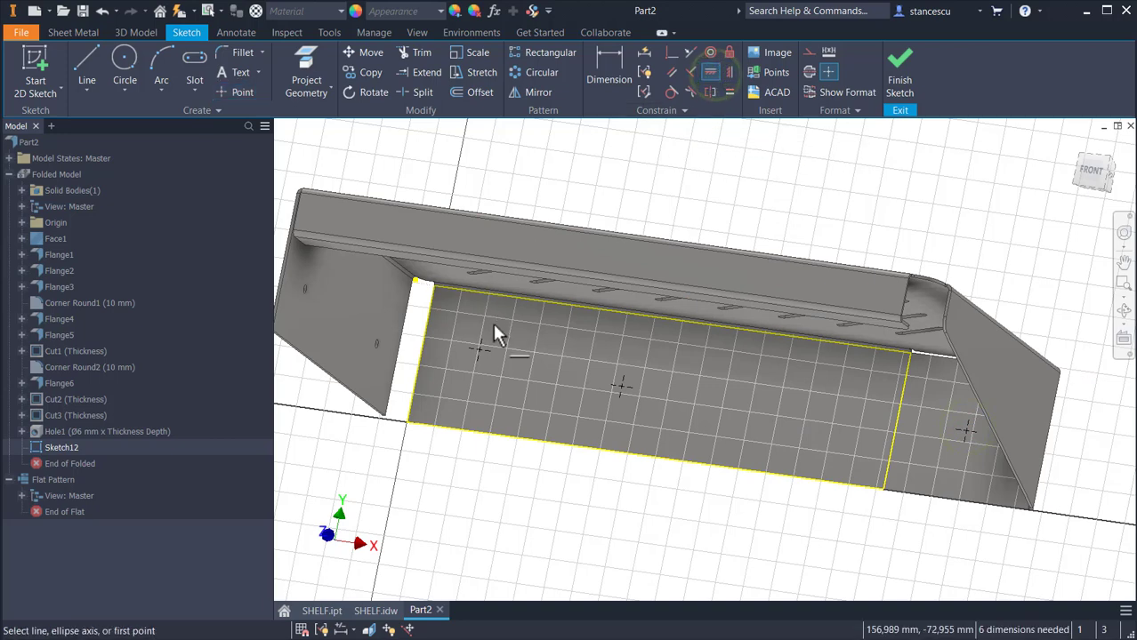
{"action": "left_click", "coordinate": [483, 344]}
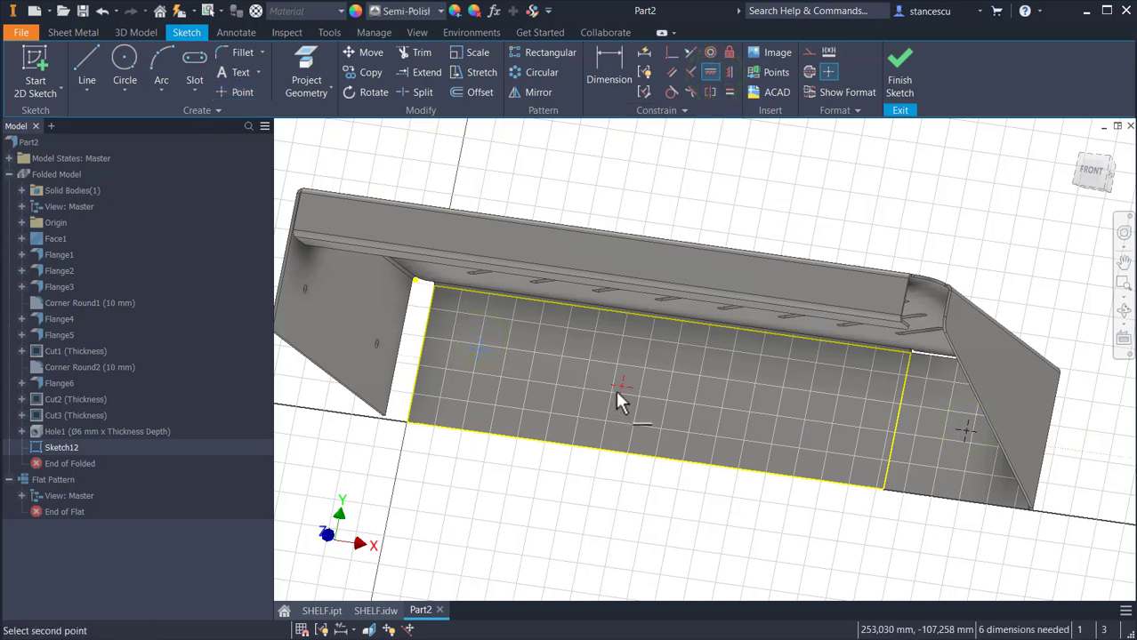
{"action": "left_click", "coordinate": [616, 392]}
{"action": "left_click", "coordinate": [617, 389]}
{"action": "left_click", "coordinate": [966, 426]}
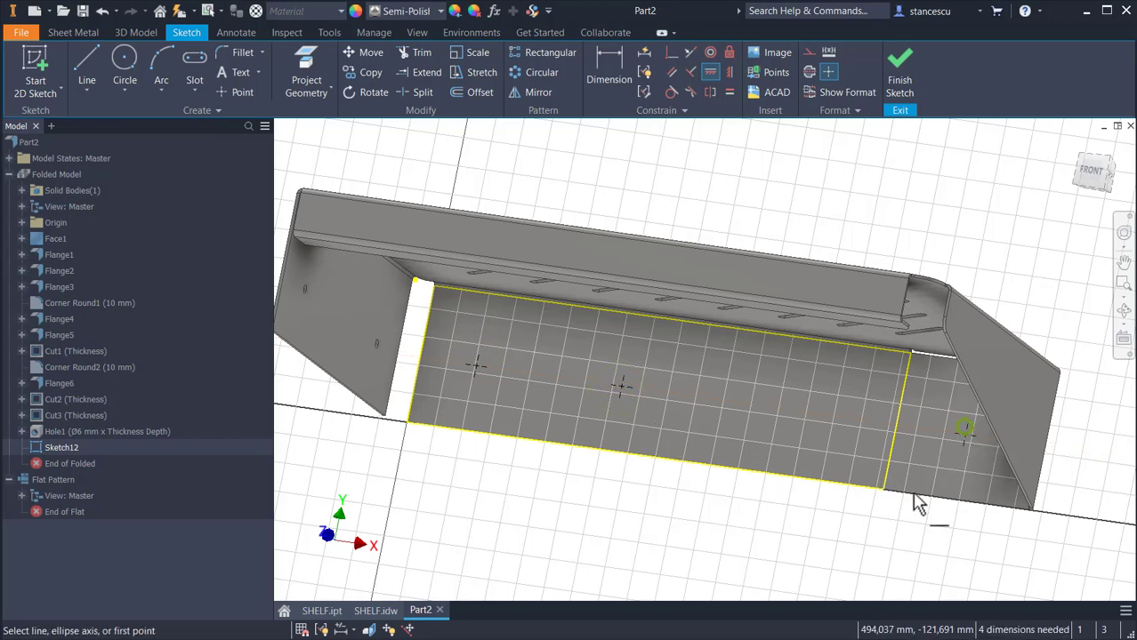
Step: Dimension the middle point's height above the back flange's lower edge as 40 mm
{"action": "left_click", "coordinate": [611, 56]}
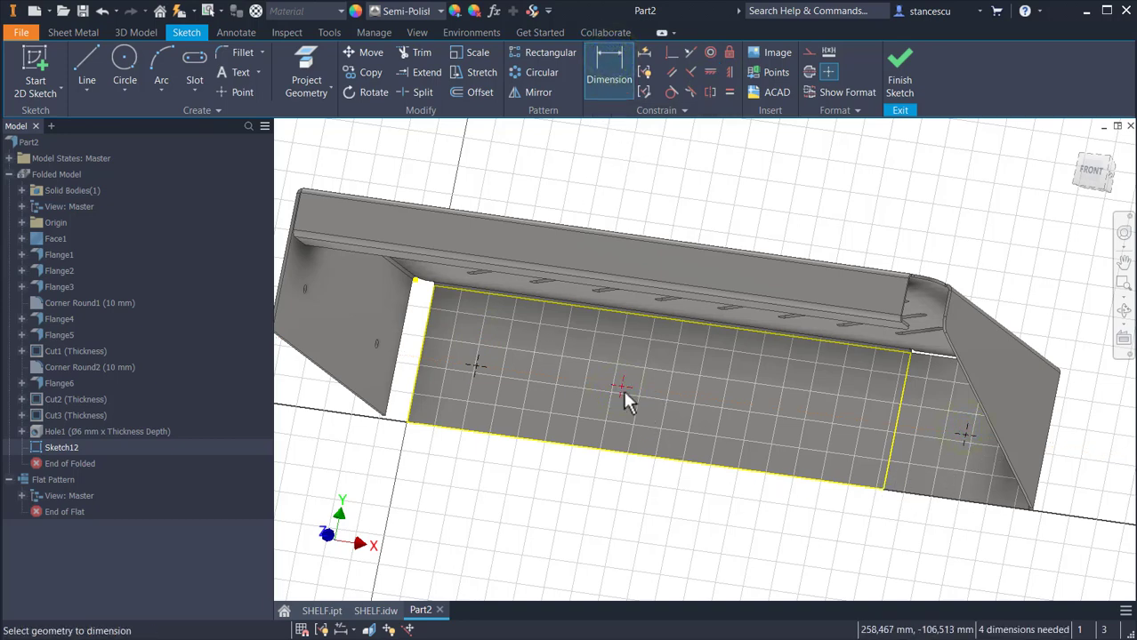
{"action": "left_click", "coordinate": [610, 455]}
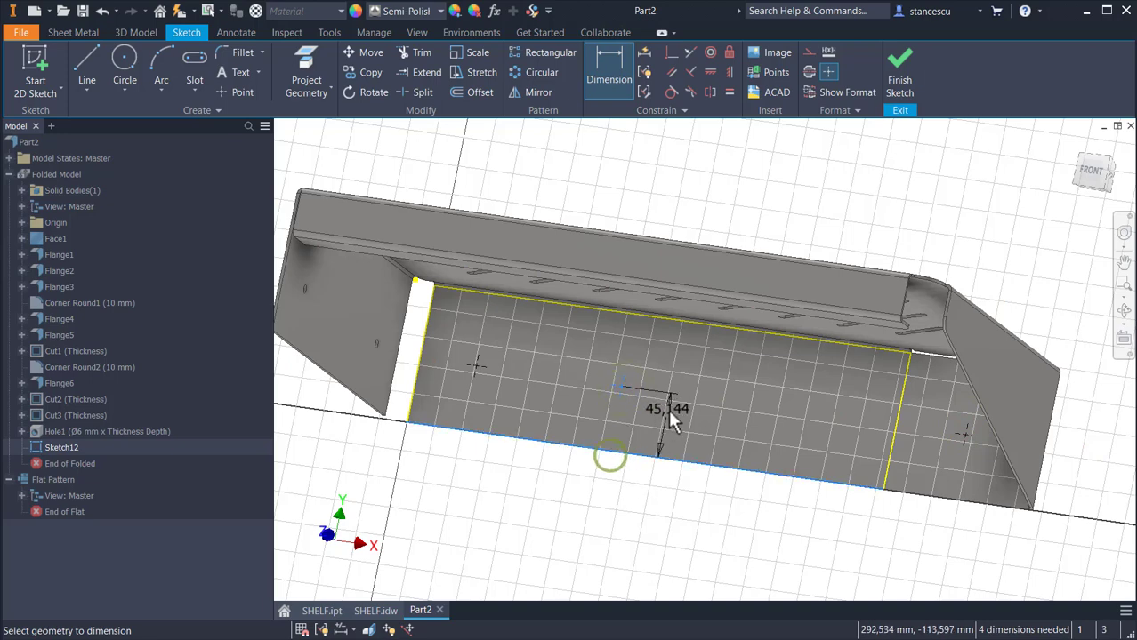
{"action": "left_click", "coordinate": [668, 416]}
{"action": "type", "text": "4"}
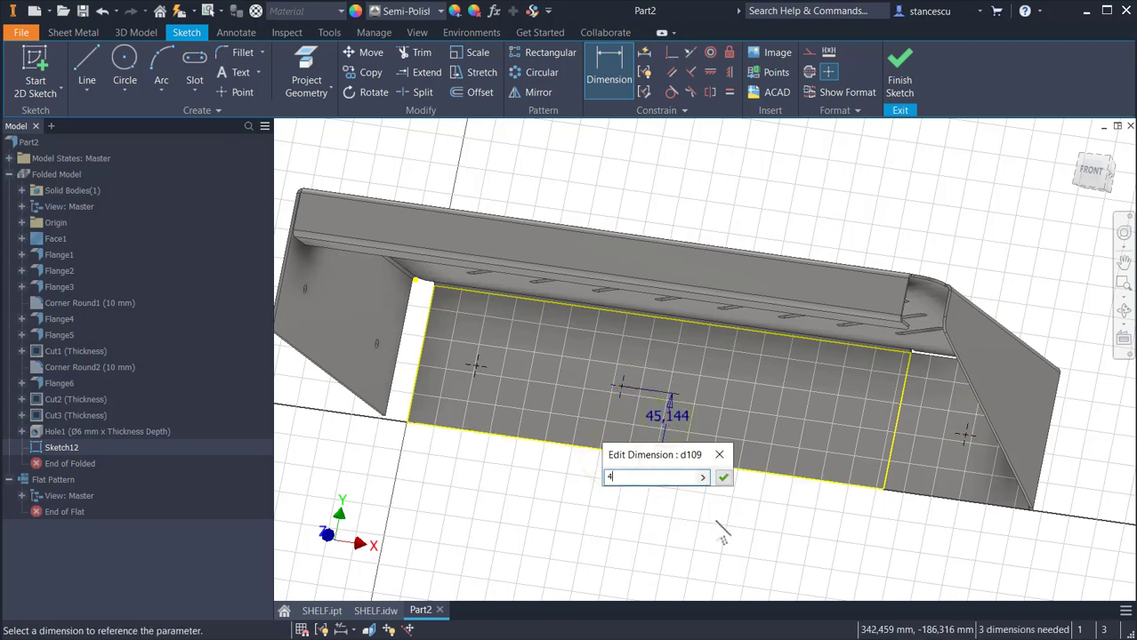
{"action": "type", "text": "0"}
{"action": "key", "text": "Return"}
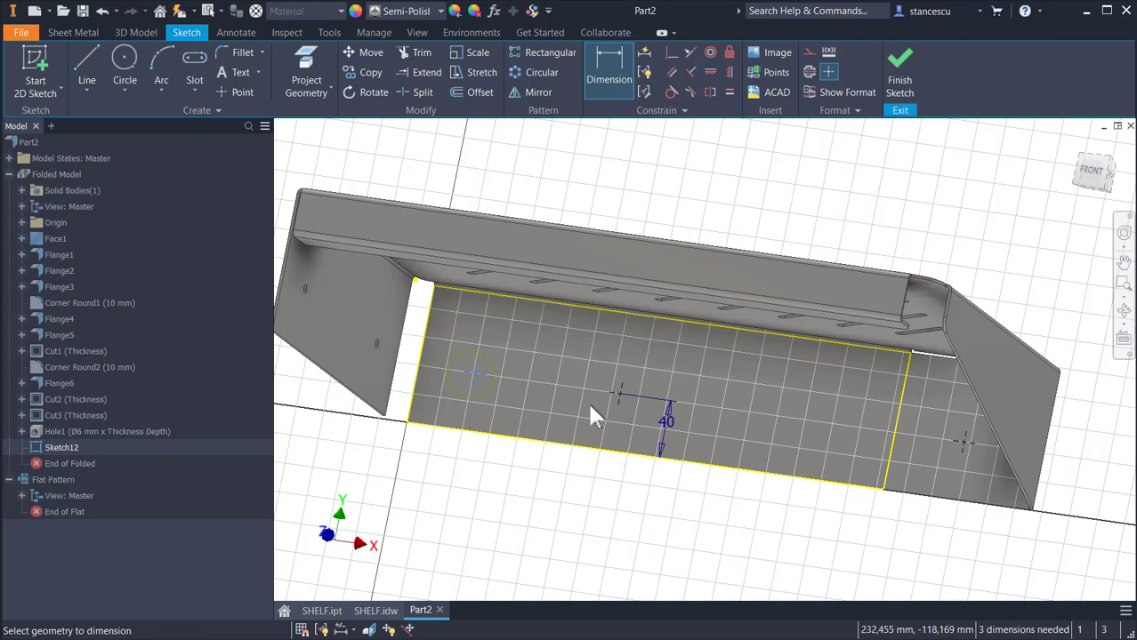
Step: Dimension the horizontal distance between the left and middle points as 150 mm
{"action": "left_click", "coordinate": [613, 401]}
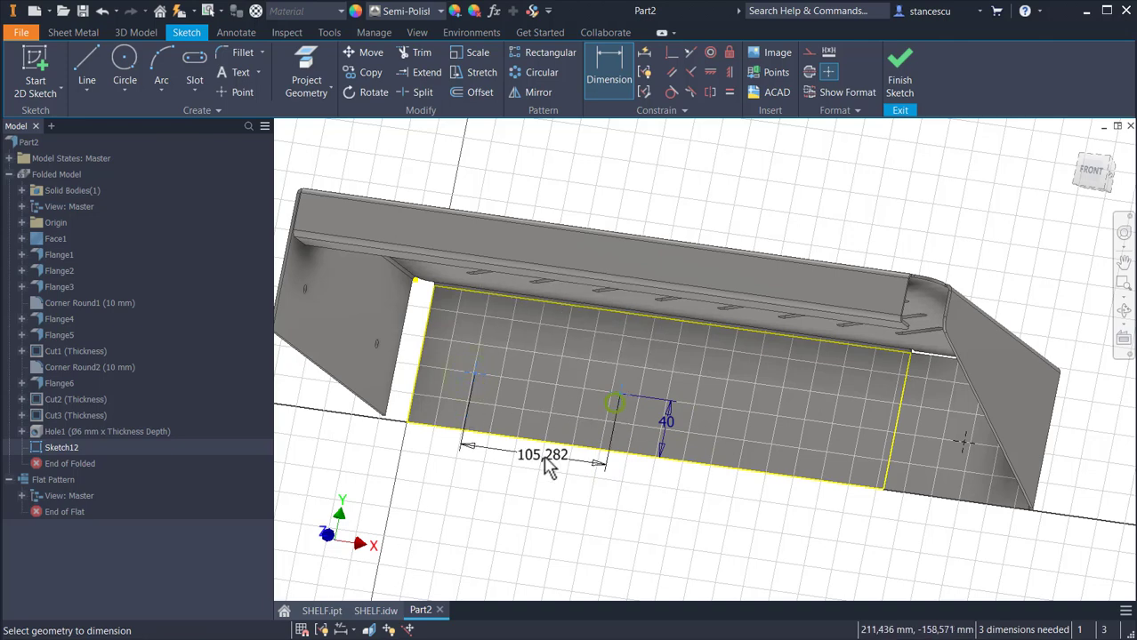
{"action": "left_click", "coordinate": [528, 485]}
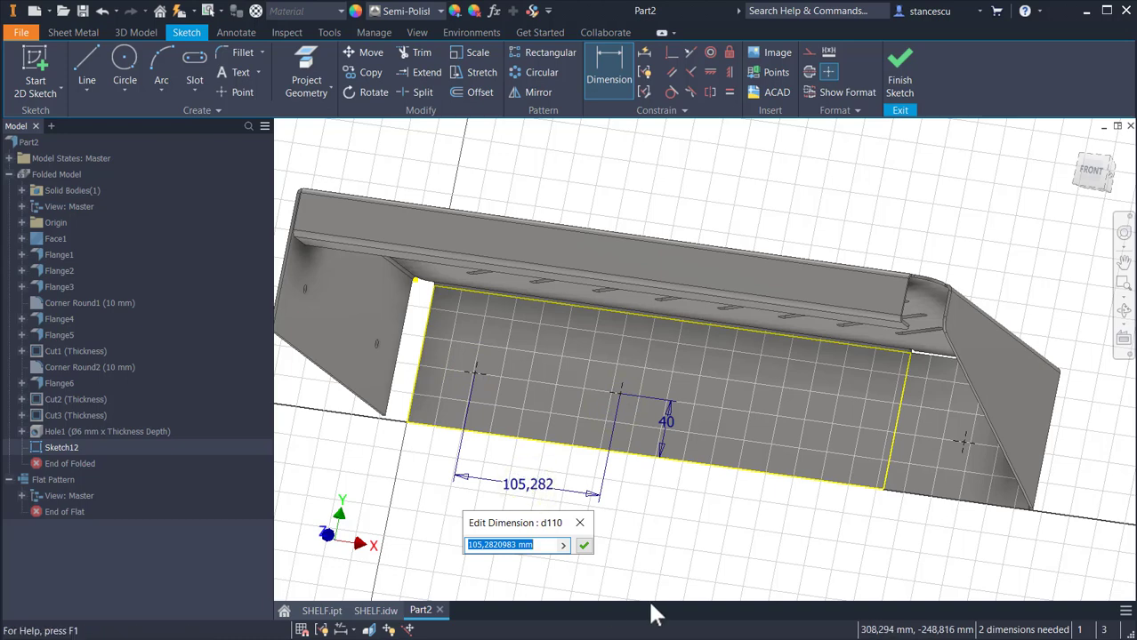
{"action": "type", "text": "150"}
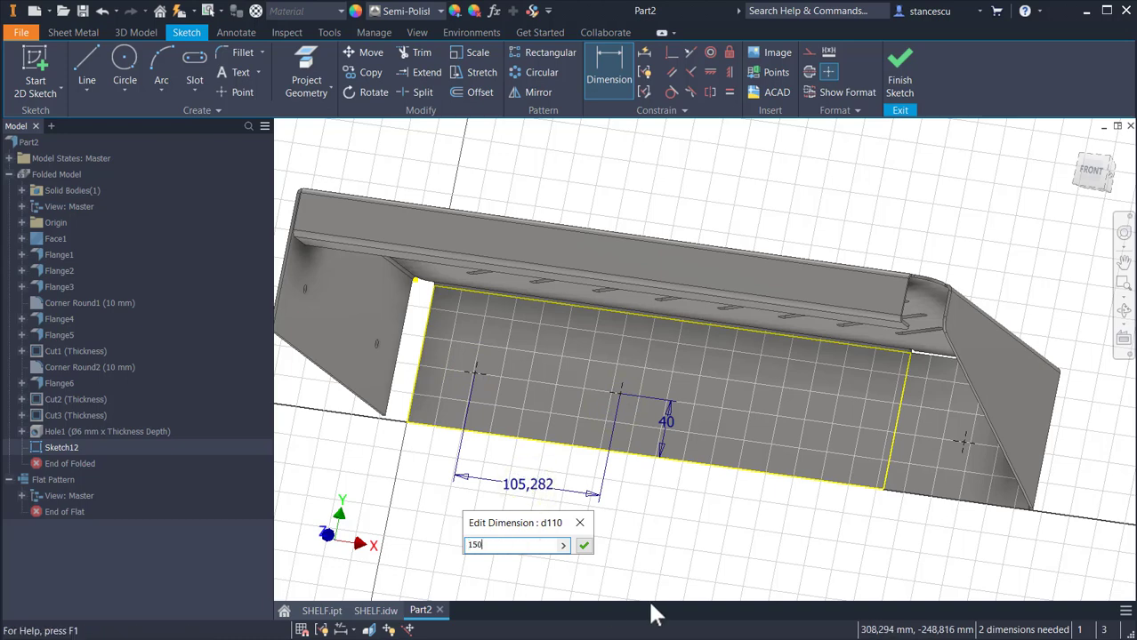
{"action": "key", "text": "Return"}
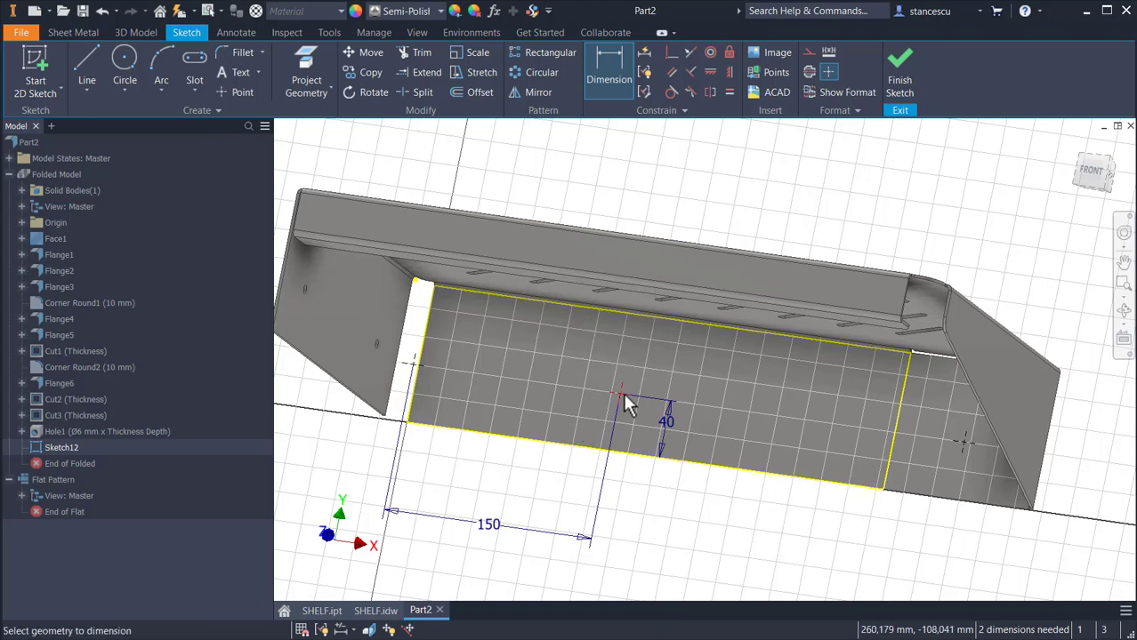
Step: Dimension the horizontal distance between the middle and right points as 150 mm
{"action": "left_click", "coordinate": [962, 441]}
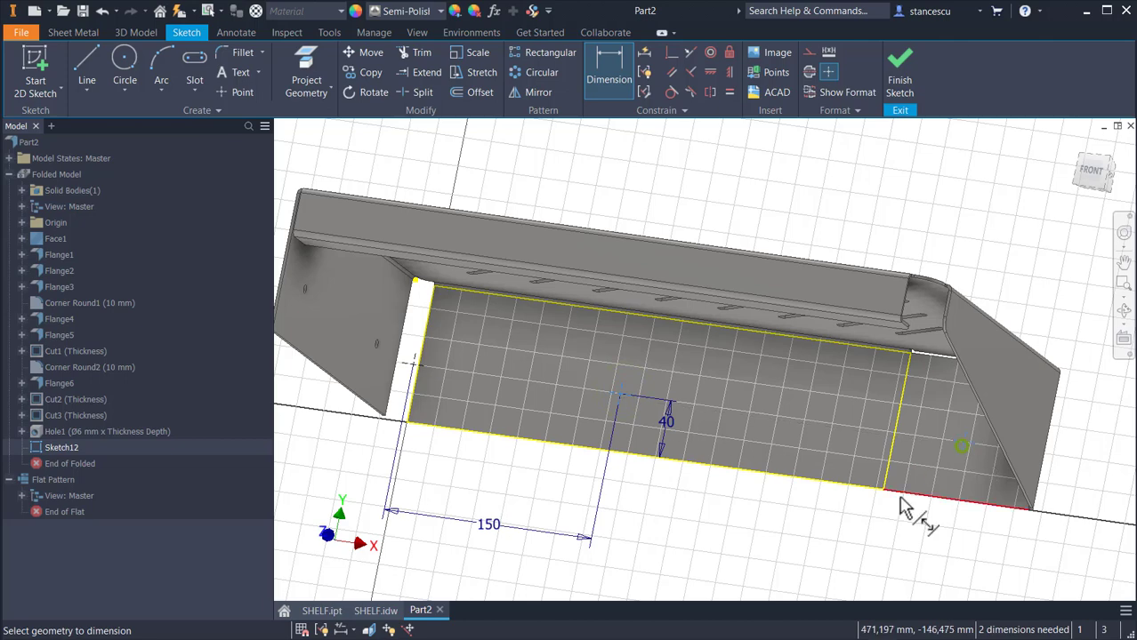
{"action": "left_click", "coordinate": [805, 547]}
{"action": "type", "text": "1"}
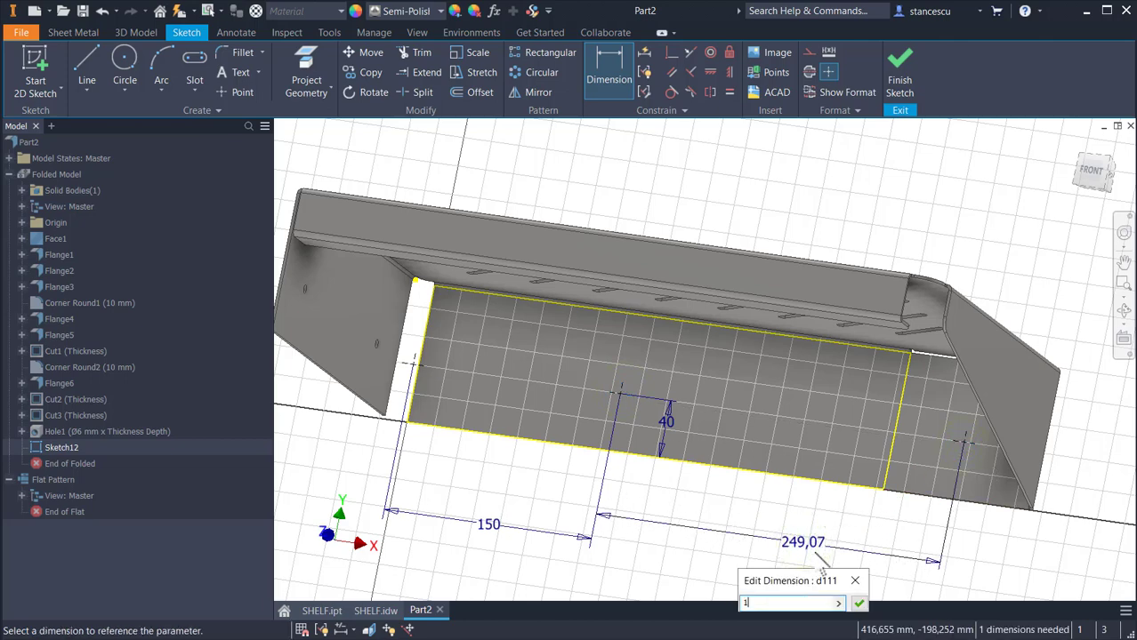
{"action": "type", "text": "50"}
{"action": "key", "text": "Return"}
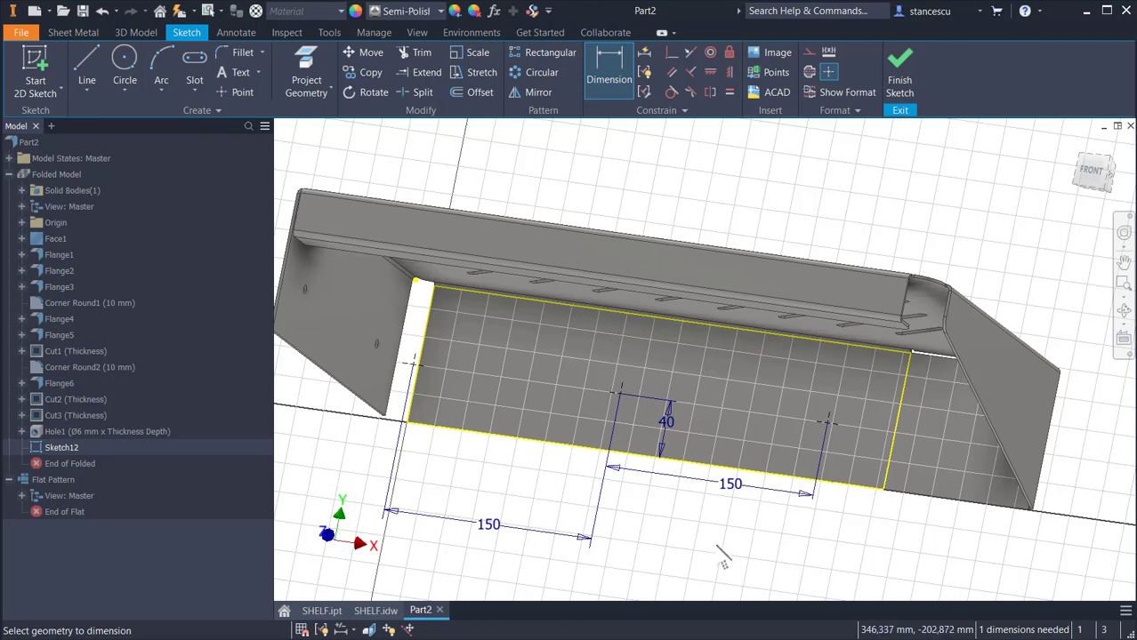
{"action": "key", "text": "Escape"}
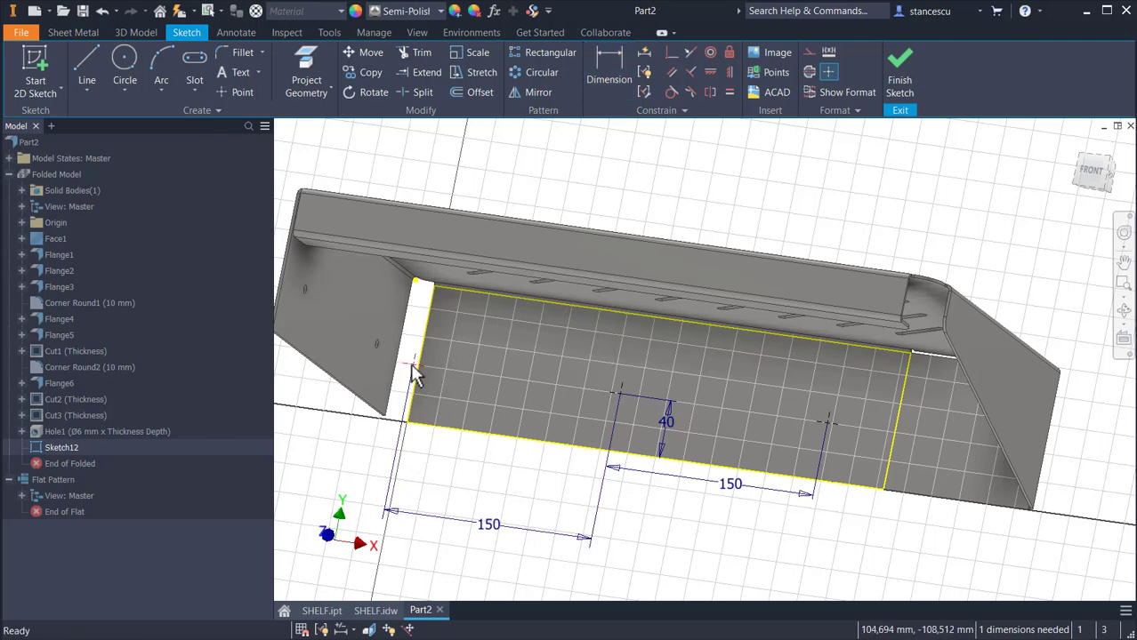
Step: Shift the row of sketch points along the back flange and dimension the first point 109 mm horizontally from the rectangular side flange's outer edge
{"action": "mouse_move", "coordinate": [416, 374]}
{"action": "left_mouse_down"}
{"action": "mouse_move", "coordinate": [406, 363]}
{"action": "mouse_move", "coordinate": [475, 374]}
{"action": "left_mouse_up"}
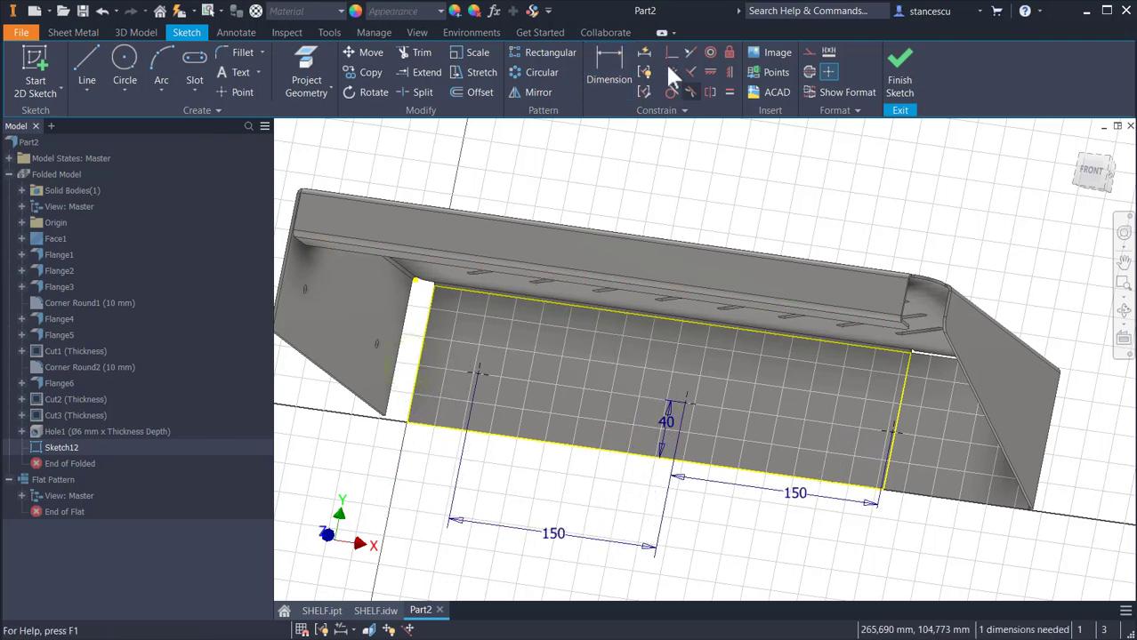
{"action": "left_click", "coordinate": [597, 59]}
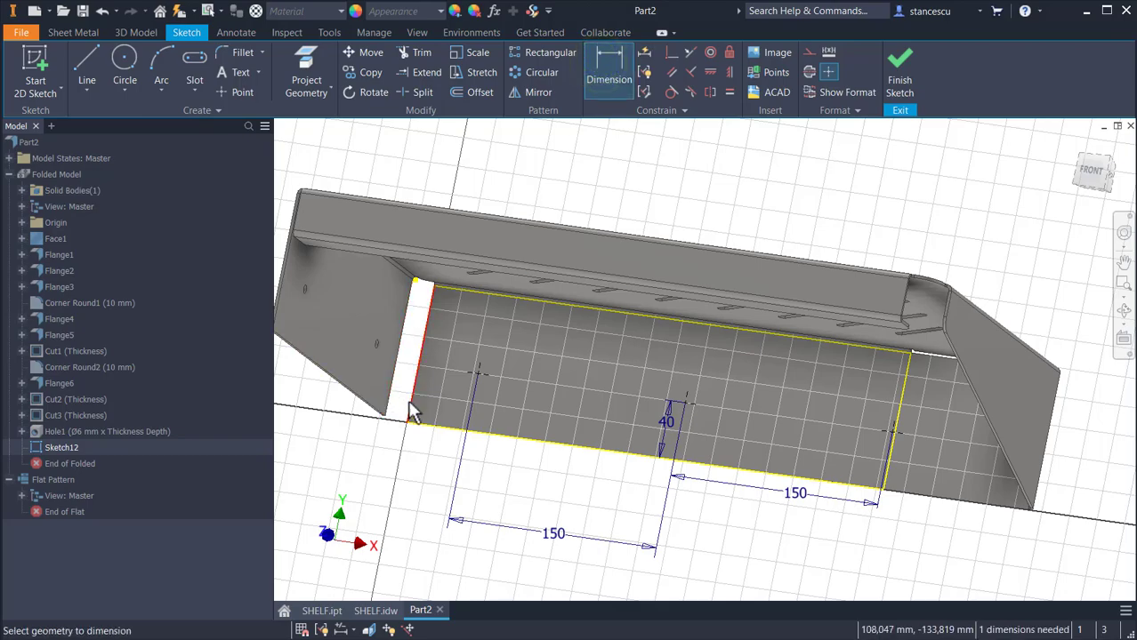
{"action": "scroll", "coordinate": [502, 432], "scroll_direction": "up", "scroll_amount": 3}
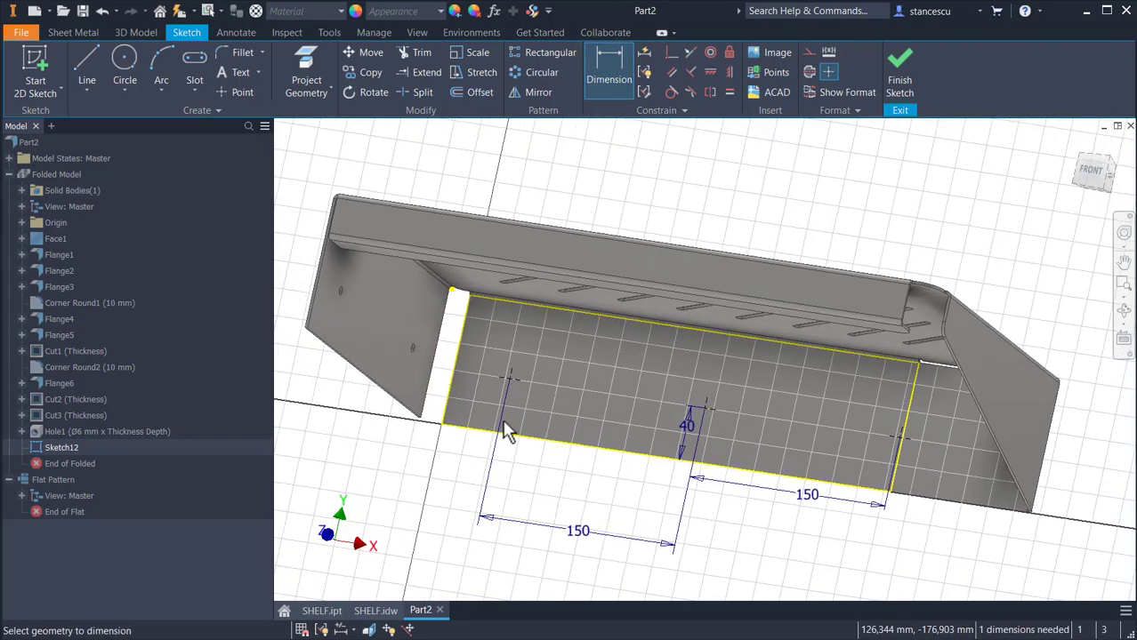
{"action": "middle_click_drag", "start_coordinate": [499, 430], "coordinate": [431, 475], "text": "shift"}
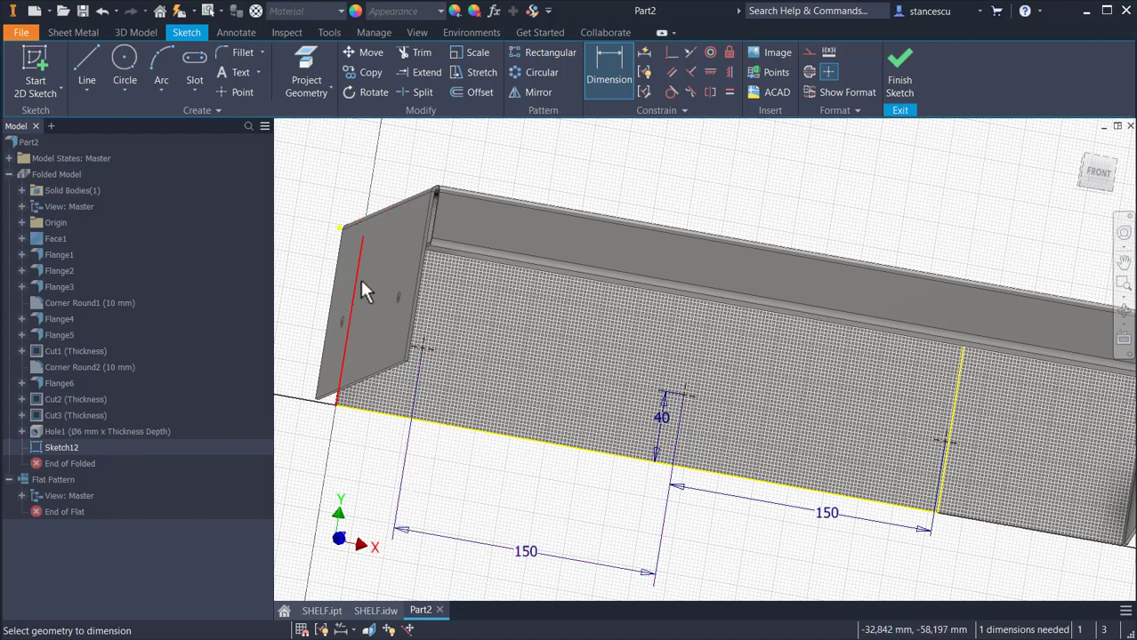
{"action": "left_click", "coordinate": [333, 283]}
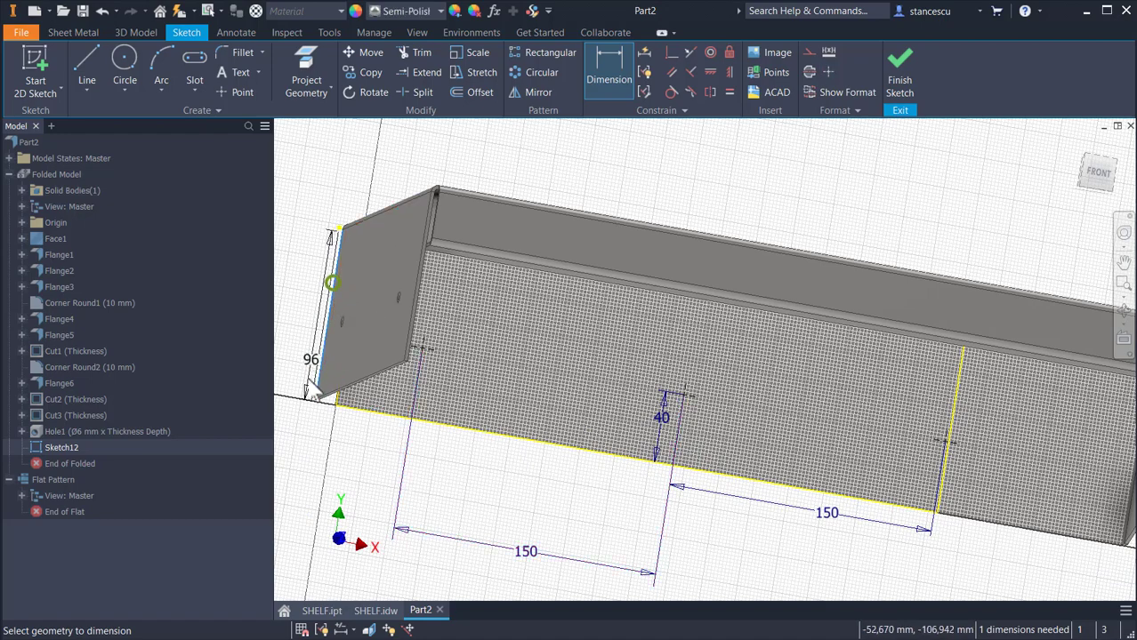
{"action": "mouse_move", "coordinate": [351, 411]}
{"action": "middle_mouse_down", "text": "shift"}
{"action": "mouse_move", "coordinate": [374, 468]}
{"action": "mouse_move", "coordinate": [356, 418]}
{"action": "middle_mouse_up", "text": "shift"}
{"action": "left_click", "coordinate": [355, 414]}
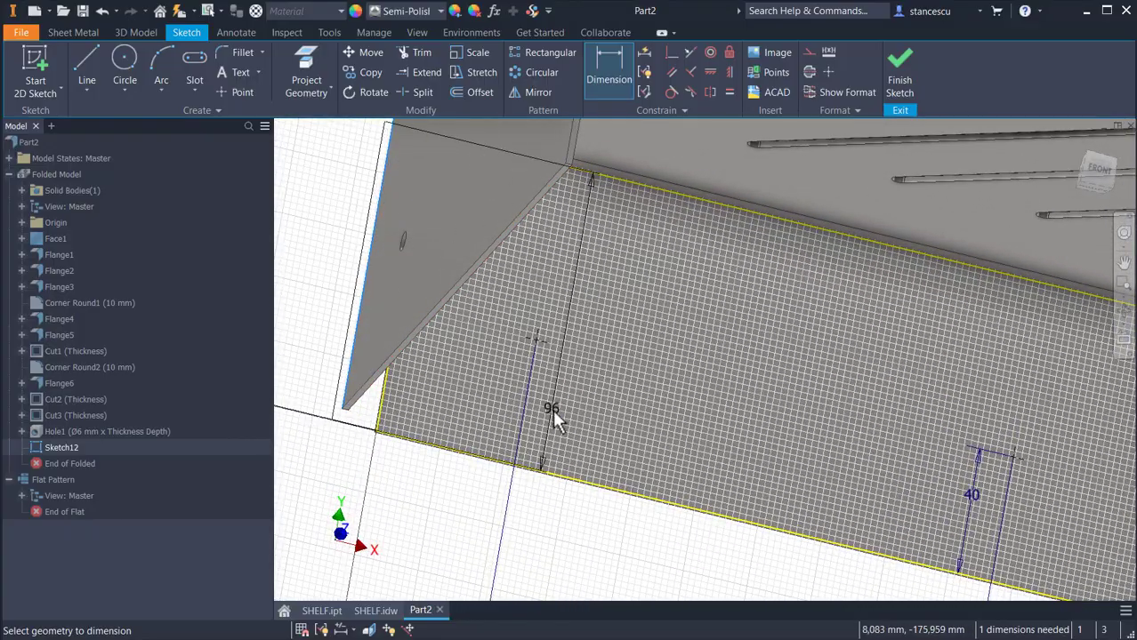
{"action": "left_click", "coordinate": [535, 339]}
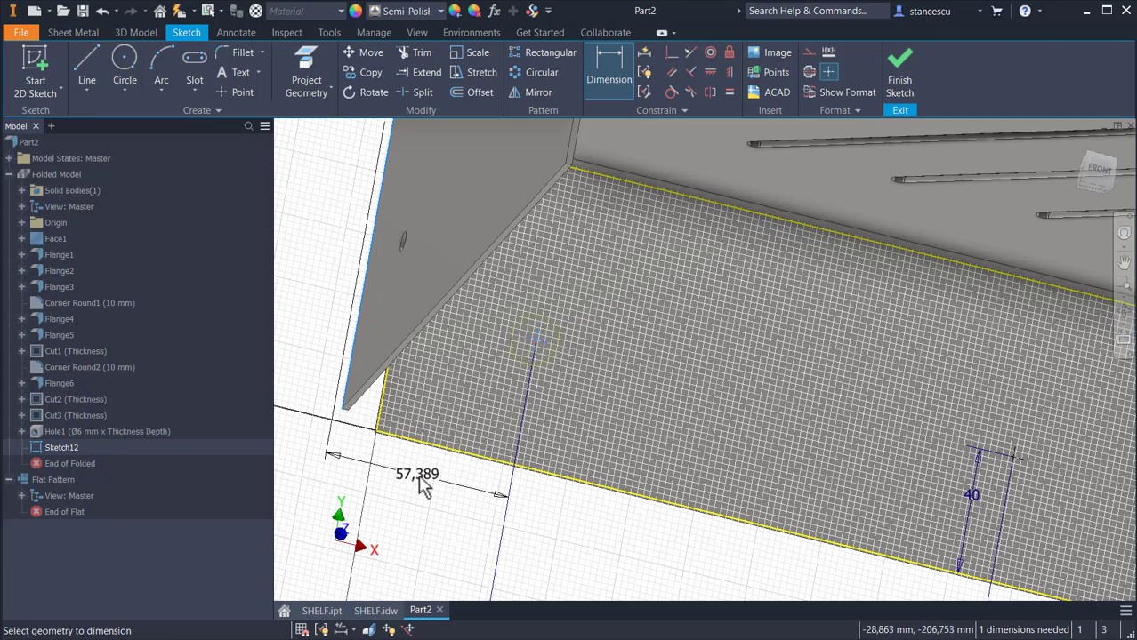
{"action": "left_click", "coordinate": [423, 487]}
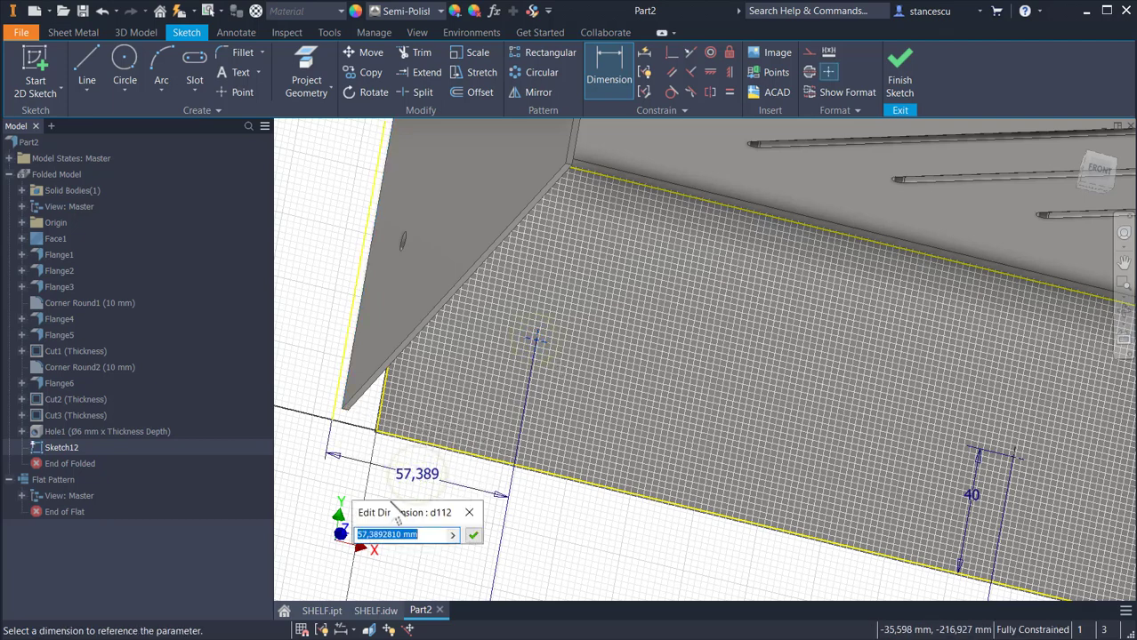
{"action": "key", "text": "Return"}
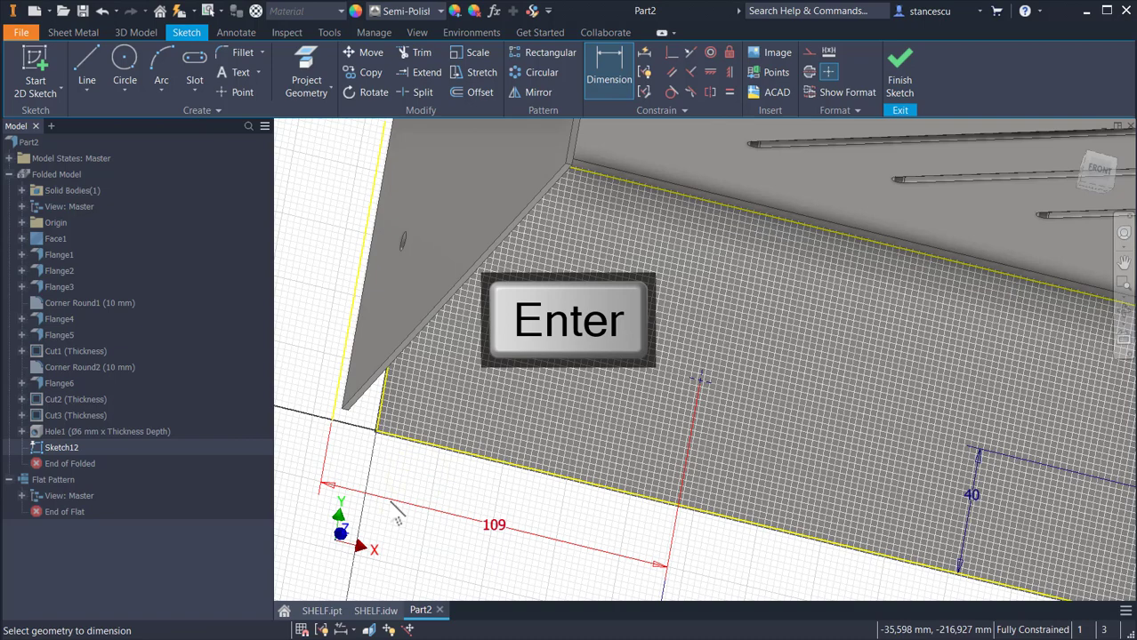
Step: Finish the sketch and cut 6 mm holes through the sheet thickness at its three points
{"action": "scroll", "coordinate": [622, 378], "scroll_direction": "down", "scroll_amount": 1}
{"action": "left_click", "coordinate": [900, 80]}
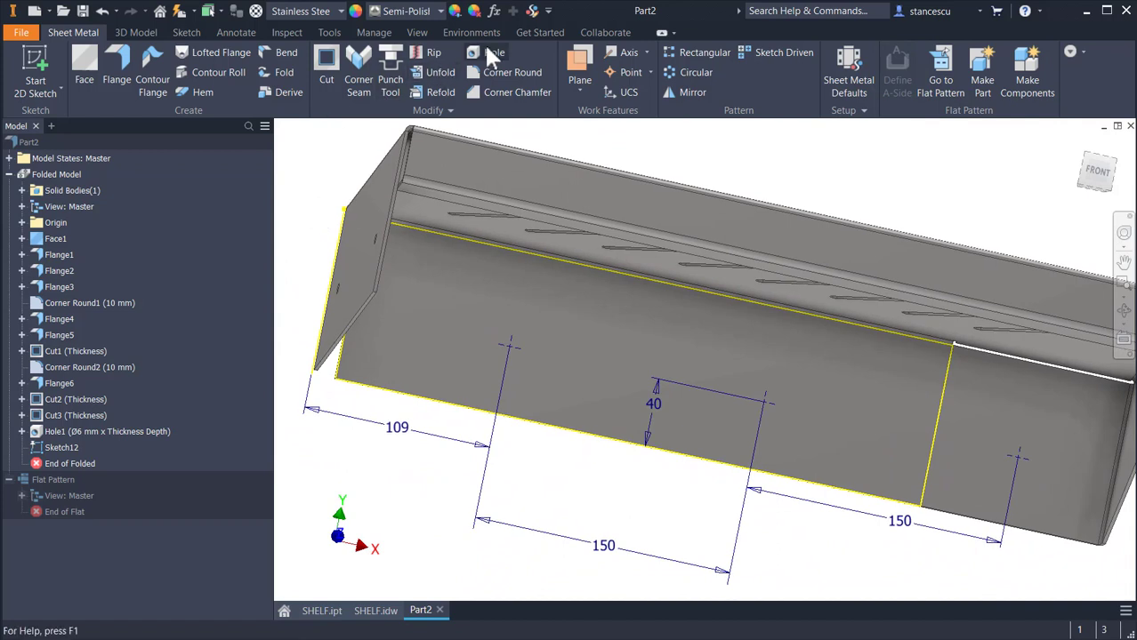
{"action": "left_click", "coordinate": [503, 72]}
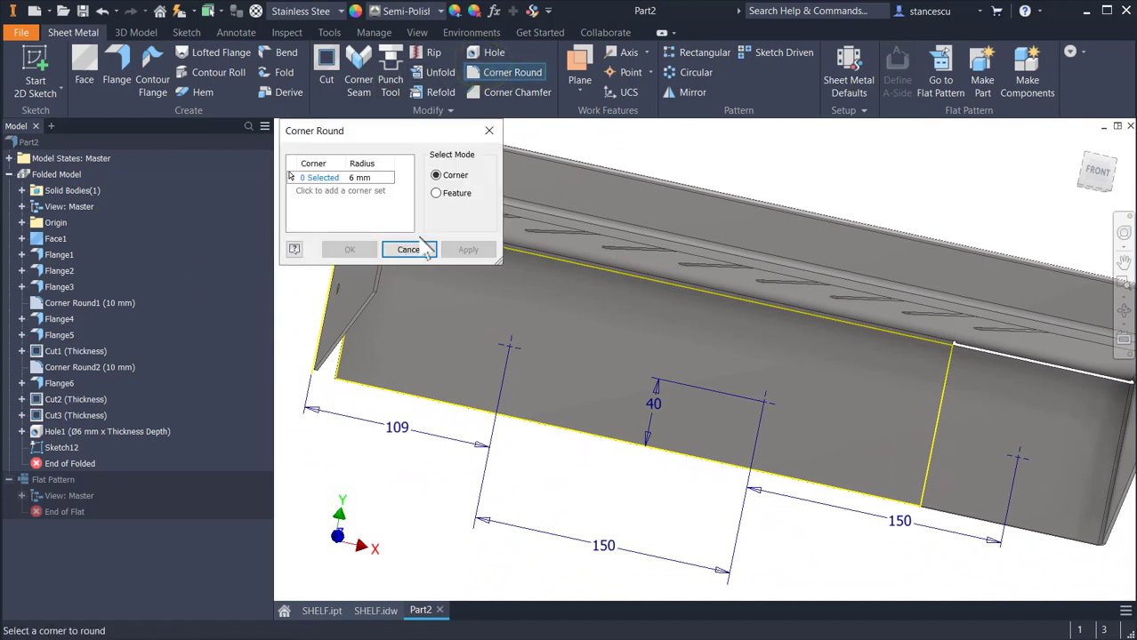
{"action": "left_click", "coordinate": [410, 250]}
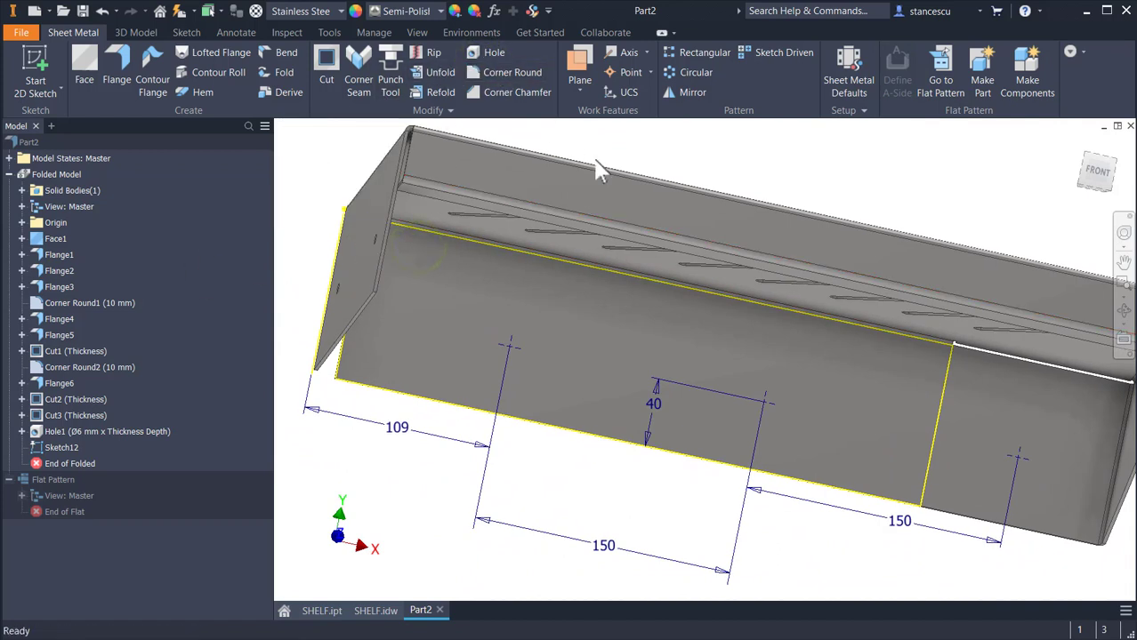
{"action": "left_click", "coordinate": [494, 53]}
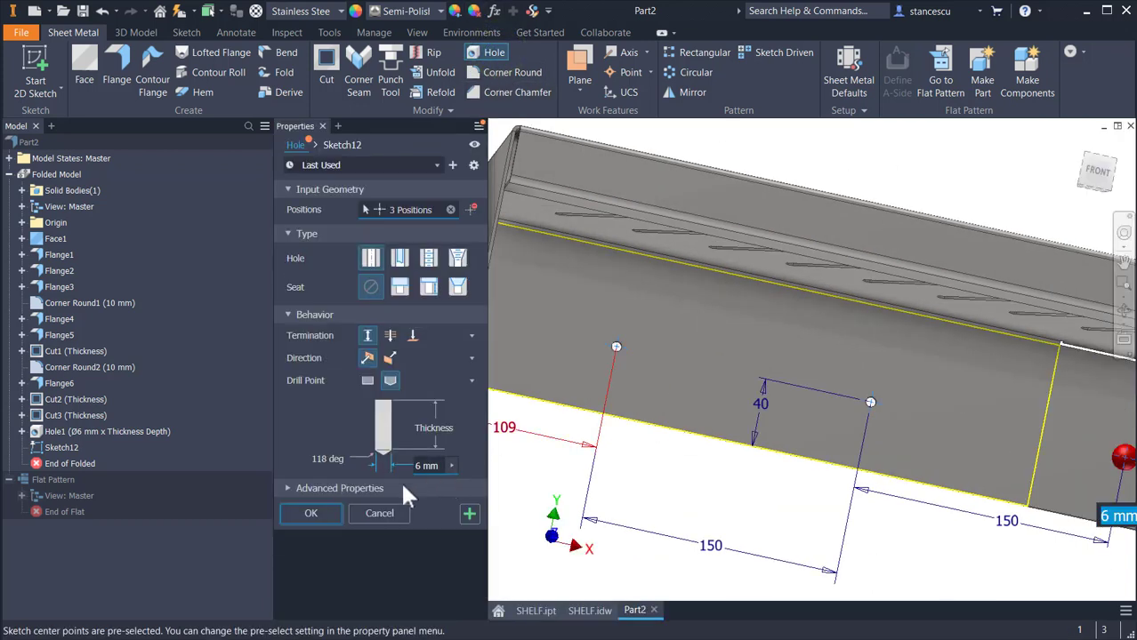
{"action": "left_click", "coordinate": [311, 514]}
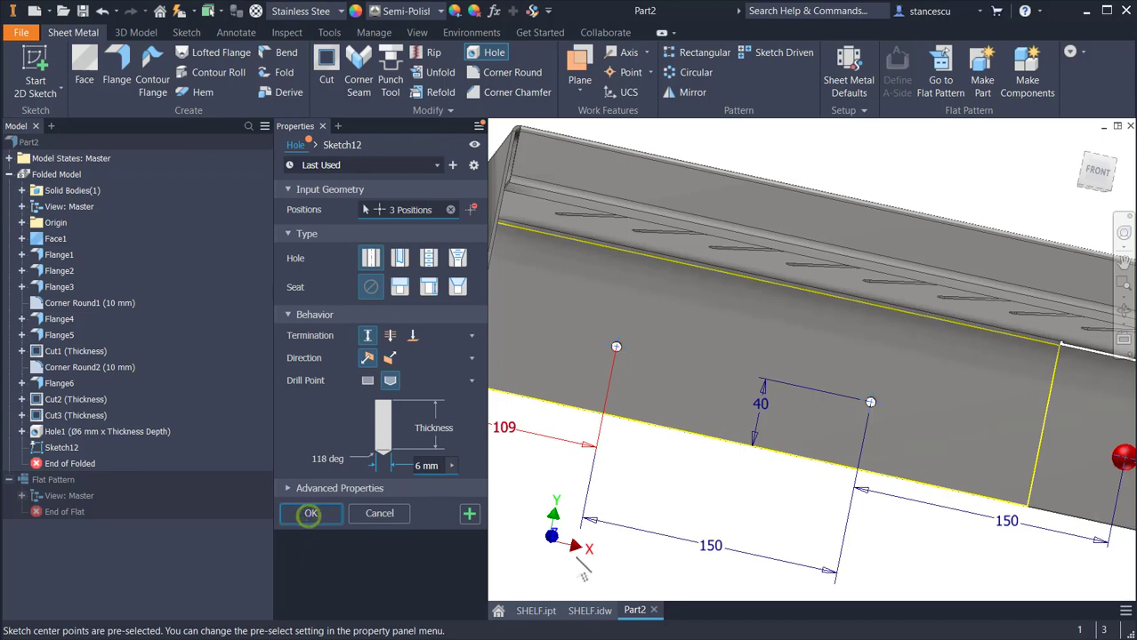
Step: Examine the diameter, spacing and edge distances of the holes along the sloped edge in the SHELF.idw side view
{"action": "middle_click_drag", "start_coordinate": [868, 493], "coordinate": [1003, 262], "text": "shift"}
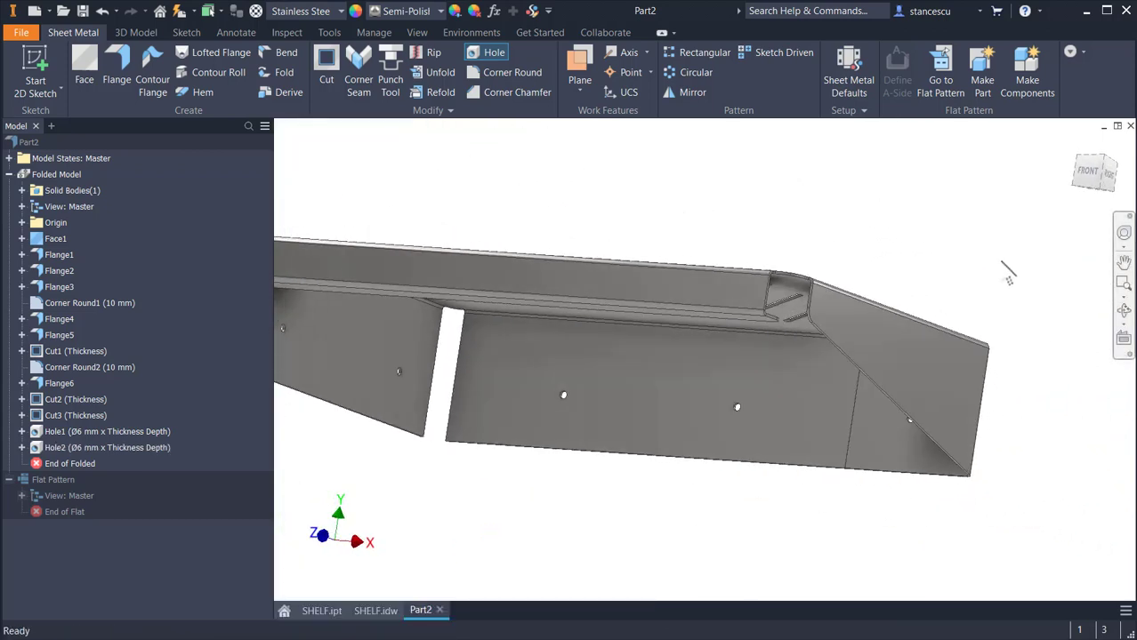
{"action": "scroll", "coordinate": [931, 209], "scroll_direction": "down", "scroll_amount": 2}
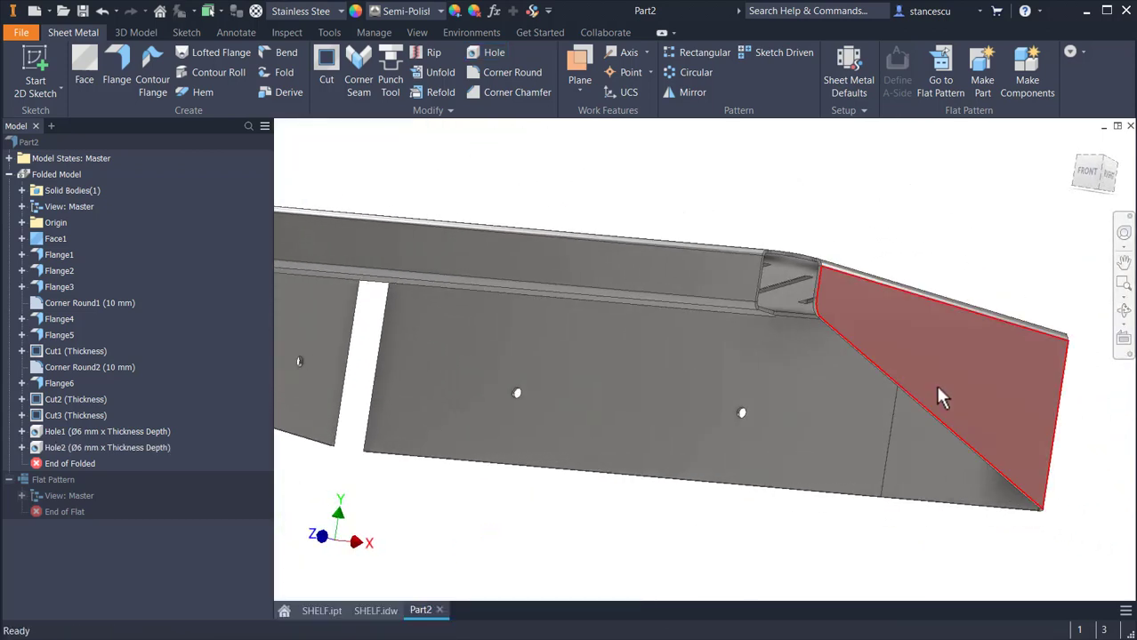
{"action": "left_click", "coordinate": [368, 611]}
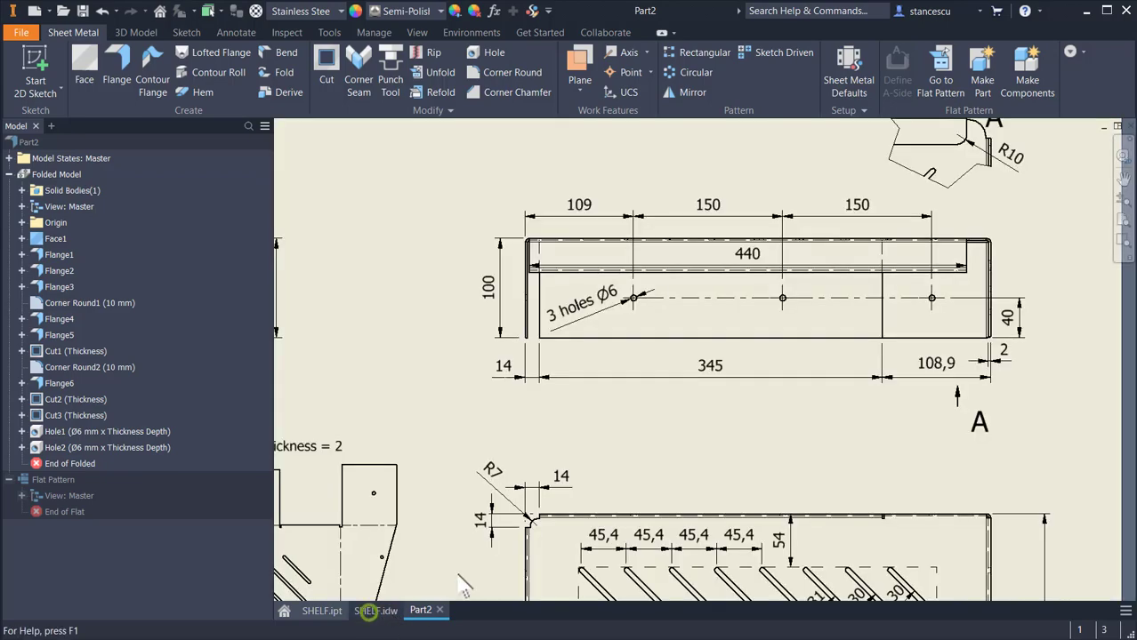
{"action": "scroll", "coordinate": [566, 419], "scroll_direction": "up", "scroll_amount": 1}
{"action": "mouse_move", "coordinate": [445, 391]}
{"action": "middle_mouse_down"}
{"action": "mouse_move", "coordinate": [814, 464]}
{"action": "mouse_move", "coordinate": [836, 445]}
{"action": "middle_mouse_up"}
{"action": "scroll", "coordinate": [533, 418], "scroll_direction": "down", "scroll_amount": 3}
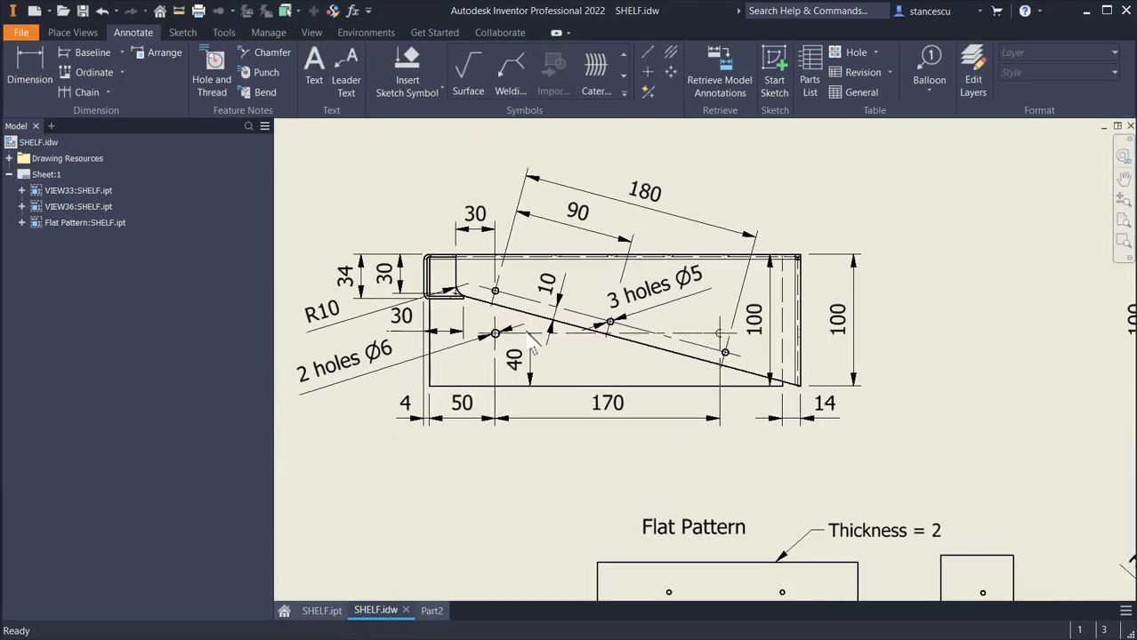
{"action": "scroll", "coordinate": [532, 348], "scroll_direction": "down", "scroll_amount": 1}
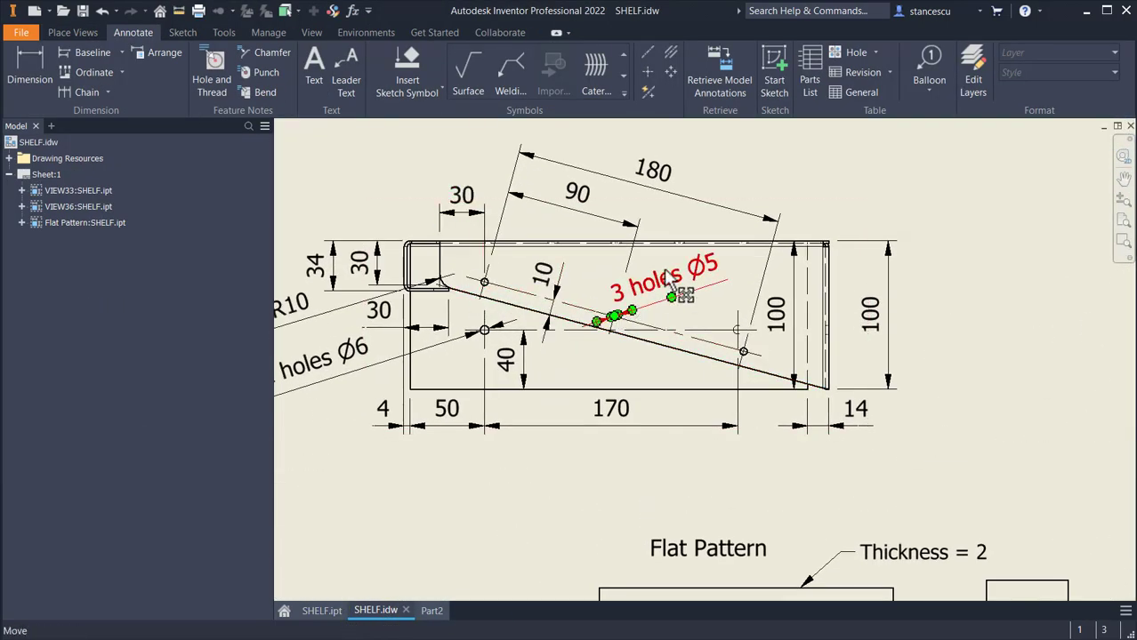
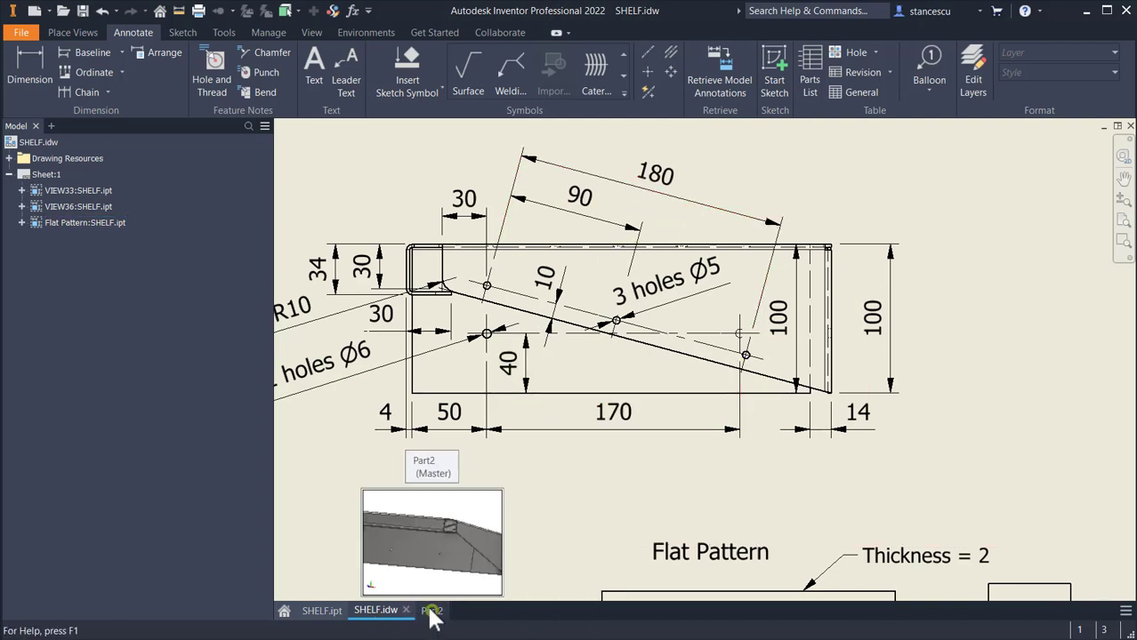
Step: Return to Part2 and start a new sketch on the outer face of the sloped side flange
{"action": "left_click", "coordinate": [432, 612]}
{"action": "left_click", "coordinate": [935, 368]}
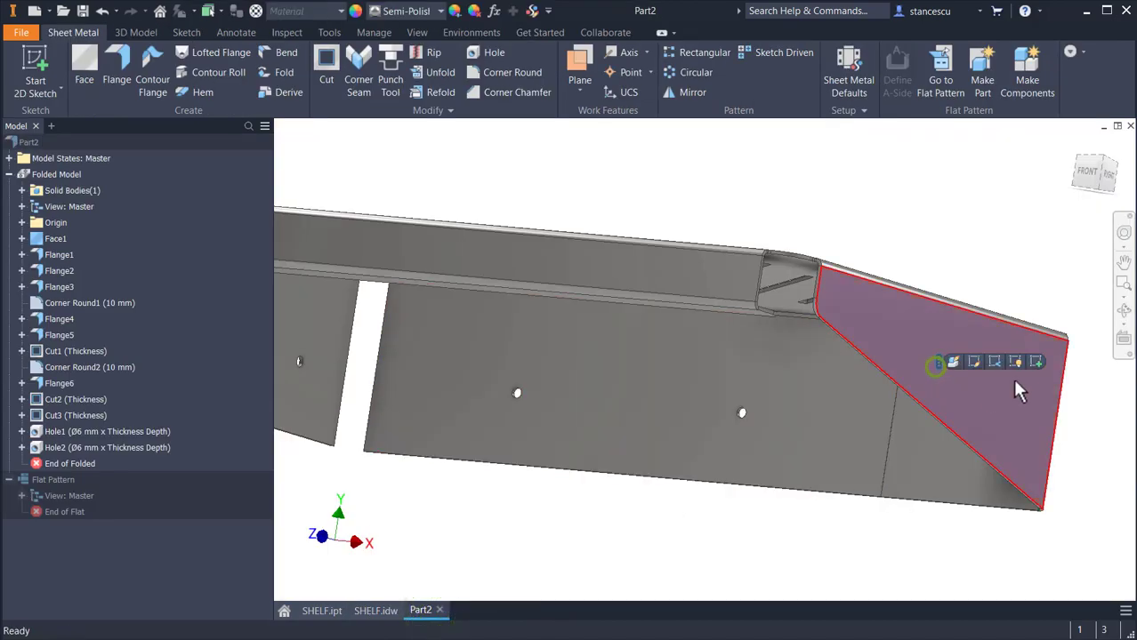
{"action": "left_click", "coordinate": [1037, 361]}
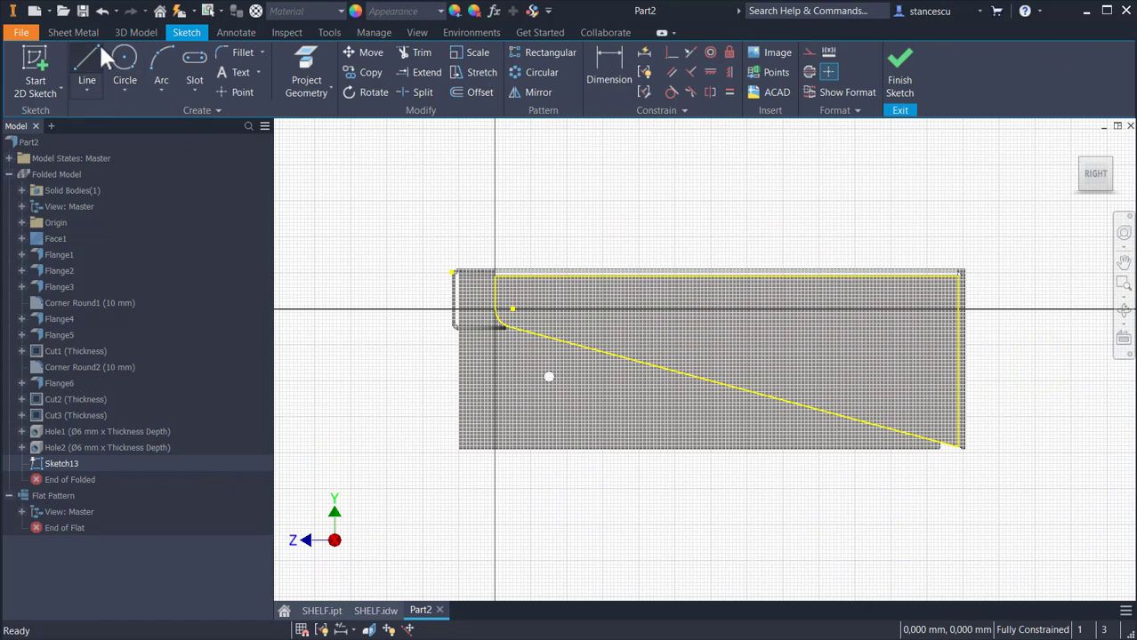
Step: Sketch a 180 mm line above the side flange's sloped edge, running roughly along it
{"action": "left_click", "coordinate": [92, 55]}
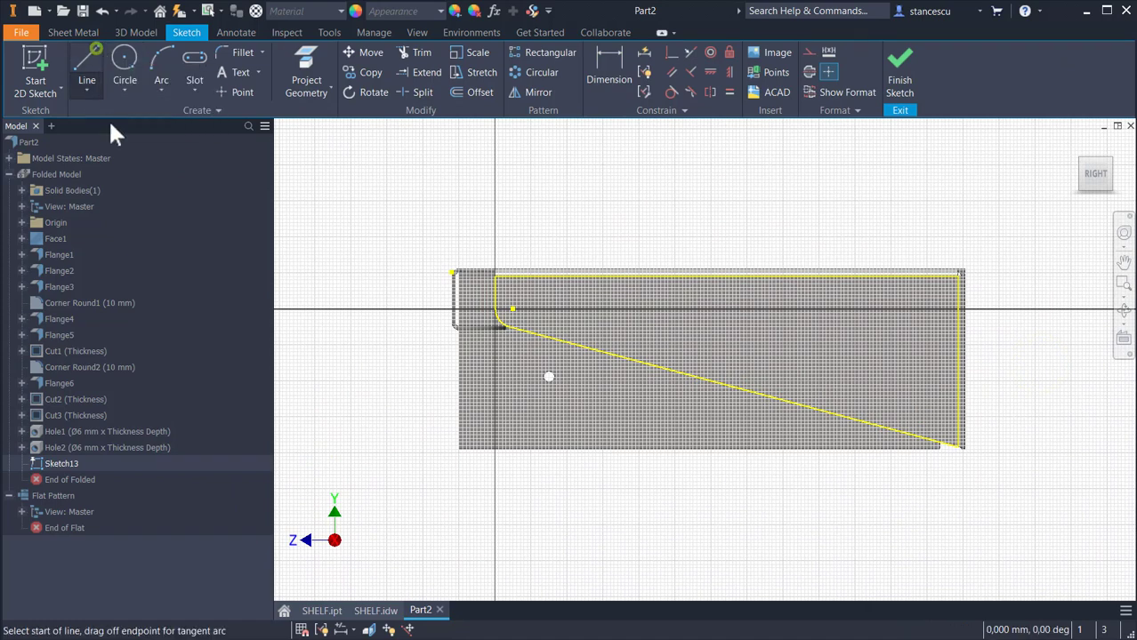
{"action": "left_click", "coordinate": [587, 329]}
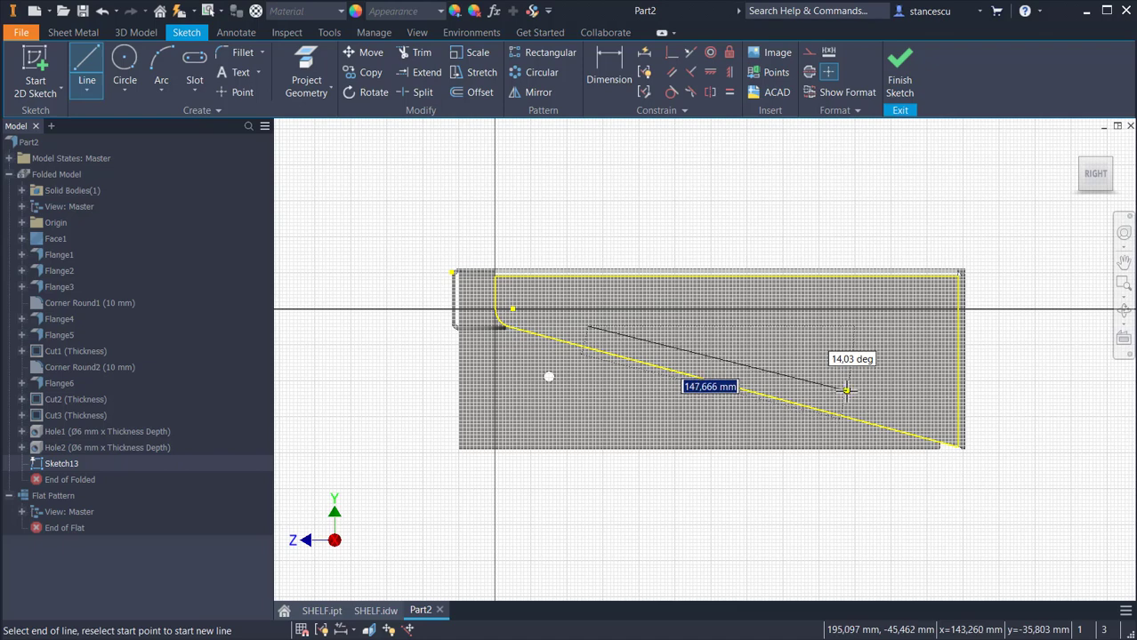
{"action": "type", "text": "1"}
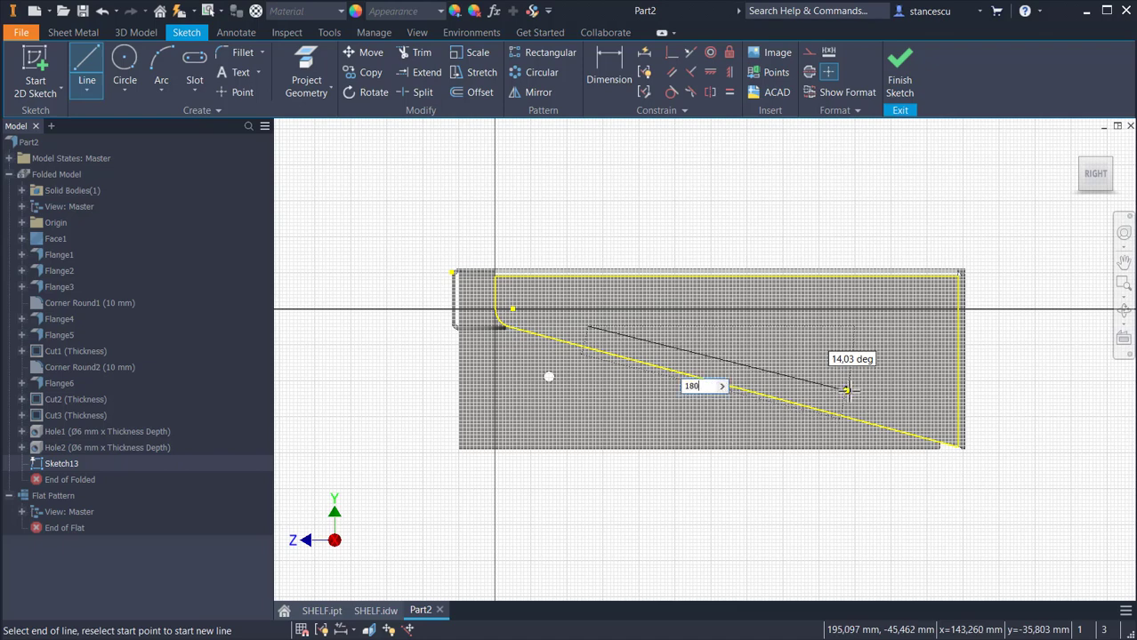
{"action": "type", "text": "80"}
{"action": "key", "text": "Return"}
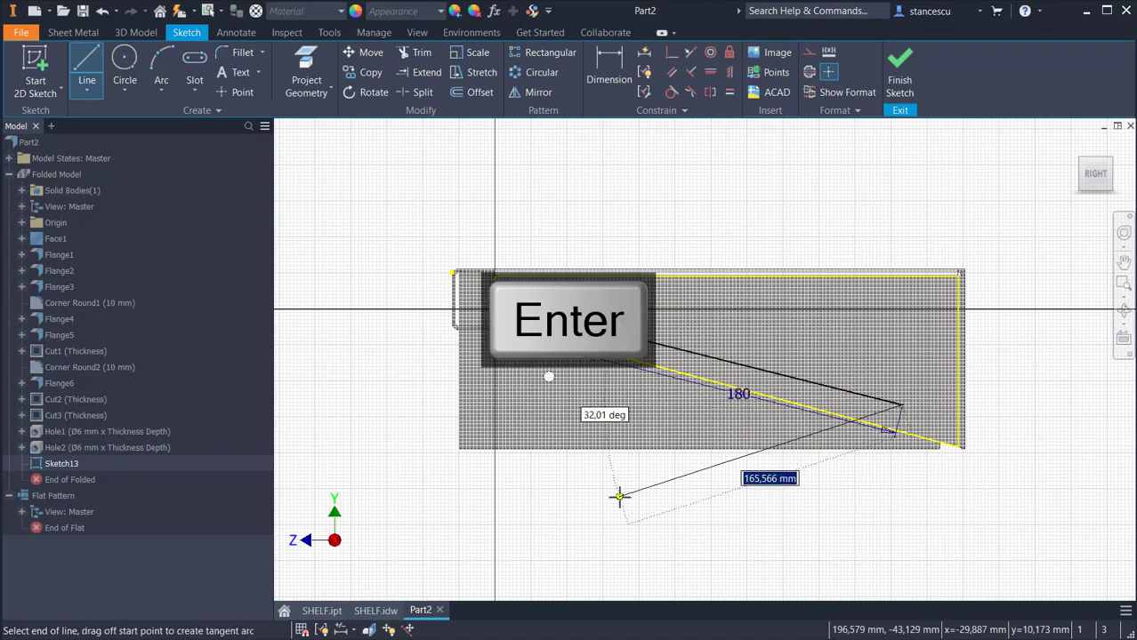
{"action": "key", "text": "Escape"}
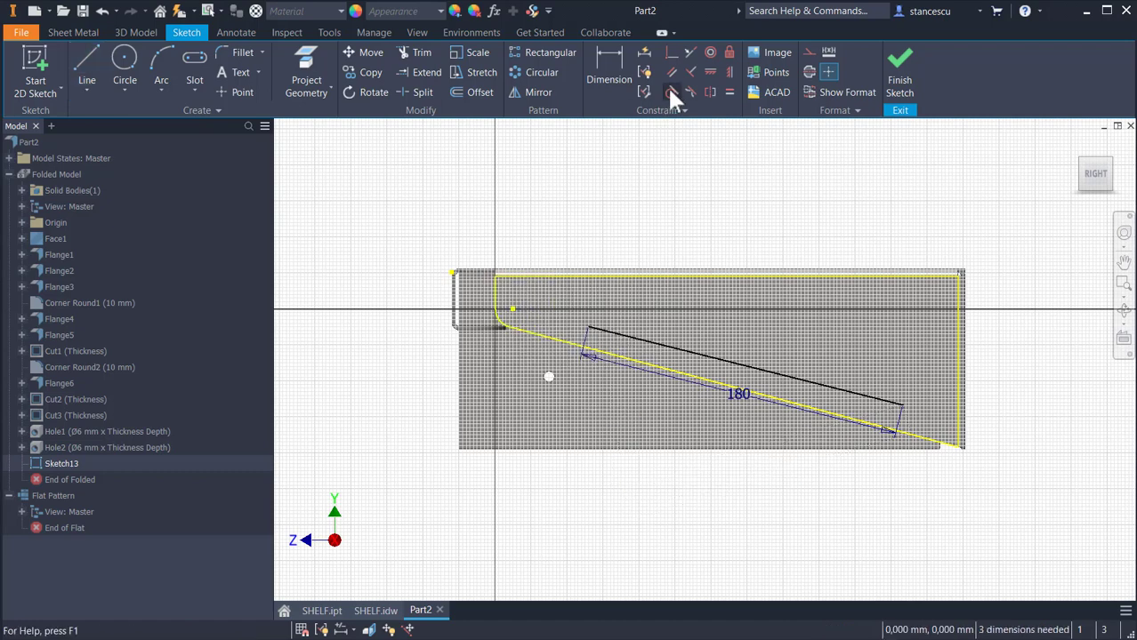
Step: Constrain the 180 mm line parallel to the side flange's sloped edge
{"action": "left_click", "coordinate": [671, 73]}
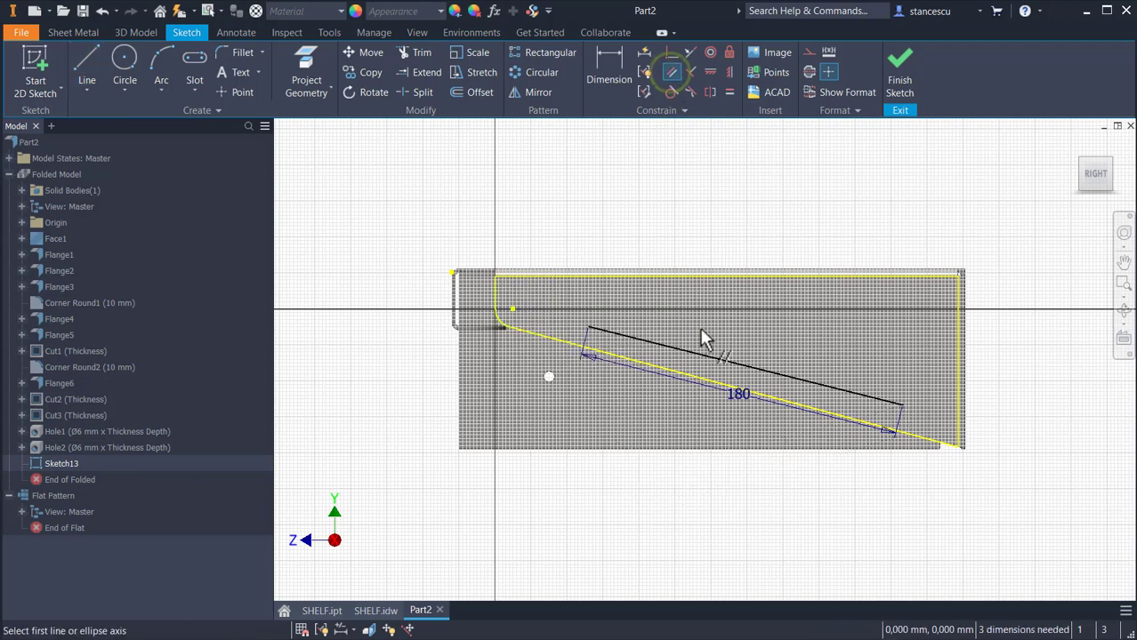
{"action": "left_click", "coordinate": [707, 362]}
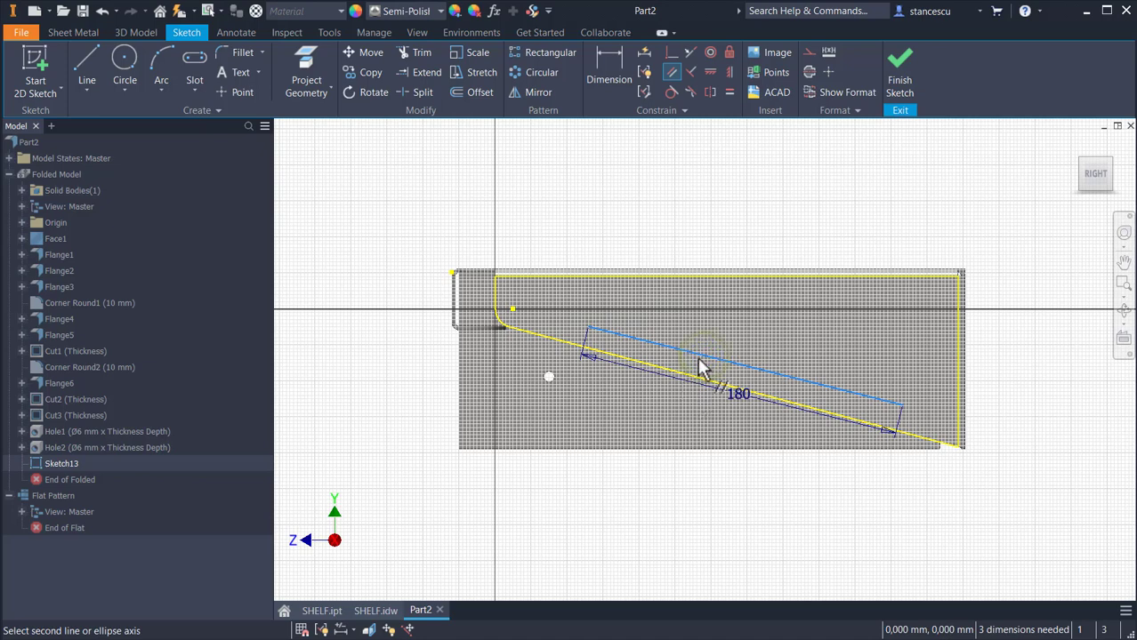
{"action": "left_click", "coordinate": [700, 381]}
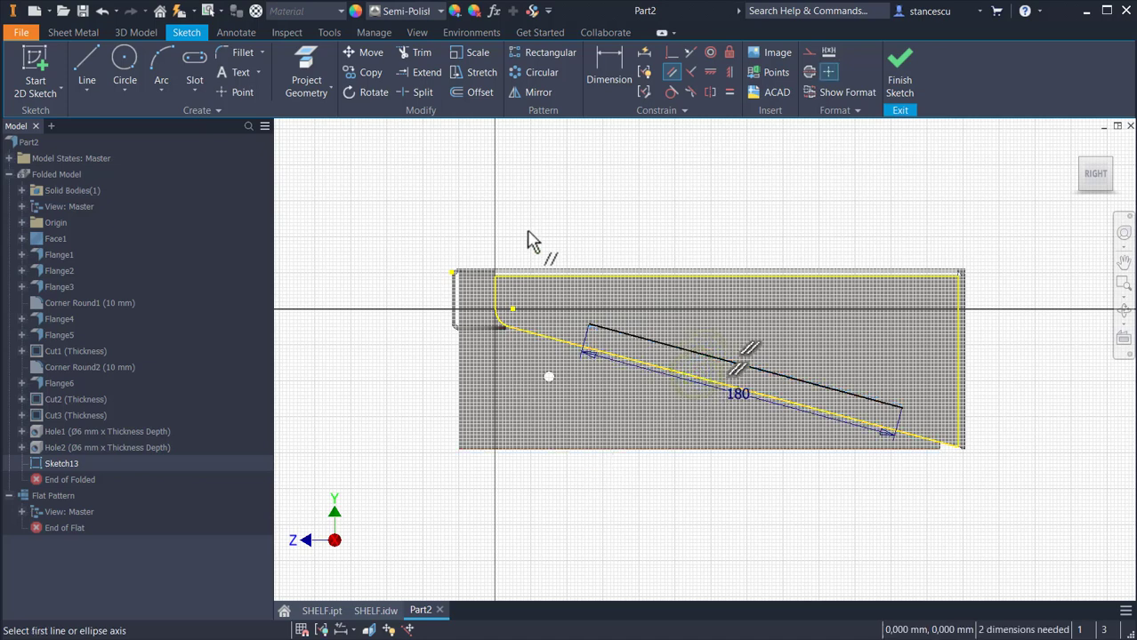
Step: Dimension the horizontal distance from the flange's short vertical edge to the line's upper endpoint as 30 mm
{"action": "left_click", "coordinate": [604, 80]}
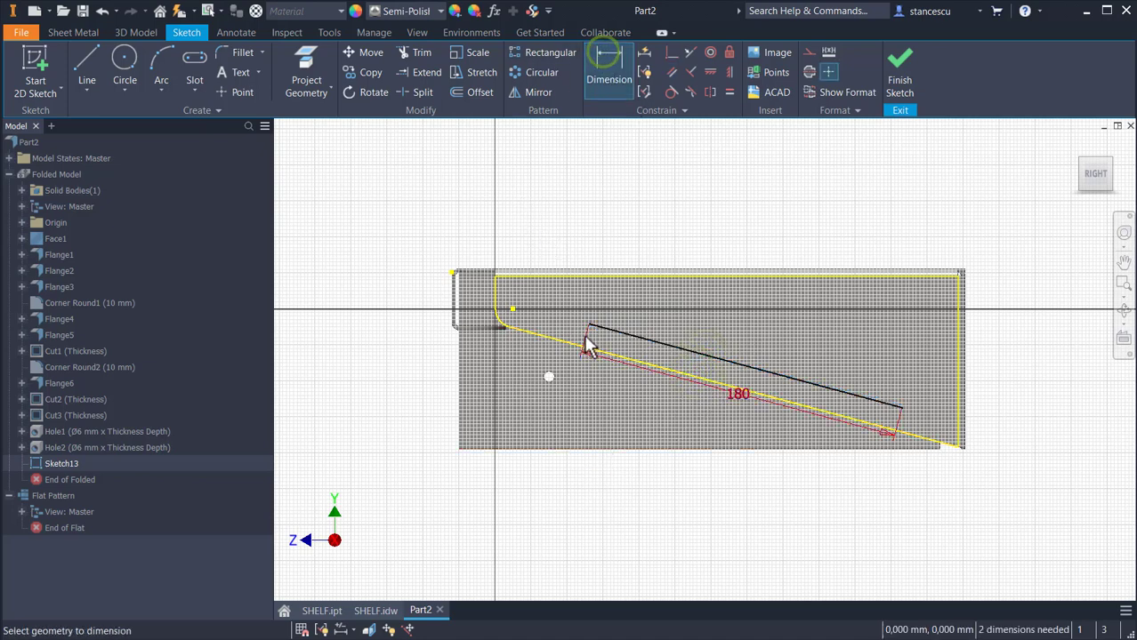
{"action": "left_click", "coordinate": [588, 327]}
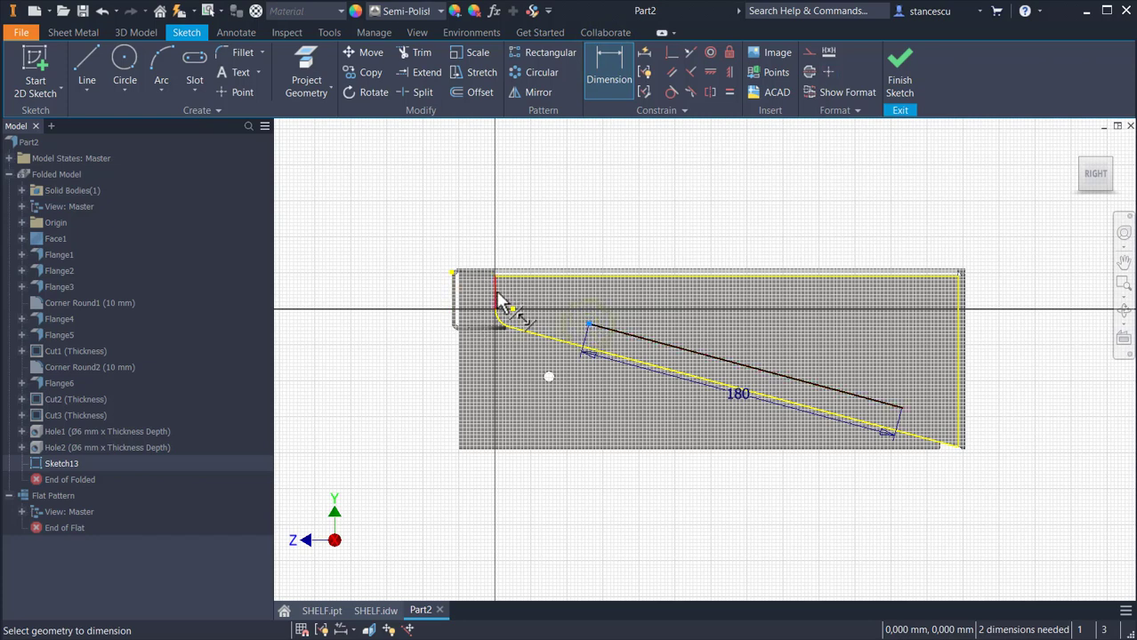
{"action": "left_click", "coordinate": [497, 297]}
{"action": "left_click", "coordinate": [567, 249]}
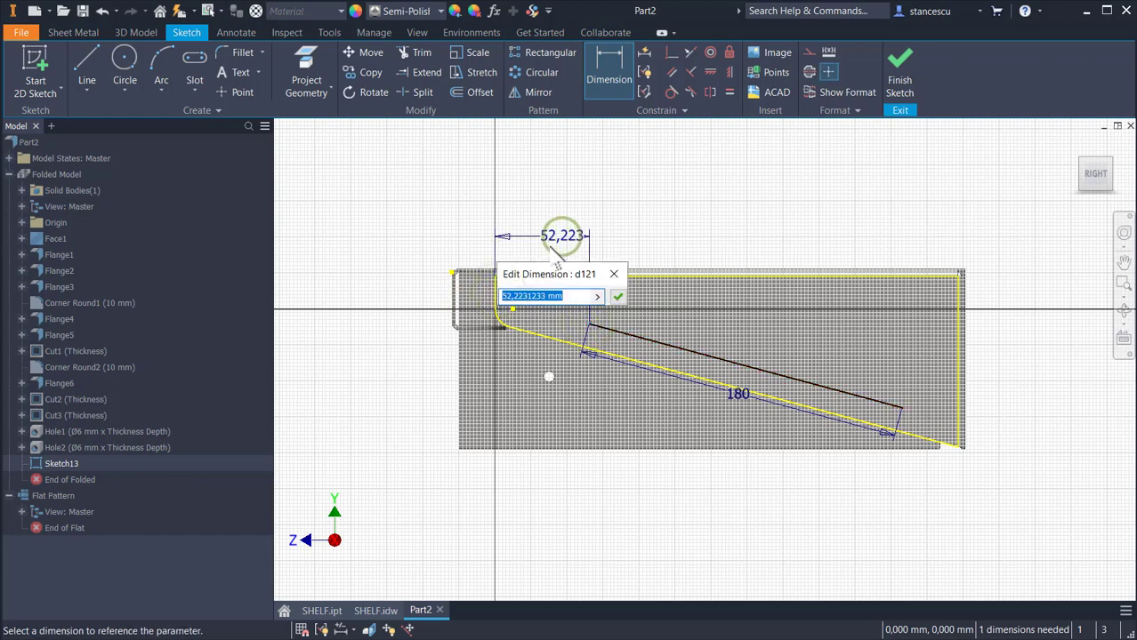
{"action": "type", "text": "30"}
{"action": "key", "text": "Return"}
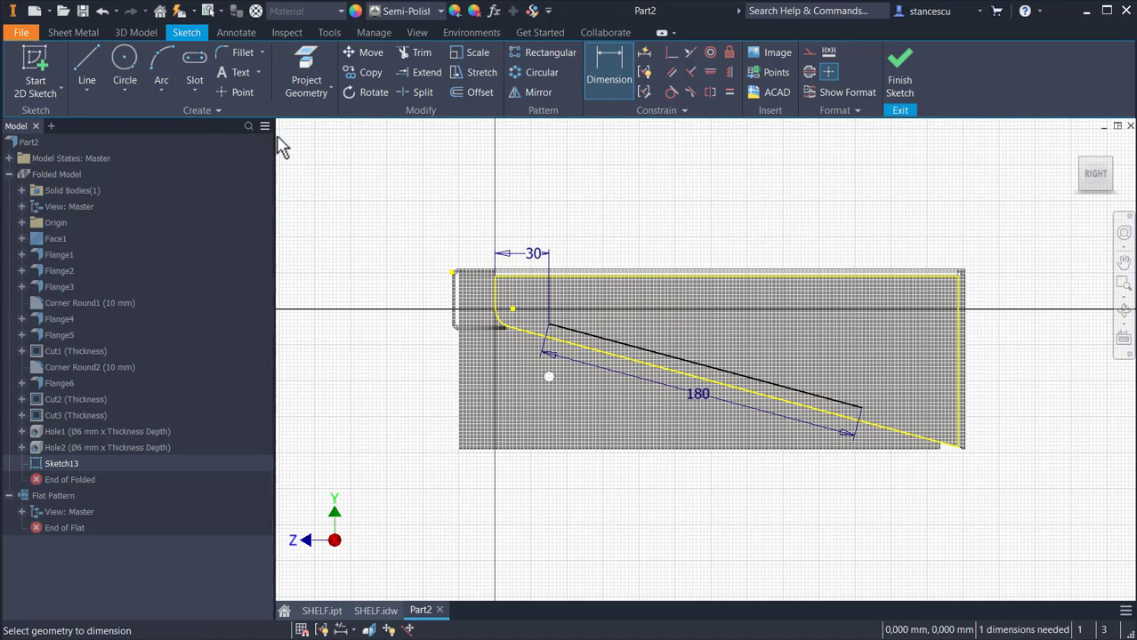
Step: Place three sketch points on the 180 mm line: one at each endpoint and one on the line between them
{"action": "left_click", "coordinate": [236, 91]}
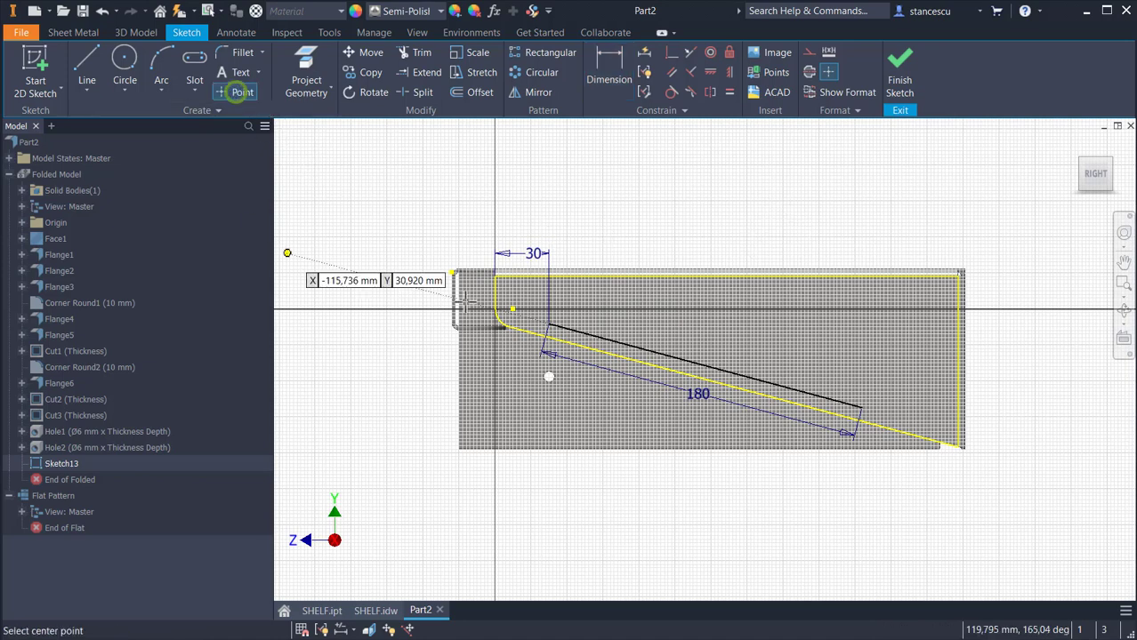
{"action": "left_click", "coordinate": [549, 324]}
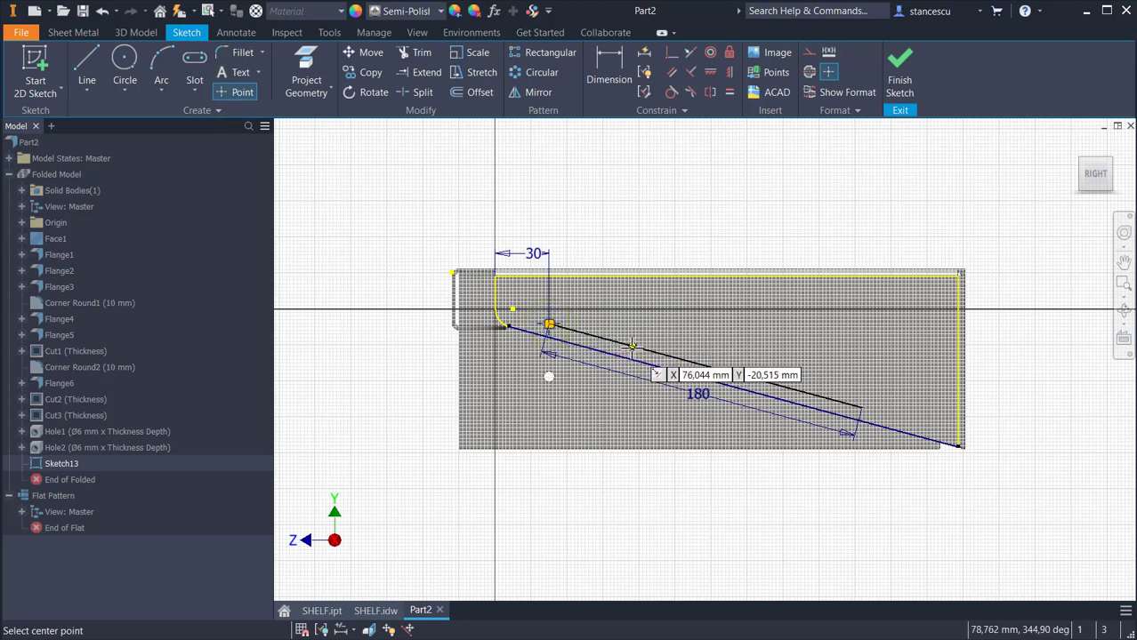
{"action": "left_click", "coordinate": [631, 346]}
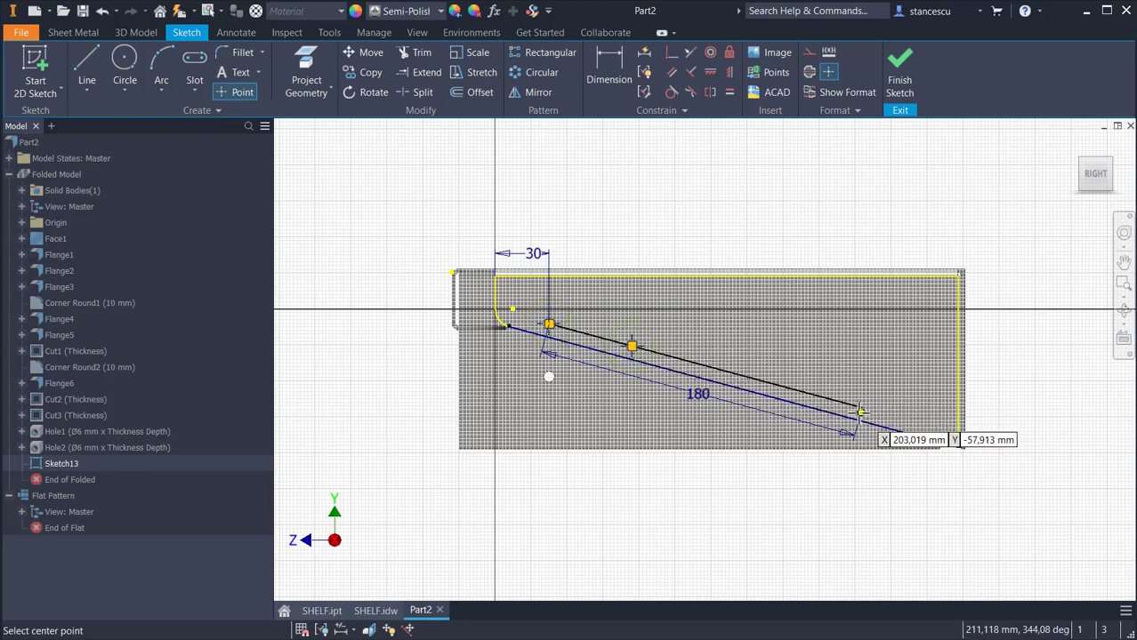
{"action": "left_click", "coordinate": [862, 408]}
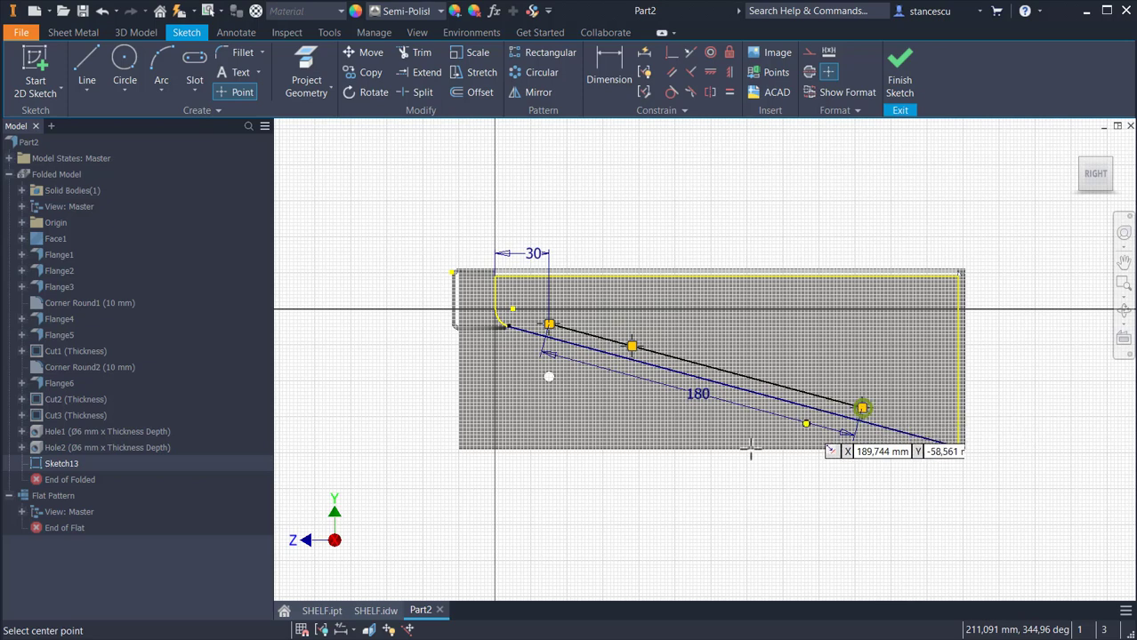
Step: Dimension the middle point 90 mm from the line's upper endpoint and reposition the 90 and 180 mm dimensions above the side flange
{"action": "left_click", "coordinate": [612, 68]}
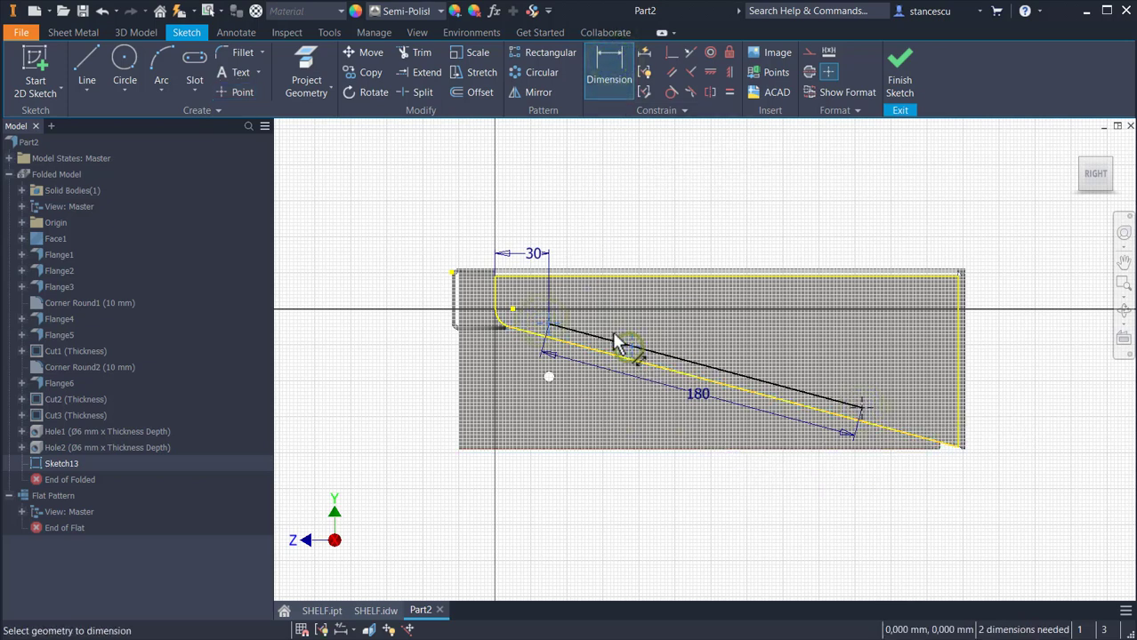
{"action": "left_click", "coordinate": [627, 207]}
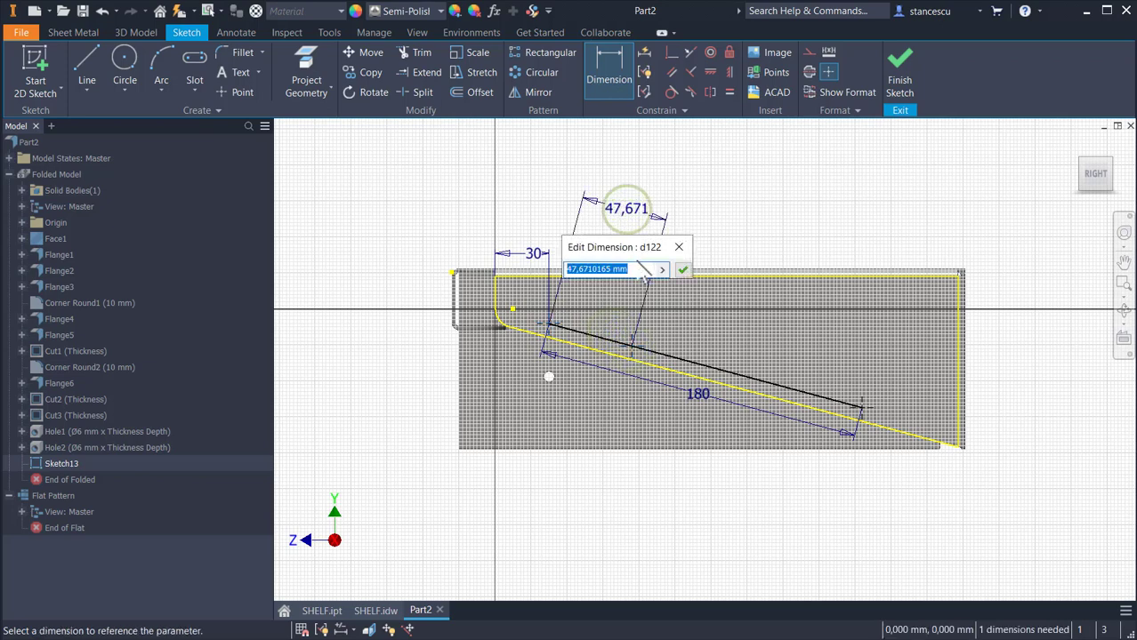
{"action": "key", "text": "Return"}
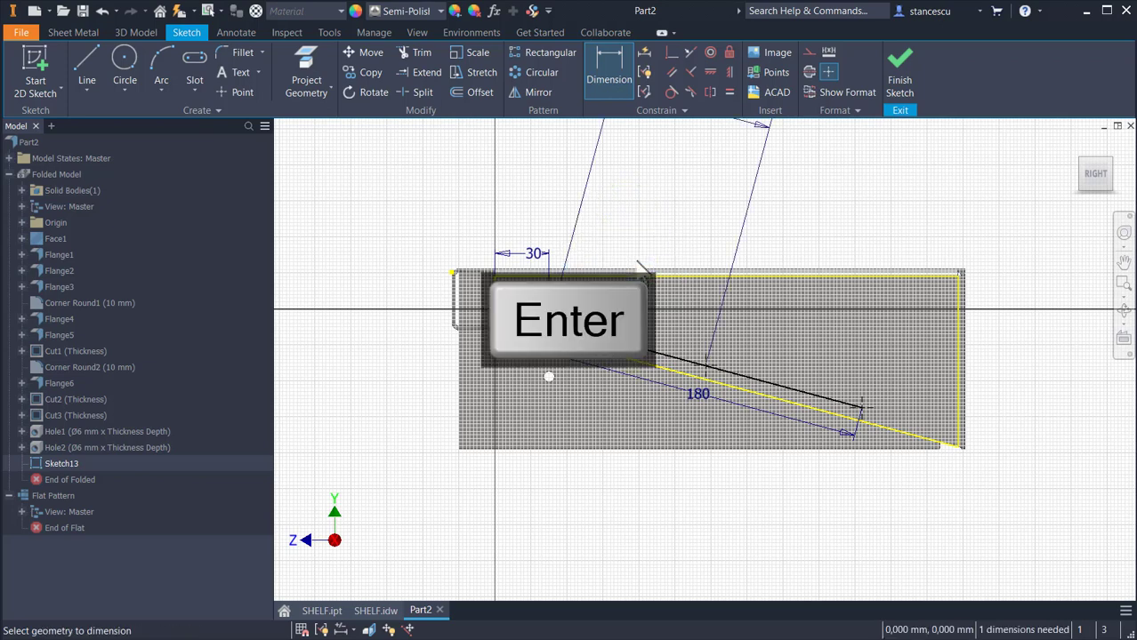
{"action": "key", "text": "Escape"}
{"action": "middle_click_drag", "start_coordinate": [627, 220], "coordinate": [635, 287]}
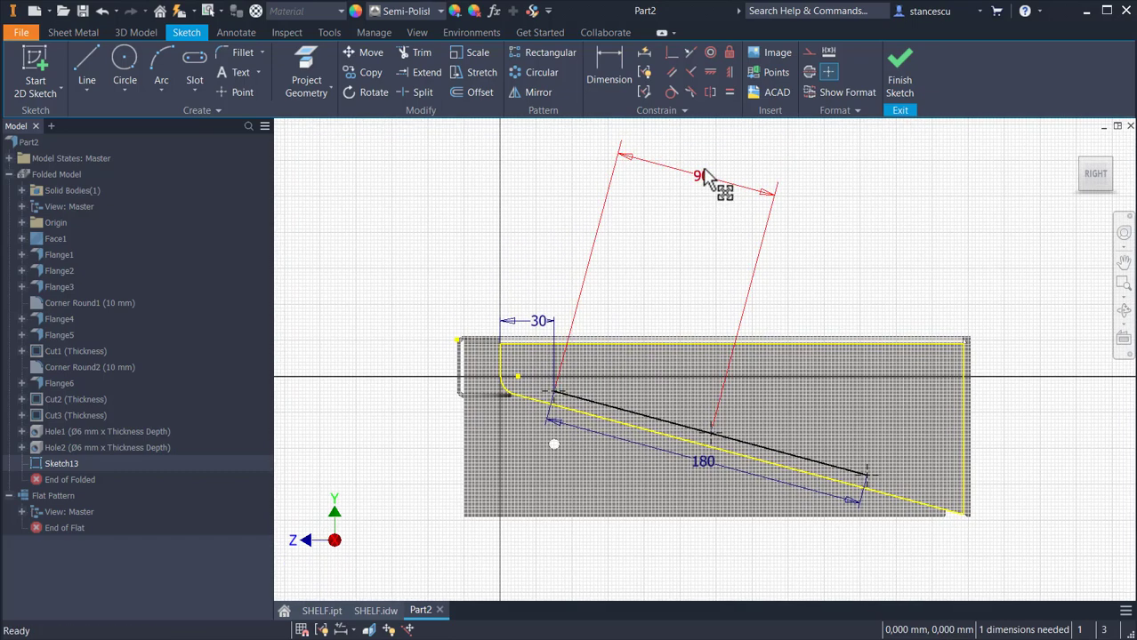
{"action": "left_click_drag", "start_coordinate": [702, 176], "coordinate": [687, 299]}
{"action": "left_click_drag", "start_coordinate": [701, 465], "coordinate": [790, 274]}
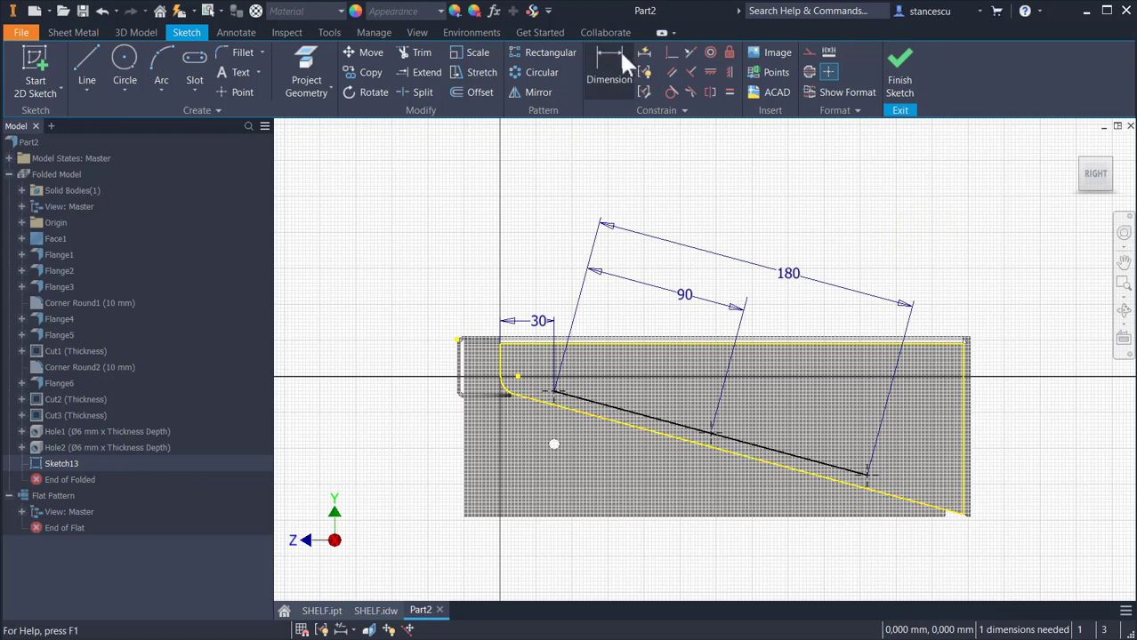
Step: Dimension the distance between the line and the side flange's sloped edge as 10 mm and finish the sketch
{"action": "left_click", "coordinate": [597, 78]}
{"action": "left_click", "coordinate": [619, 408]}
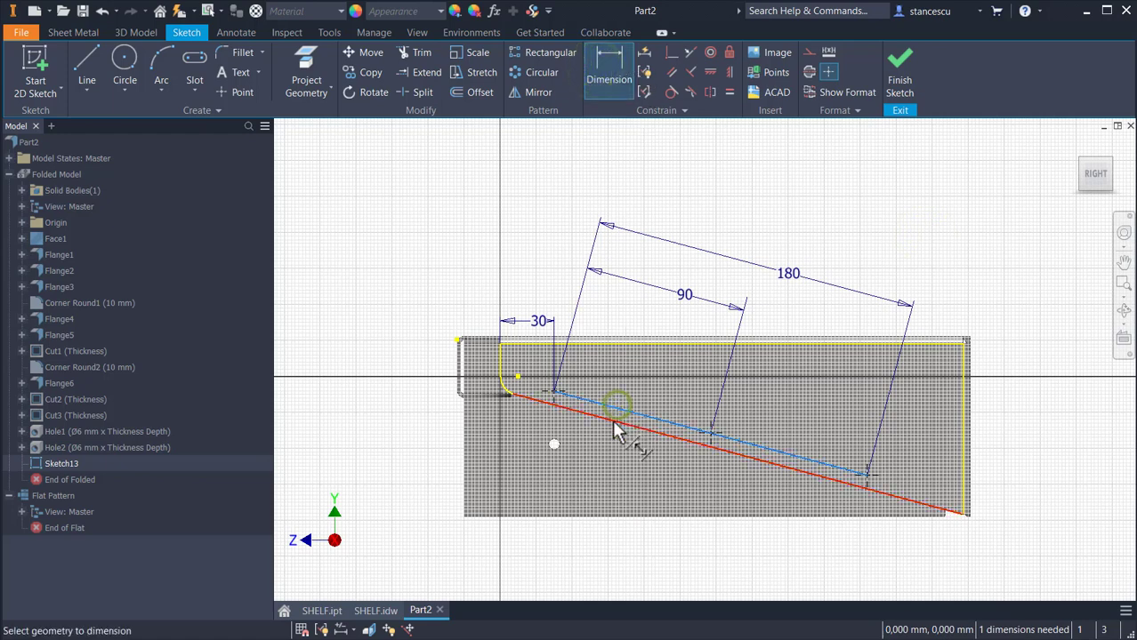
{"action": "left_click", "coordinate": [611, 420]}
{"action": "left_click", "coordinate": [624, 462]}
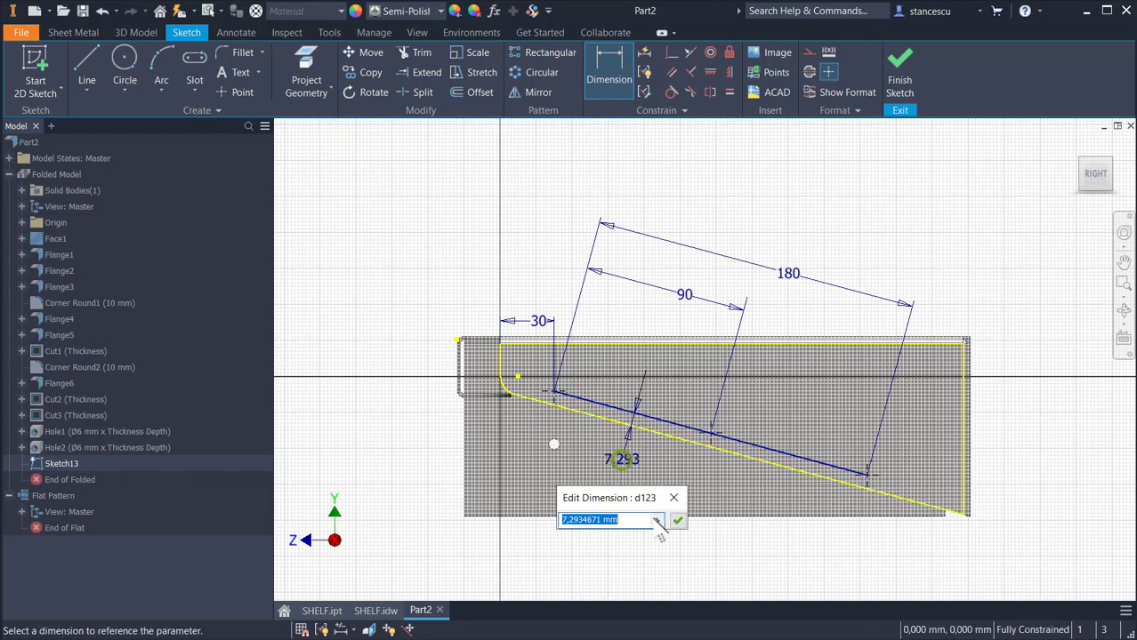
{"action": "type", "text": "10"}
{"action": "key", "text": "Return"}
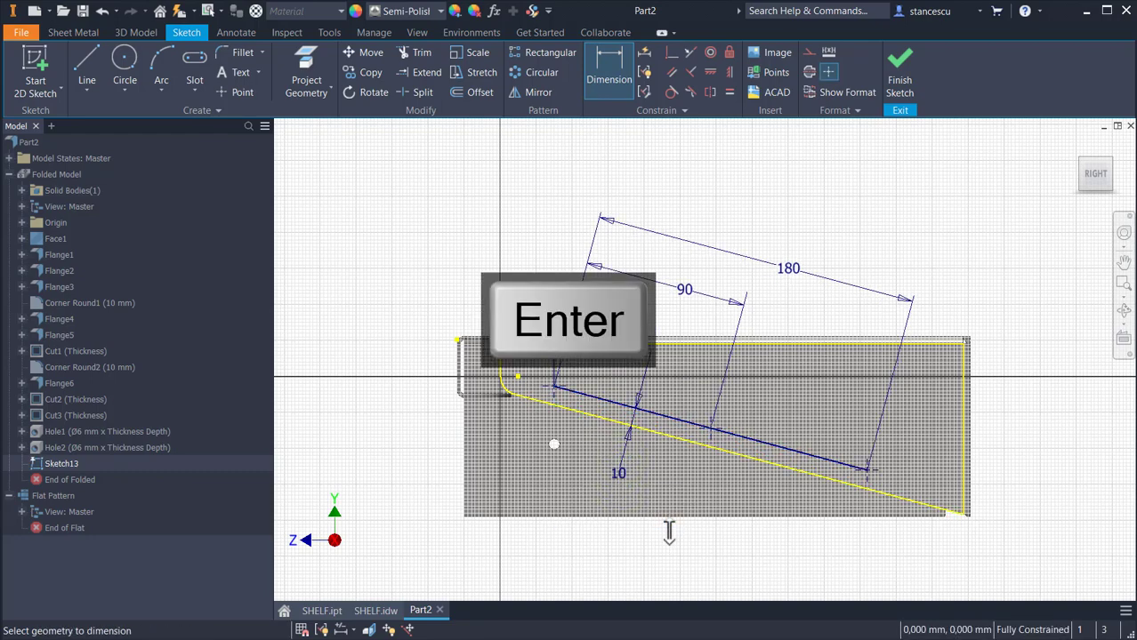
{"action": "left_click", "coordinate": [901, 76]}
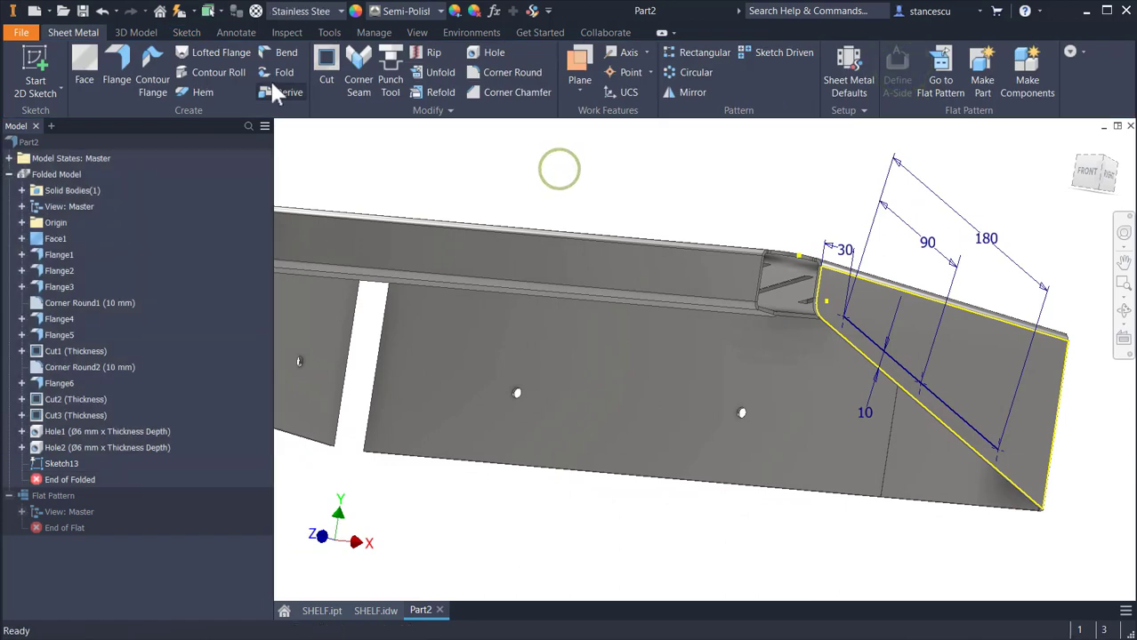
Step: Cut simple 5 mm diameter holes at the three sketch points along the side flange's sloped edge
{"action": "left_click", "coordinate": [476, 51]}
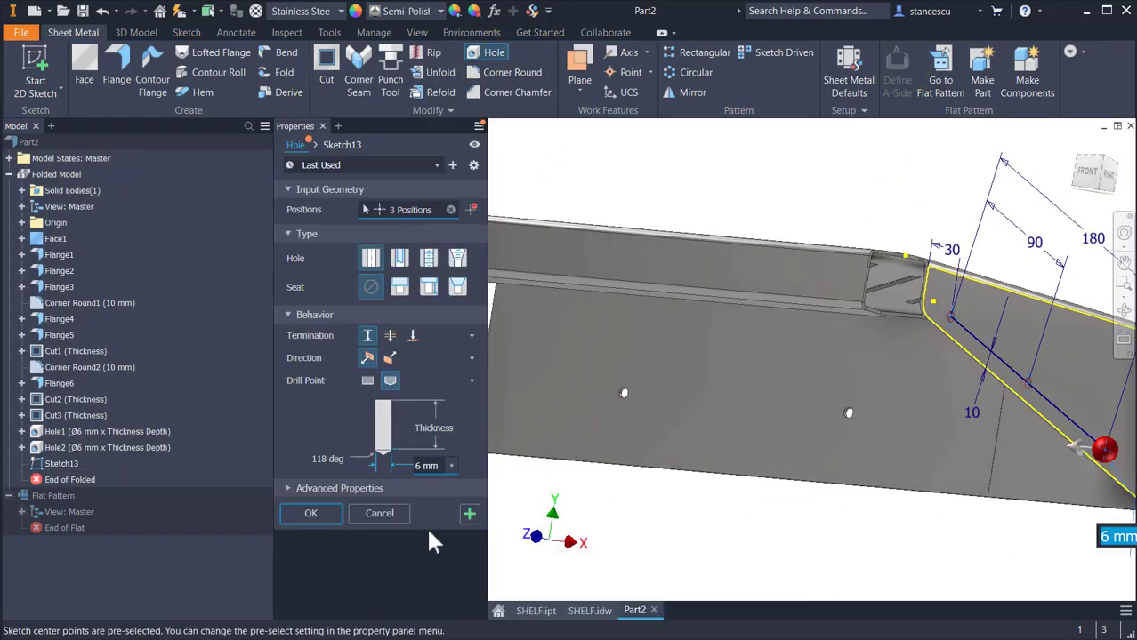
{"action": "type", "text": "5"}
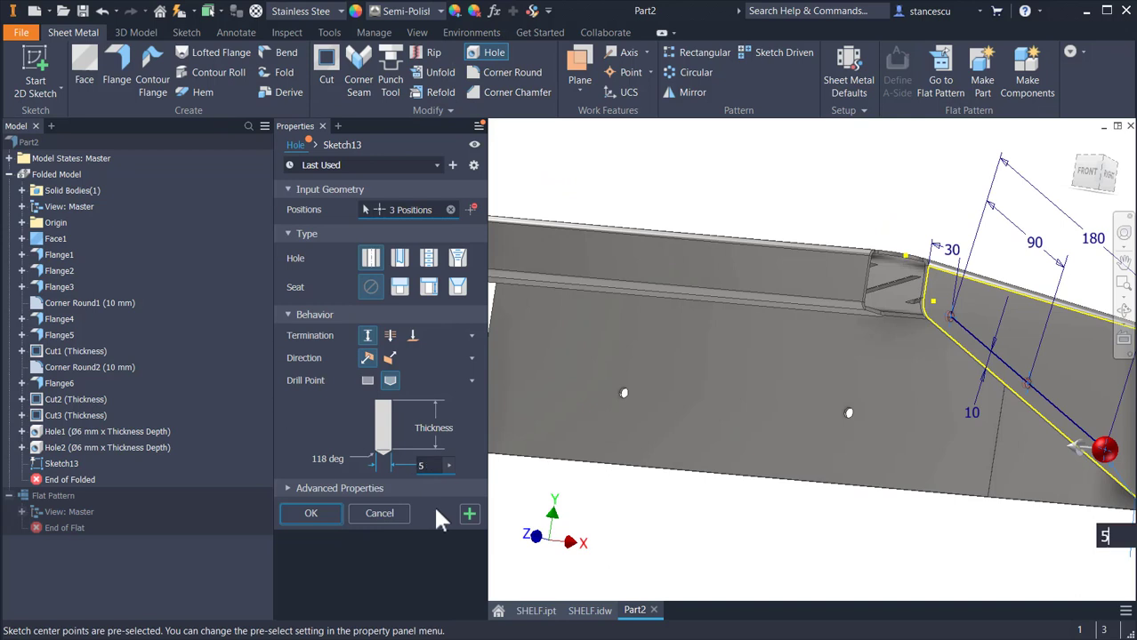
{"action": "left_click", "coordinate": [311, 513]}
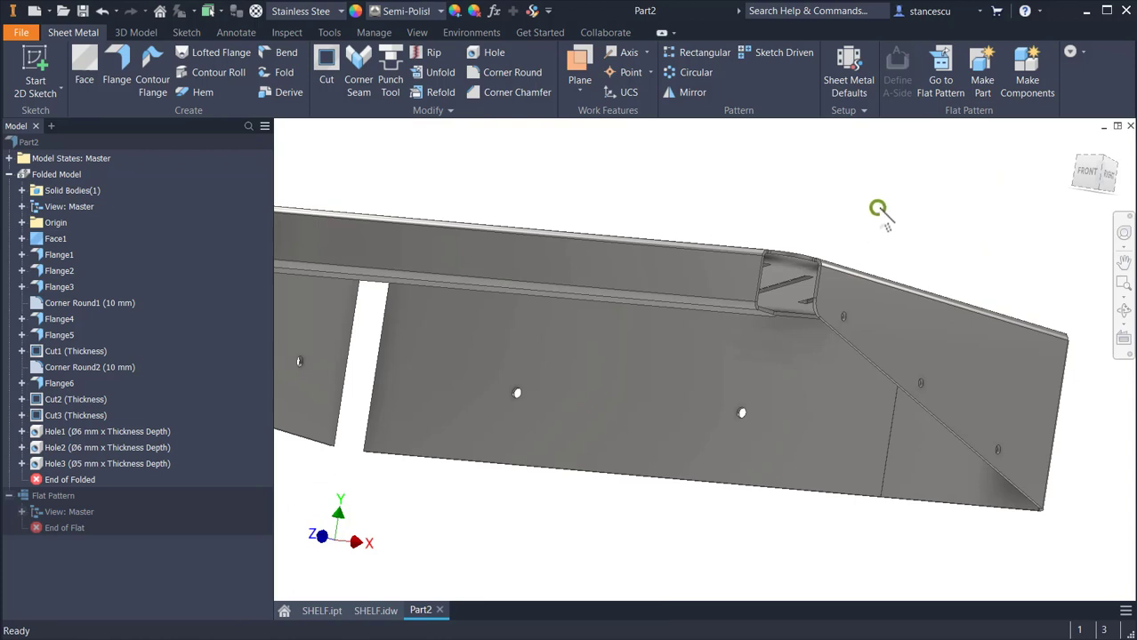
{"action": "key", "text": "F6"}
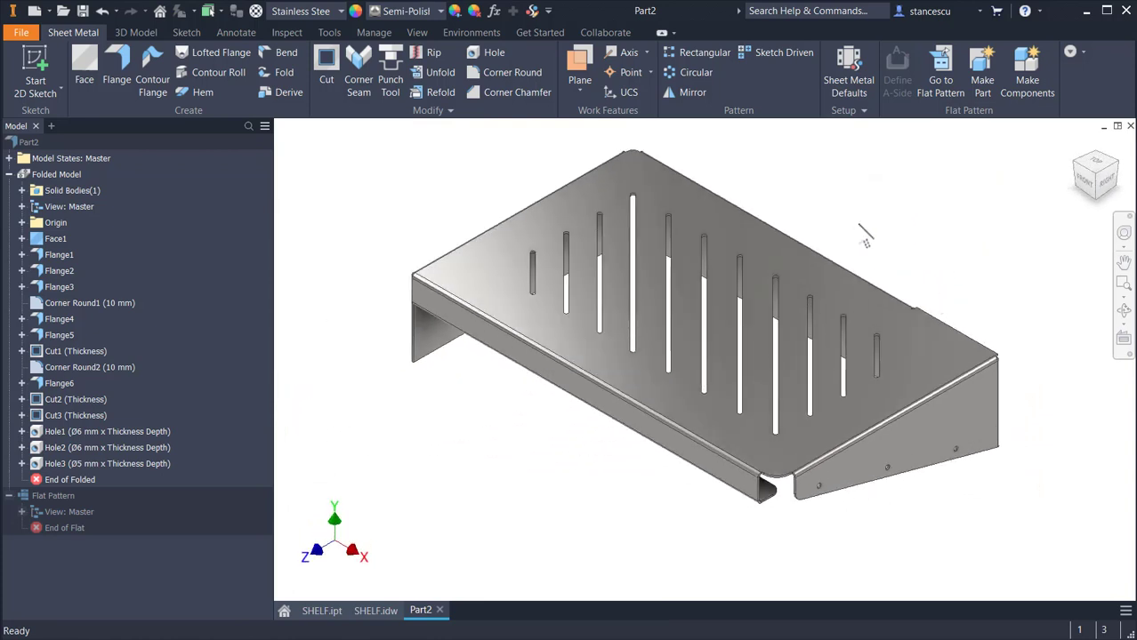
{"action": "middle_click_drag", "start_coordinate": [949, 210], "coordinate": [962, 229], "text": "shift"}
{"action": "key", "text": "F6"}
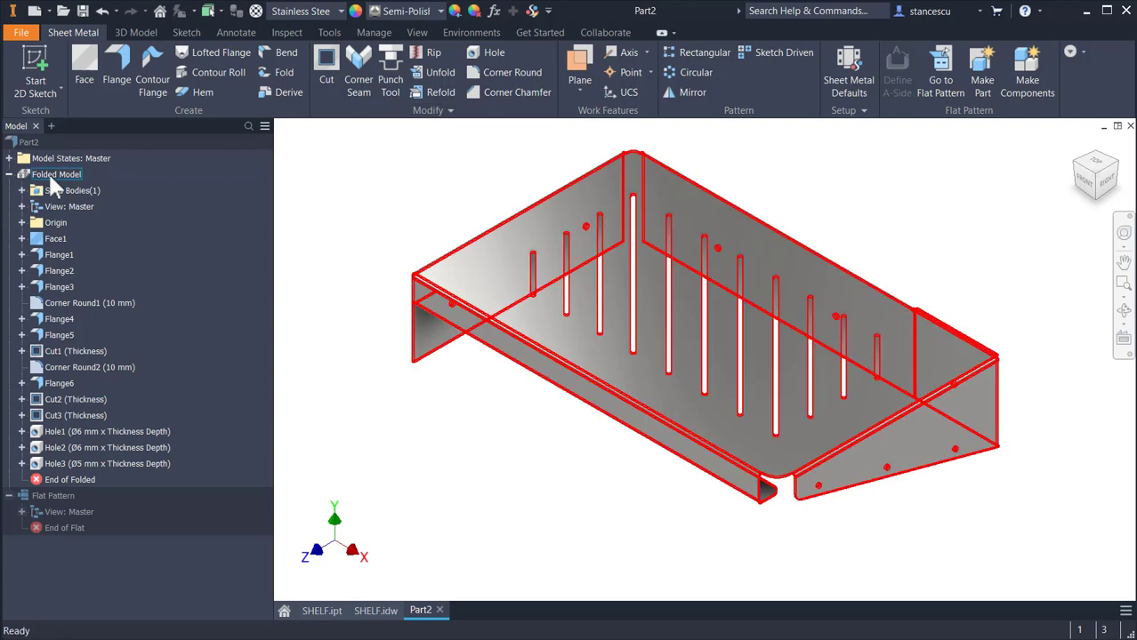
Step: Update the folded model's physical properties in iProperties and copy its volume value with the unit
{"action": "right_click", "coordinate": [49, 175]}
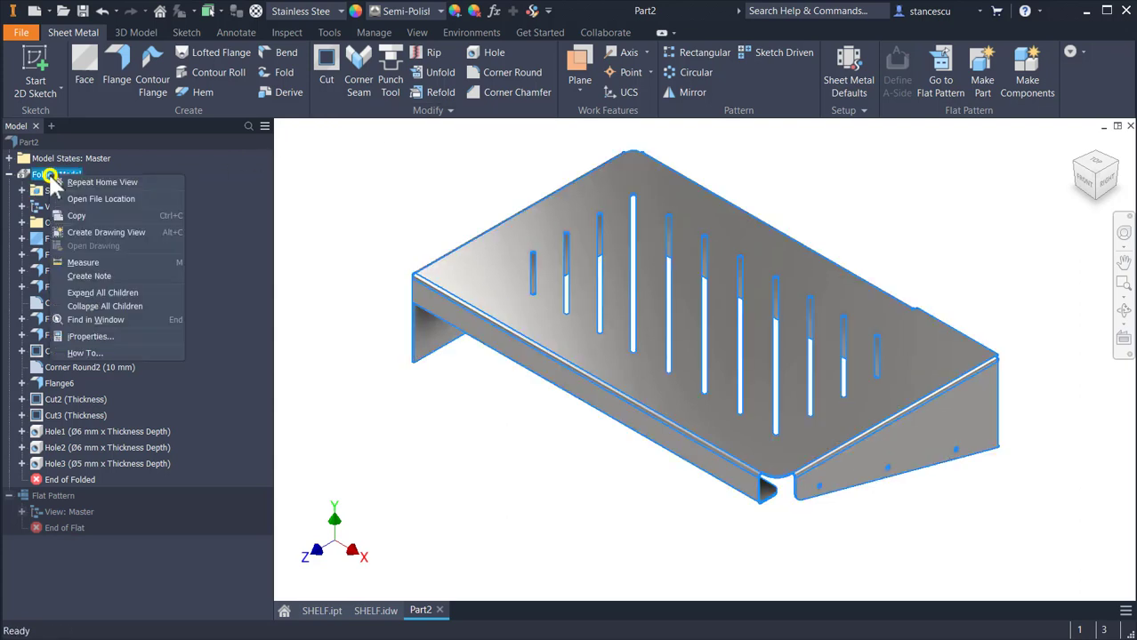
{"action": "left_click", "coordinate": [94, 335]}
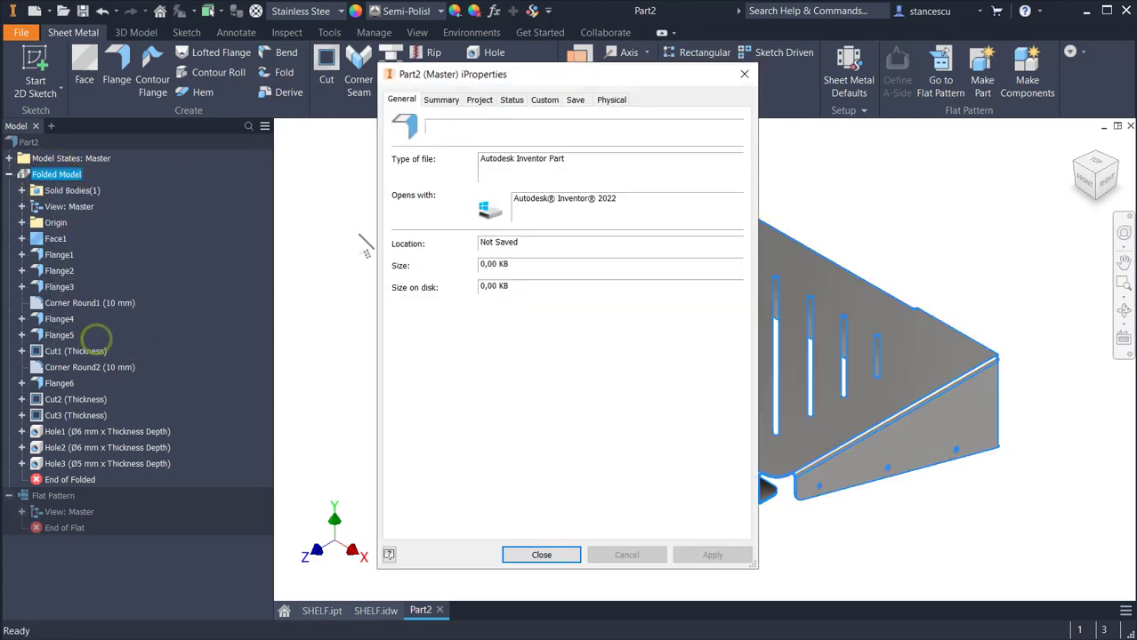
{"action": "left_click", "coordinate": [612, 101]}
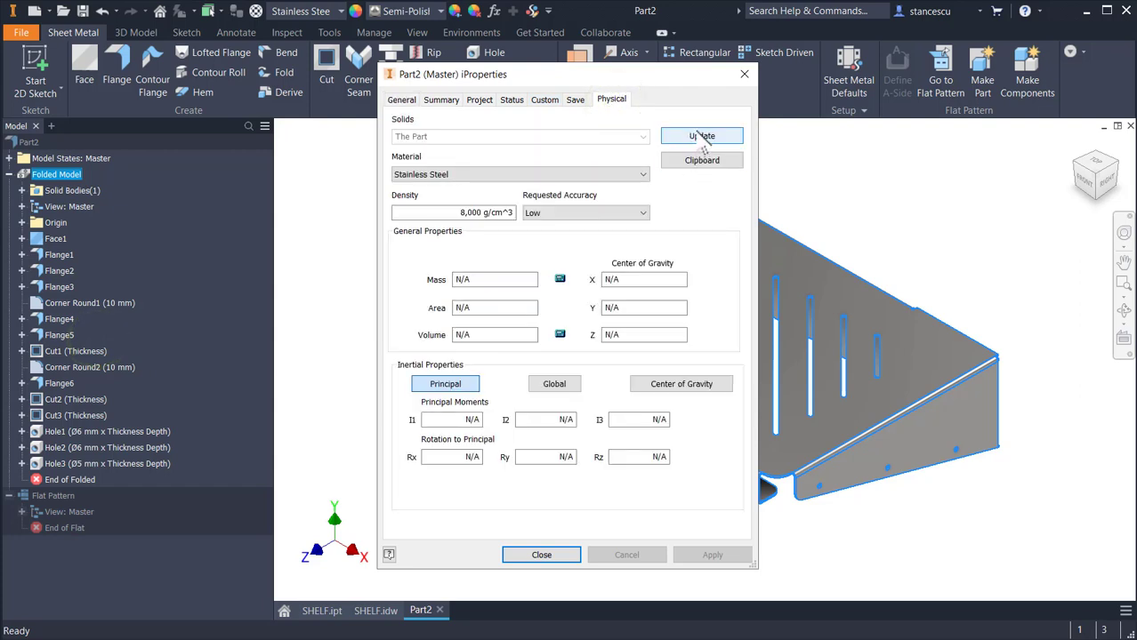
{"action": "left_click", "coordinate": [701, 136]}
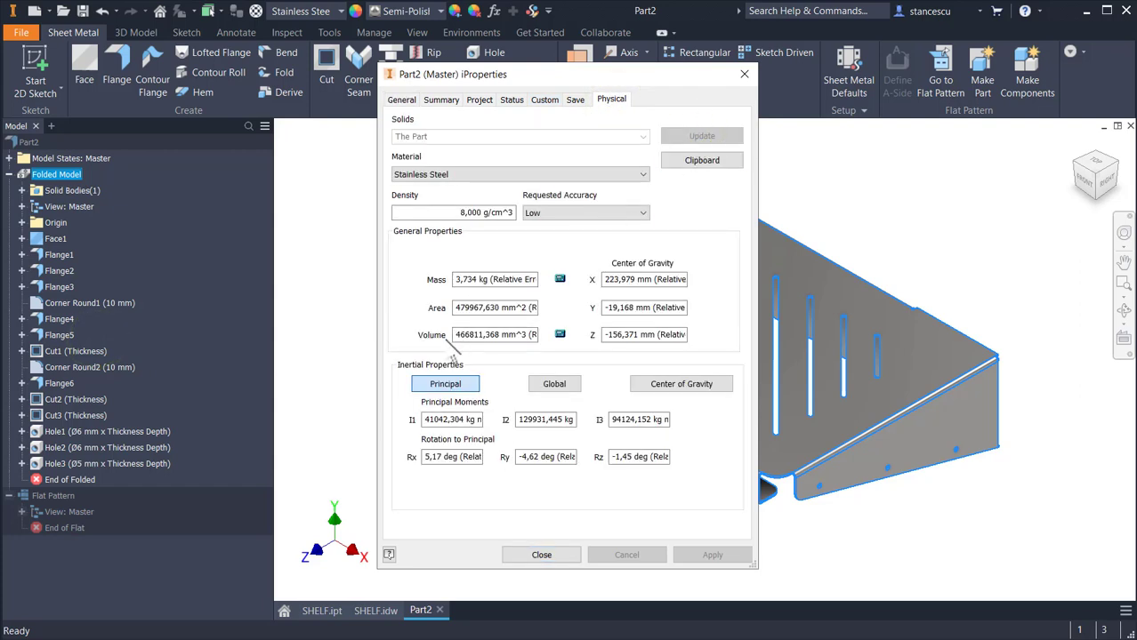
{"action": "left_click_drag", "start_coordinate": [454, 334], "coordinate": [524, 334]}
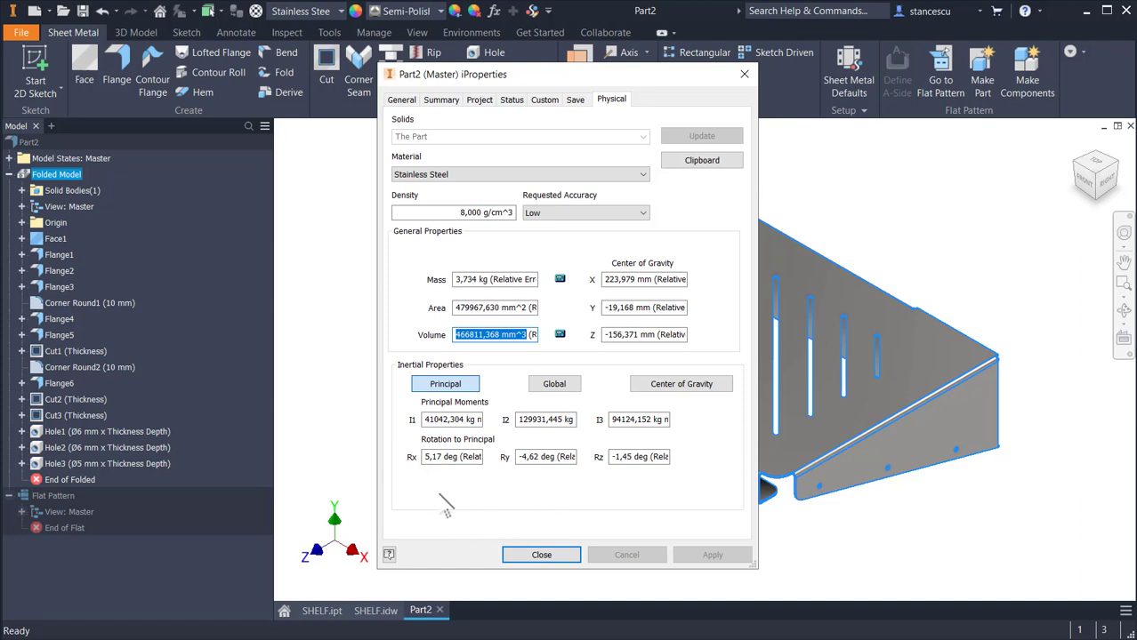
{"action": "key", "text": "ctrl+c"}
{"action": "left_click", "coordinate": [544, 556]}
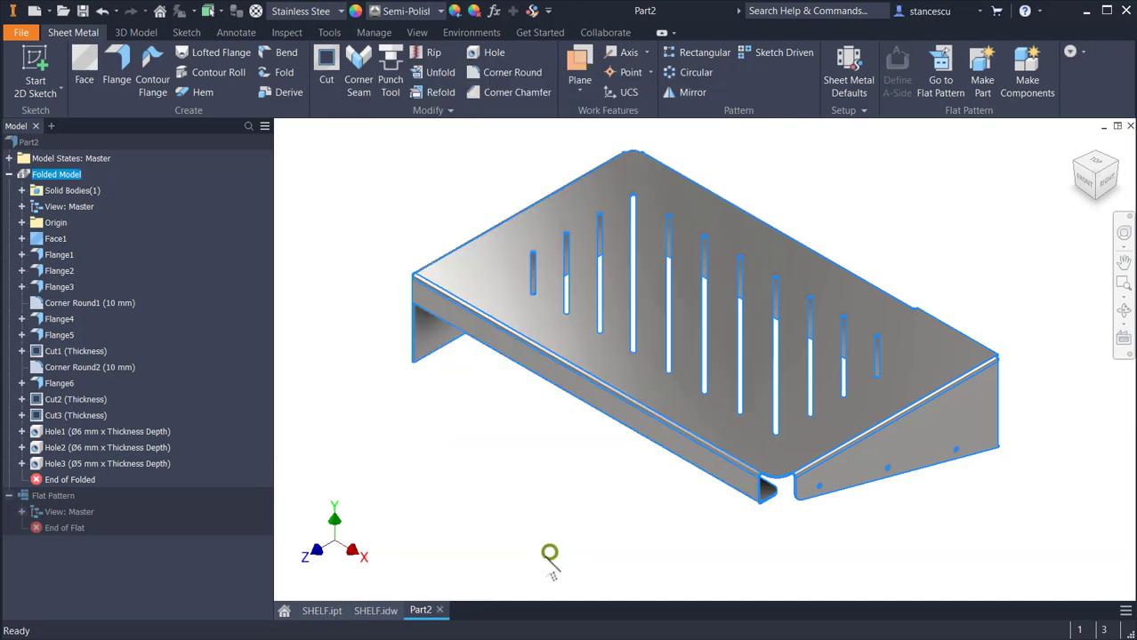
Step: In the SHELF.idw drawing, replace the value in the volume note with the copied 466811,368 mm^3
{"action": "left_click", "coordinate": [375, 611]}
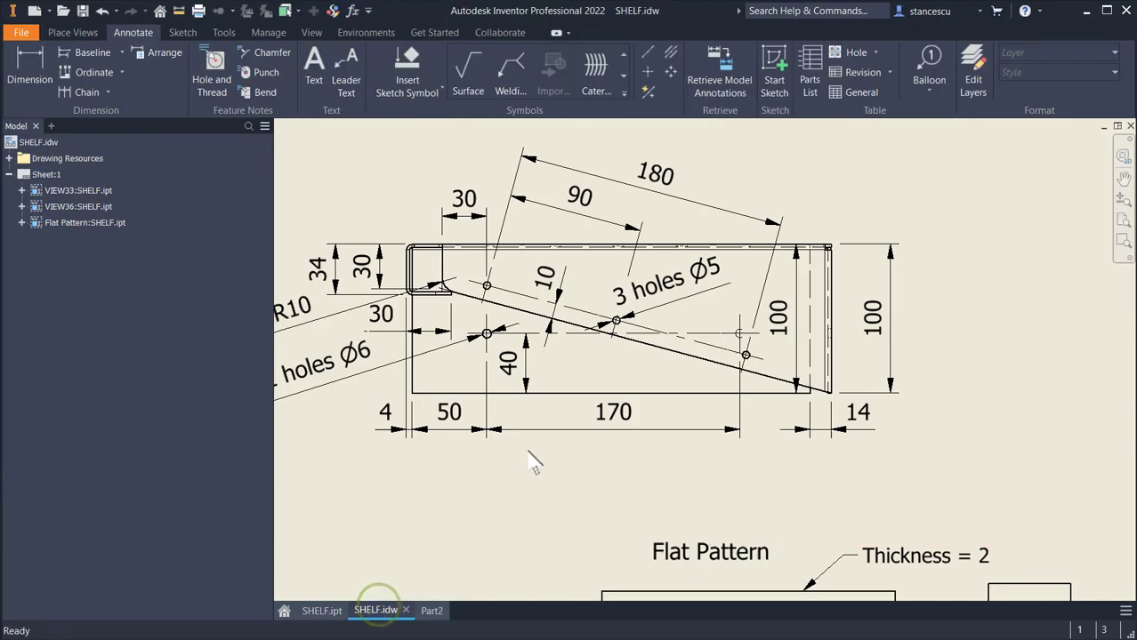
{"action": "key", "text": "Home"}
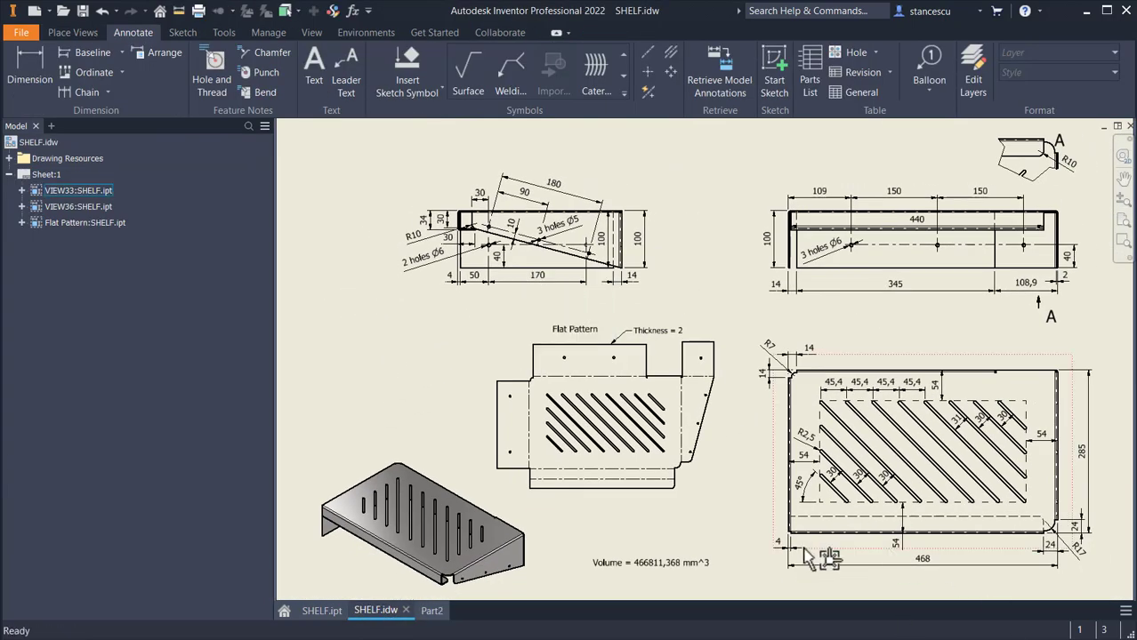
{"action": "double_click", "coordinate": [674, 564]}
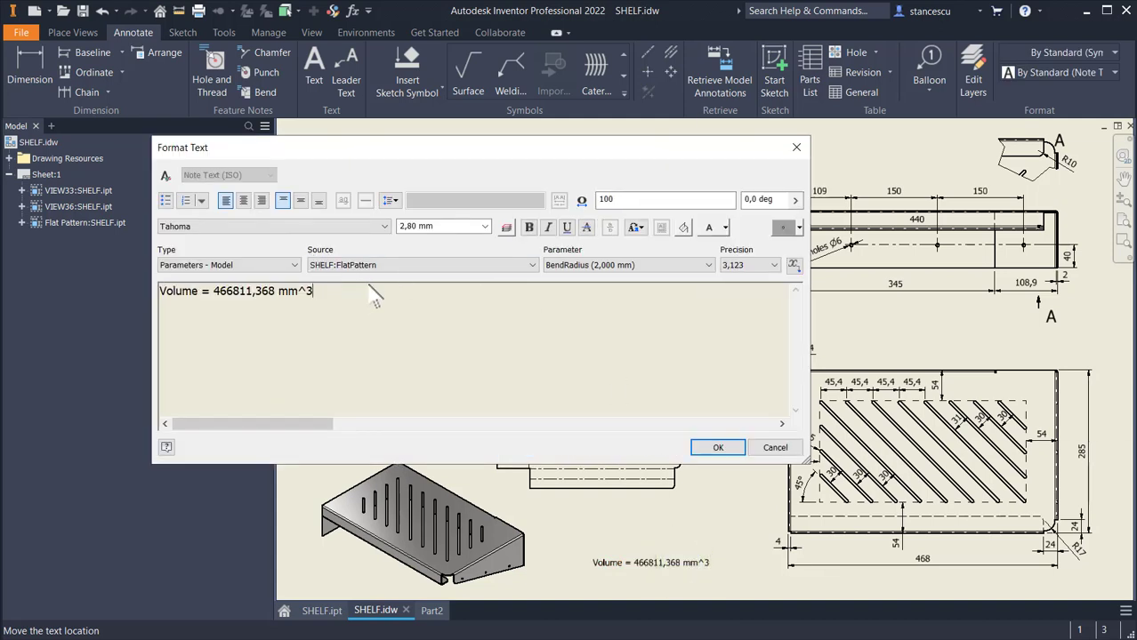
{"action": "left_click", "coordinate": [364, 301]}
{"action": "key", "text": "ctrl+v"}
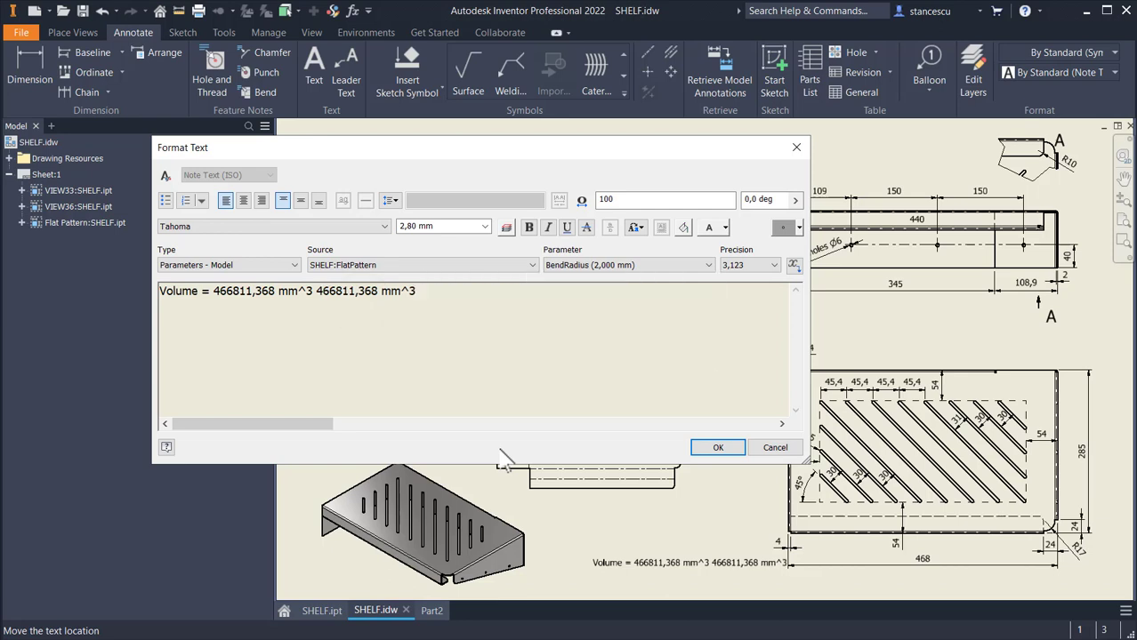
{"action": "left_click", "coordinate": [317, 291]}
{"action": "left_click", "coordinate": [213, 291], "text": "shift"}
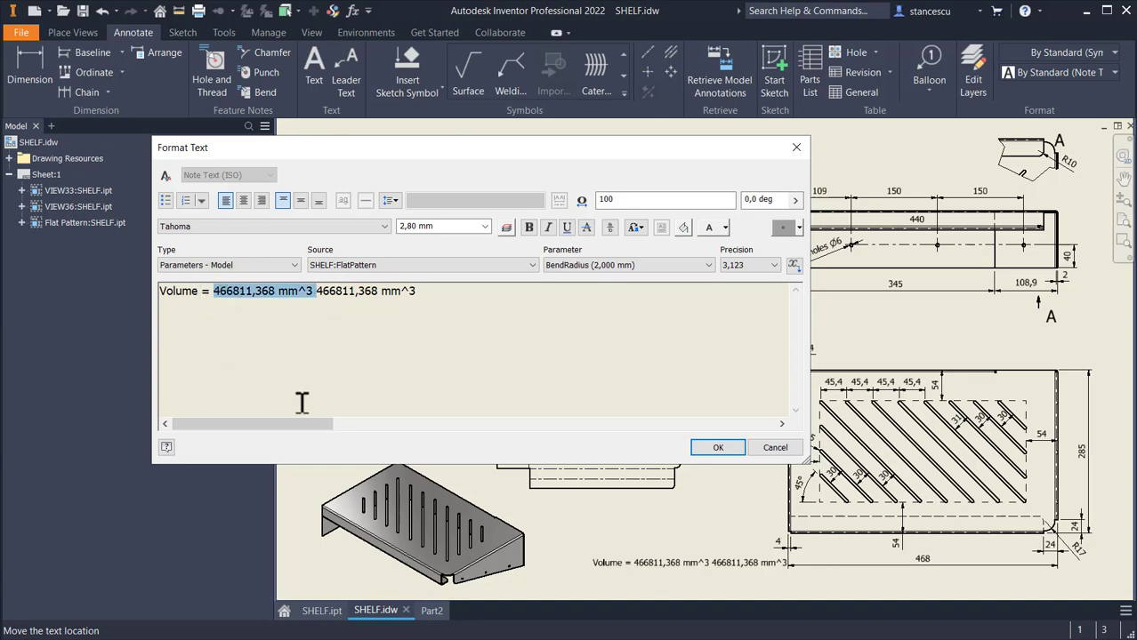
{"action": "key", "text": "Delete"}
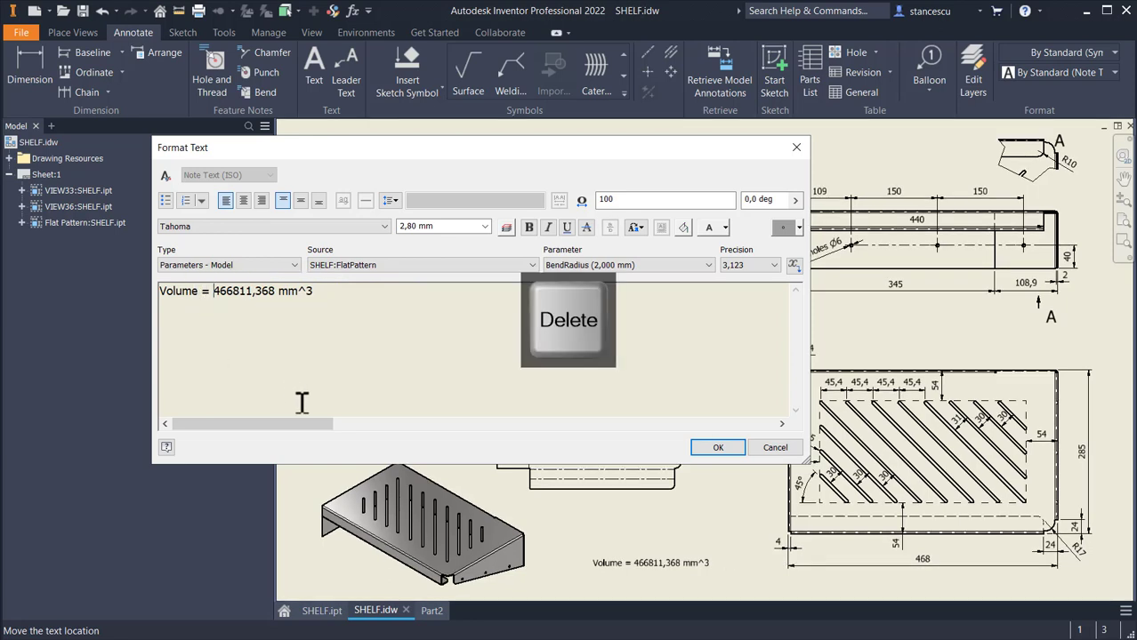
{"action": "left_click", "coordinate": [718, 447]}
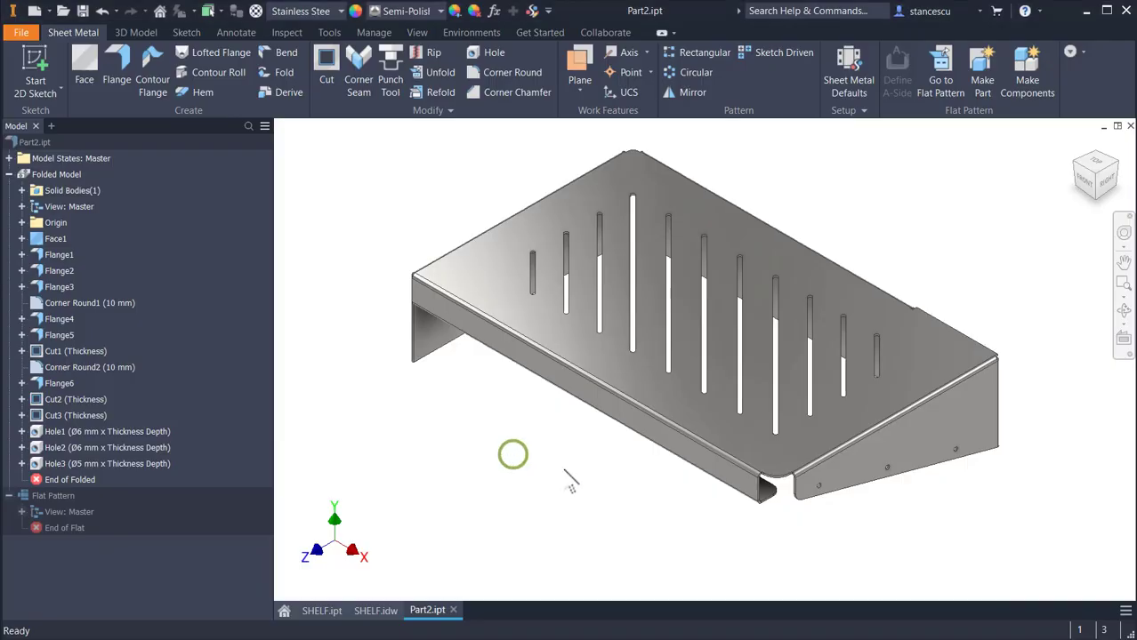
Step: Inspect the shelf from another angle, display its flat pattern, and return to the folded model
{"action": "middle_click_drag", "start_coordinate": [570, 481], "coordinate": [773, 204], "text": "shift"}
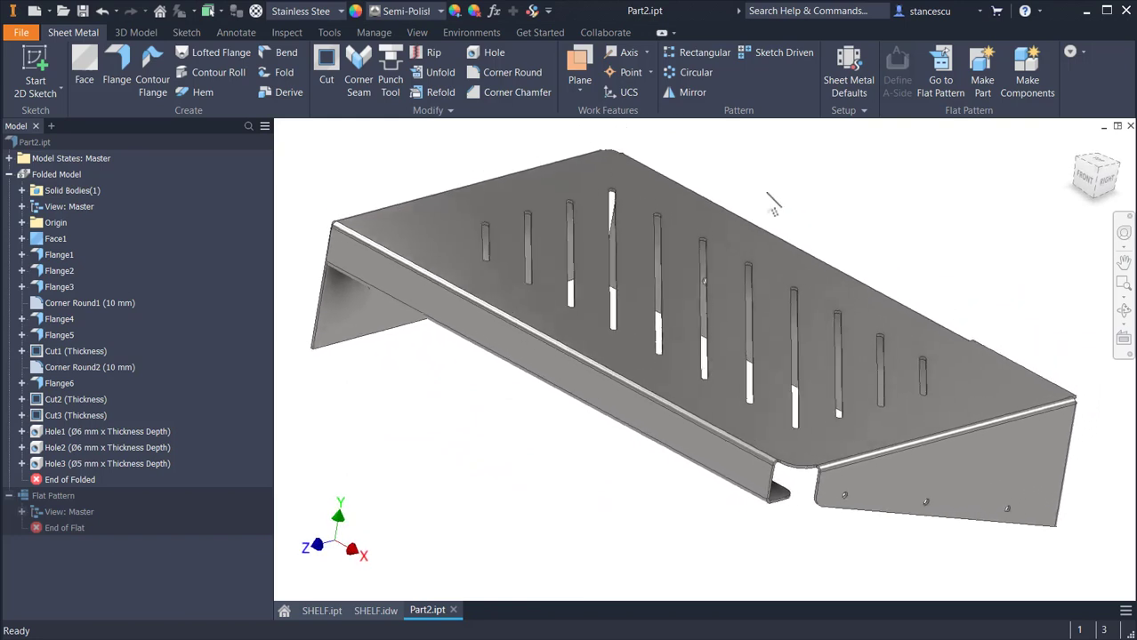
{"action": "key", "text": "F6"}
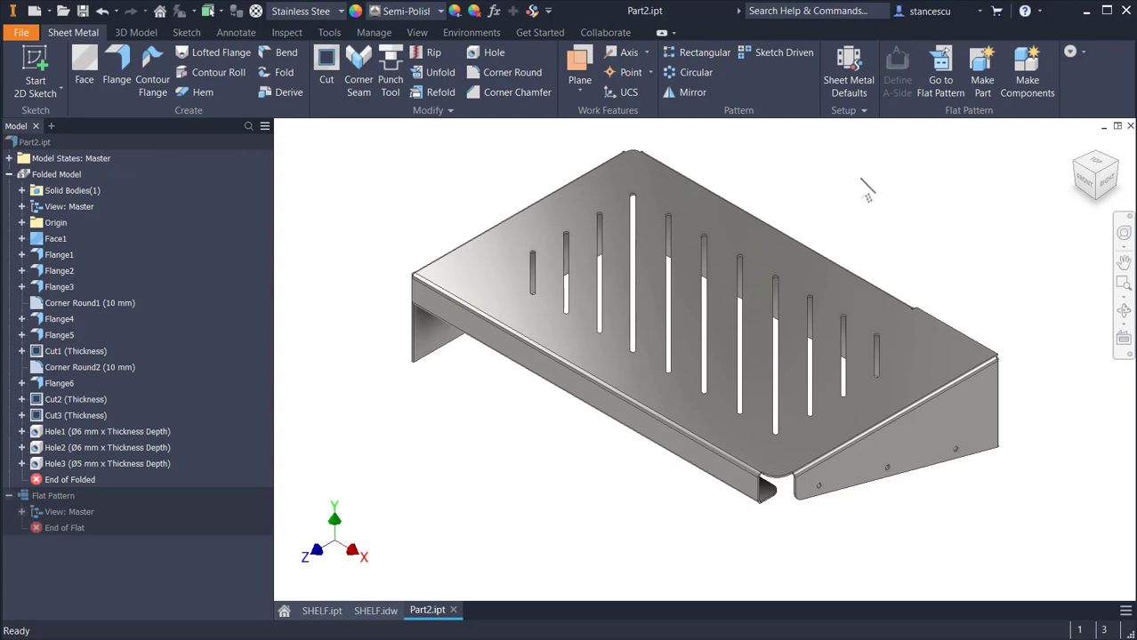
{"action": "left_click", "coordinate": [940, 71]}
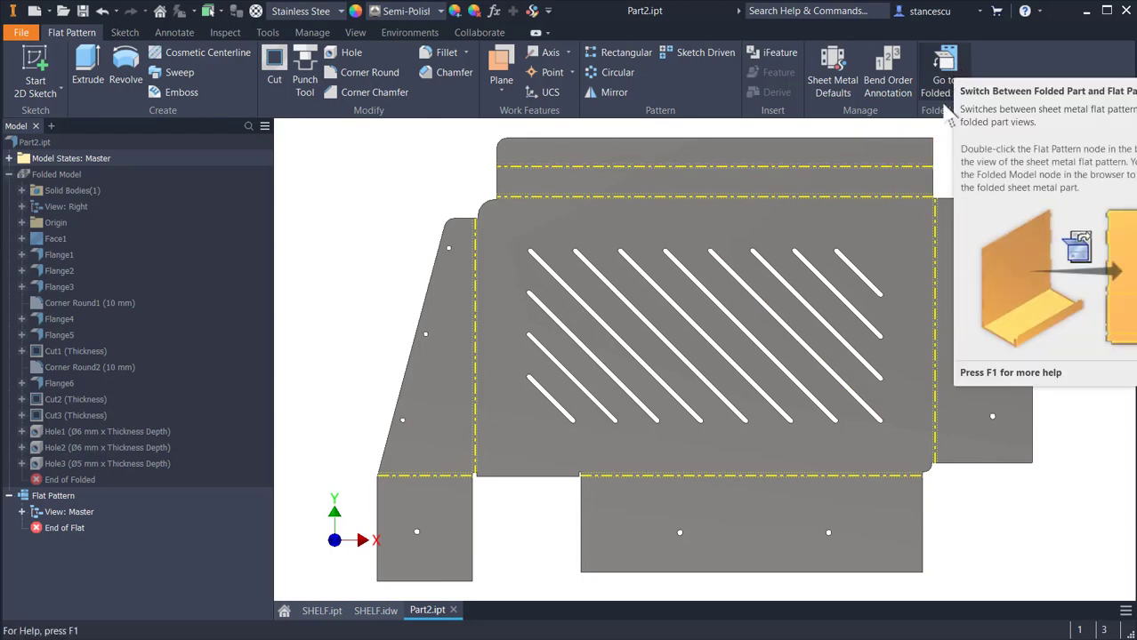
{"action": "left_click", "coordinate": [938, 65]}
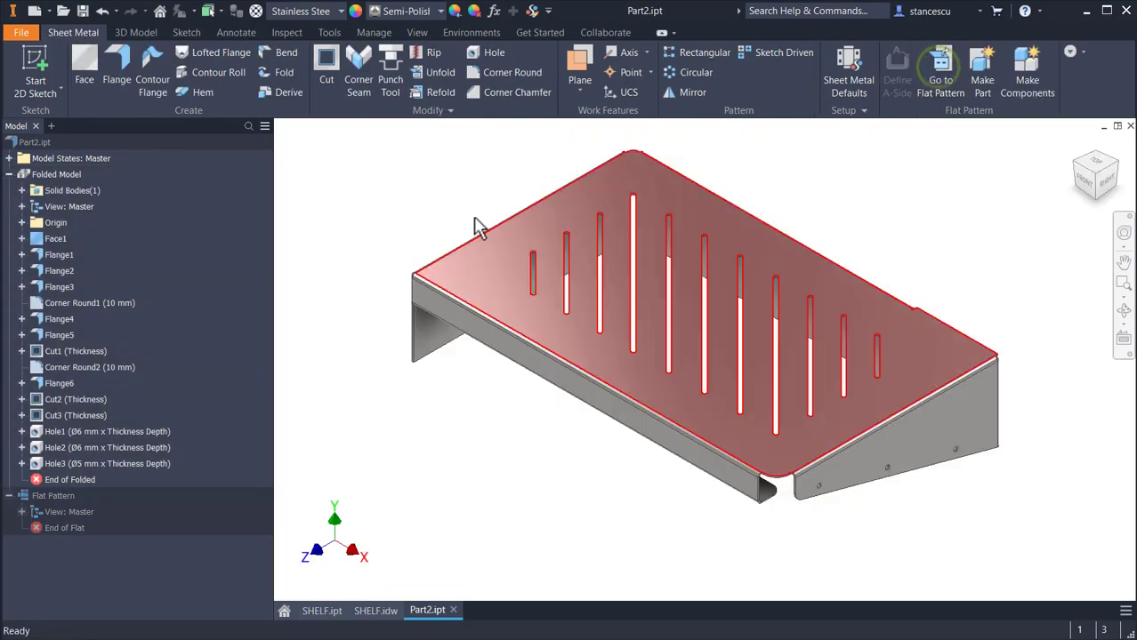
Step: Create a new drawing from the metric ISO.dwg template
{"action": "left_click", "coordinate": [408, 195]}
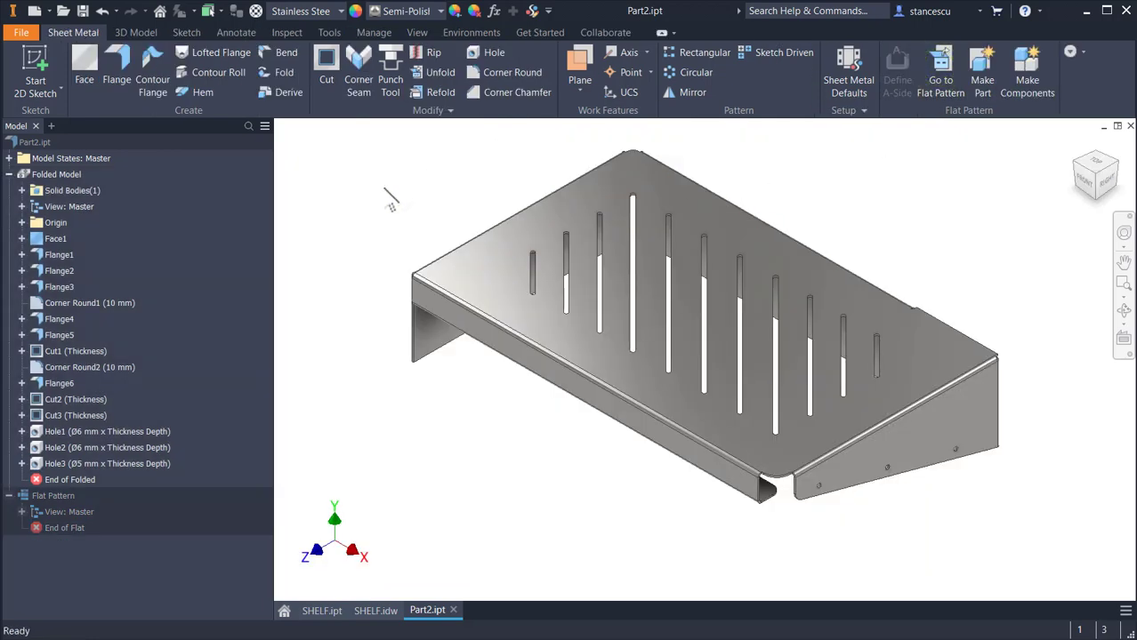
{"action": "left_click", "coordinate": [33, 11]}
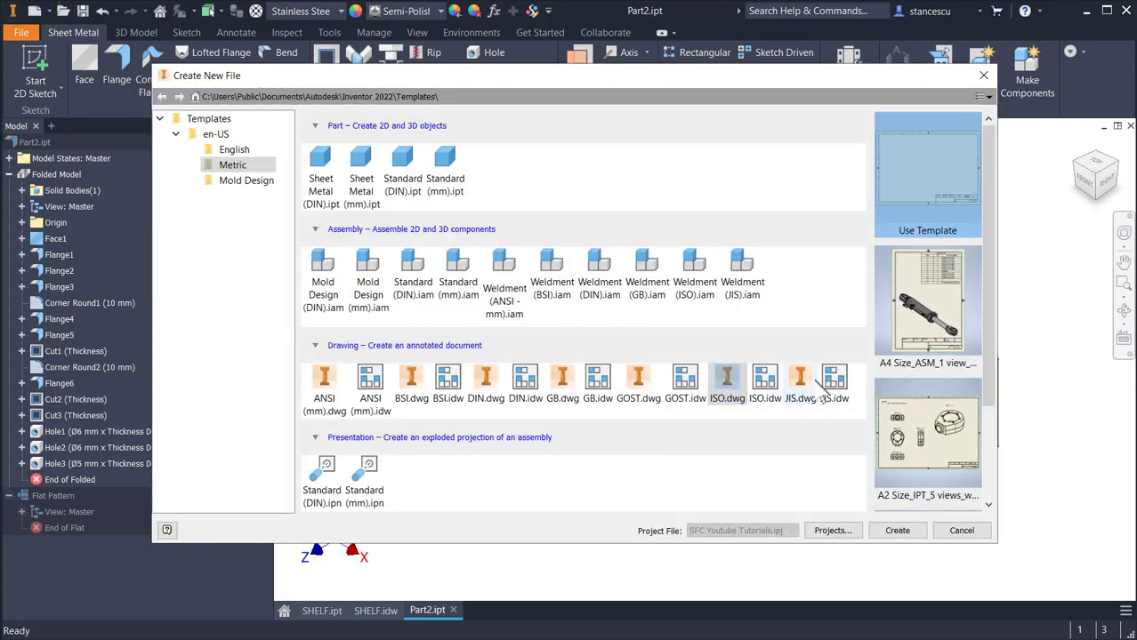
{"action": "double_click", "coordinate": [726, 381]}
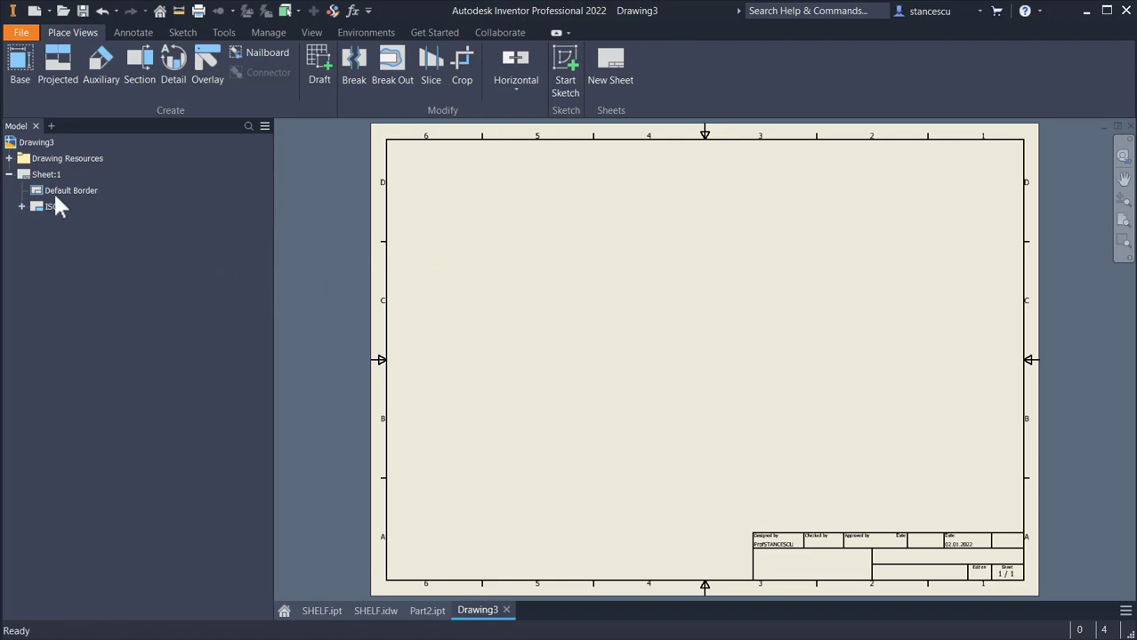
Step: Review the new sheet's size and orientation settings
{"action": "right_click", "coordinate": [37, 175]}
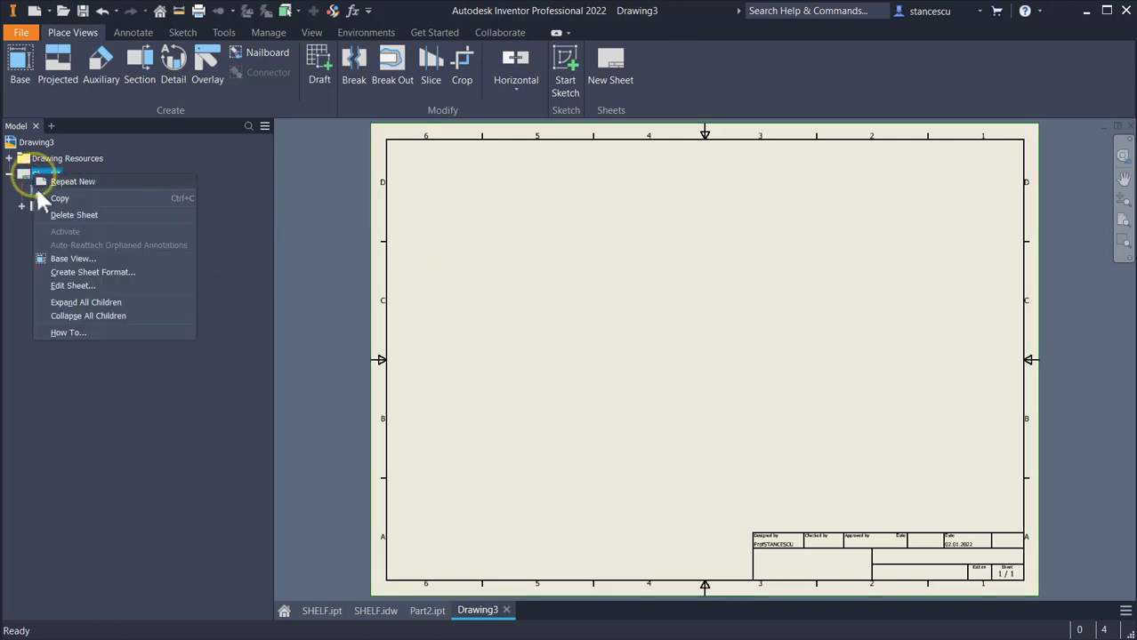
{"action": "left_click", "coordinate": [79, 286]}
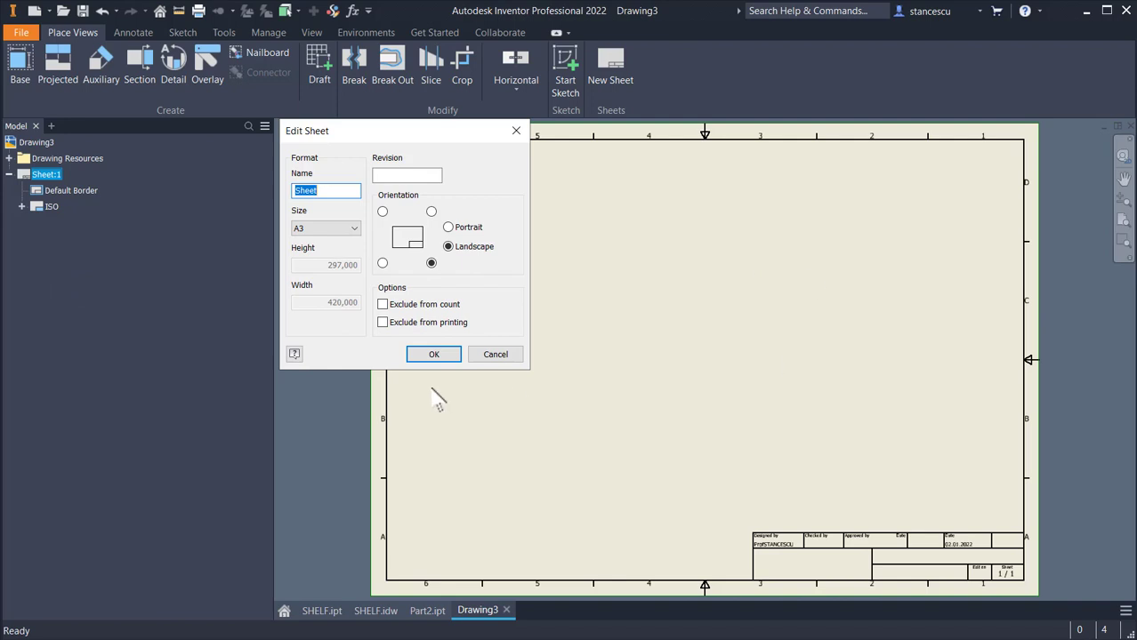
{"action": "left_click", "coordinate": [489, 355]}
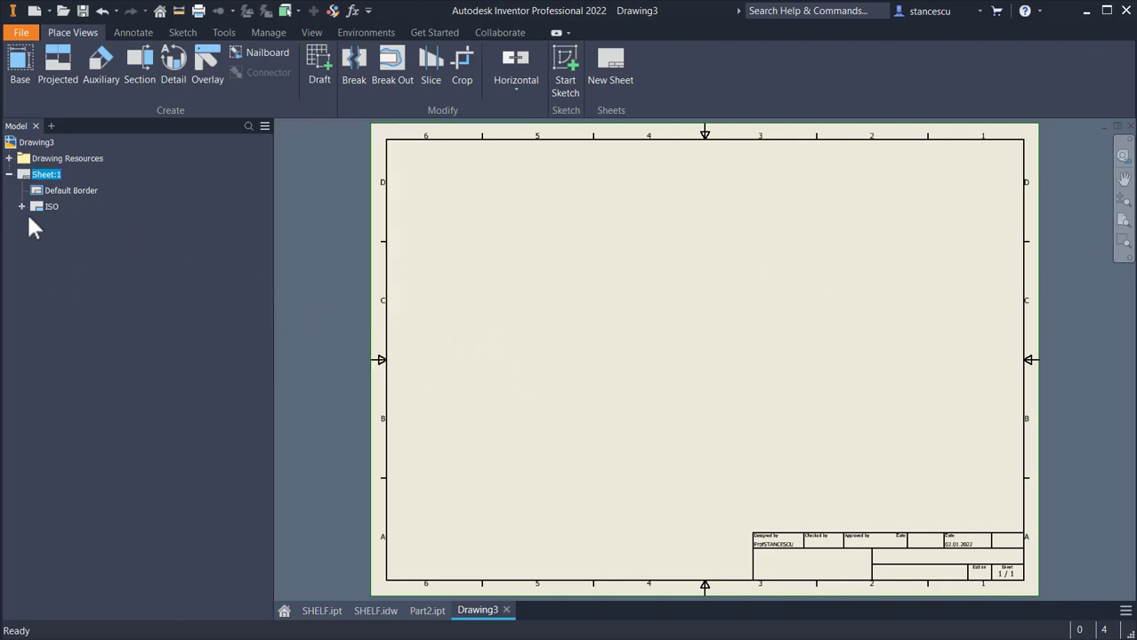
Step: Delete the default border and the ISO title block from the sheet
{"action": "left_click", "coordinate": [40, 191]}
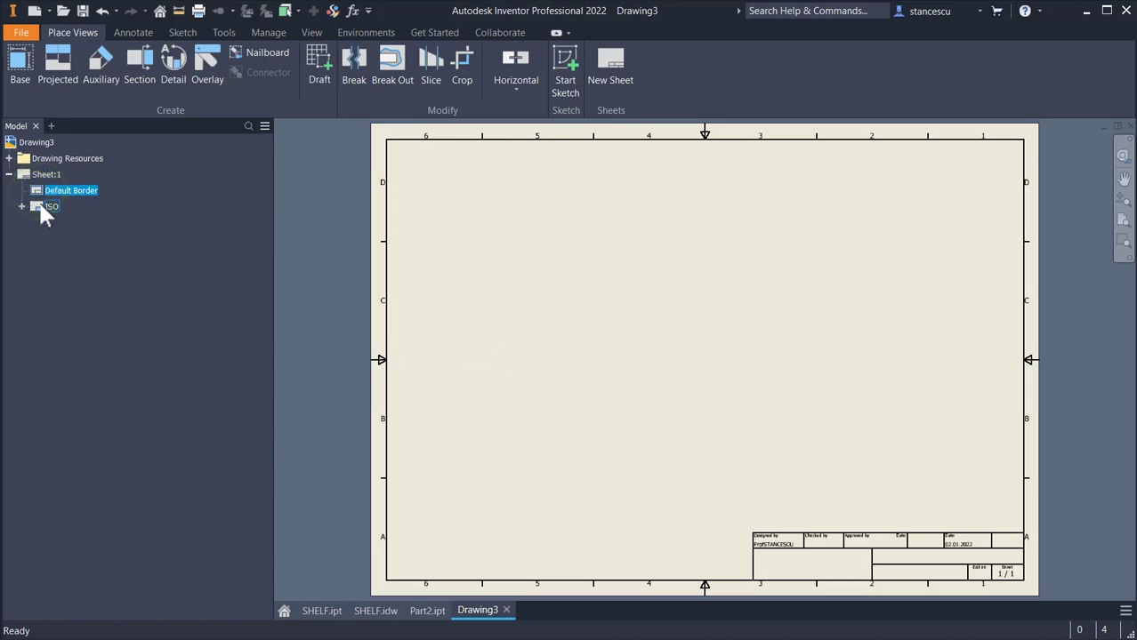
{"action": "left_click", "coordinate": [40, 205], "text": "ctrl"}
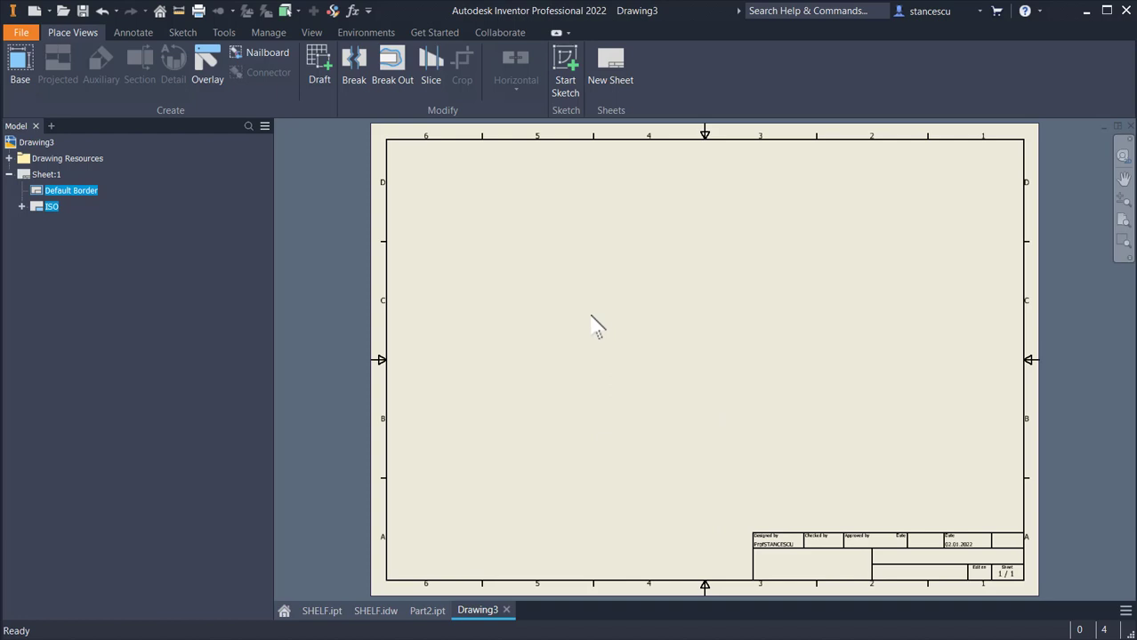
{"action": "right_click", "coordinate": [65, 189]}
{"action": "left_click", "coordinate": [76, 209]}
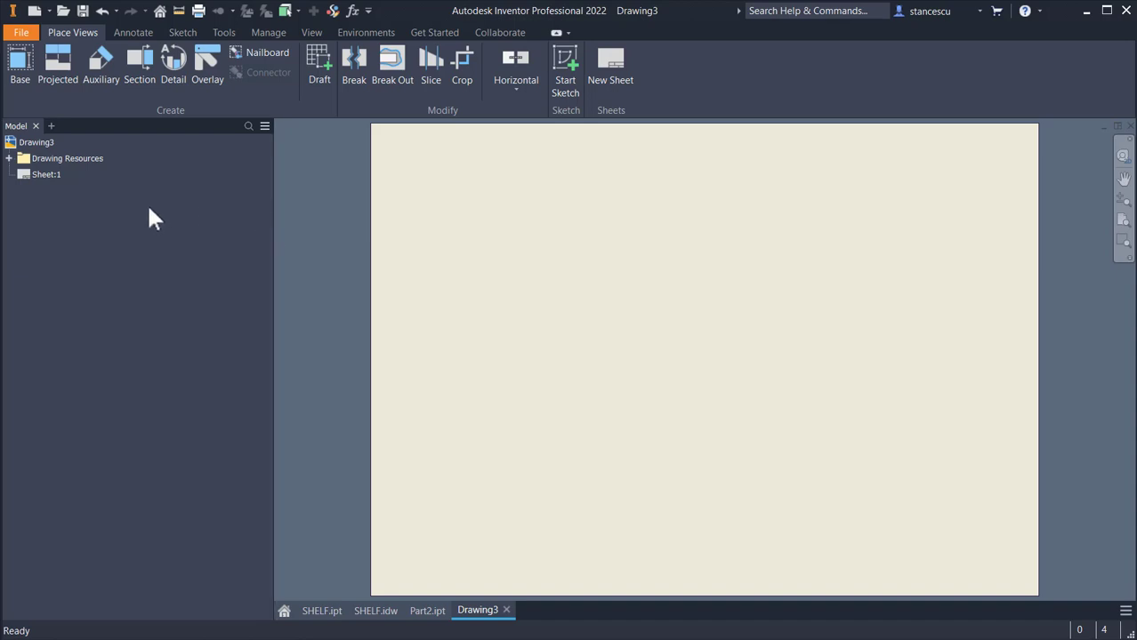
Step: Begin a base view of Part2 showing its flat pattern, and rotate the view 180 degrees
{"action": "left_click", "coordinate": [22, 68]}
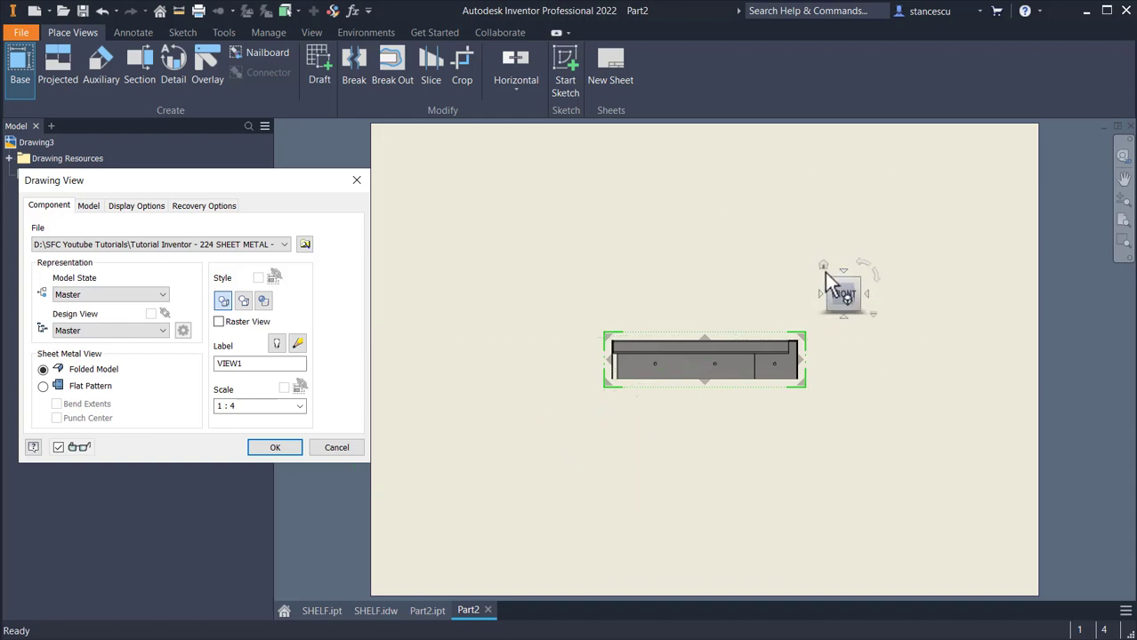
{"action": "left_click", "coordinate": [824, 267]}
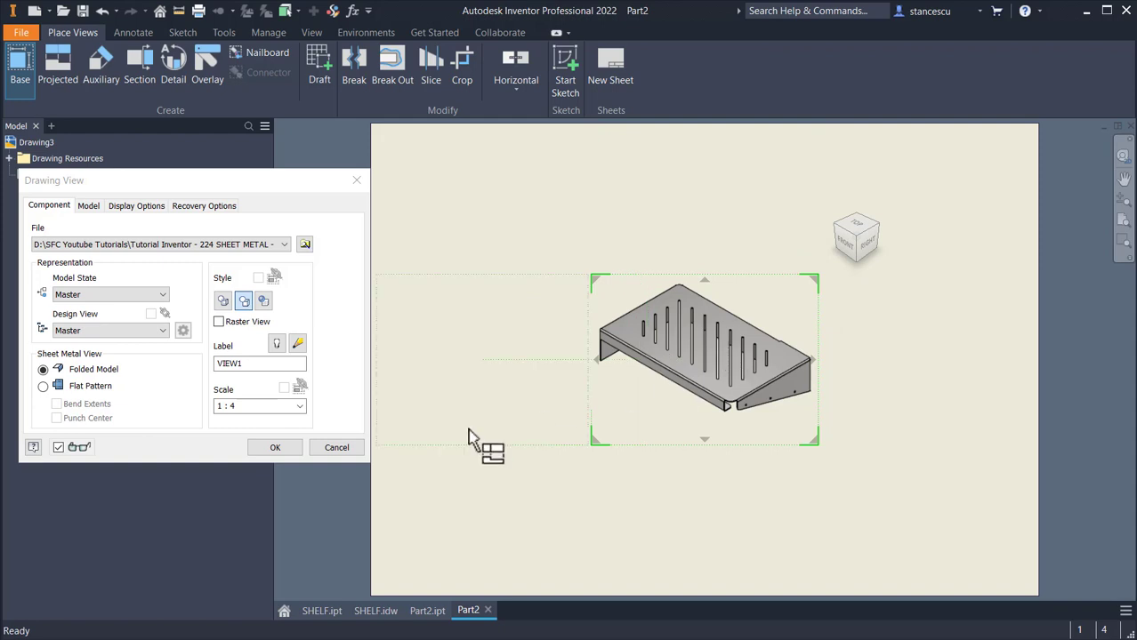
{"action": "left_click", "coordinate": [43, 386]}
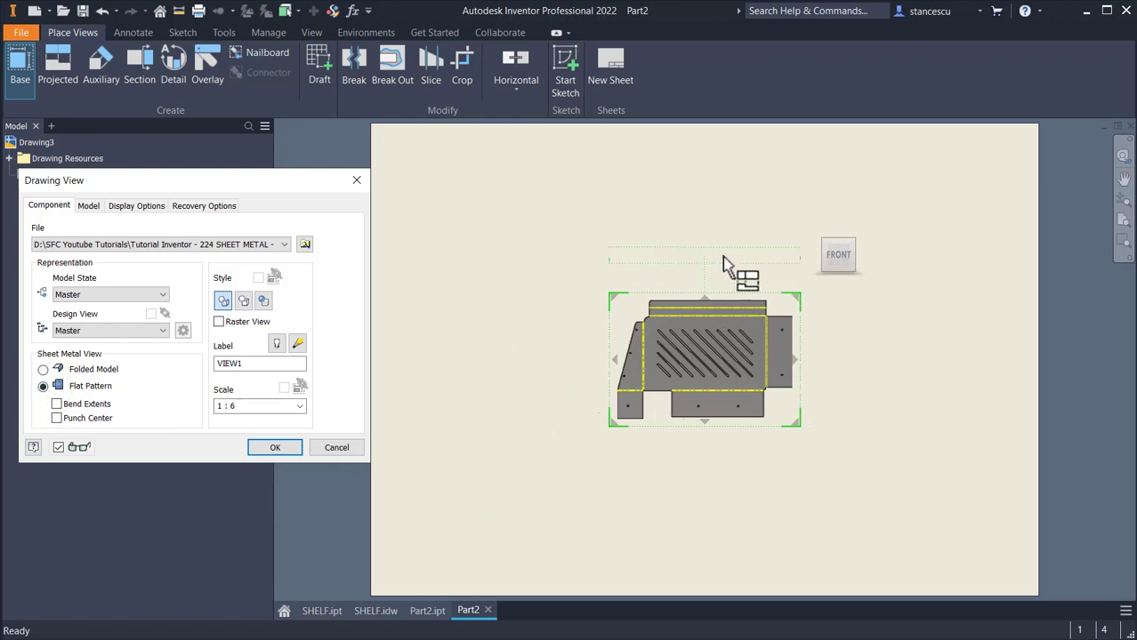
{"action": "mouse_move", "coordinate": [873, 238]}
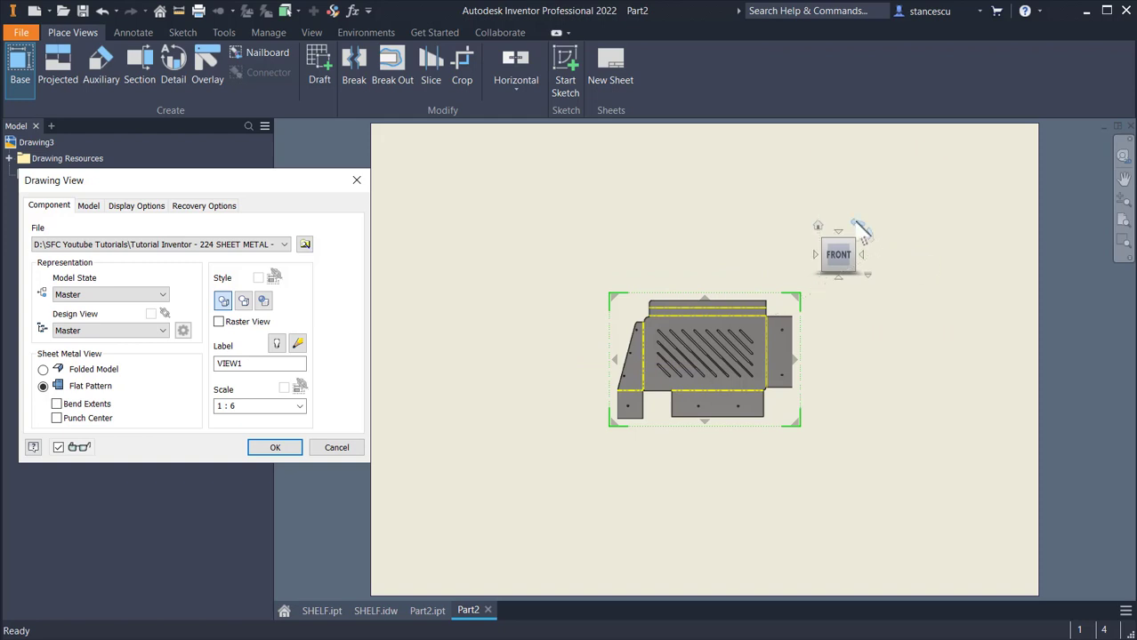
{"action": "left_click", "coordinate": [857, 223]}
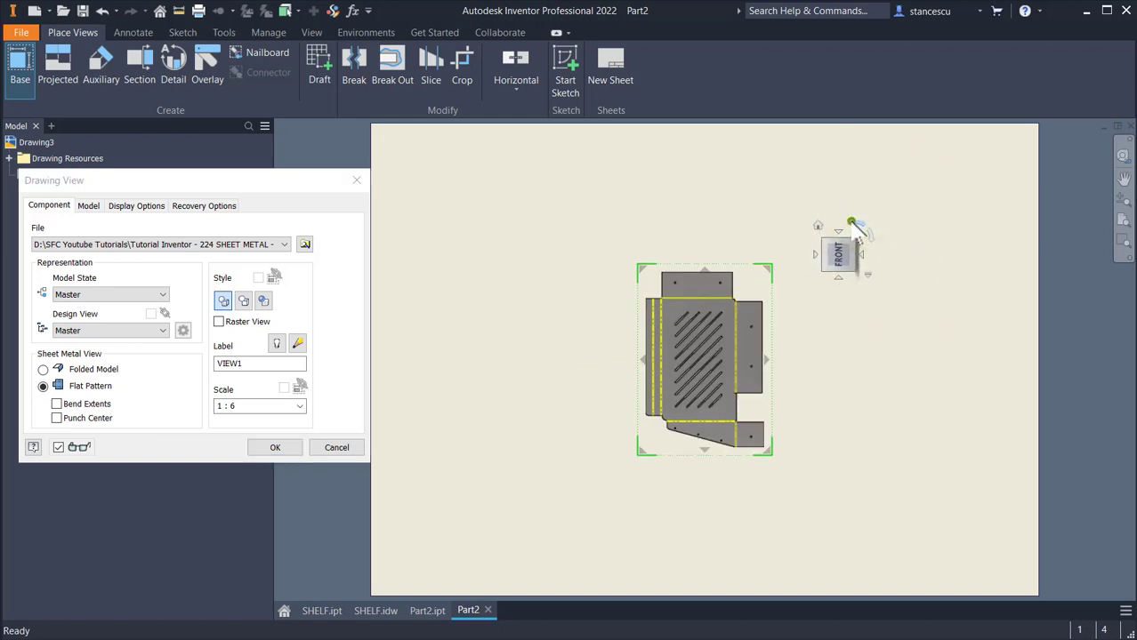
{"action": "left_click", "coordinate": [855, 224]}
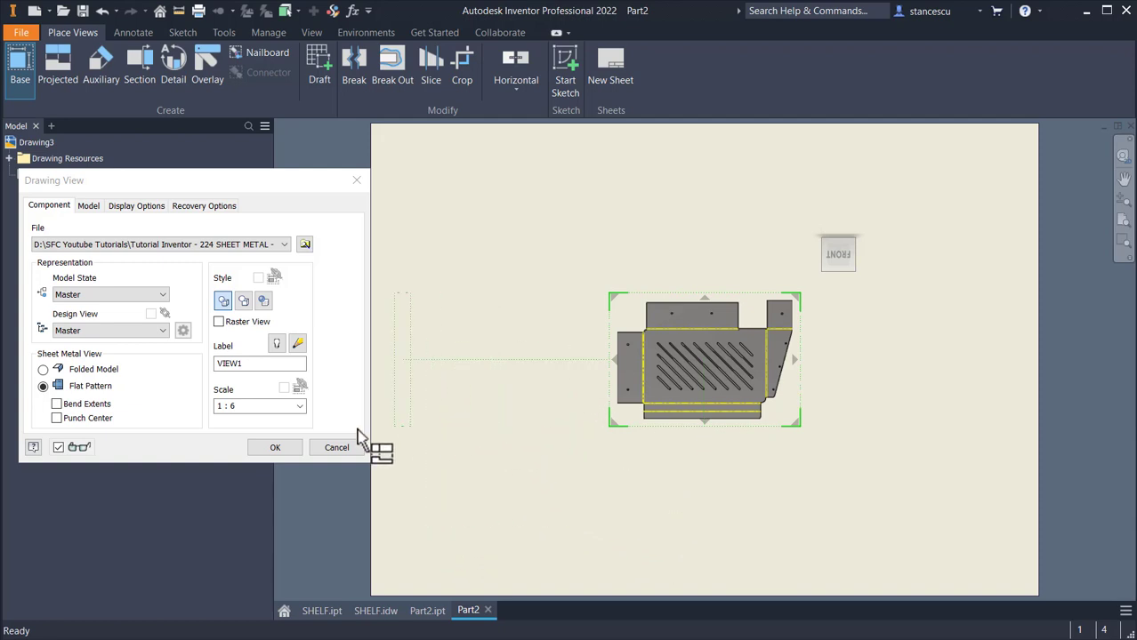
Step: Set the flat pattern view's scale to 1 : 1 and place the view on the sheet
{"action": "left_click", "coordinate": [300, 406]}
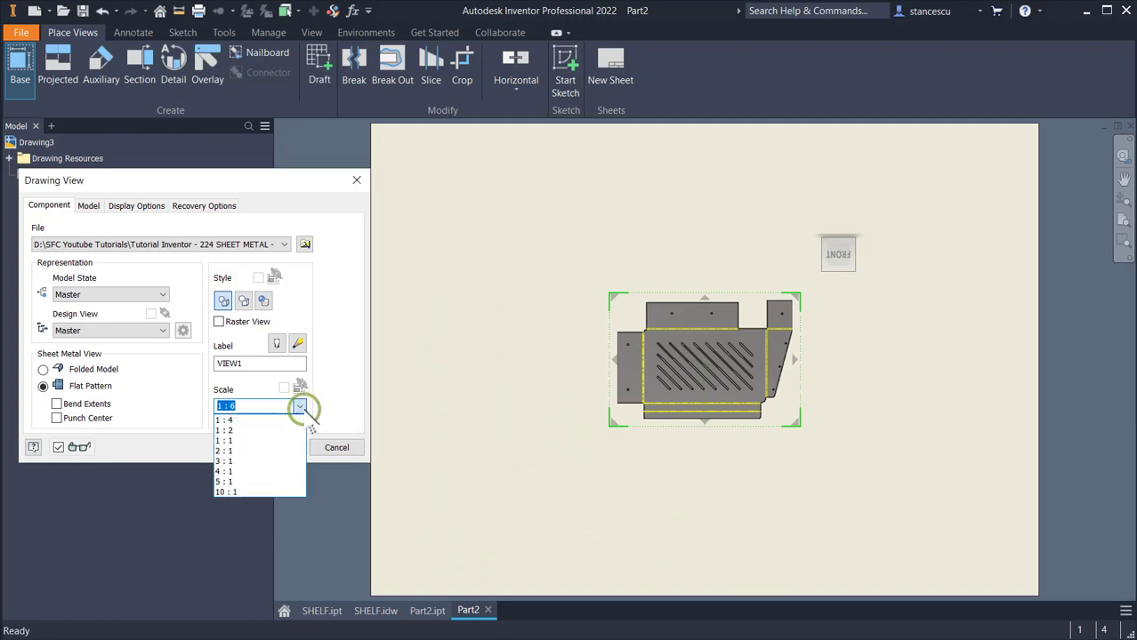
{"action": "left_click", "coordinate": [261, 441]}
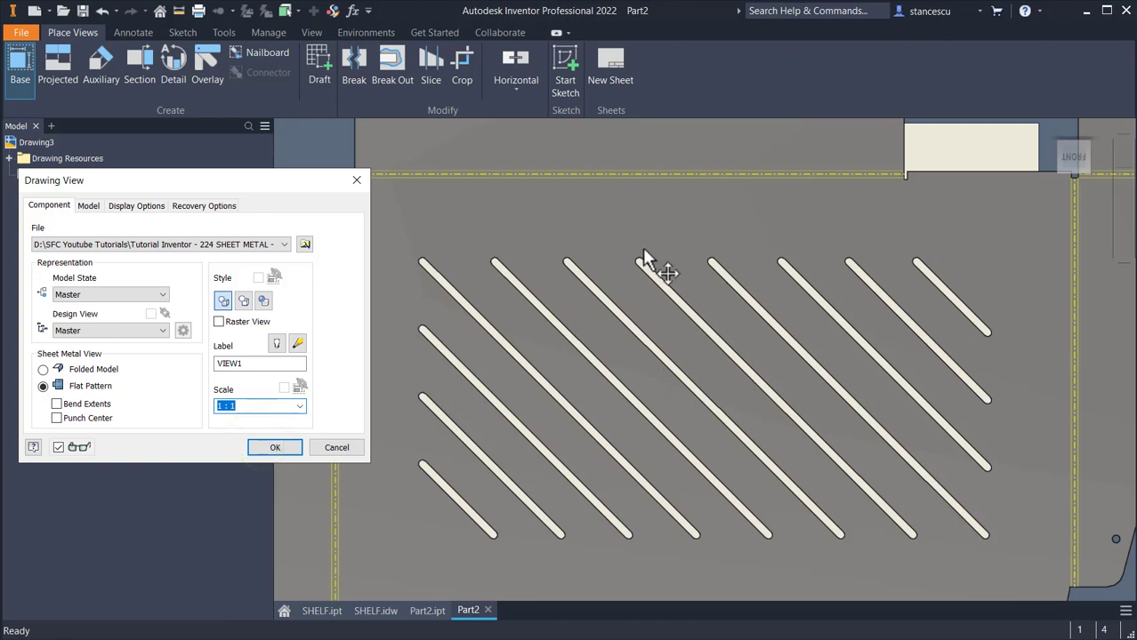
{"action": "left_click", "coordinate": [286, 450]}
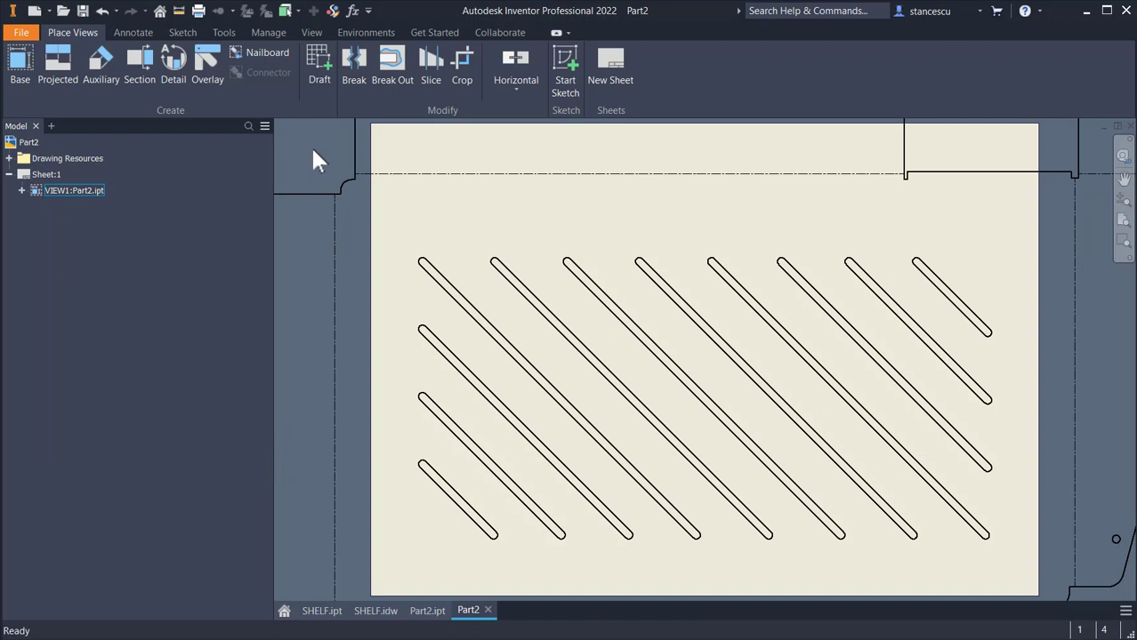
{"action": "scroll", "coordinate": [578, 363], "scroll_direction": "down", "scroll_amount": 2}
{"action": "scroll", "coordinate": [618, 373], "scroll_direction": "down", "scroll_amount": 2}
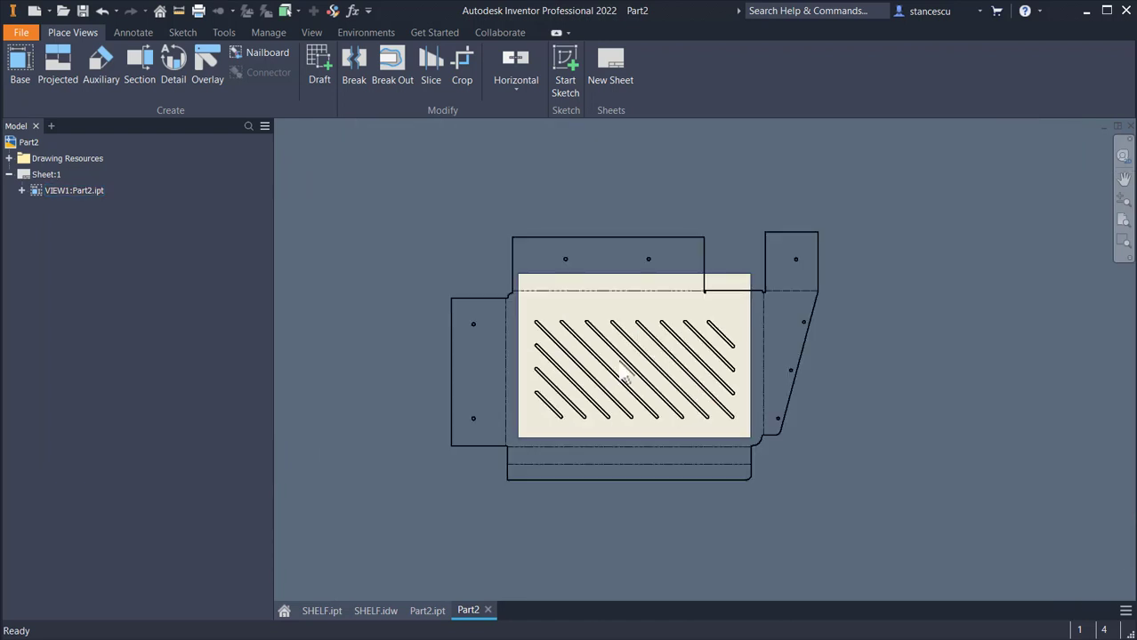
{"action": "scroll", "coordinate": [621, 375], "scroll_direction": "up", "scroll_amount": 3}
{"action": "scroll", "coordinate": [631, 378], "scroll_direction": "down", "scroll_amount": 2}
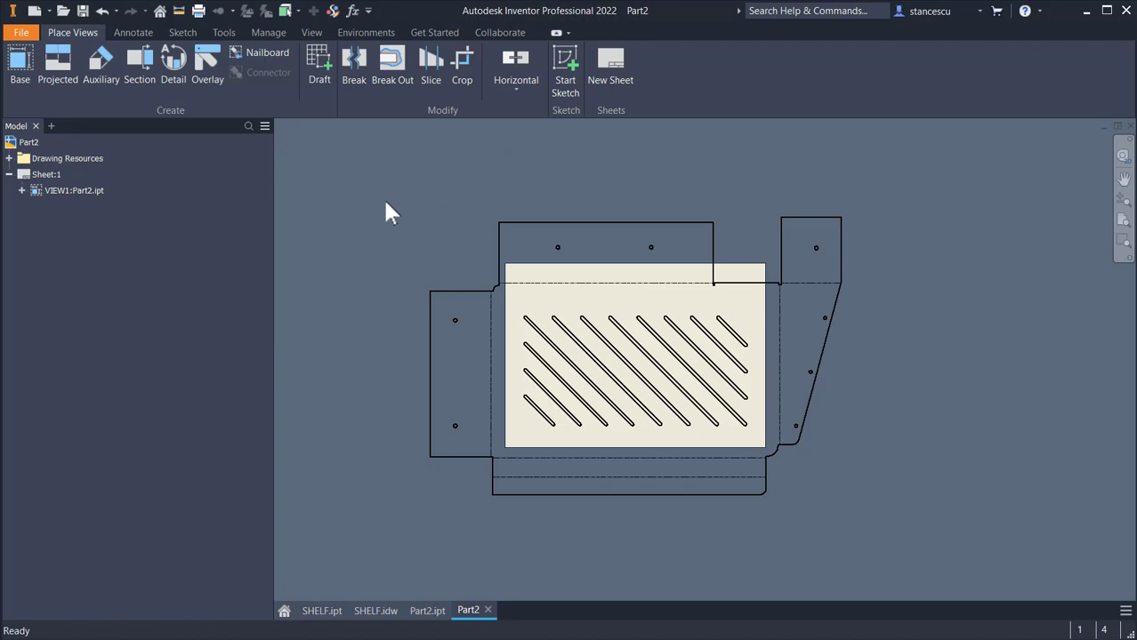
Step: Dimension the flat pattern's overall width above the view and its overall height beside the sloped flange
{"action": "left_click", "coordinate": [132, 32]}
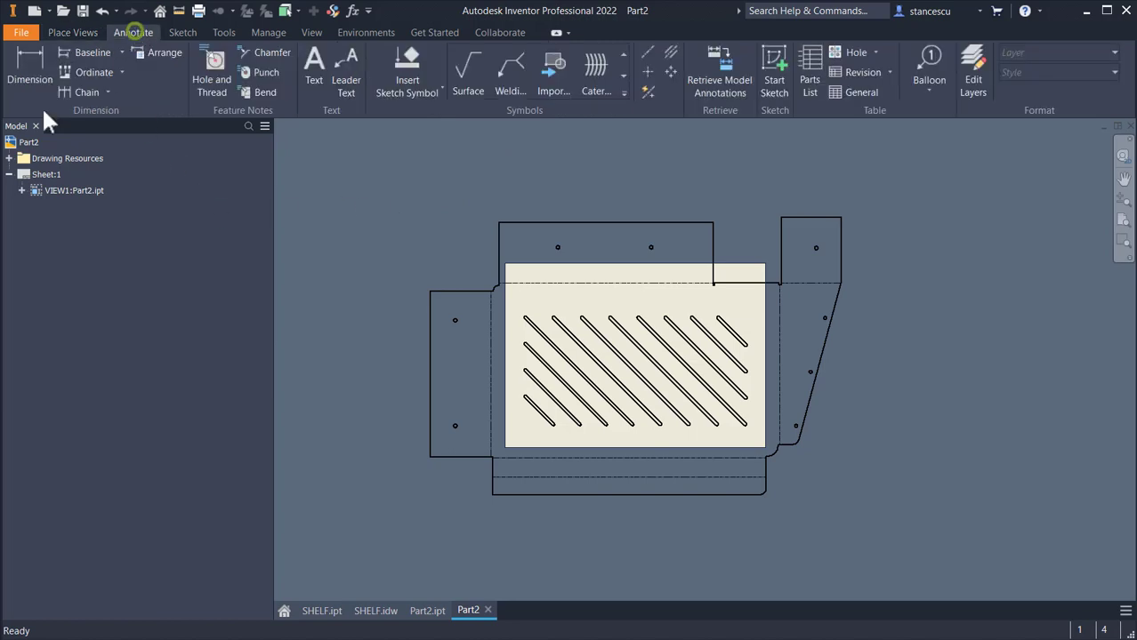
{"action": "left_click", "coordinate": [29, 71]}
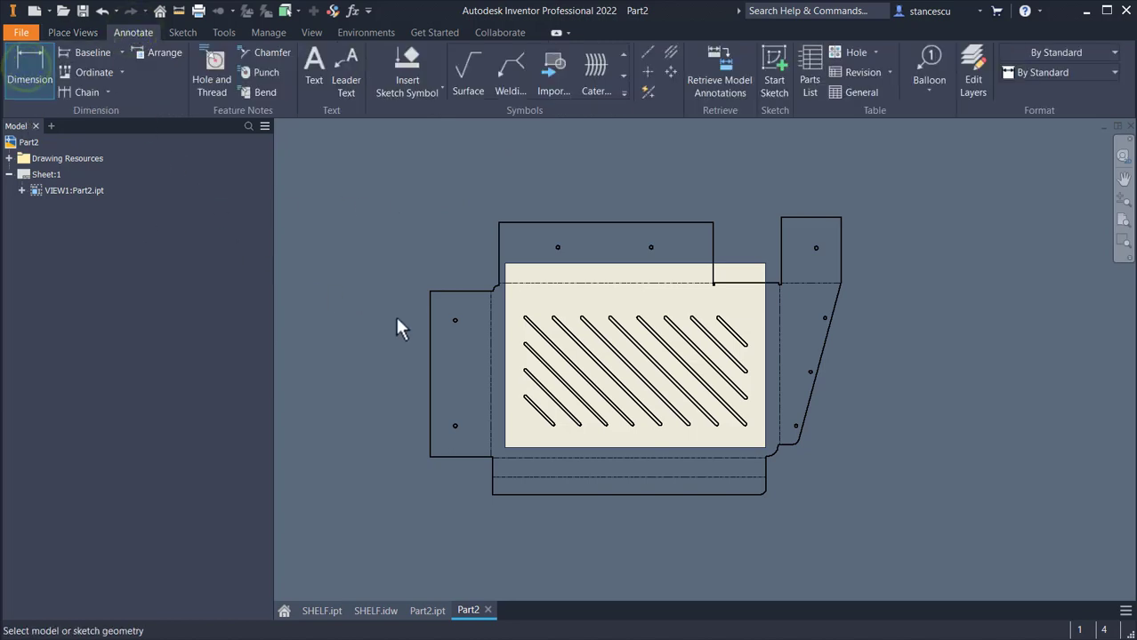
{"action": "left_click", "coordinate": [432, 347]}
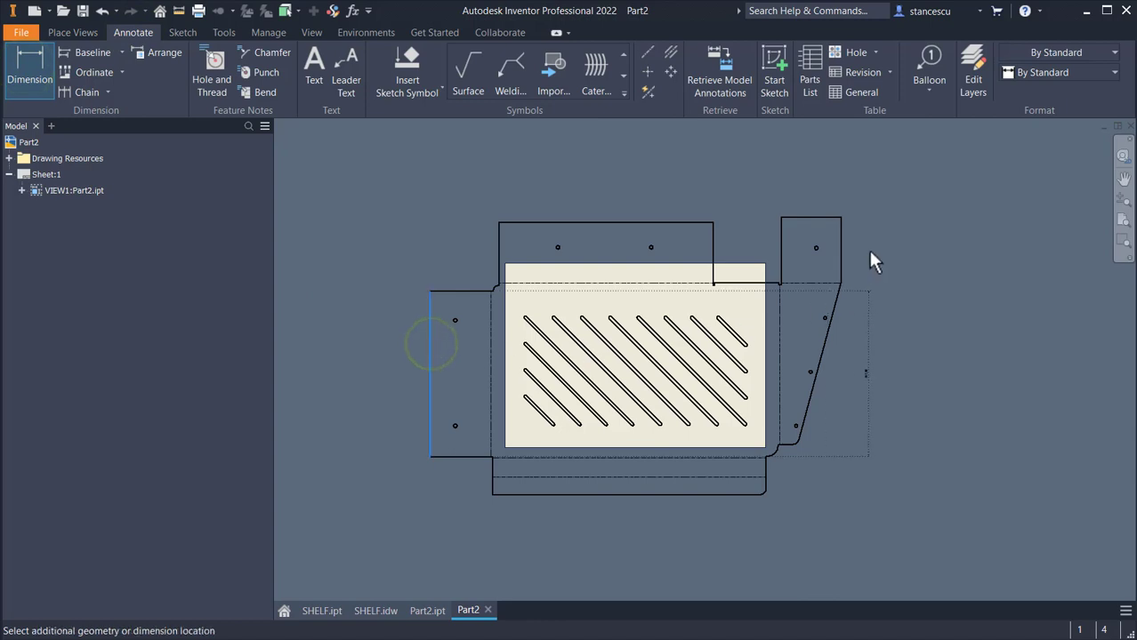
{"action": "left_click", "coordinate": [842, 261]}
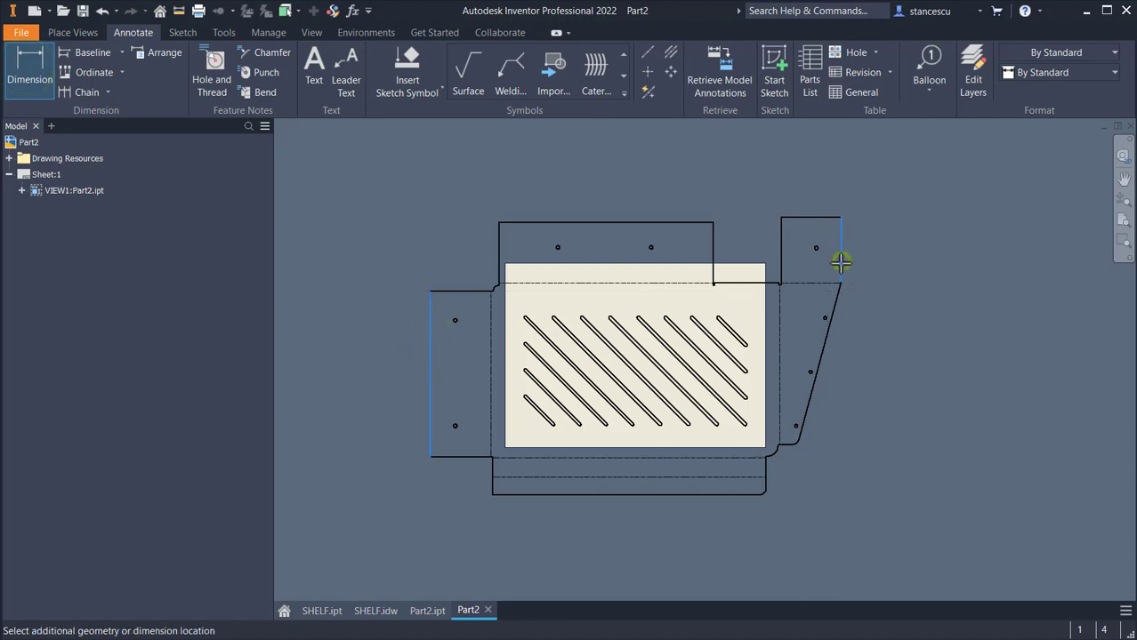
{"action": "left_click", "coordinate": [717, 188]}
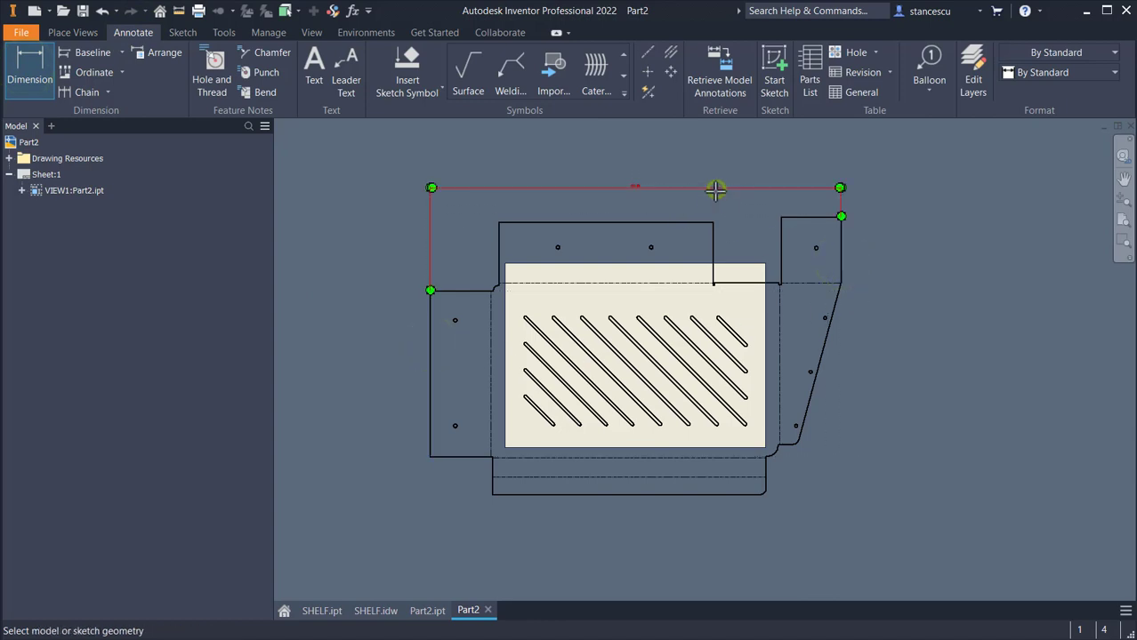
{"action": "left_click", "coordinate": [824, 220]}
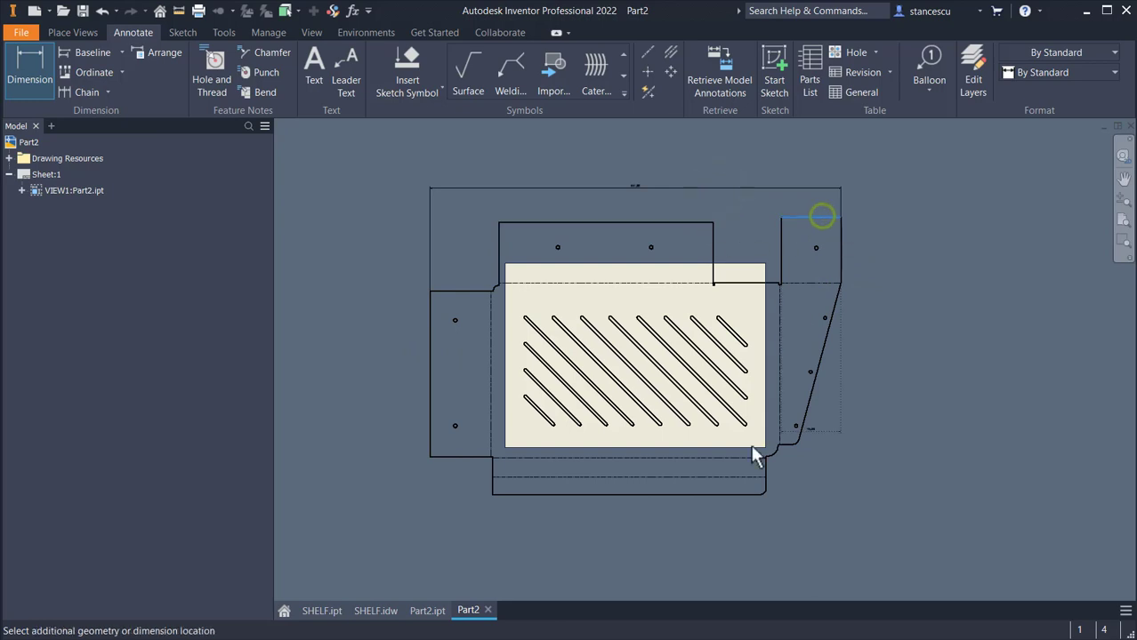
{"action": "left_click", "coordinate": [742, 495]}
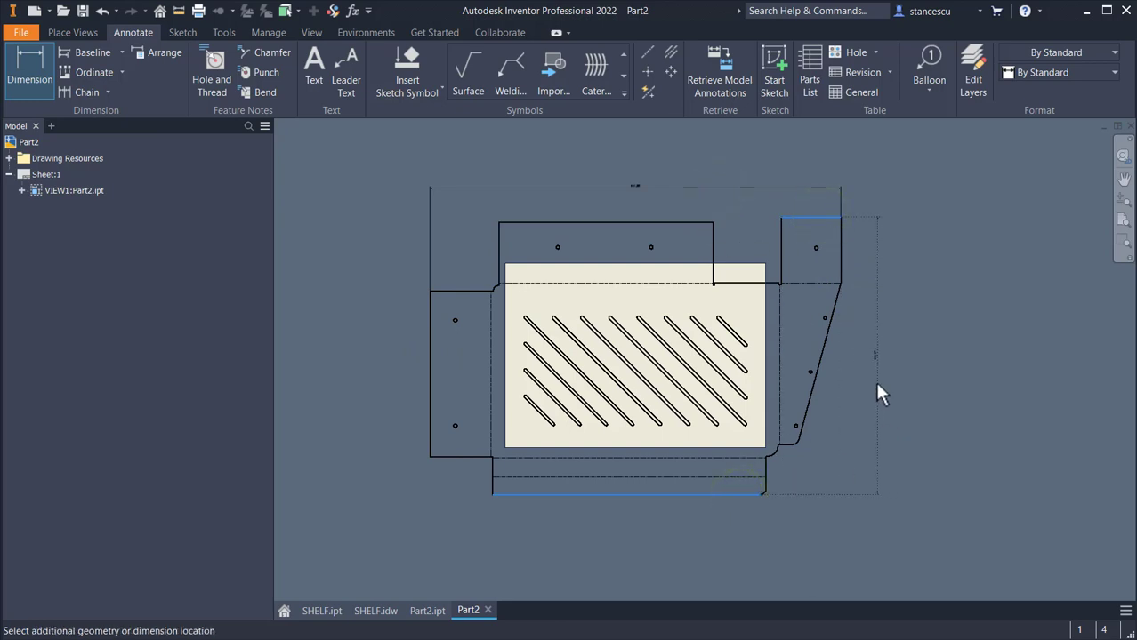
{"action": "left_click", "coordinate": [876, 385]}
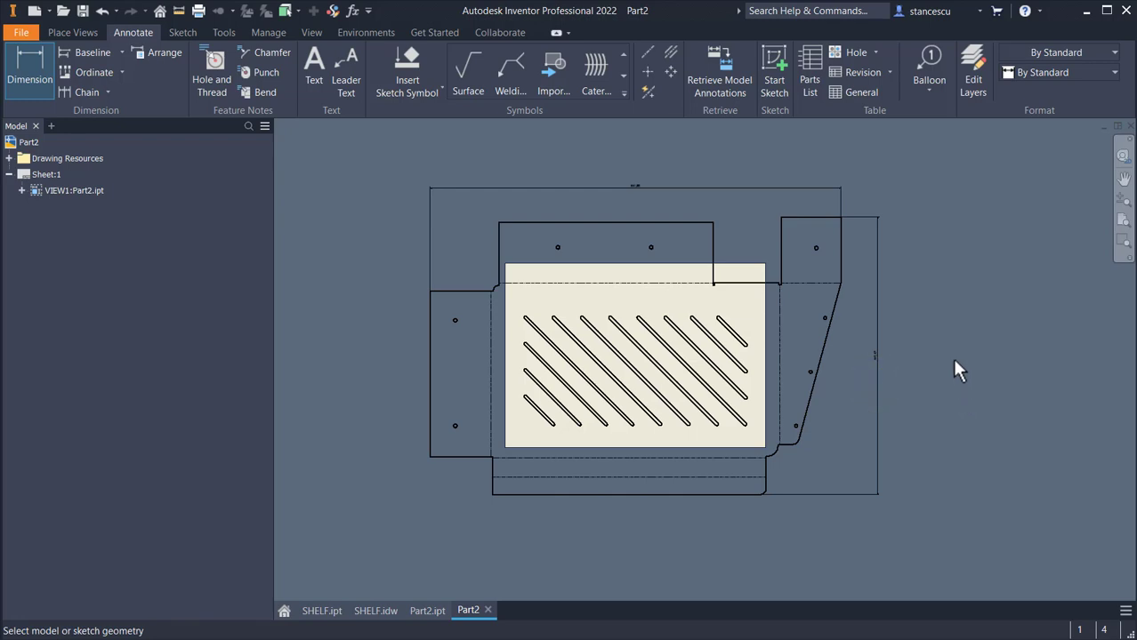
Step: Examine the overall width and height dimensions of the flat pattern up close
{"action": "scroll", "coordinate": [634, 218], "scroll_direction": "up", "scroll_amount": 5}
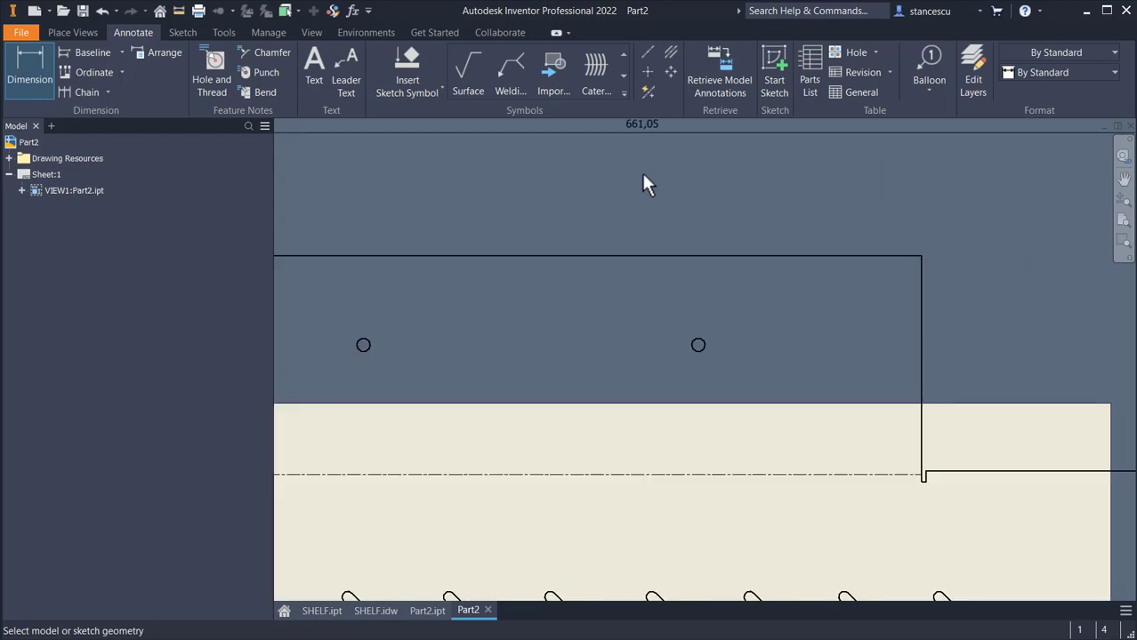
{"action": "key", "text": "Home"}
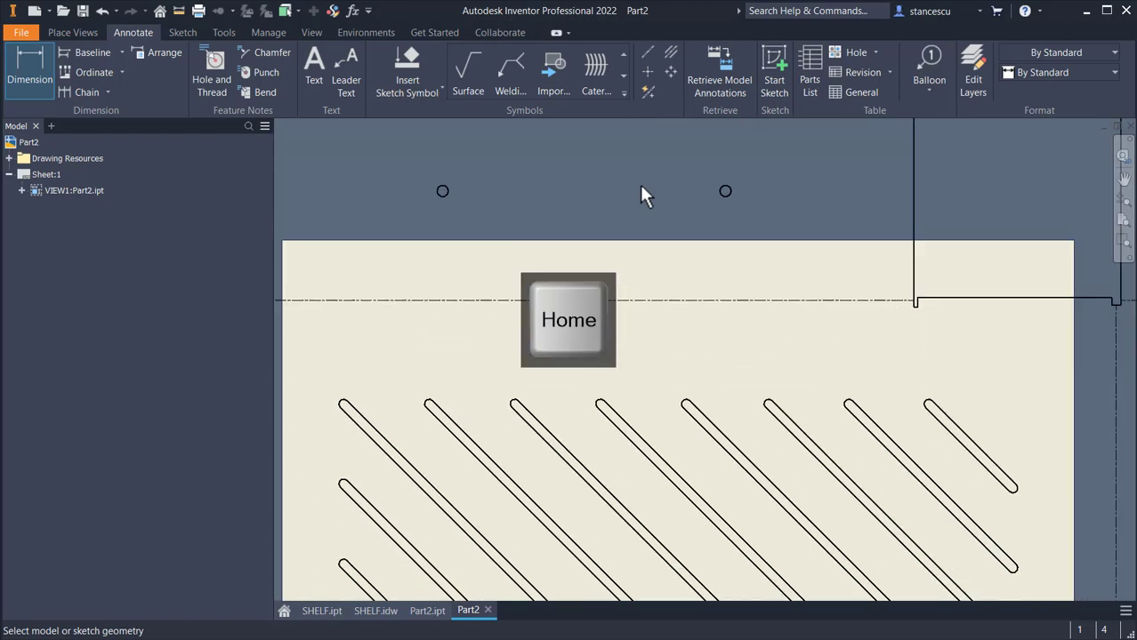
{"action": "scroll", "coordinate": [755, 251], "scroll_direction": "down", "scroll_amount": 3}
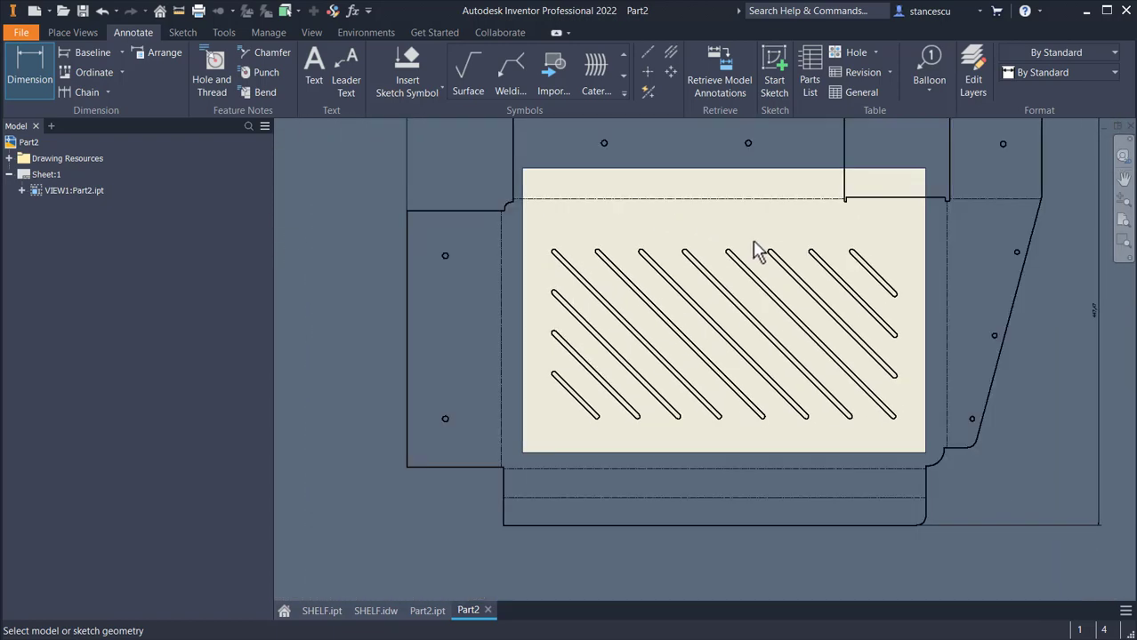
{"action": "middle_click_drag", "start_coordinate": [754, 251], "coordinate": [718, 337]}
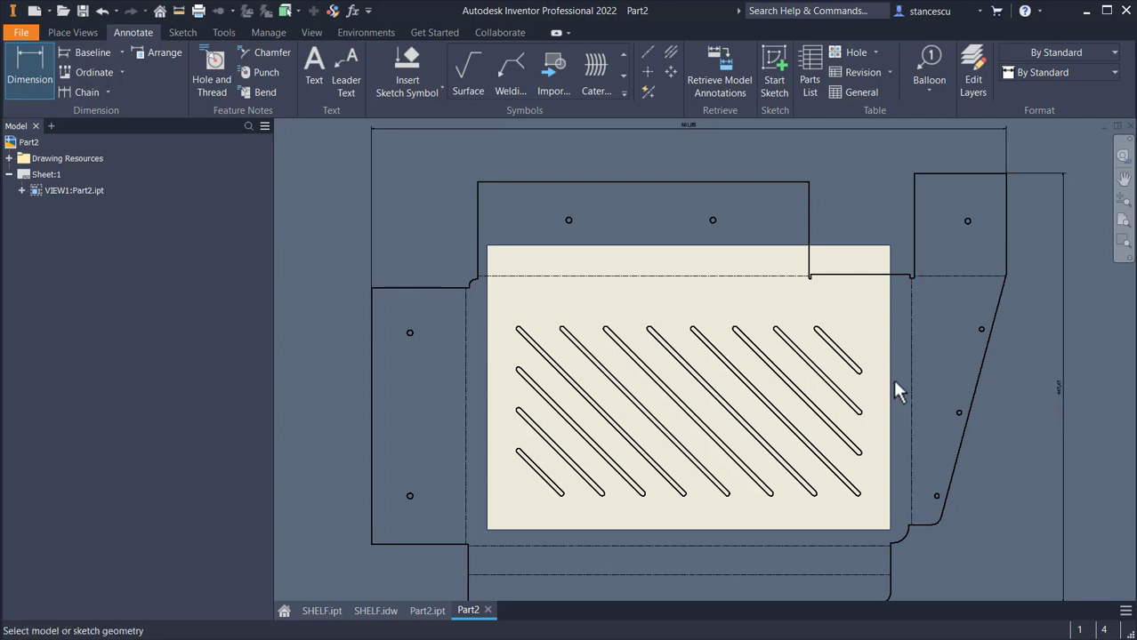
{"action": "mouse_move", "coordinate": [735, 421]}
{"action": "middle_mouse_down"}
{"action": "mouse_move", "coordinate": [747, 434]}
{"action": "mouse_move", "coordinate": [723, 413]}
{"action": "mouse_move", "coordinate": [690, 473]}
{"action": "middle_mouse_up"}
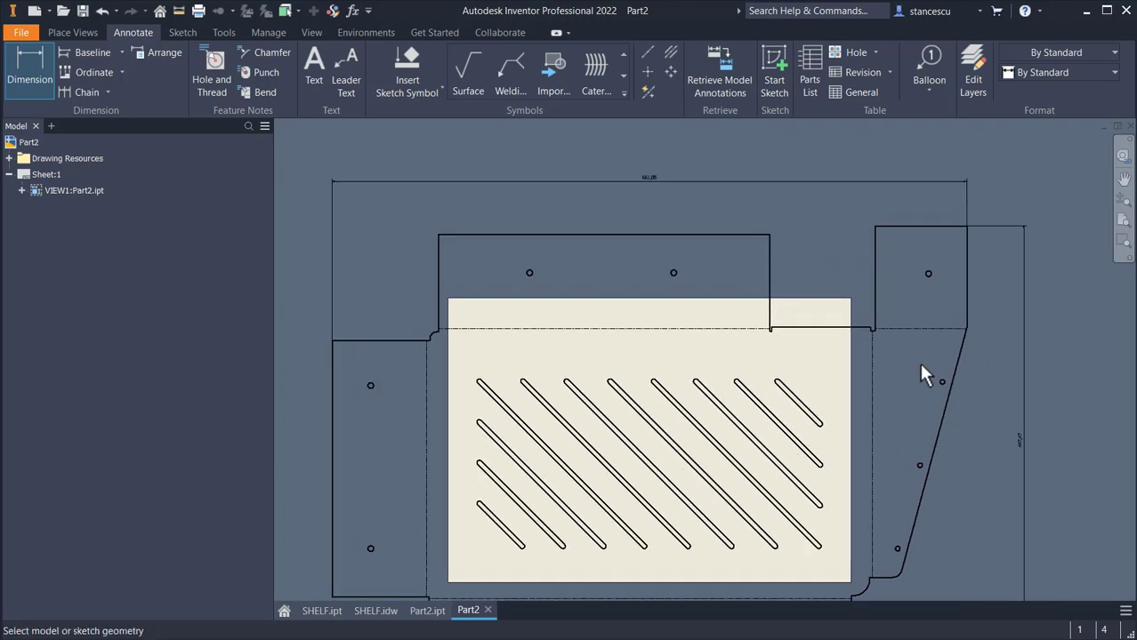
{"action": "scroll", "coordinate": [921, 368], "scroll_direction": "up", "scroll_amount": 1}
{"action": "mouse_move", "coordinate": [921, 368]}
{"action": "middle_mouse_down"}
{"action": "mouse_move", "coordinate": [804, 414]}
{"action": "mouse_move", "coordinate": [804, 454]}
{"action": "middle_mouse_up"}
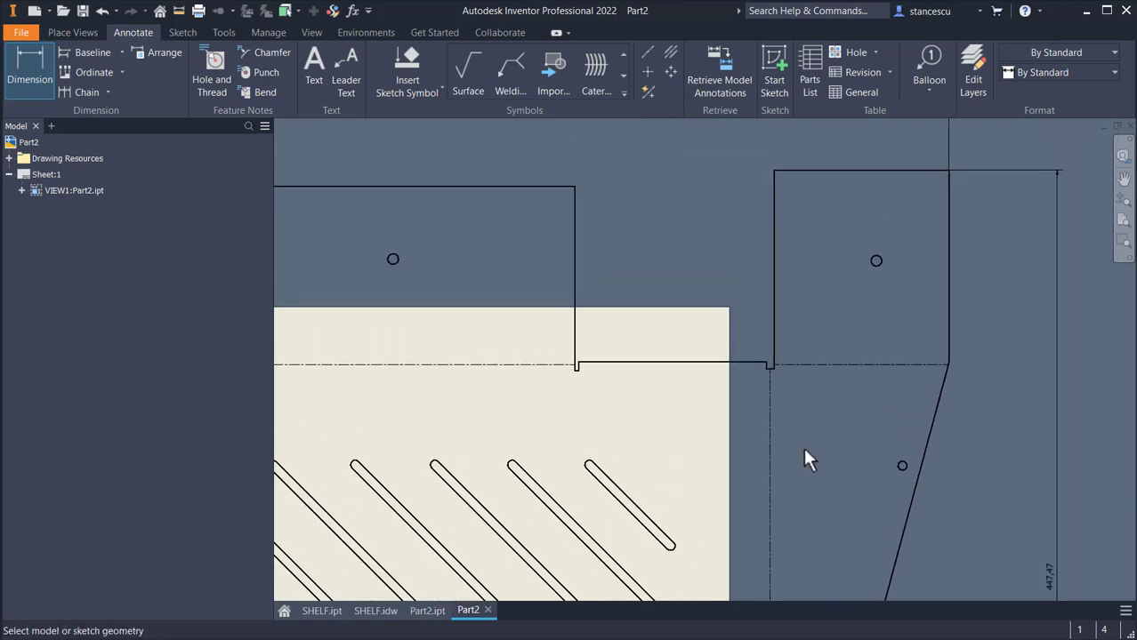
{"action": "scroll", "coordinate": [804, 456], "scroll_direction": "down", "scroll_amount": 2}
{"action": "mouse_move", "coordinate": [805, 456]}
{"action": "middle_mouse_down"}
{"action": "mouse_move", "coordinate": [796, 413]}
{"action": "mouse_move", "coordinate": [797, 423]}
{"action": "middle_mouse_up"}
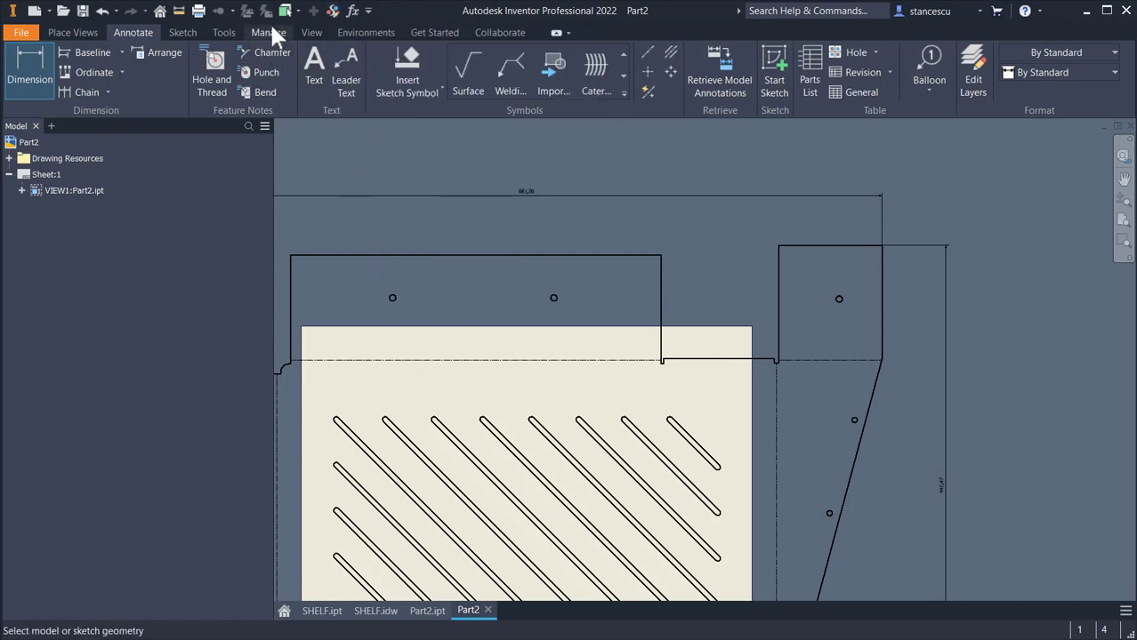
Step: In the style editor, set the text height of the Note Text (ISO) style used by dimensions to 10 mm and save it
{"action": "left_click", "coordinate": [224, 33]}
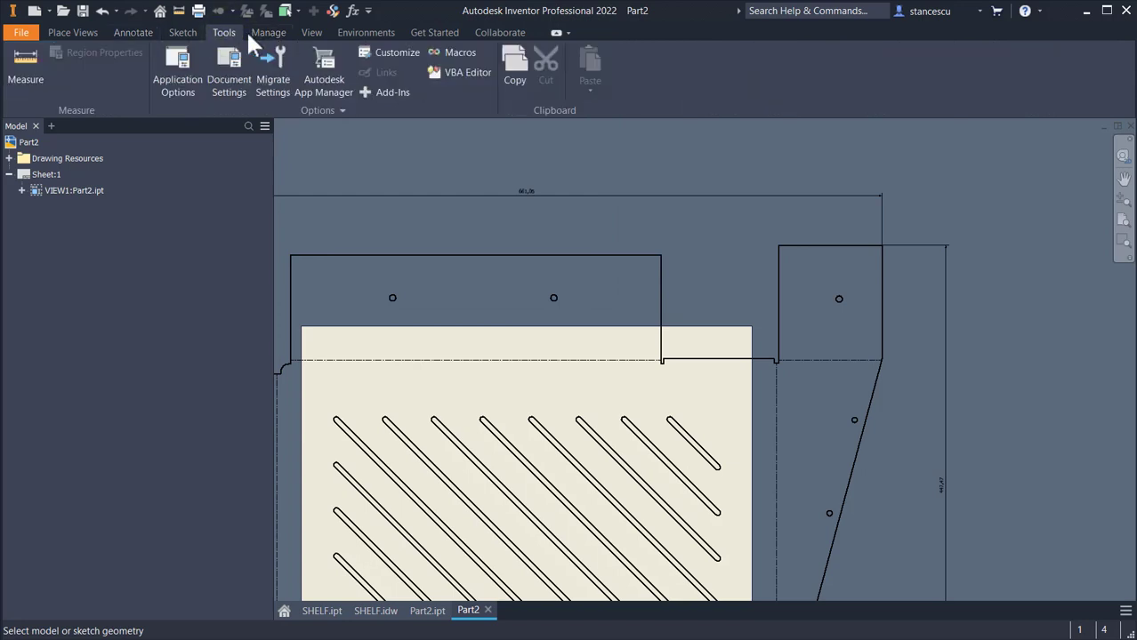
{"action": "left_click", "coordinate": [266, 33]}
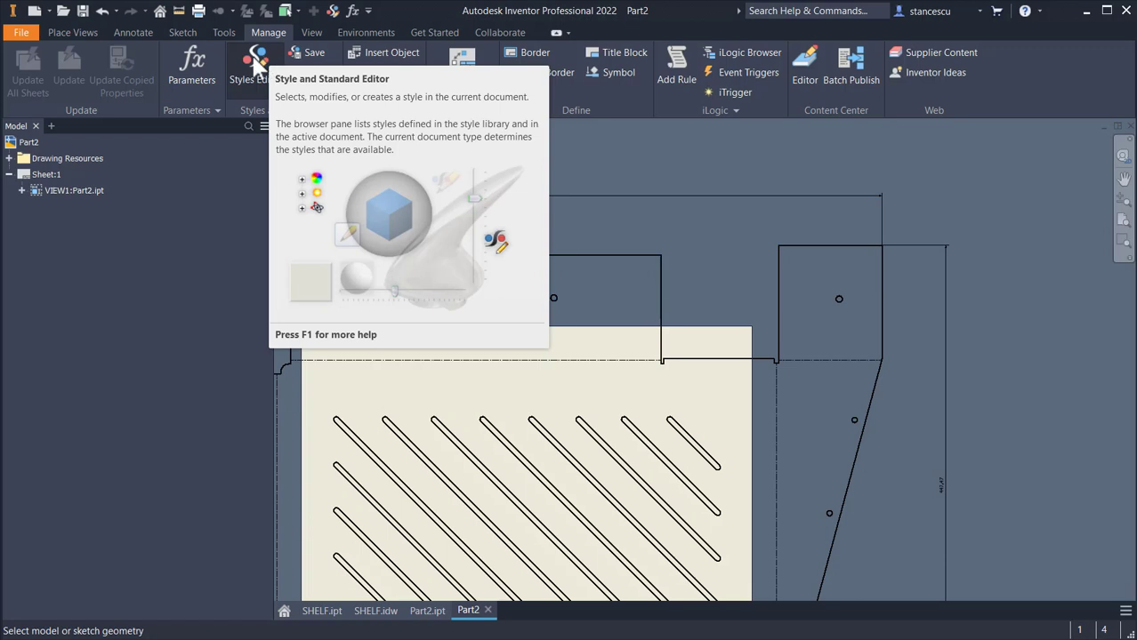
{"action": "left_click", "coordinate": [253, 57]}
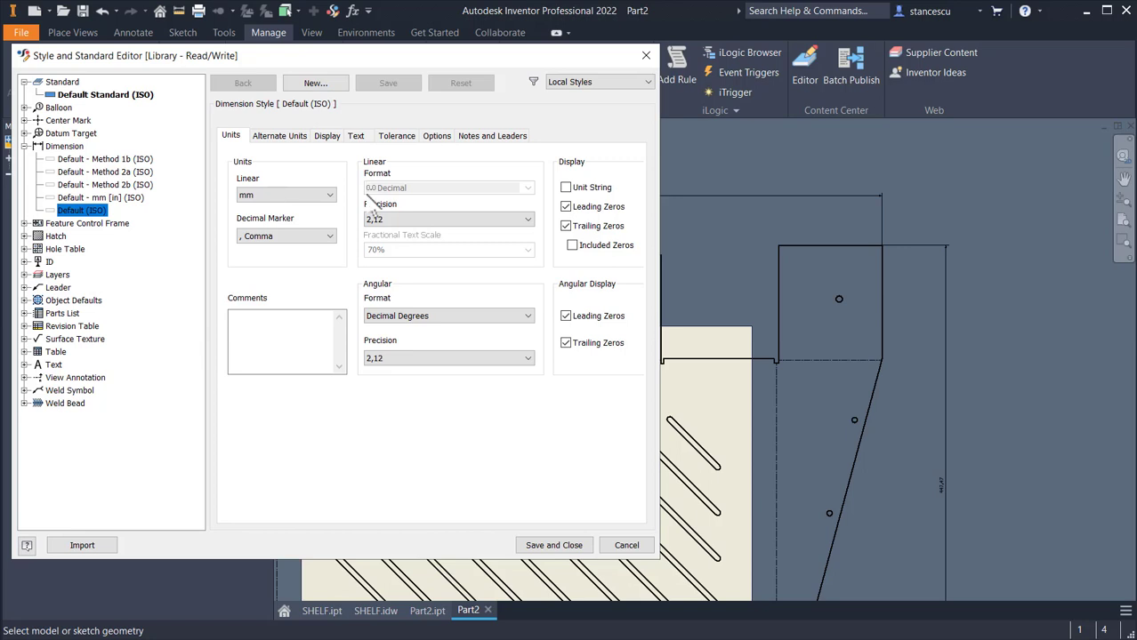
{"action": "left_click", "coordinate": [360, 136]}
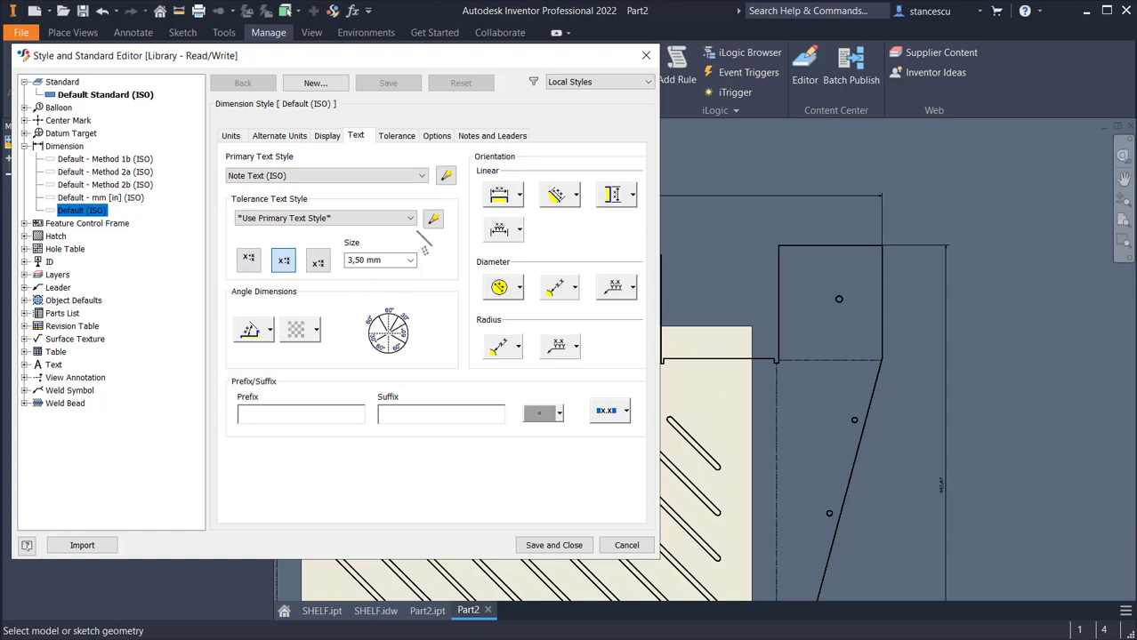
{"action": "left_click", "coordinate": [444, 176]}
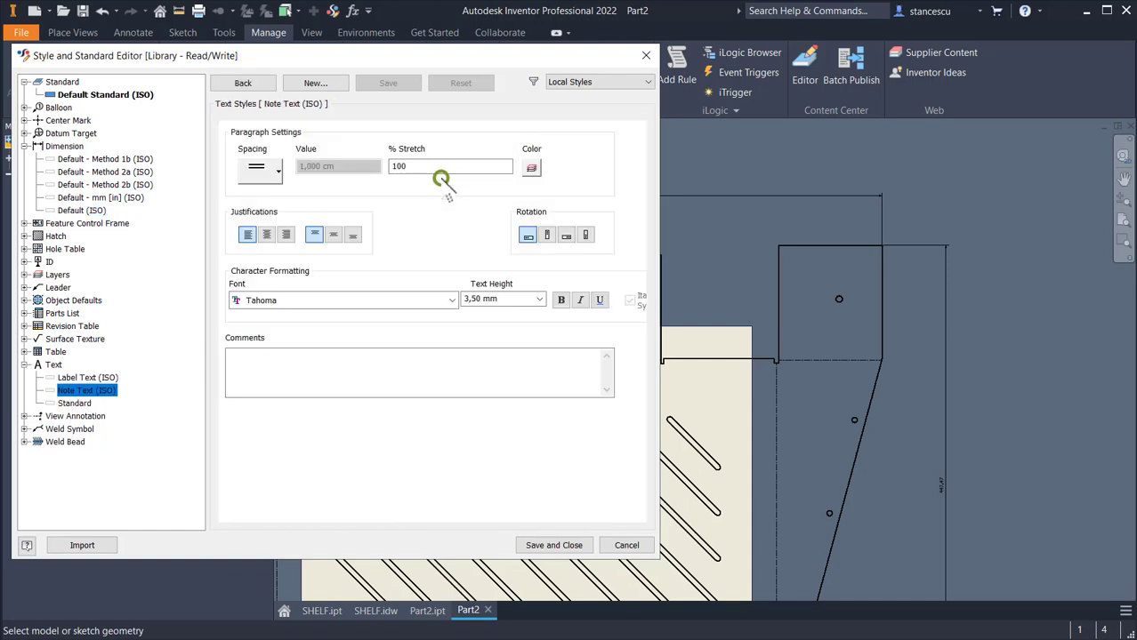
{"action": "left_click", "coordinate": [515, 295]}
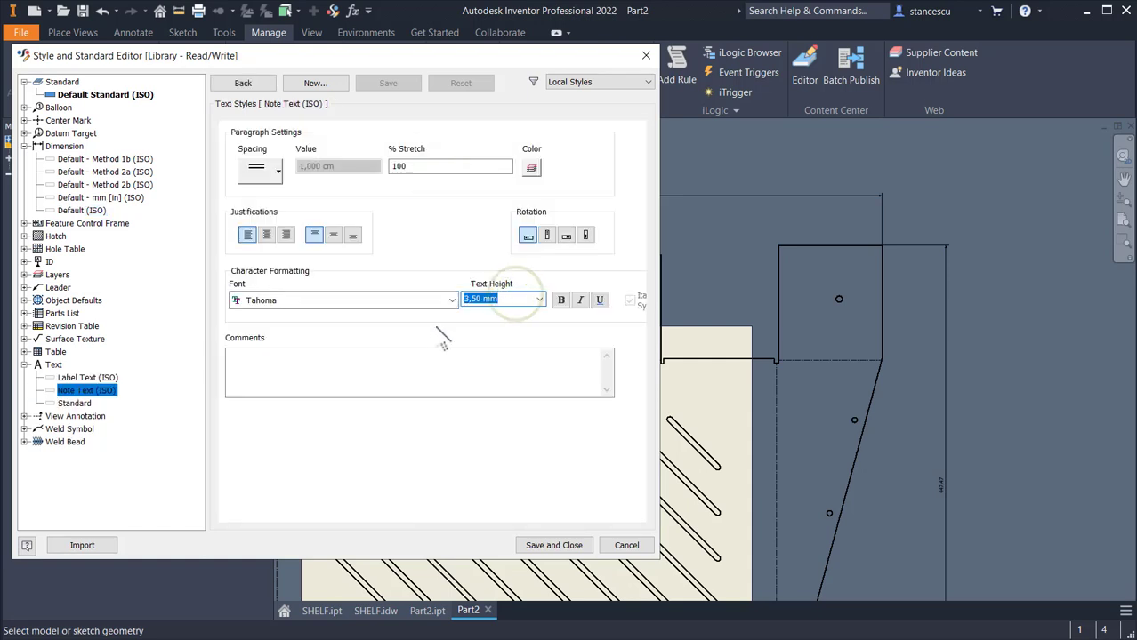
{"action": "type", "text": "10"}
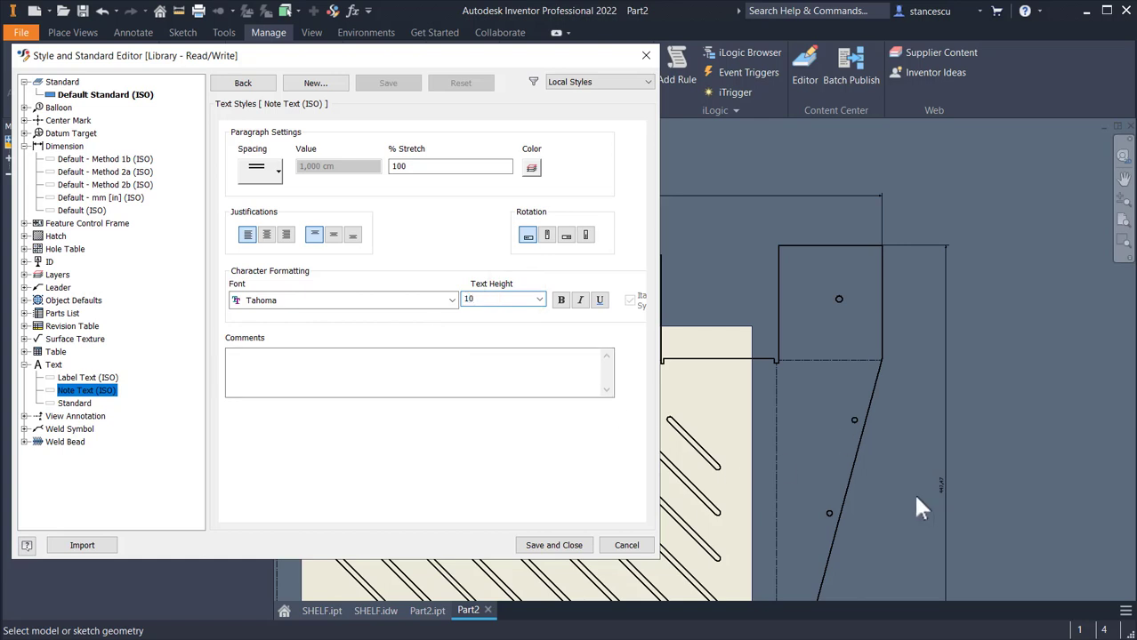
{"action": "left_click", "coordinate": [497, 364]}
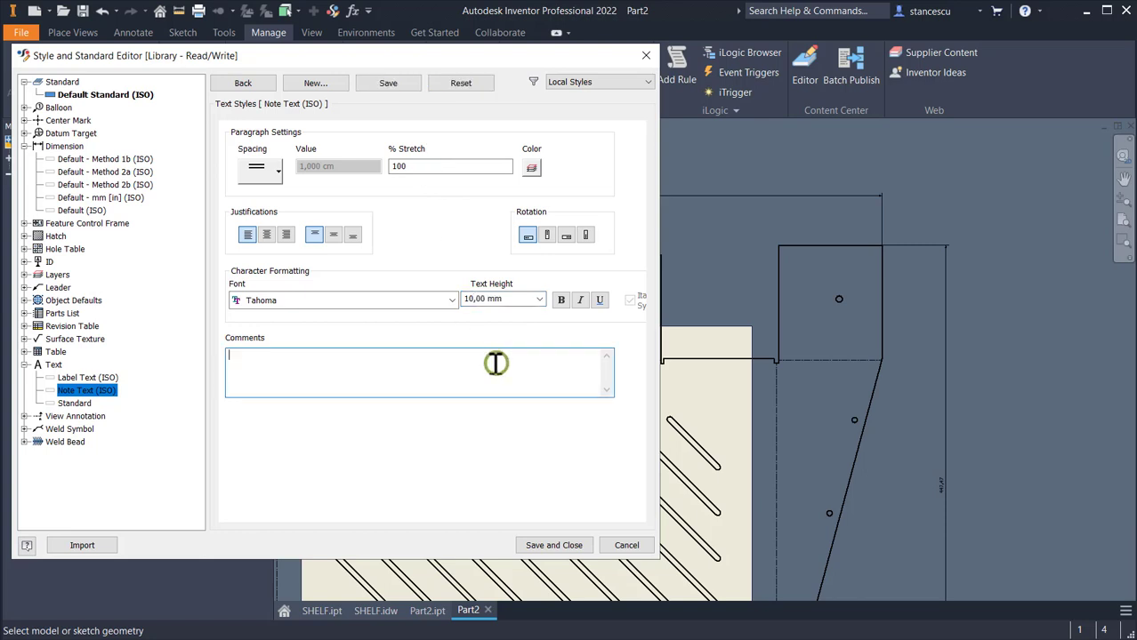
{"action": "left_click", "coordinate": [388, 83]}
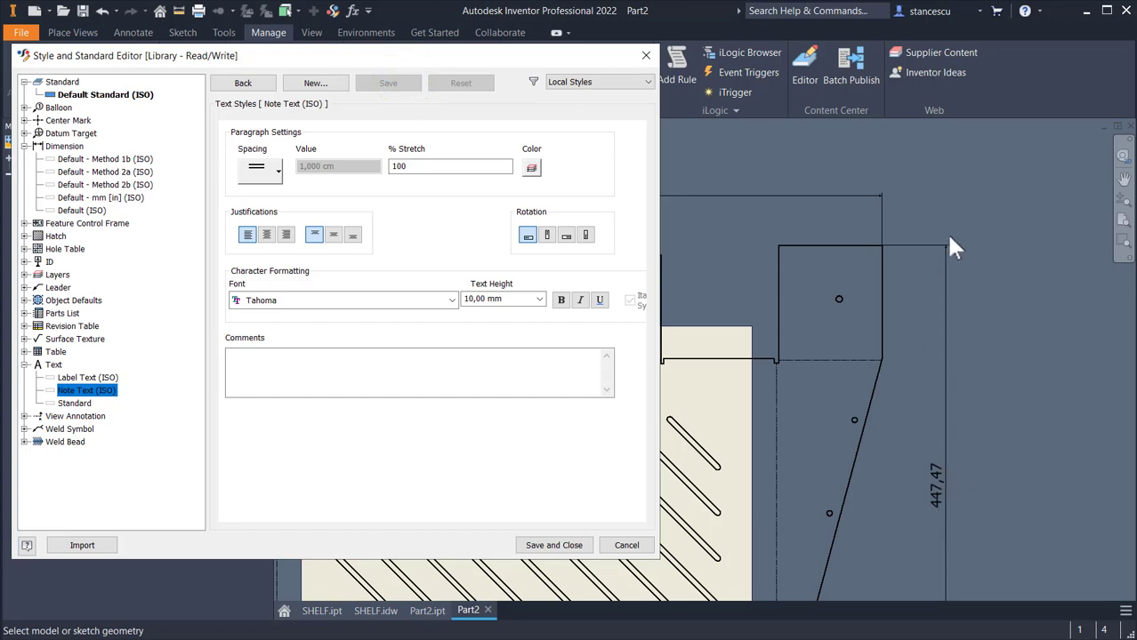
Step: Set the Default (ISO) dimension style's terminator size to 10 mm and its height to 3 mm, saving the style and closing the editor
{"action": "left_click", "coordinate": [78, 210]}
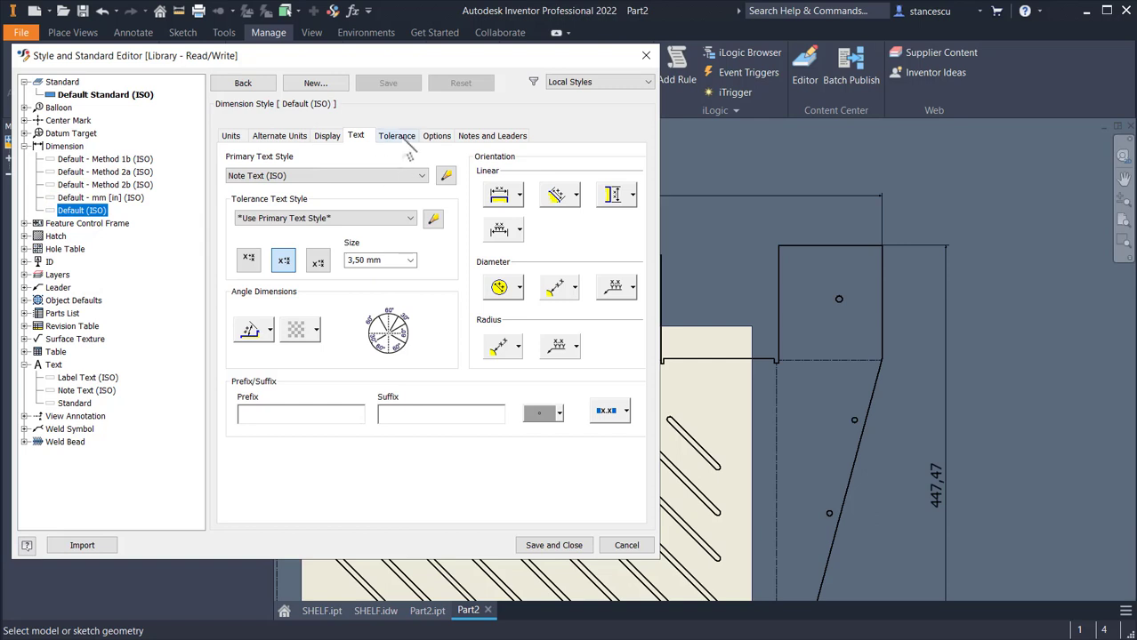
{"action": "left_click", "coordinate": [326, 136]}
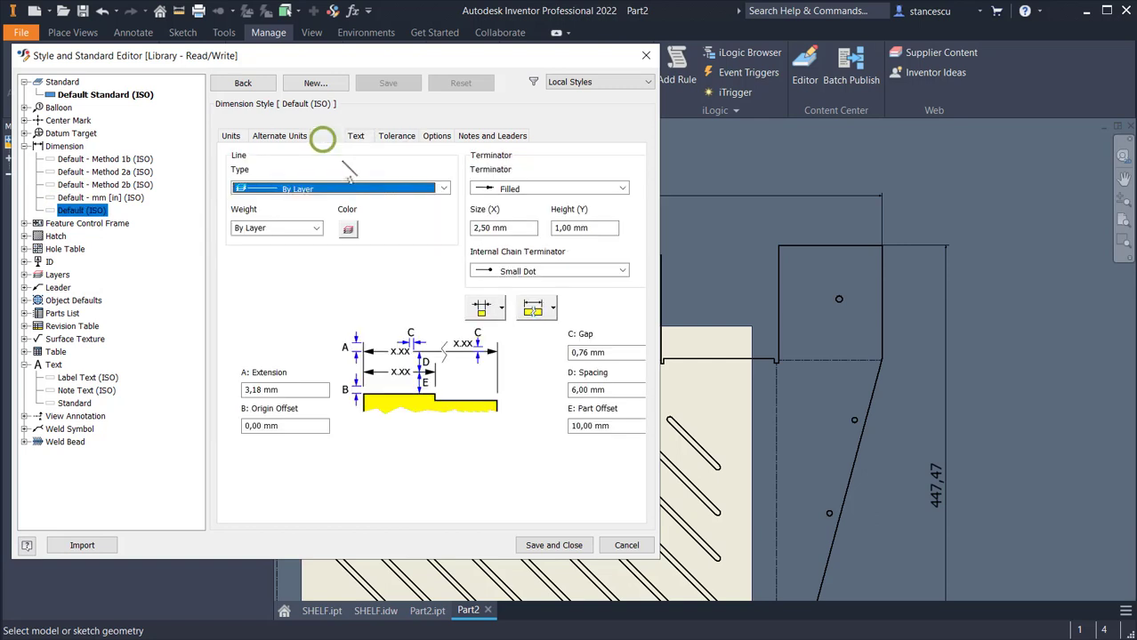
{"action": "left_click", "coordinate": [503, 227]}
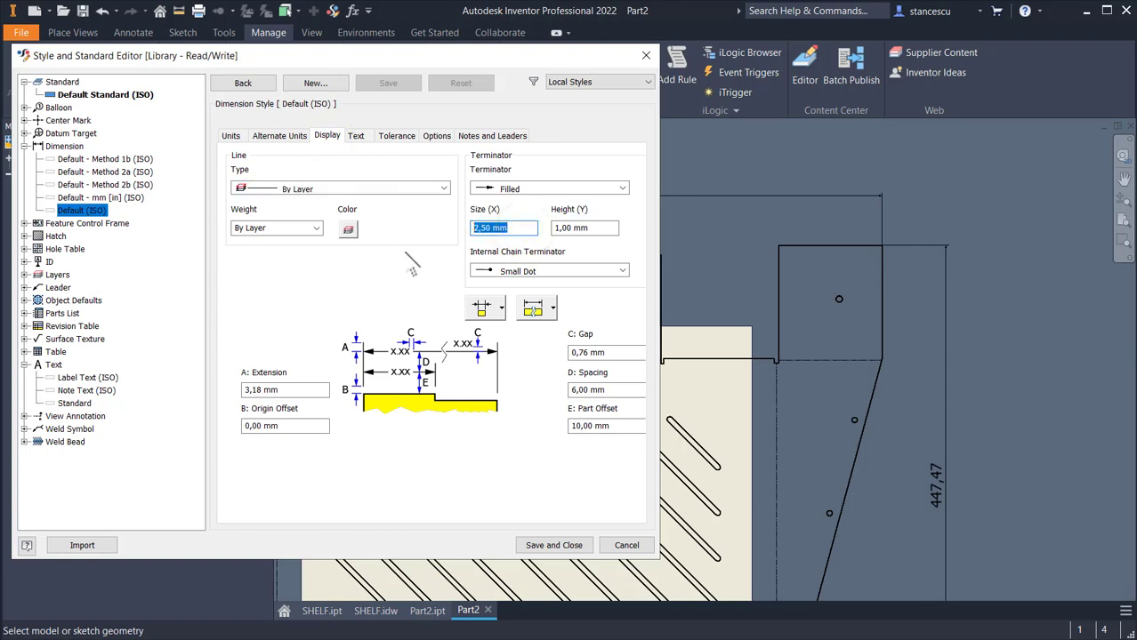
{"action": "type", "text": "10"}
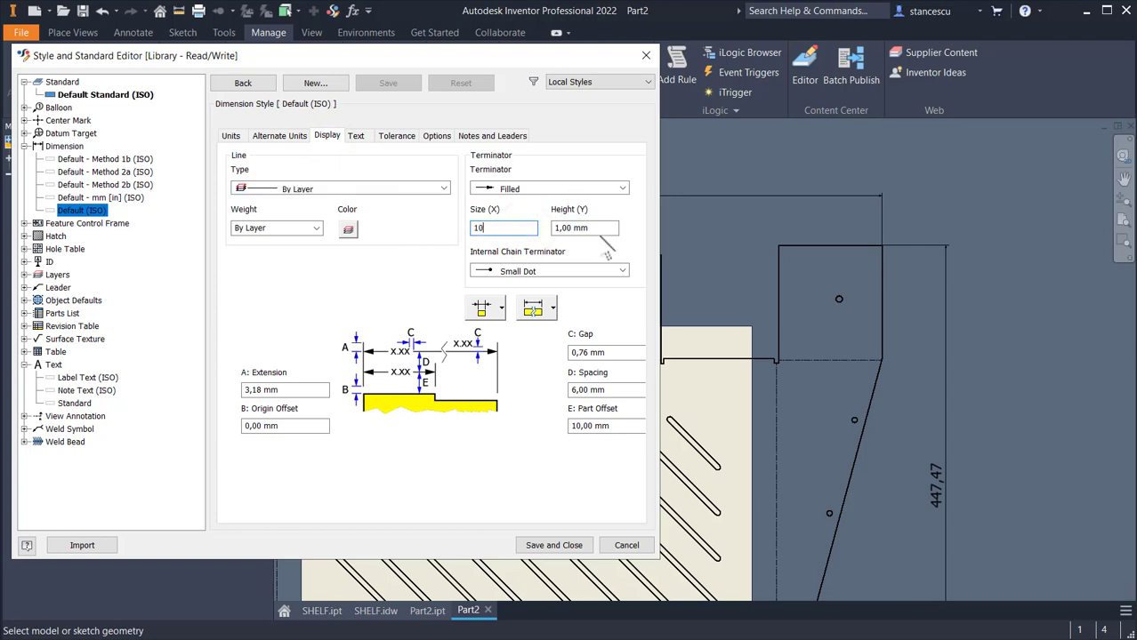
{"action": "left_click", "coordinate": [602, 229]}
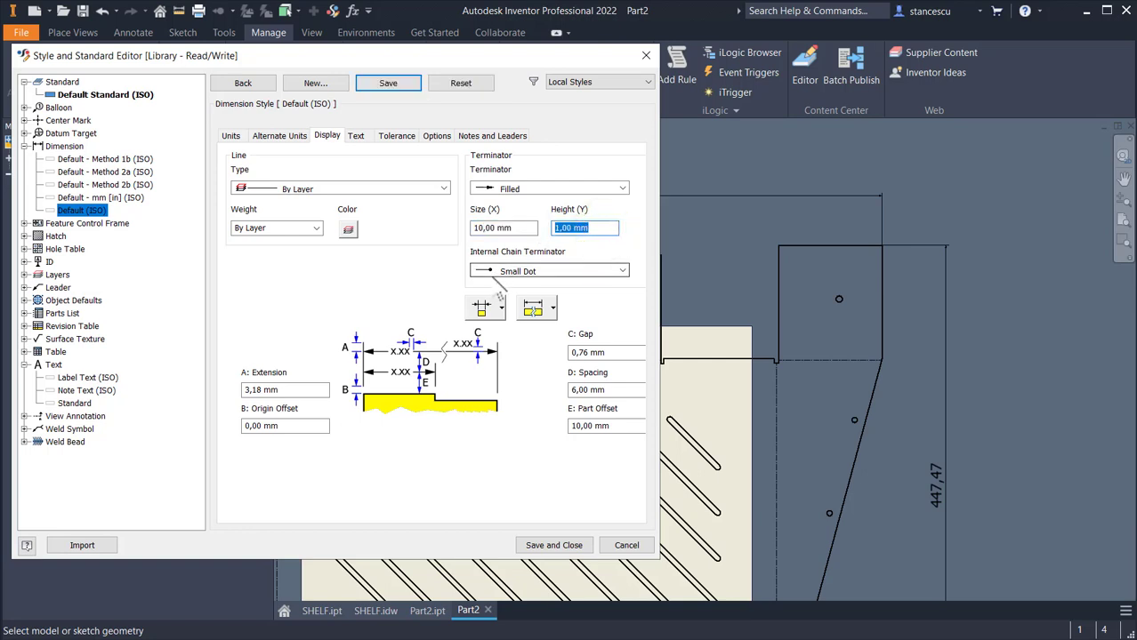
{"action": "type", "text": "3"}
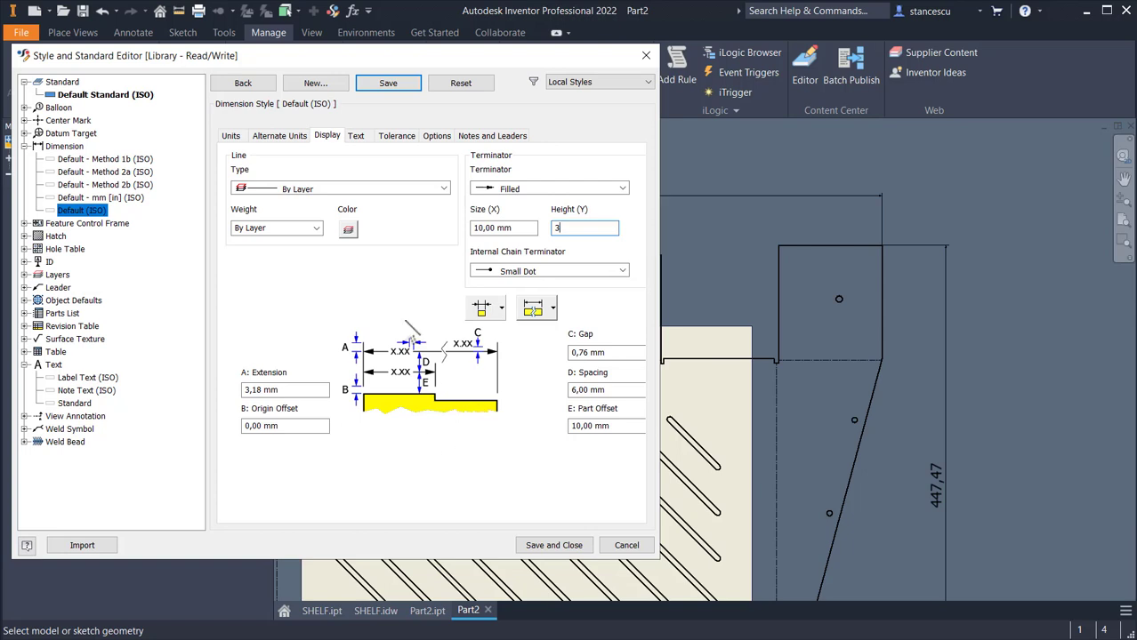
{"action": "left_click", "coordinate": [405, 82]}
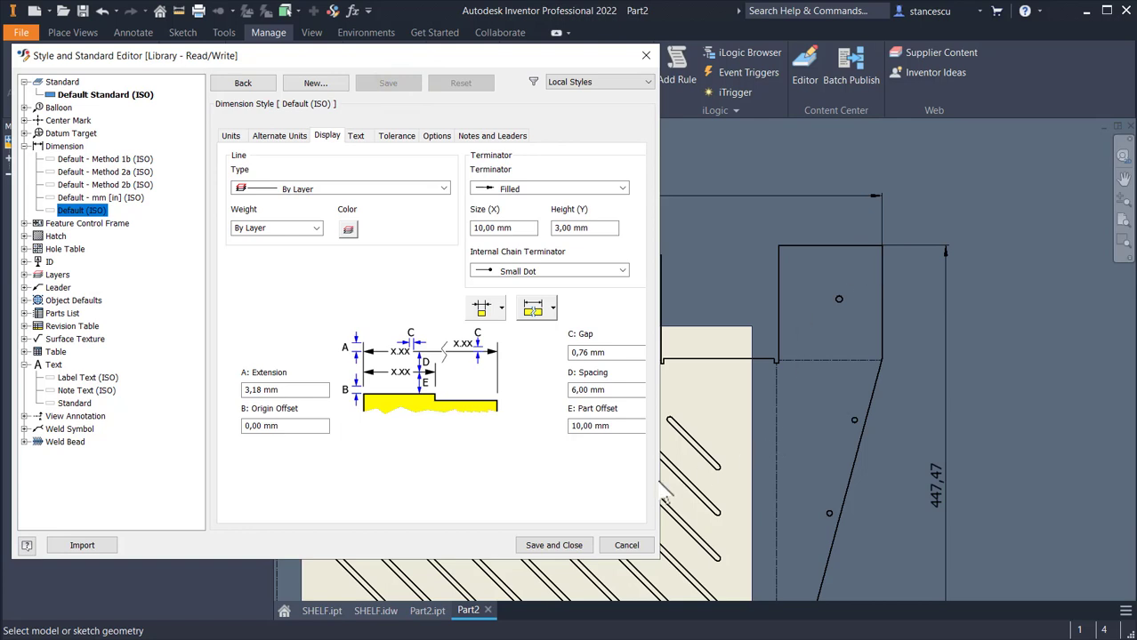
{"action": "left_click", "coordinate": [549, 546]}
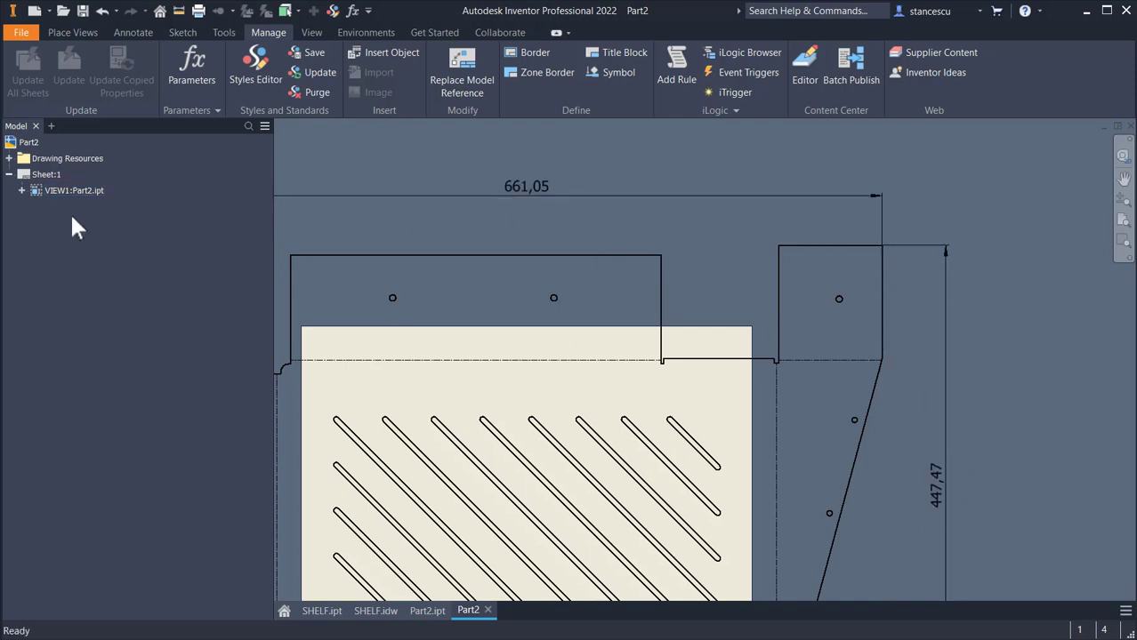
Step: Change Sheet:1 to a custom millimetre size with a height of 600 and a width of 750
{"action": "right_click", "coordinate": [43, 175]}
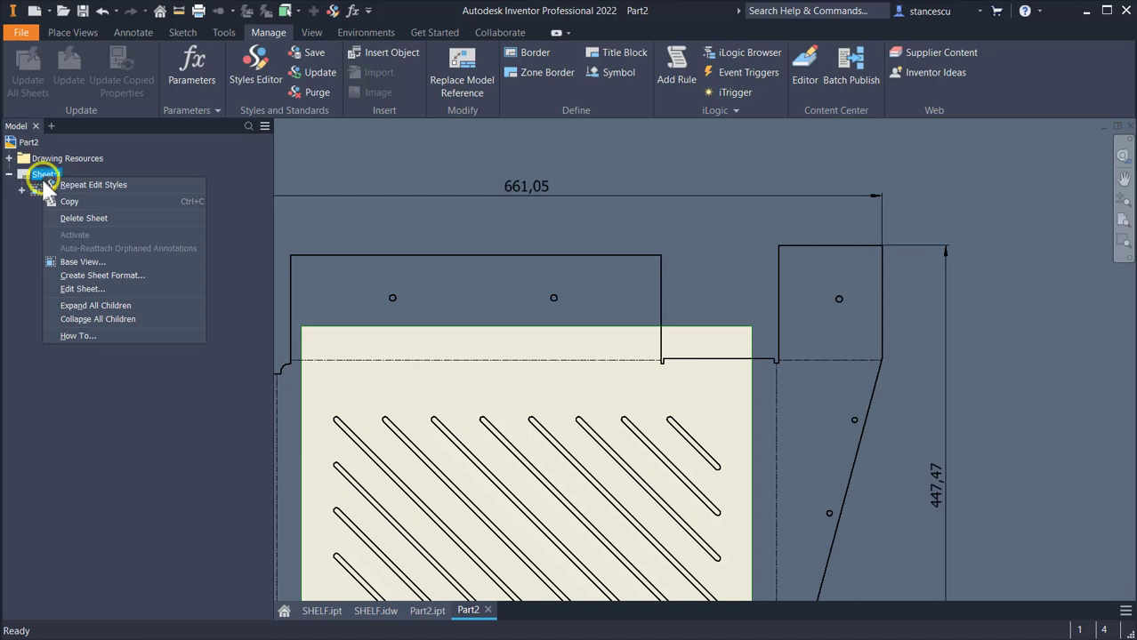
{"action": "left_click", "coordinate": [85, 288]}
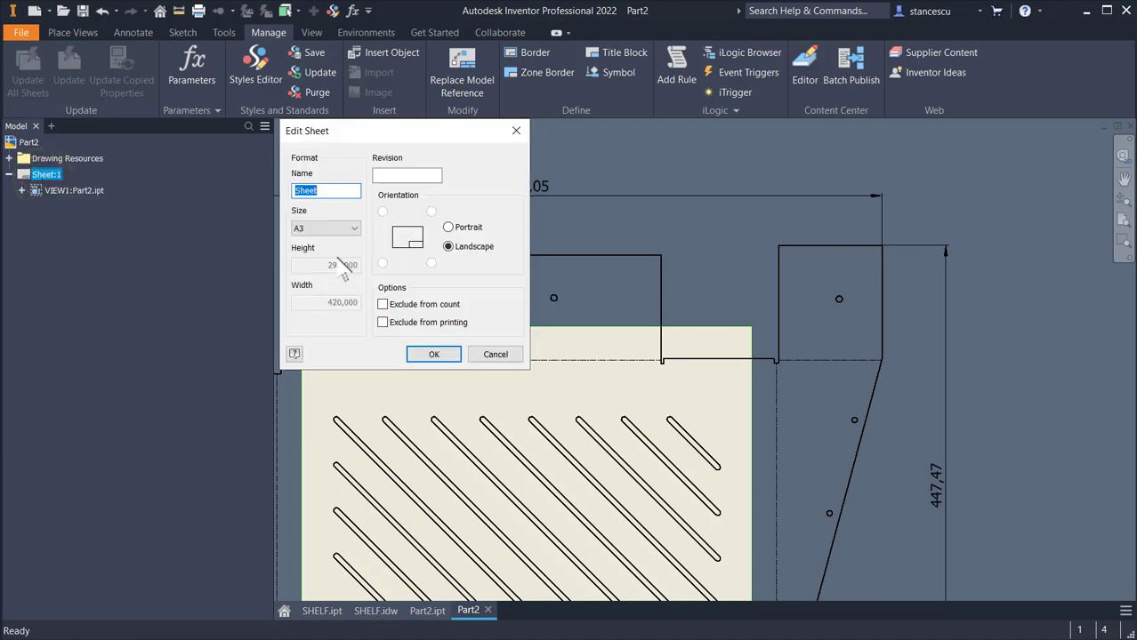
{"action": "left_click", "coordinate": [354, 229]}
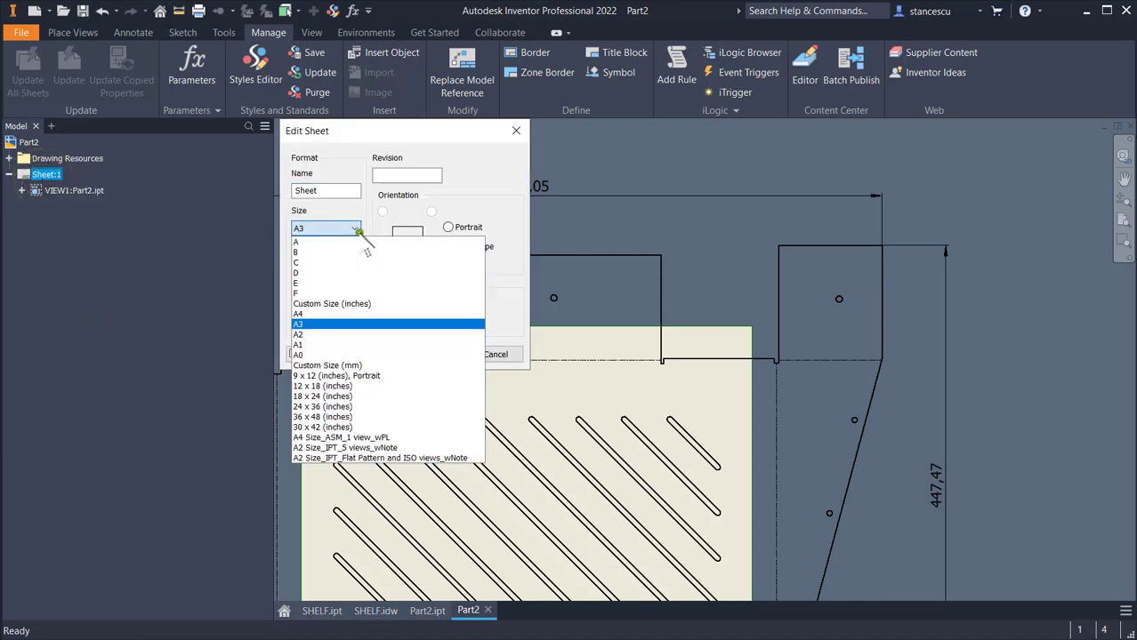
{"action": "left_click", "coordinate": [322, 365]}
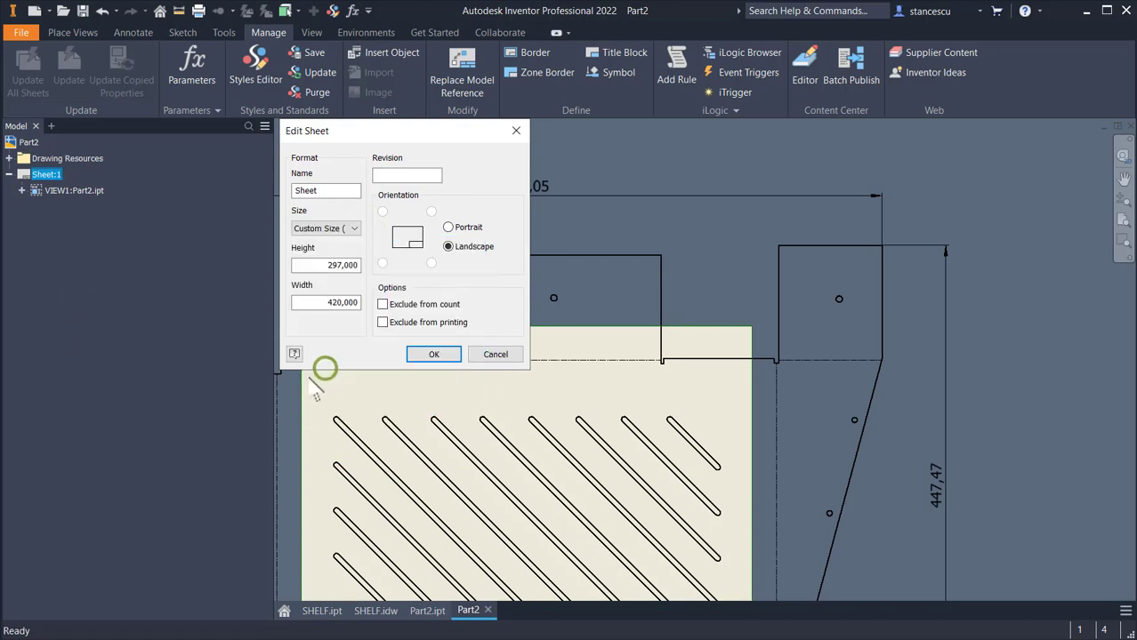
{"action": "left_click", "coordinate": [322, 265]}
{"action": "left_click_drag", "start_coordinate": [324, 266], "coordinate": [355, 265]}
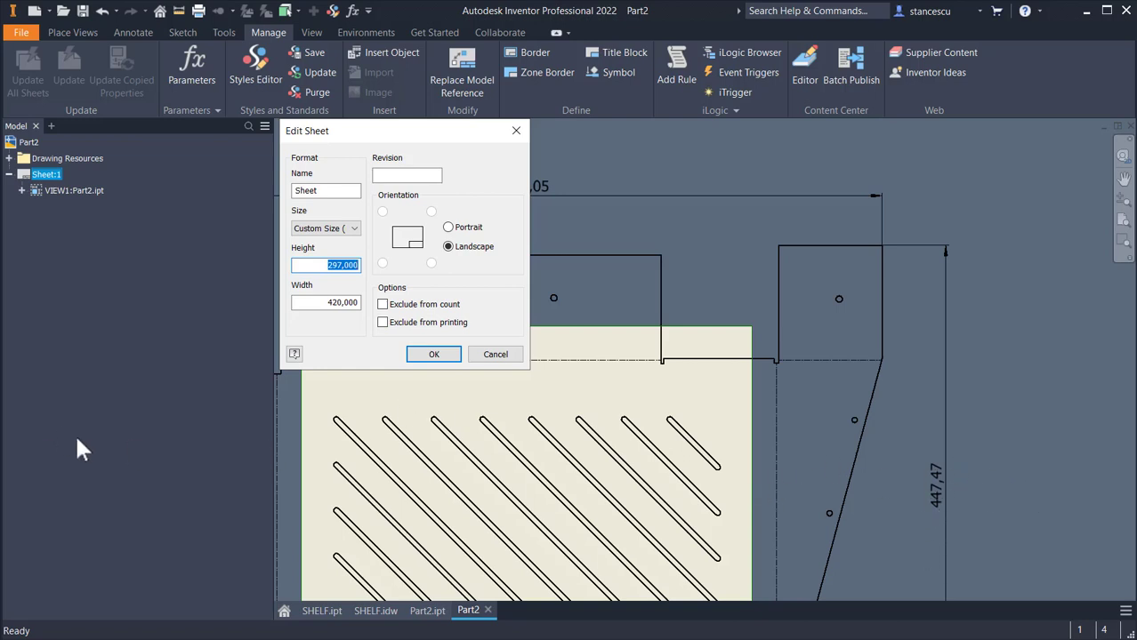
{"action": "type", "text": "600"}
{"action": "left_click_drag", "start_coordinate": [480, 131], "coordinate": [418, 175]}
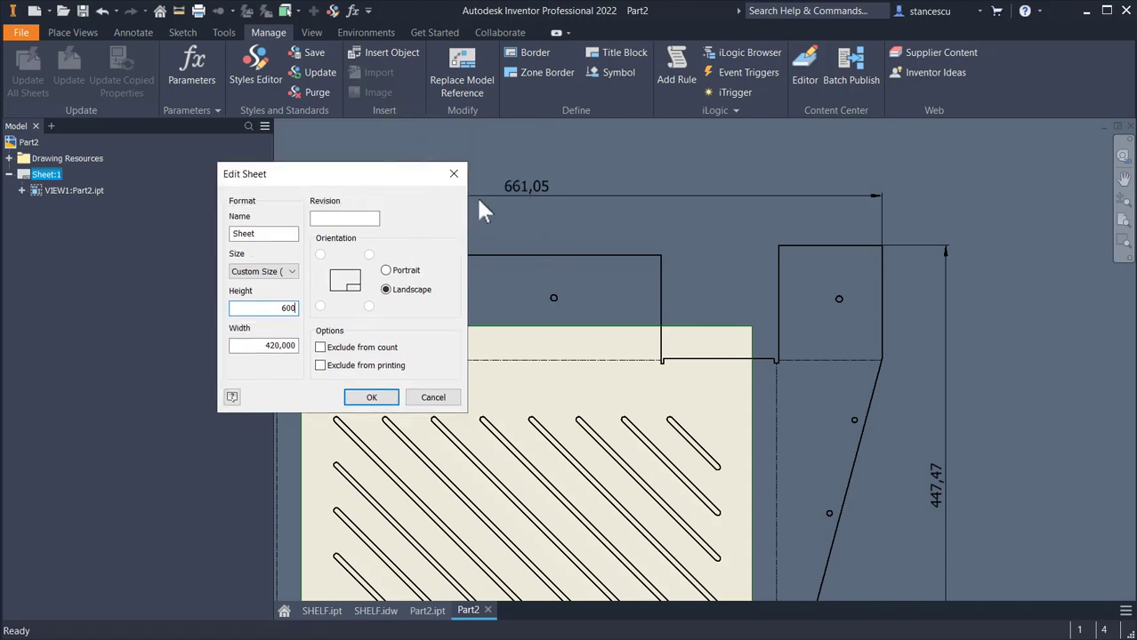
{"action": "double_click", "coordinate": [261, 346]}
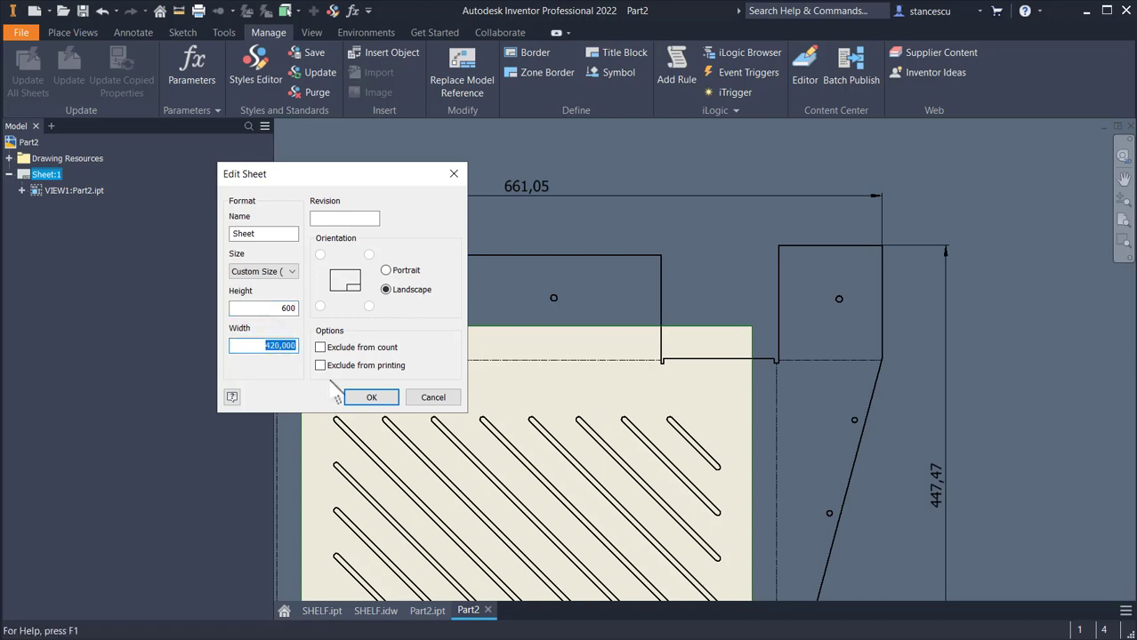
{"action": "type", "text": "750"}
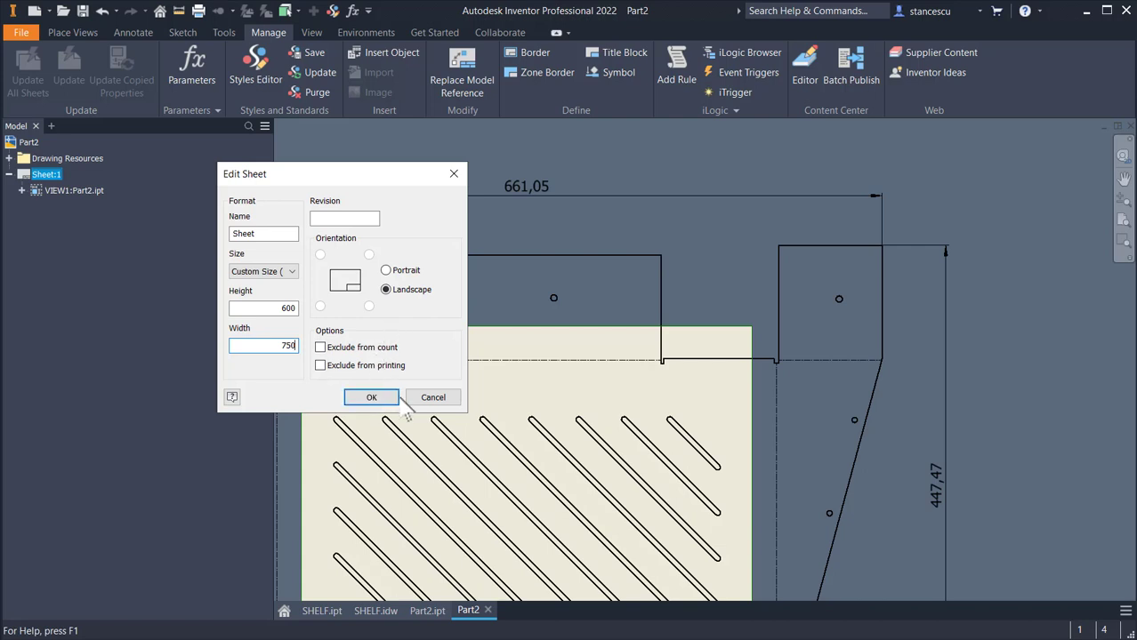
{"action": "left_click", "coordinate": [371, 398]}
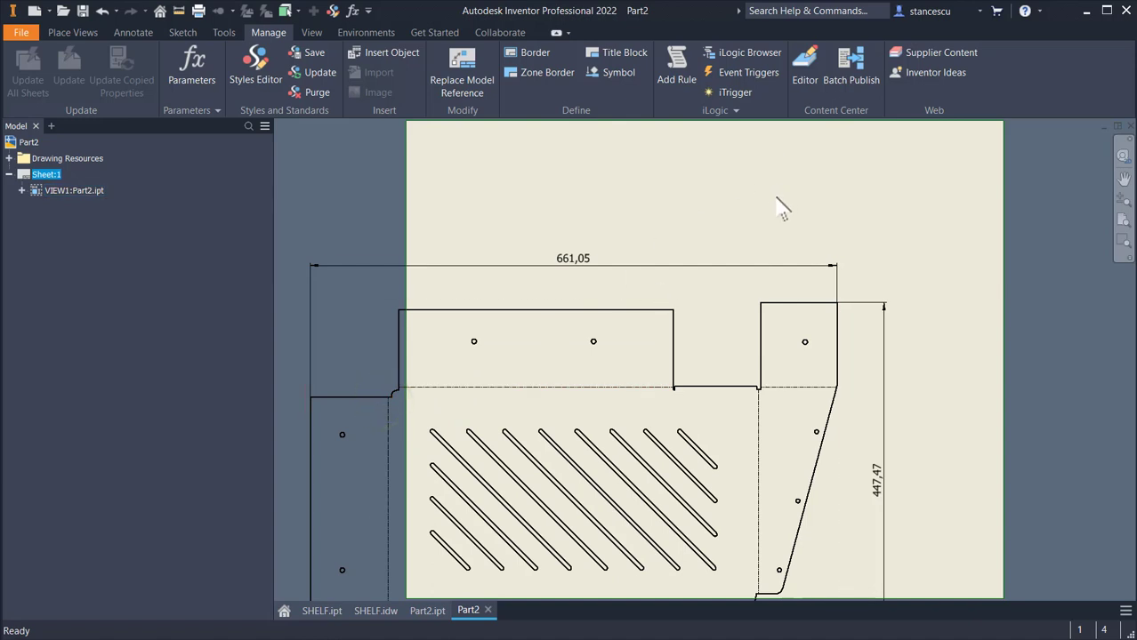
Step: Move the flat pattern view so that it lies within the enlarged sheet
{"action": "scroll", "coordinate": [779, 205], "scroll_direction": "down", "scroll_amount": 2}
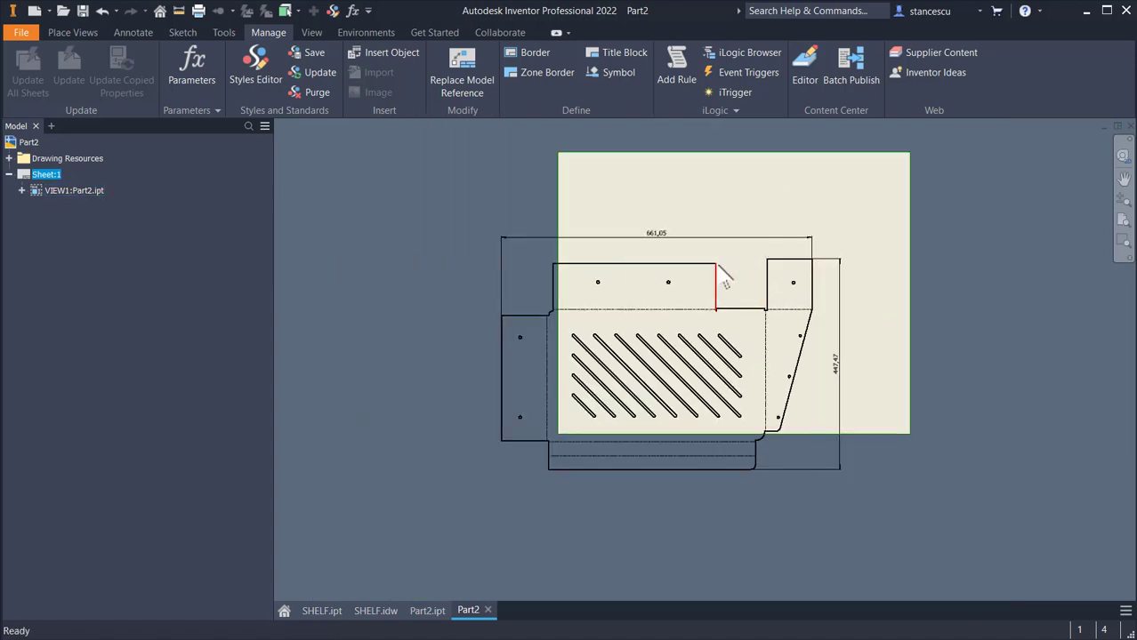
{"action": "mouse_move", "coordinate": [752, 267]}
{"action": "left_mouse_down"}
{"action": "mouse_move", "coordinate": [838, 176]}
{"action": "mouse_move", "coordinate": [820, 202]}
{"action": "left_mouse_up"}
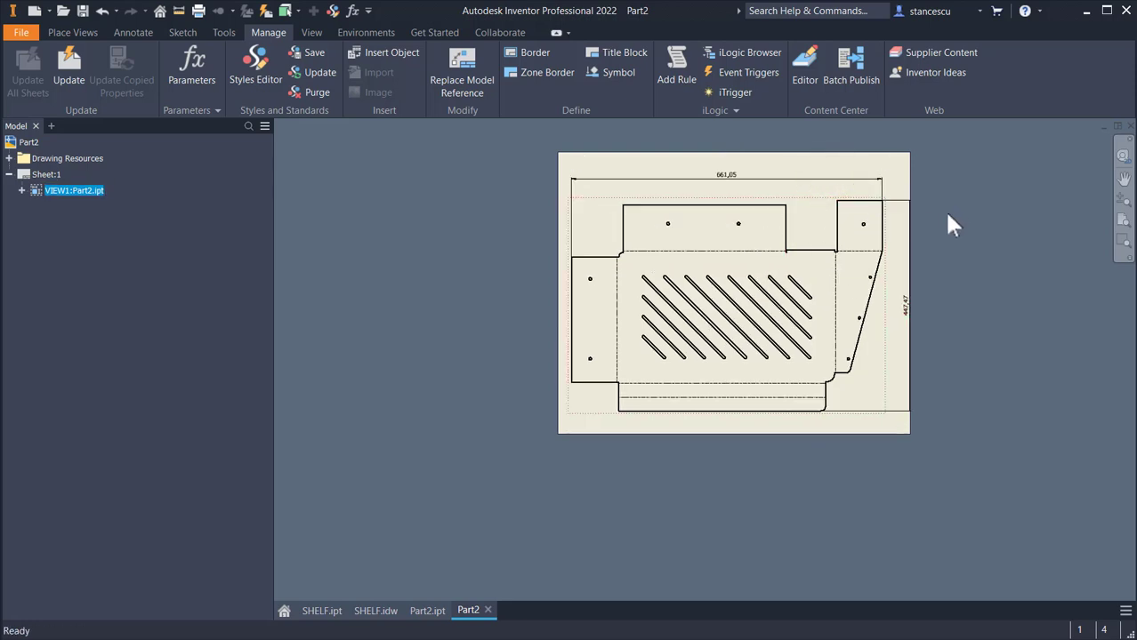
Step: Move the overall width and overall height dimensions closer to the flat pattern outline, within the sheet borders
{"action": "key", "text": "Home"}
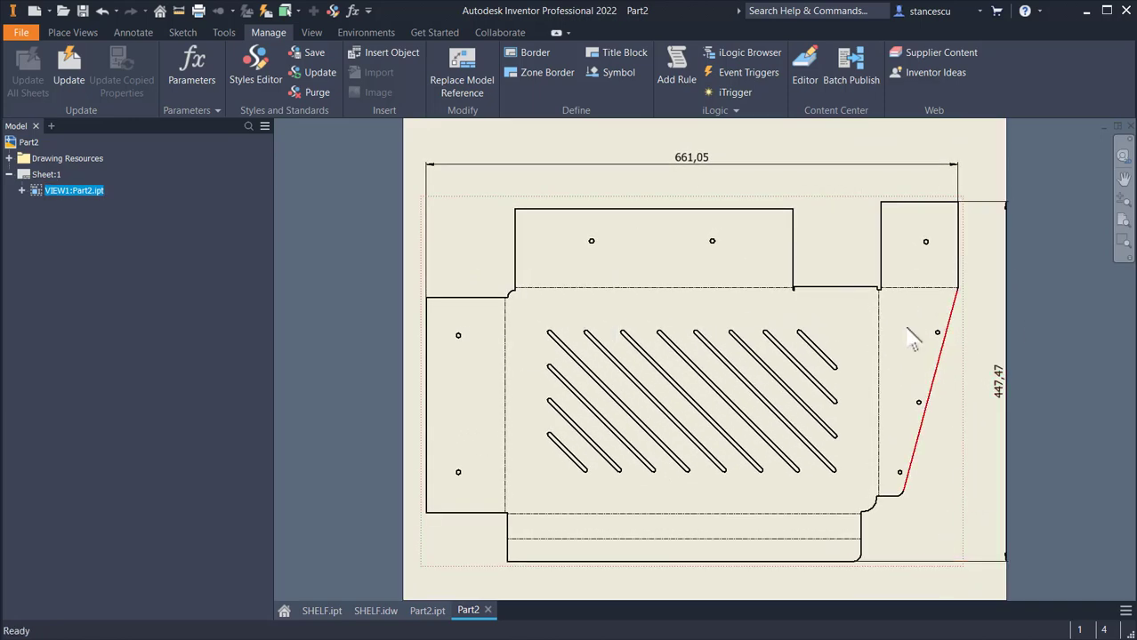
{"action": "left_click_drag", "start_coordinate": [689, 162], "coordinate": [690, 190]}
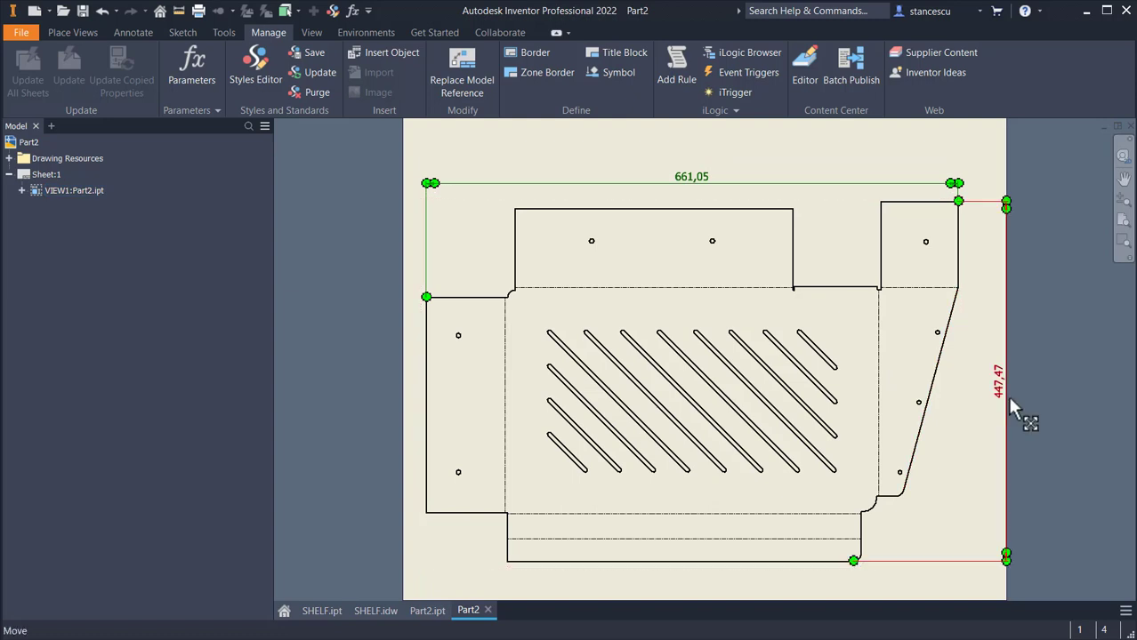
{"action": "left_click_drag", "start_coordinate": [1005, 389], "coordinate": [985, 393]}
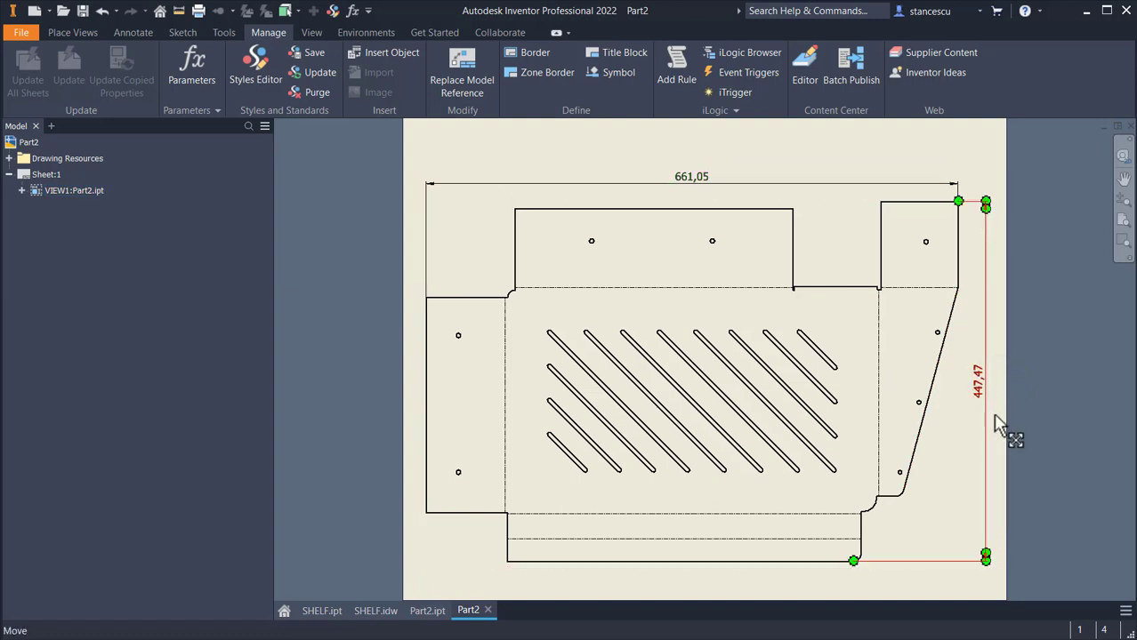
{"action": "left_click", "coordinate": [305, 179]}
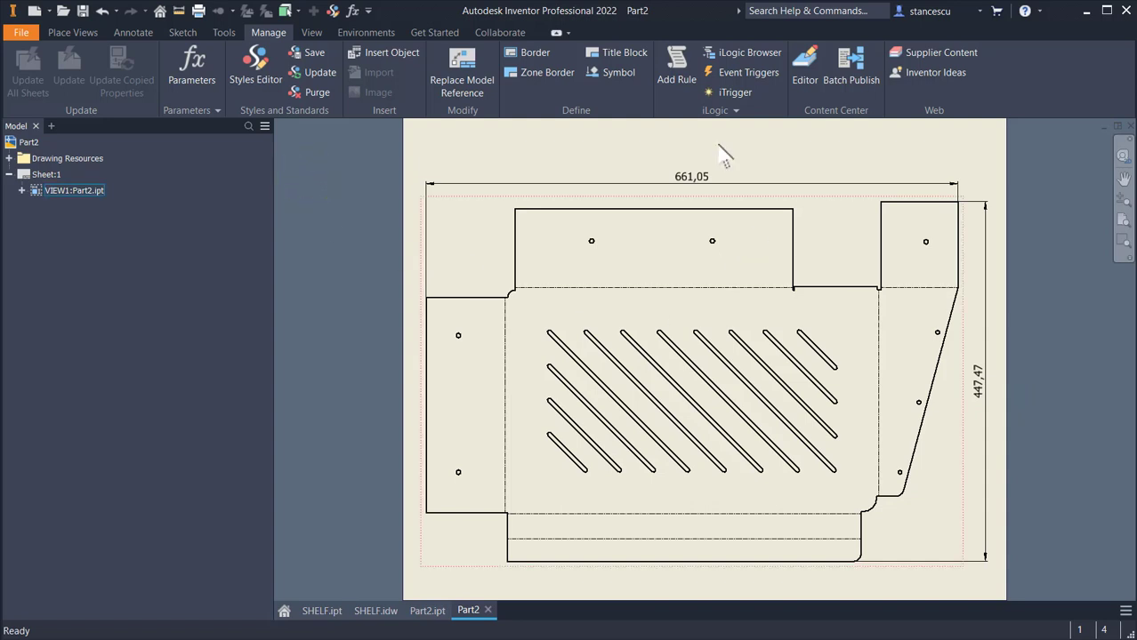
{"action": "left_click", "coordinate": [815, 205]}
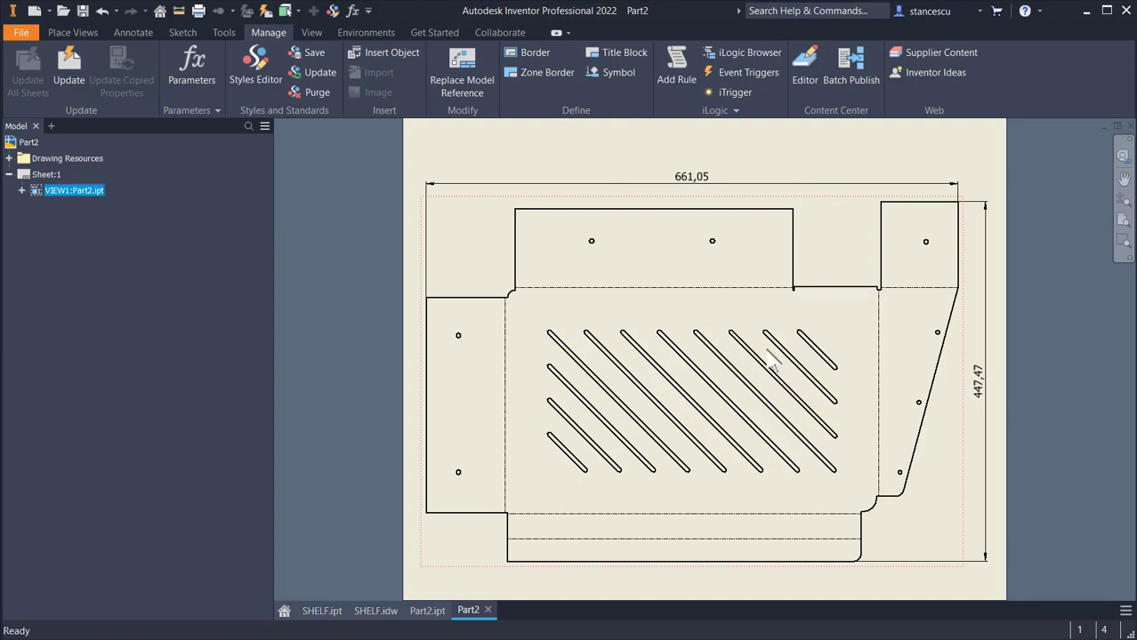
{"action": "left_click", "coordinate": [341, 244]}
{"action": "left_click", "coordinate": [343, 246]}
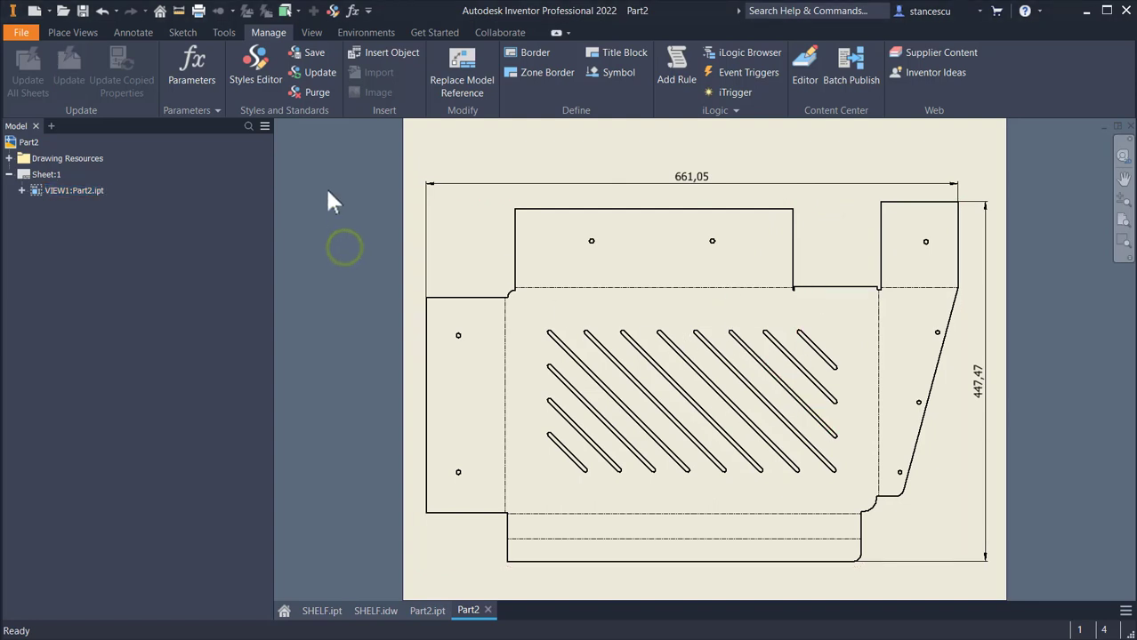
Step: Save the flat pattern drawing as an Inventor DWG drawing file named Laser
{"action": "left_click", "coordinate": [22, 32]}
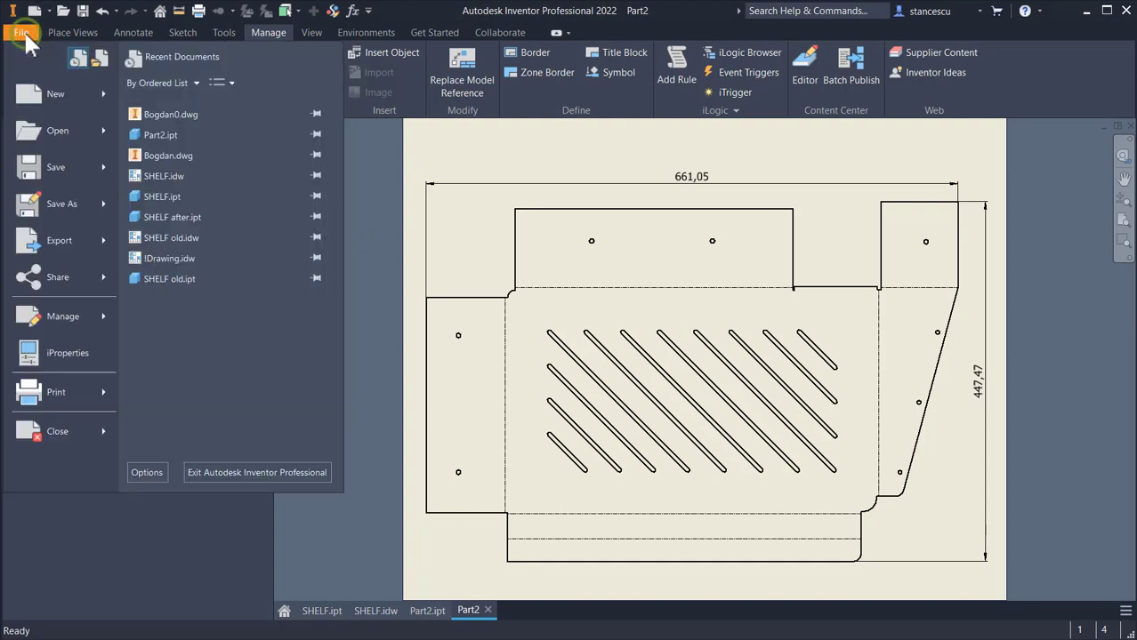
{"action": "left_click", "coordinate": [49, 169]}
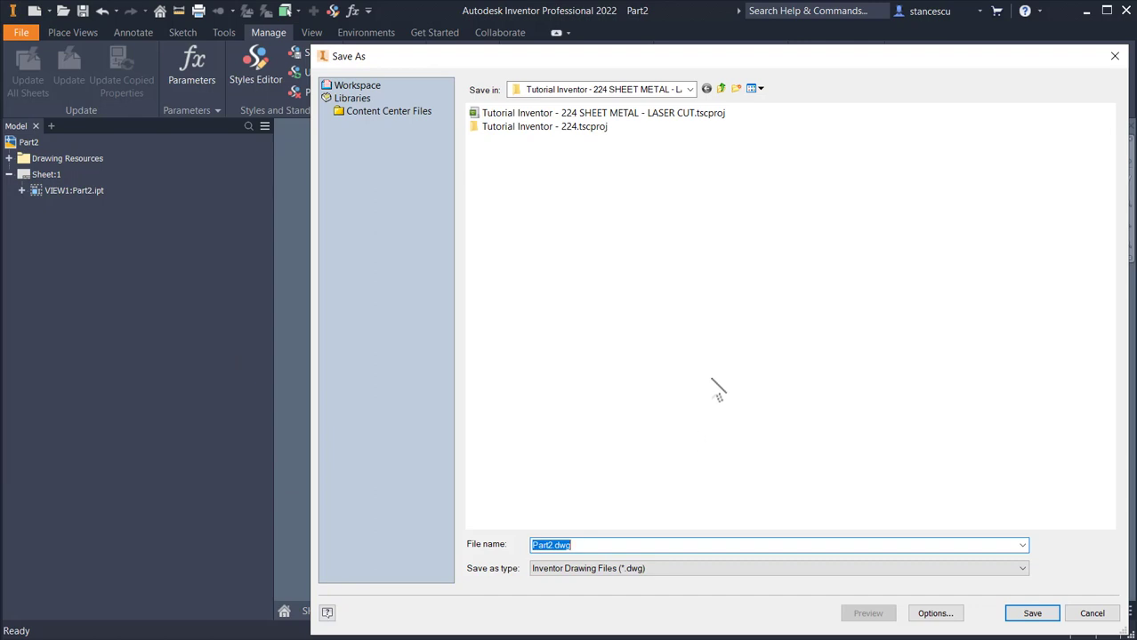
{"action": "type", "text": "Laser"}
{"action": "key", "text": "Return"}
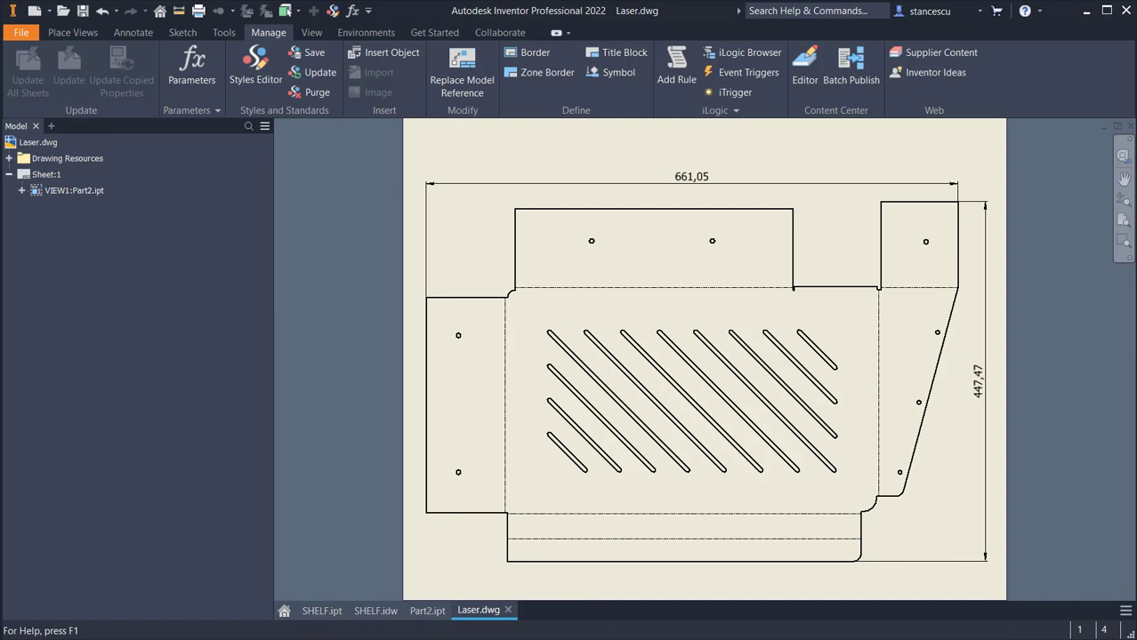
Step: Switch to AutoCAD, open Laser.dwg as read-only to view the flat pattern sheet, and close it without saving changes
{"action": "left_click", "coordinate": [578, 637]}
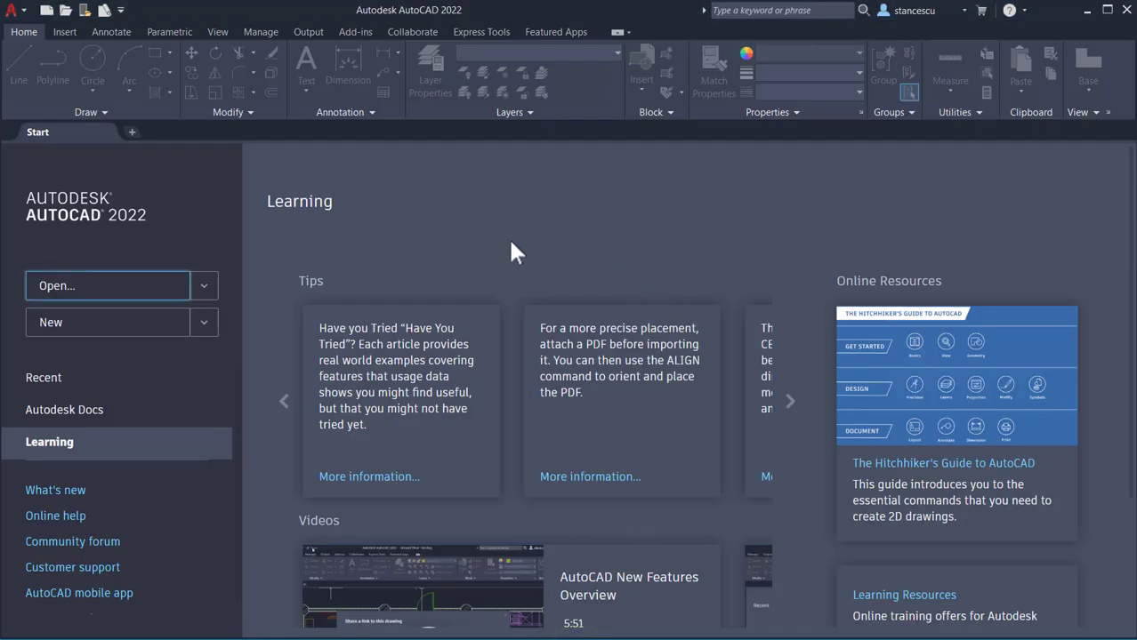
{"action": "left_click", "coordinate": [138, 285]}
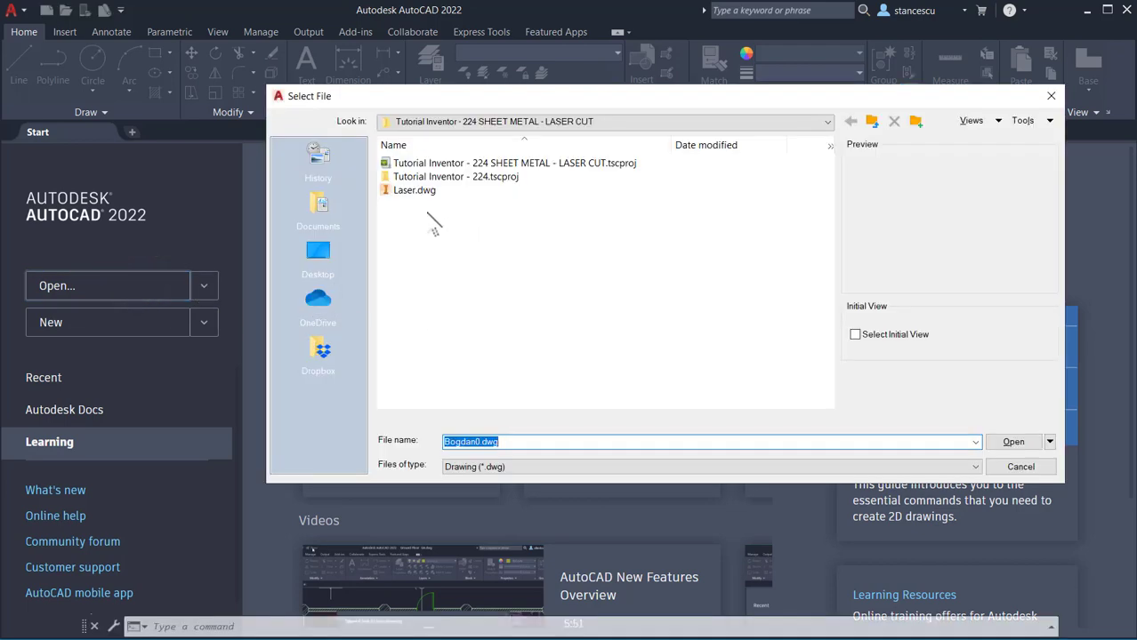
{"action": "double_click", "coordinate": [415, 191]}
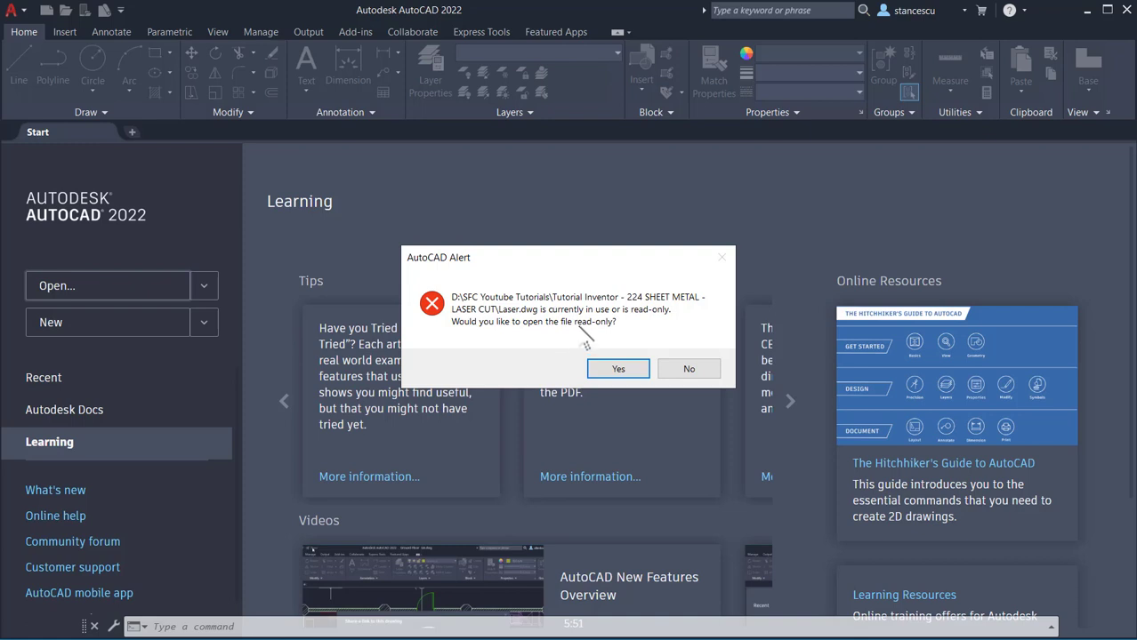
{"action": "left_click", "coordinate": [628, 370]}
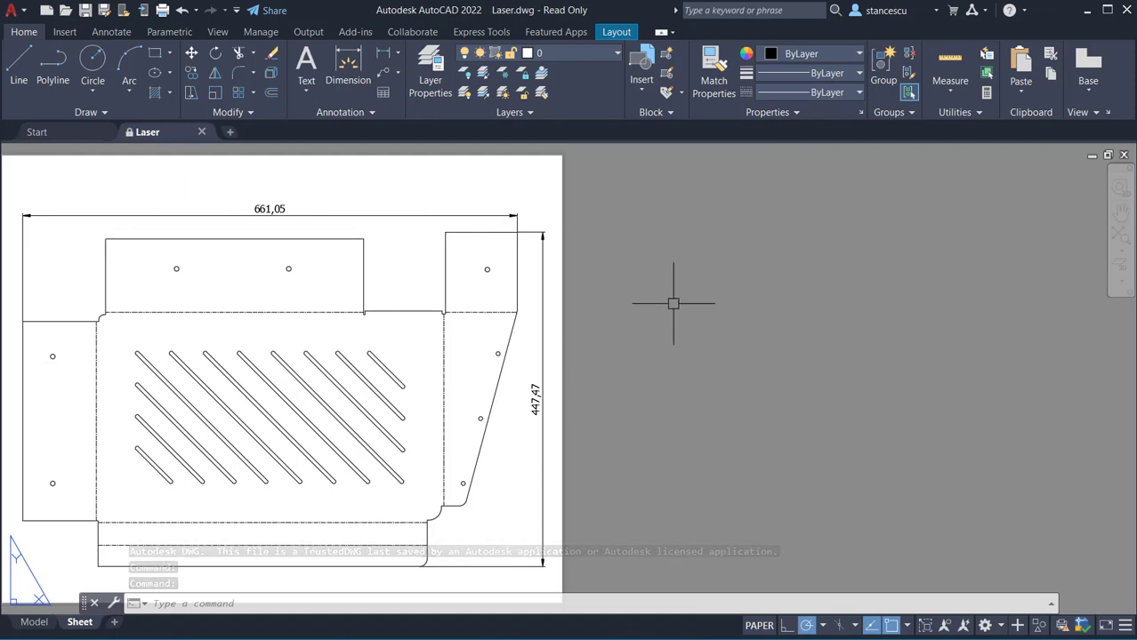
{"action": "middle_click_drag", "start_coordinate": [695, 372], "coordinate": [1009, 325]}
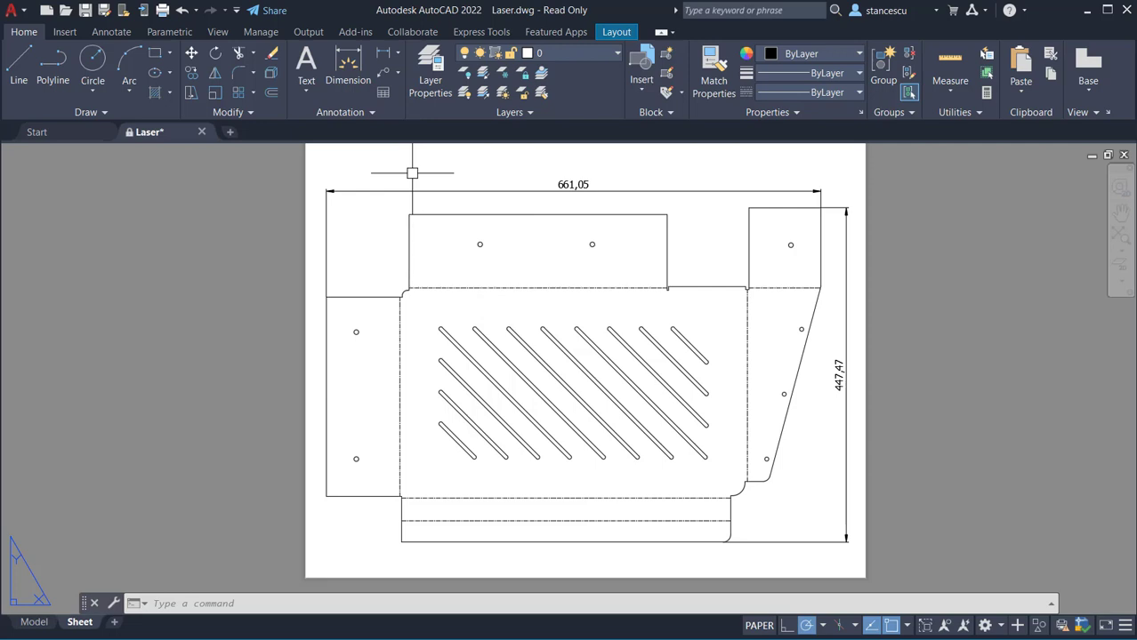
{"action": "left_click", "coordinate": [1124, 154]}
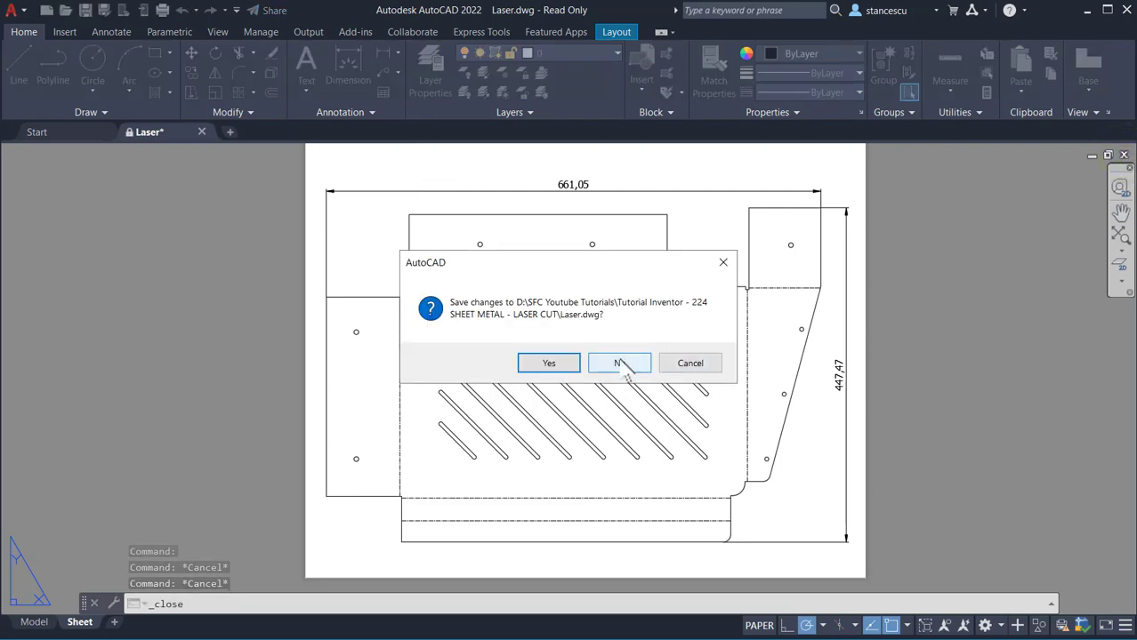
{"action": "left_click", "coordinate": [620, 363]}
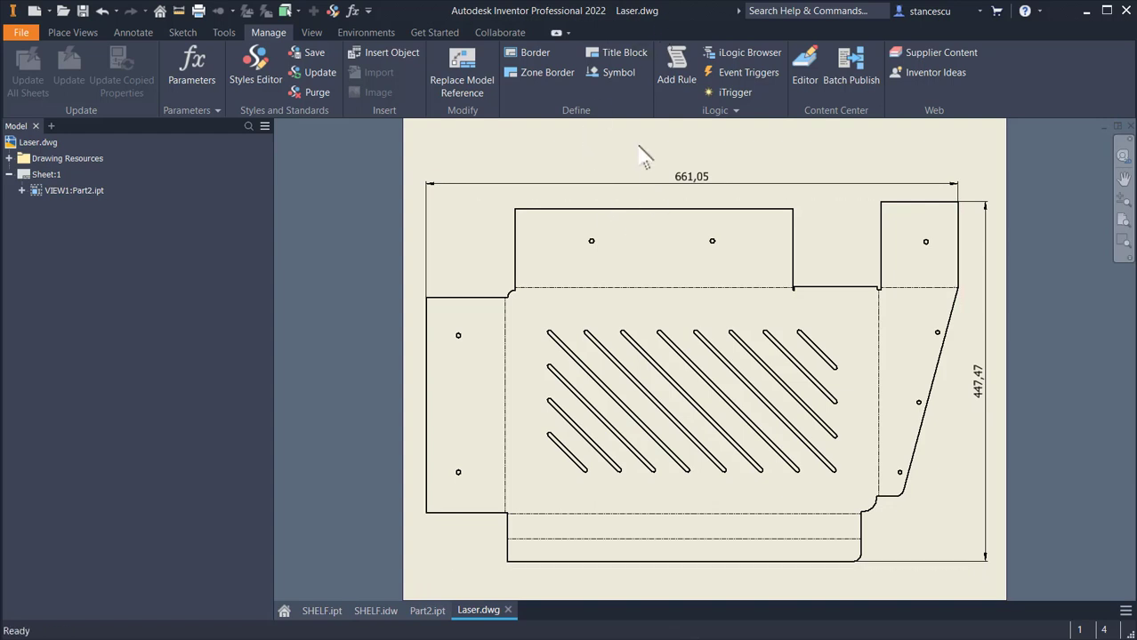
Step: From Inventor, set up an export of the drawing to DWG, keeping the AutoCAD 2018 Drawing version and Base View Scale - Model Space scaling
{"action": "left_click", "coordinate": [24, 27]}
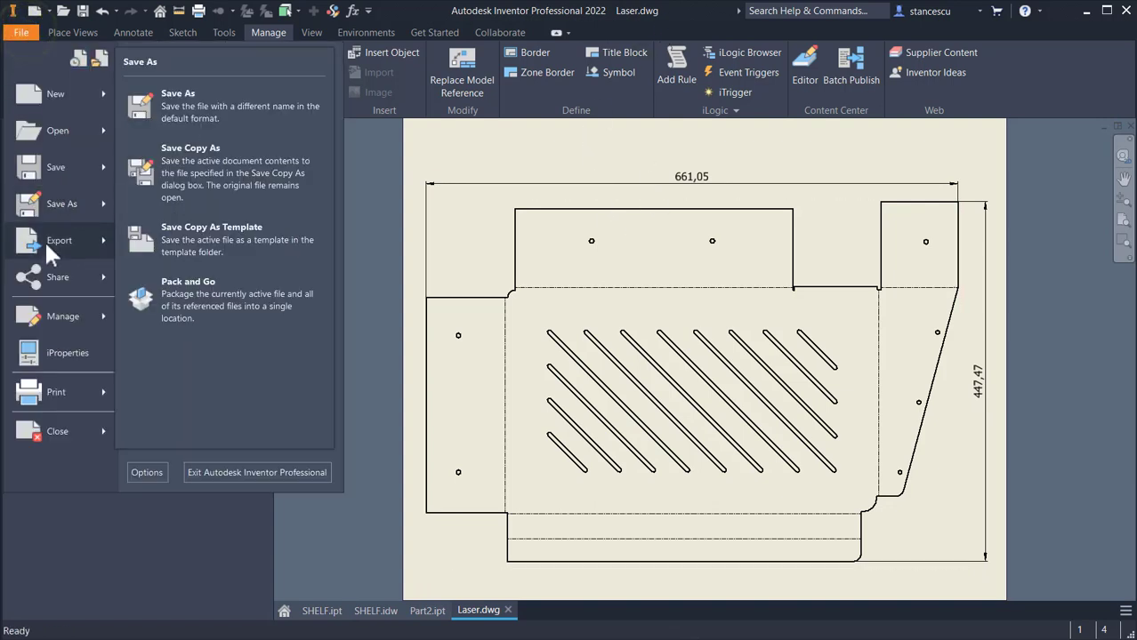
{"action": "mouse_move", "coordinate": [50, 248]}
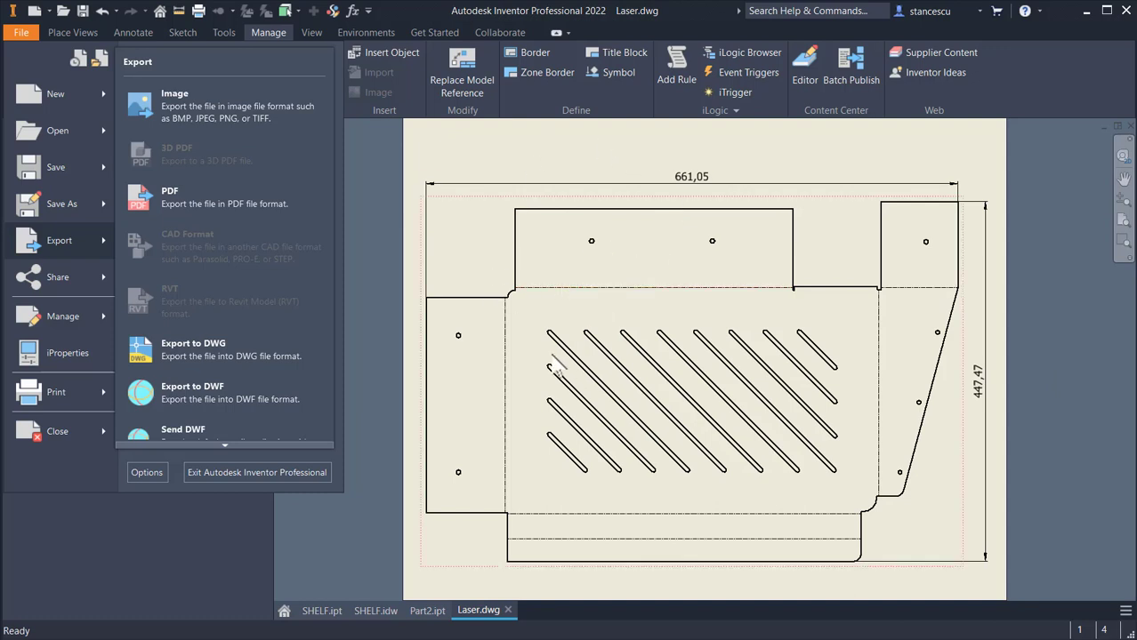
{"action": "left_click", "coordinate": [204, 356]}
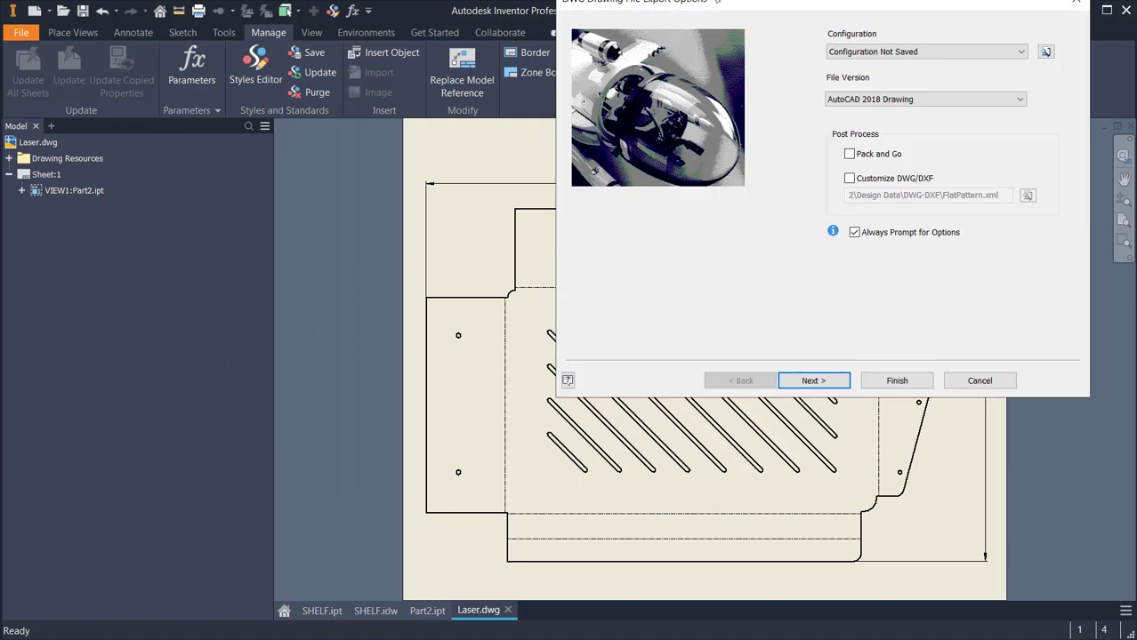
{"action": "left_click_drag", "start_coordinate": [828, 10], "coordinate": [612, 141]}
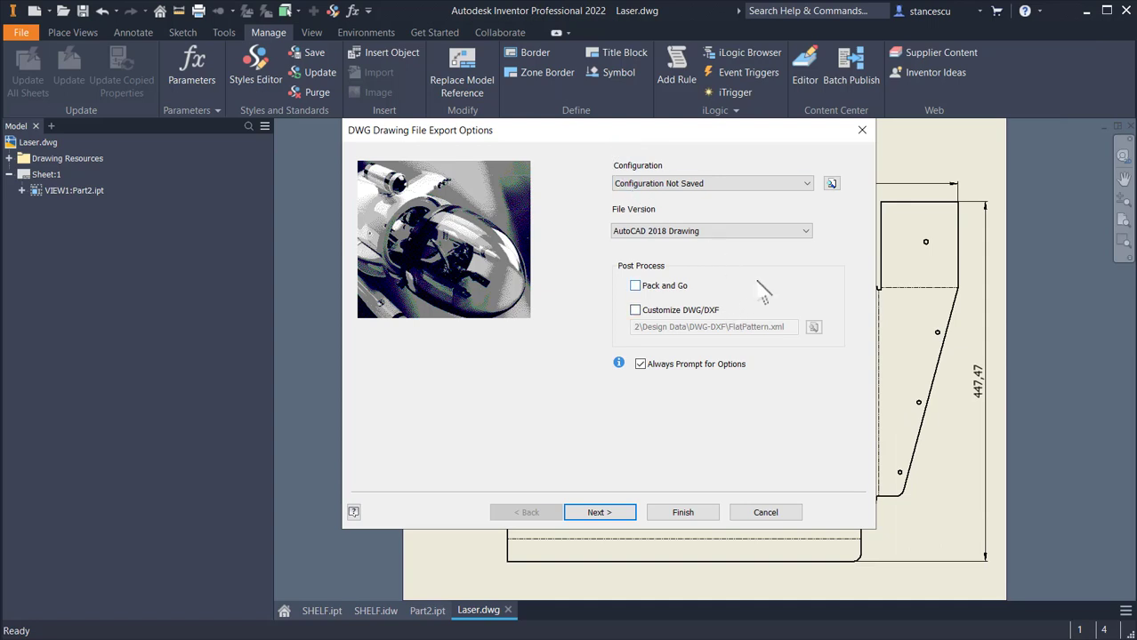
{"action": "left_click", "coordinate": [805, 231]}
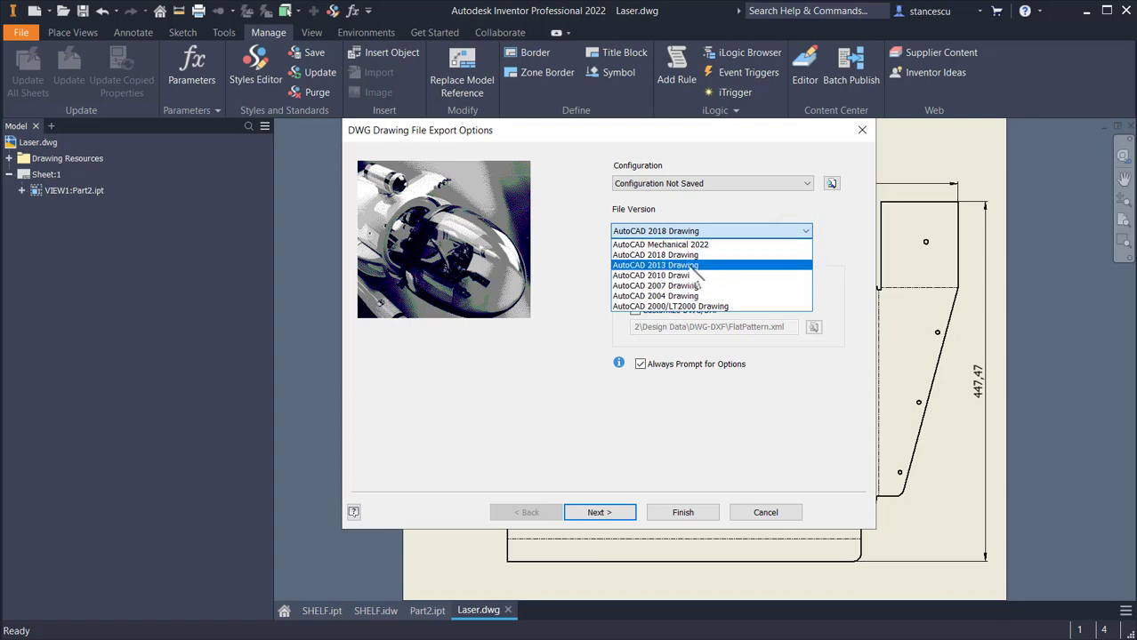
{"action": "left_click", "coordinate": [810, 232]}
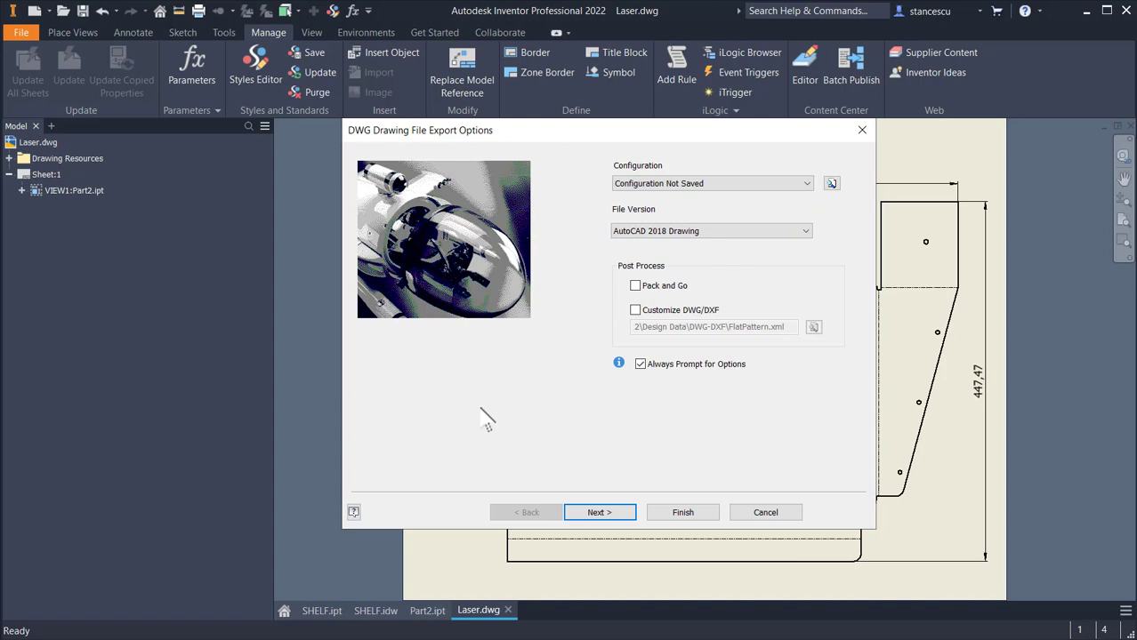
{"action": "left_click", "coordinate": [598, 514]}
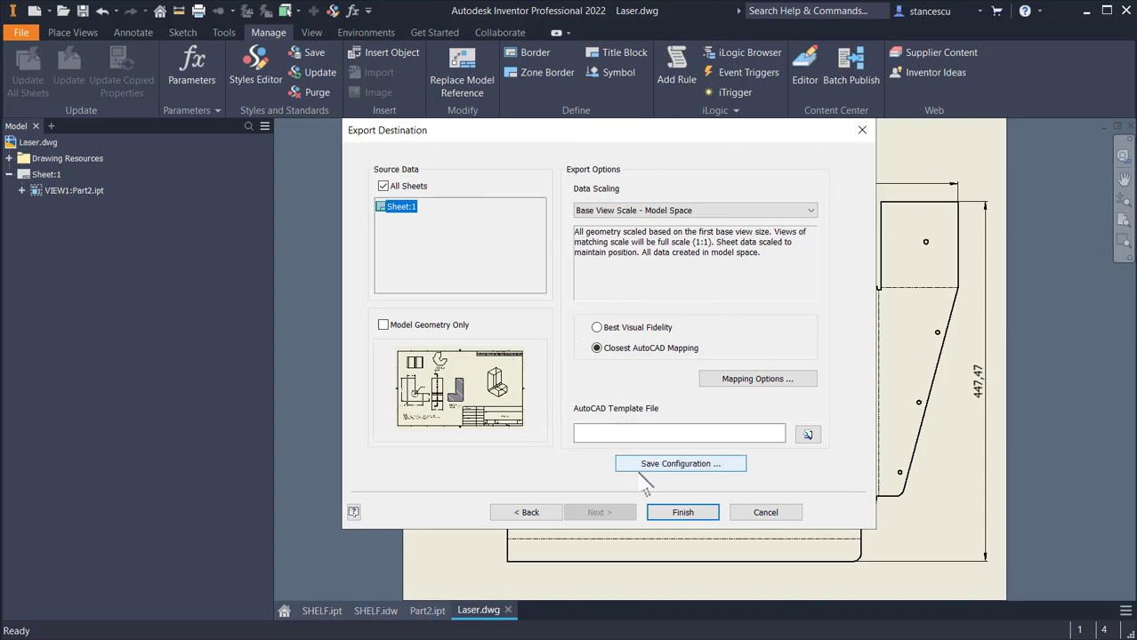
{"action": "left_click", "coordinate": [685, 514]}
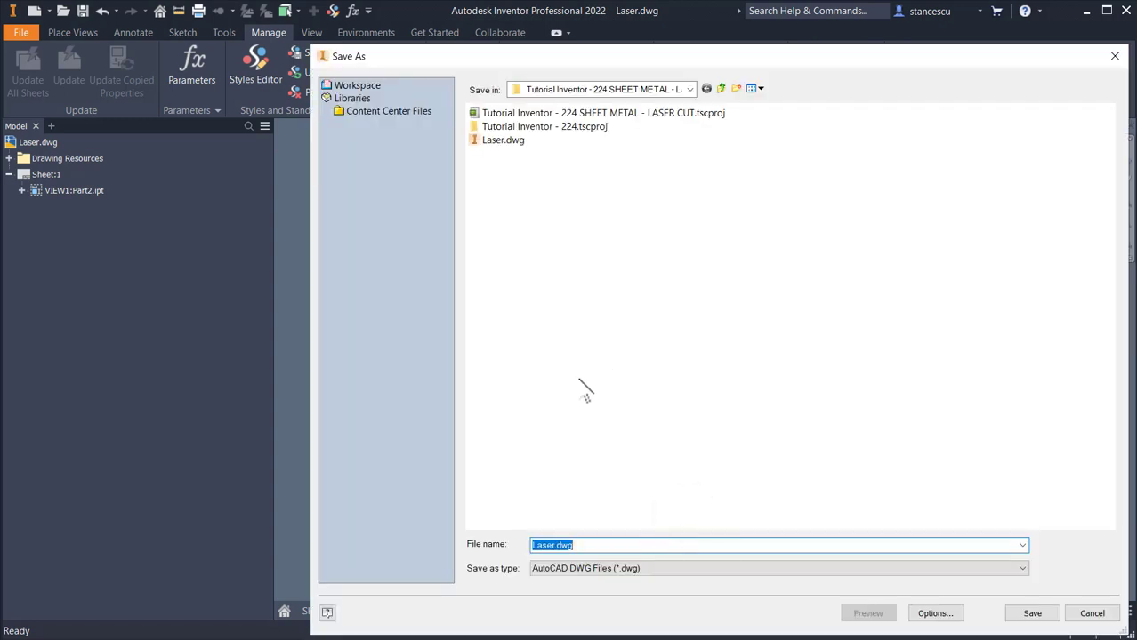
Step: Name the exported file Laser Genuin DWG.dwg and save it in the project folder
{"action": "left_click", "coordinate": [552, 545]}
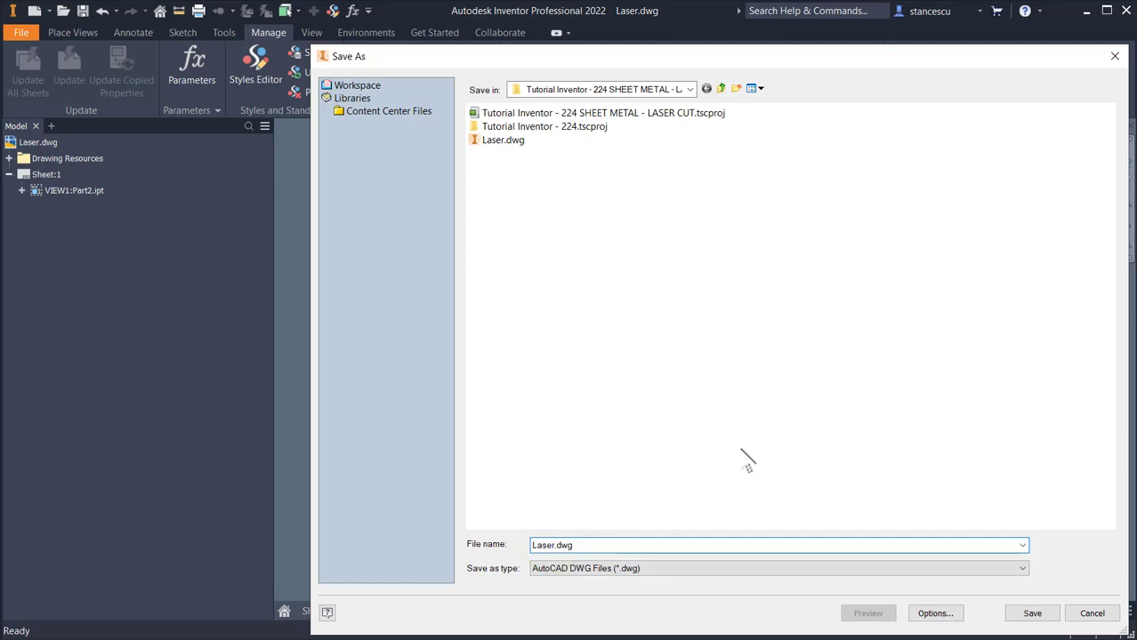
{"action": "key", "text": "Right"}
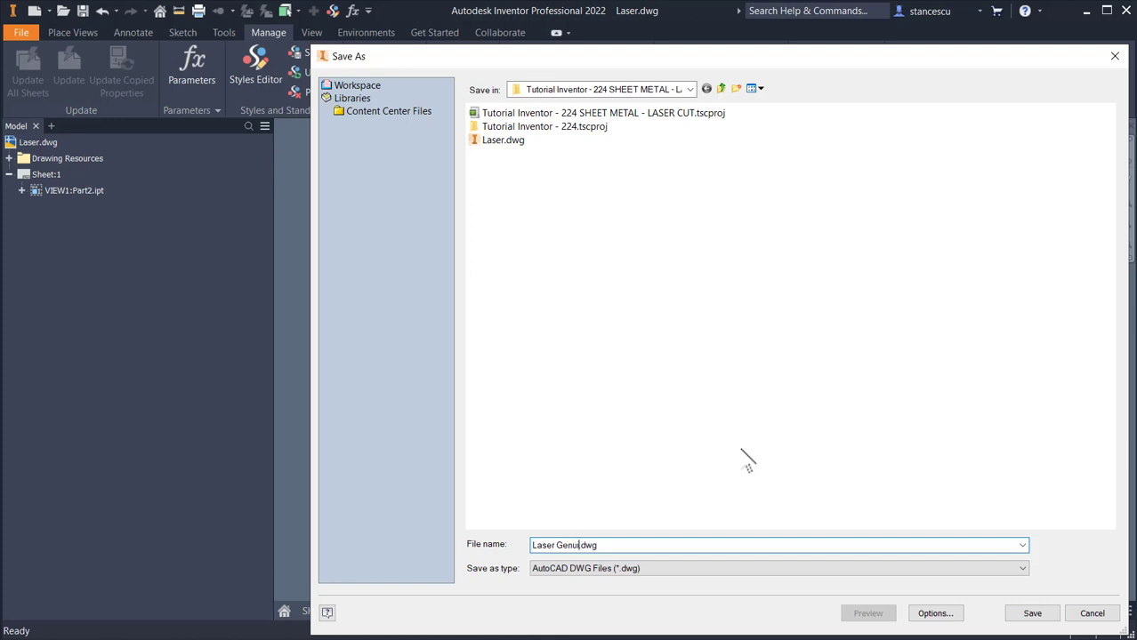
{"action": "type", "text": "Genuin DWG"}
{"action": "left_click", "coordinate": [1027, 614]}
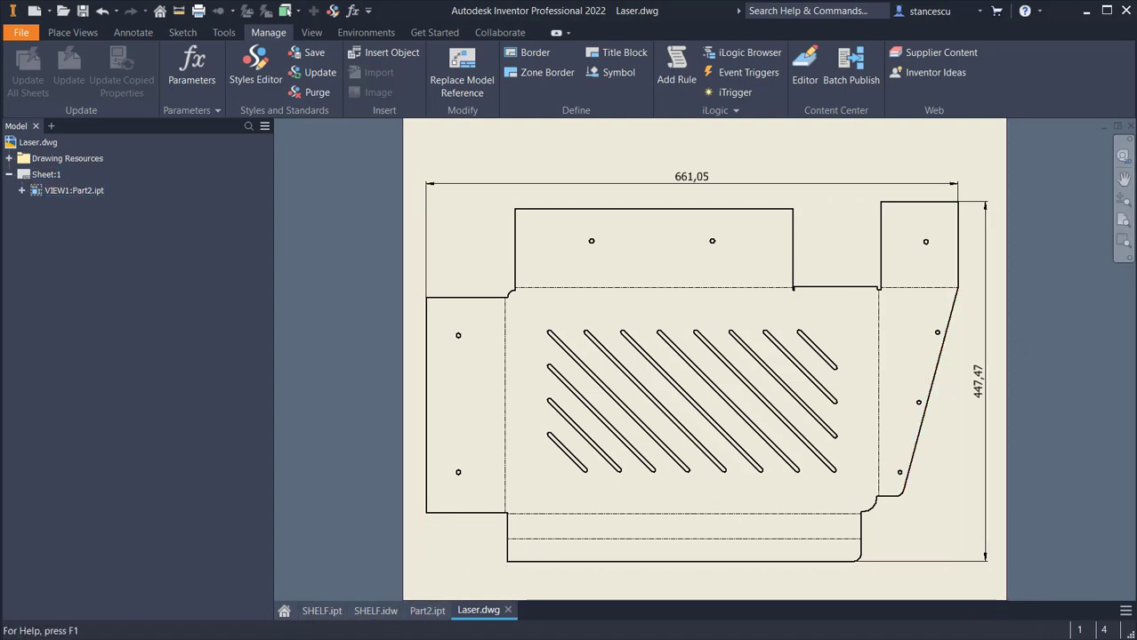
Step: Switch to AutoCAD and open Laser Genuin DWG.dwg
{"action": "mouse_move", "coordinate": [575, 638]}
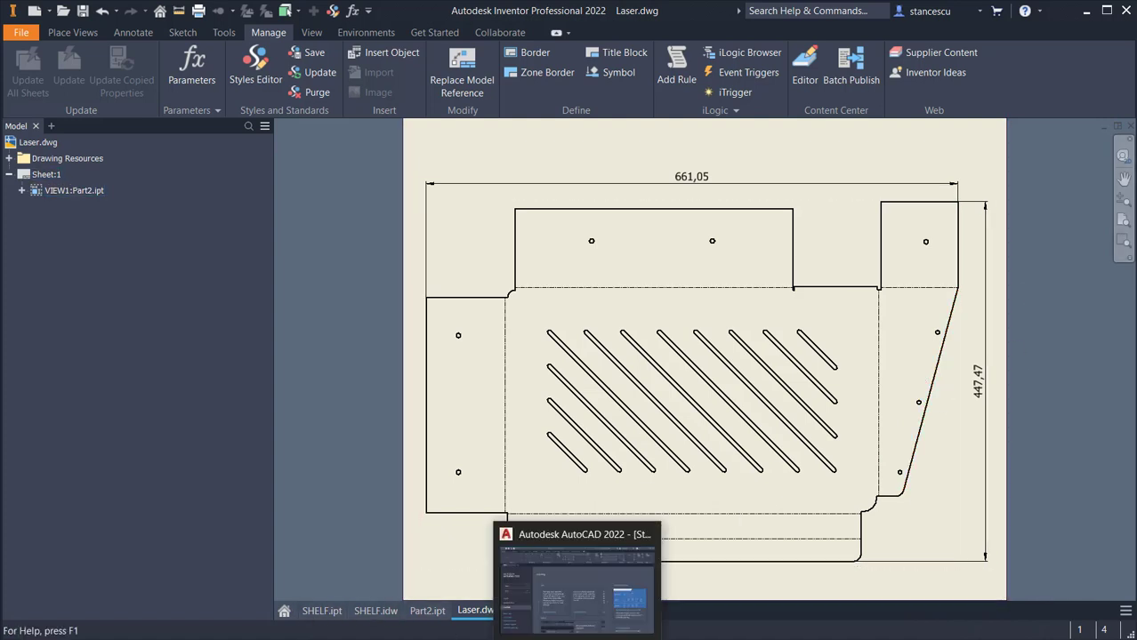
{"action": "left_click", "coordinate": [575, 583]}
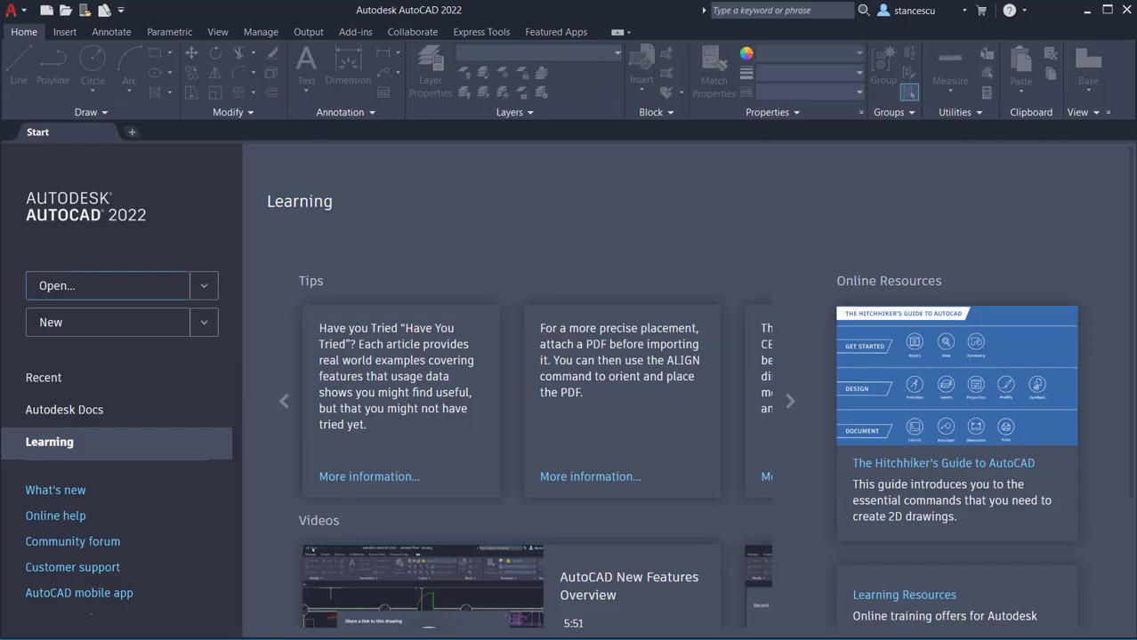
{"action": "left_click", "coordinate": [116, 298]}
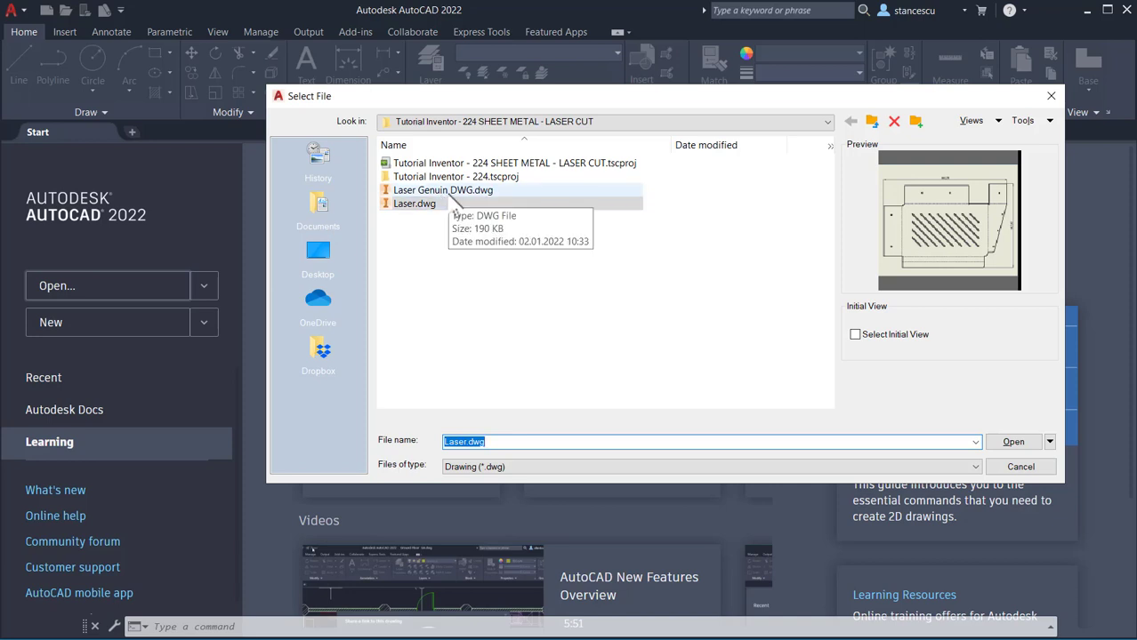
{"action": "double_click", "coordinate": [447, 190]}
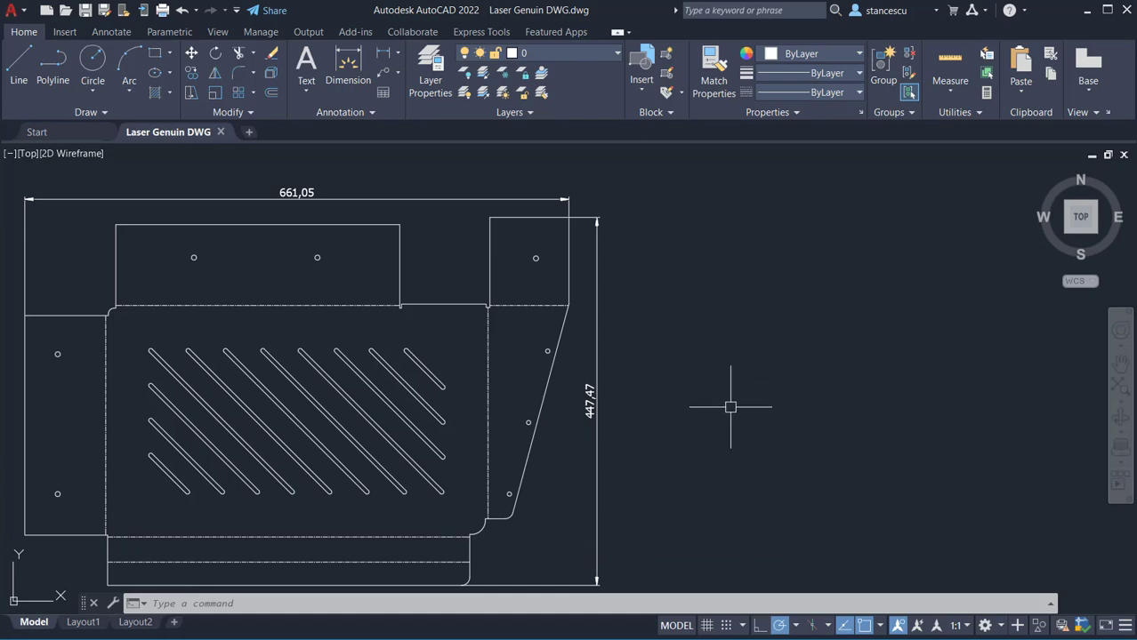
{"action": "mouse_move", "coordinate": [697, 364]}
{"action": "middle_mouse_down"}
{"action": "mouse_move", "coordinate": [903, 337]}
{"action": "mouse_move", "coordinate": [949, 363]}
{"action": "mouse_move", "coordinate": [953, 349]}
{"action": "middle_mouse_up"}
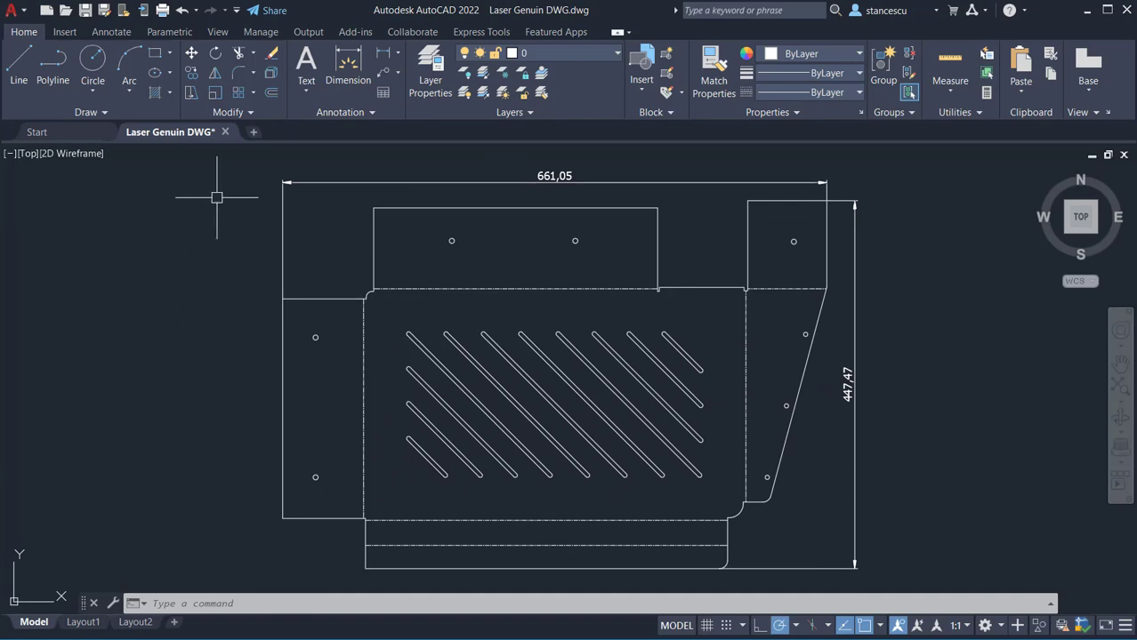
{"action": "left_click", "coordinate": [305, 67]}
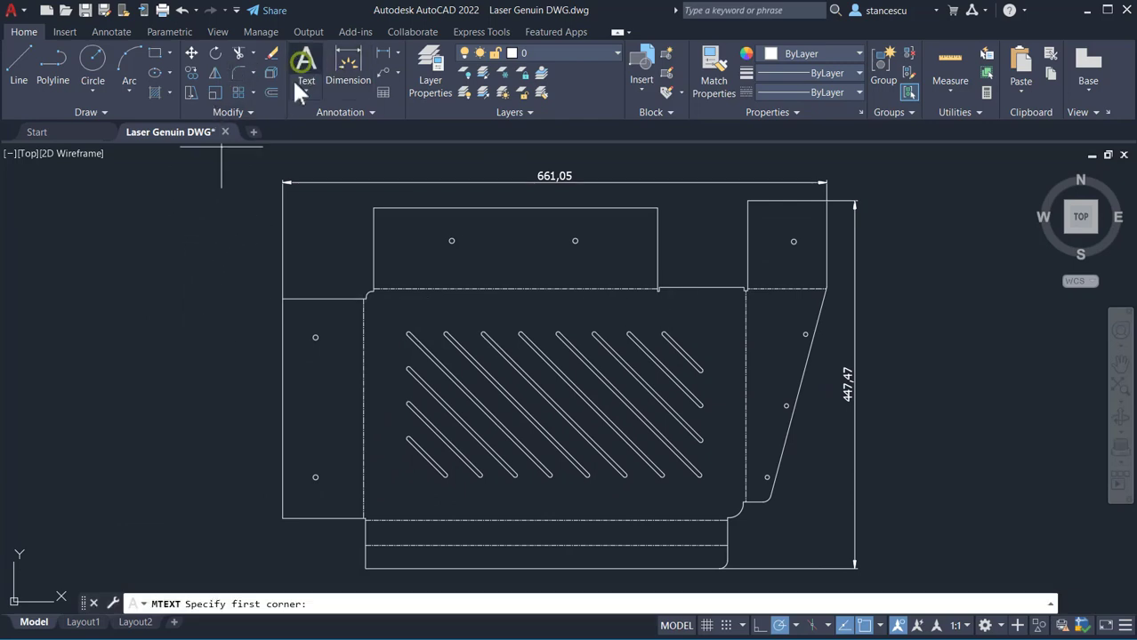
{"action": "left_click", "coordinate": [428, 158]}
{"action": "key", "text": "Escape"}
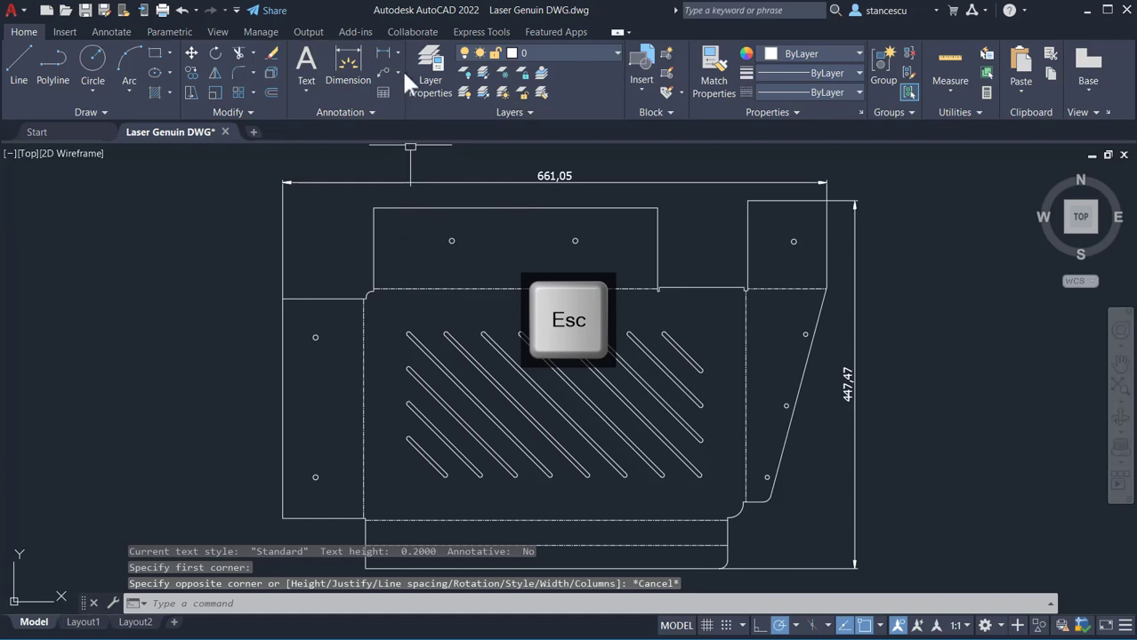
{"action": "left_click", "coordinate": [304, 92]}
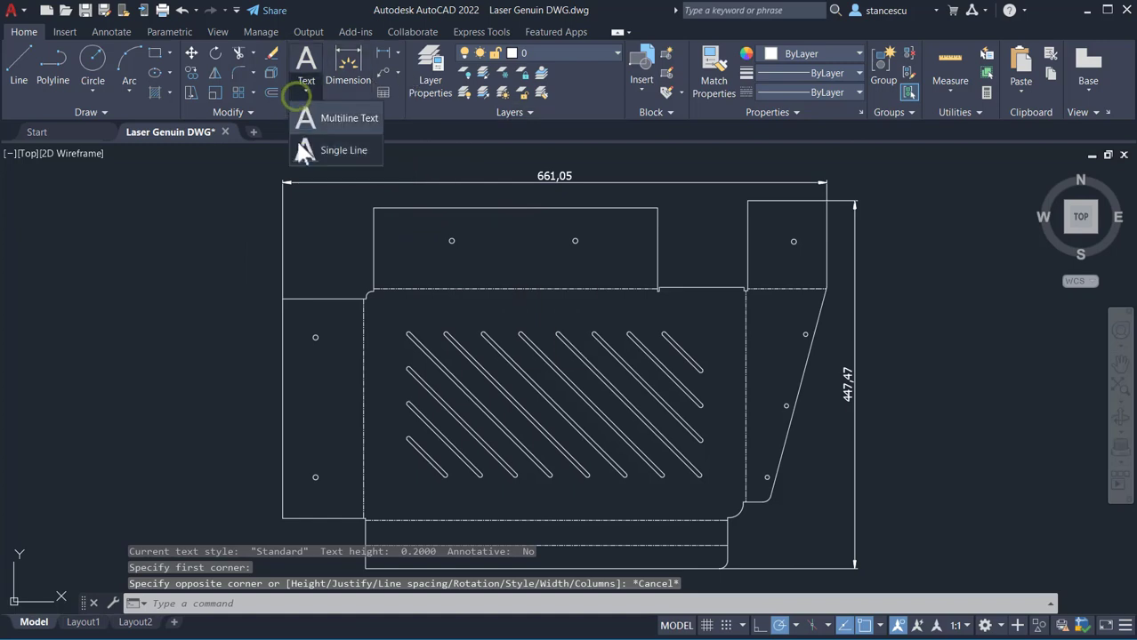
{"action": "left_click", "coordinate": [311, 150]}
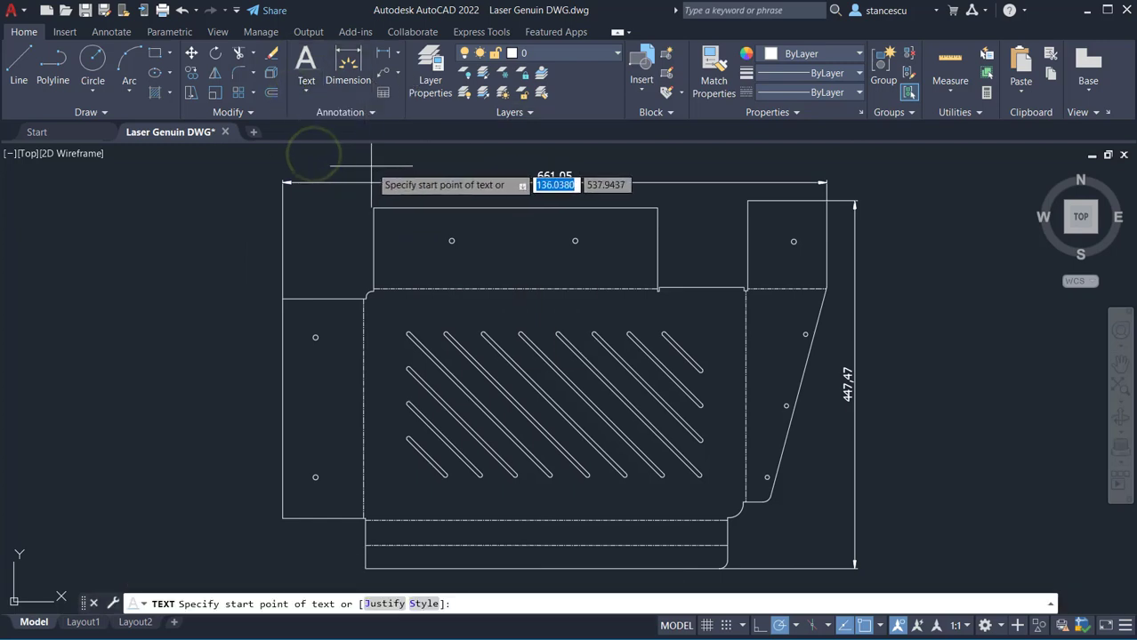
{"action": "left_click", "coordinate": [388, 165]}
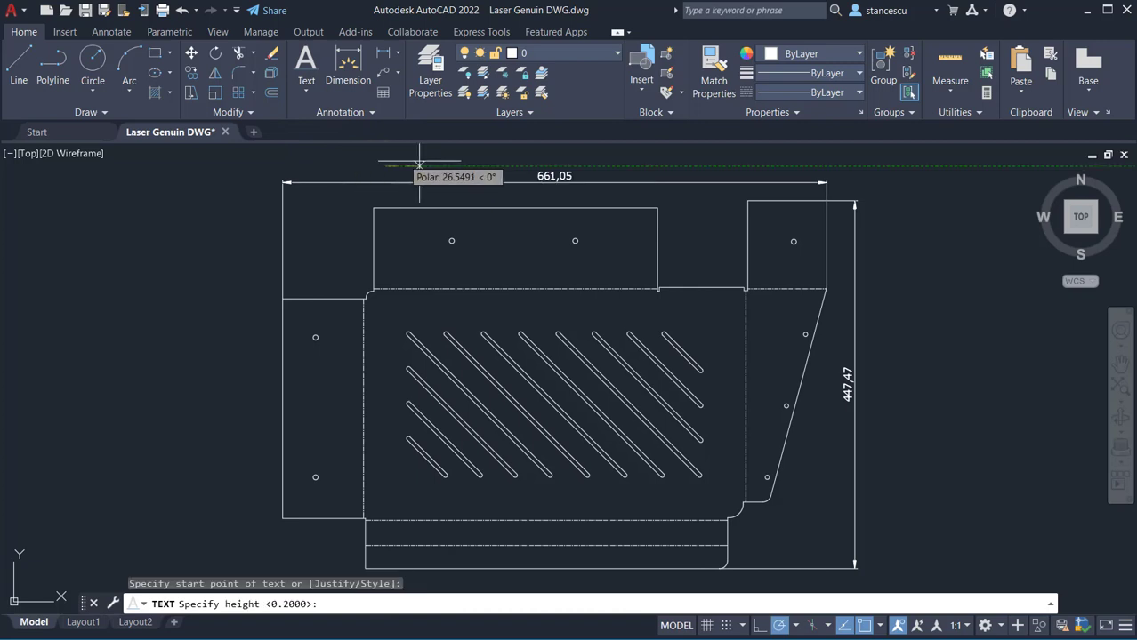
{"action": "left_click", "coordinate": [418, 158]}
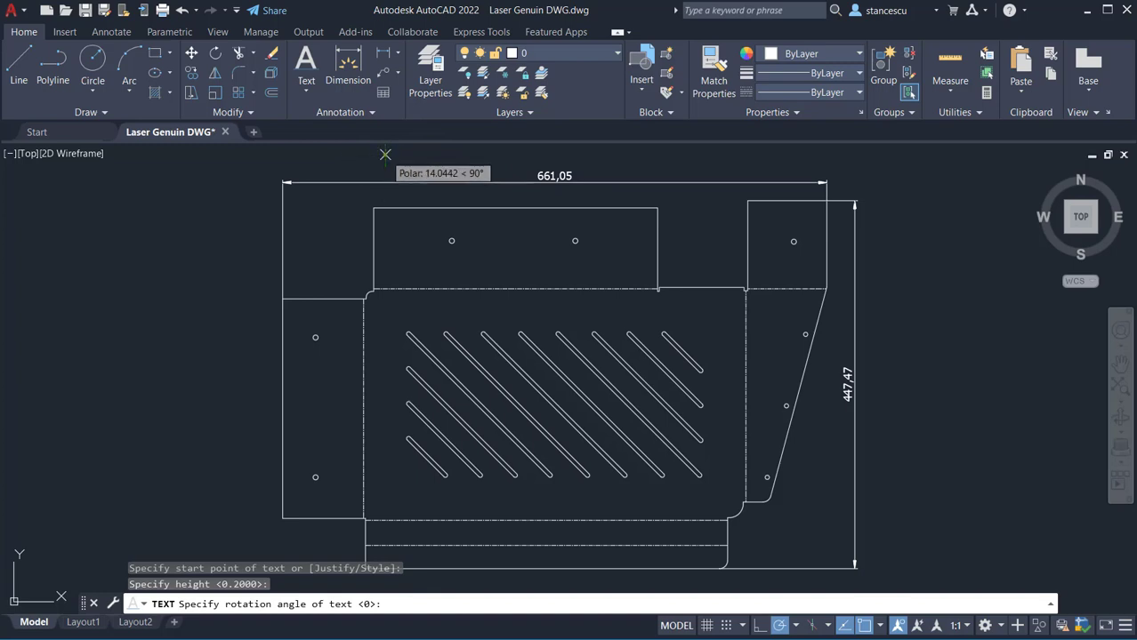
{"action": "left_click", "coordinate": [385, 154]}
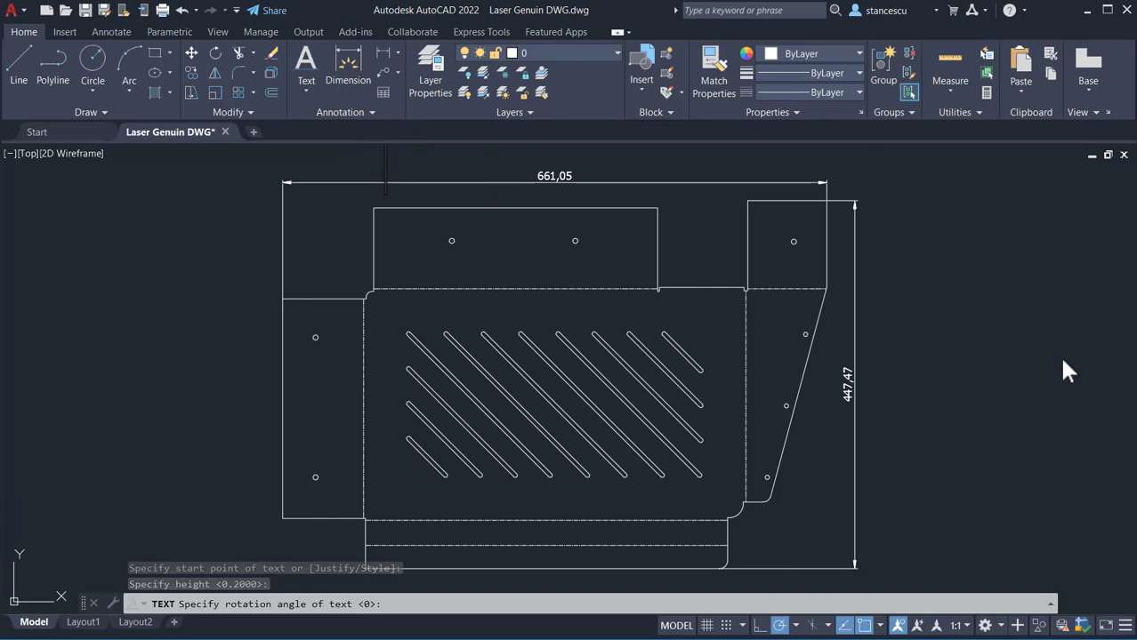
{"action": "type", "text": "St"}
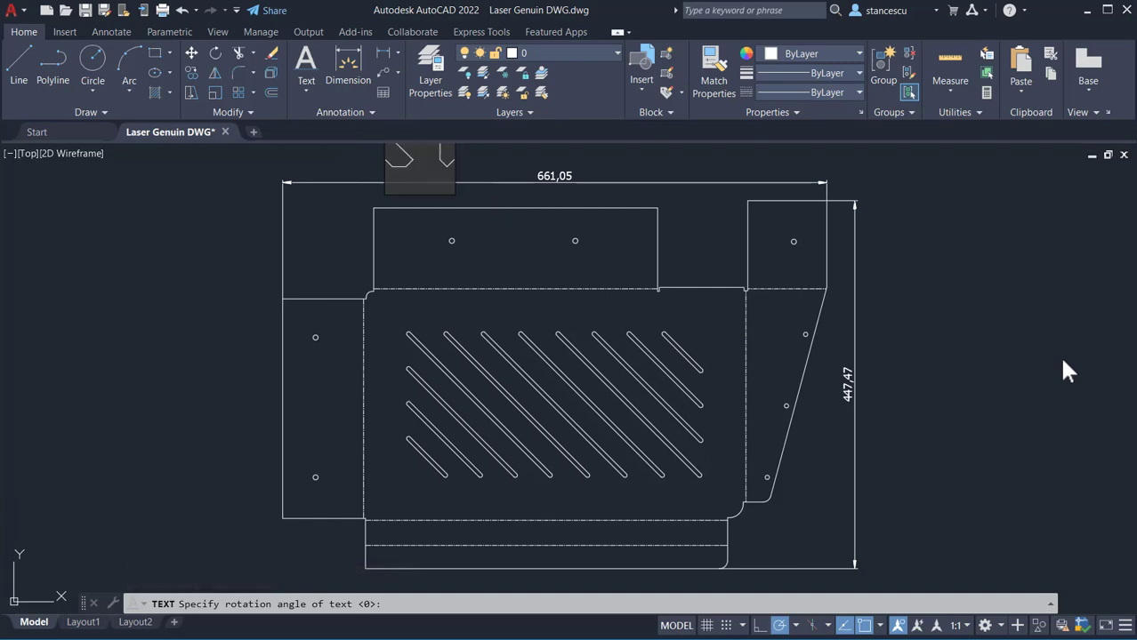
{"action": "type", "text": "ainless"}
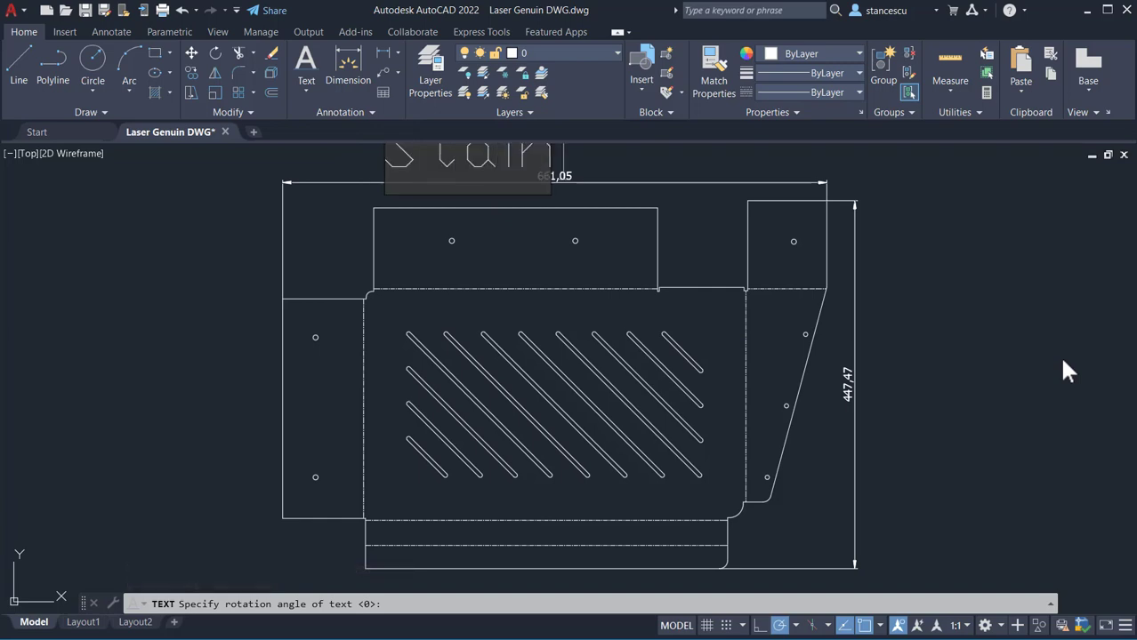
{"action": "type", "text": " S"}
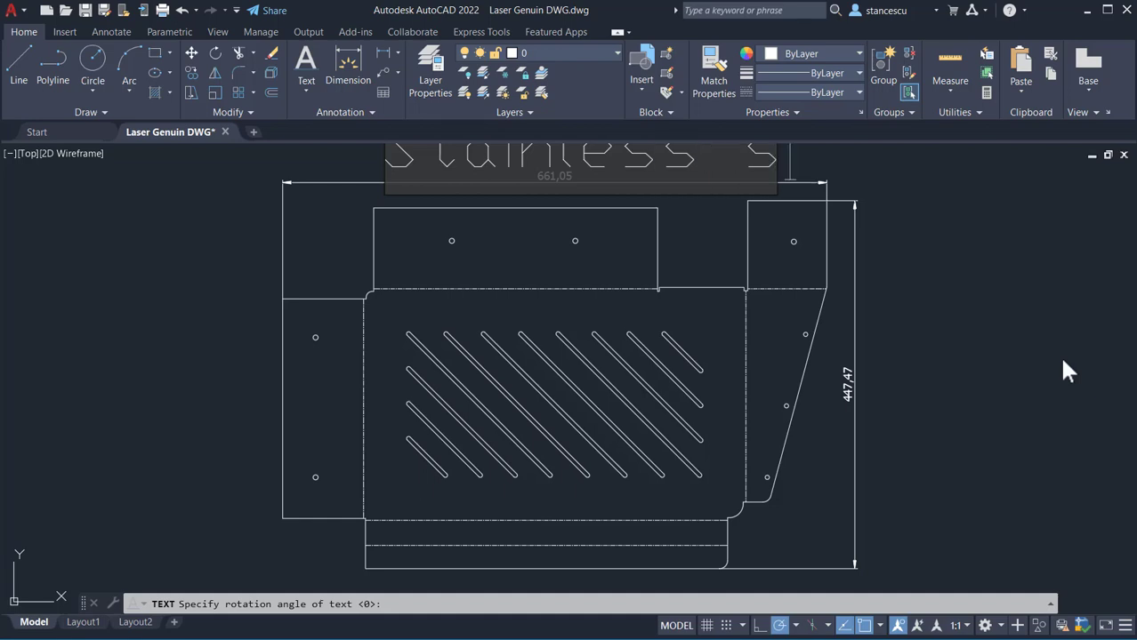
{"action": "type", "text": "teel"}
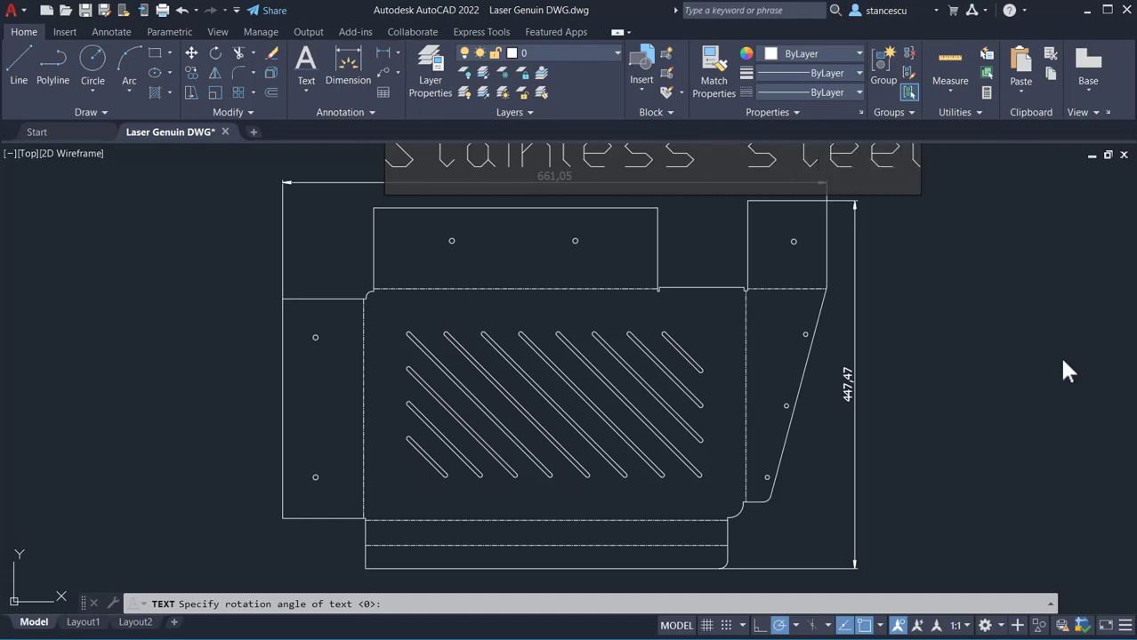
{"action": "key", "text": "BackSpace"}
{"action": "key", "text": "BackSpace"}
{"action": "key", "text": "BackSpace"}
{"action": "key", "text": "BackSpace"}
{"action": "key", "text": "BackSpace"}
{"action": "key", "text": "BackSpace"}
{"action": "key", "text": "BackSpace"}
{"action": "key", "text": "BackSpace"}
{"action": "key", "text": "BackSpace"}
{"action": "key", "text": "BackSpace"}
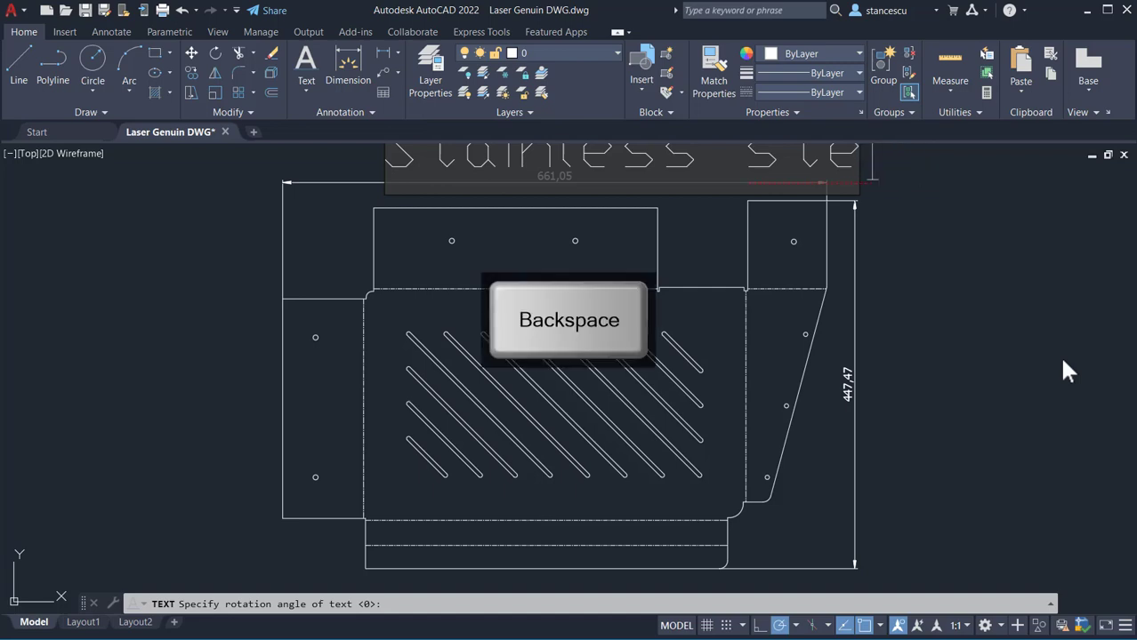
{"action": "key", "text": "BackSpace"}
{"action": "key", "text": "BackSpace"}
{"action": "key", "text": "BackSpace"}
{"action": "key", "text": "BackSpace"}
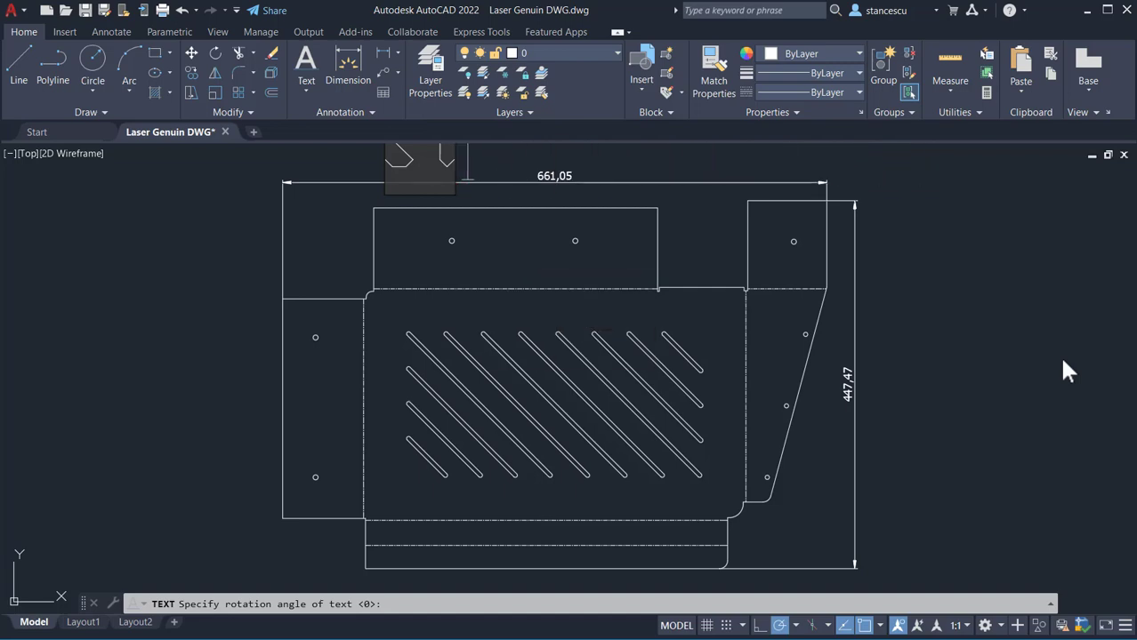
{"action": "key", "text": "Escape"}
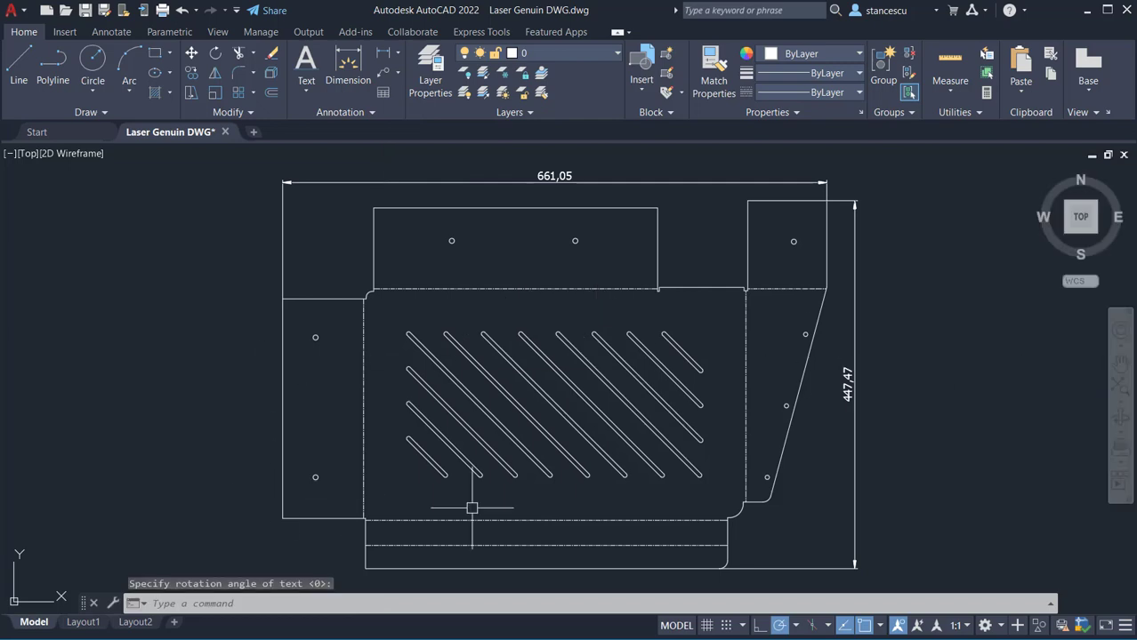
Step: Close Laser Genuin DWG.dwg in AutoCAD without saving the changes
{"action": "left_click", "coordinate": [1123, 155]}
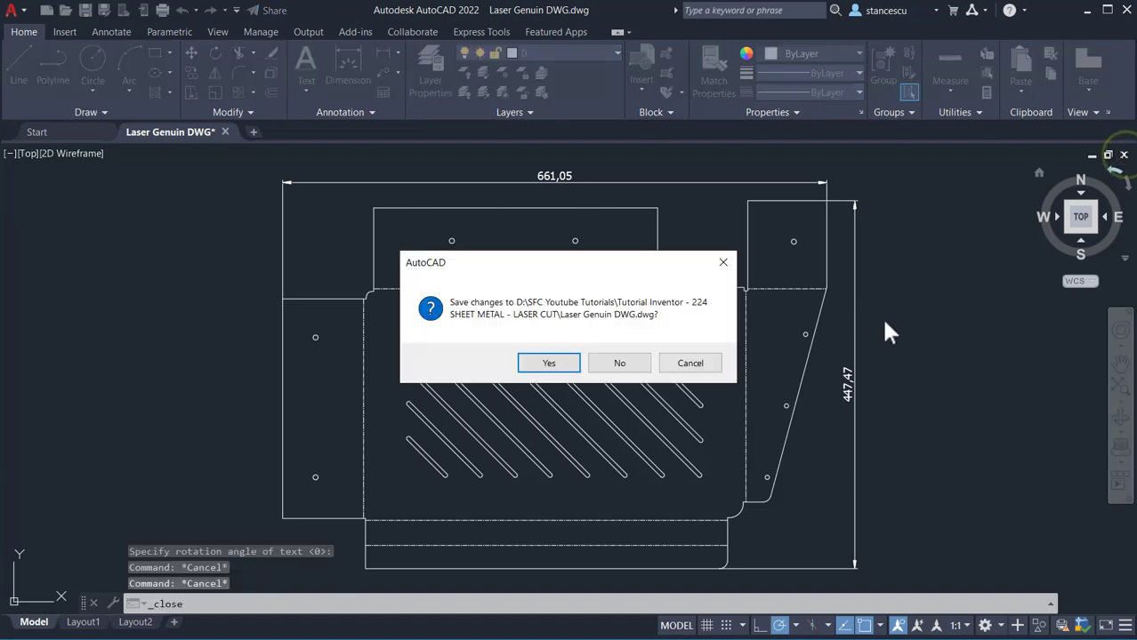
{"action": "left_click", "coordinate": [642, 363]}
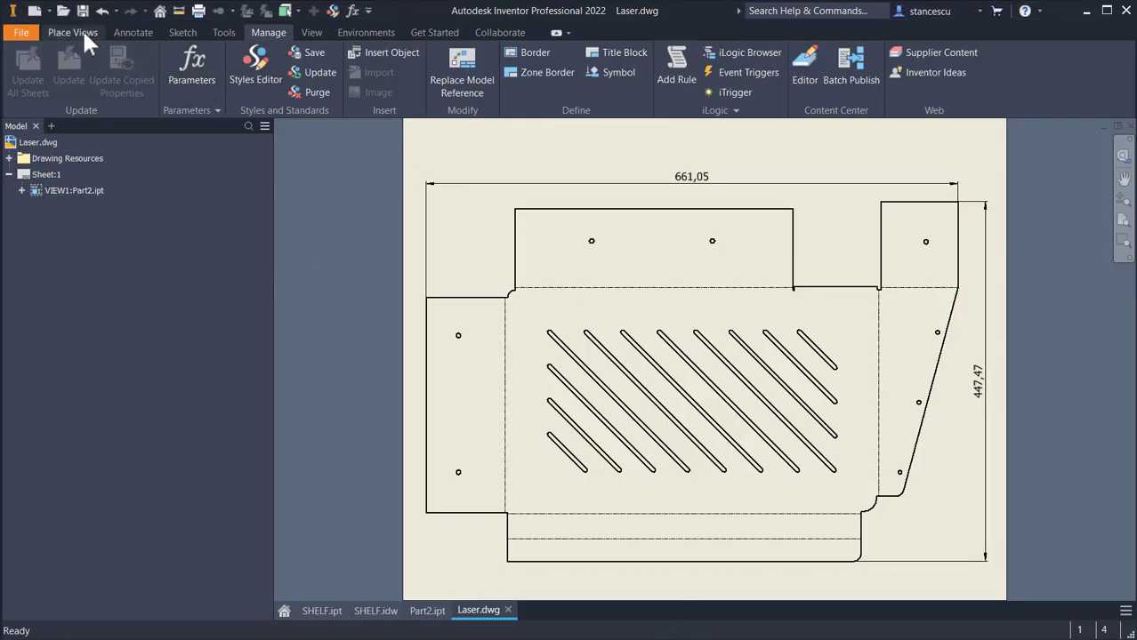
Step: Switch to Inventor and place the text note "SHELF - Stainless Steel, Thickness = 2 mm" above the flat pattern's overall width dimension
{"action": "left_click", "coordinate": [120, 32]}
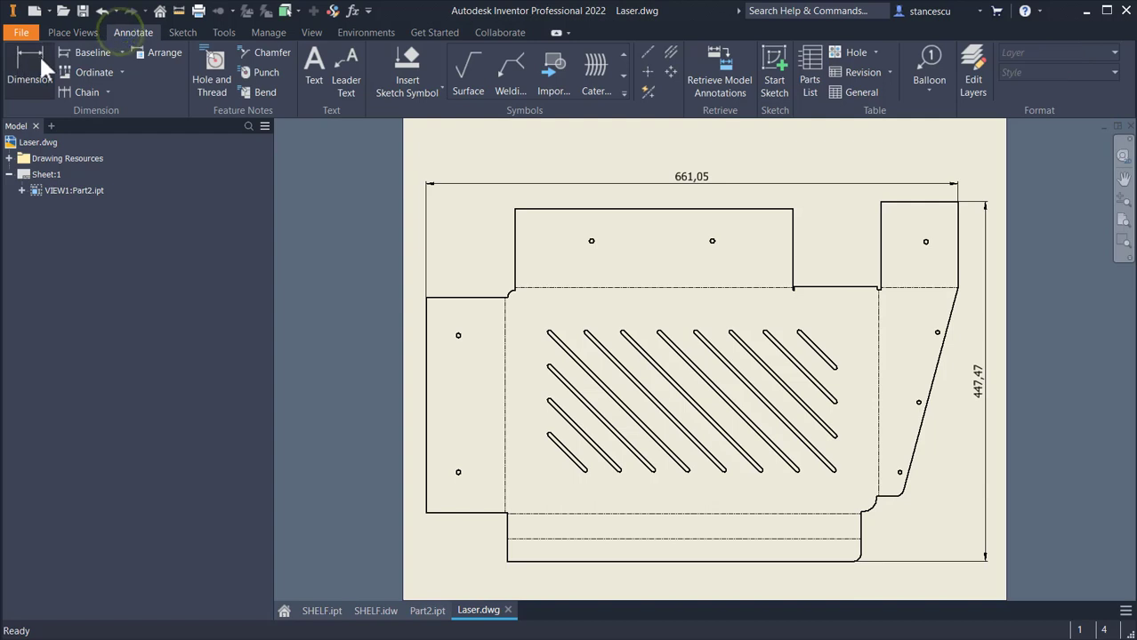
{"action": "left_click", "coordinate": [40, 52]}
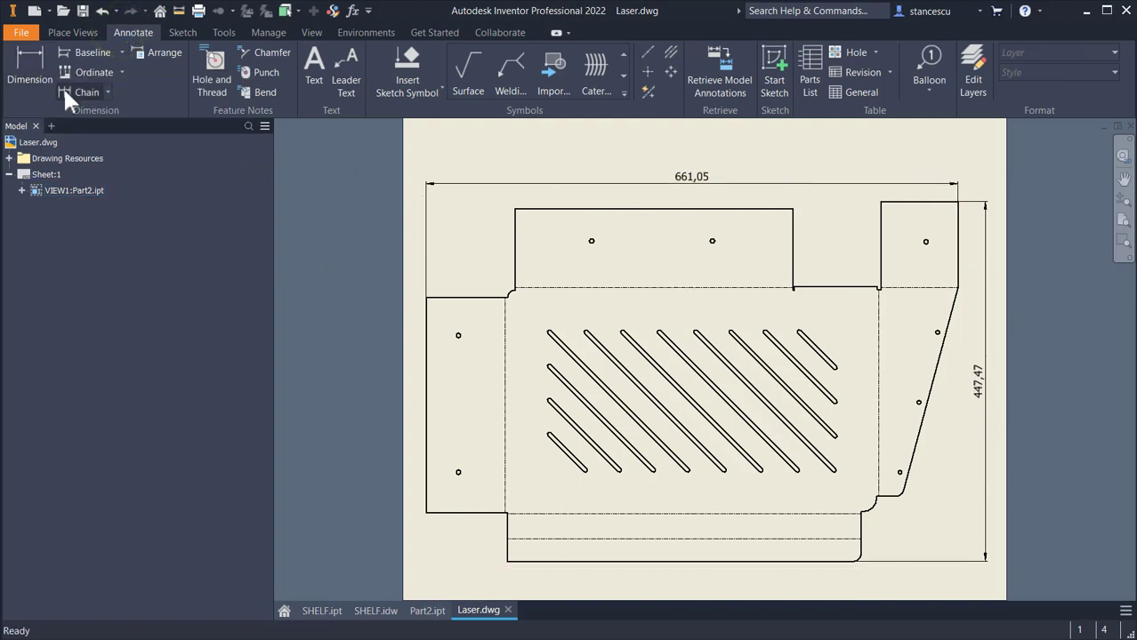
{"action": "left_click", "coordinate": [34, 75]}
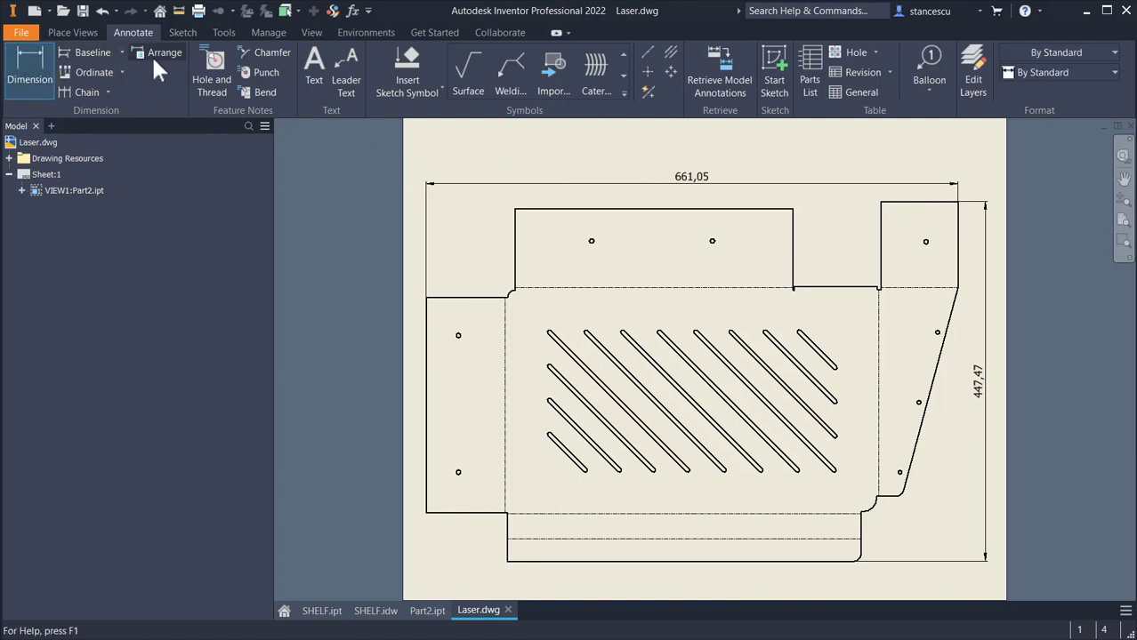
{"action": "left_click", "coordinate": [313, 57]}
{"action": "left_click", "coordinate": [490, 173]}
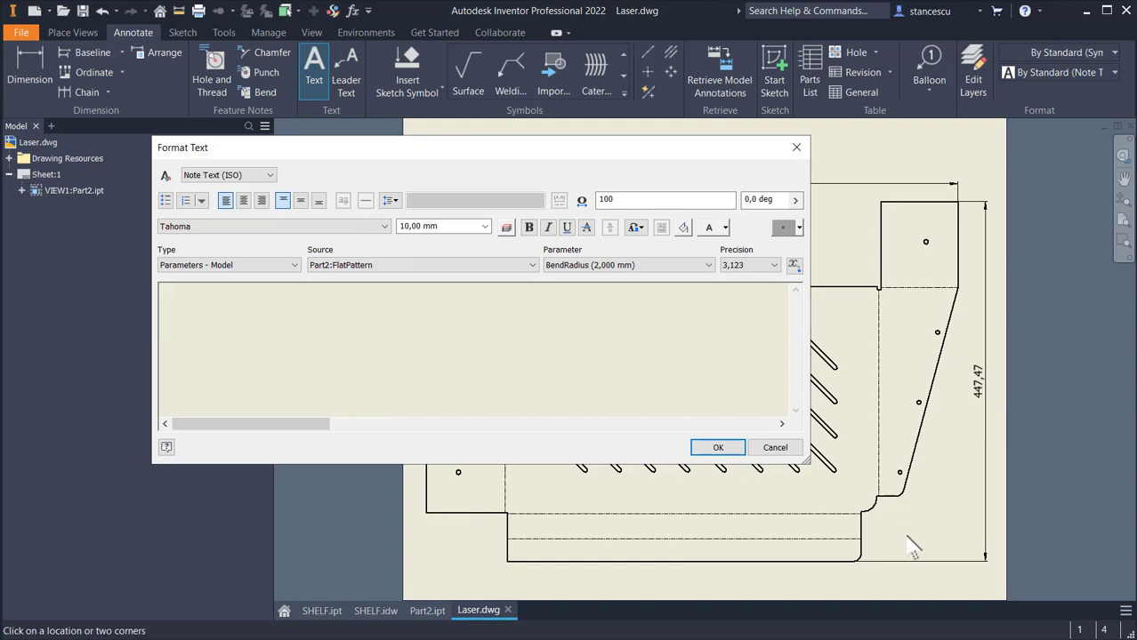
{"action": "type", "text": "SHELF"}
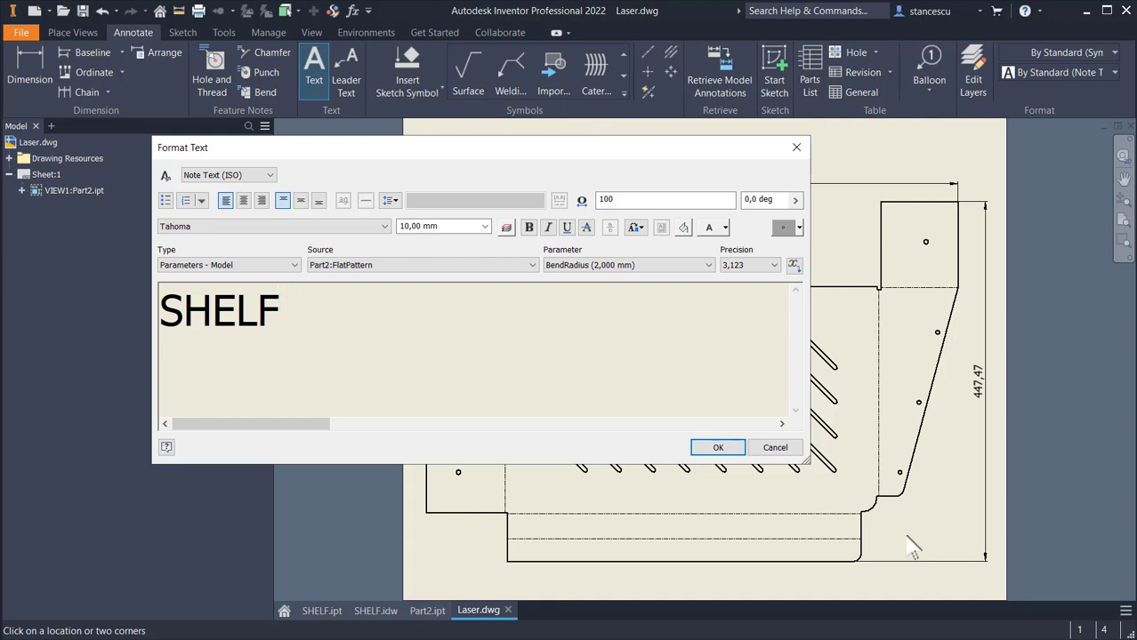
{"action": "type", "text": "- Stainle"}
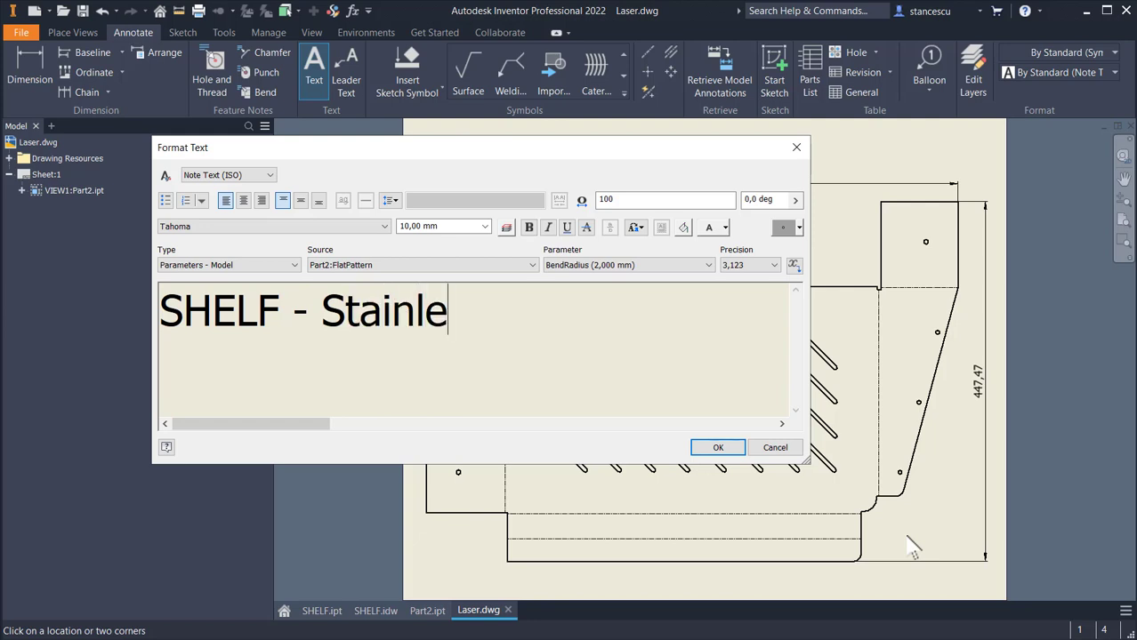
{"action": "type", "text": "ss Steel"}
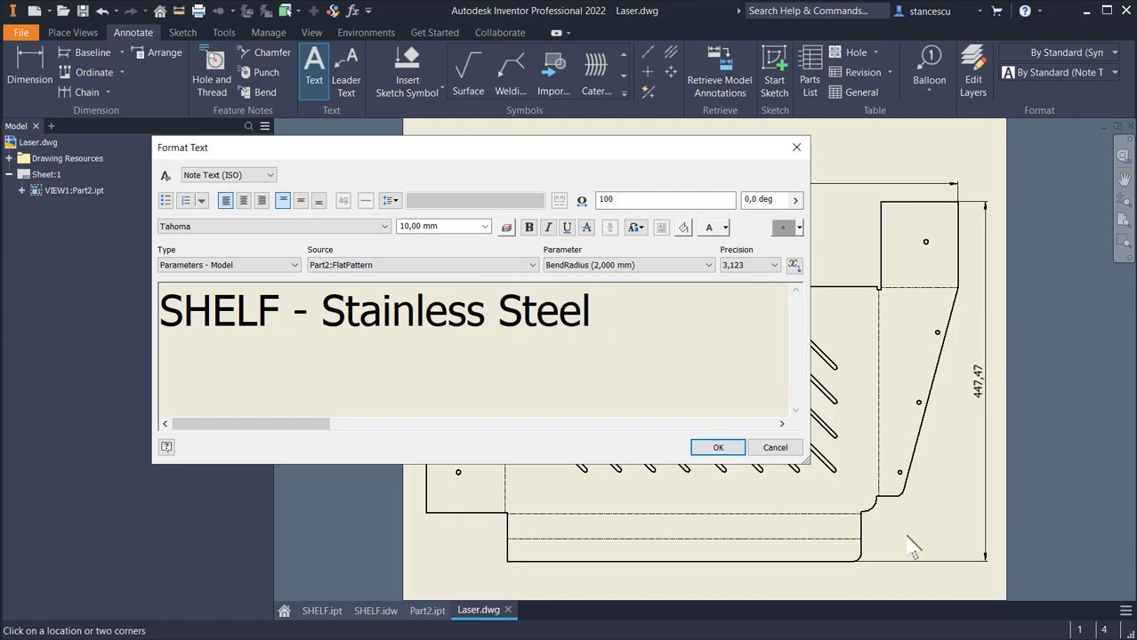
{"action": "key", "text": "BackSpace"}
{"action": "type", "text": ", Thi"}
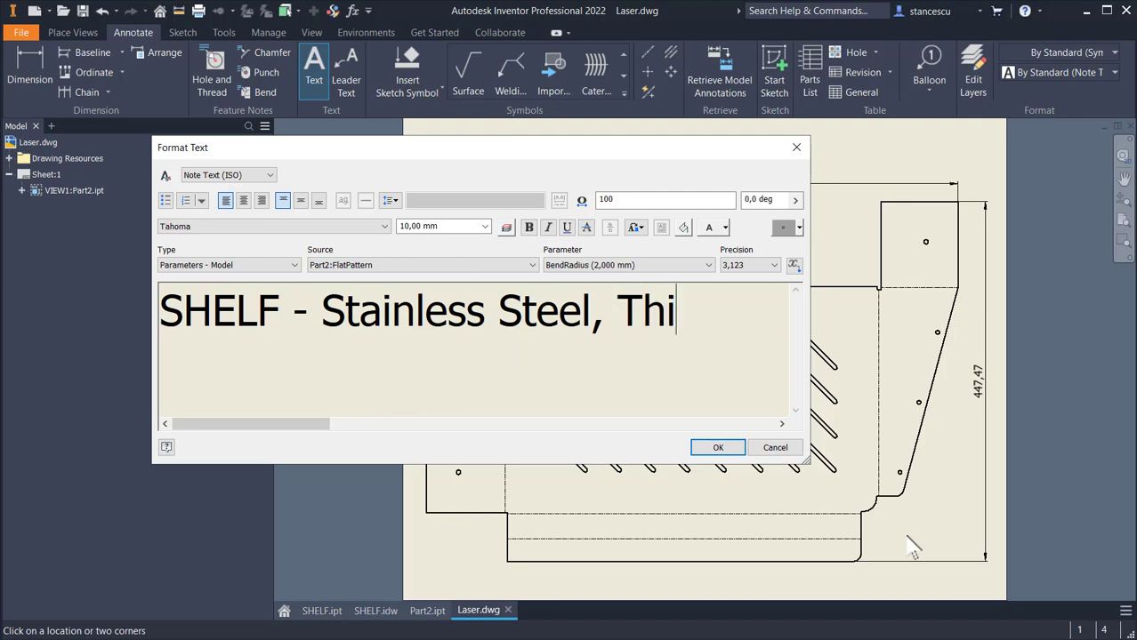
{"action": "type", "text": "ckness "}
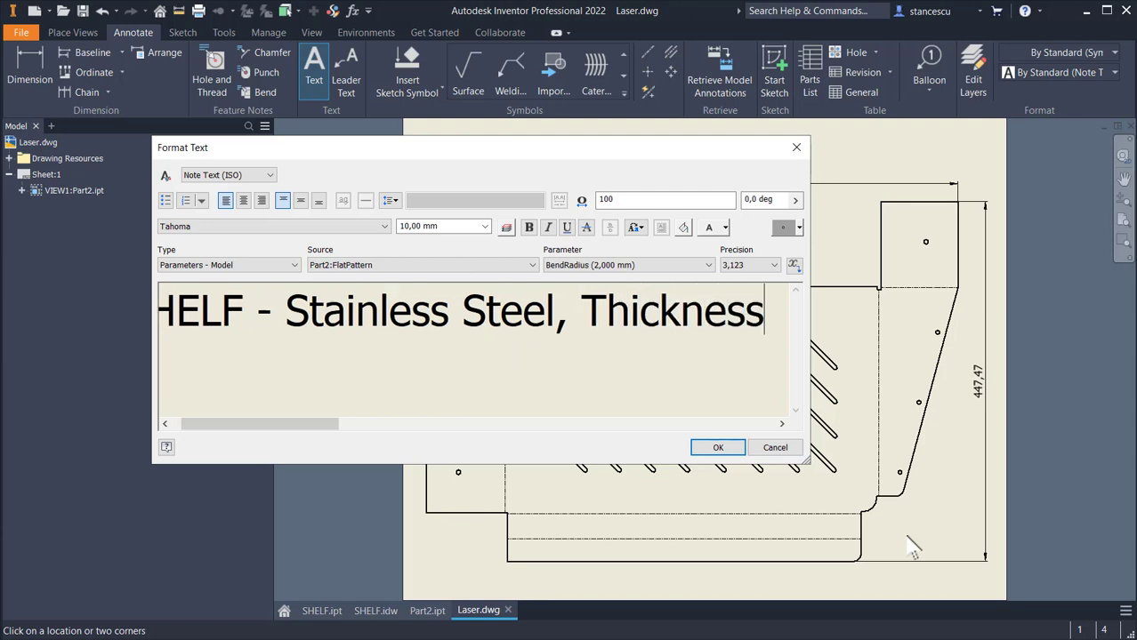
{"action": "type", "text": "= 2 mm"}
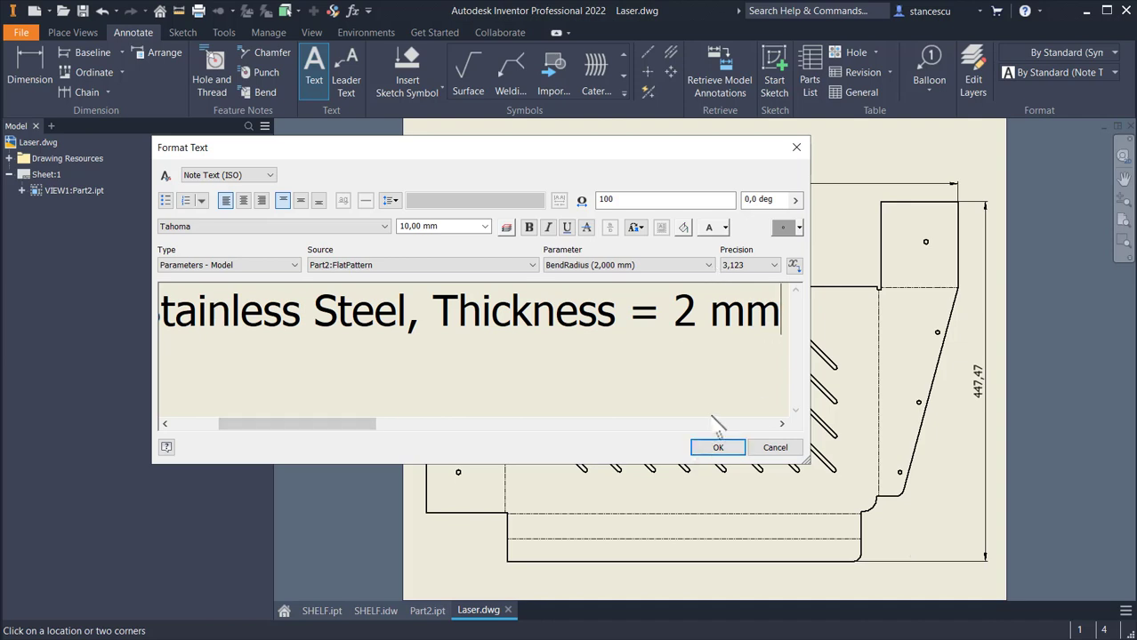
{"action": "left_click", "coordinate": [716, 447]}
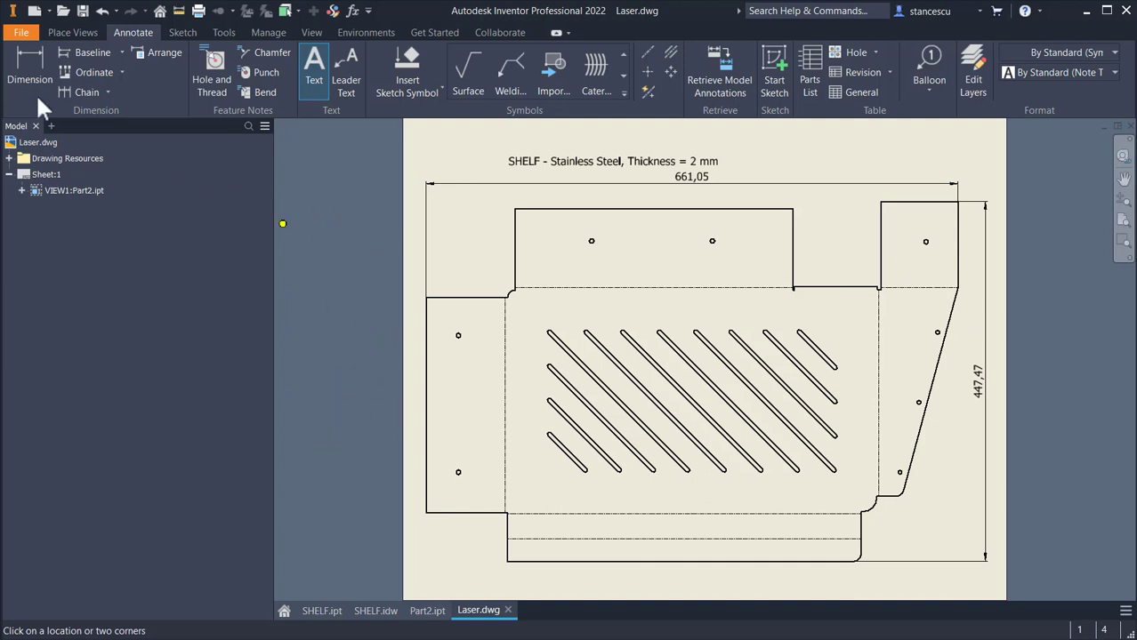
Step: Export the annotated drawing to DWG with the existing export options, replacing Laser Genuin DWG.dwg in the project folder
{"action": "left_click", "coordinate": [14, 32]}
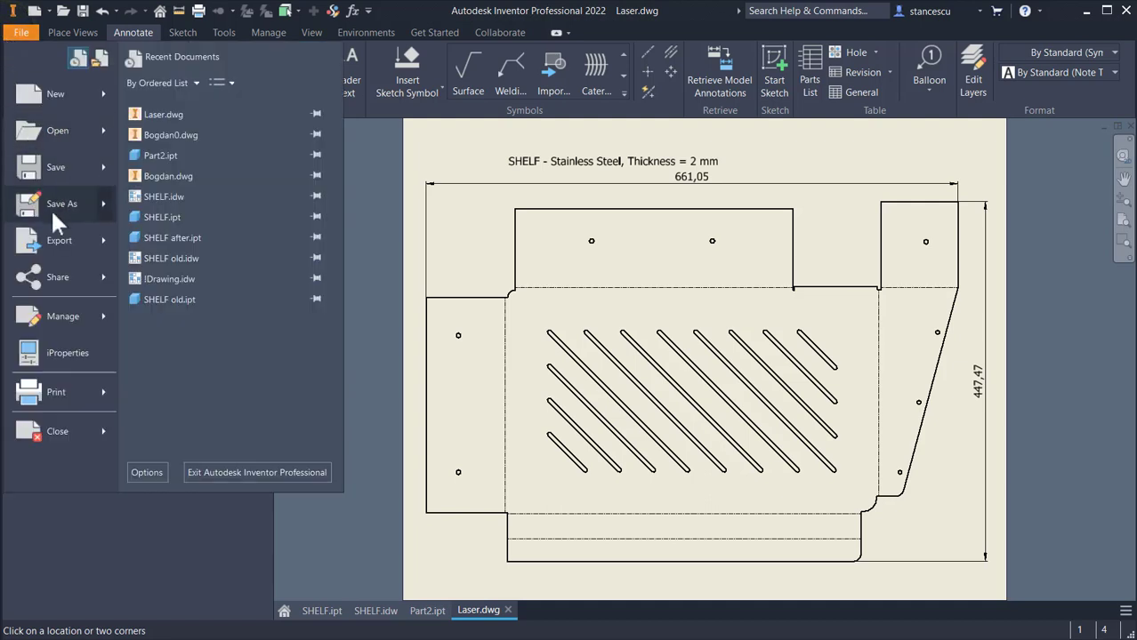
{"action": "mouse_move", "coordinate": [58, 240]}
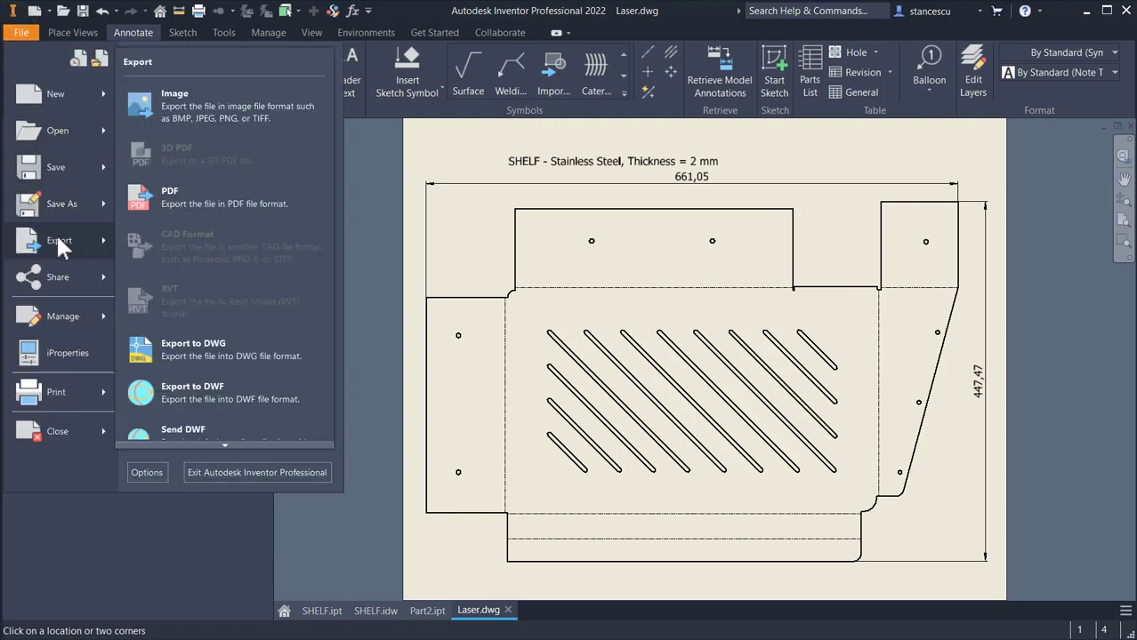
{"action": "left_click", "coordinate": [203, 357]}
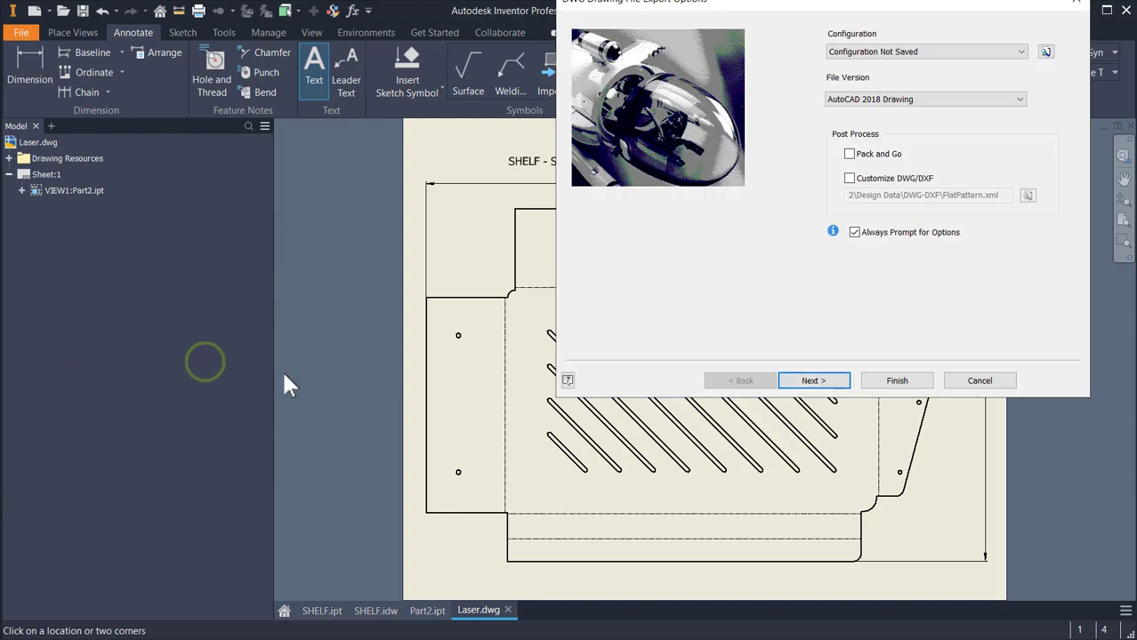
{"action": "left_click", "coordinate": [916, 384]}
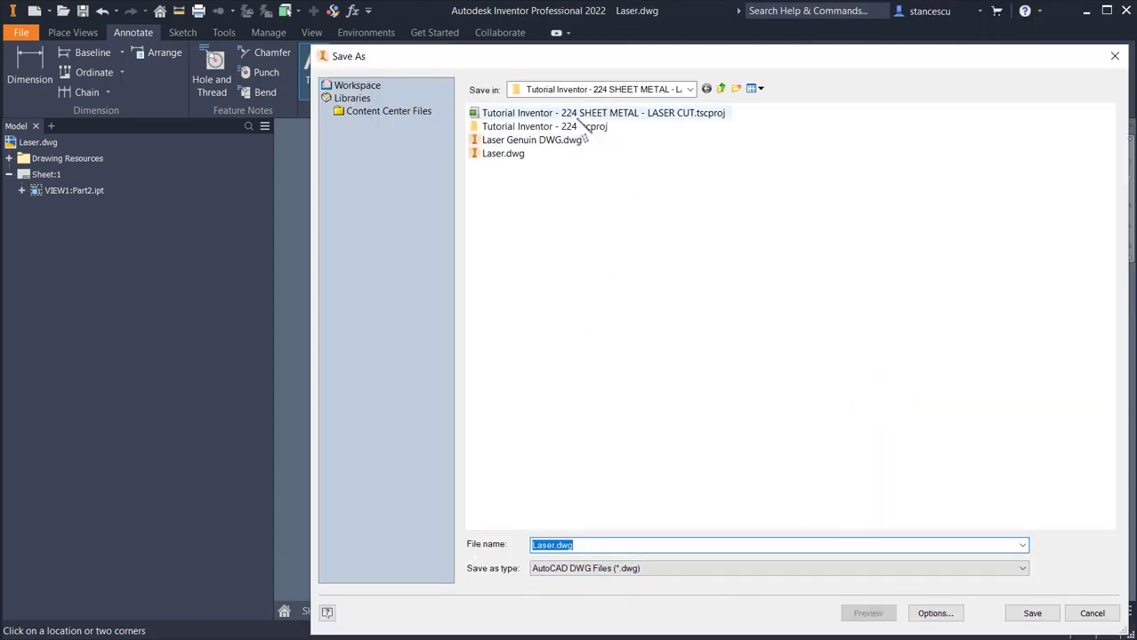
{"action": "left_click", "coordinate": [543, 142]}
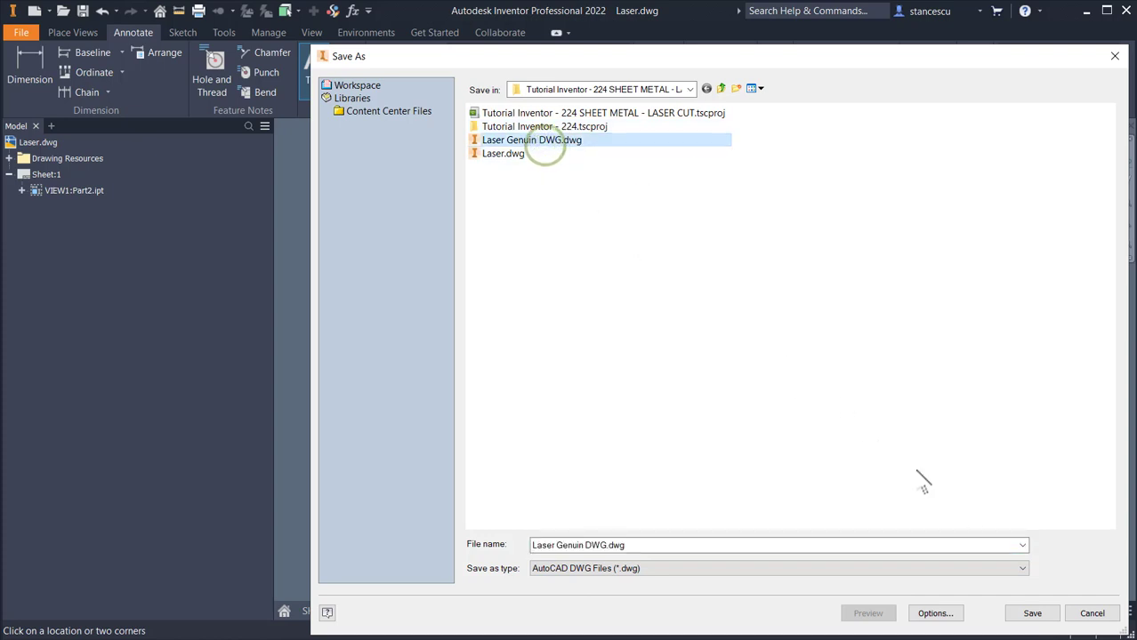
{"action": "left_click", "coordinate": [1027, 615]}
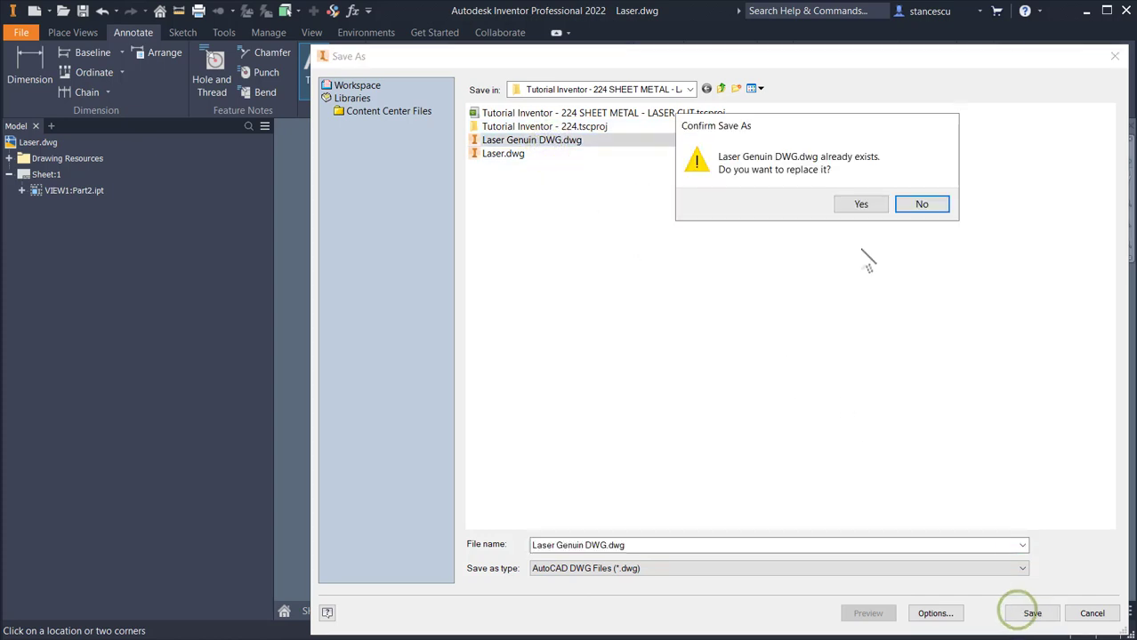
{"action": "left_click", "coordinate": [857, 204]}
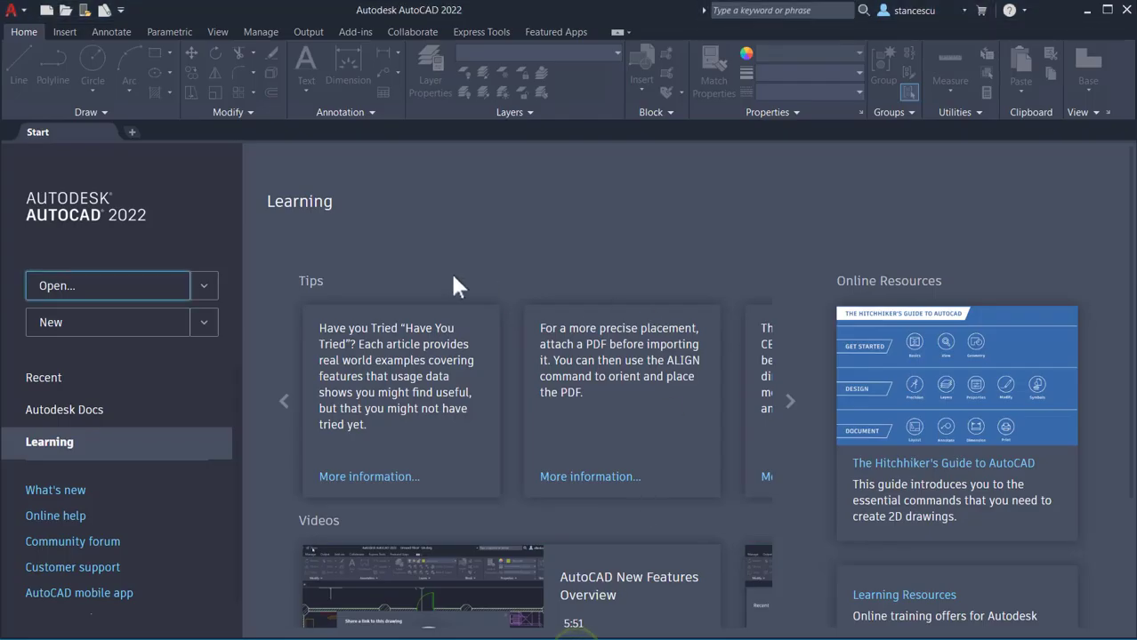
Step: Switch to AutoCAD and open the re-exported Laser Genuin DWG.dwg from the project folder
{"action": "left_click", "coordinate": [164, 304]}
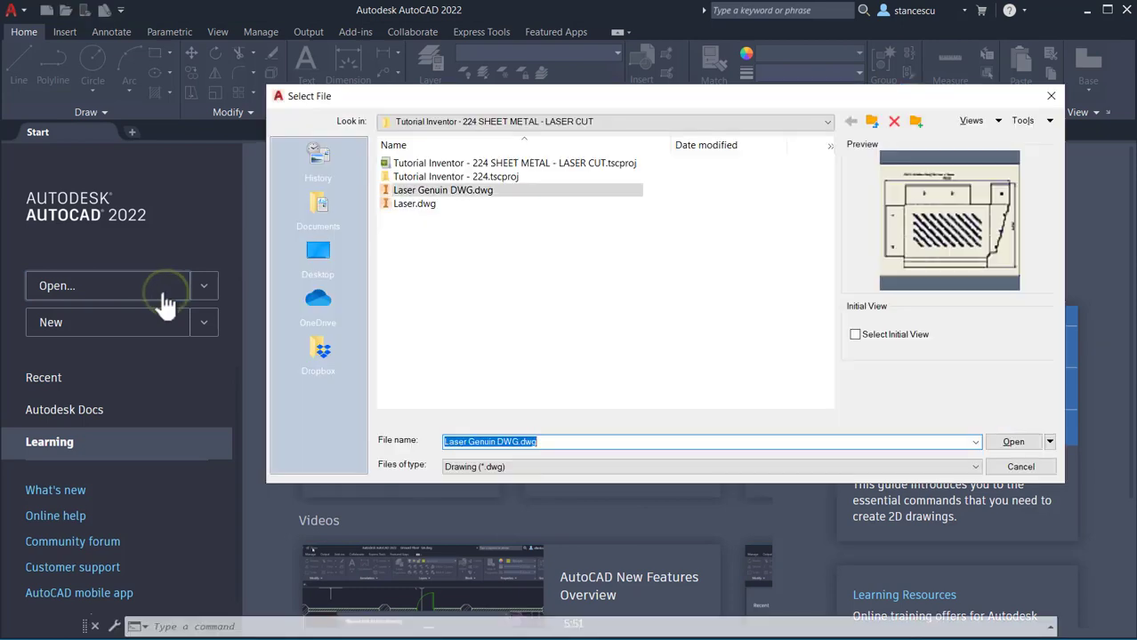
{"action": "double_click", "coordinate": [480, 192]}
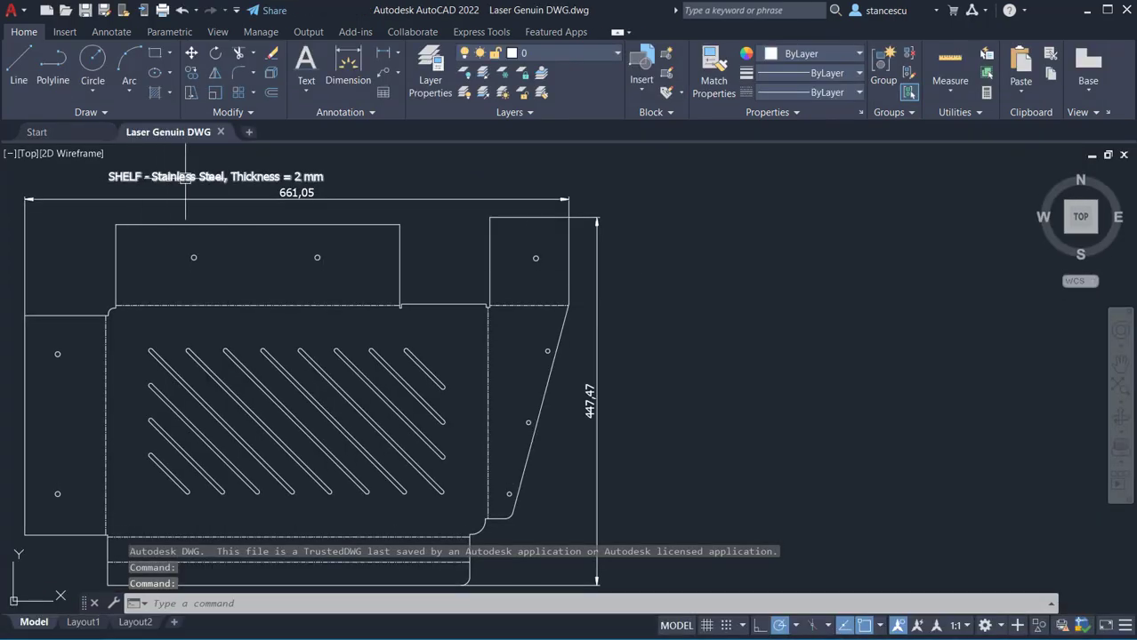
Step: Save a copy of the drawing as Laser Genuin DWG.dxf in AutoCAD 2018 DXF format in the project folder
{"action": "left_click", "coordinate": [14, 14]}
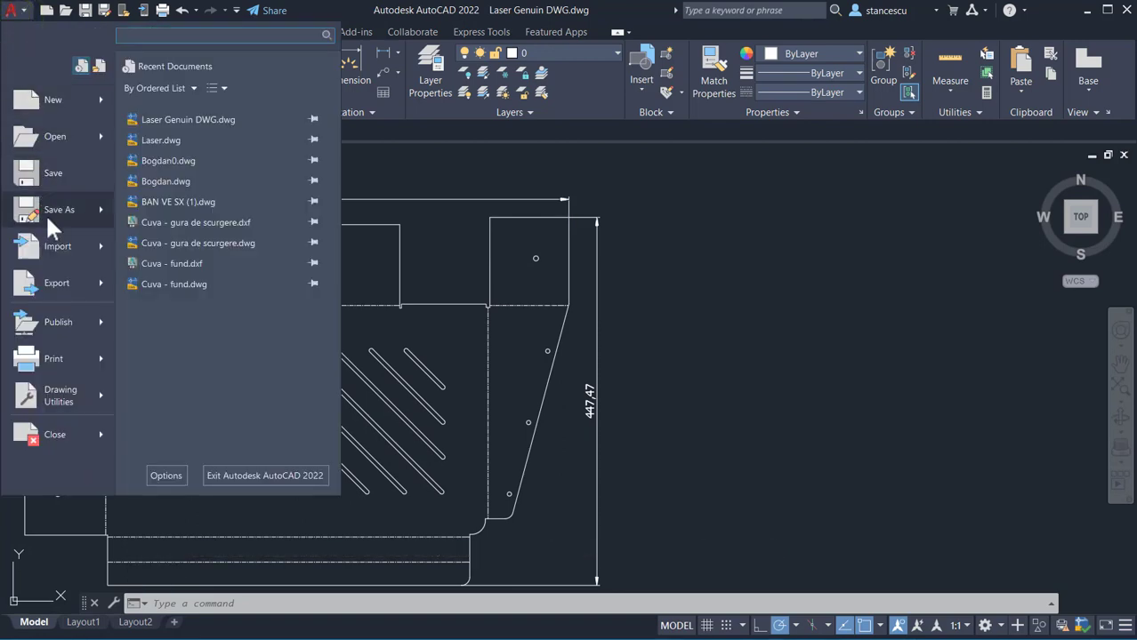
{"action": "mouse_move", "coordinate": [48, 220]}
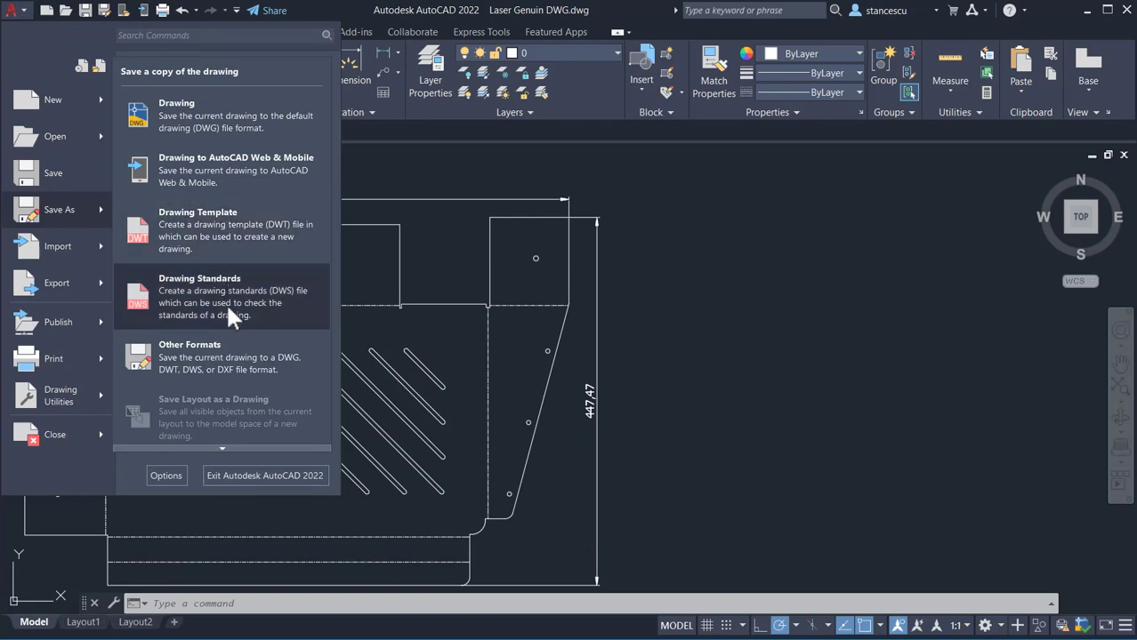
{"action": "left_click", "coordinate": [223, 362]}
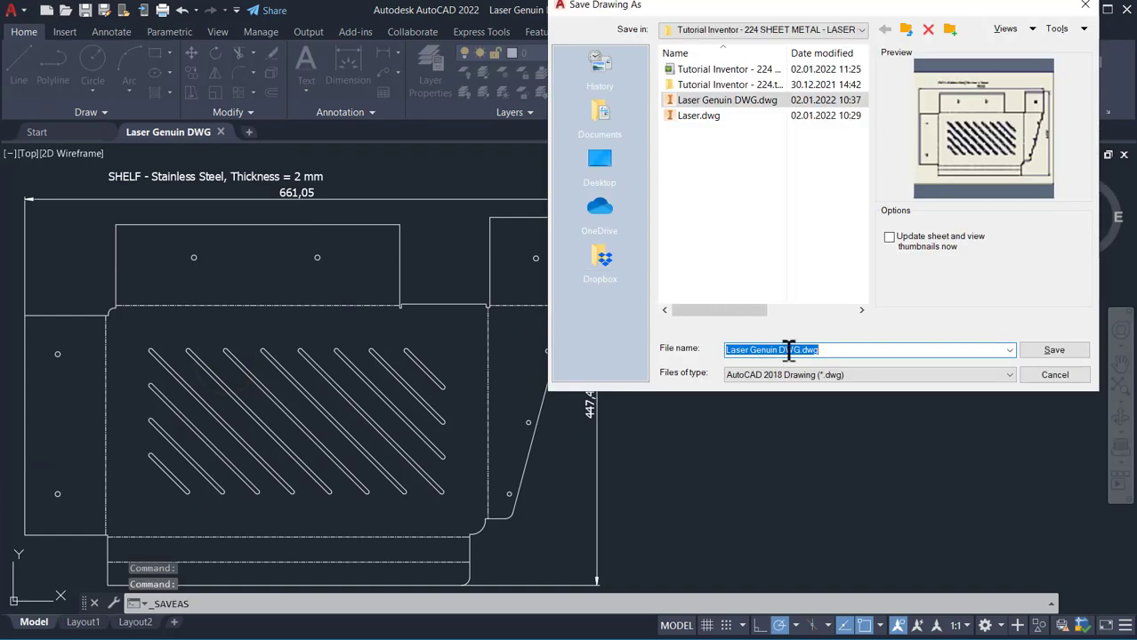
{"action": "left_click", "coordinate": [931, 376]}
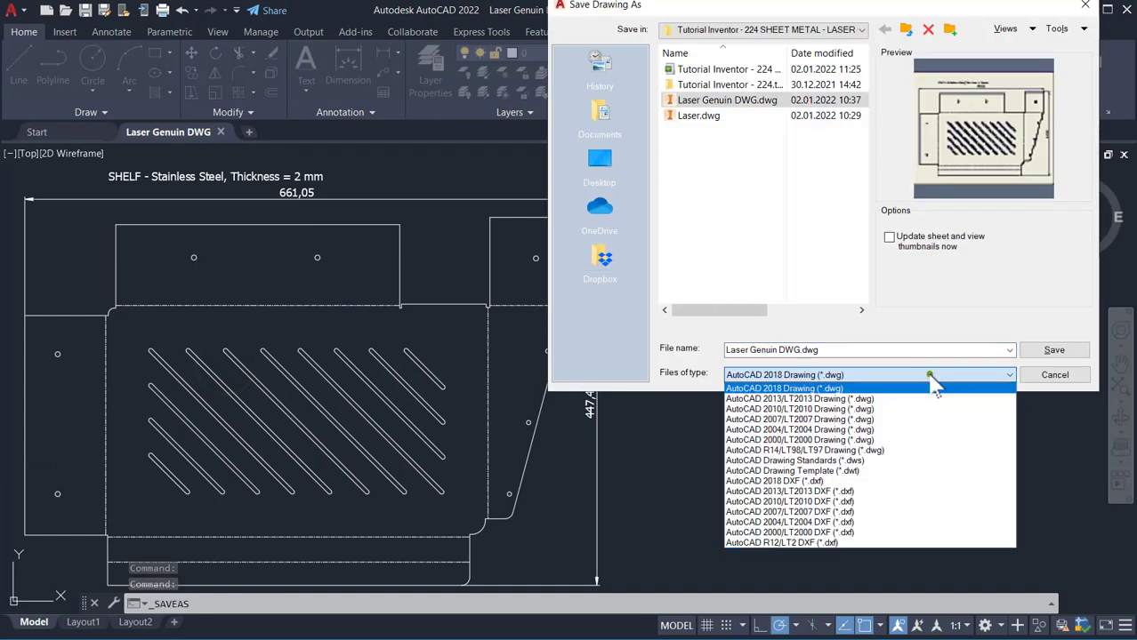
{"action": "left_click", "coordinate": [816, 481]}
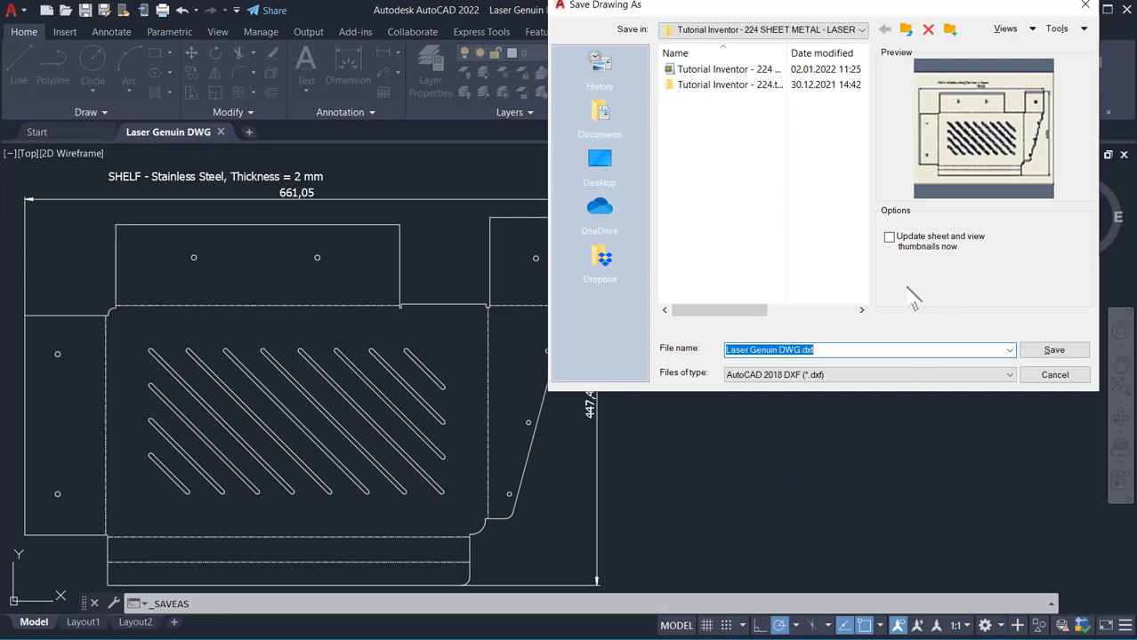
{"action": "left_click", "coordinate": [1055, 351]}
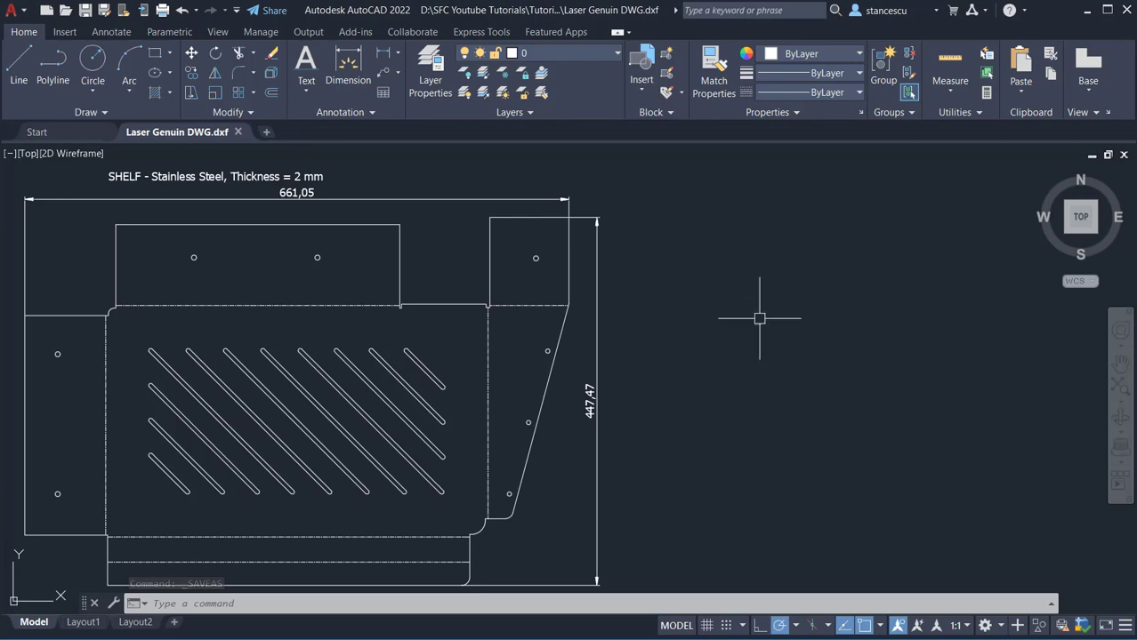
{"action": "mouse_move", "coordinate": [756, 317]}
{"action": "middle_mouse_down"}
{"action": "mouse_move", "coordinate": [936, 315]}
{"action": "mouse_move", "coordinate": [947, 334]}
{"action": "mouse_move", "coordinate": [951, 322]}
{"action": "middle_mouse_up"}
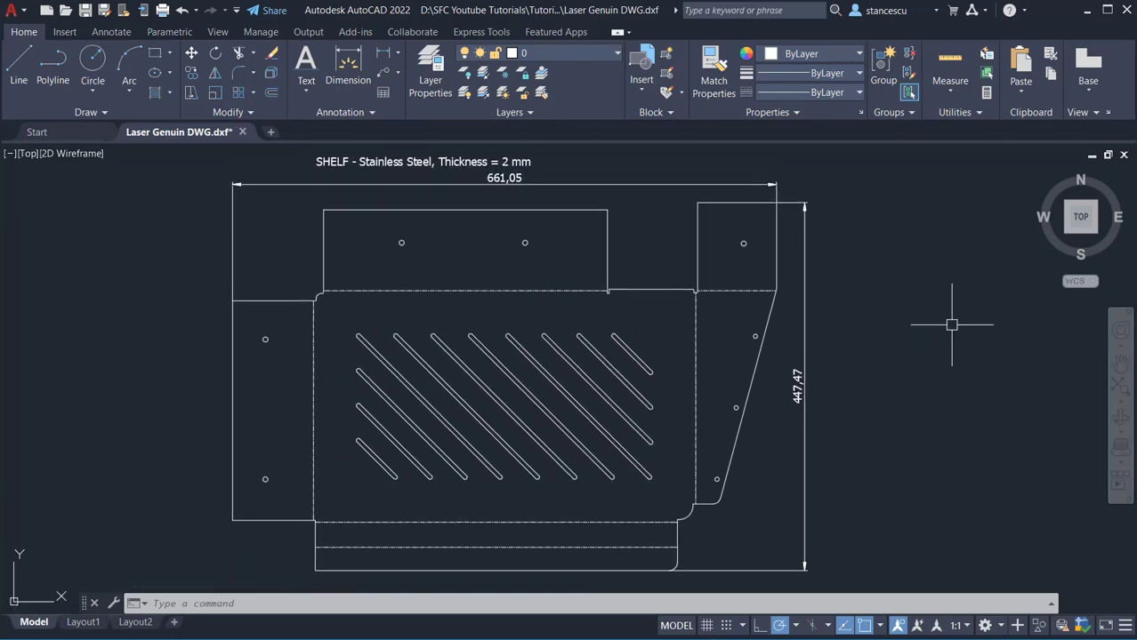